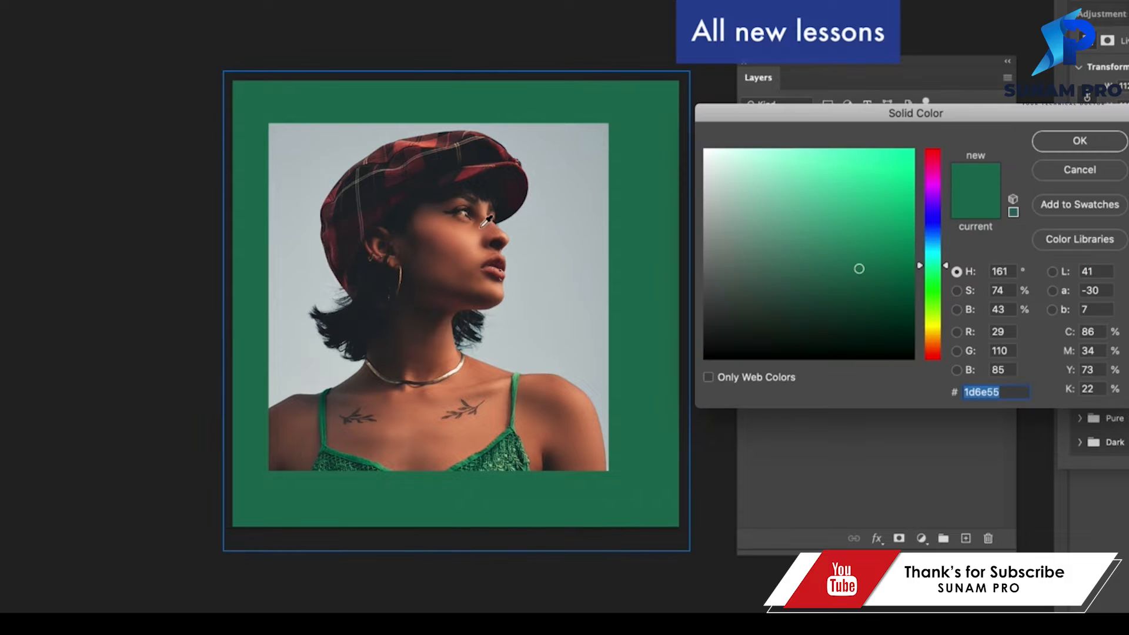
- Set the border rectangles' fill to a reddish-brown skin tone sampled from the portrait, and select the Rectangle 1 layer
left_click(450, 265)
left_click(1063, 143)
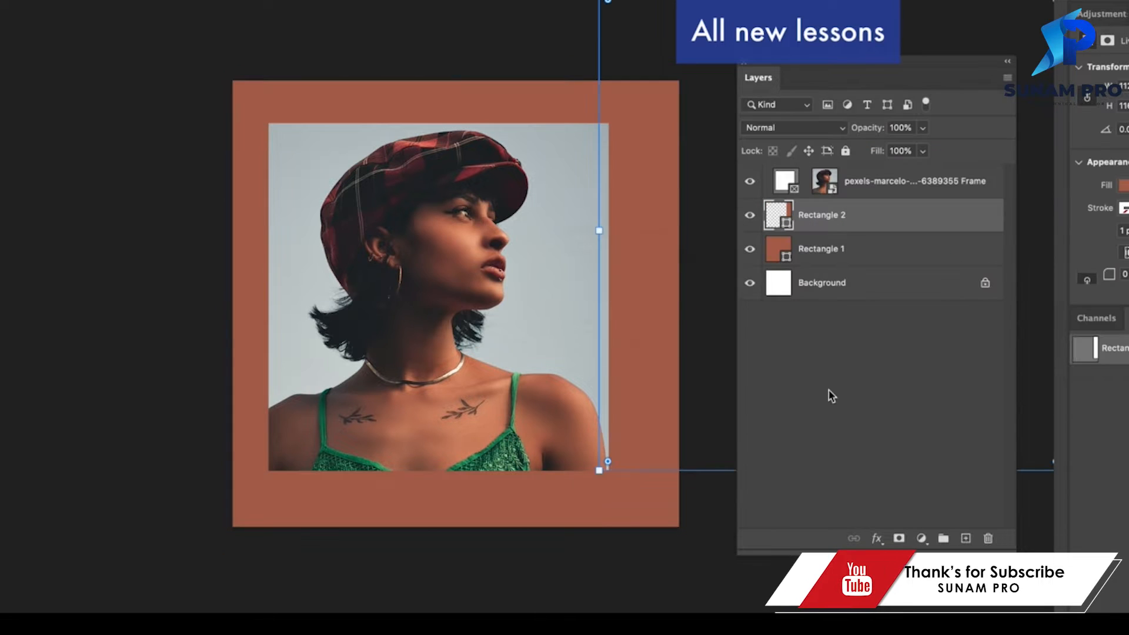
left_click(808, 253)
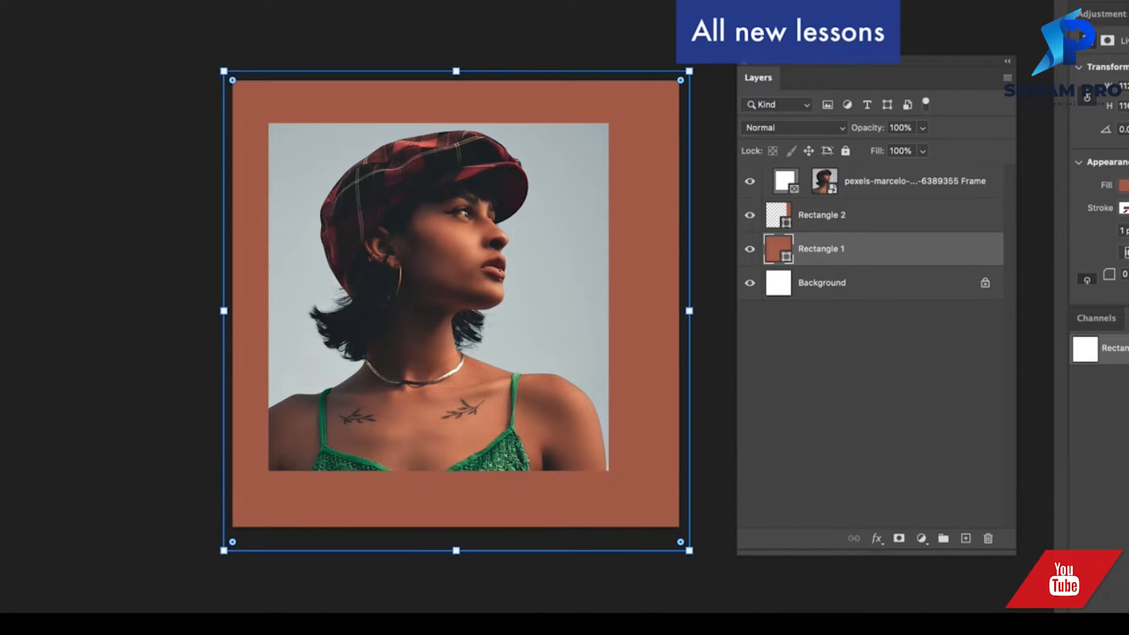
- Add a text line reading "live life to the" on the border below the portrait
left_click(63, 145)
key("t")
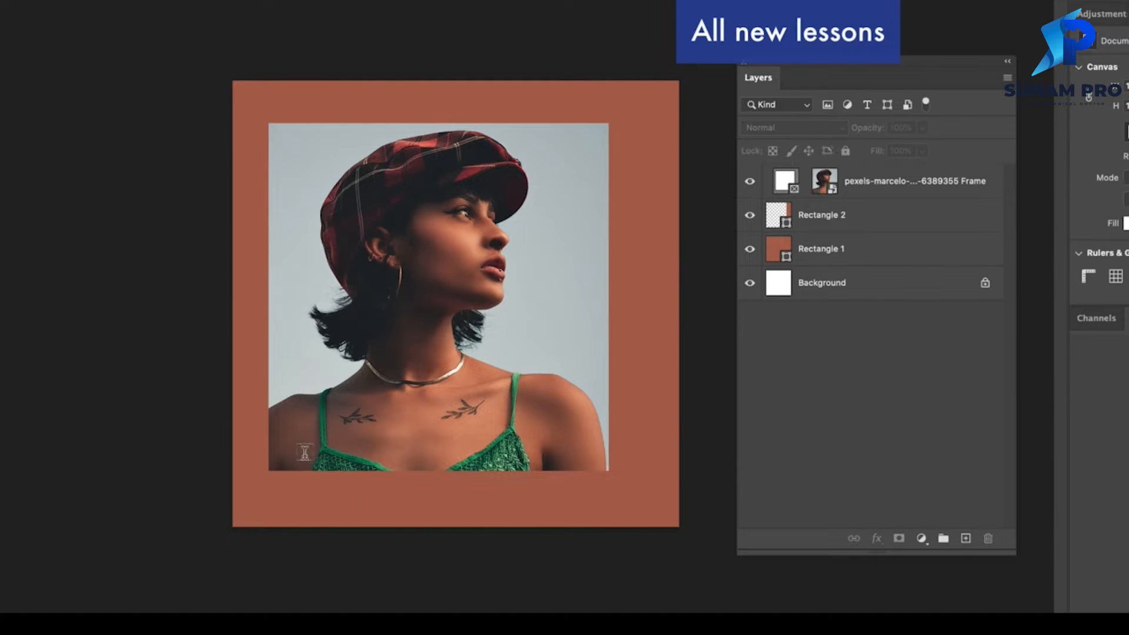
left_click(348, 499)
type("LIVE LIA")
left_click(1084, 158)
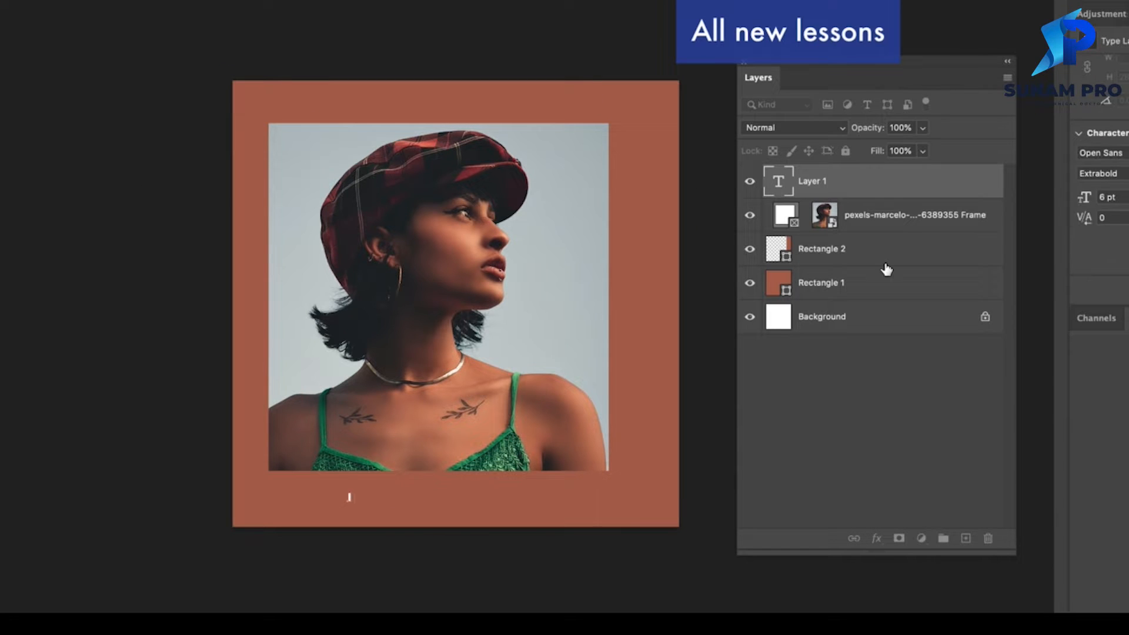
type("live life to the")
key("ctrl+Return")
- Reposition the text line, enter "fullest" as text and place it near the portrait's lower-right corner
left_click_drag(522, 497, 559, 406)
double_click(782, 181)
type("fullest")
key("ctrl+Return")
left_click_drag(545, 465, 607, 488)
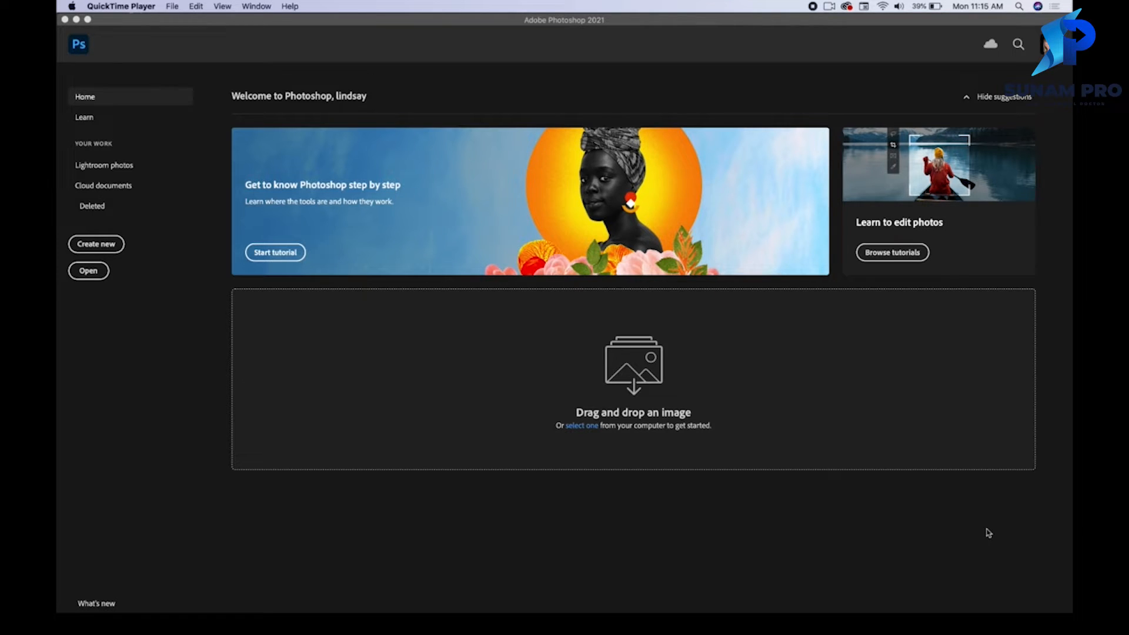
- Start a new document in Photoshop, measured in pixels, with width and height both set to 1080
left_click(989, 533)
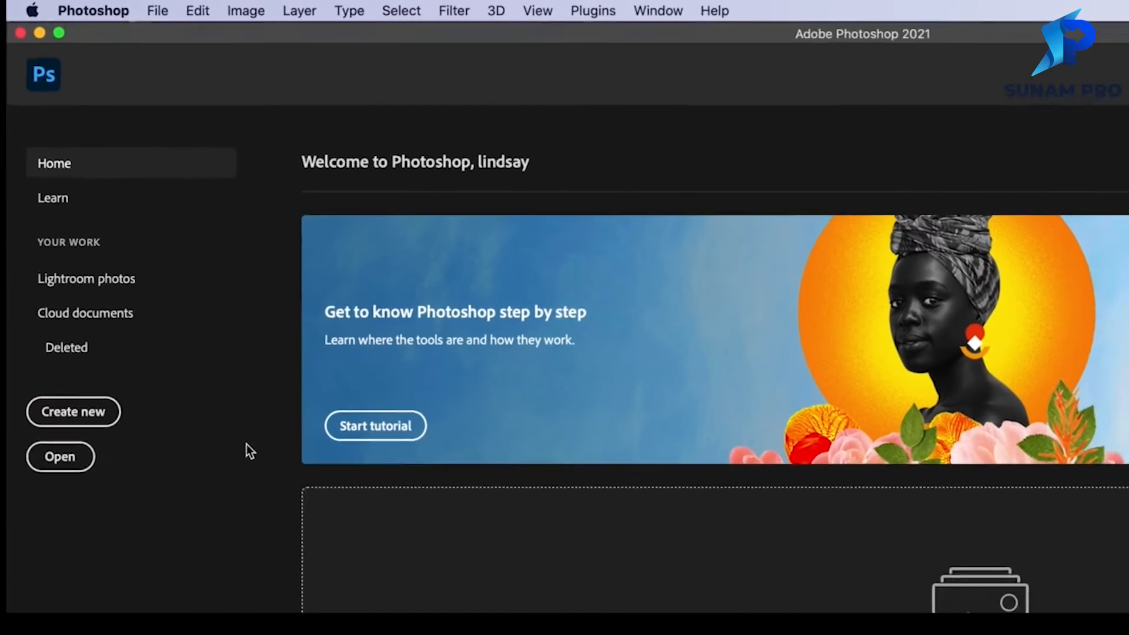
left_click(87, 438)
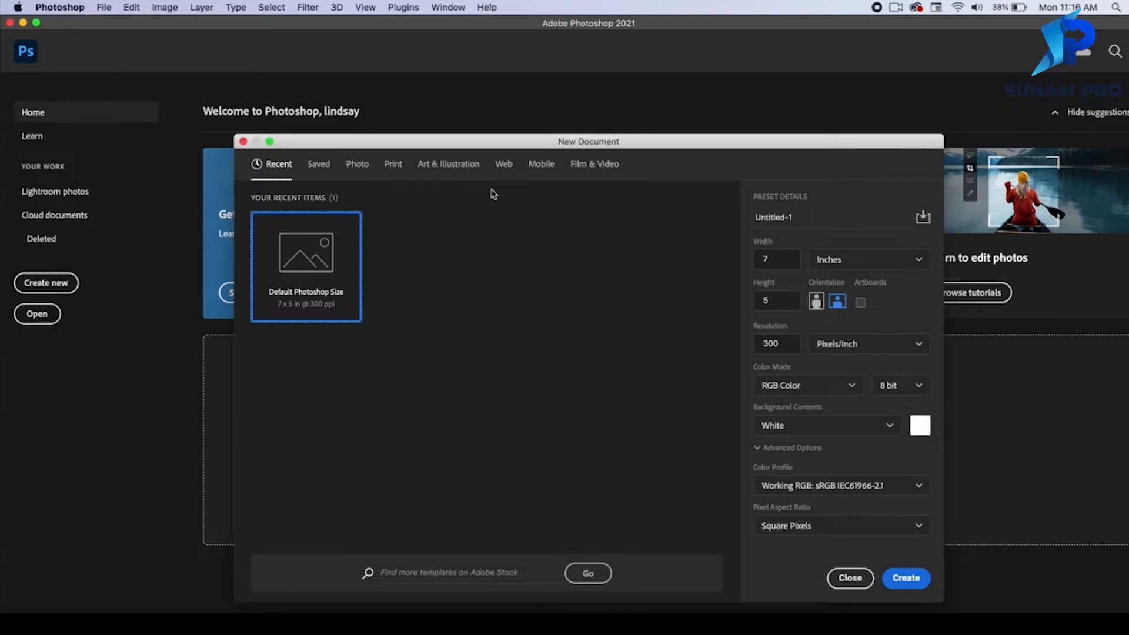
left_click(864, 260)
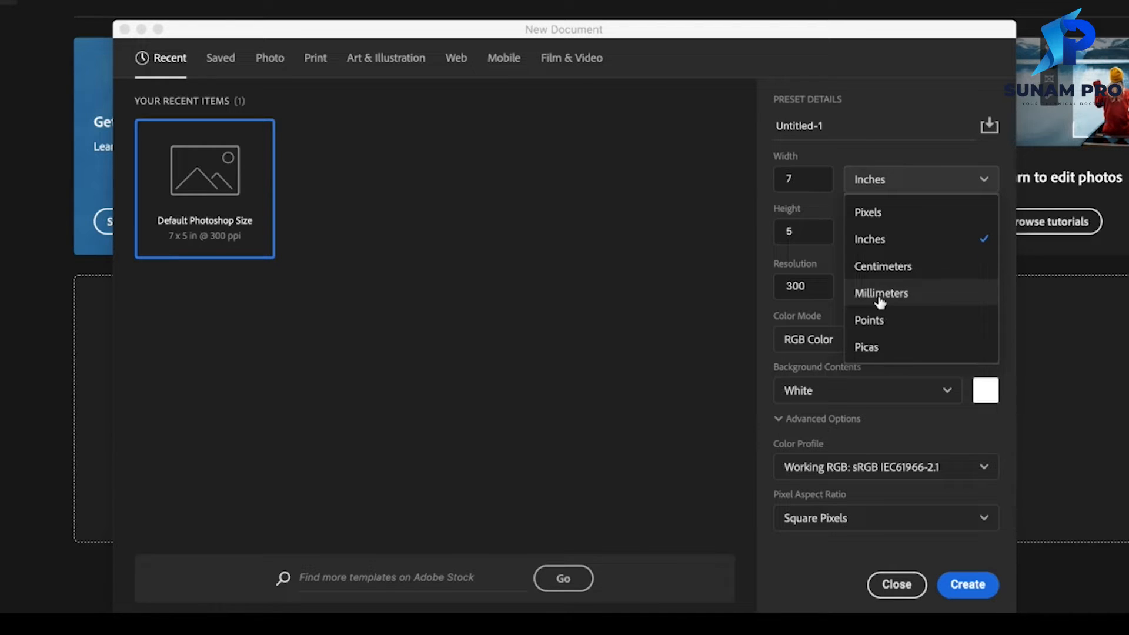
left_click(927, 224)
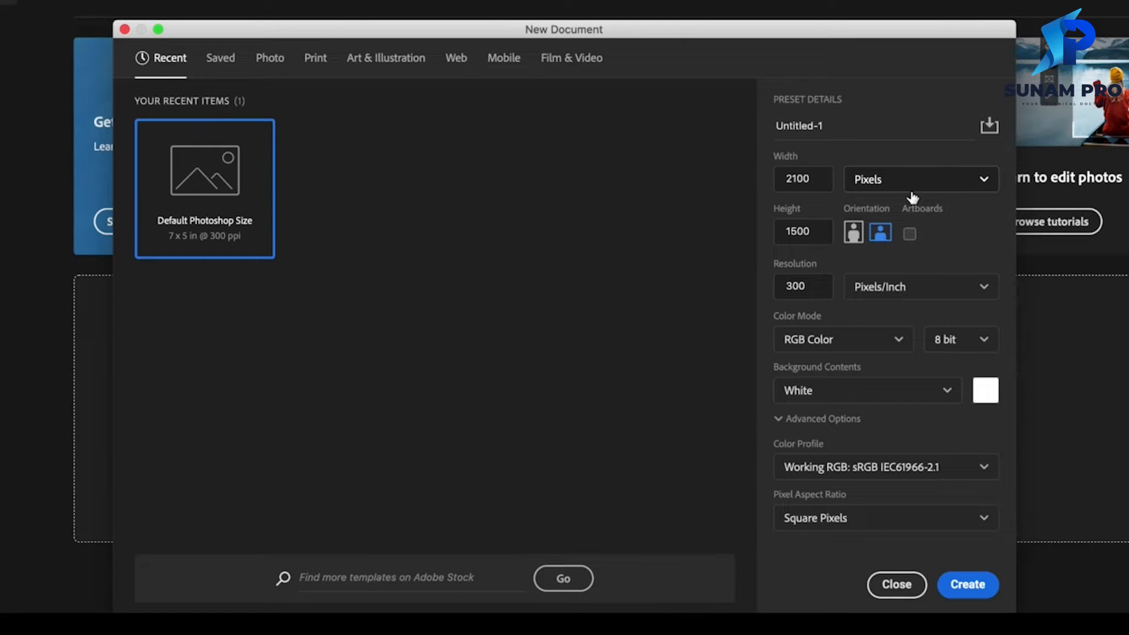
double_click(811, 182)
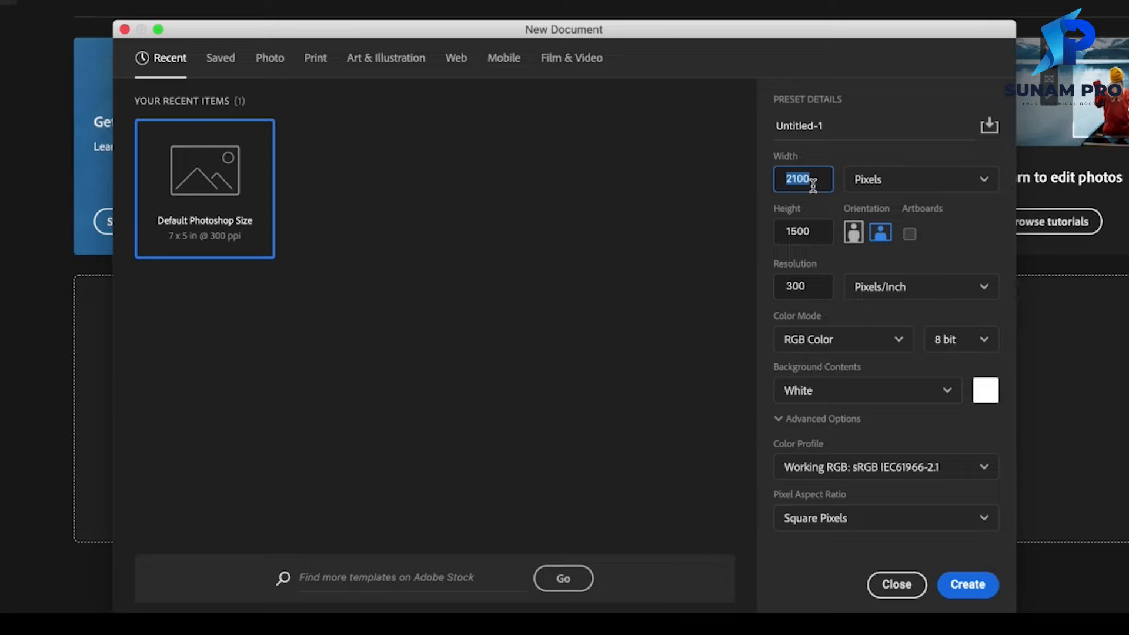
type("1080")
double_click(797, 231)
type("1080")
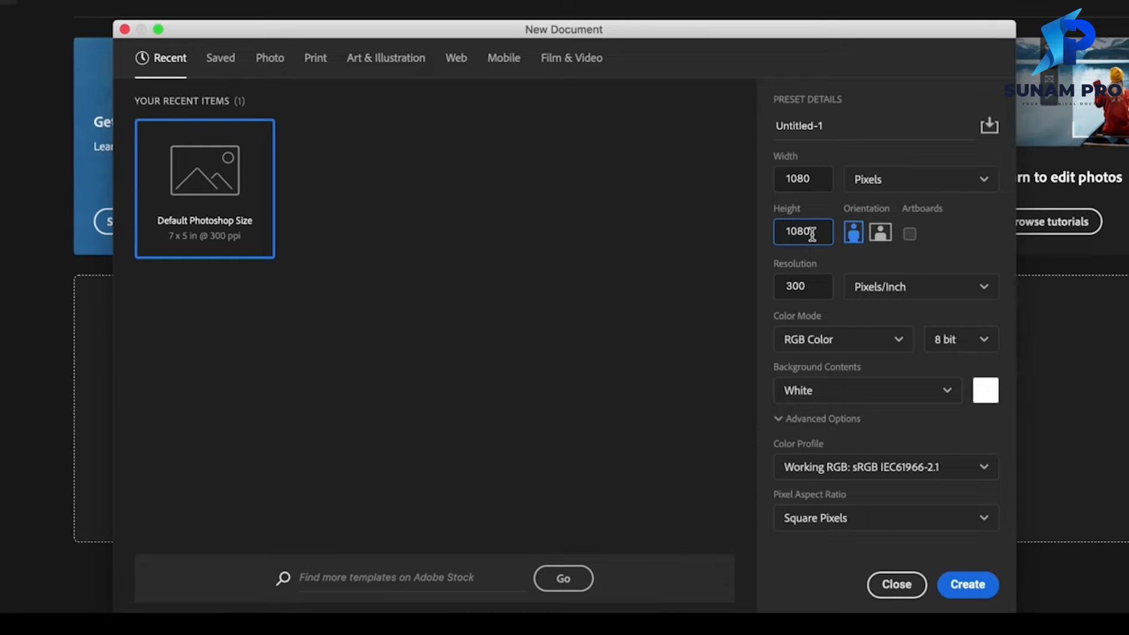
- Create the document at 300 pixels/inch with RGB Color mode and a White background
left_click(817, 286)
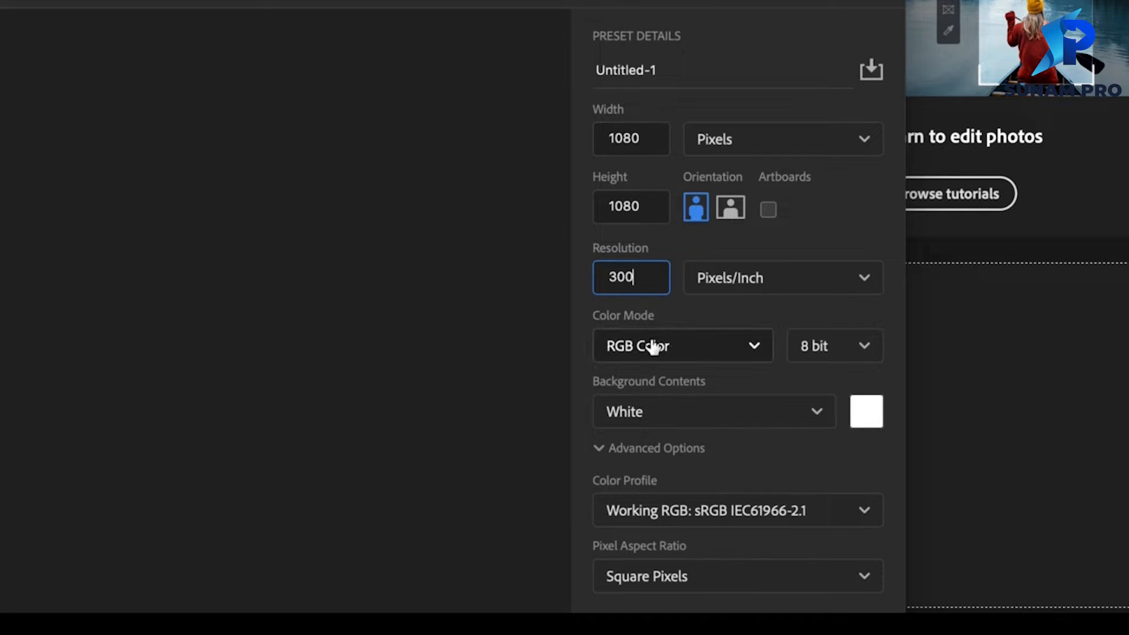
left_click(675, 347)
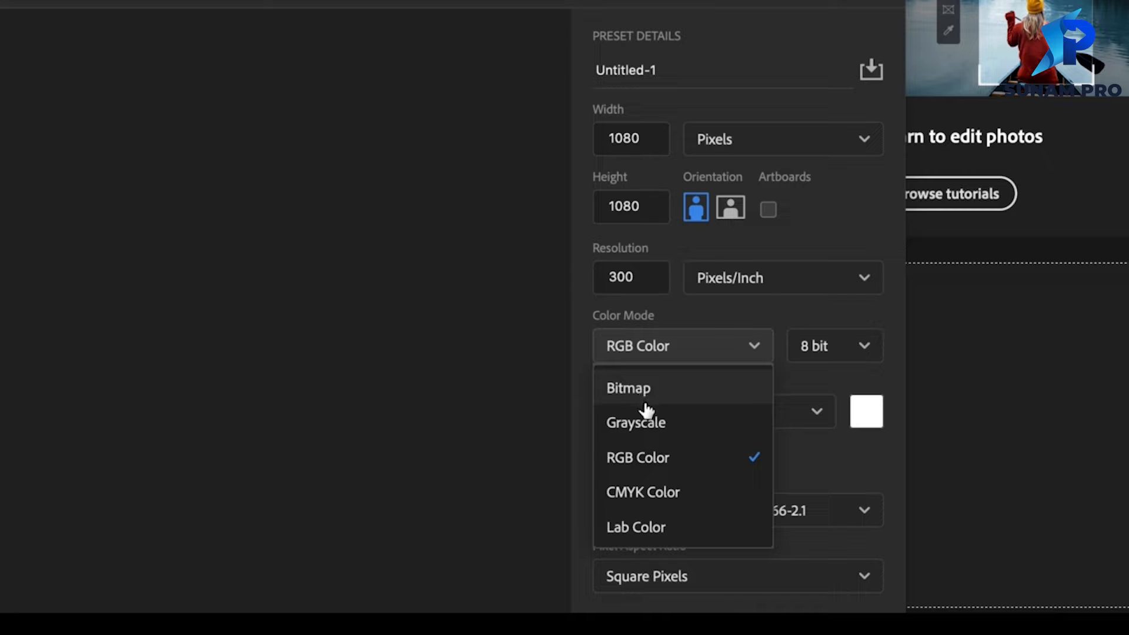
left_click(642, 453)
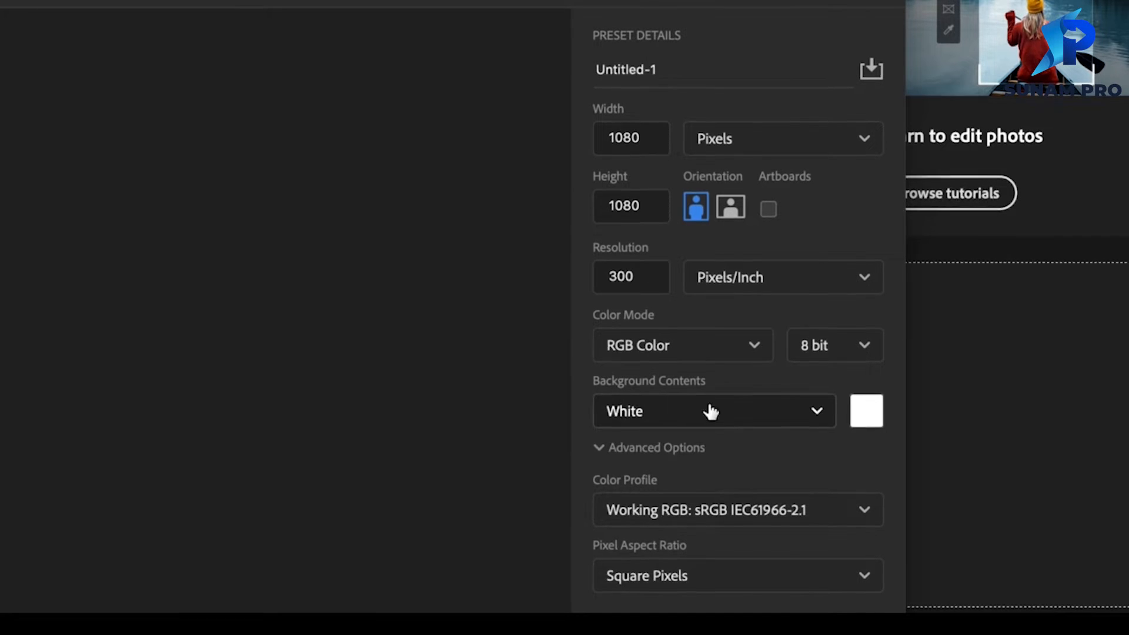
left_click(783, 276)
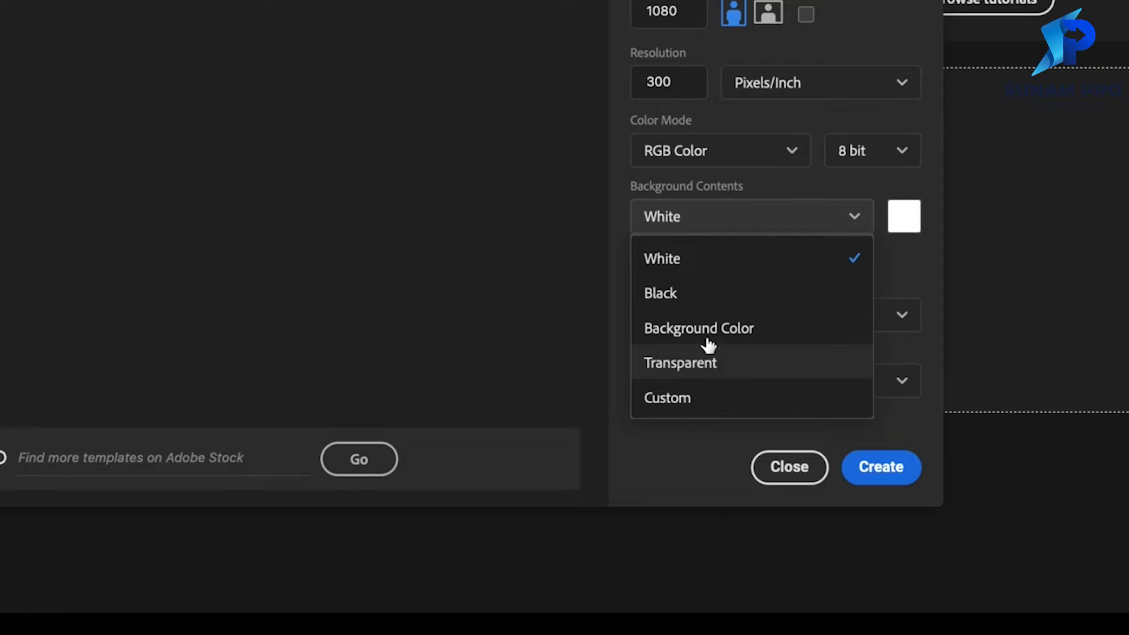
left_click(716, 259)
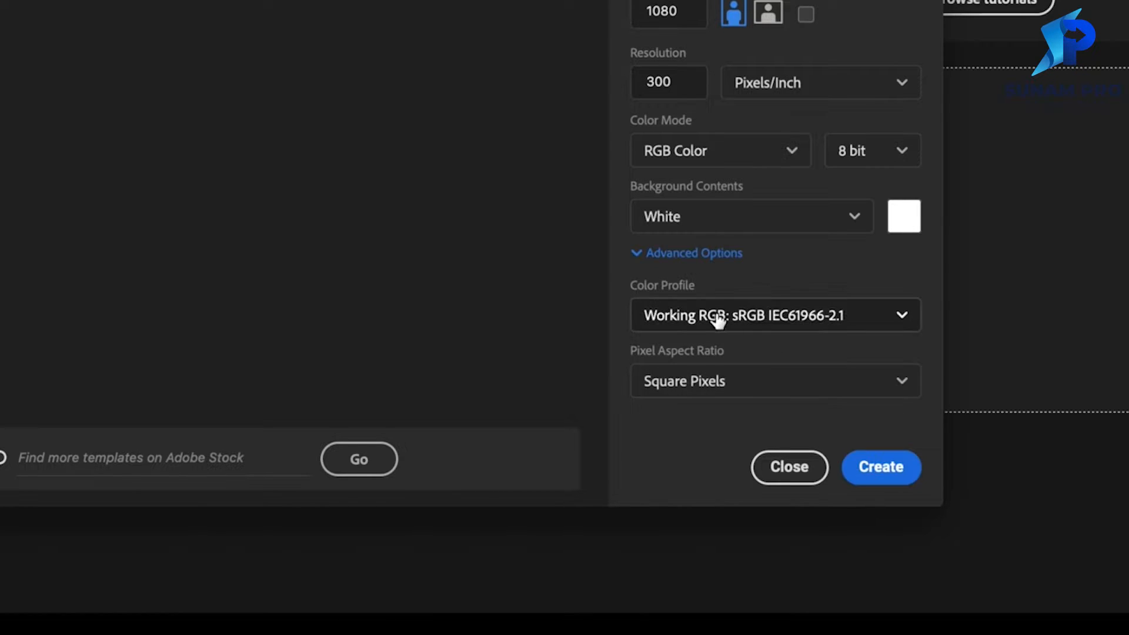
left_click(701, 255)
left_click(702, 257)
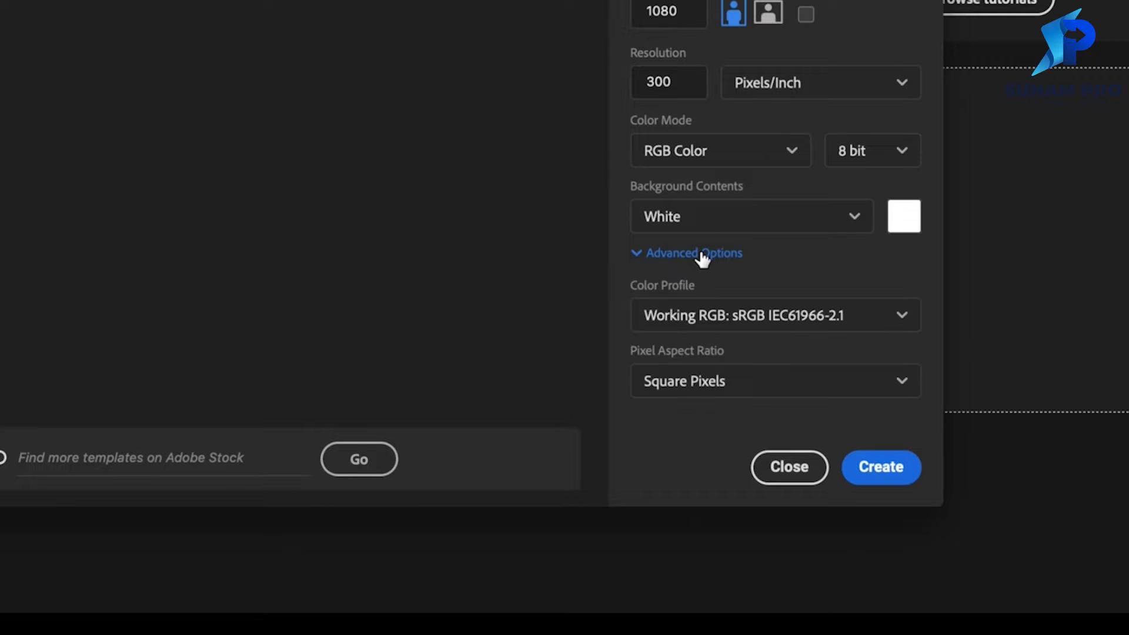
left_click(880, 465)
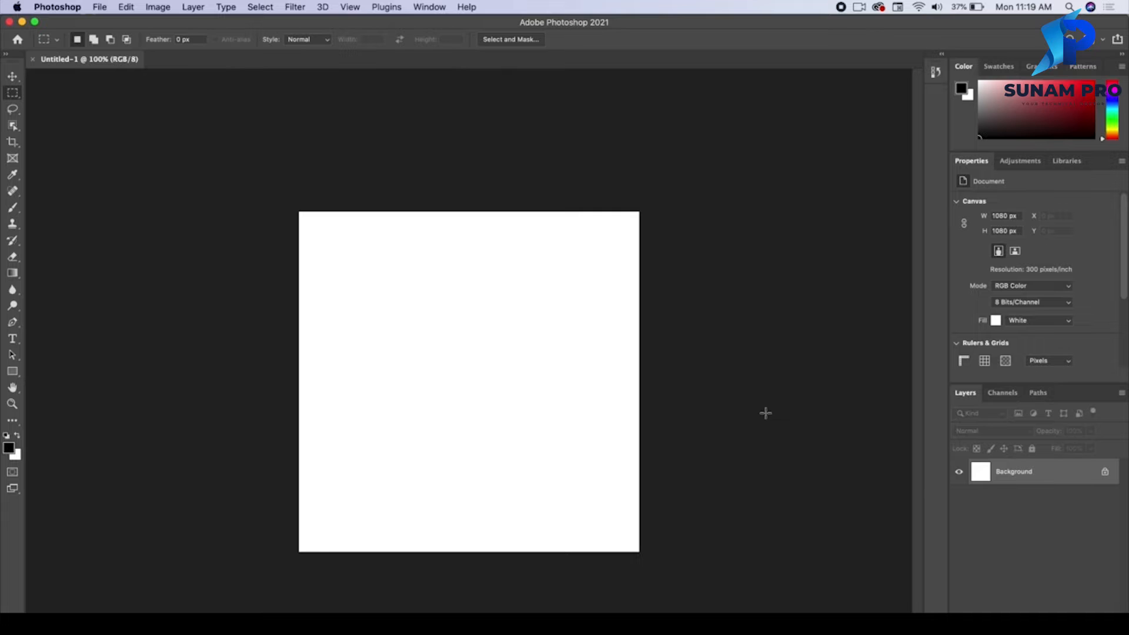
- Review the available commands for image adjustments, selections, type, filters, 3D and plugins
left_click(387, 7)
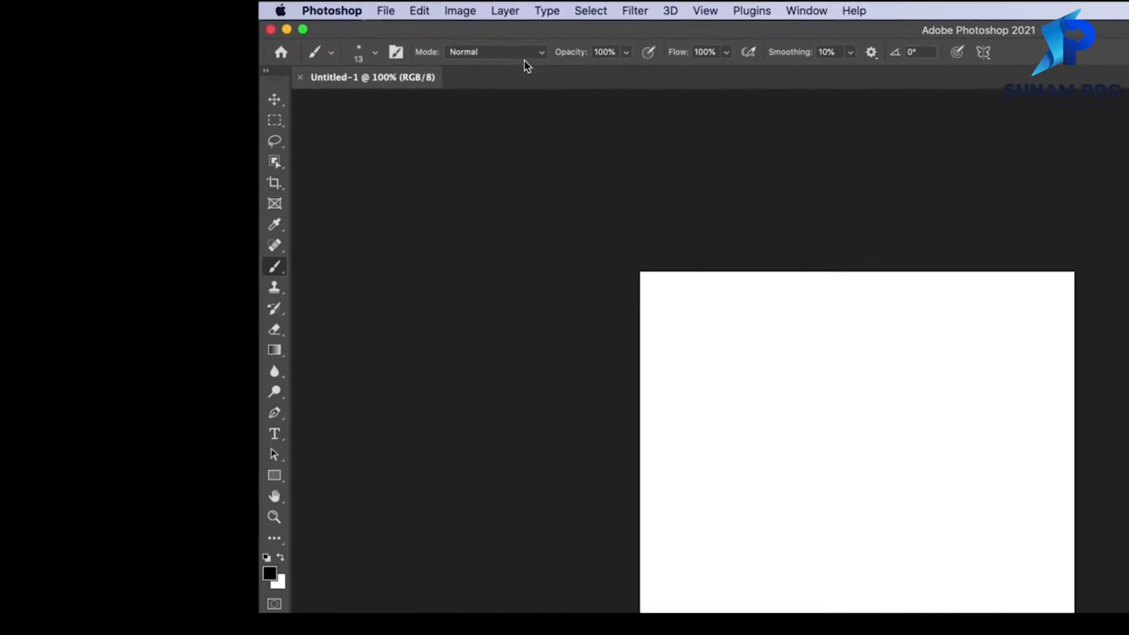
left_click(419, 10)
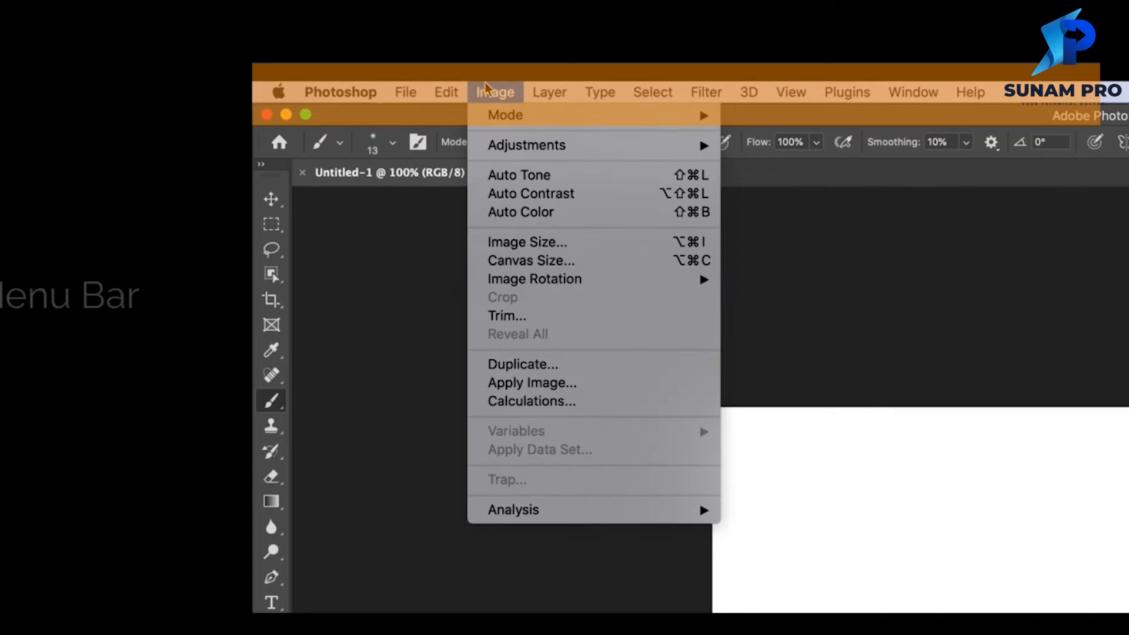
mouse_move(654, 94)
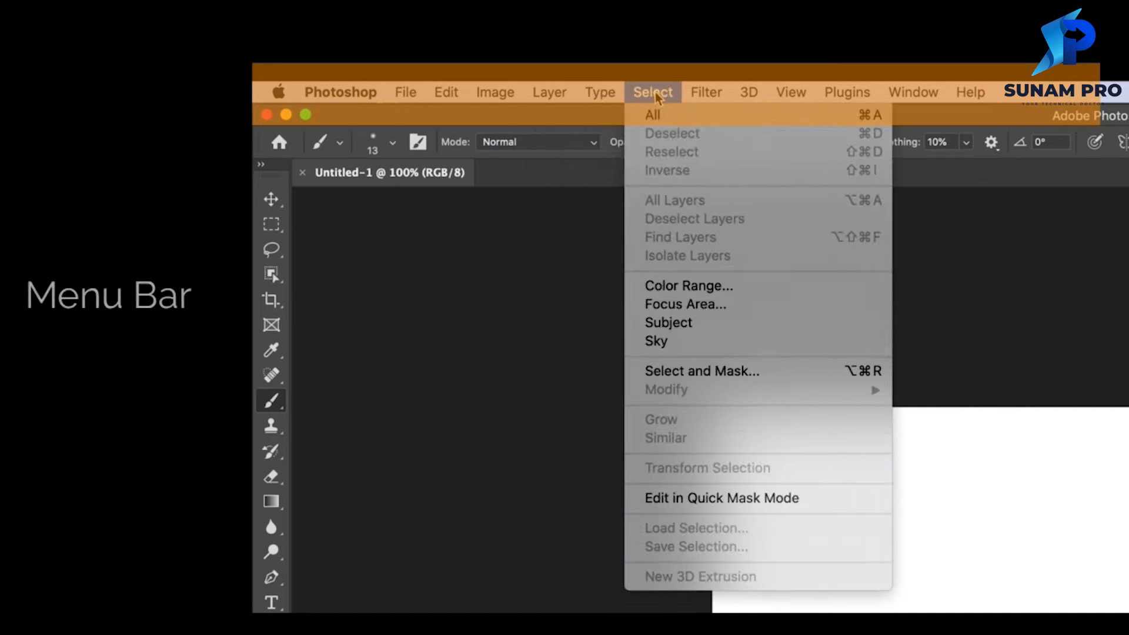
mouse_move(499, 93)
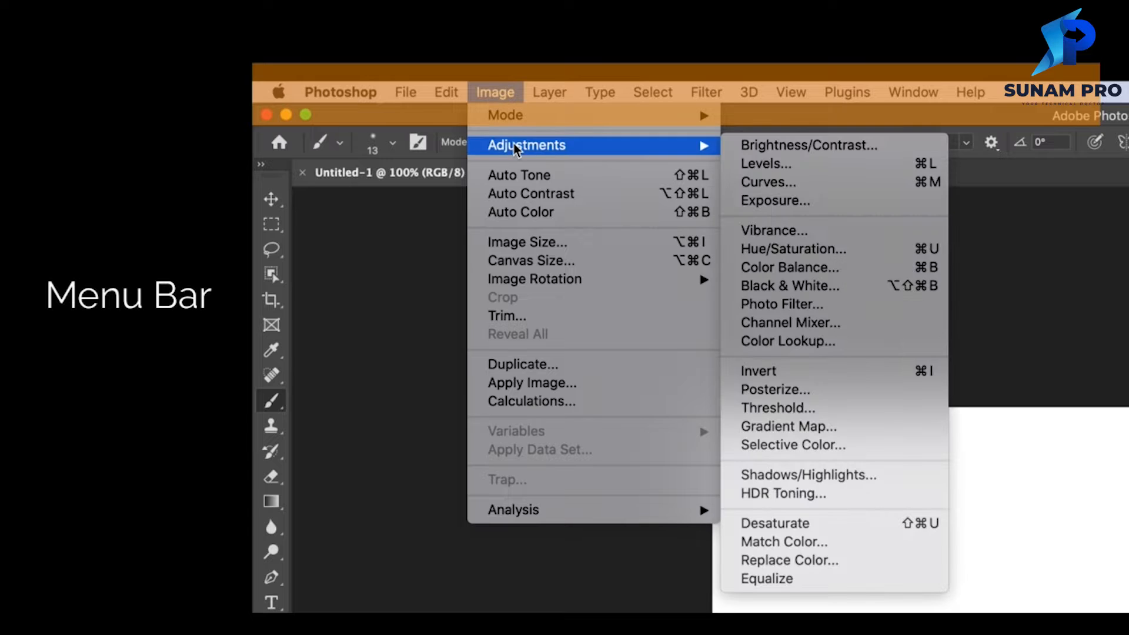
mouse_move(685, 150)
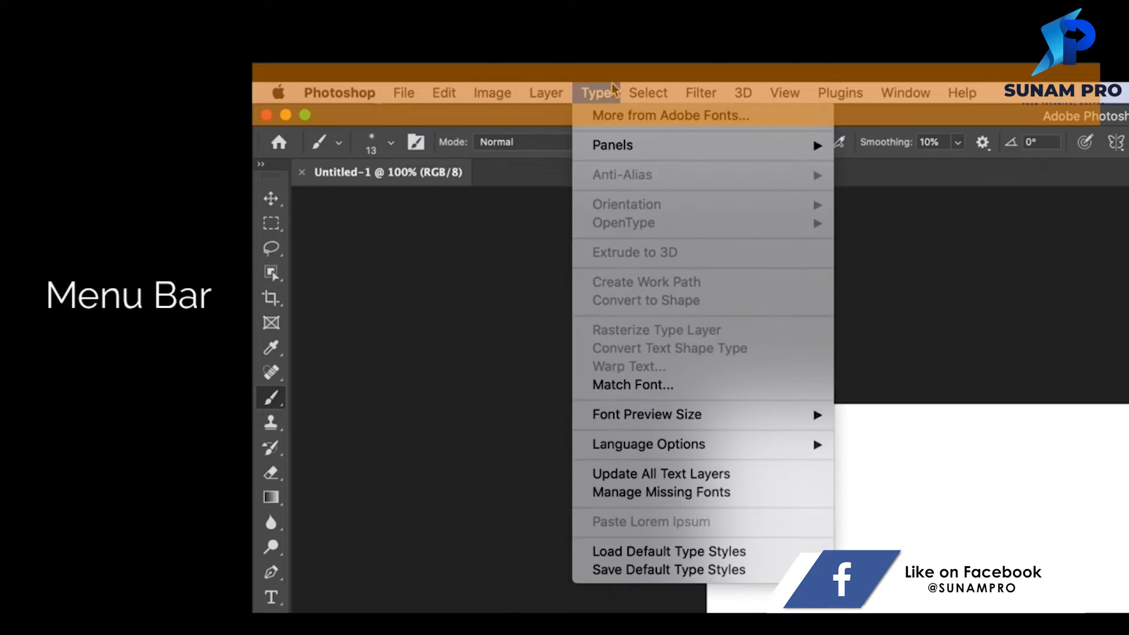
mouse_move(645, 89)
mouse_move(697, 93)
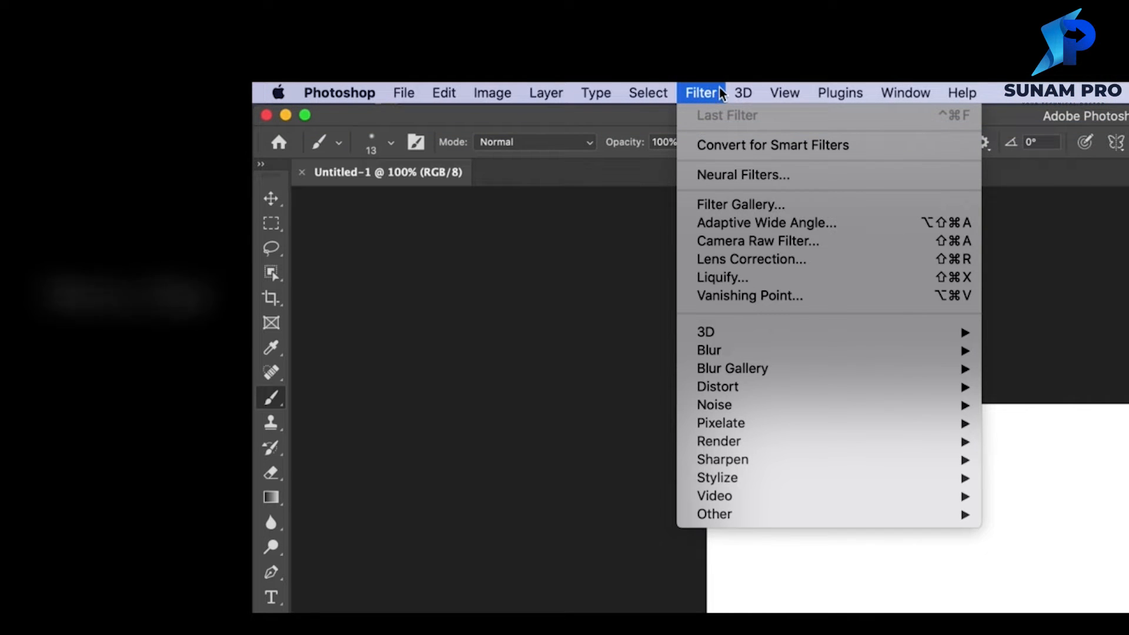
mouse_move(739, 94)
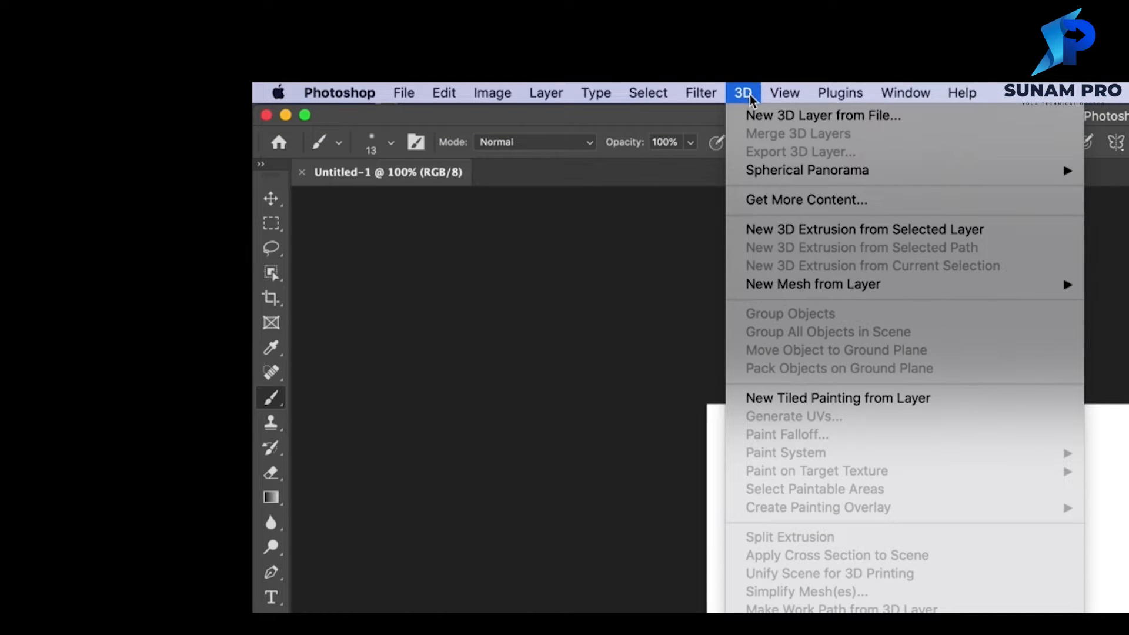
mouse_move(818, 94)
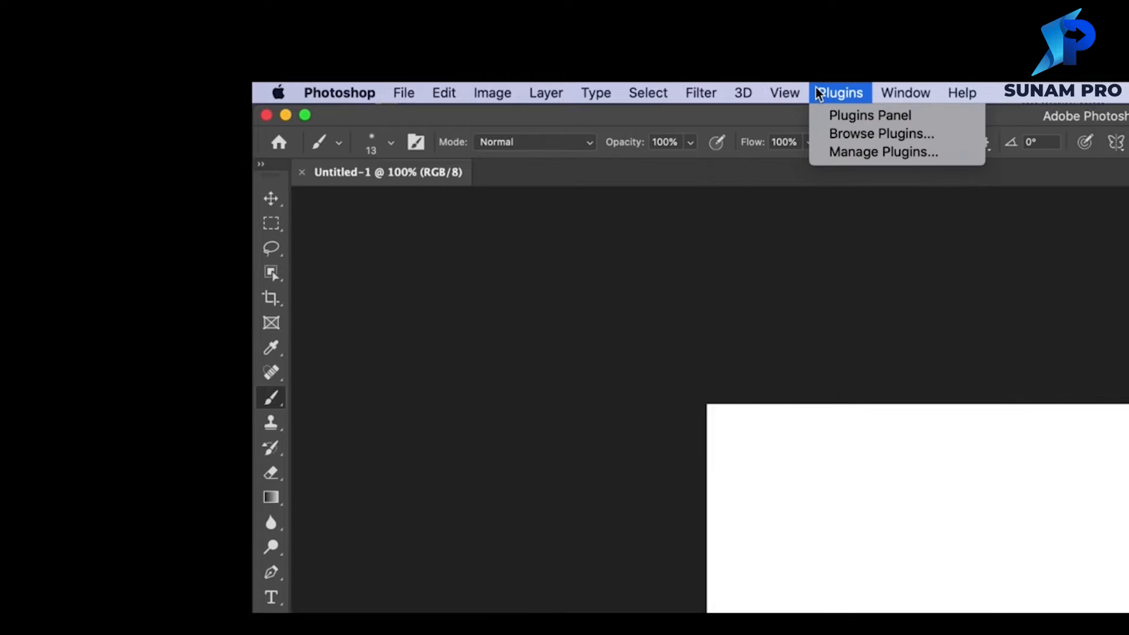
left_click(802, 253)
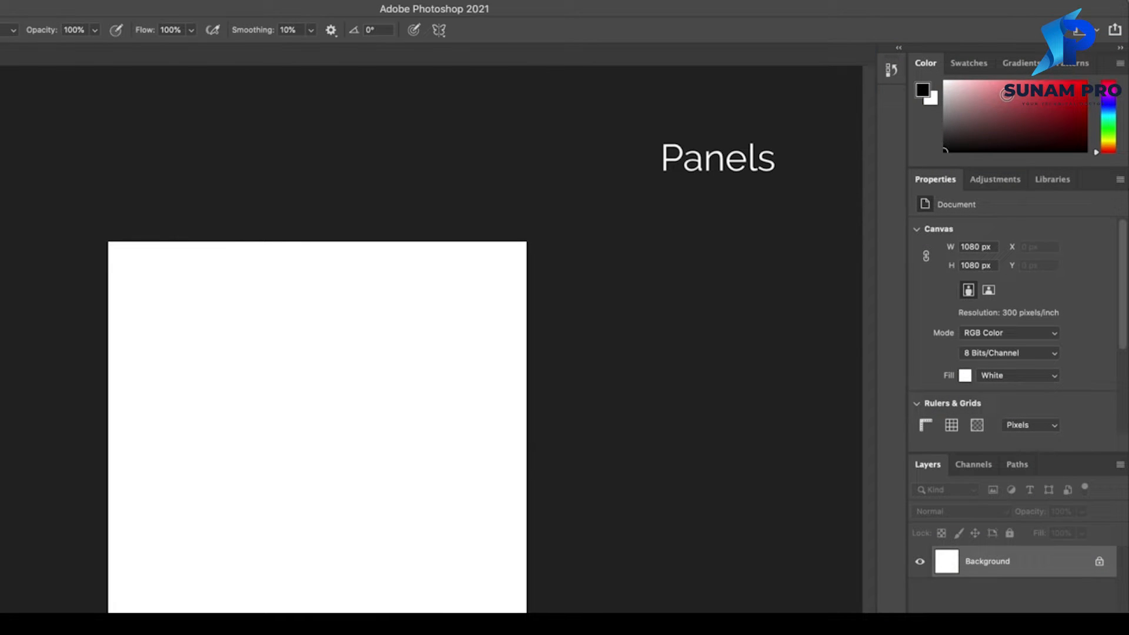
- Undock the Color and Patterns panels, dock Color back beside Gradients, and move the floating Patterns panel beside the canvas
left_click_drag(919, 65, 584, 152)
left_click_drag(1030, 63, 503, 335)
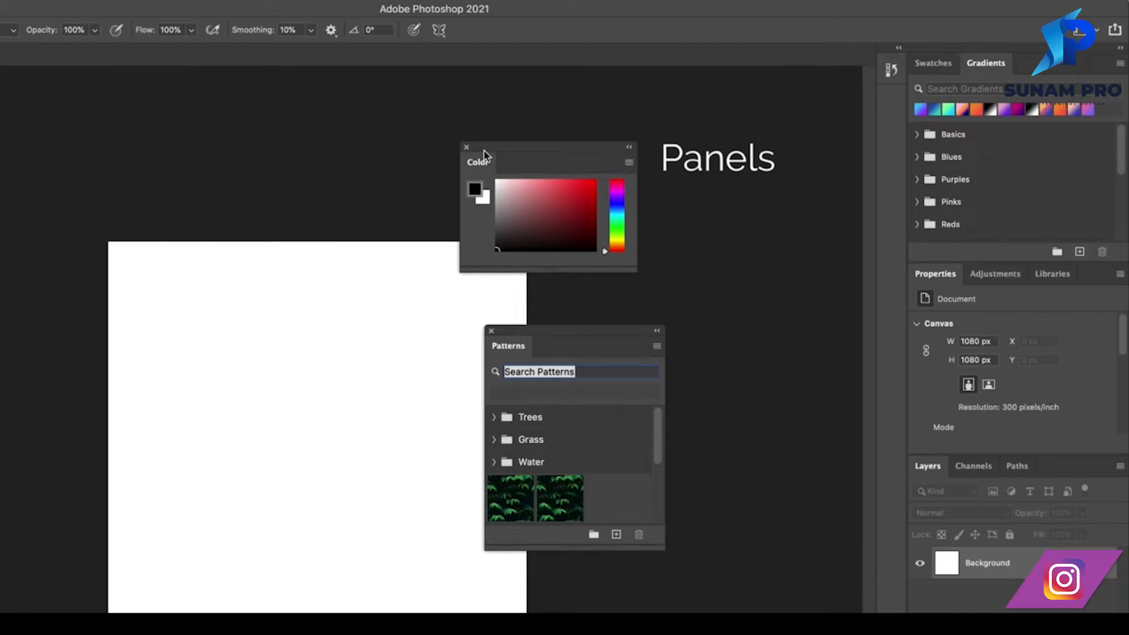
left_click_drag(484, 150, 1044, 71)
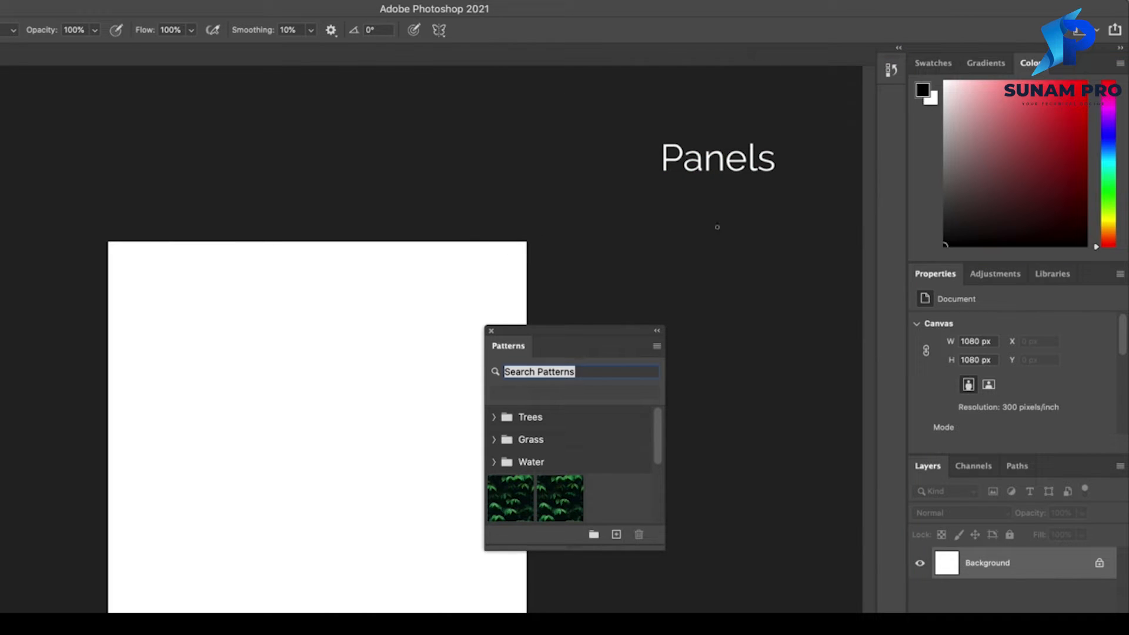
left_click_drag(513, 336, 660, 179)
left_click_drag(1026, 77, 976, 66)
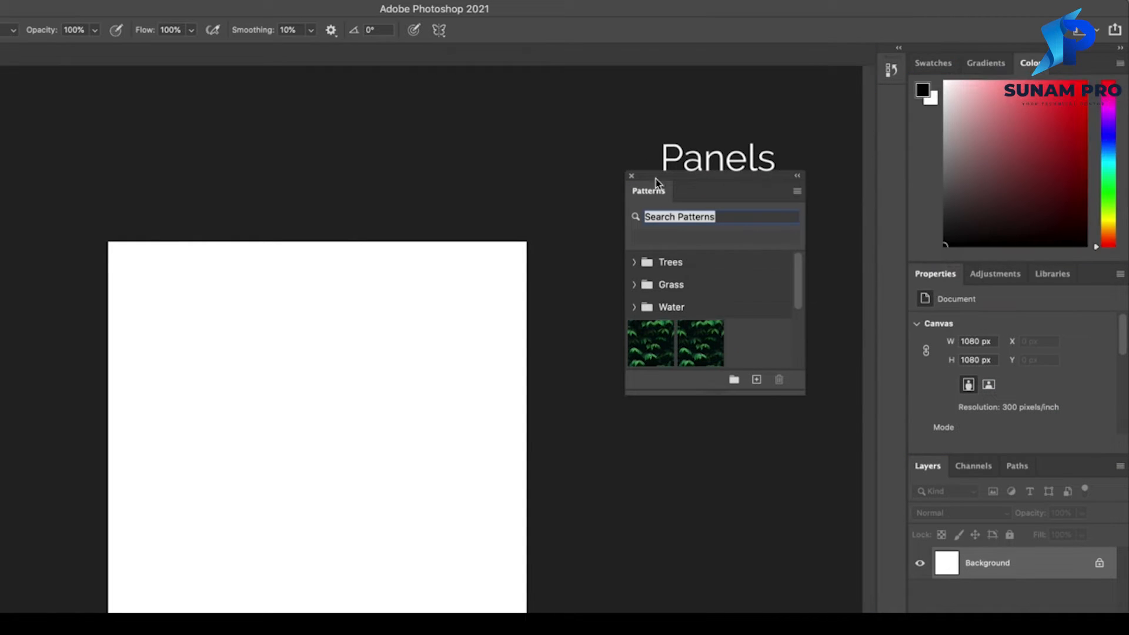
- View the Swatches and Gradients panels in turn, and bring the Color panel back to the front
left_click(948, 66)
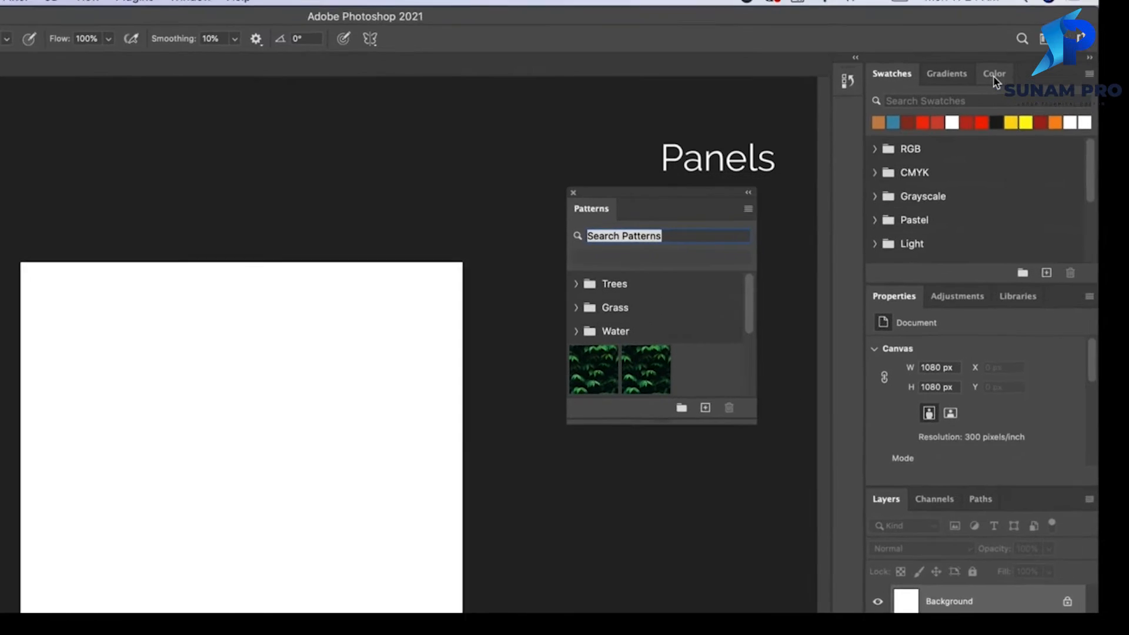
left_click(1025, 64)
left_click(928, 64)
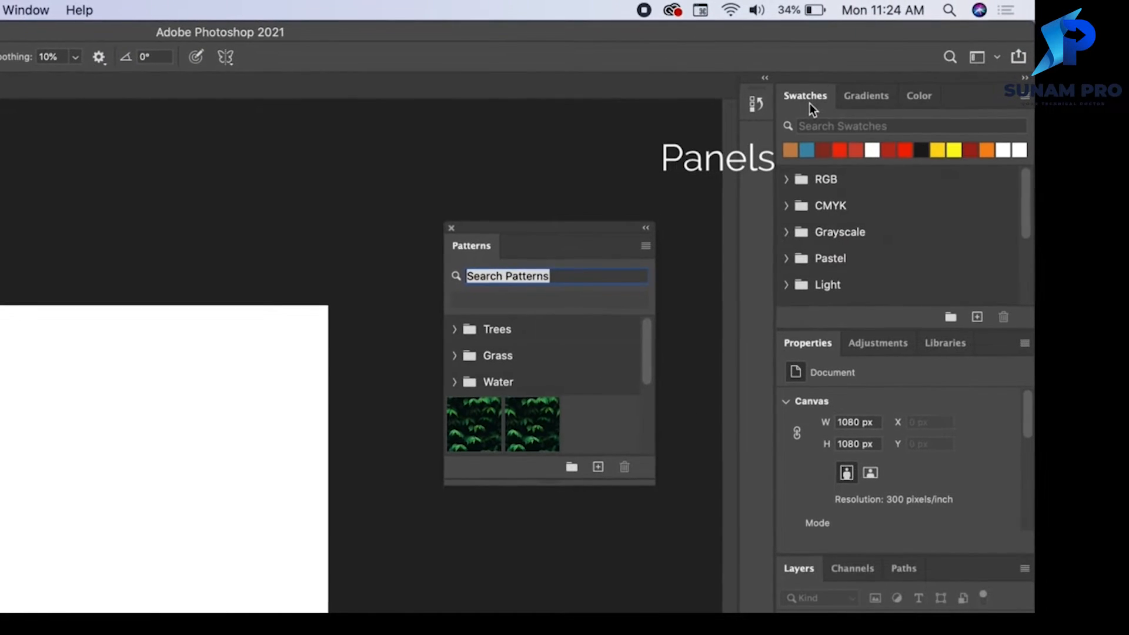
left_click(857, 98)
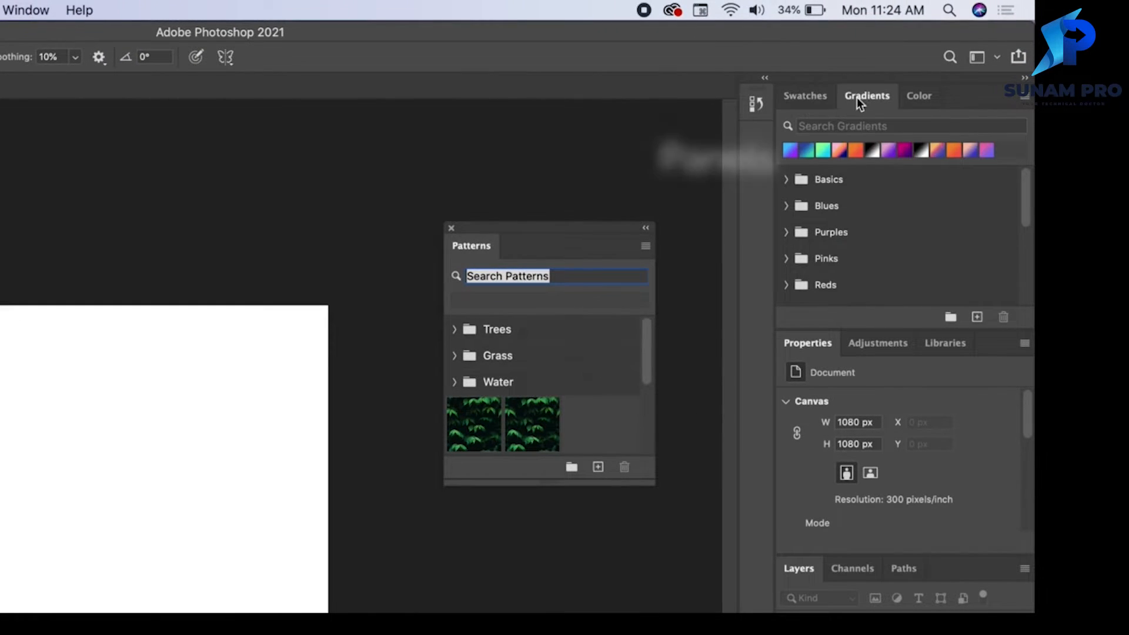
left_click(915, 96)
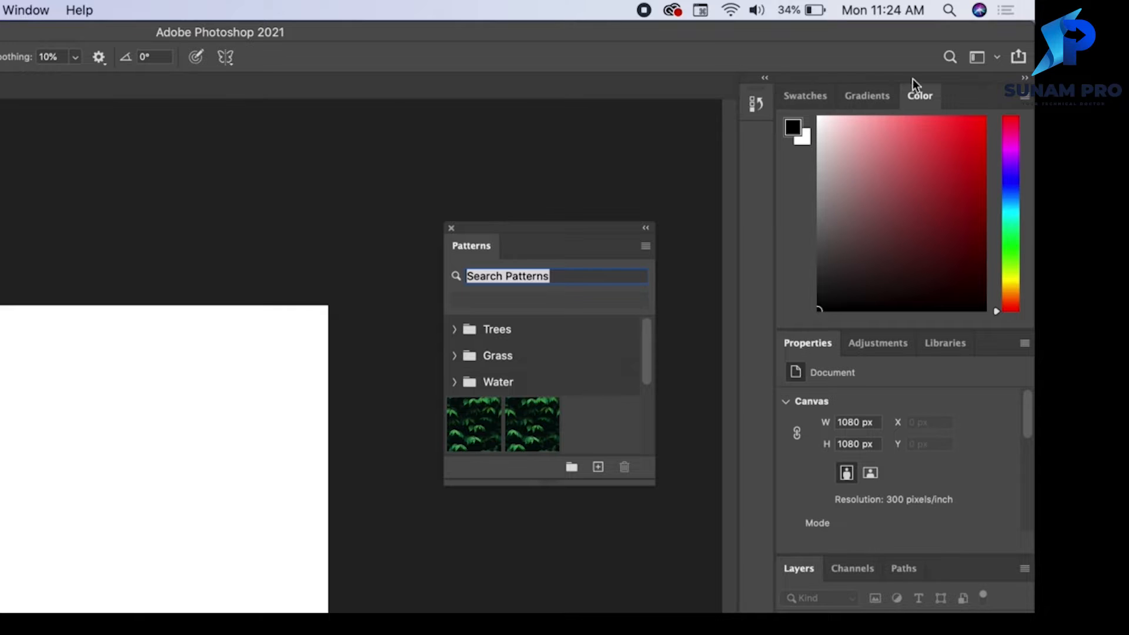
- Move the floating Patterns panel over the canvas and close it
left_click_drag(472, 247, 297, 332)
left_click(287, 312)
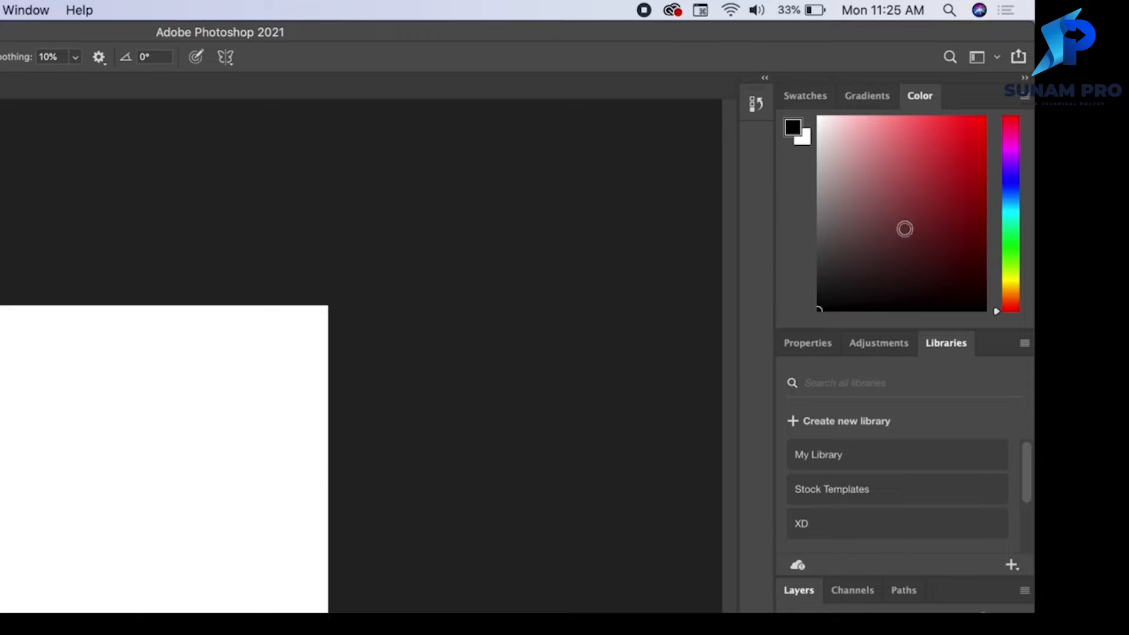
- Undock and close the Color panel, reopen it, and dock it back beside Gradients
left_click_drag(925, 101, 217, 377)
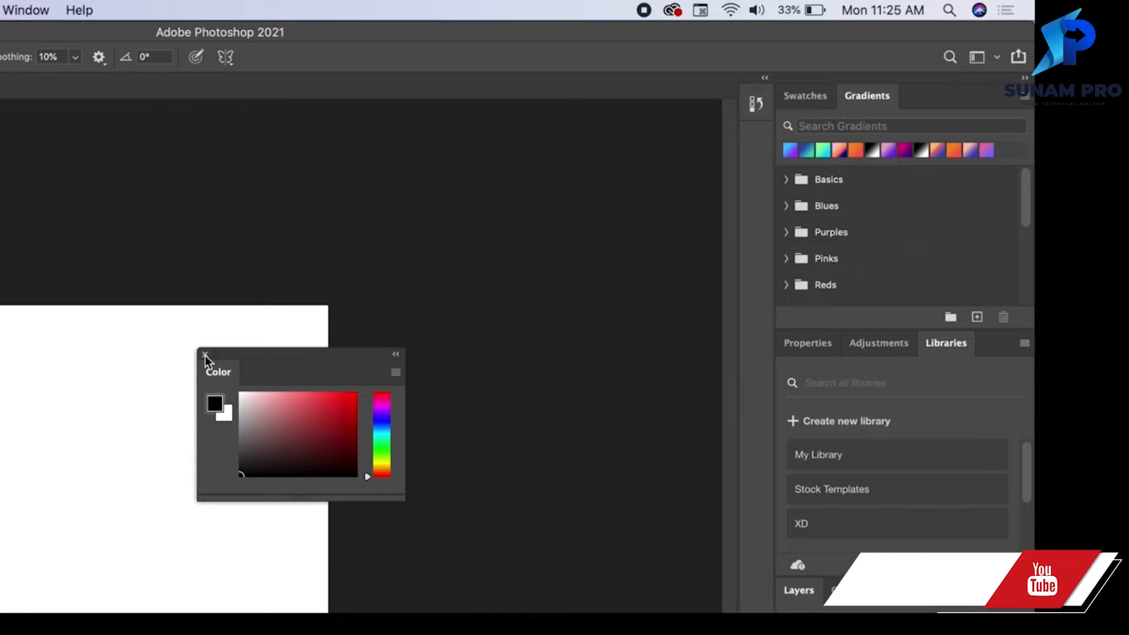
left_click(205, 355)
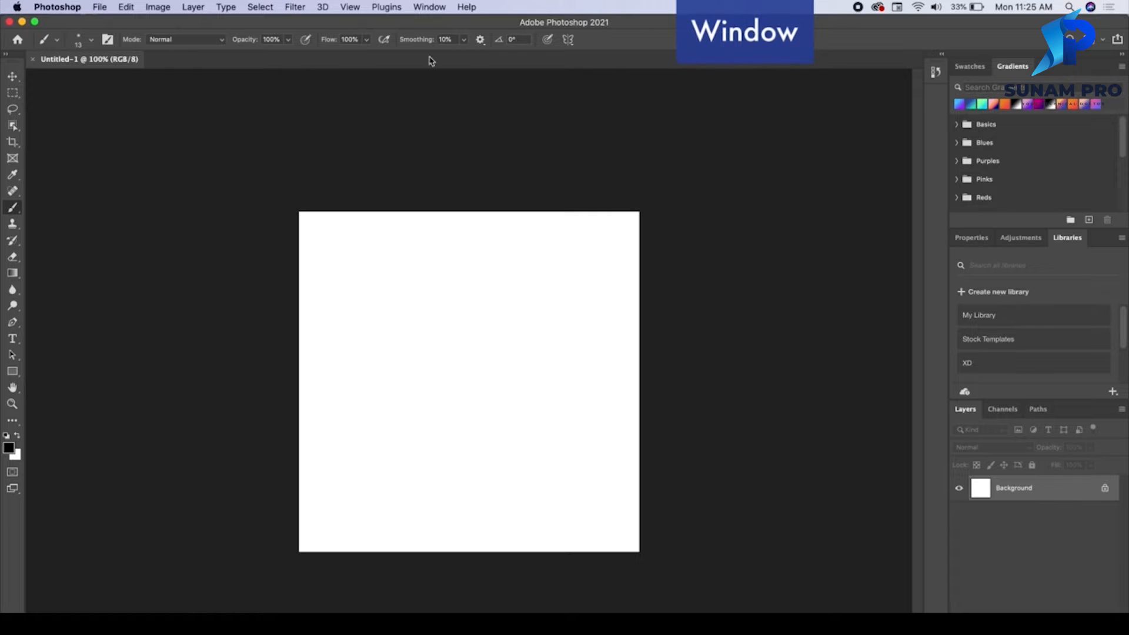
left_click(430, 7)
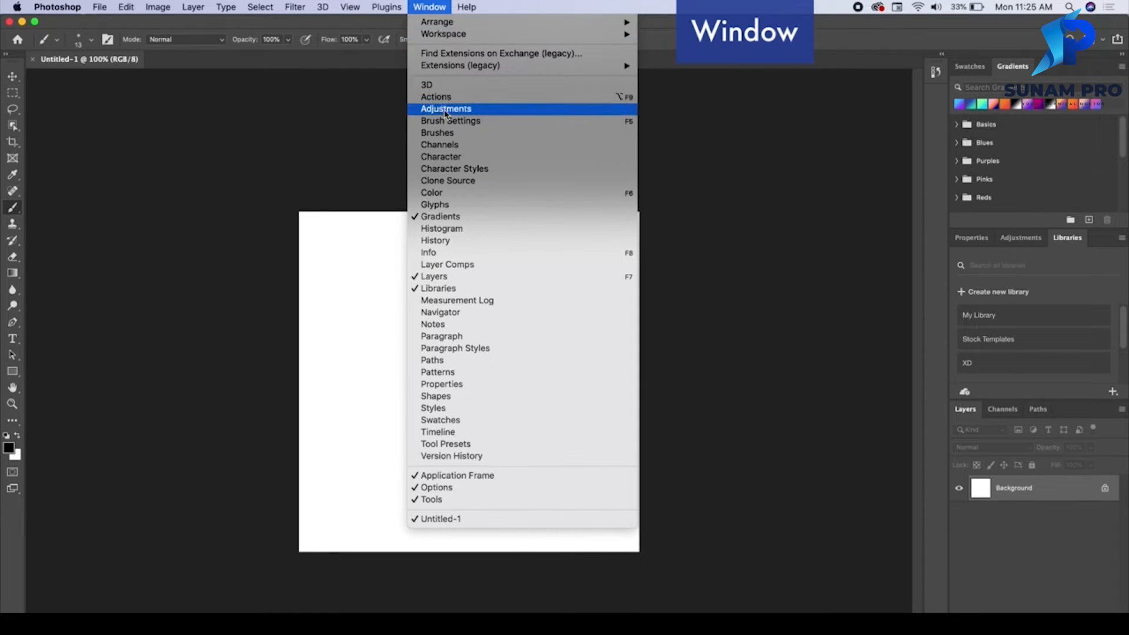
left_click(452, 196)
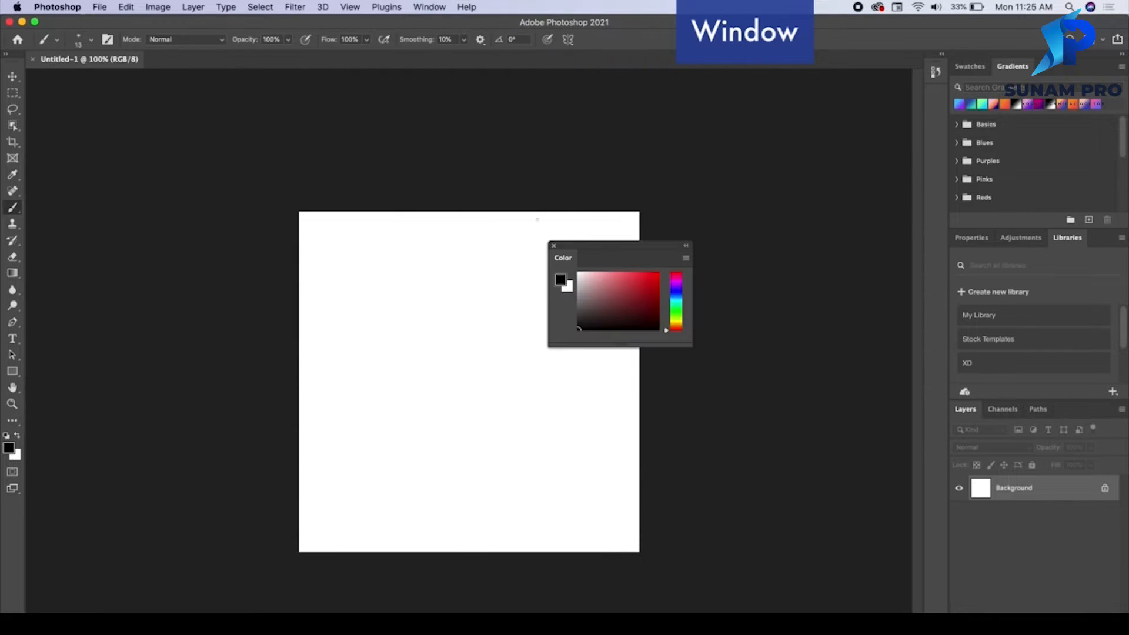
left_click_drag(569, 245, 1057, 70)
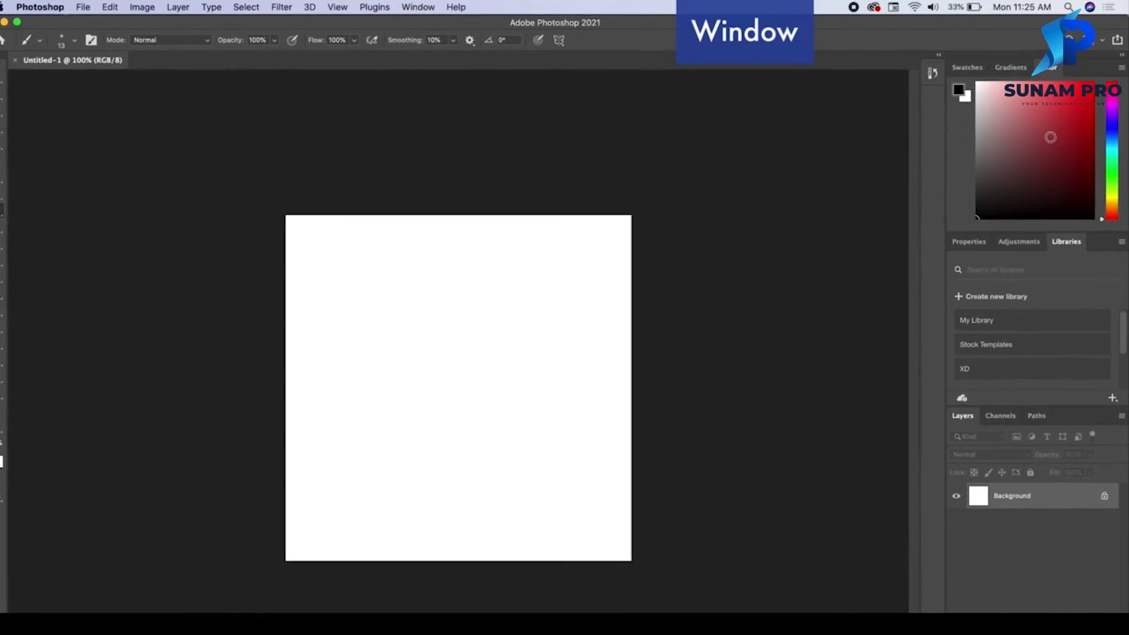
- Show the Brushes panel, collapse it to an icon, and expand and recollapse its panel column
left_click(377, 7)
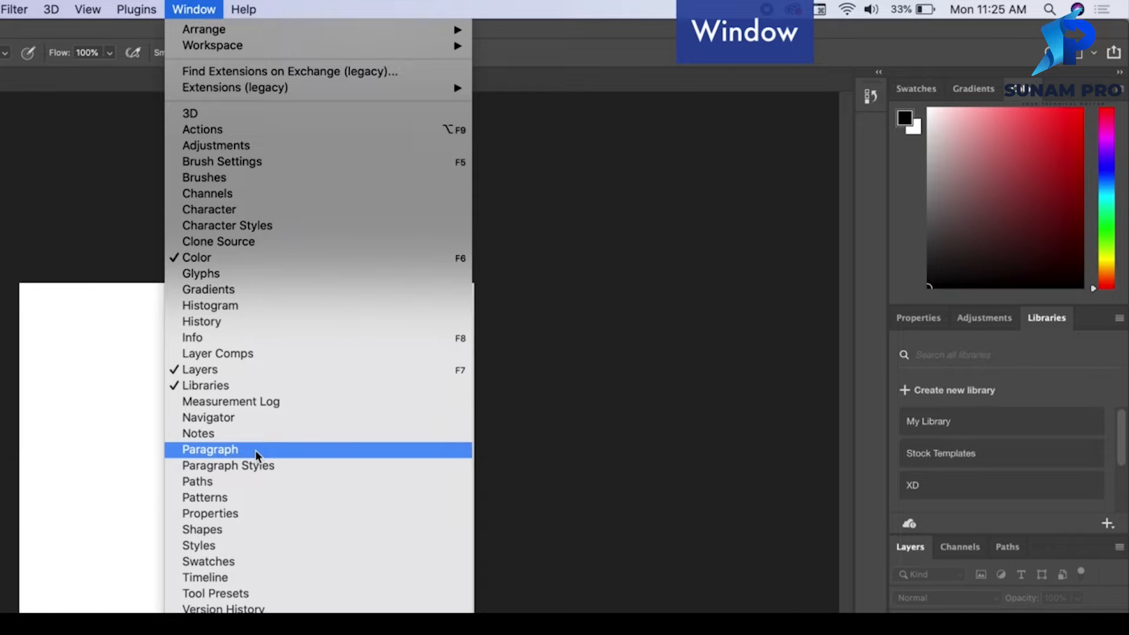
left_click(259, 178)
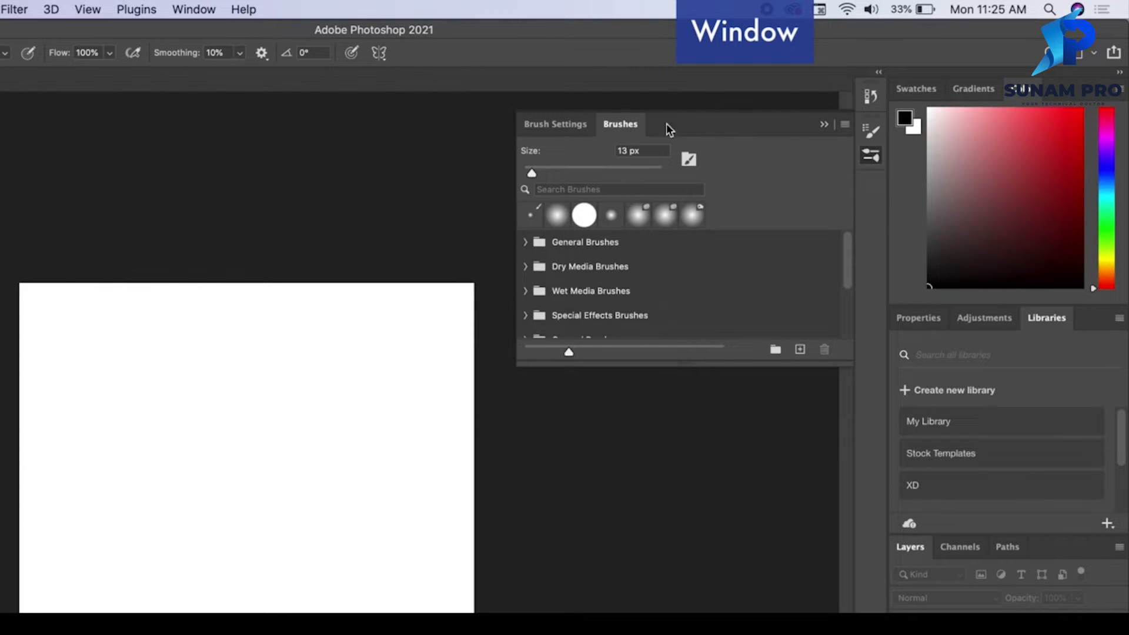
left_click(823, 124)
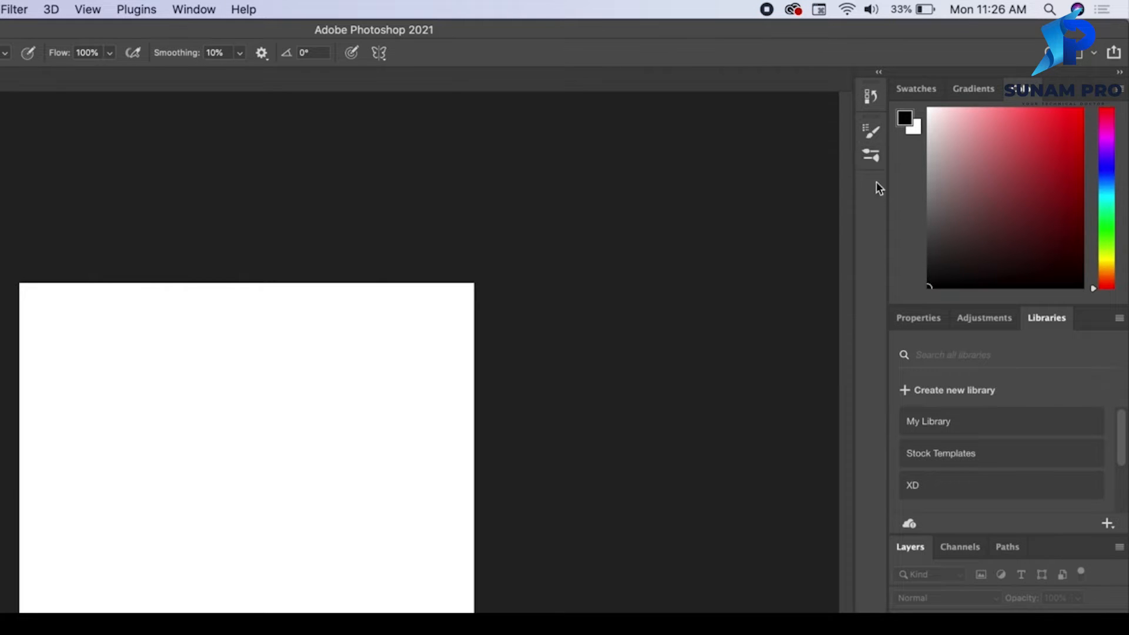
left_click(880, 73)
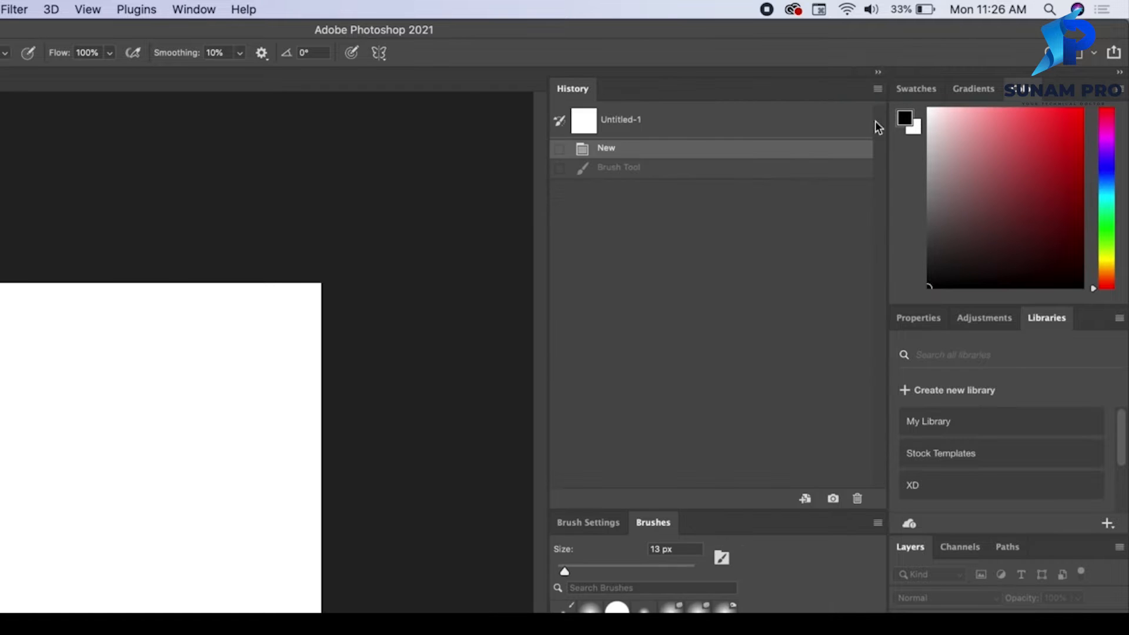
left_click(879, 76)
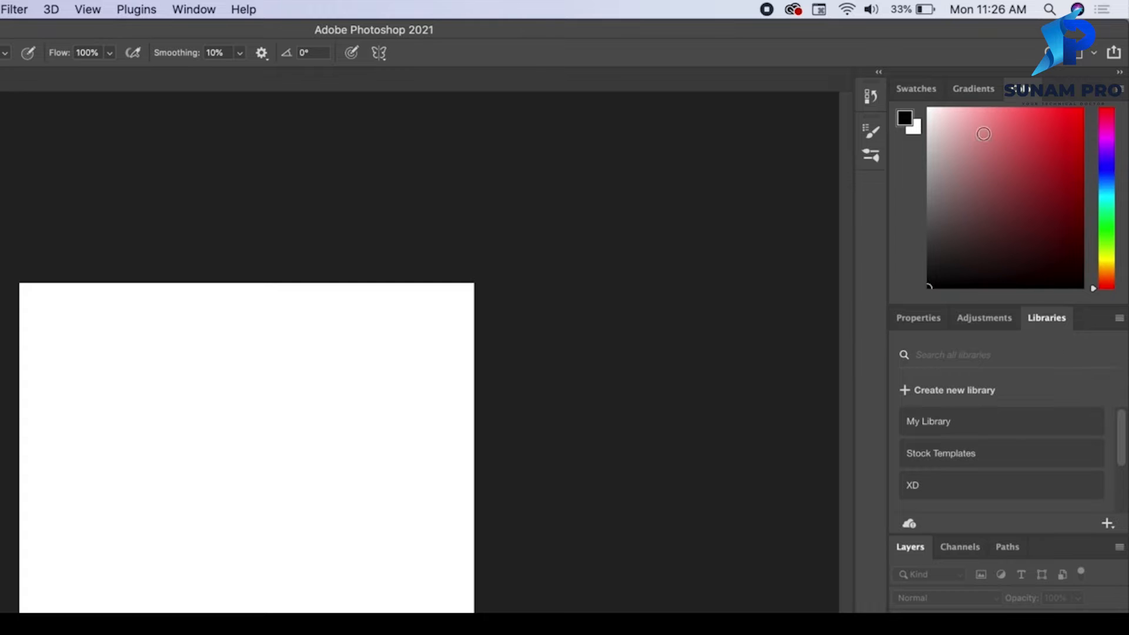
- Dock the Color panel as an icon below Brushes, open and collapse it, and return it beside Gradients
left_click_drag(1027, 88, 871, 189)
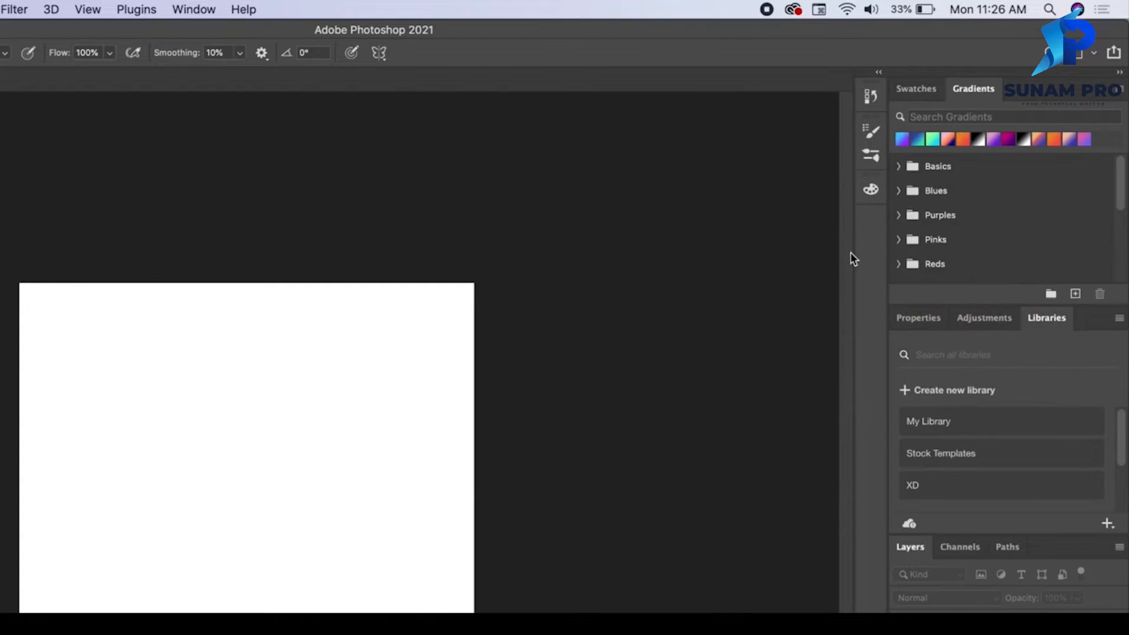
left_click(870, 193)
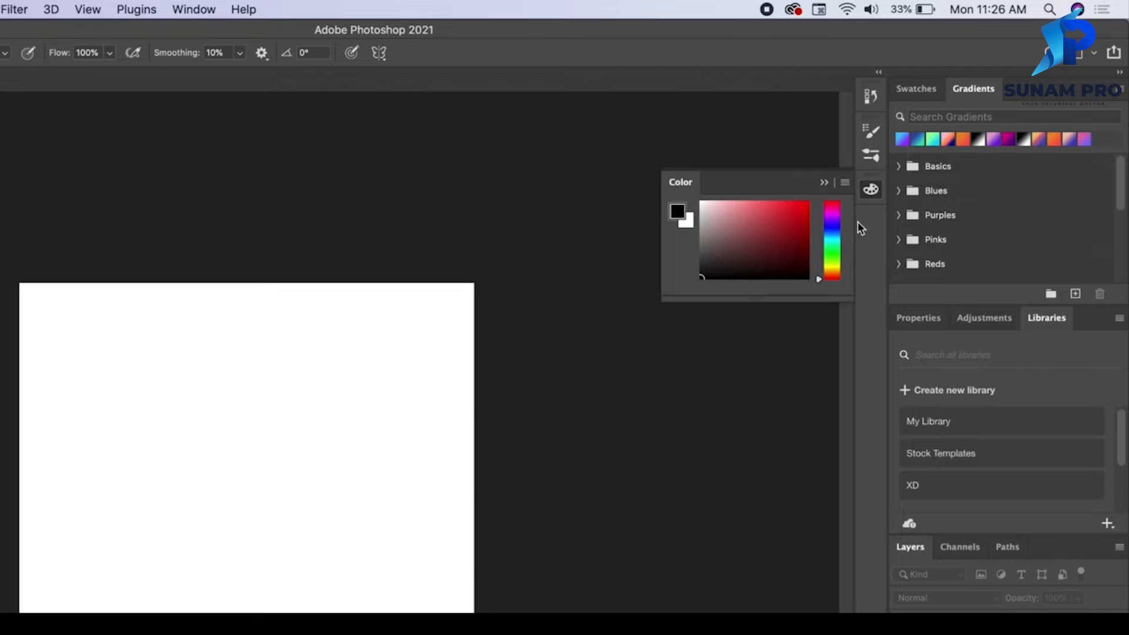
left_click(874, 193)
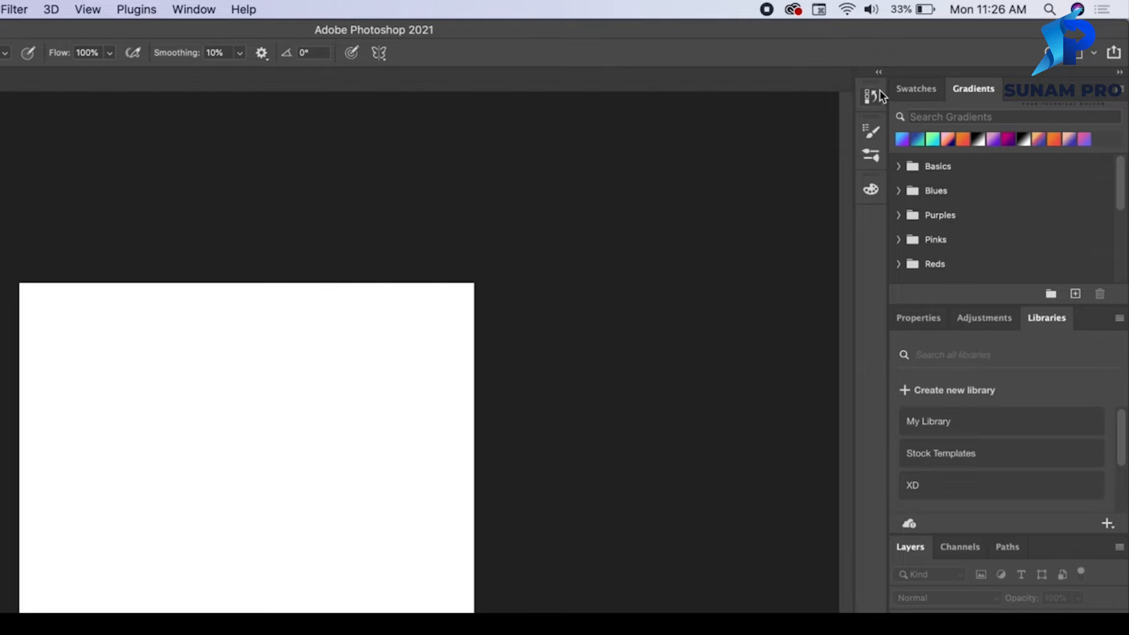
left_click(872, 192)
left_click_drag(872, 193, 1032, 94)
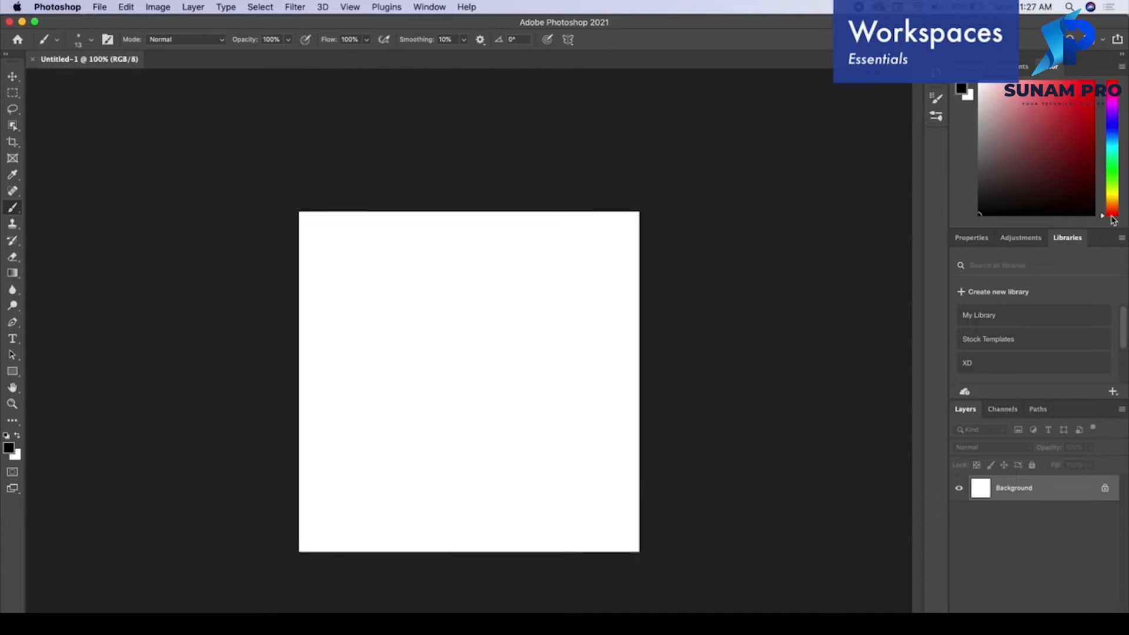
- Reset the Essentials workspace to its default panel layout
left_click(428, 9)
mouse_move(435, 37)
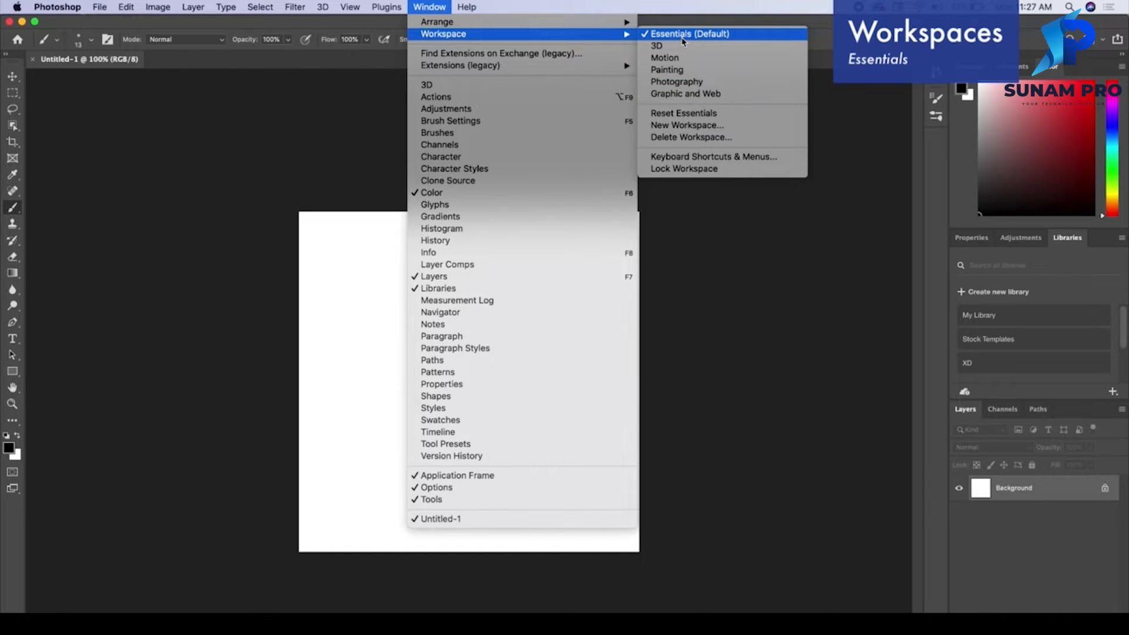
left_click(675, 115)
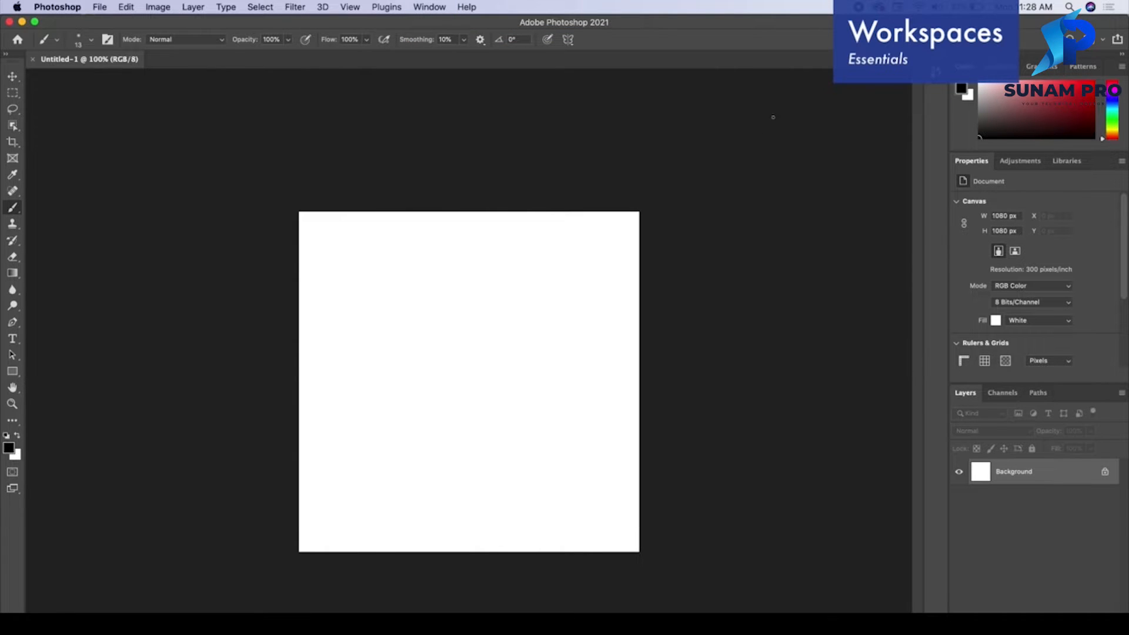
- Save the layout as a new workspace named "my workspace", capturing keyboard shortcuts, menus and toolbar
left_click(422, 9)
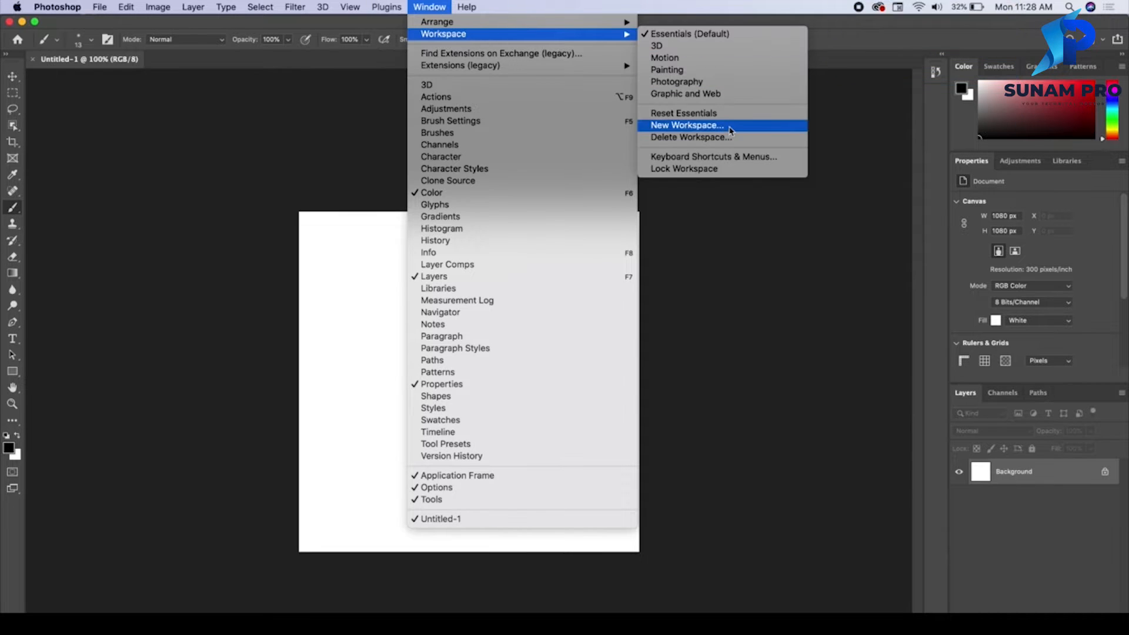
mouse_move(488, 37)
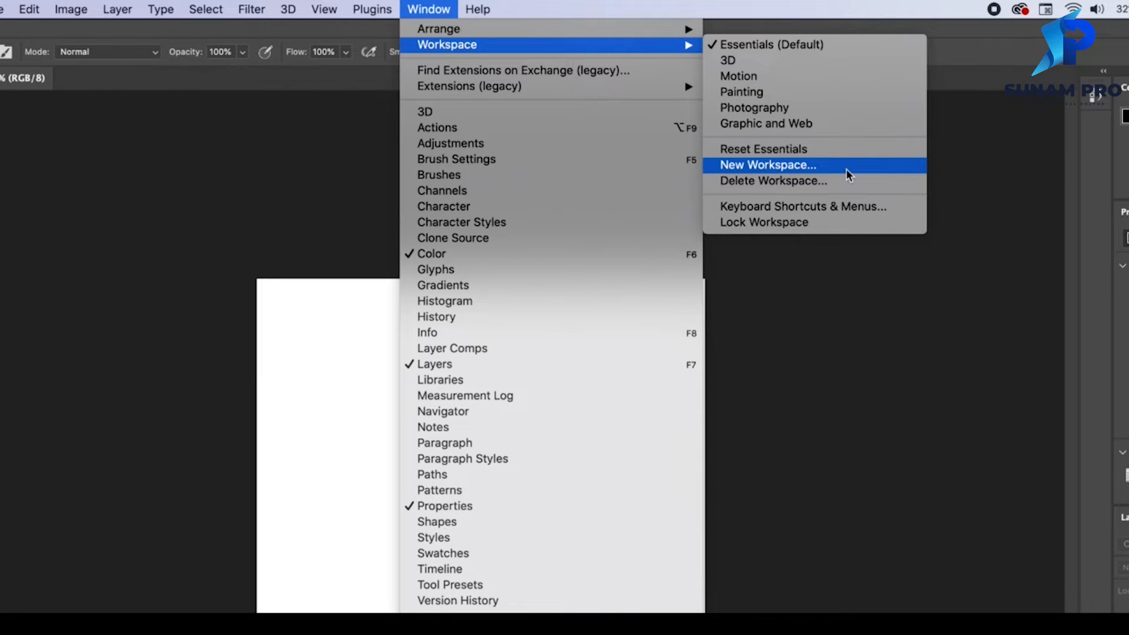
left_click(768, 165)
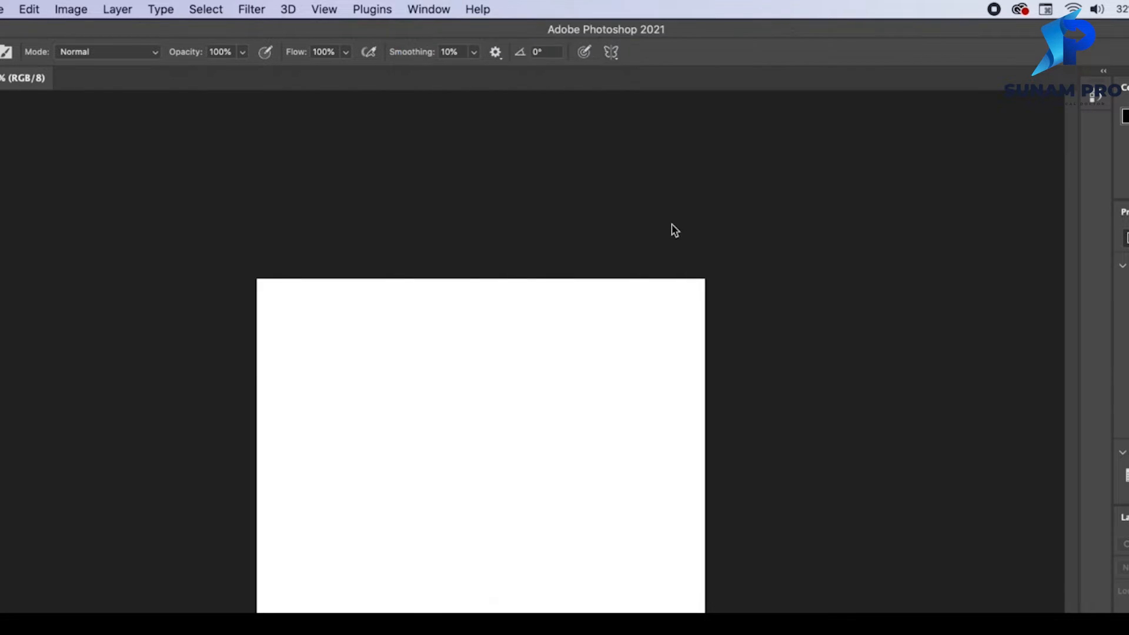
type("my workshapce")
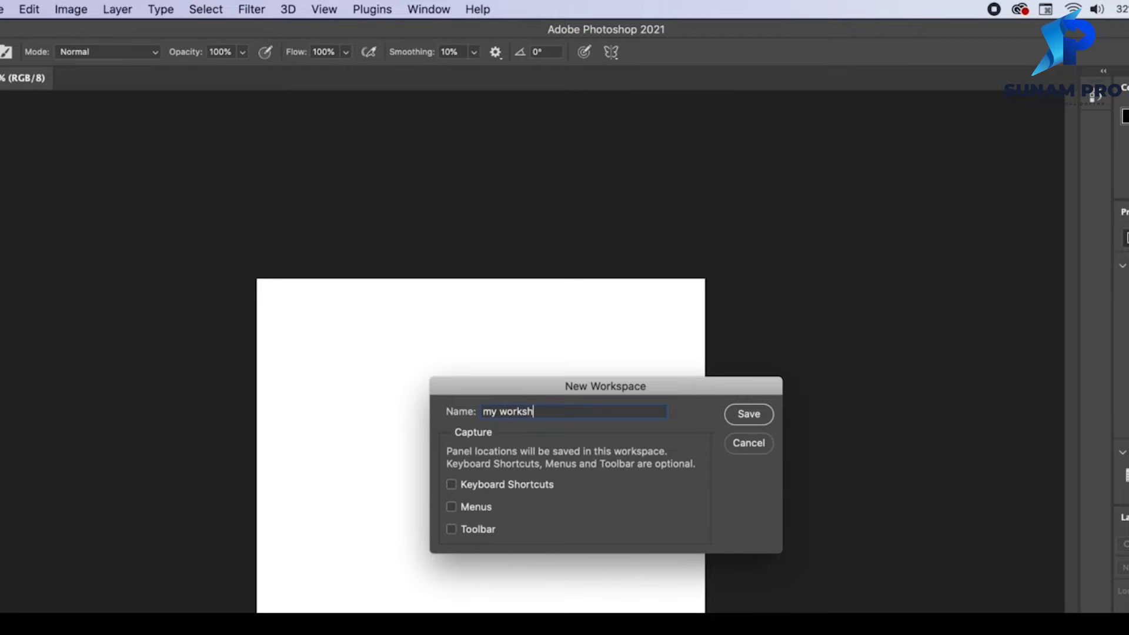
key("BackSpace")
key("BackSpace")
key("BackSpace")
key("BackSpace")
key("BackSpace")
key("BackSpace")
type("space")
left_click(454, 485)
left_click(452, 508)
left_click(451, 531)
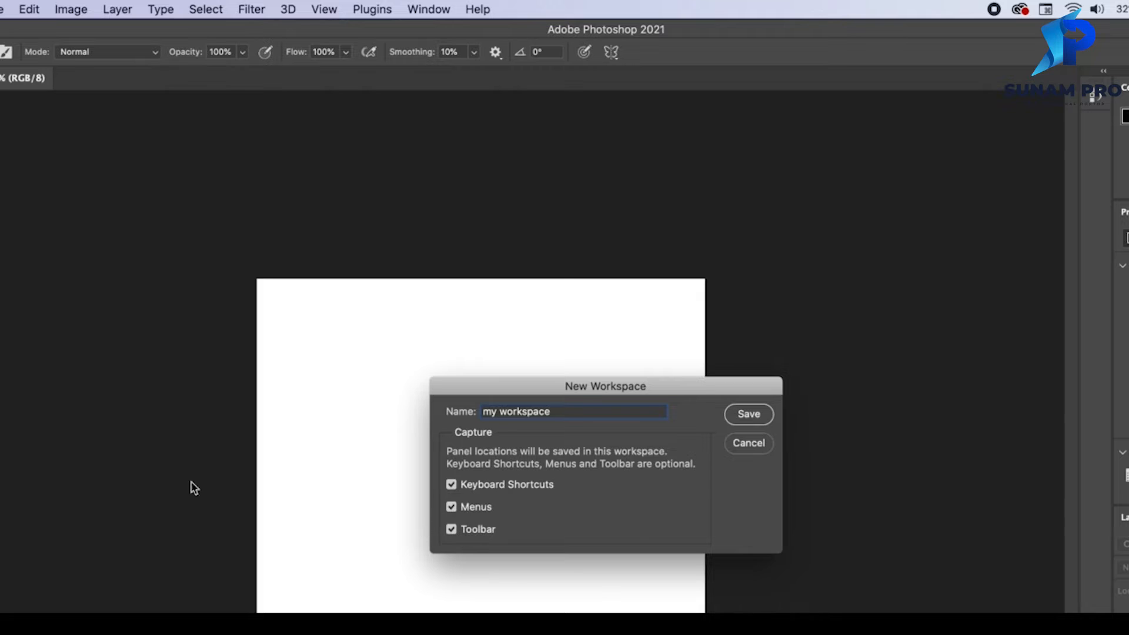
left_click(749, 419)
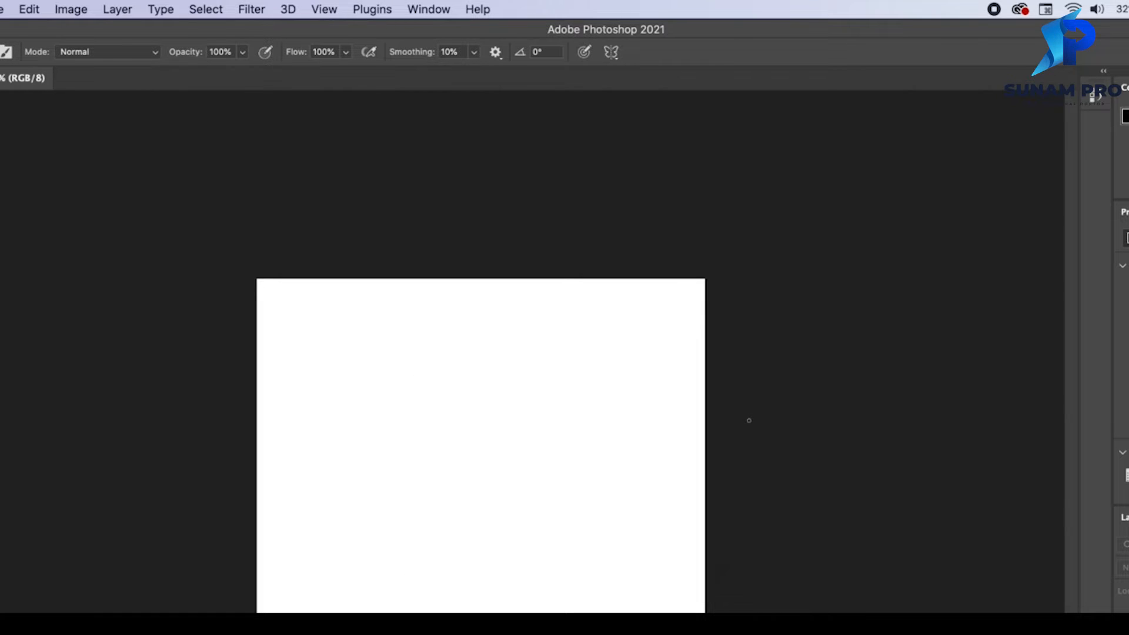
- Switch from my workspace to the Essentials (Default) workspace and review the available workspace commands
left_click(418, 8)
mouse_move(430, 47)
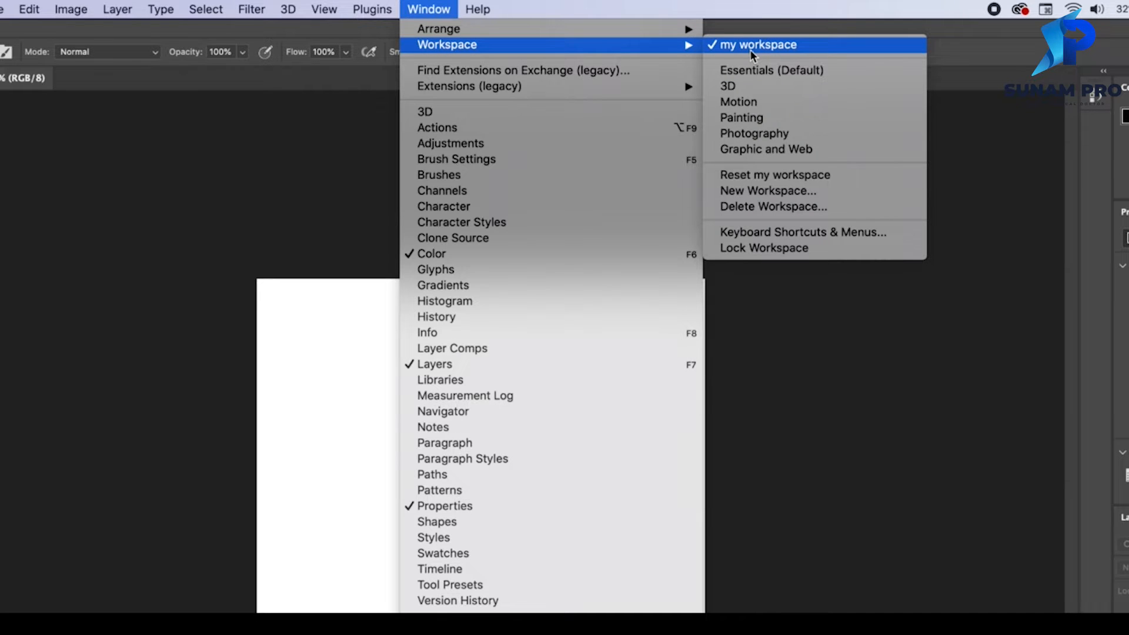
left_click(750, 69)
left_click(428, 7)
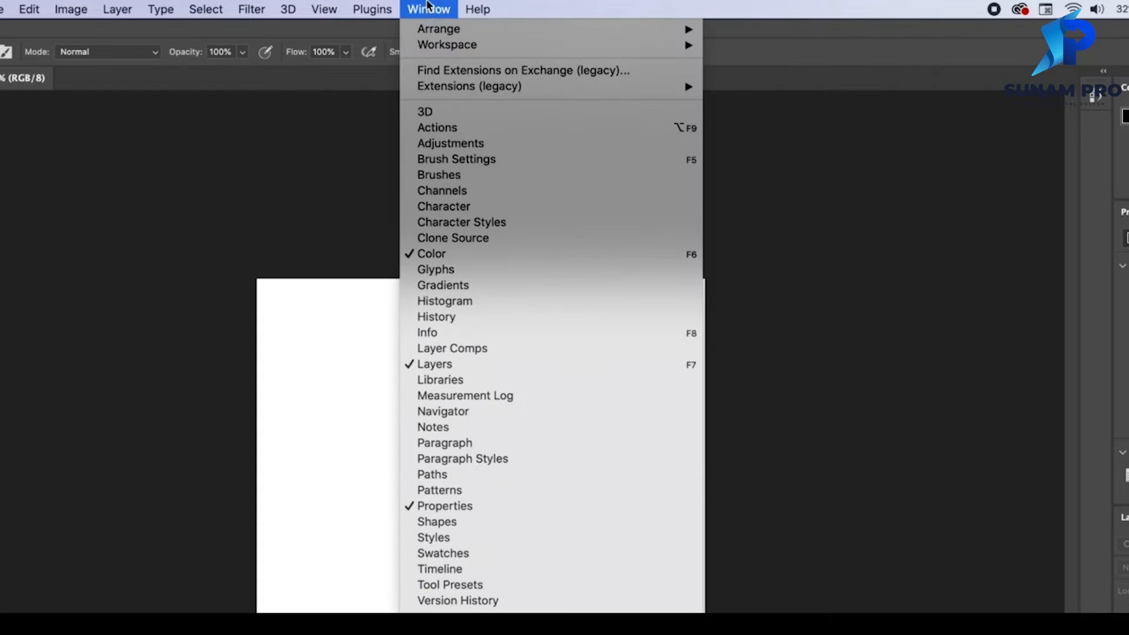
mouse_move(435, 45)
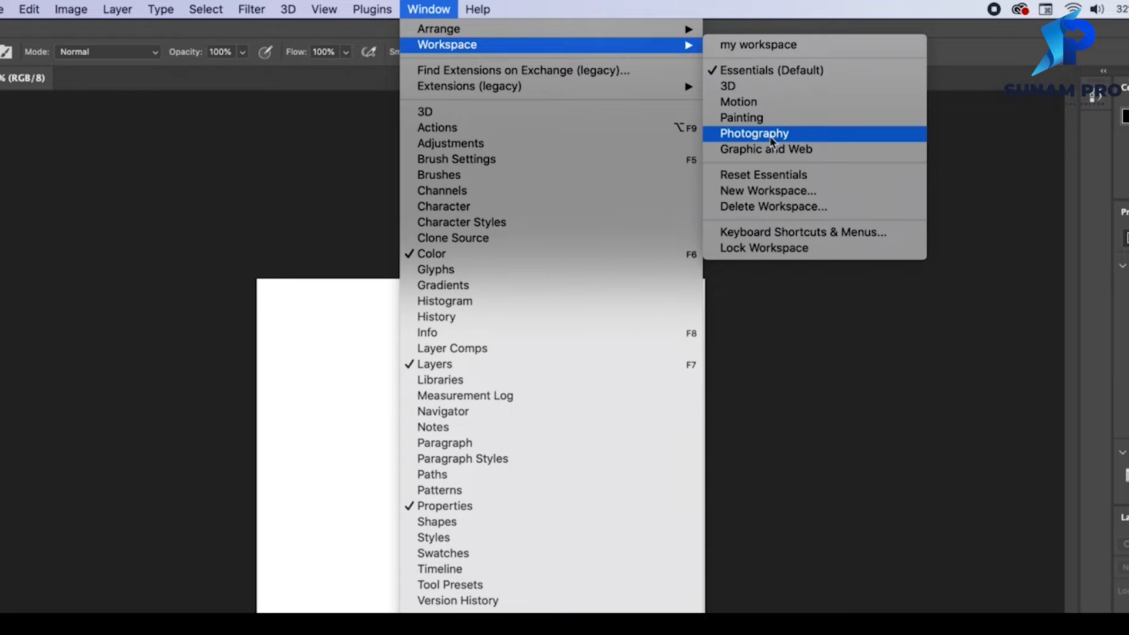
left_click(766, 192)
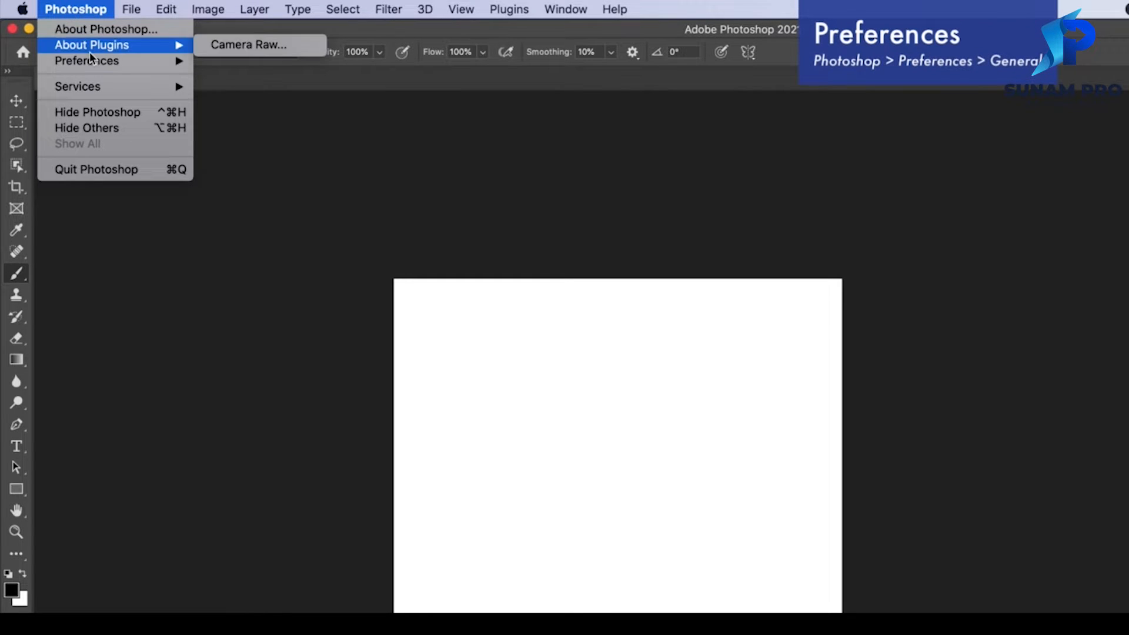
- Open the General preferences and move the dialog toward the upper left for a clear view
mouse_move(97, 58)
left_click(234, 60)
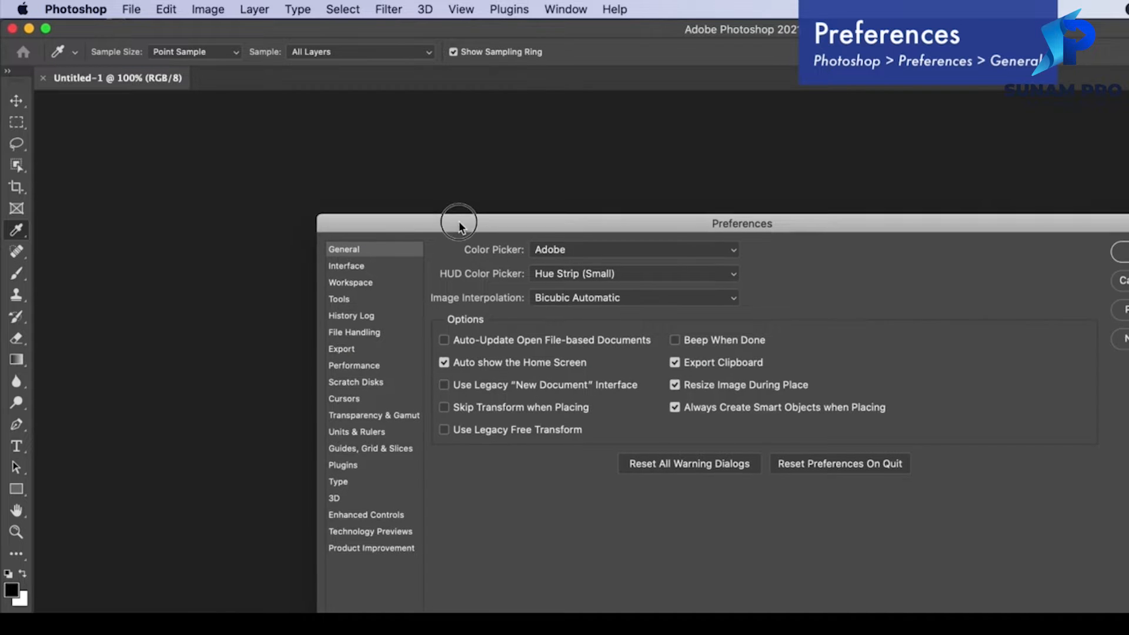
left_click_drag(459, 225, 385, 203)
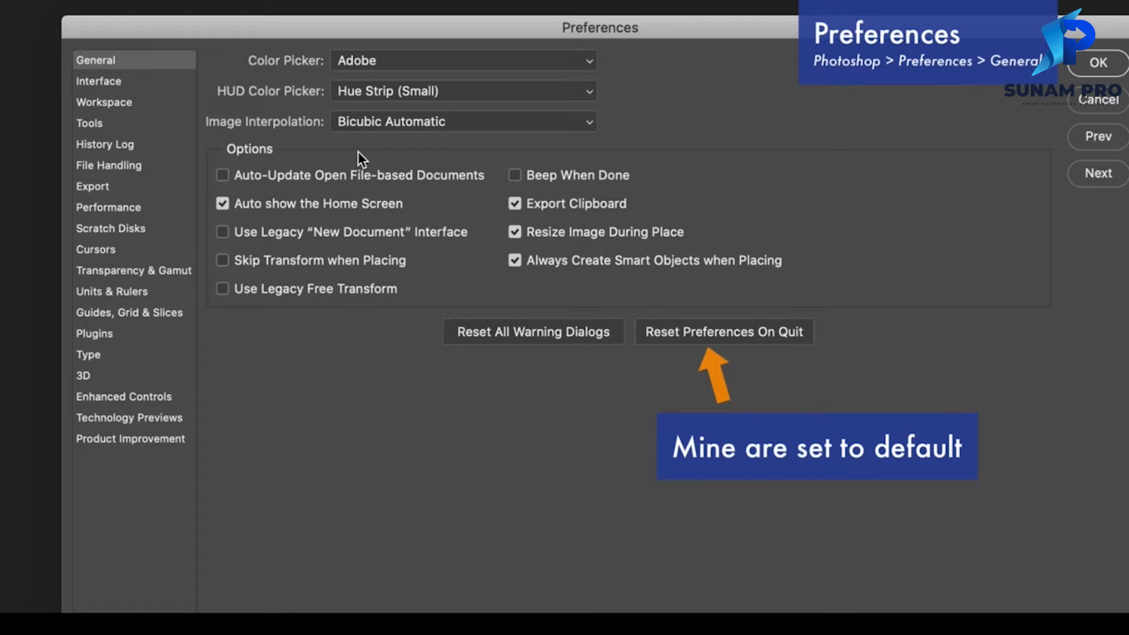
- Try the lightest and darkest interface color themes, restore the second-darkest one, and view the Workspace preferences
left_click(125, 81)
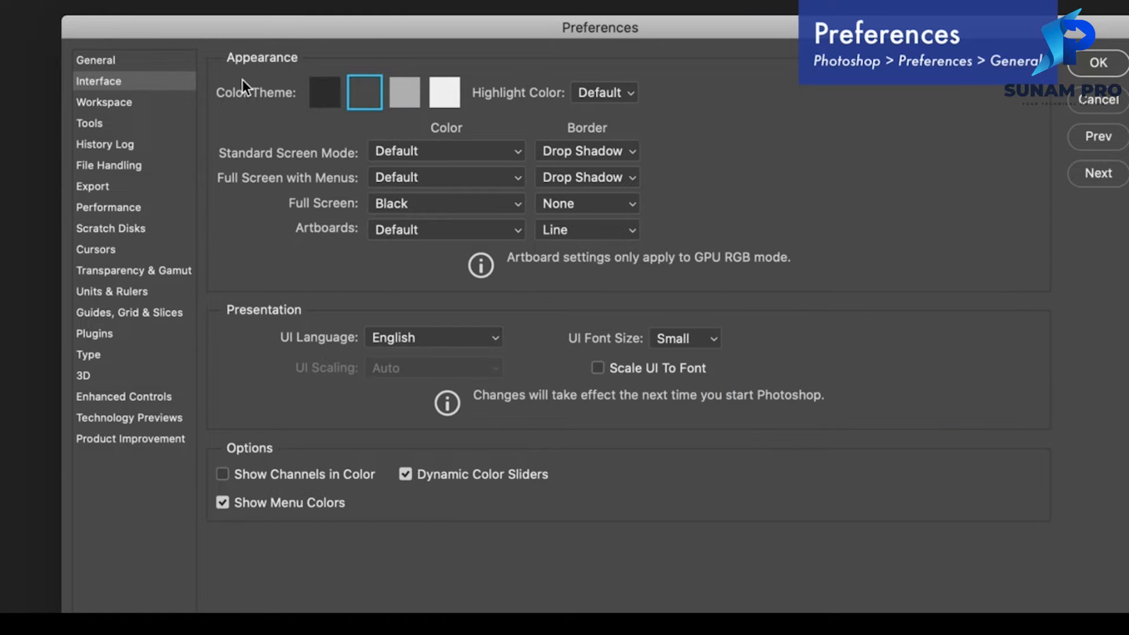
left_click(445, 94)
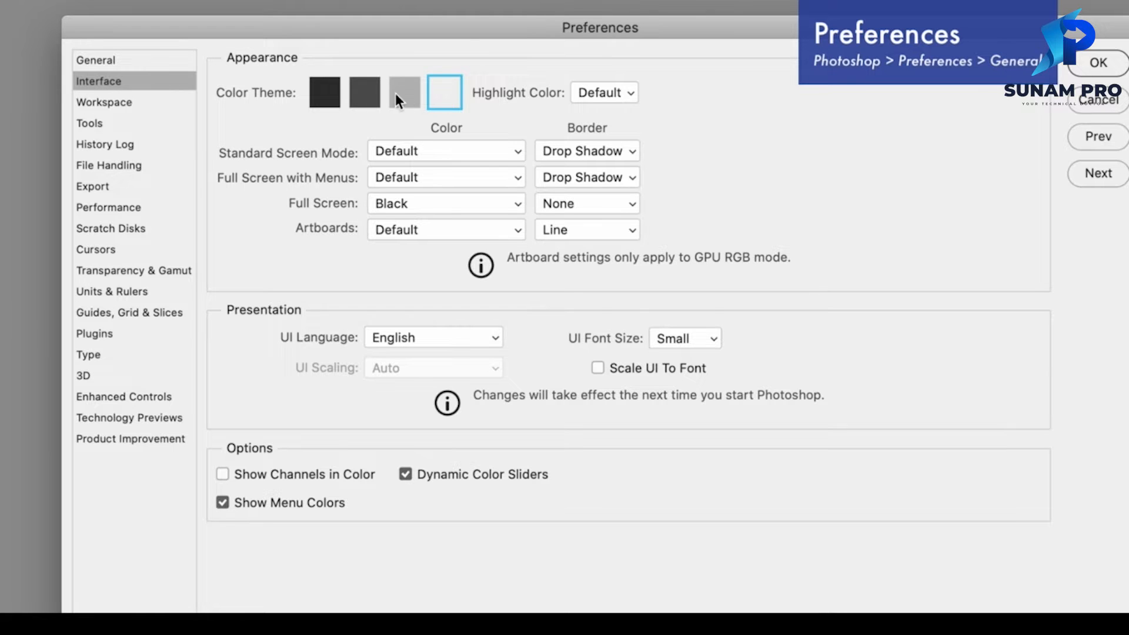
left_click(329, 95)
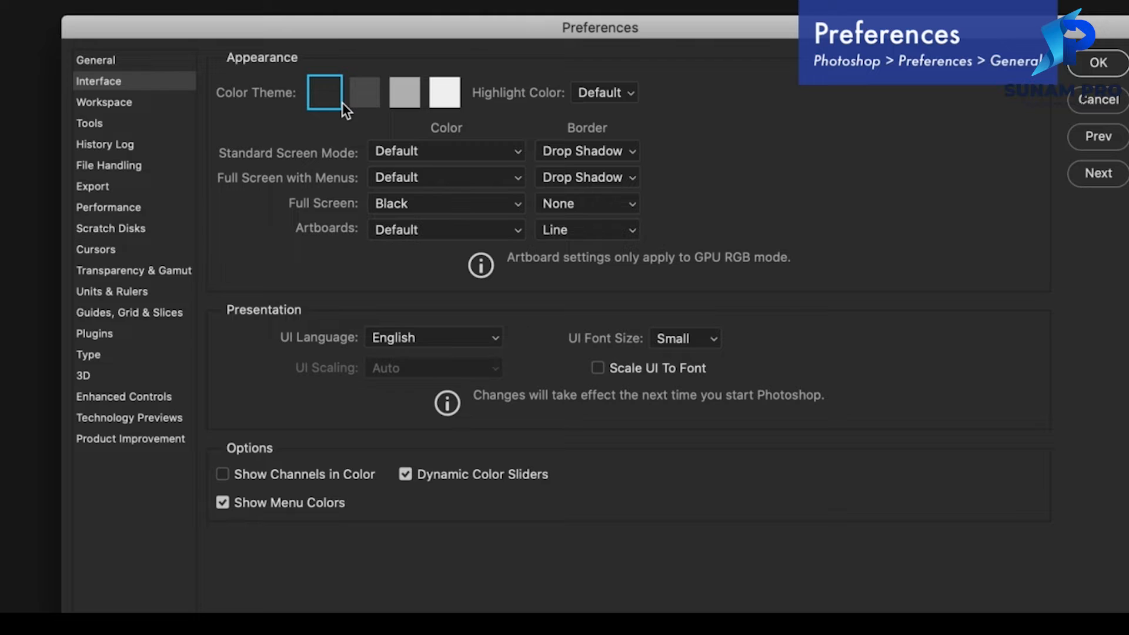
left_click(454, 97)
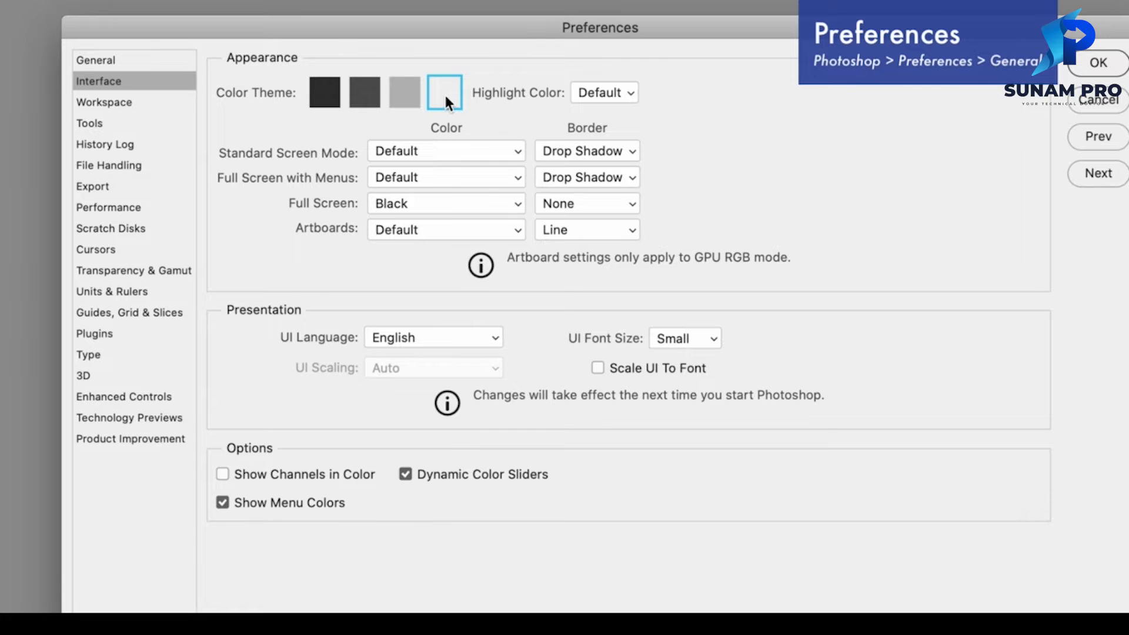
left_click(369, 94)
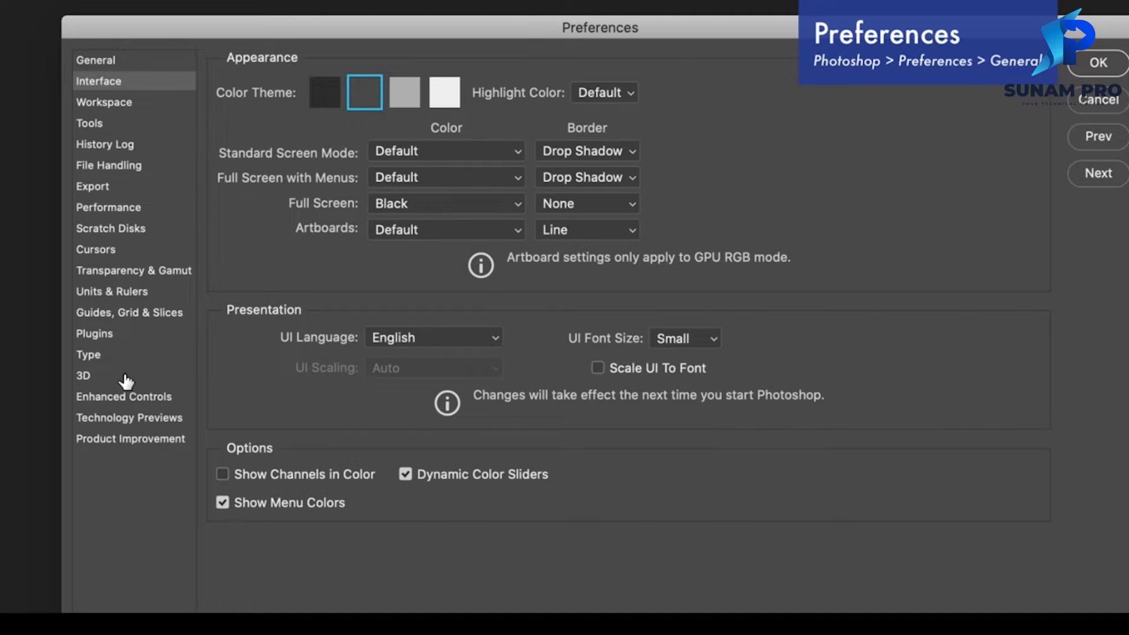
left_click(121, 104)
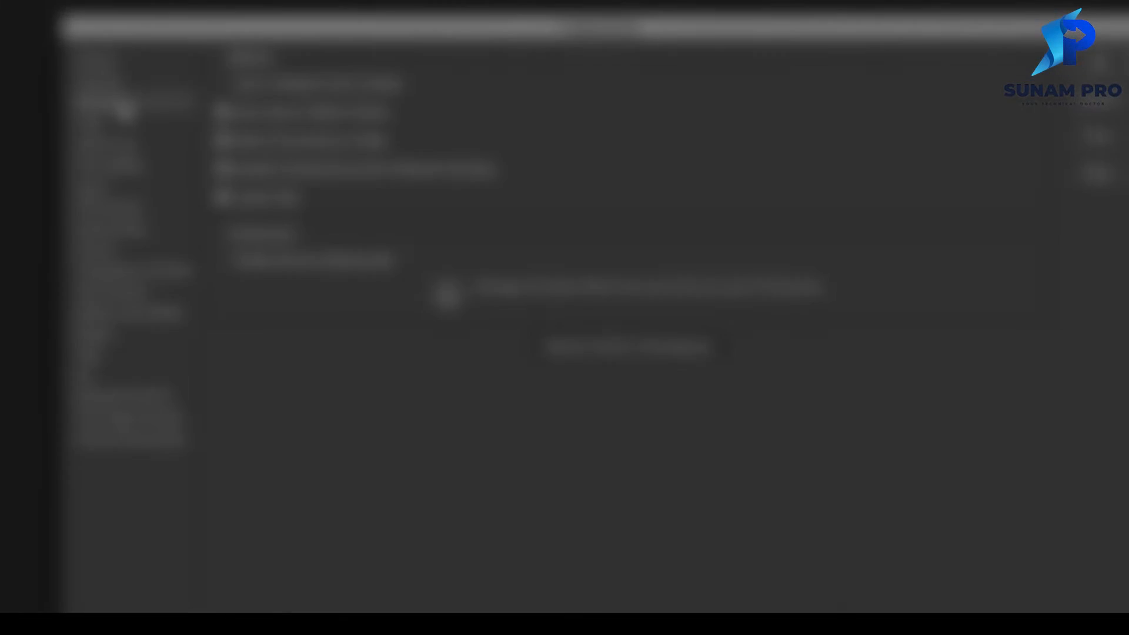
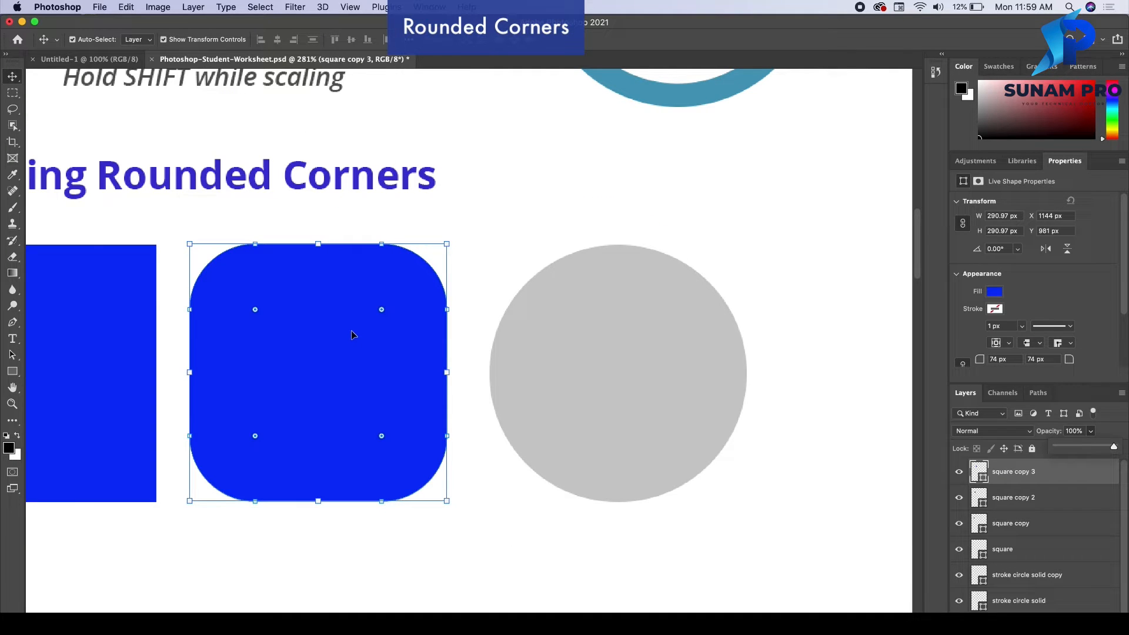
- Duplicate the rounded square onto the gray circle and round its corners to 145 px, using 65% opacity as a guide before restoring 100%
left_click_drag(347, 336, 648, 334)
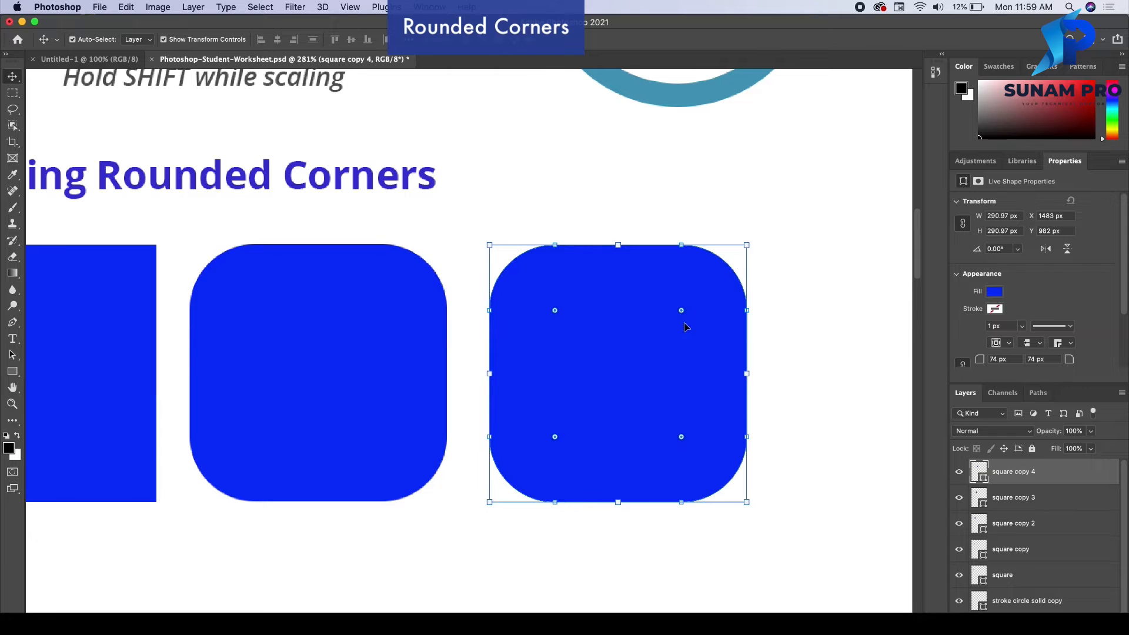
left_click(1091, 433)
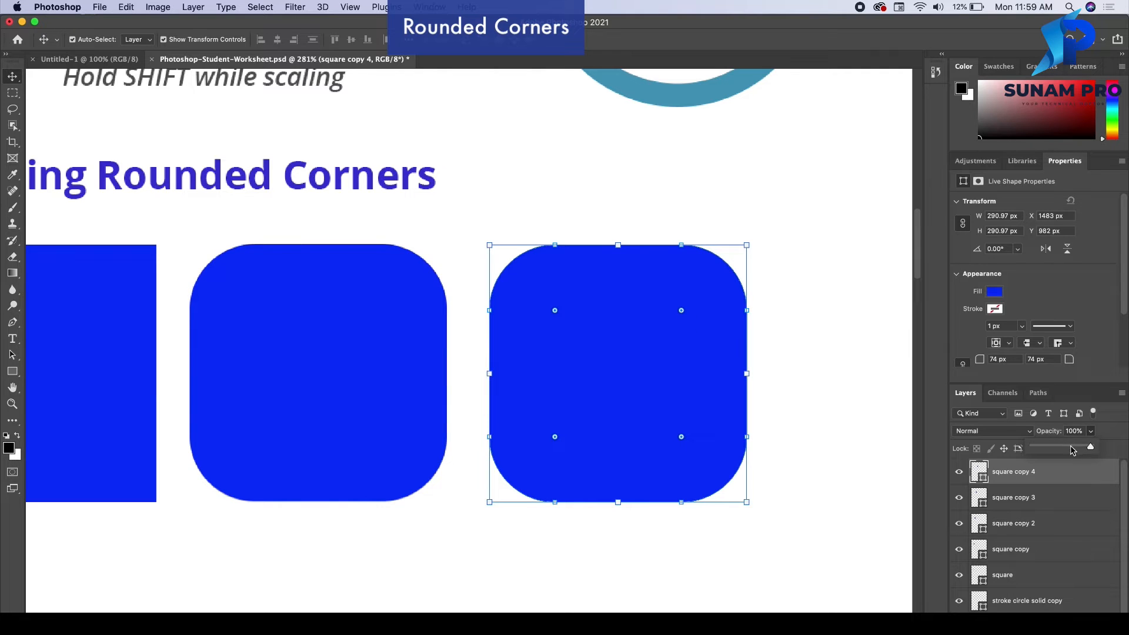
left_click_drag(1073, 450, 1070, 447)
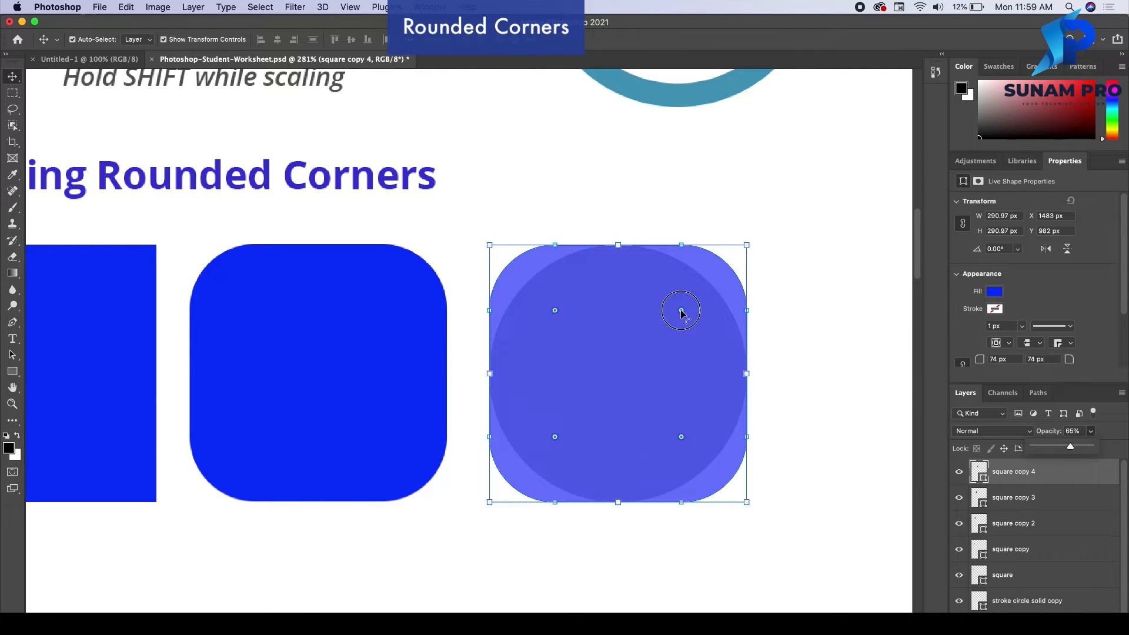
left_click_drag(681, 311, 615, 393)
left_click_drag(1092, 434, 1114, 448)
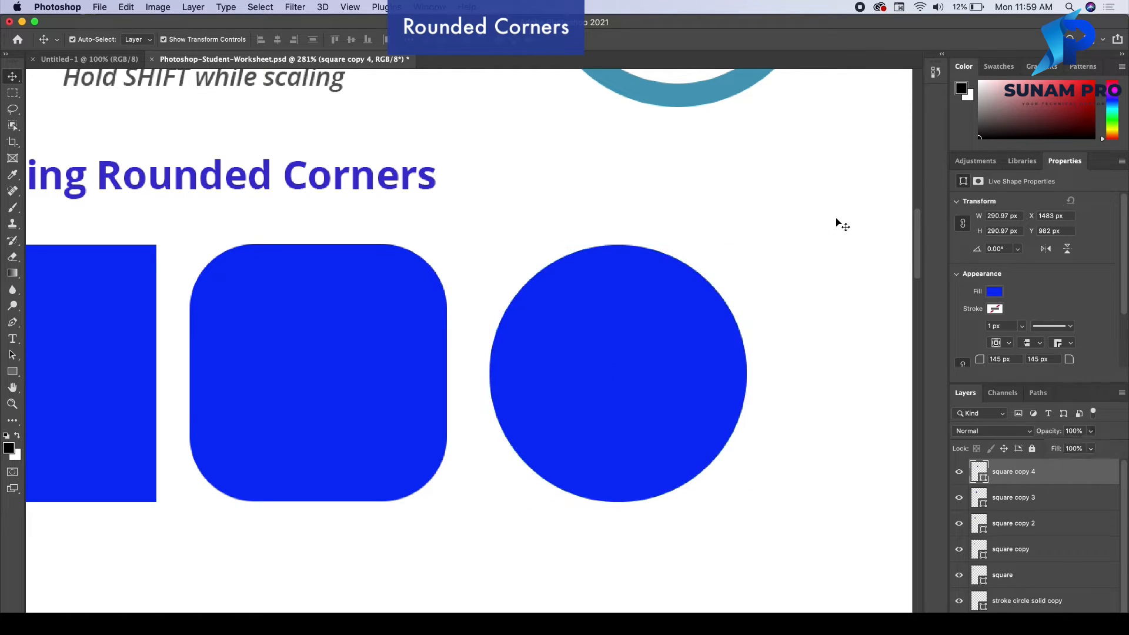
left_click(837, 220)
- Draw a blue triangle about 602 x 521 px over the upper gray triangles in the Working With Layers section
key("super+minus")
key("super+minus")
key("super+minus")
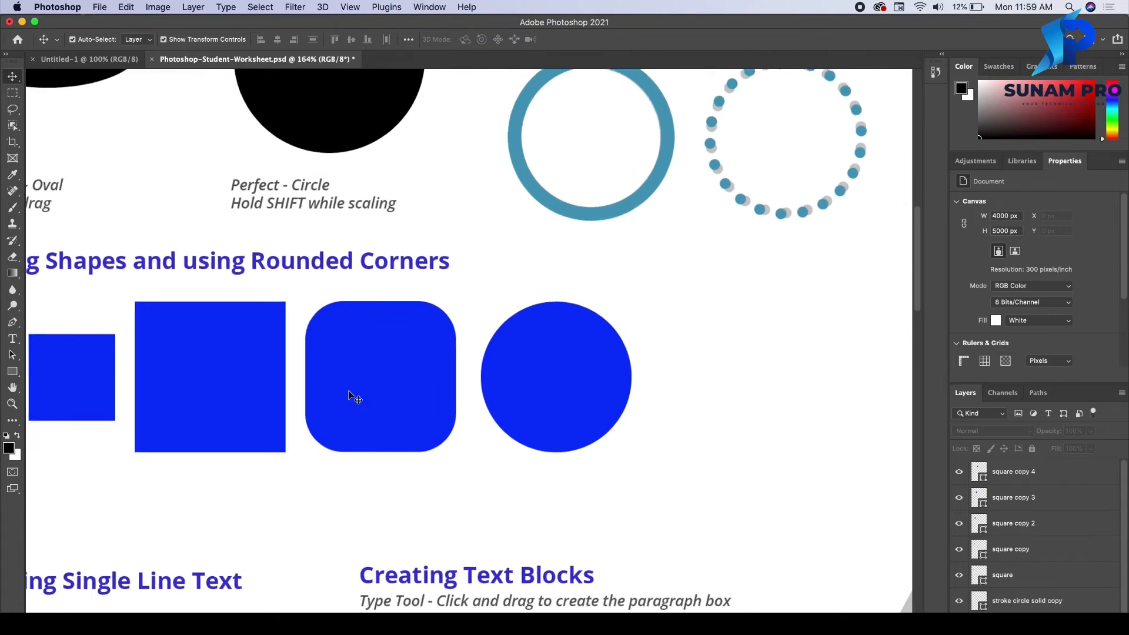
scroll(348, 377, "up", 1)
scroll(348, 381, "up", 2)
scroll(341, 294, "left", 1)
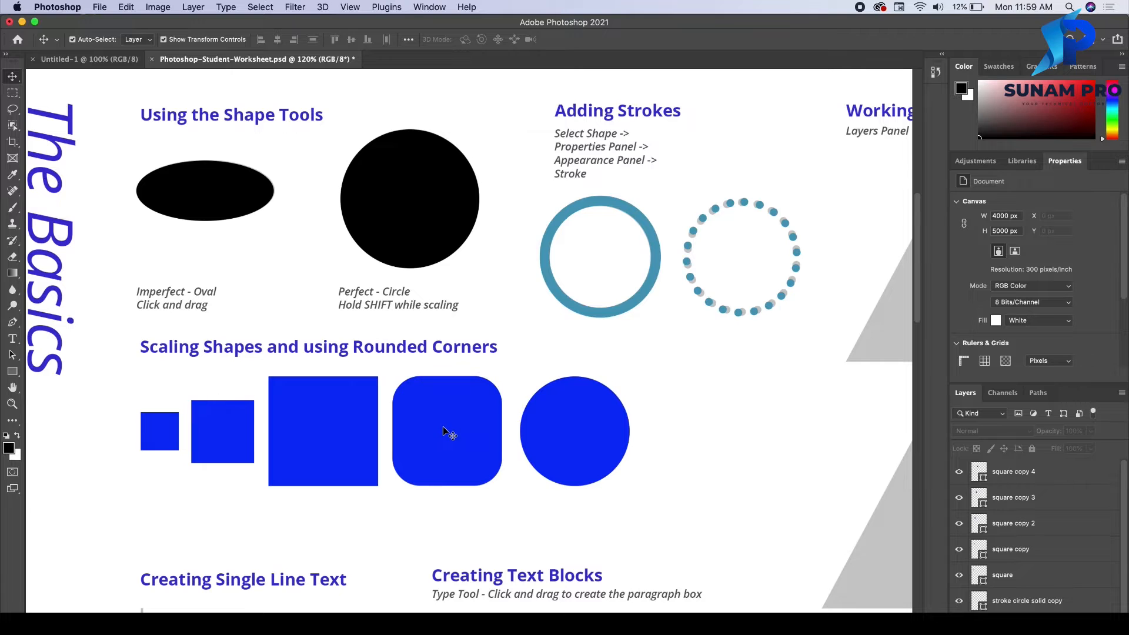
scroll(443, 428, "right", 20)
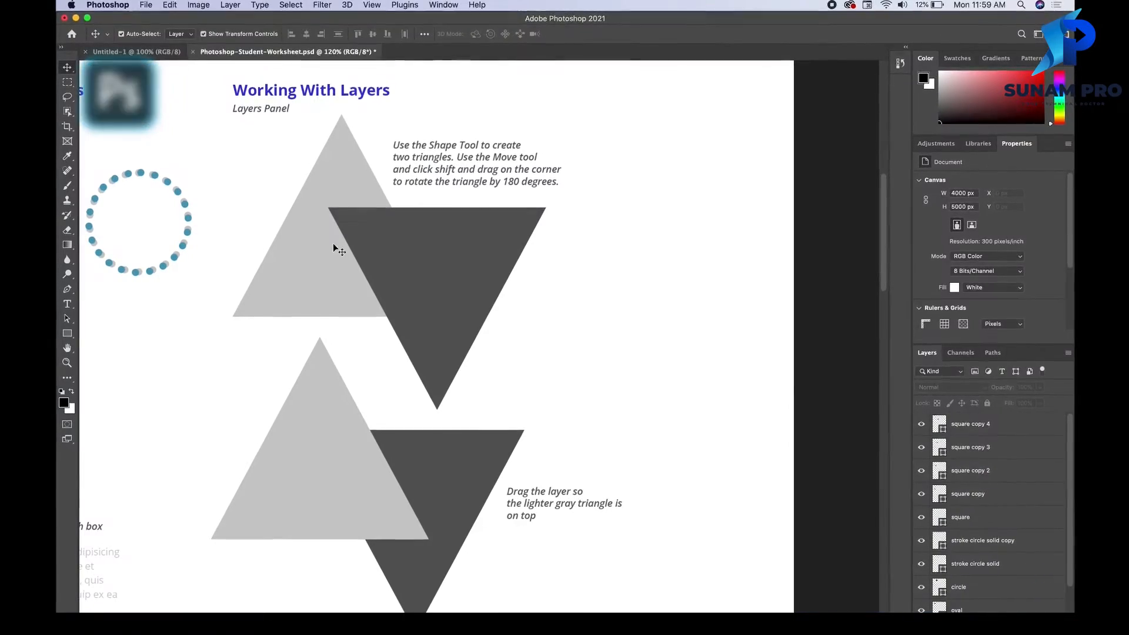
left_click(68, 334)
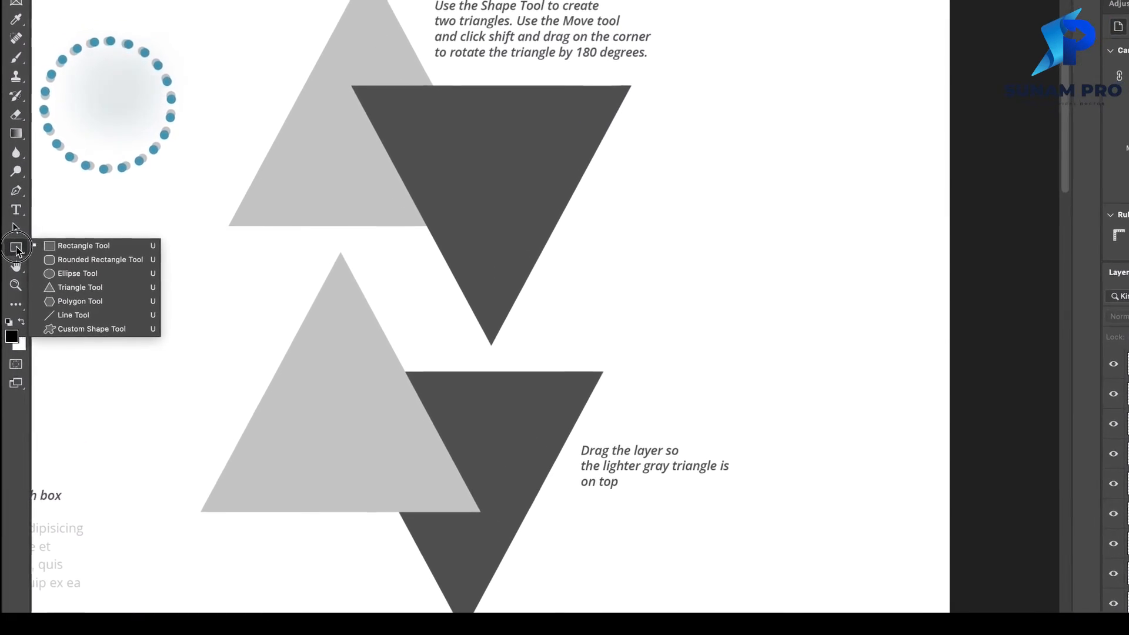
left_click(85, 287)
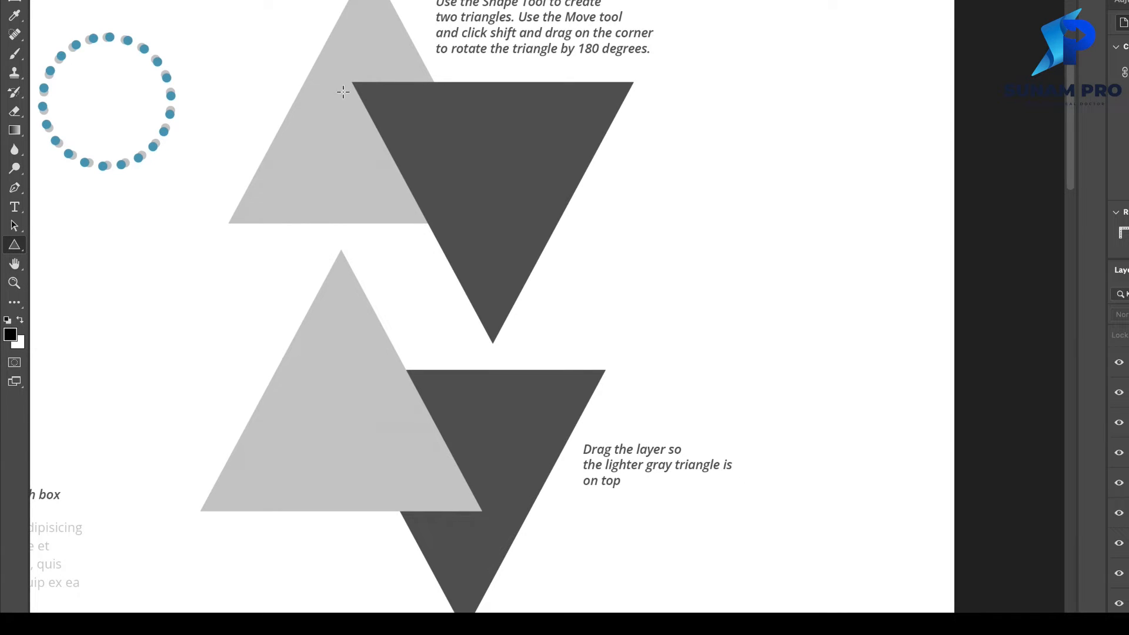
left_click_drag(400, 69, 711, 376)
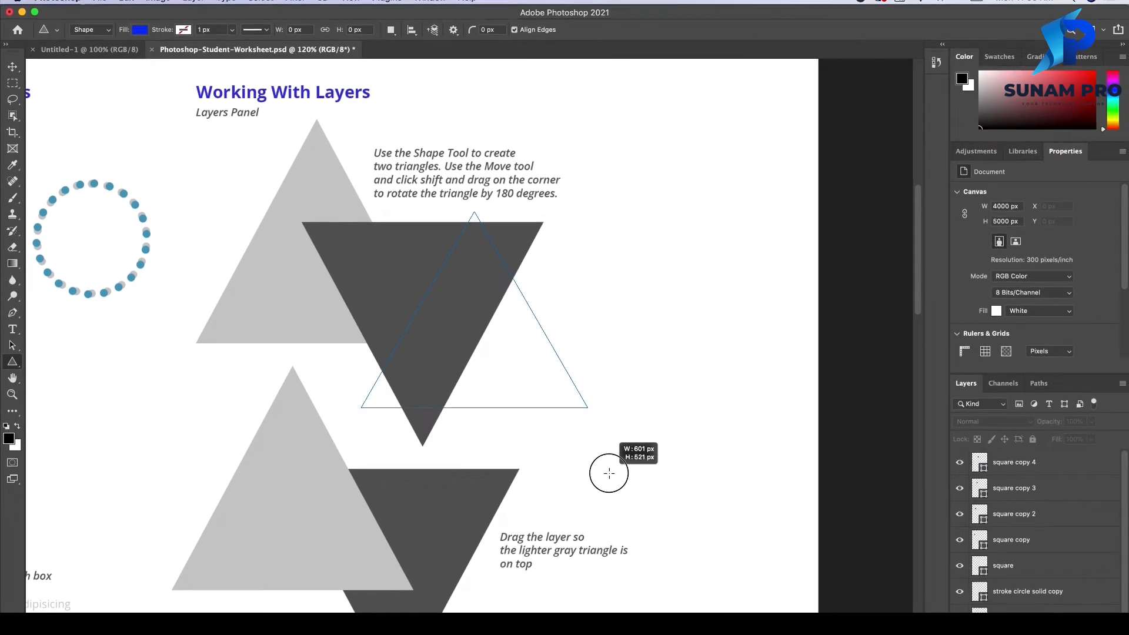
left_click_drag(609, 473, 610, 473)
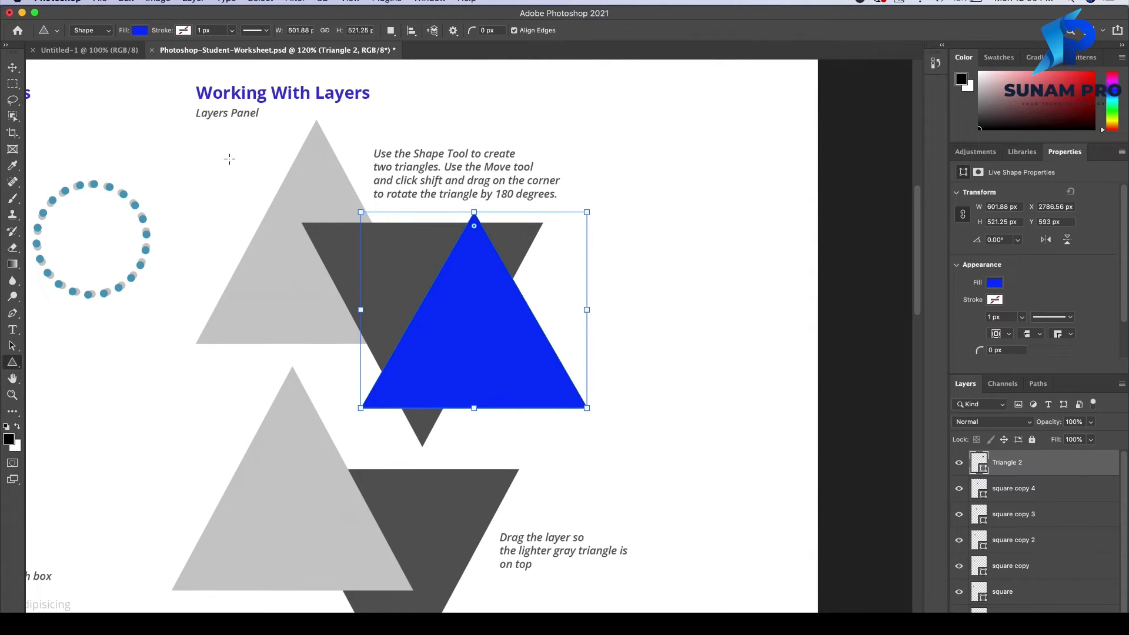
- Move the blue triangle onto the upper light gray triangle and scale it to match, about 674 x 599 px
left_click(12, 68)
left_click_drag(453, 297, 307, 242)
key("ctrl+t")
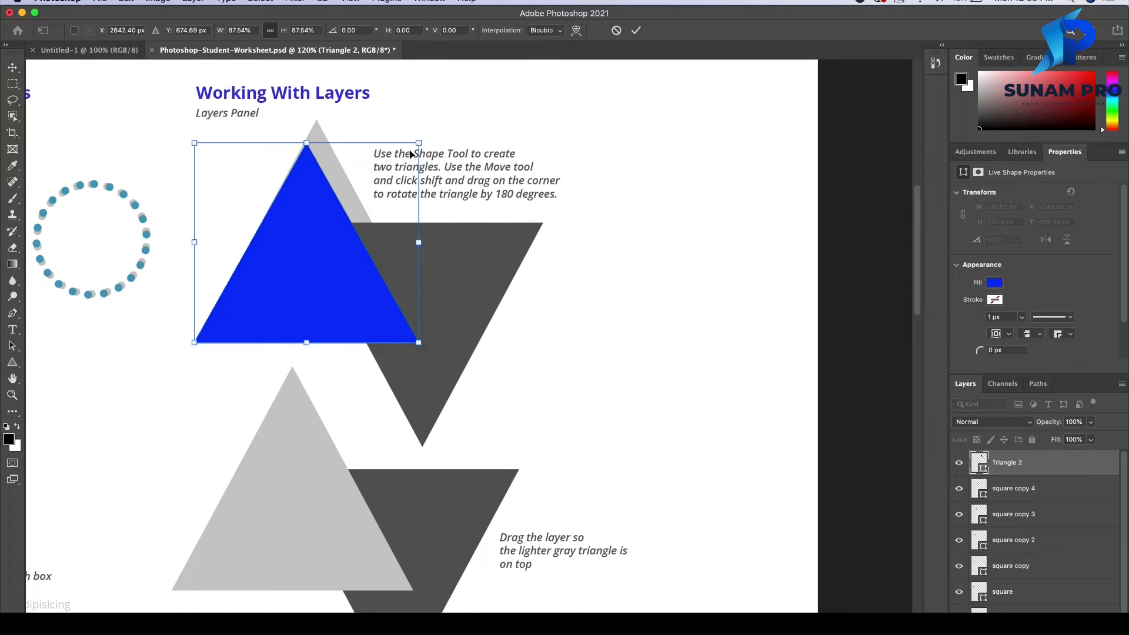
left_click_drag(419, 141, 445, 119)
left_click_drag(335, 214, 332, 211)
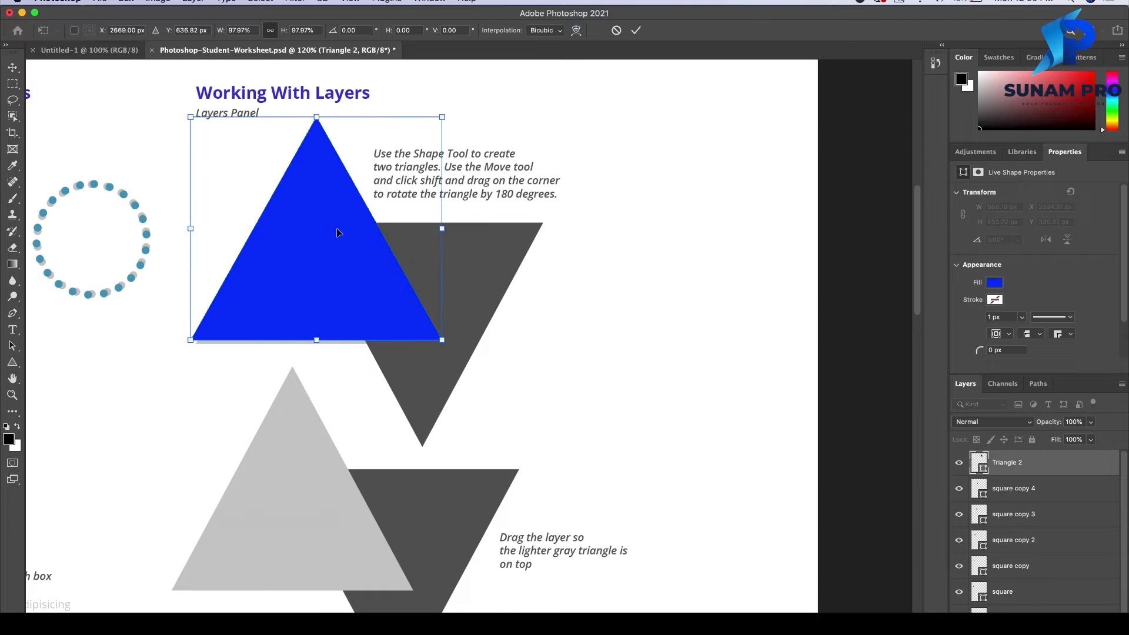
left_click_drag(449, 347, 454, 350)
key("Return")
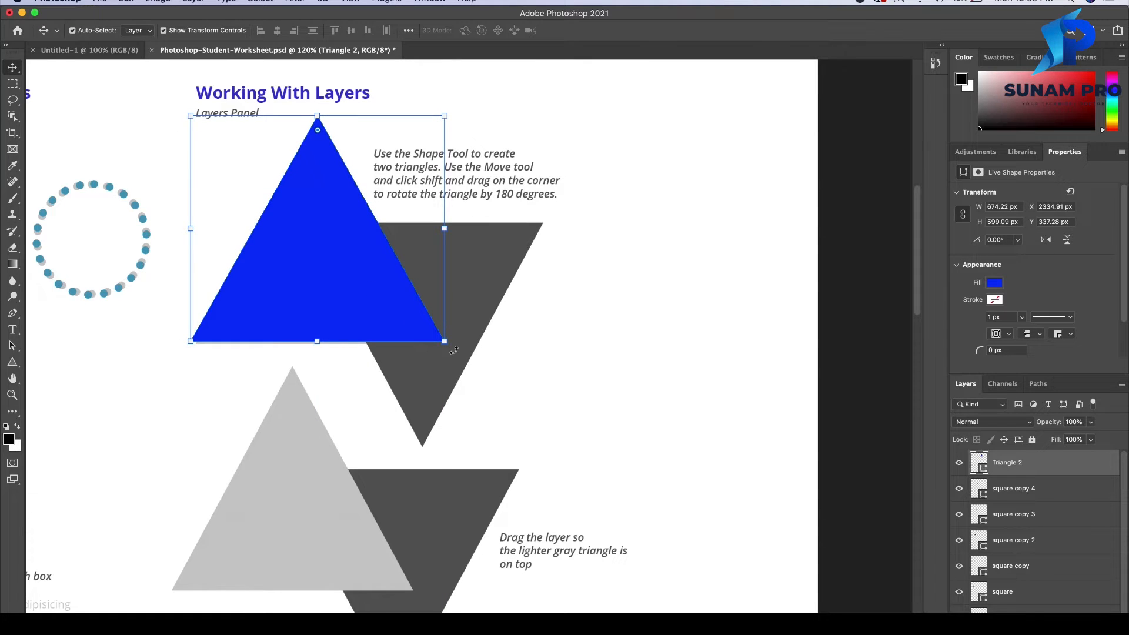
- Duplicate the Triangle 2 layer and move the copy over the upper dark gray triangle
right_click(1061, 477)
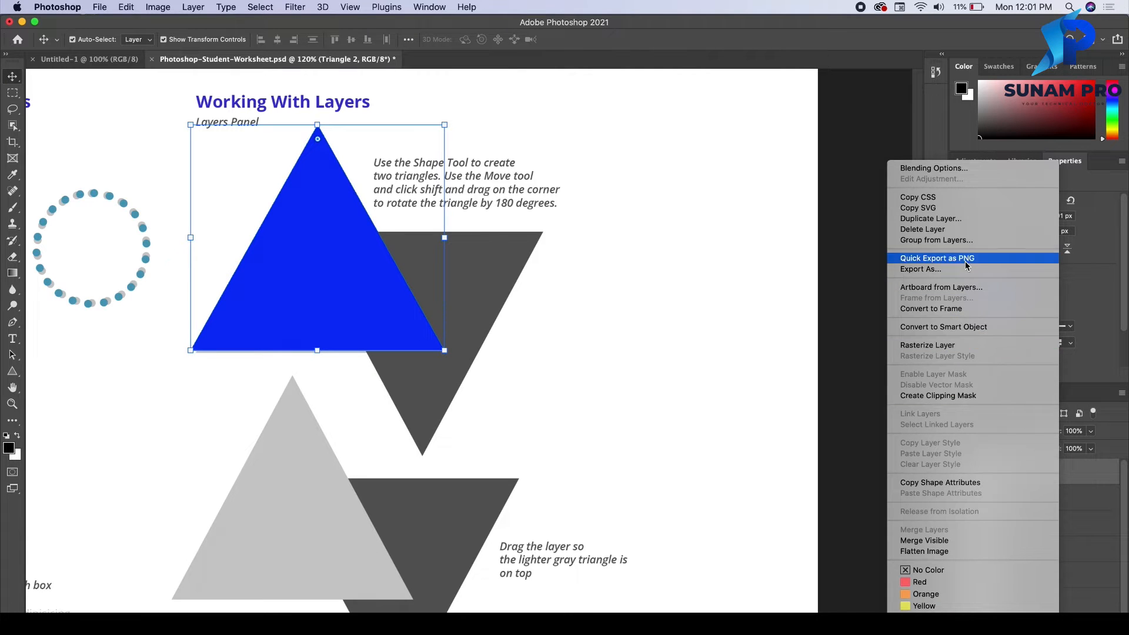
left_click(956, 219)
key("Return")
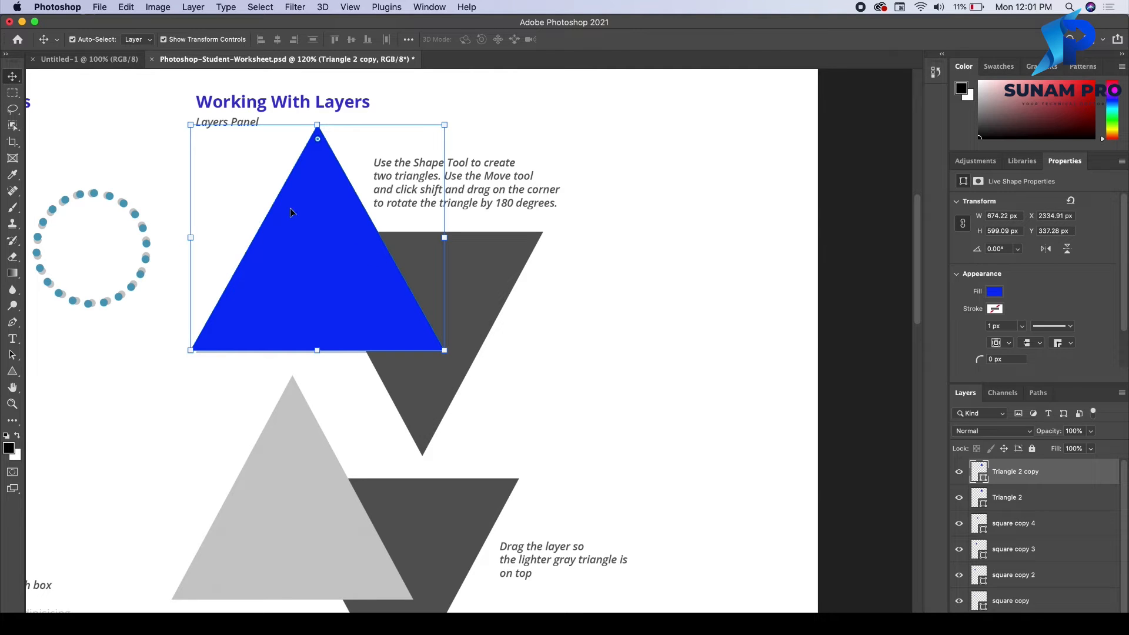
left_click_drag(291, 212, 496, 298)
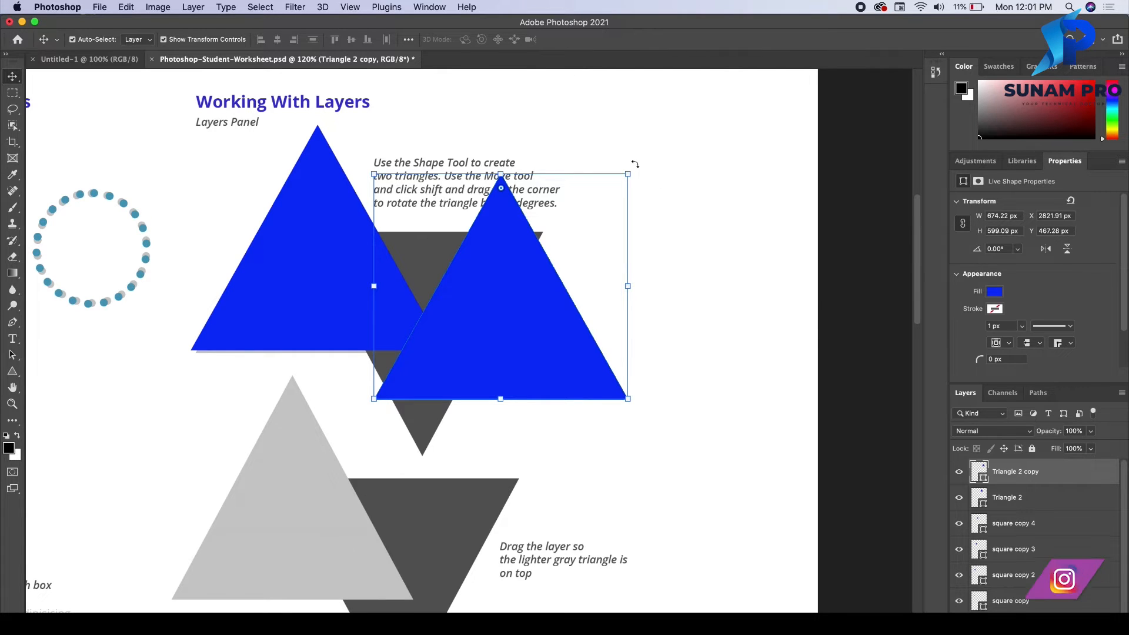
- Try rotating the triangle copy freehand by about 61° to match the inverted dark gray triangle, and undo the attempt
left_click_drag(634, 165, 585, 308)
left_click_drag(503, 295, 462, 297)
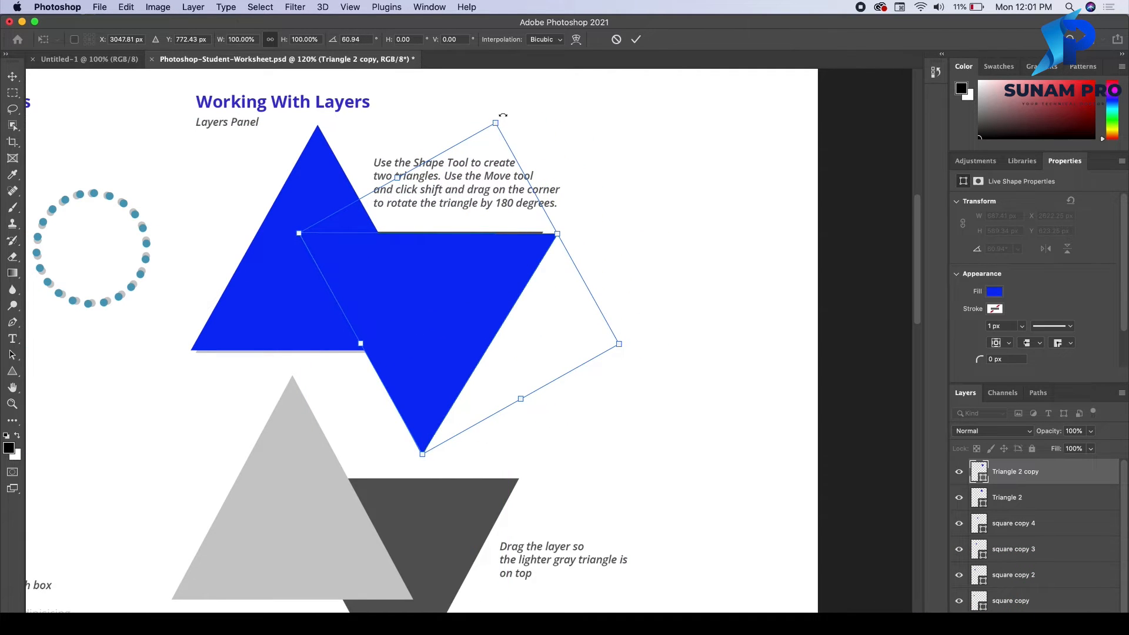
left_click_drag(502, 115, 501, 124)
key("super+z")
key("super+z")
key("super+z")
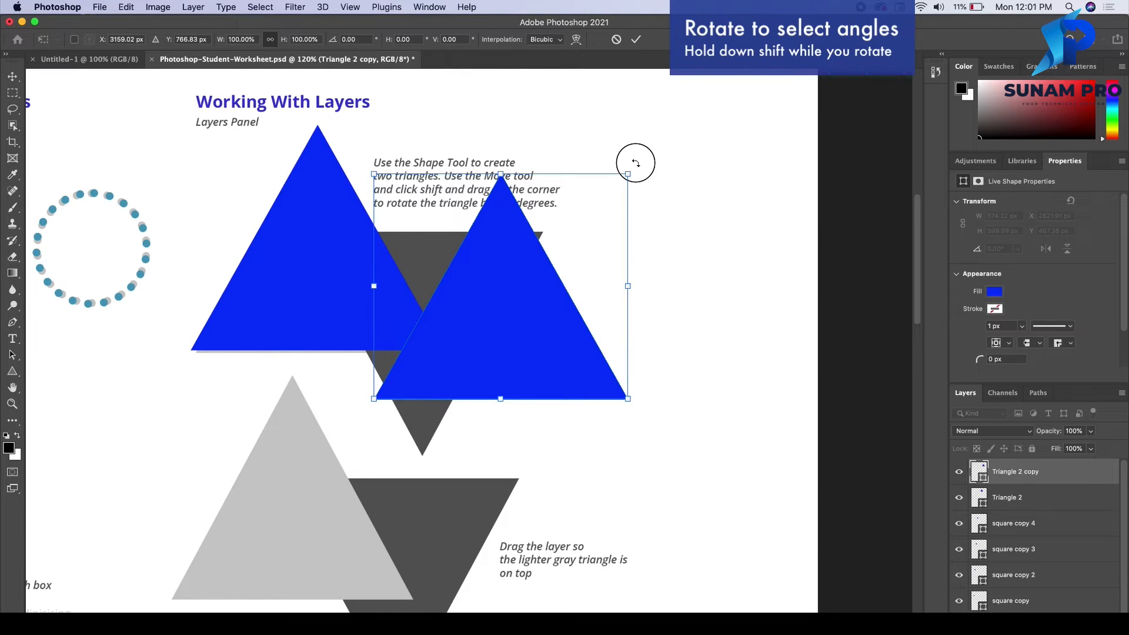
- Rotate the triangle copy by exactly 180° and place it over the upper inverted dark gray triangle
left_click_drag(648, 171, 412, 382)
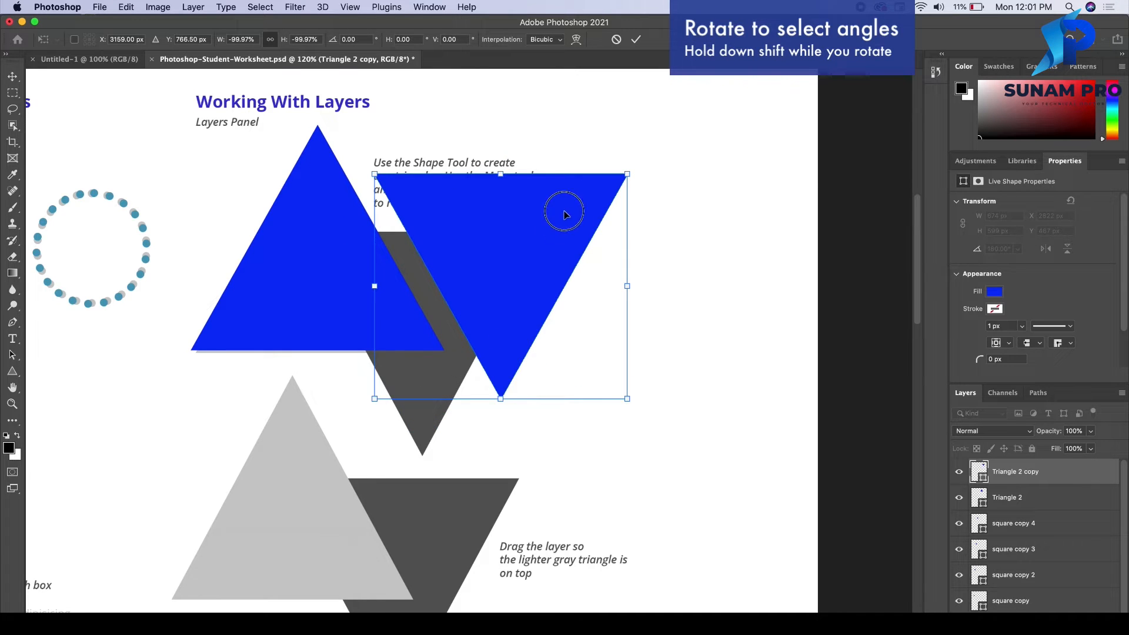
left_click_drag(565, 216, 485, 271)
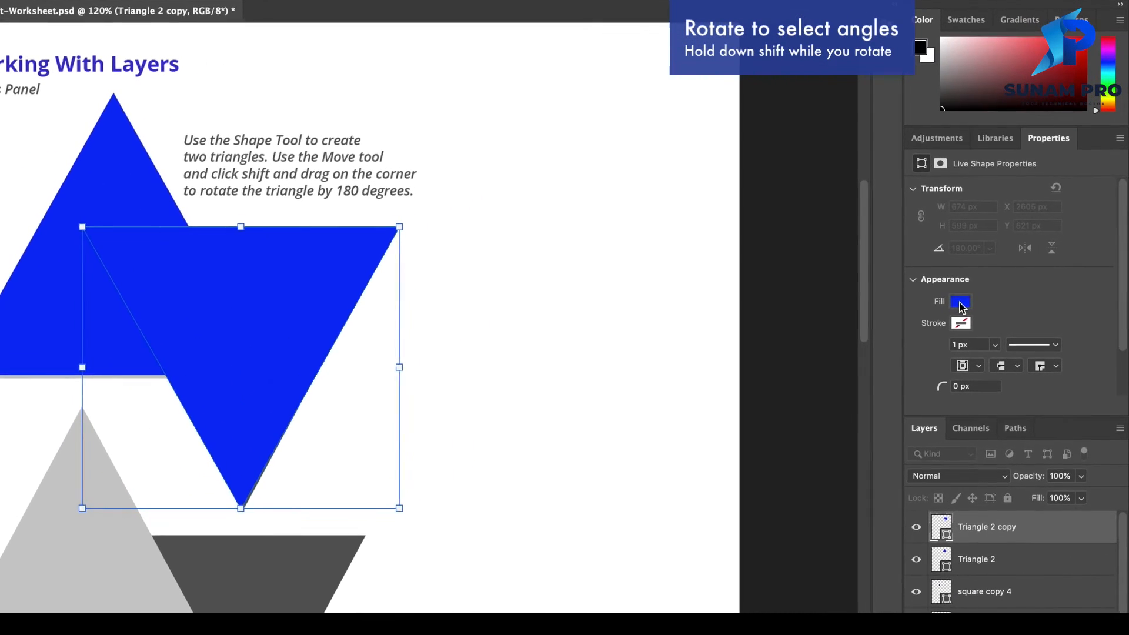
key("Return")
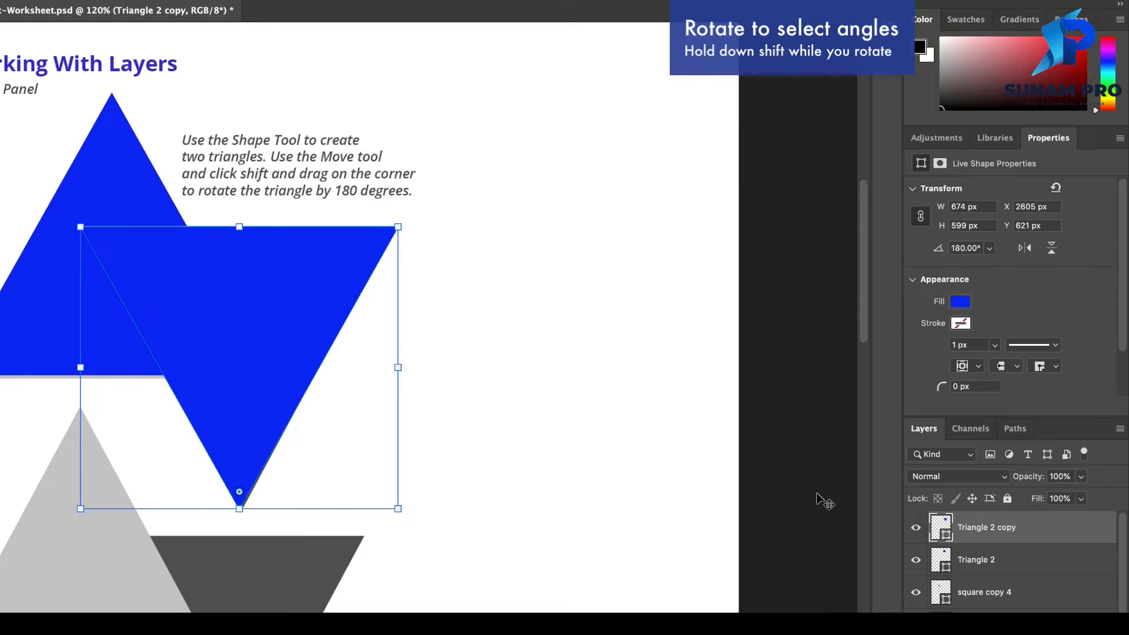
- Fill the inverted triangle with a red from the recently used colors and deselect it
left_click(959, 307)
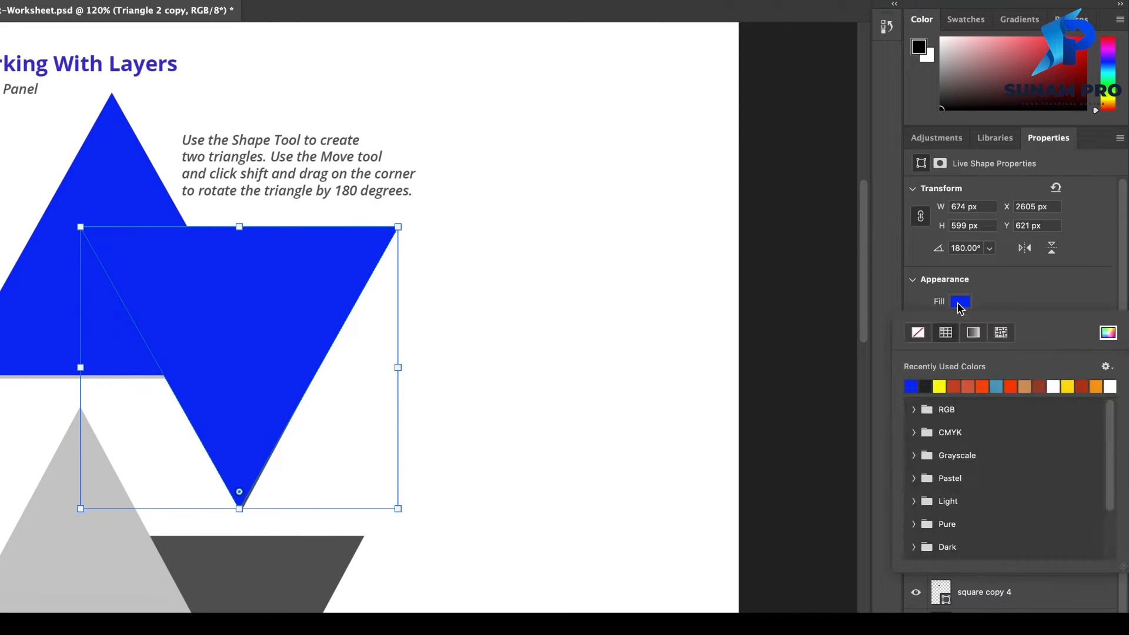
left_click(961, 306)
left_click(960, 305)
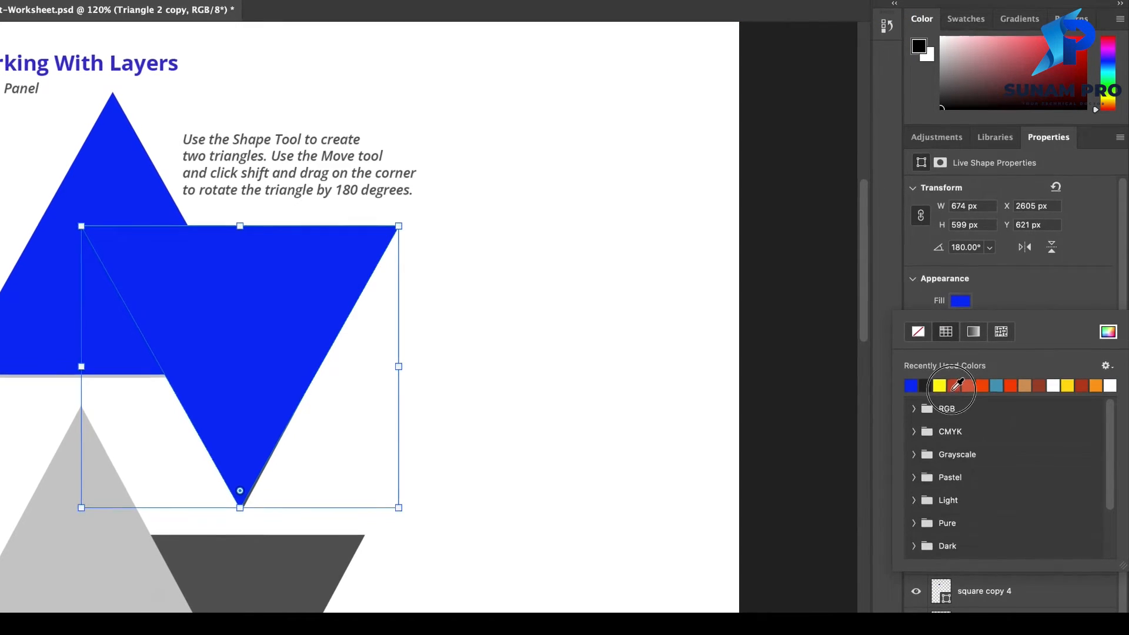
left_click(967, 386)
left_click(709, 166)
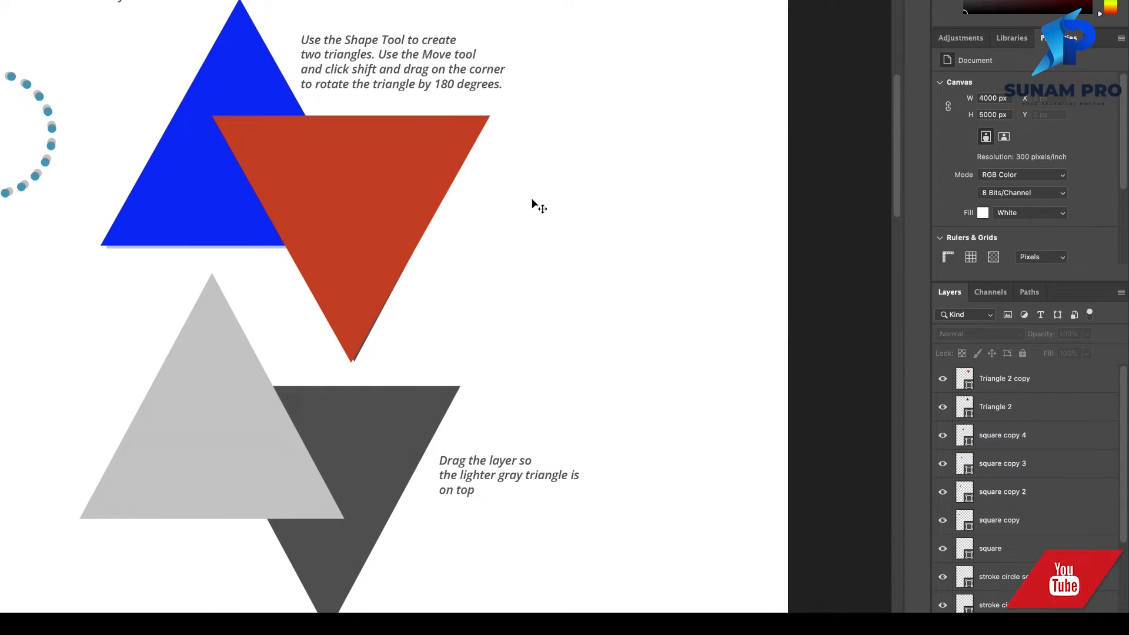
- Nudge the red inverted triangle so it fully covers the dark gray triangle beneath it
left_click(359, 248)
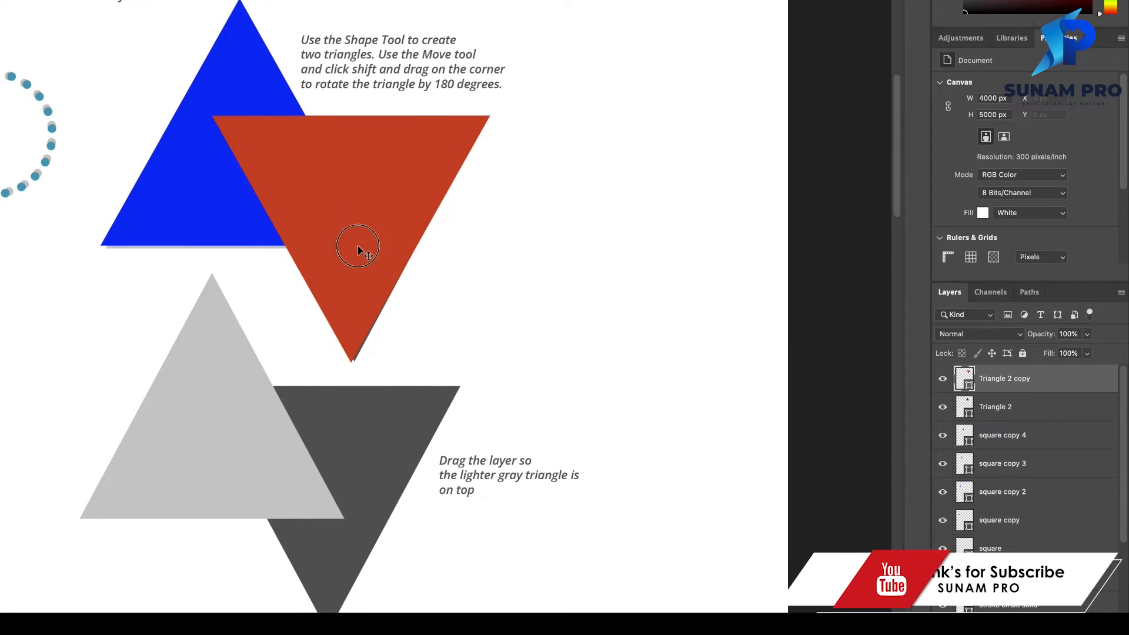
left_click(249, 62)
left_click(368, 193)
mouse_move(321, 194)
left_mouse_down()
mouse_move(396, 208)
mouse_move(331, 187)
mouse_move(333, 176)
left_mouse_up()
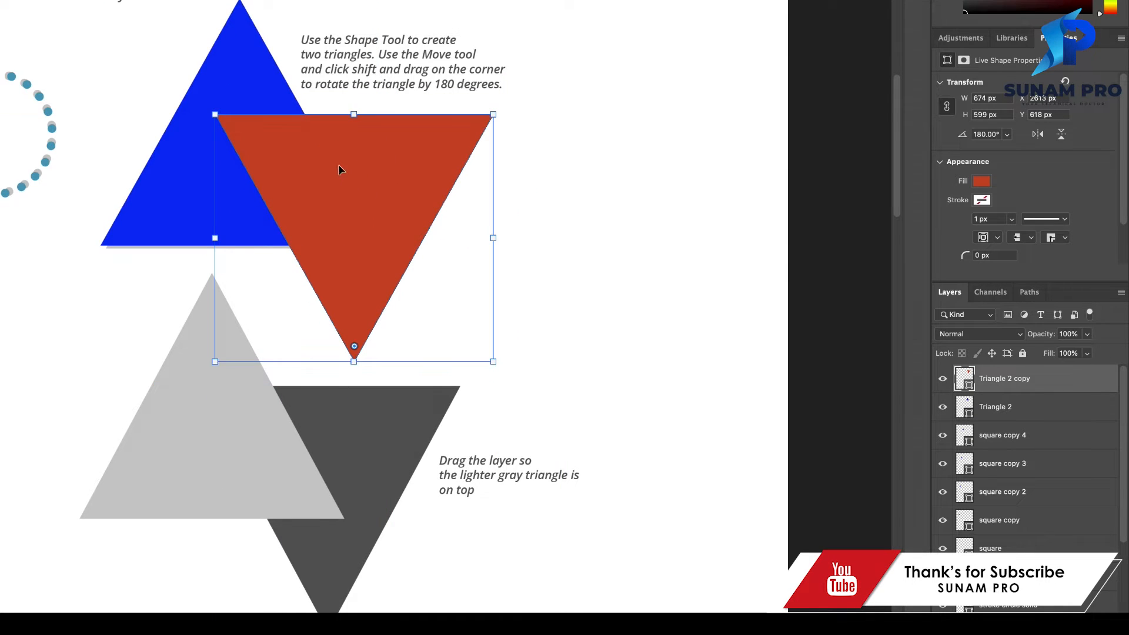
- Select the red and blue triangles together on the canvas, and select both of their layers in the layer list
left_click(231, 72, "shift")
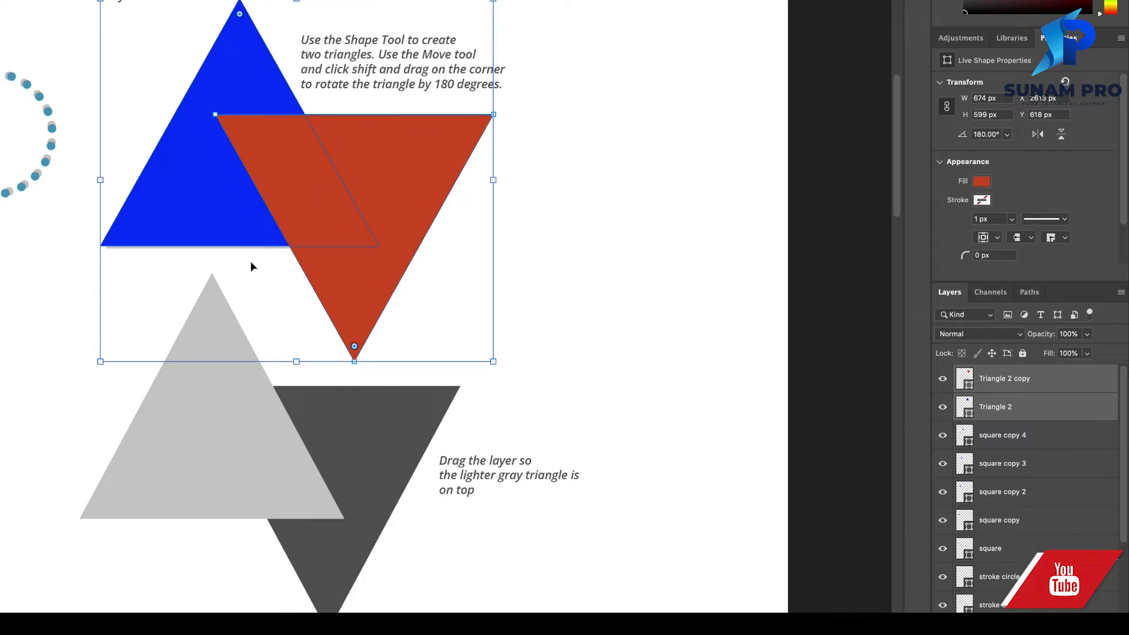
scroll(254, 267, "down", 2)
left_click(990, 411)
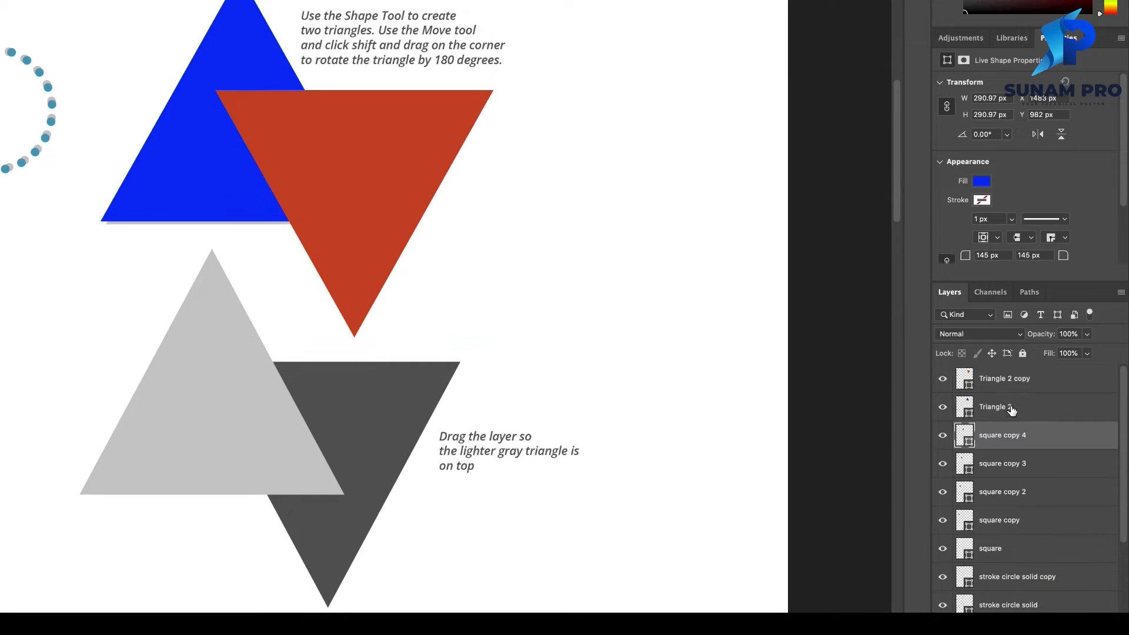
left_click(1006, 381, "shift")
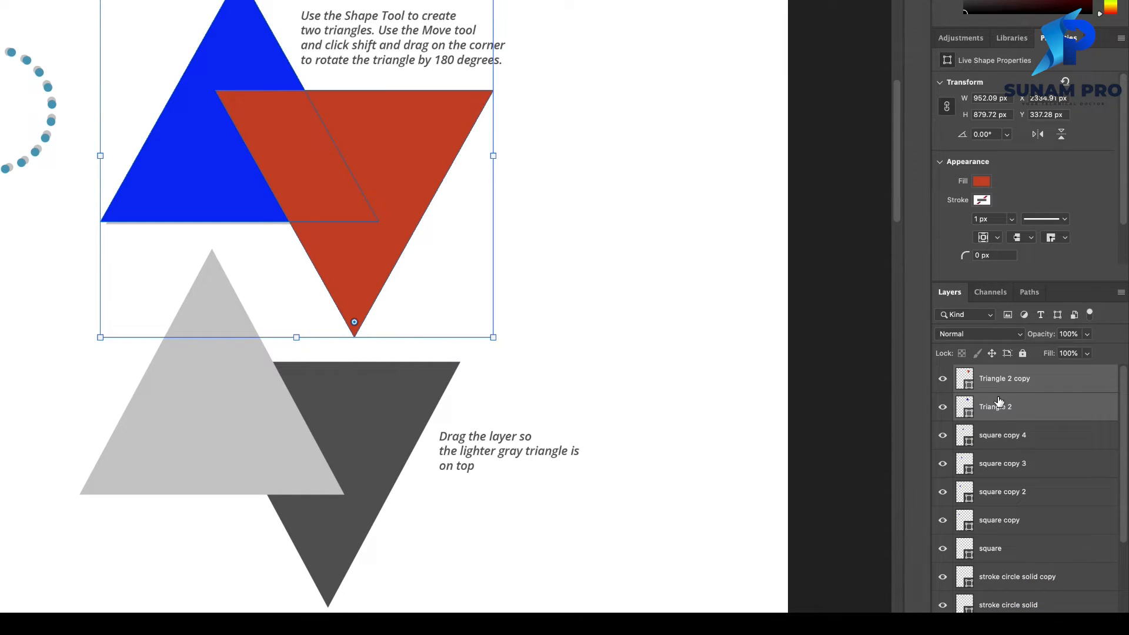
left_click(993, 408)
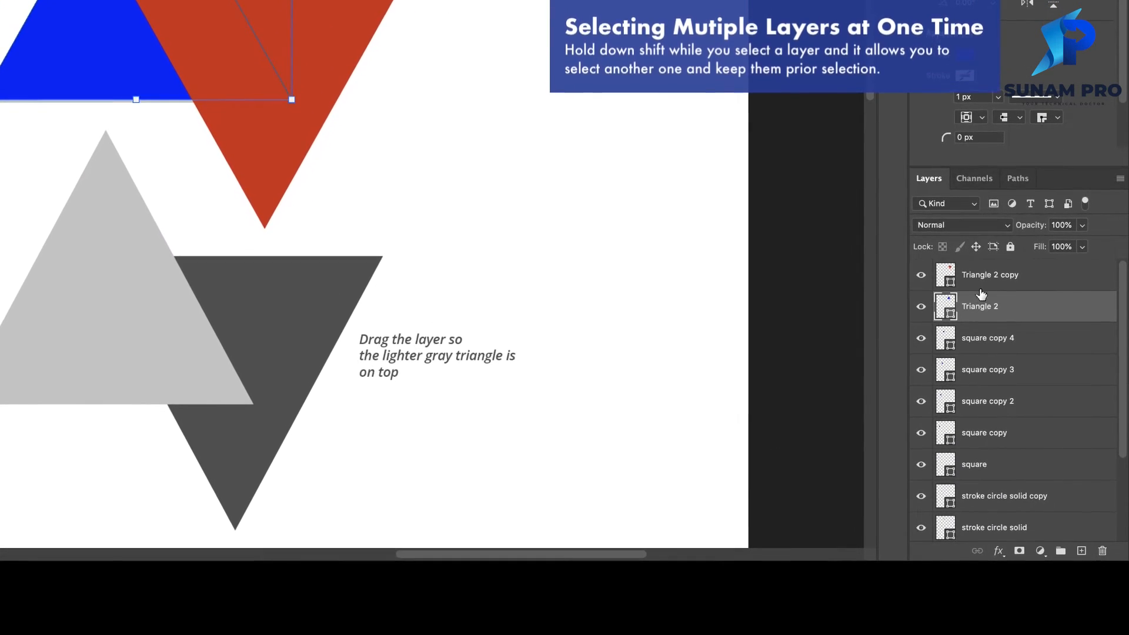
left_click(979, 285, "shift")
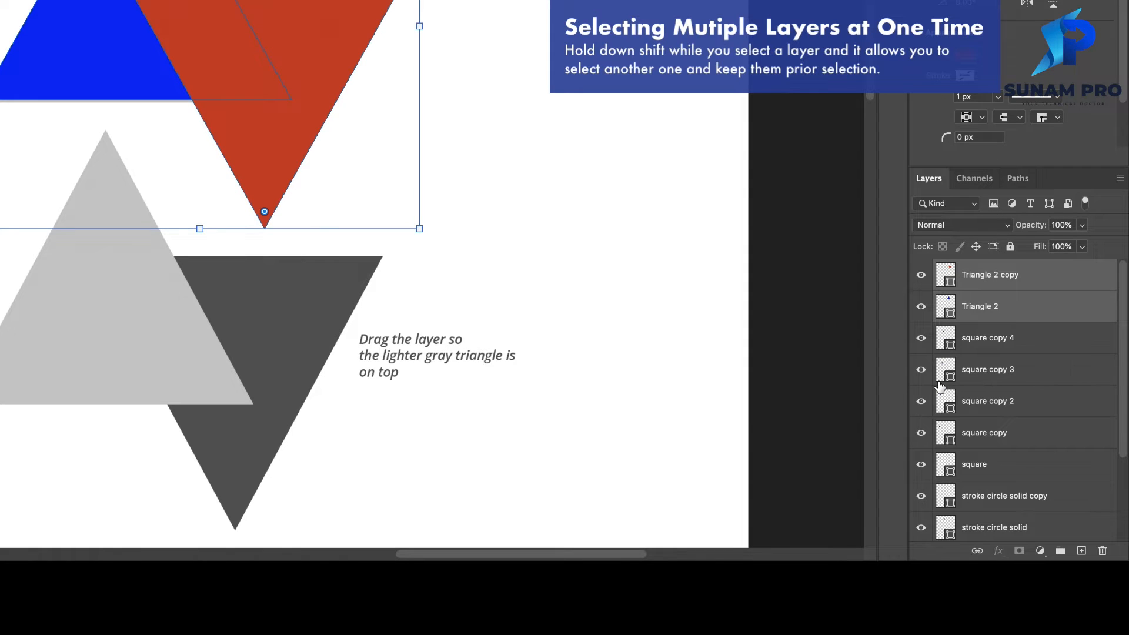
- Select the range of layers from square through Triangle 2, and reduce the selection to Triangle 2 copy alone
left_click(1003, 469)
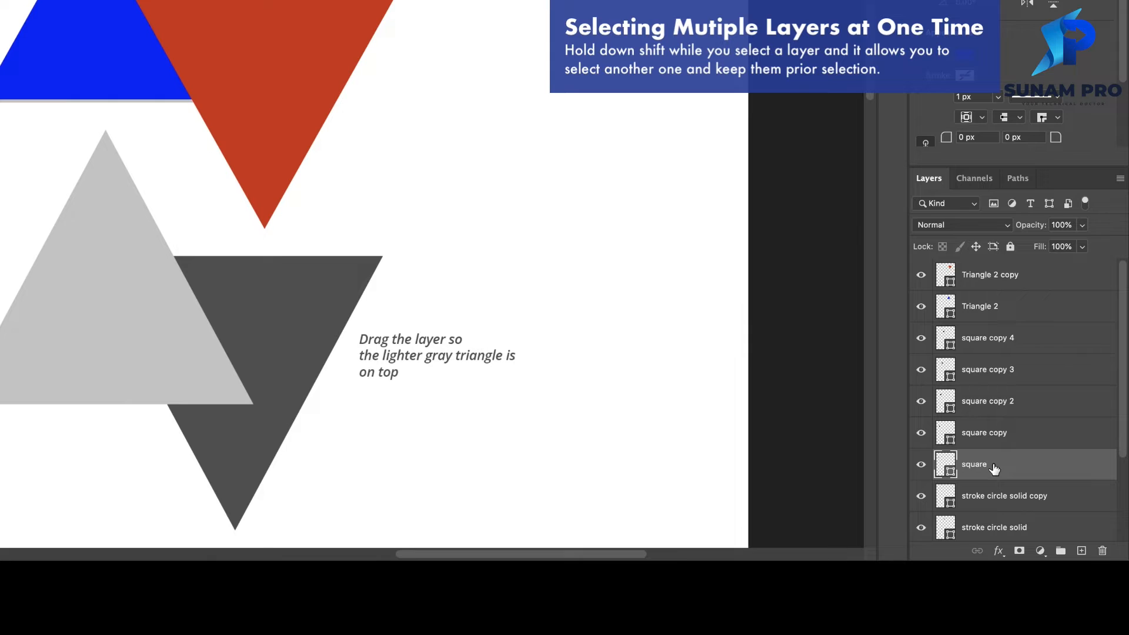
left_click(993, 312, "shift")
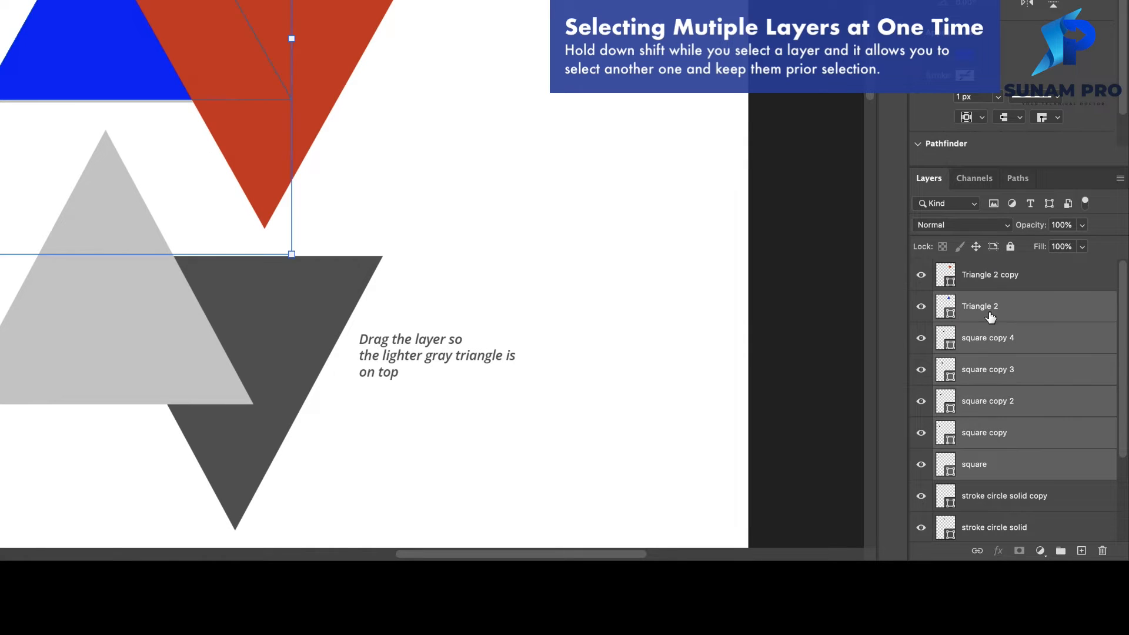
left_click(987, 290)
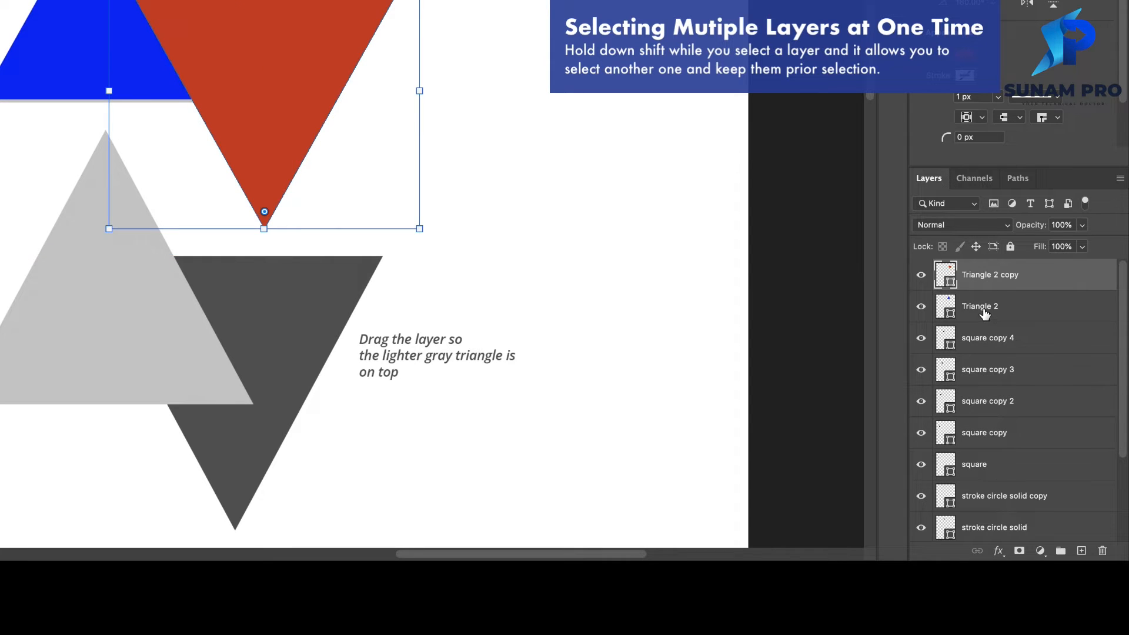
- Rename the Triangle 2 layer to "blue triangle" and the Triangle 2 copy layer to "orange triangle"
left_click(985, 314)
double_click(984, 311)
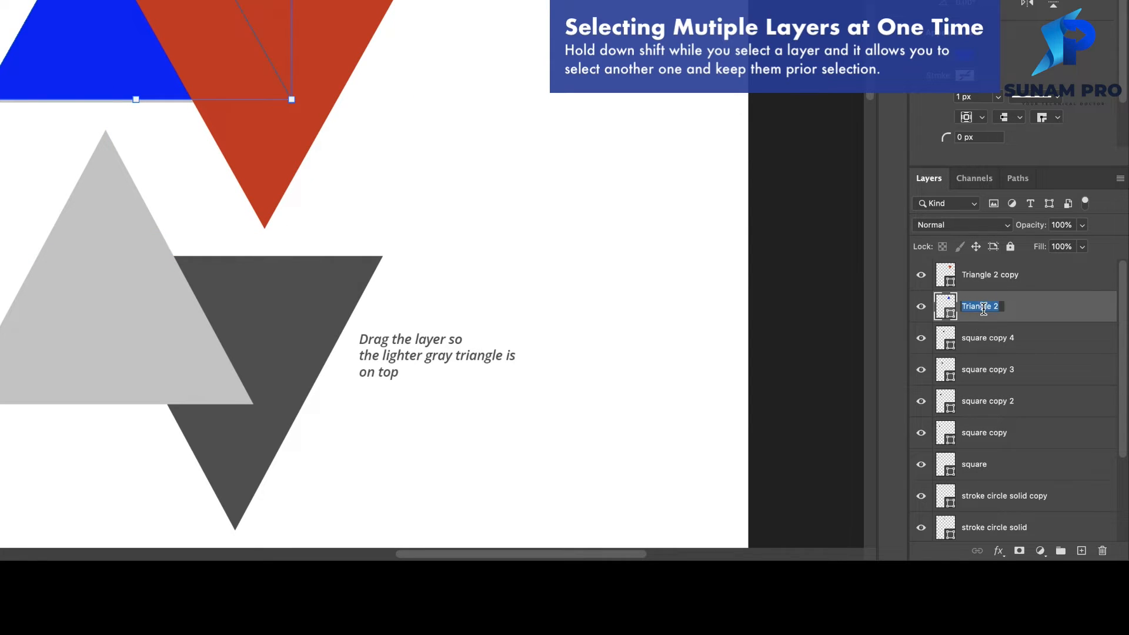
type("blue triangle")
key("Return")
double_click(995, 274)
type("re")
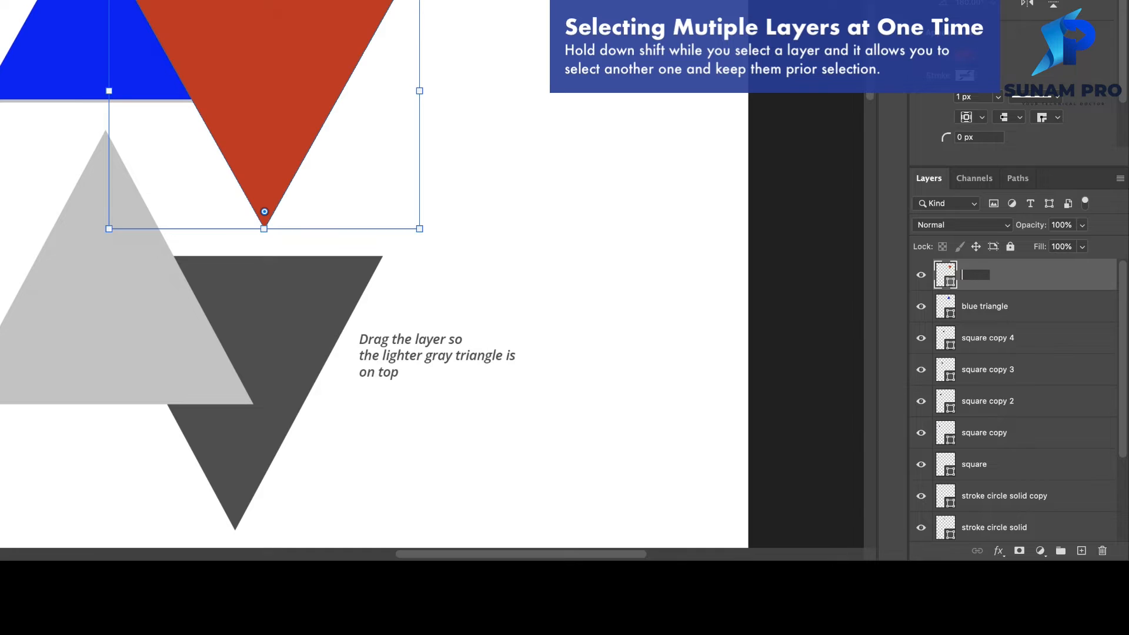
type("ange triangle")
key("Return")
- Duplicate the orange and blue triangle layers together, move the copies down over the two gray triangles, and deselect them
left_click(980, 307, "shift")
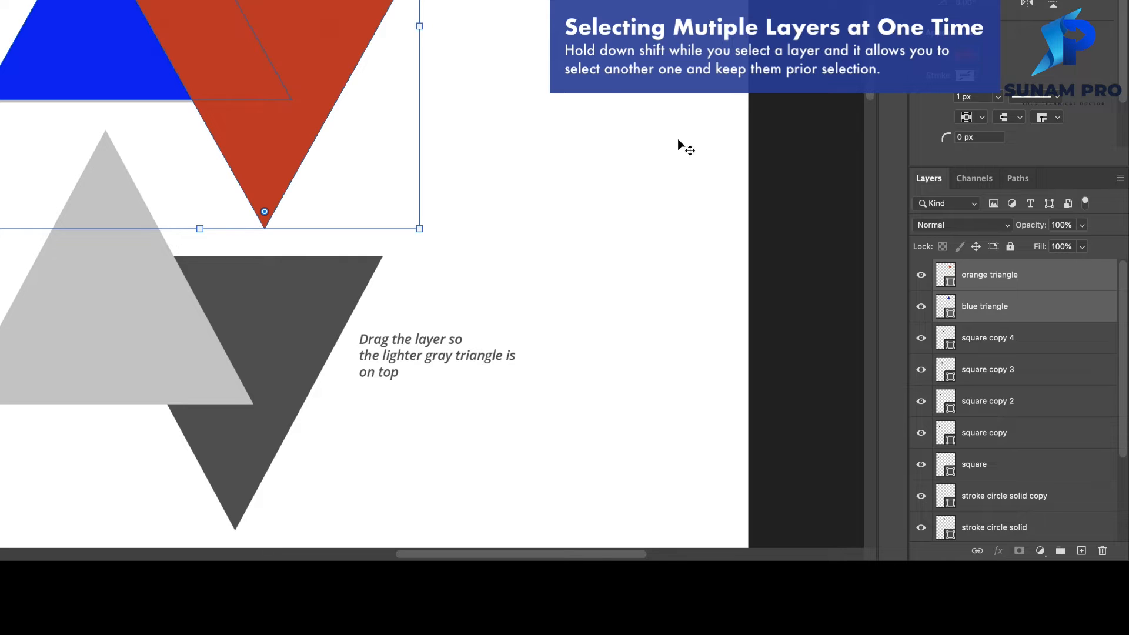
right_click(1040, 280)
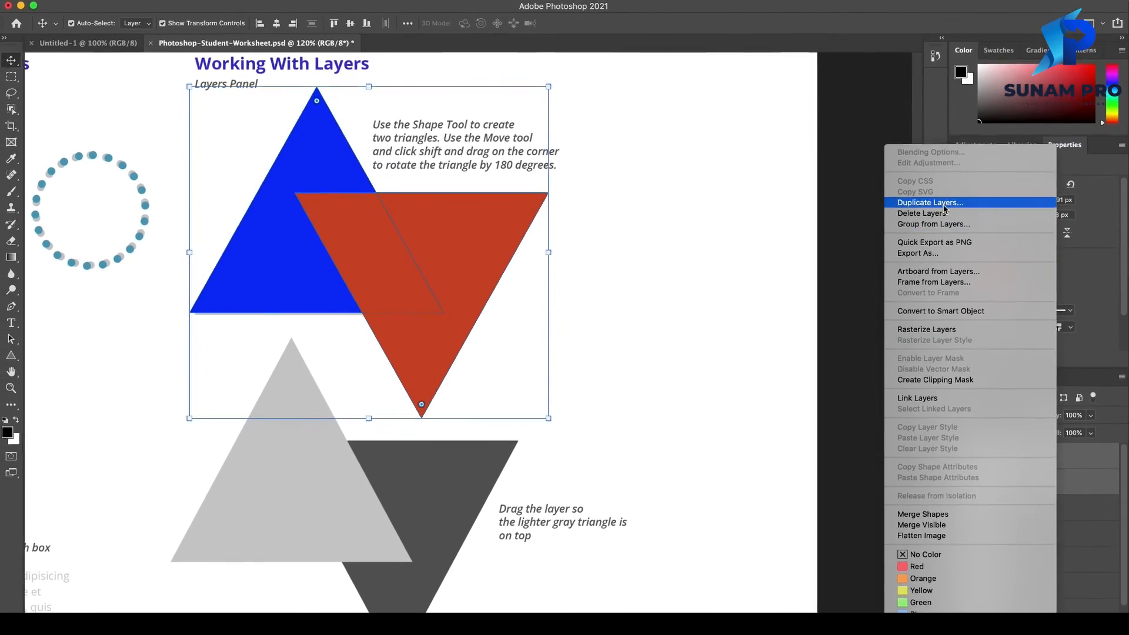
left_click(926, 181)
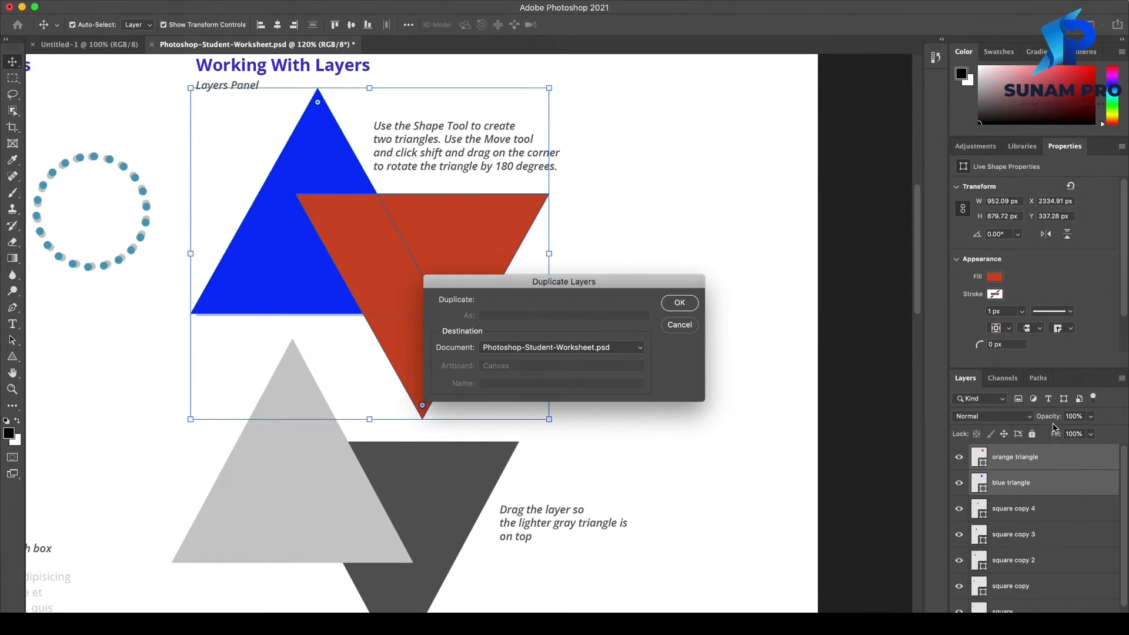
left_click(680, 302)
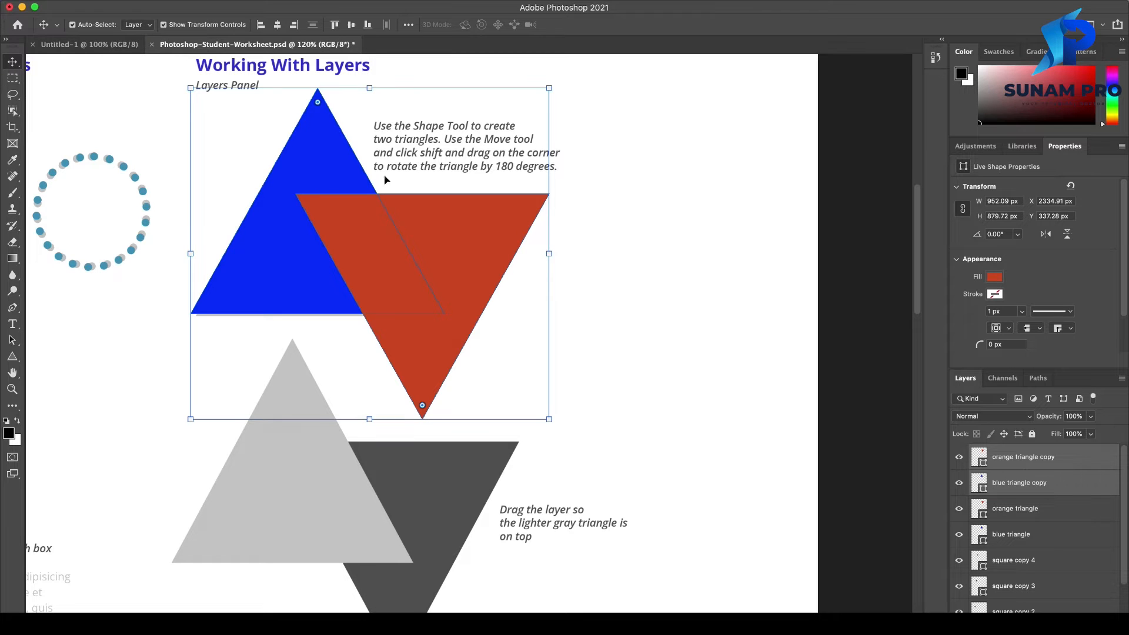
left_click_drag(315, 152, 291, 394)
left_click(869, 357)
- Reorder the layers so that the blue triangle copy sits above the orange triangle copy
scroll(338, 480, "down", 2)
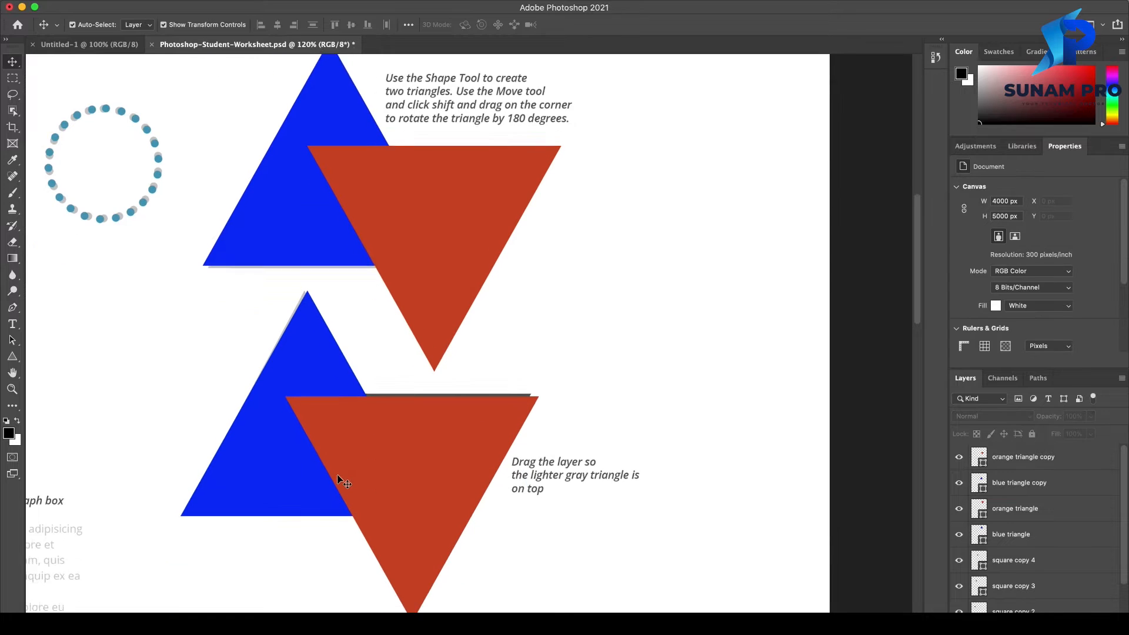
scroll(338, 479, "down", 2)
scroll(344, 335, "up", 3)
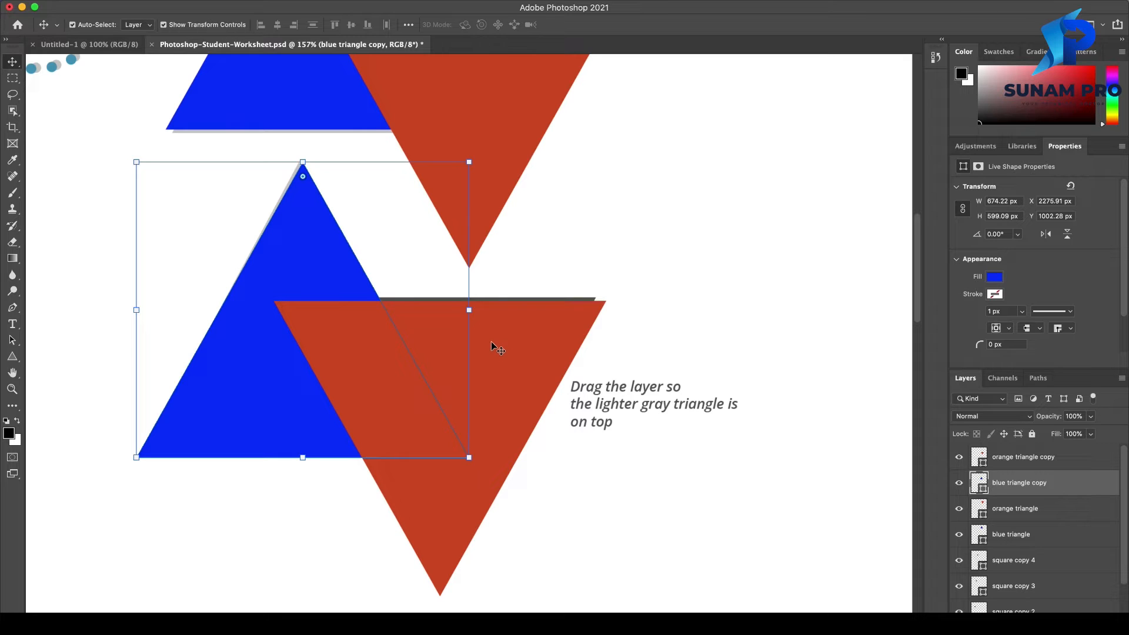
left_click(1007, 462)
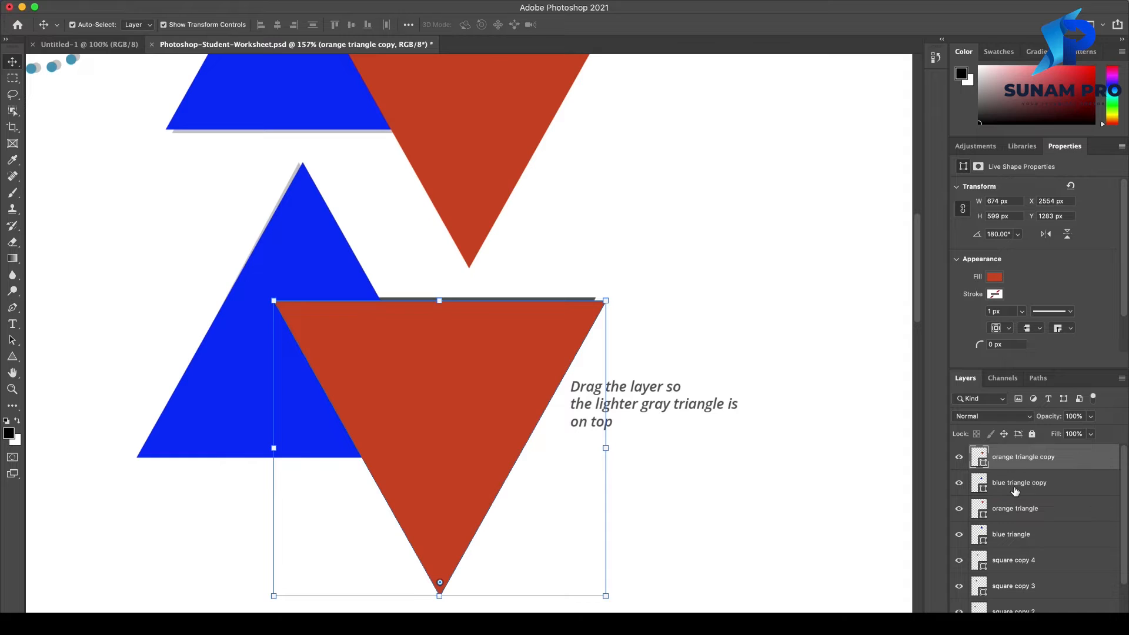
left_click(1015, 491)
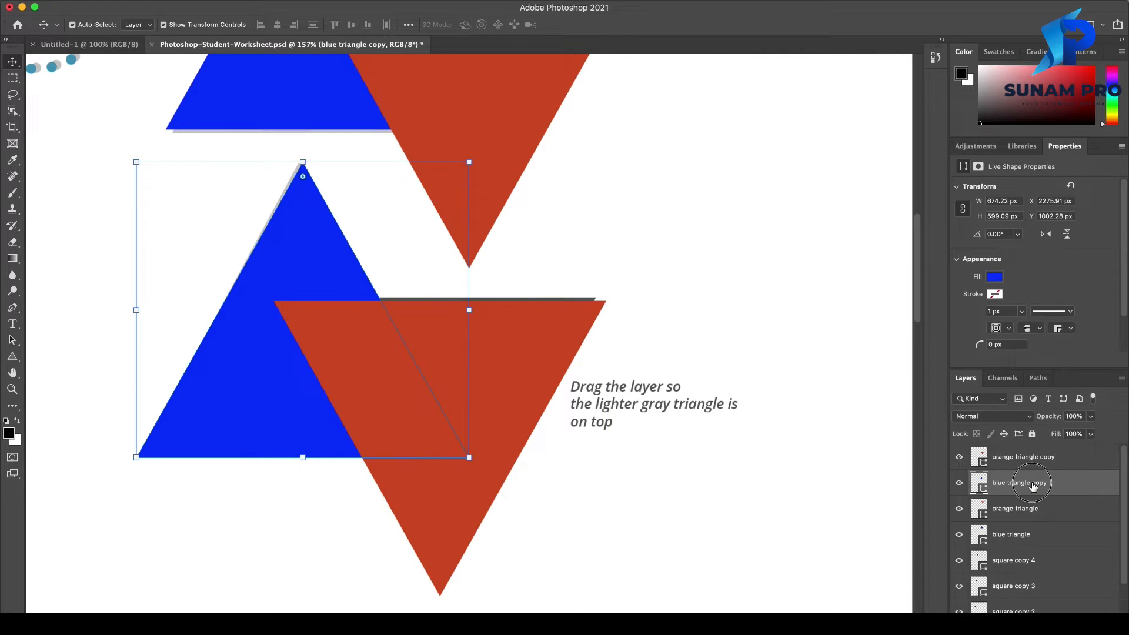
left_click_drag(1034, 486, 1028, 455)
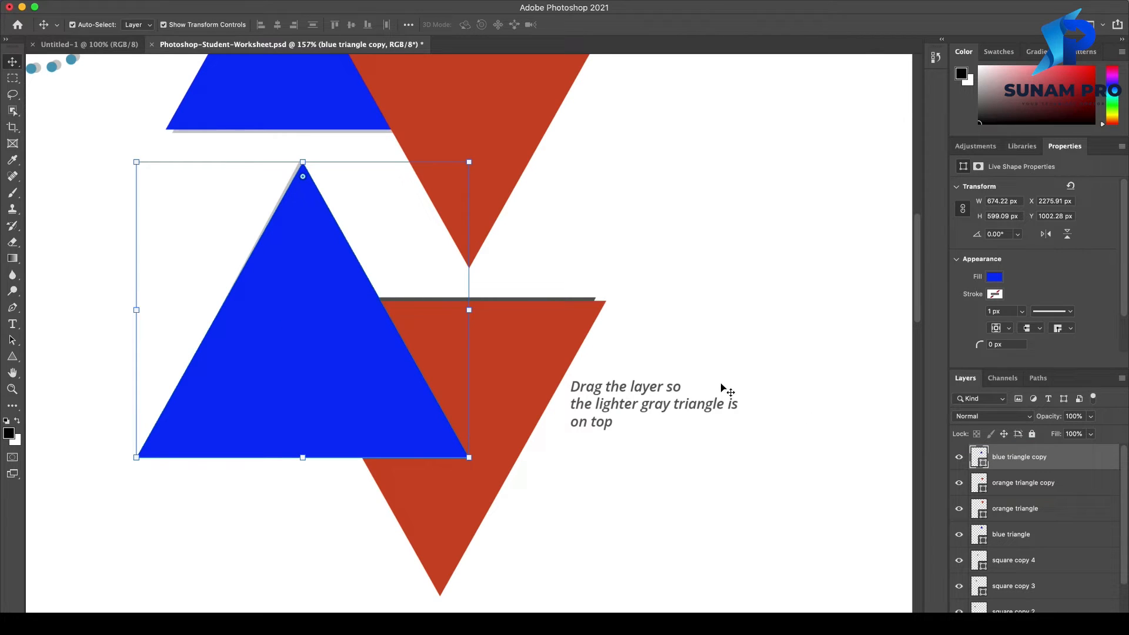
mouse_move(1030, 458)
left_mouse_down()
mouse_move(1027, 484)
mouse_move(1017, 459)
left_mouse_up()
left_click_drag(335, 356, 255, 328)
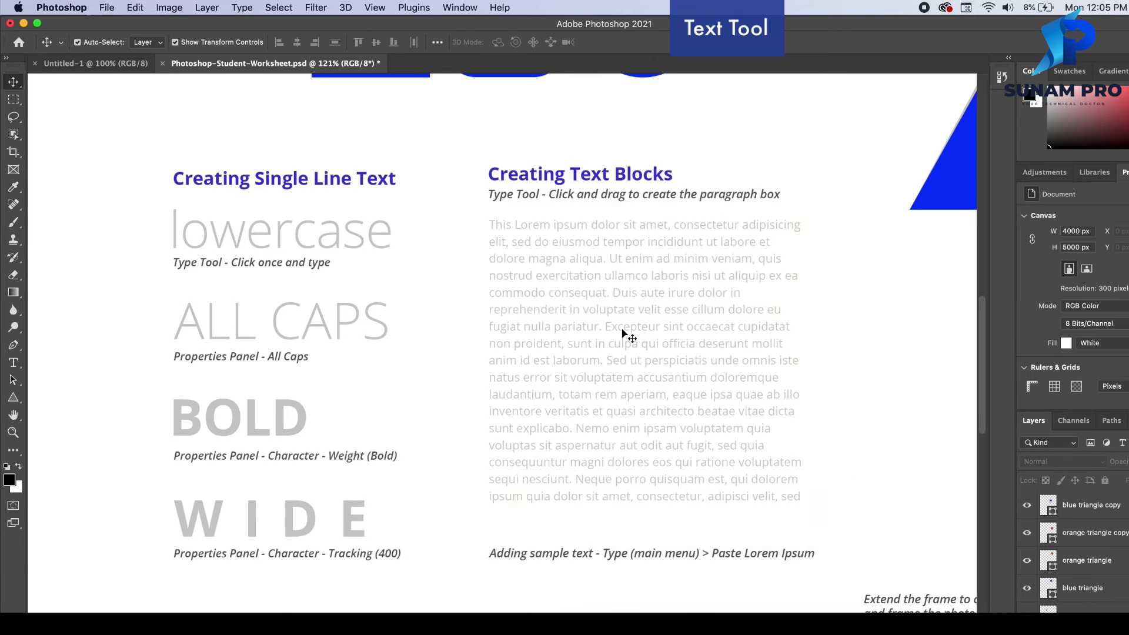
- Use the Horizontal Type tool to add the single-line text "lowercase" beside the gray lowercase sample
left_click(15, 363)
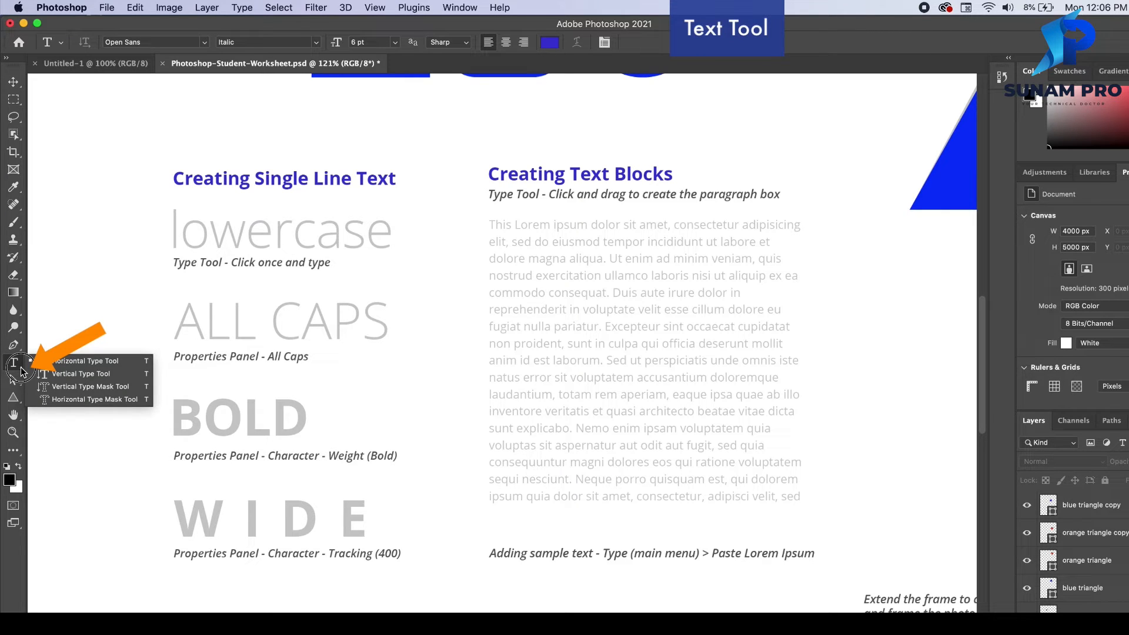
left_click(20, 367)
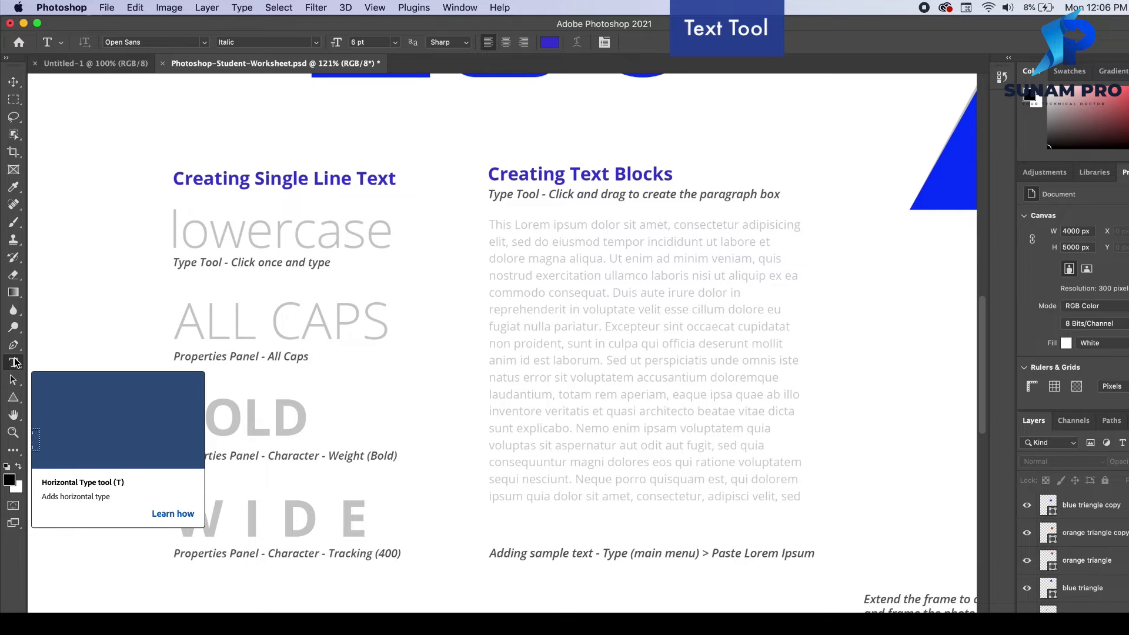
left_click(128, 230)
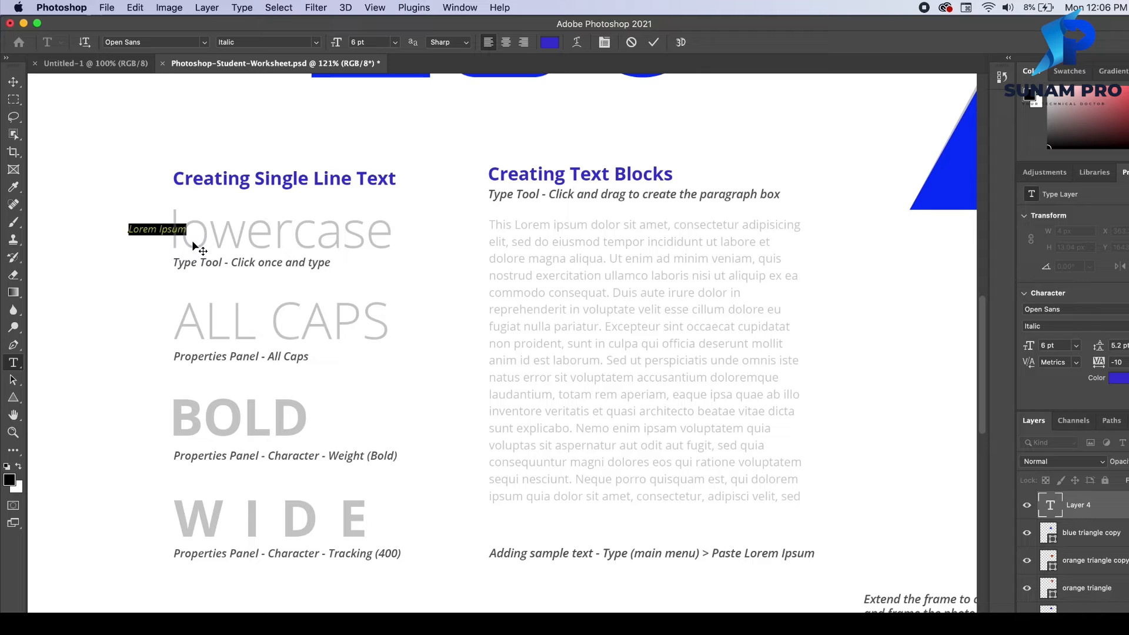
type("lowercase")
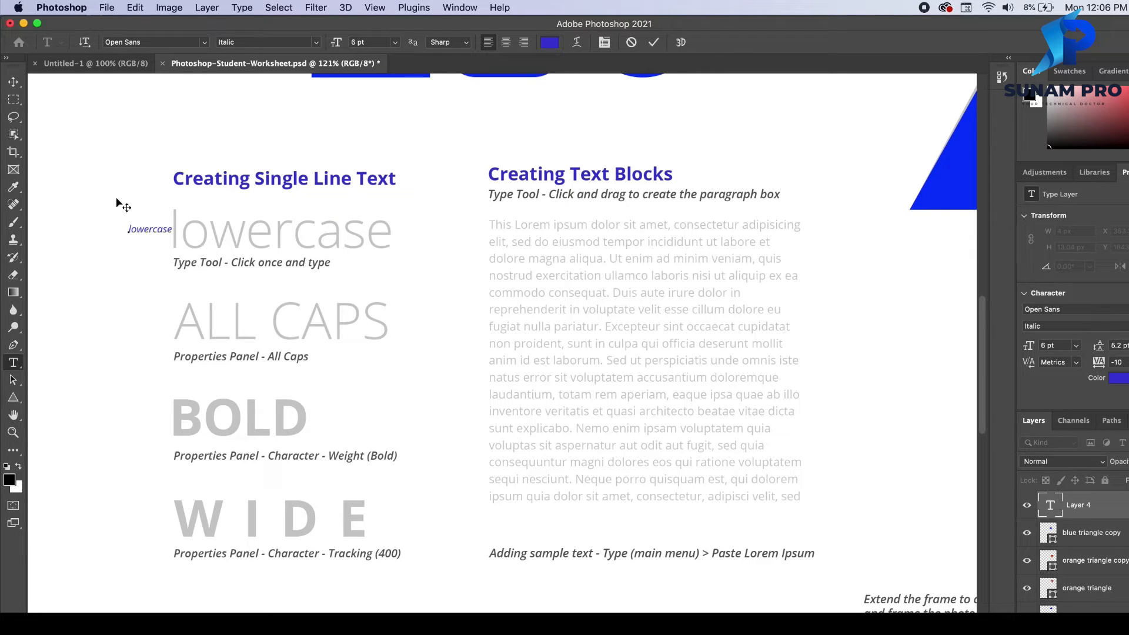
- Enlarge the new lowercase text to about 510 px wide over the gray sample, and float the Properties panel beside it
left_click(13, 82)
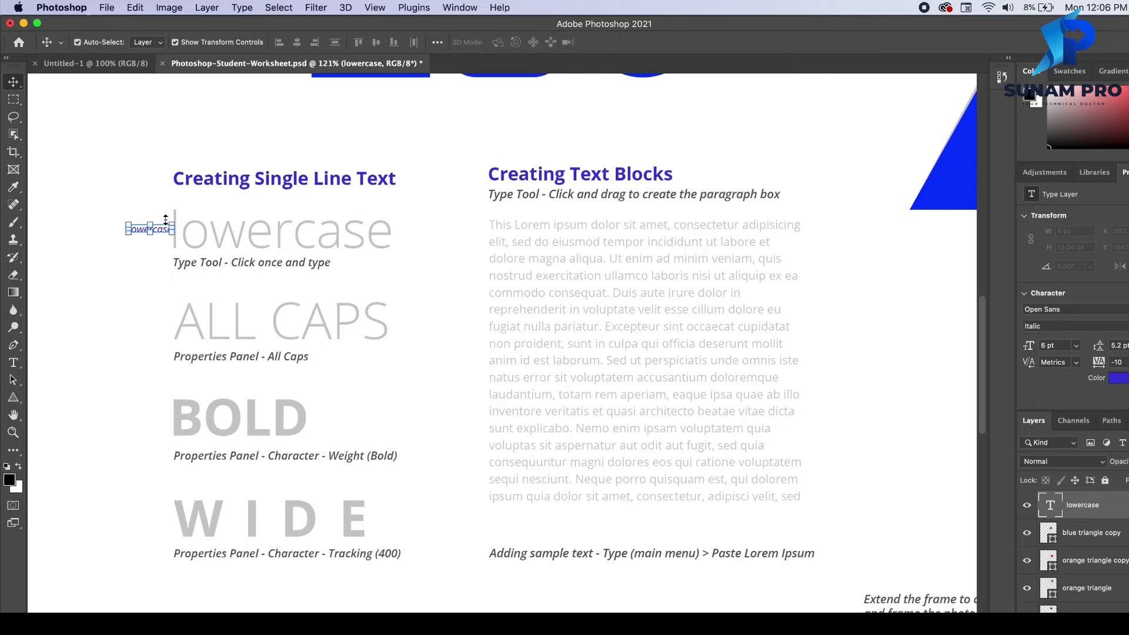
left_click_drag(172, 224, 350, 239)
key("Return")
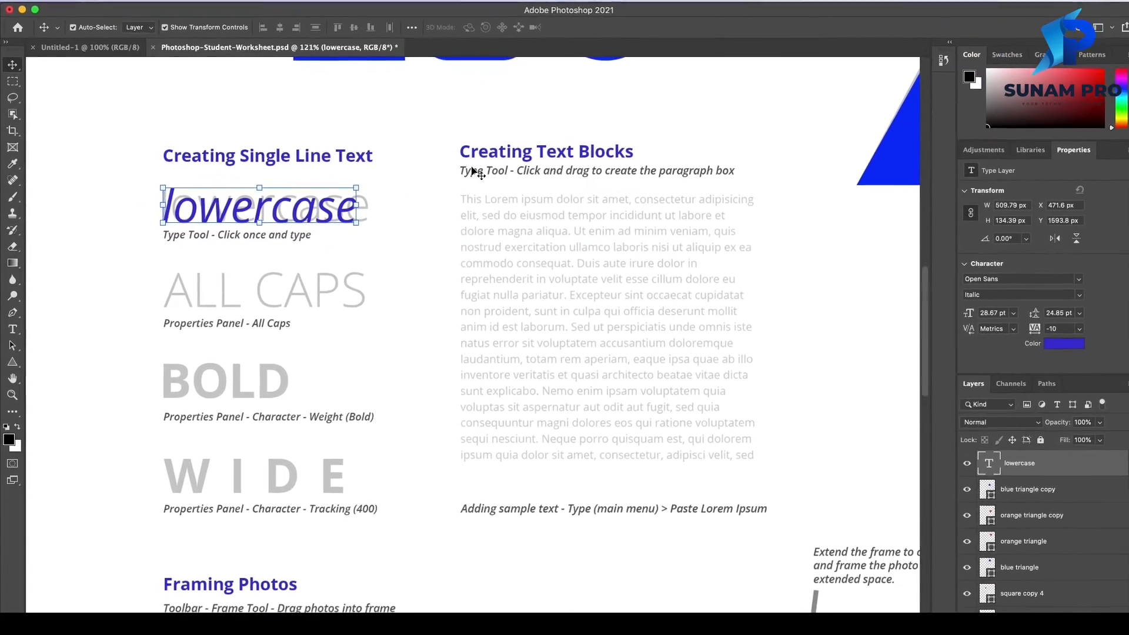
left_click_drag(1074, 150, 458, 170)
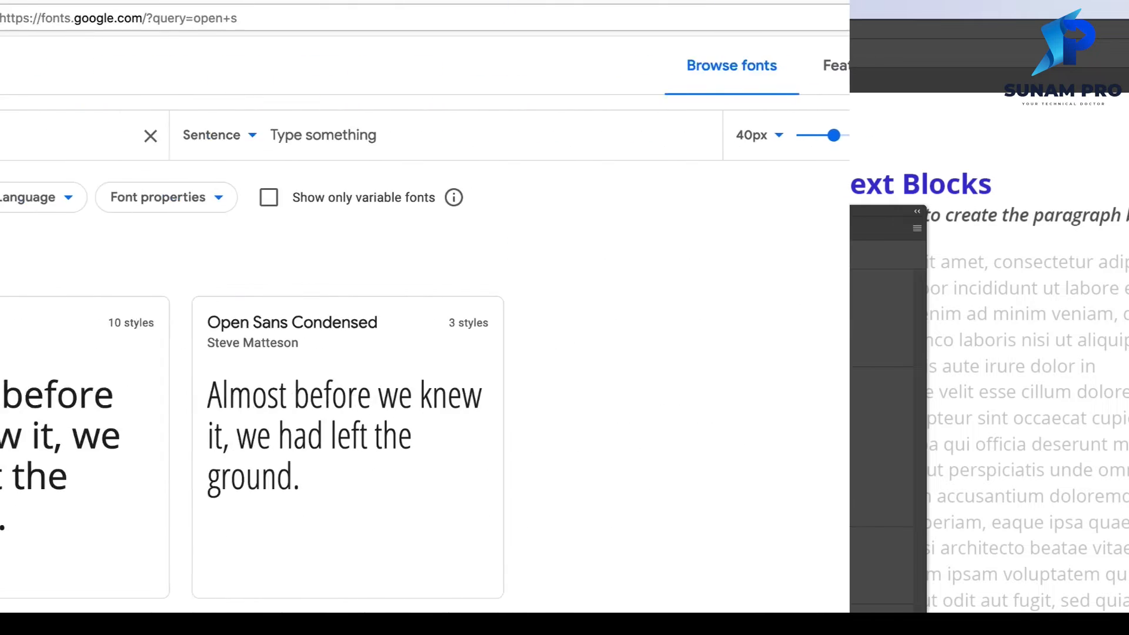
- Switch to Google Fonts in the browser, search for "open sans", and download the Open Sans family
type("ans")
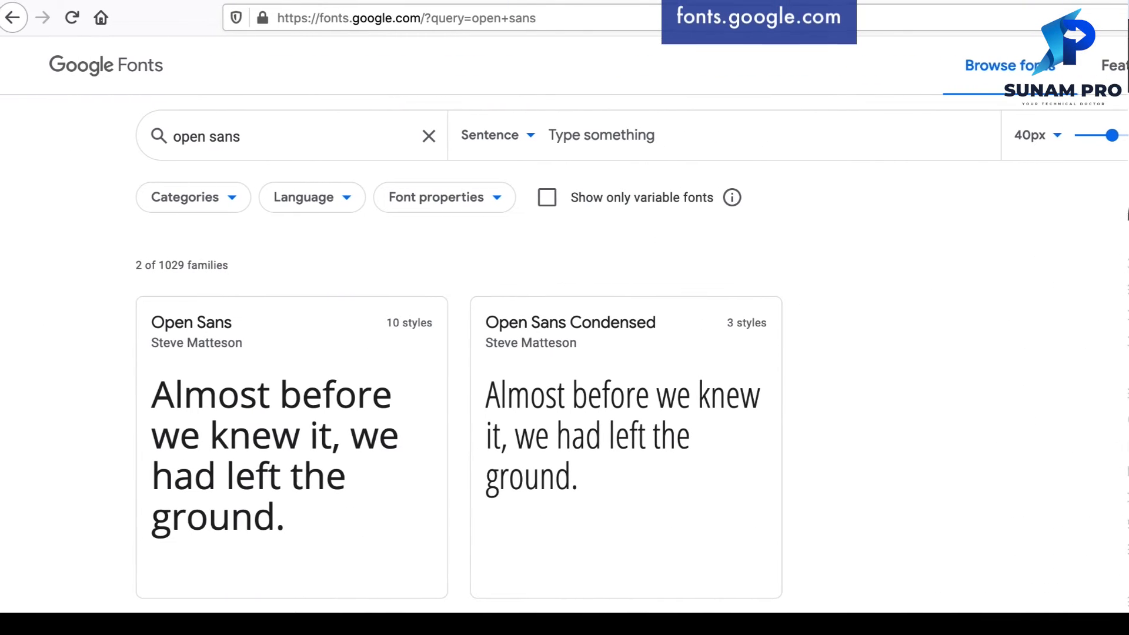
left_click(277, 411)
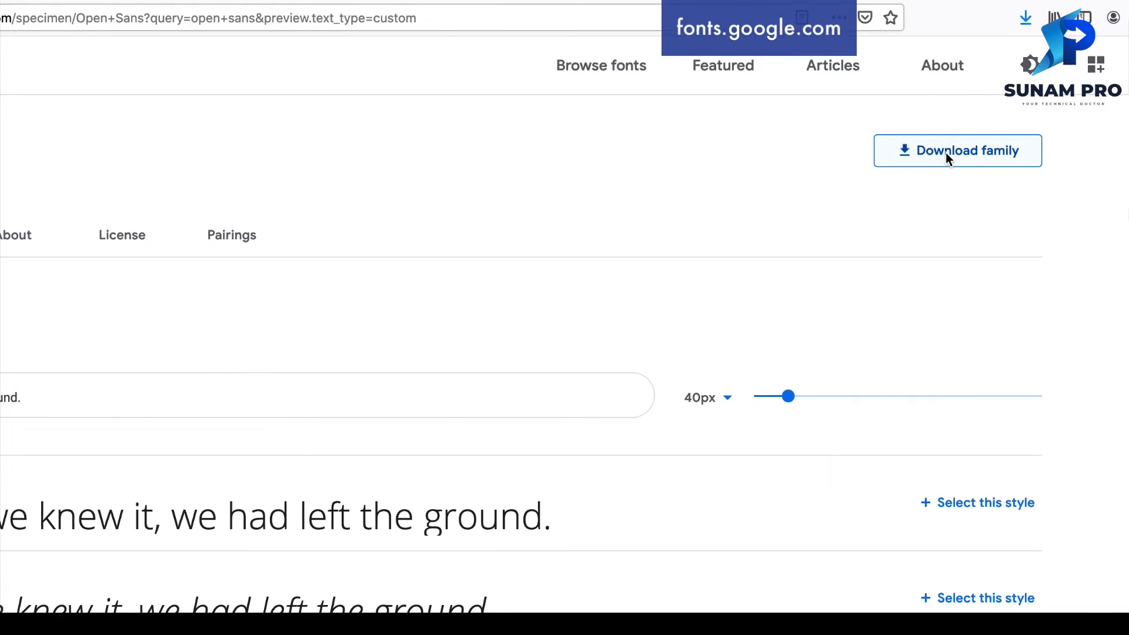
left_click(1009, 154)
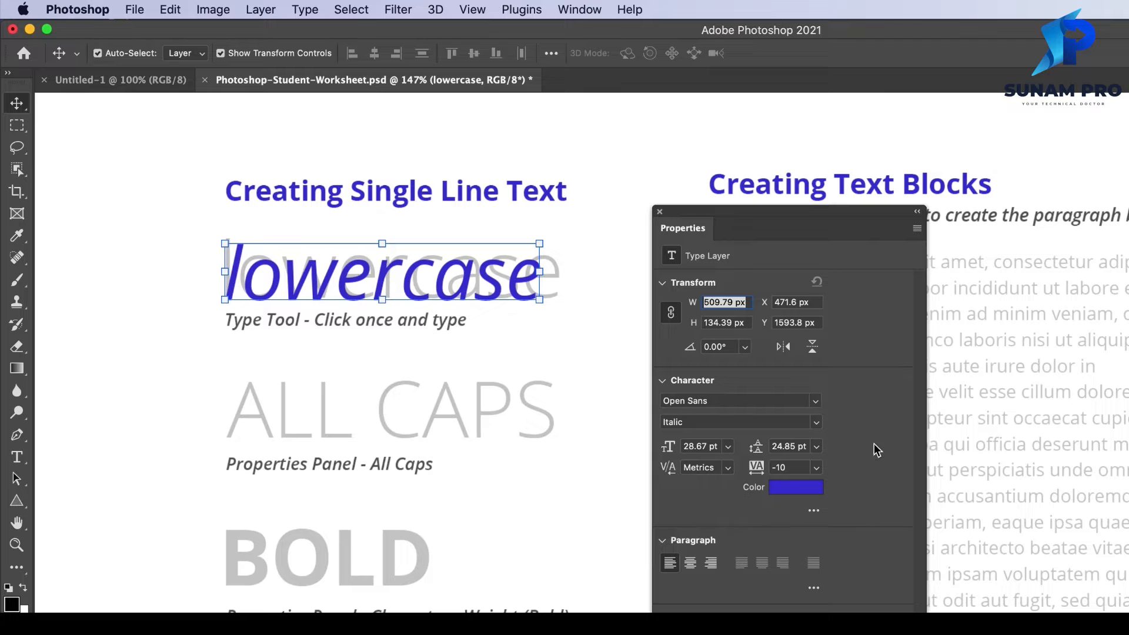
- Set the lowercase text's font style to Light and its size to 30 pt, and align it over the gray sample
left_click(820, 423)
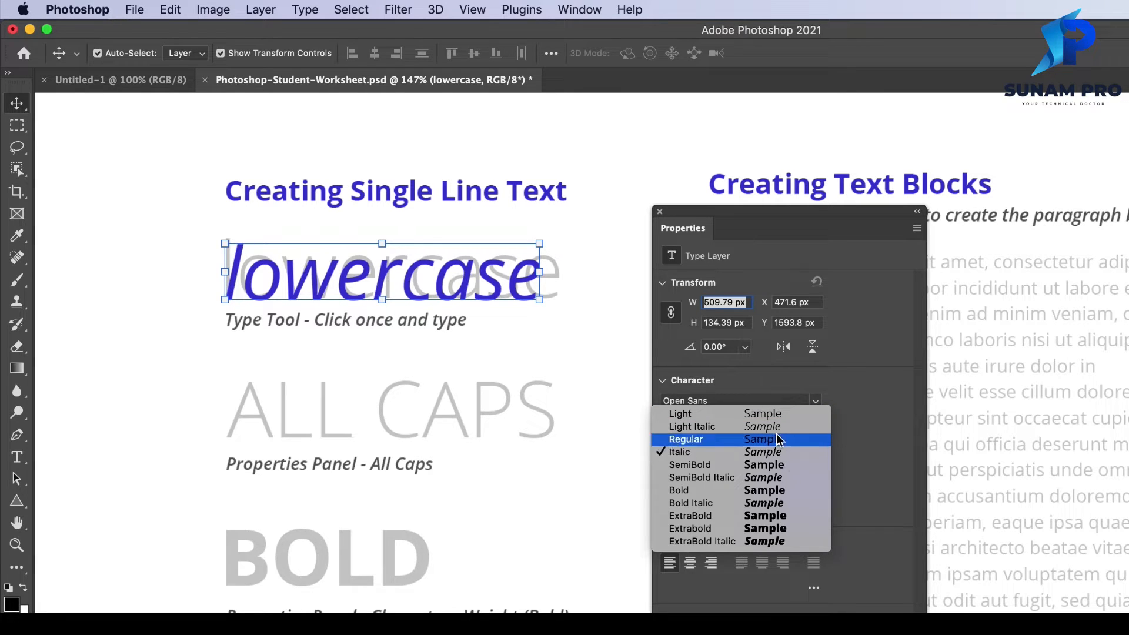
left_click(777, 419)
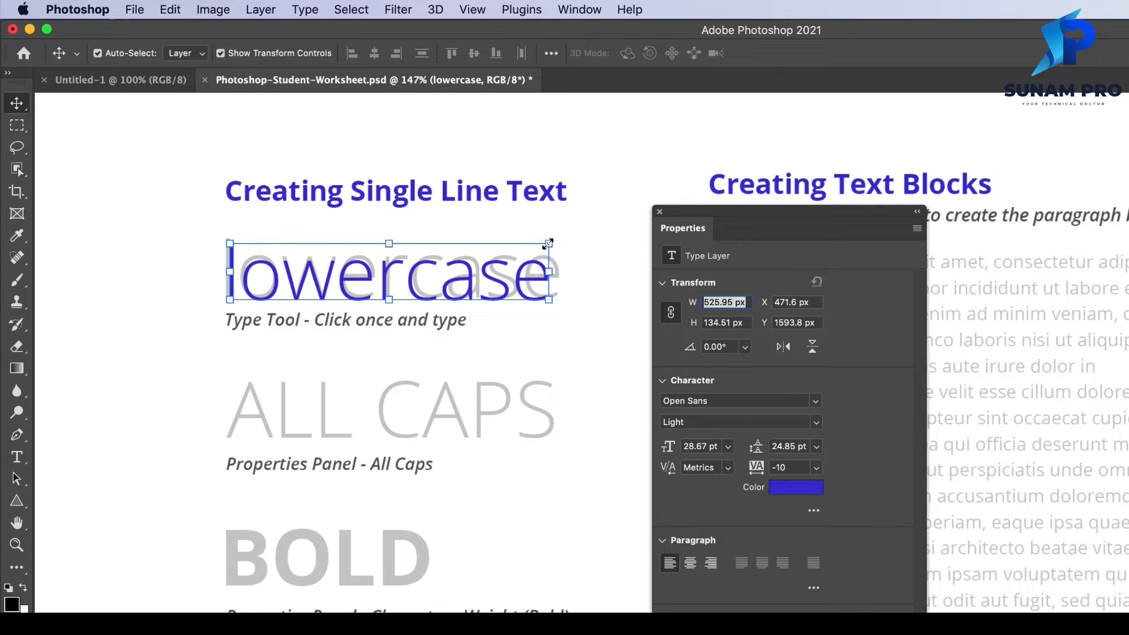
left_click(701, 447)
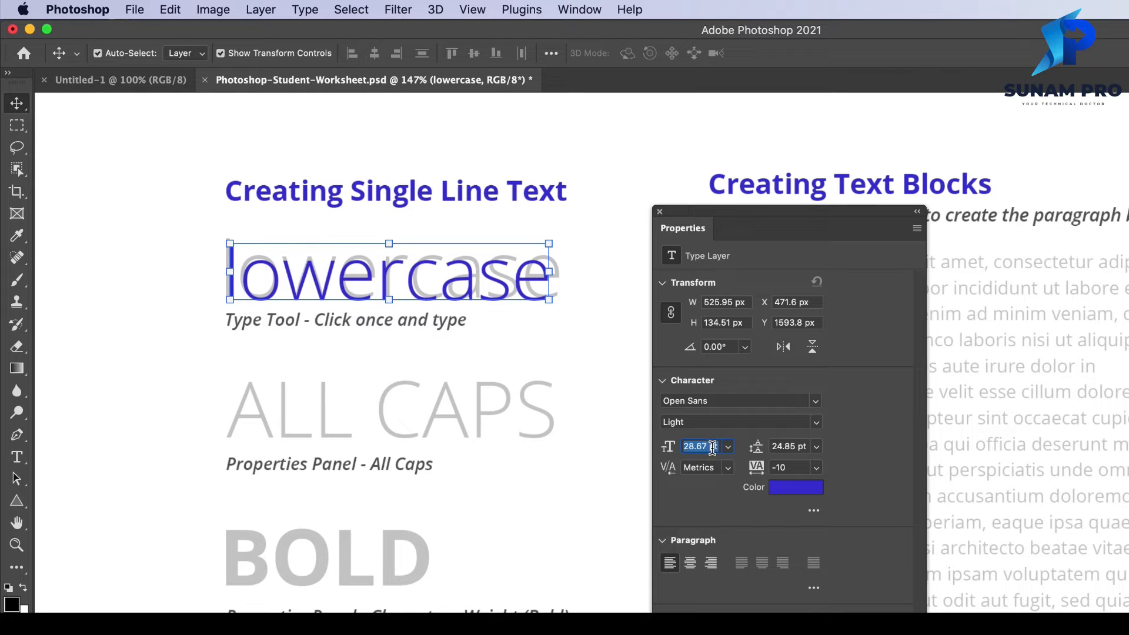
type("30")
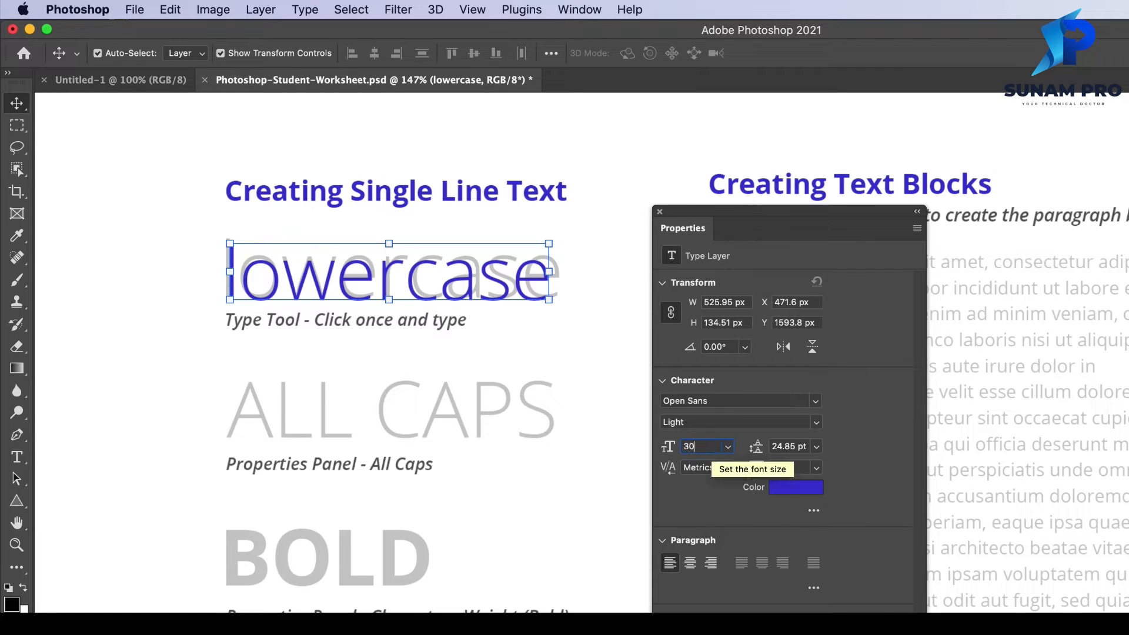
key("Return")
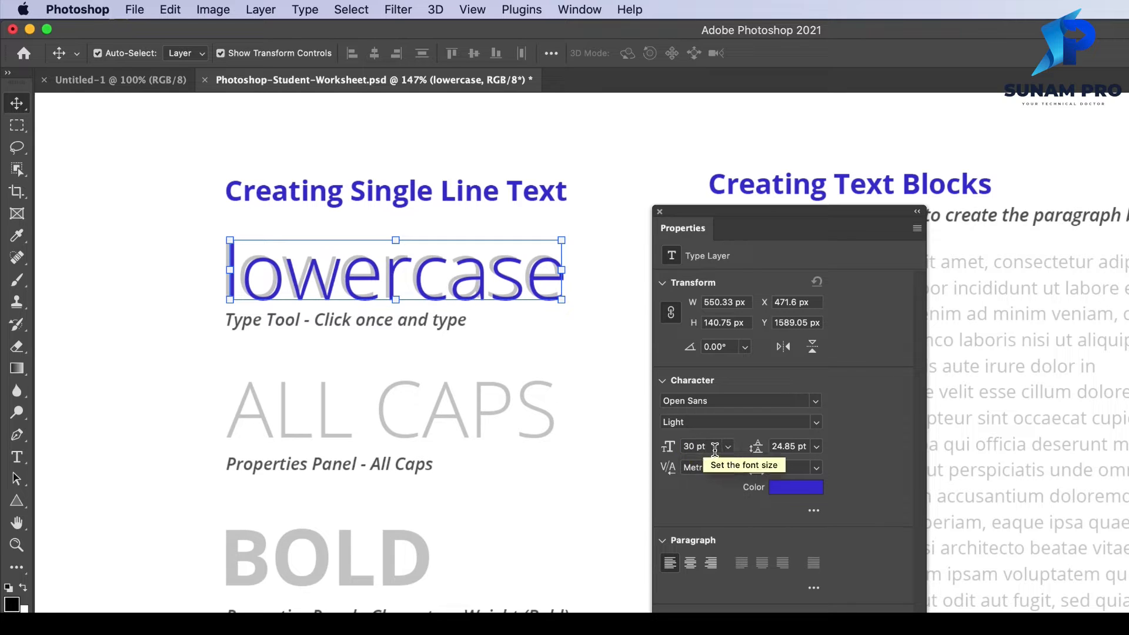
left_click_drag(536, 282, 529, 281)
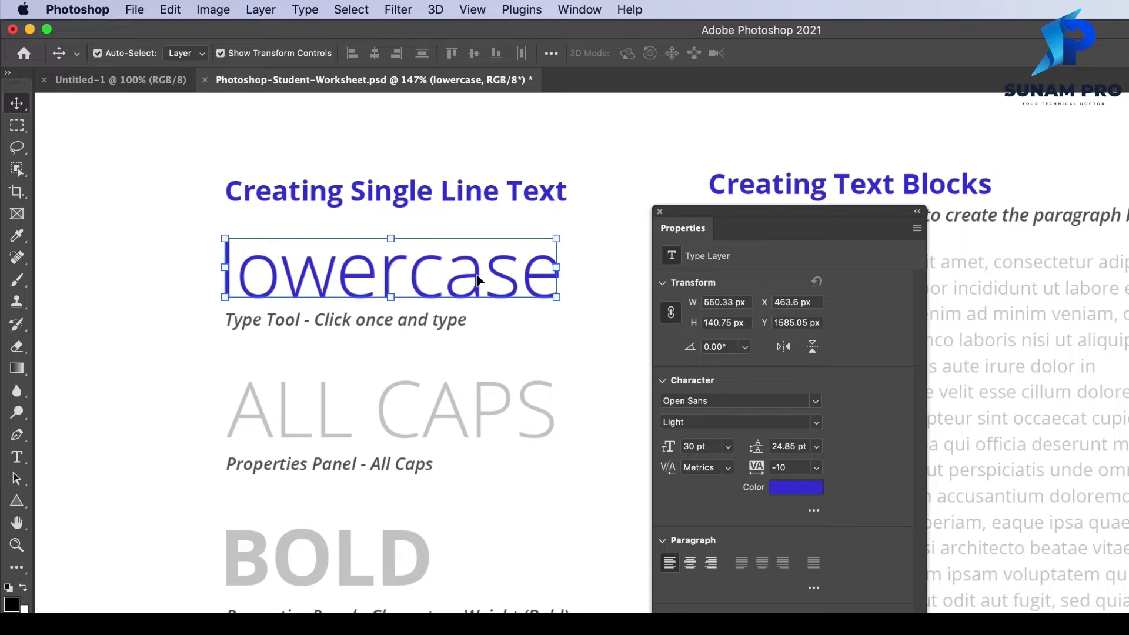
- Duplicate the lowercase text down onto the ALL CAPS sample and replace the copy's wording with "LOW"
left_click_drag(478, 276, 480, 421)
double_click(479, 414)
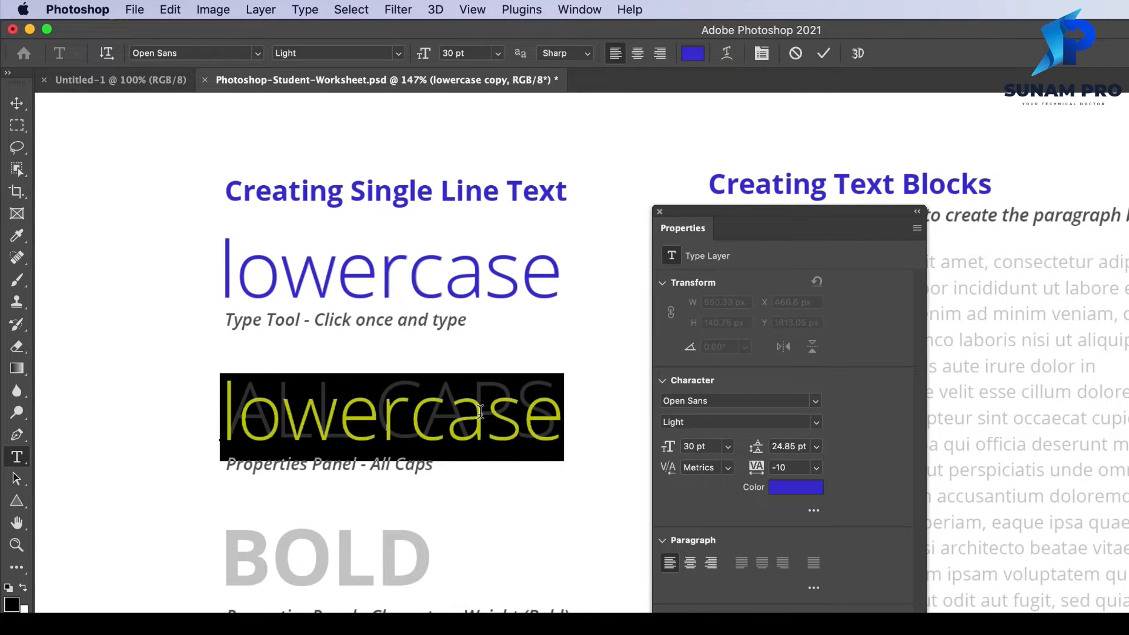
left_click(482, 412)
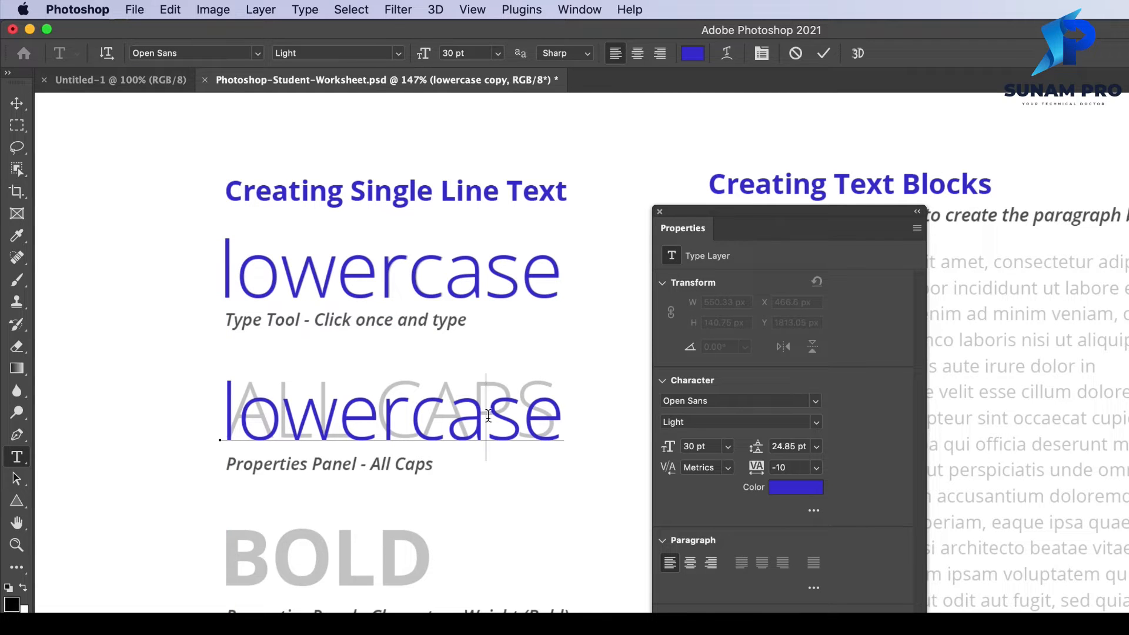
double_click(488, 414)
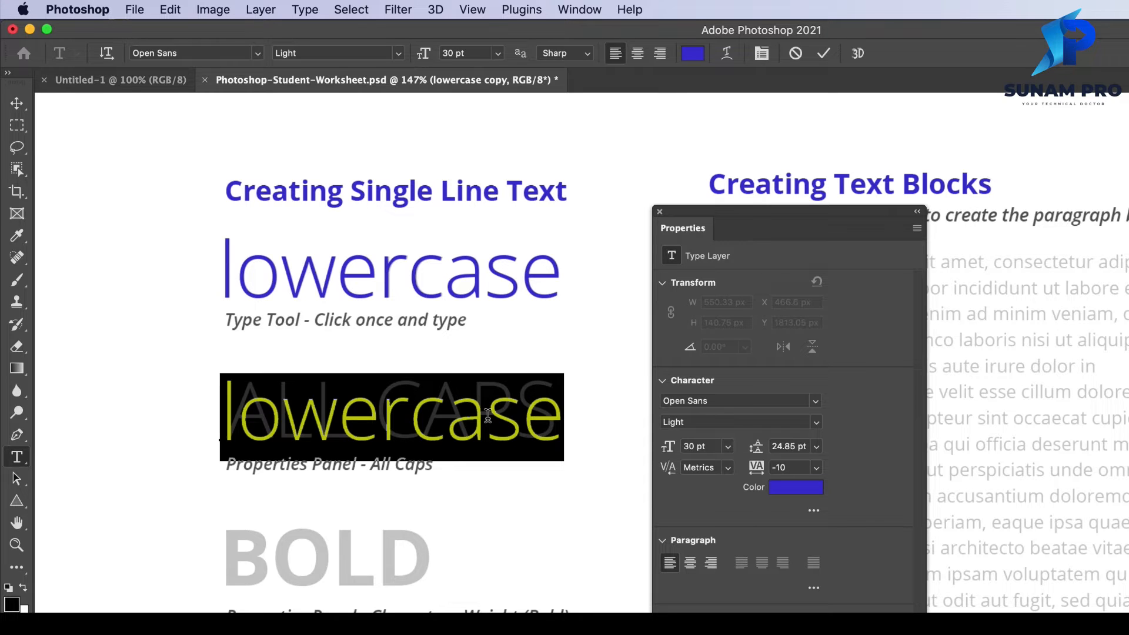
type("LOWE")
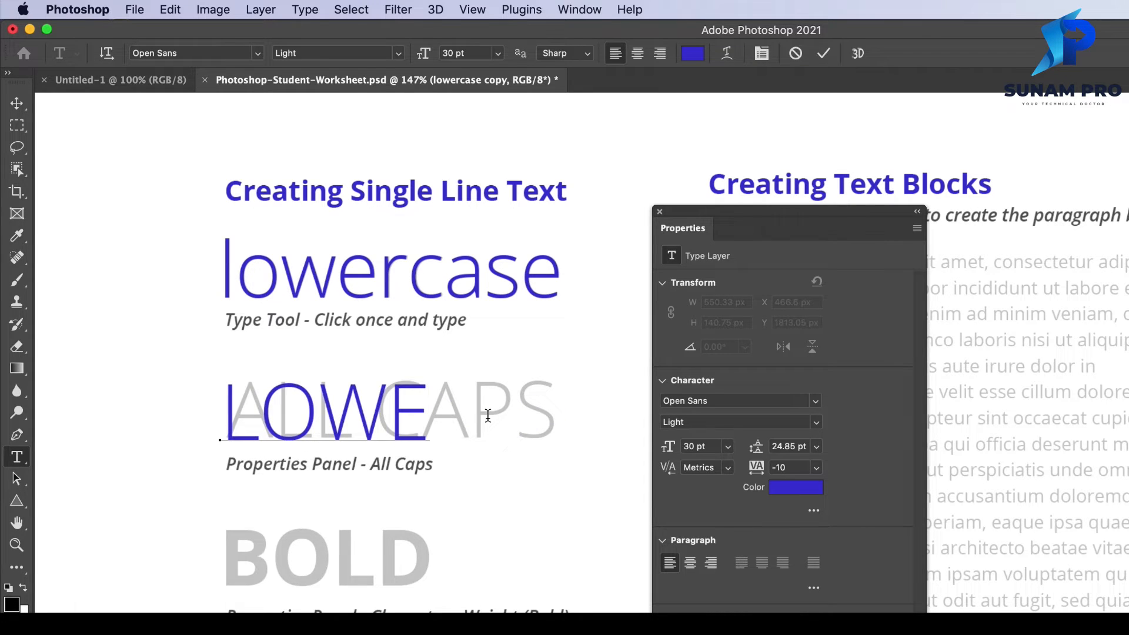
key("BackSpace")
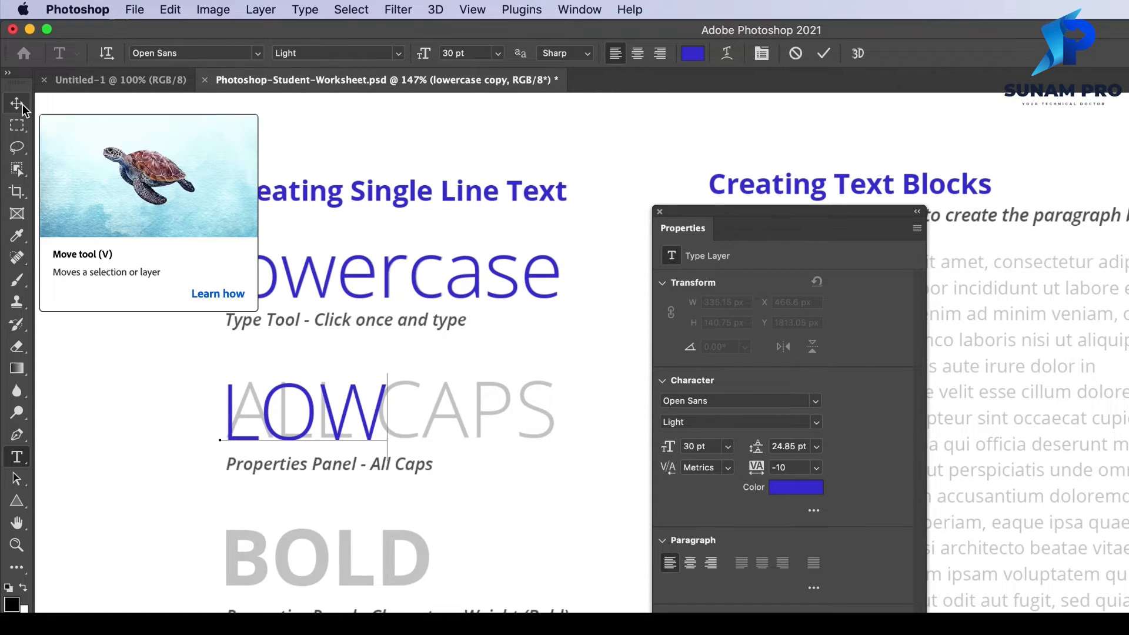
left_click(447, 436)
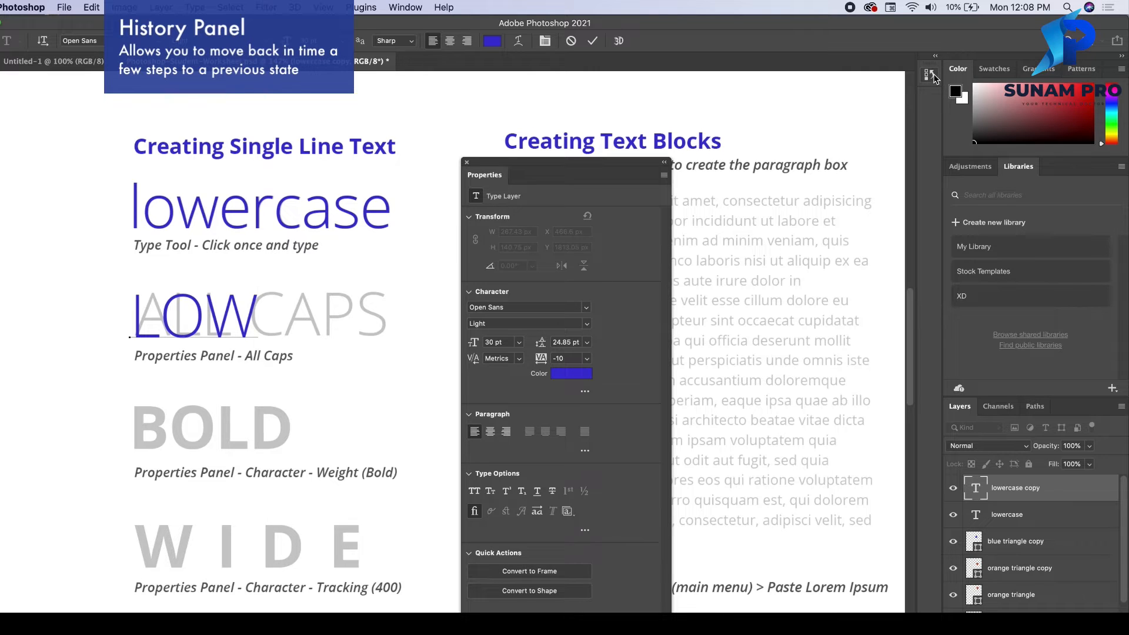
- Float the History panel beside the Properties panel, expand it, and enlarge it to show the long list of states
left_click_drag(934, 74, 759, 152)
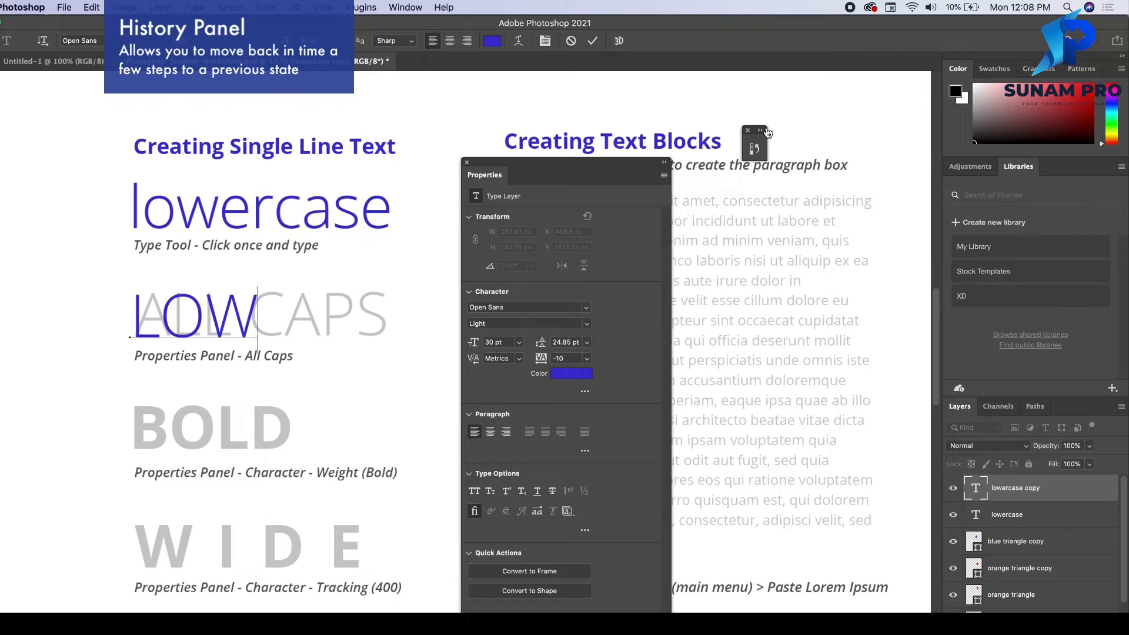
left_click(764, 131)
left_click_drag(777, 131, 705, 115)
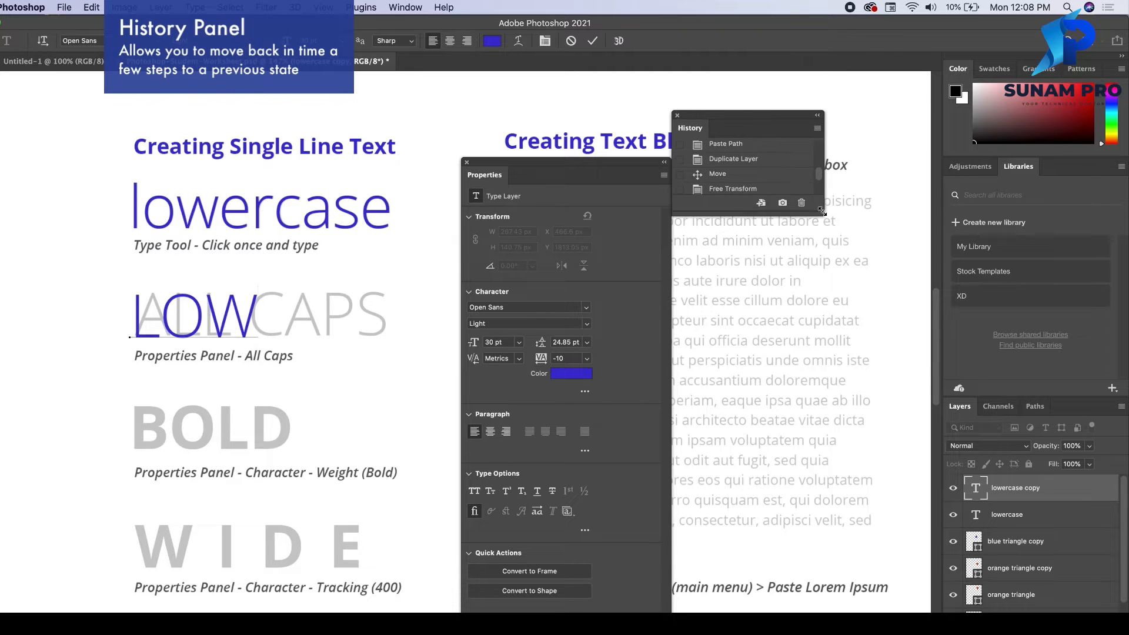
left_click_drag(822, 210, 908, 609)
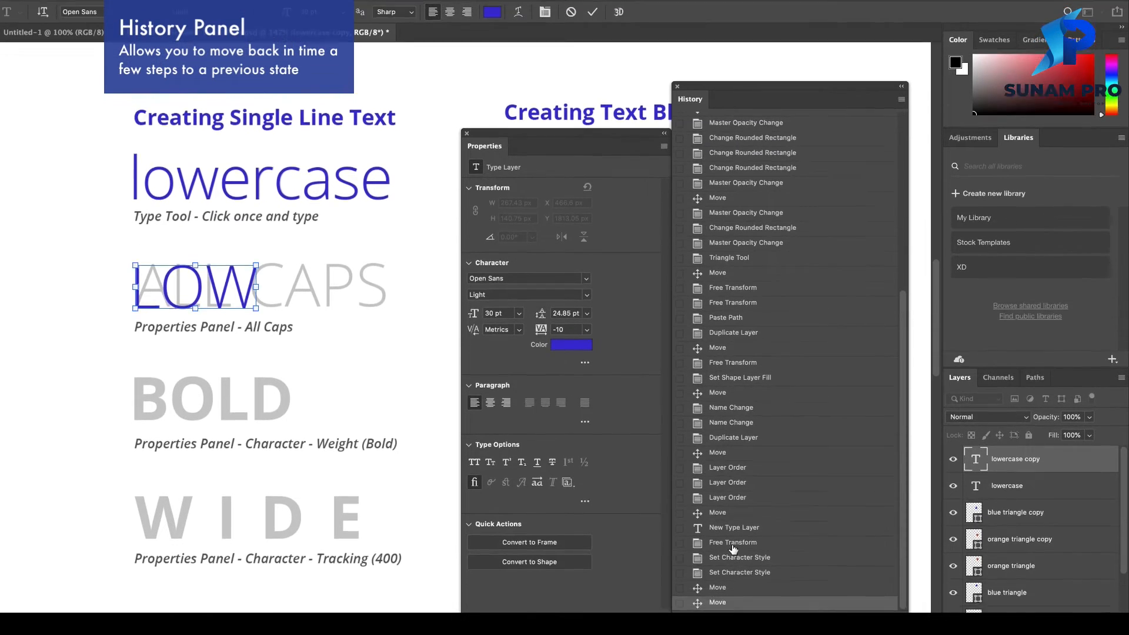
- Step through earlier history states, return to the last Move before the "LOW" text edit, and dock the History panel beside Libraries
left_click(733, 587)
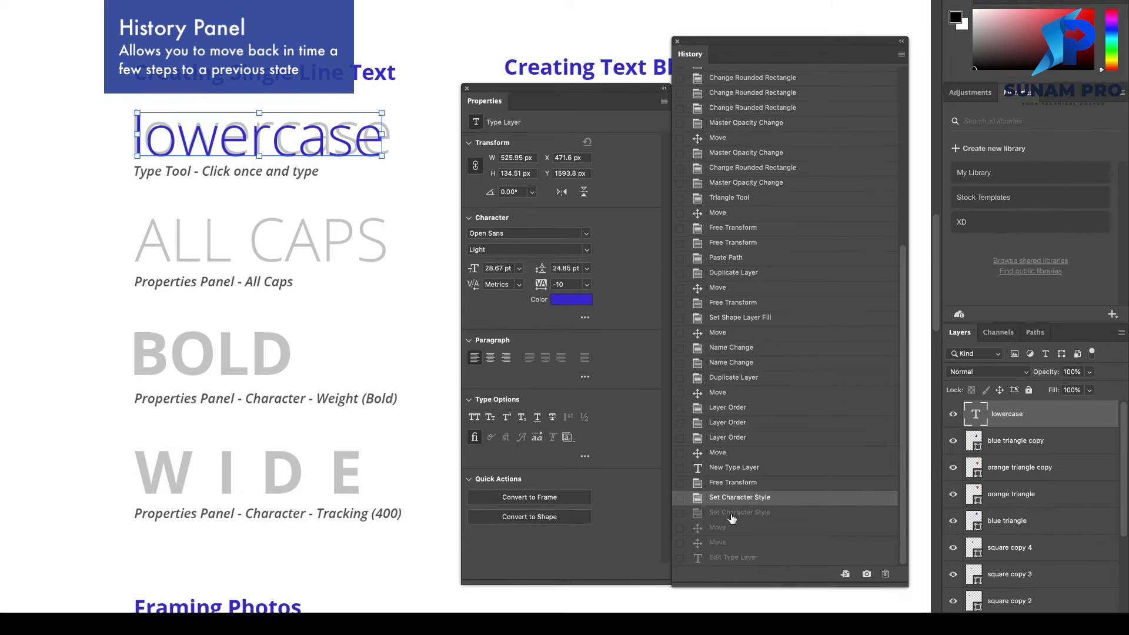
left_click(734, 513)
left_click(725, 528)
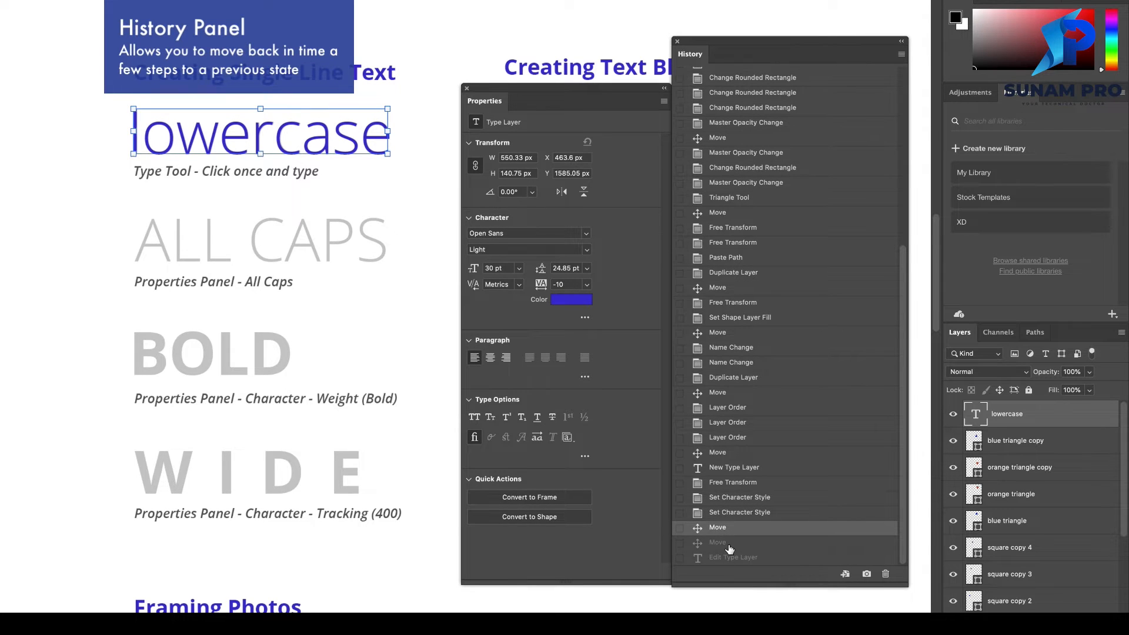
left_click(729, 546)
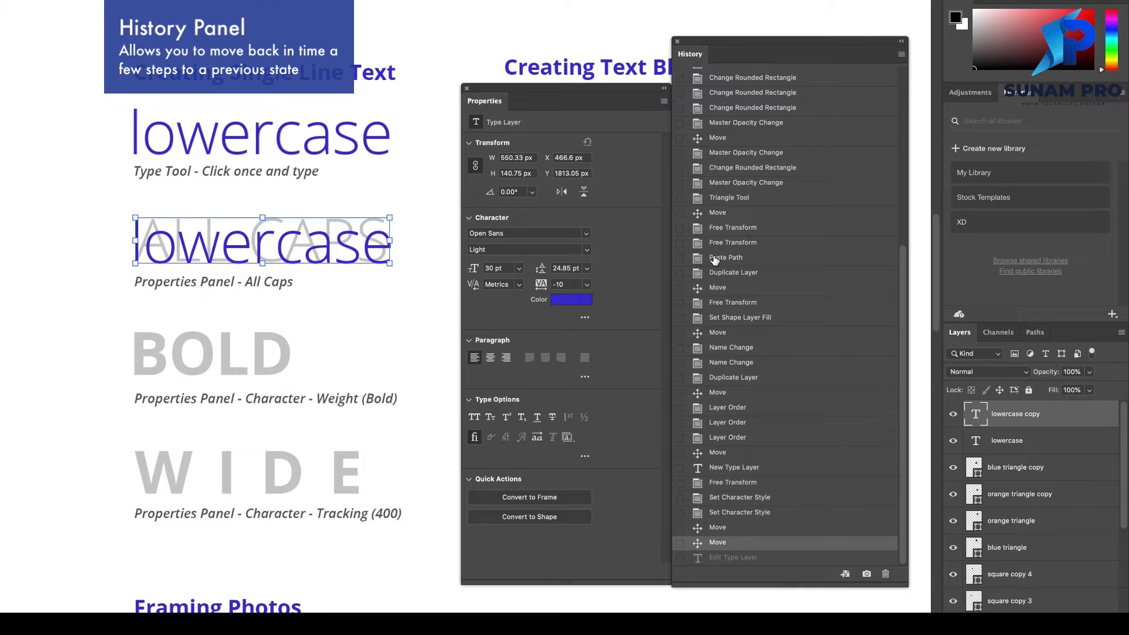
left_click_drag(703, 47, 1070, 100)
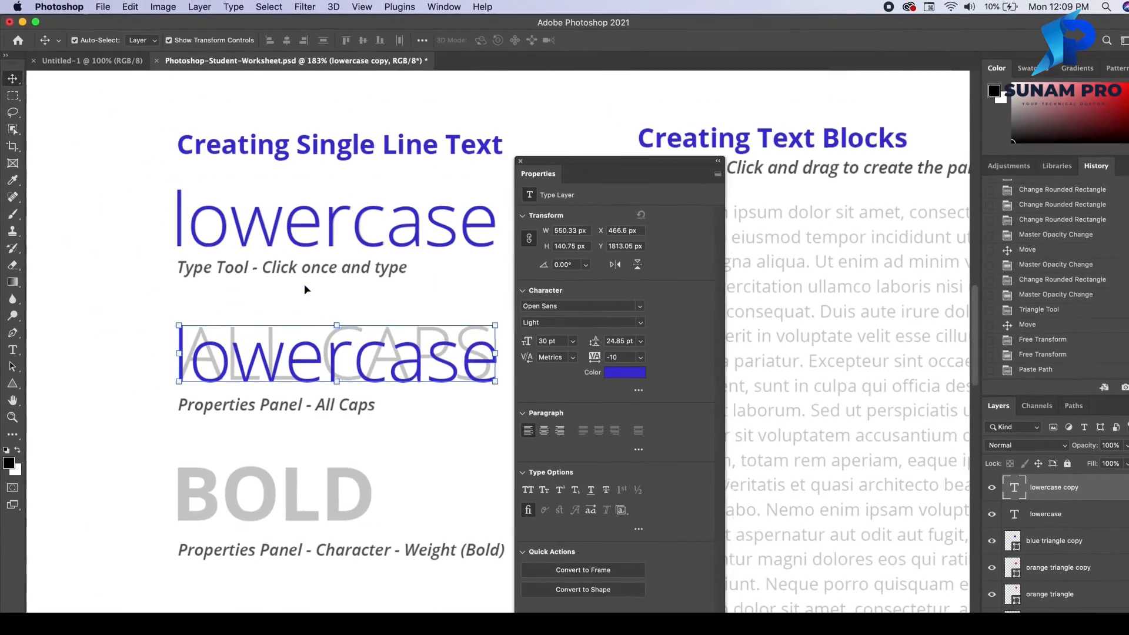
- Apply All Caps to the duplicated lowercase text on the ALL CAPS sample and replace its wording with "ALL CAPS"
key("super+plus")
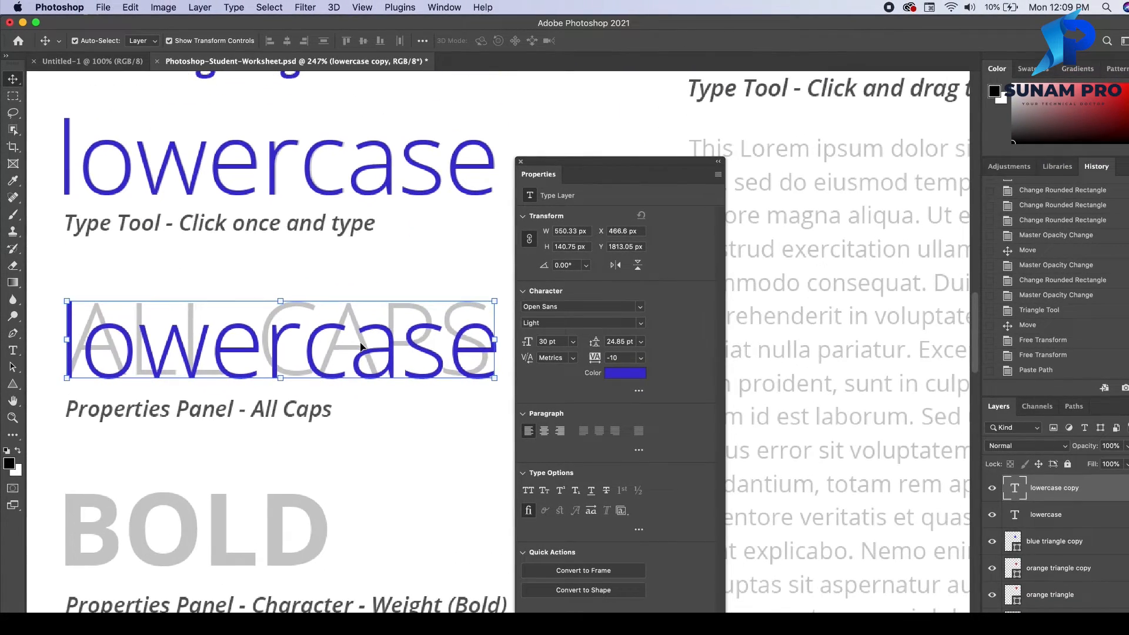
left_click(528, 492)
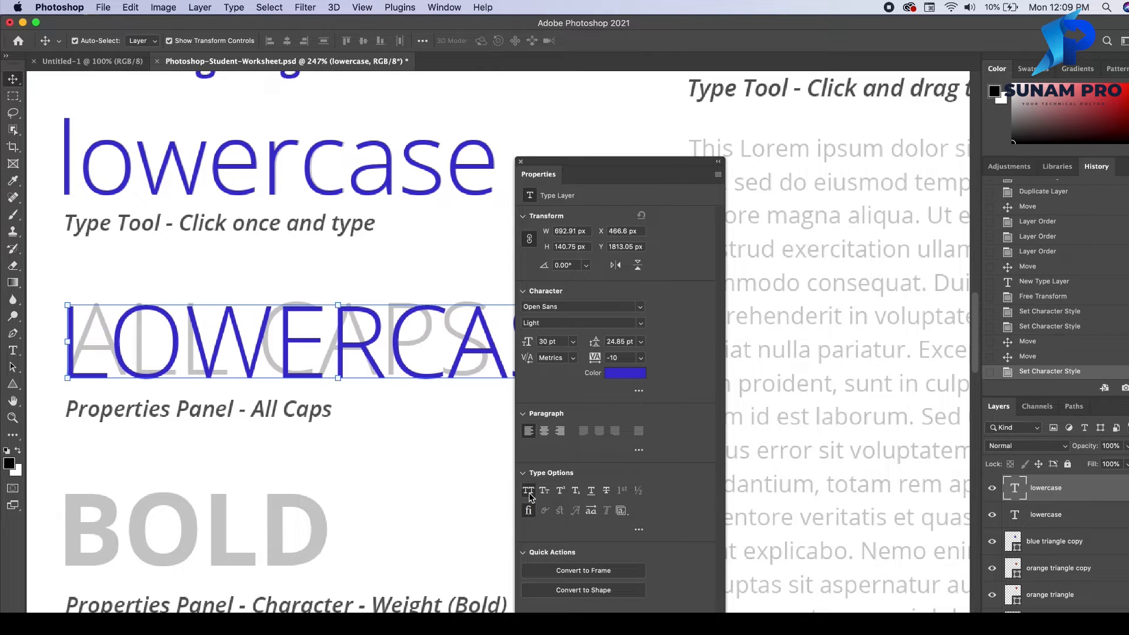
left_click_drag(573, 162, 729, 154)
double_click(426, 326)
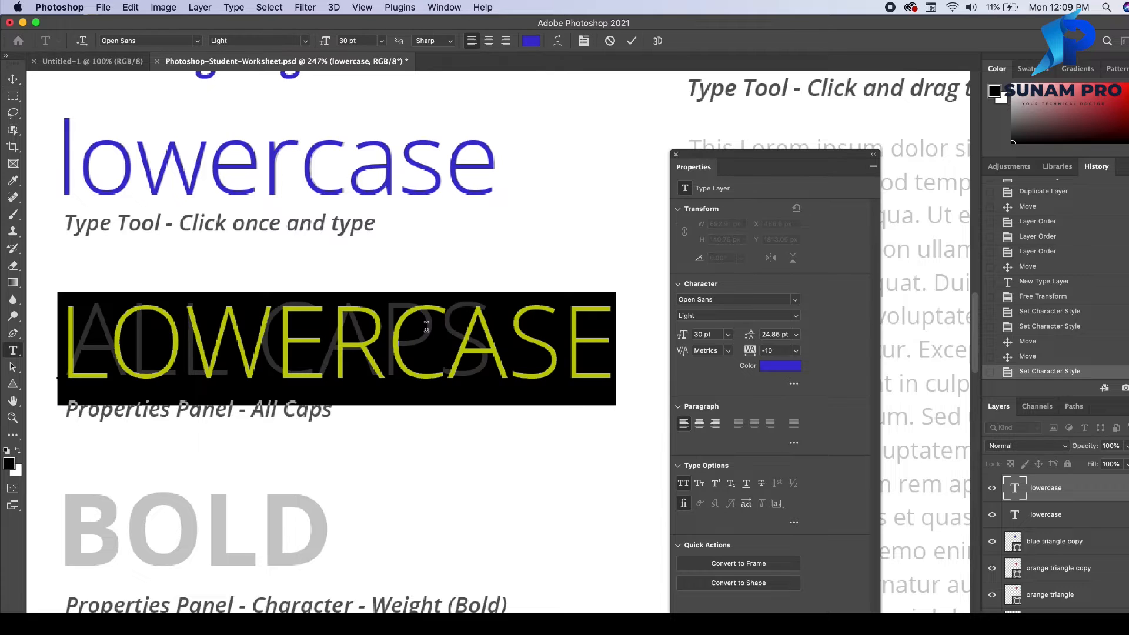
type("ALL CAPS")
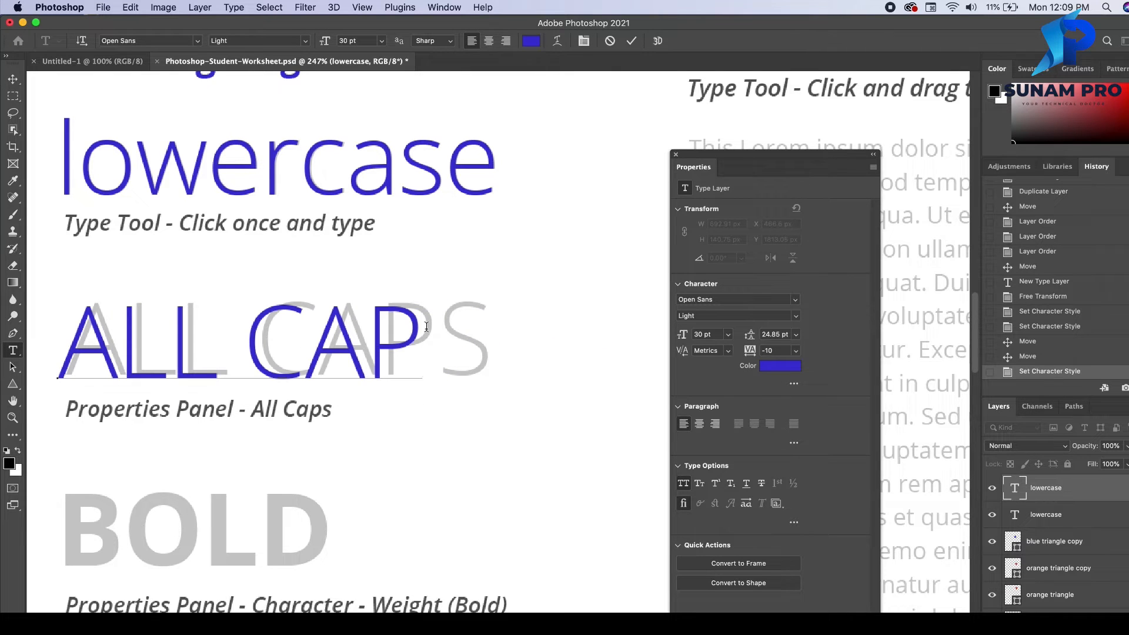
- Retype the wording as lowercase "all caps" and toggle the All Caps option off and on, leaving it on
left_click(683, 483)
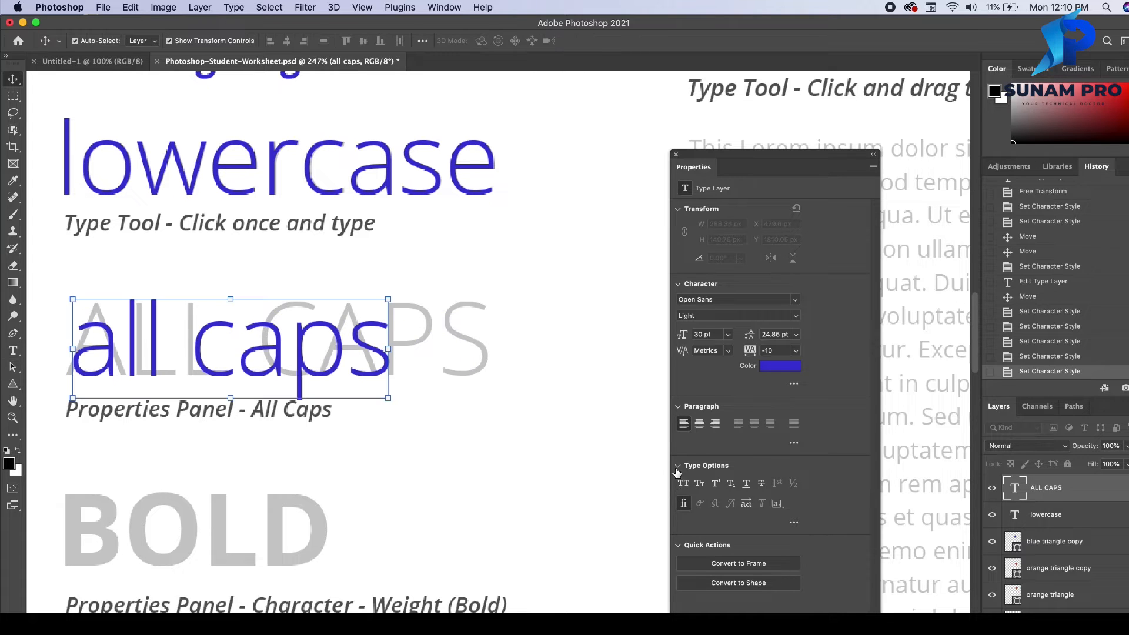
left_click(684, 484)
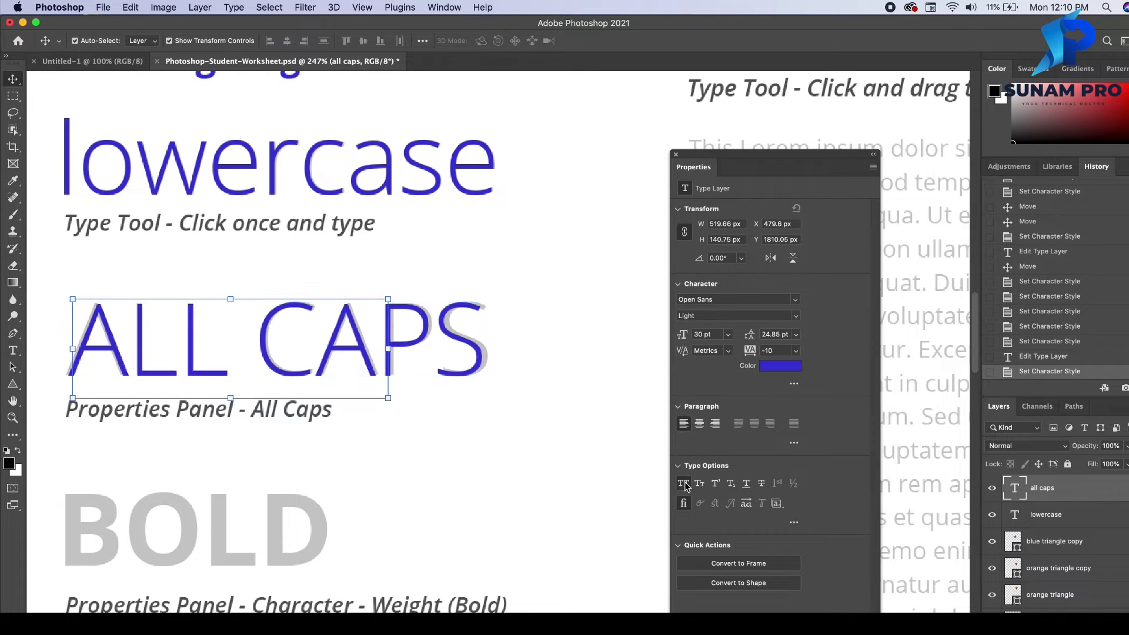
left_click(684, 484)
left_click(684, 484)
left_click(684, 484)
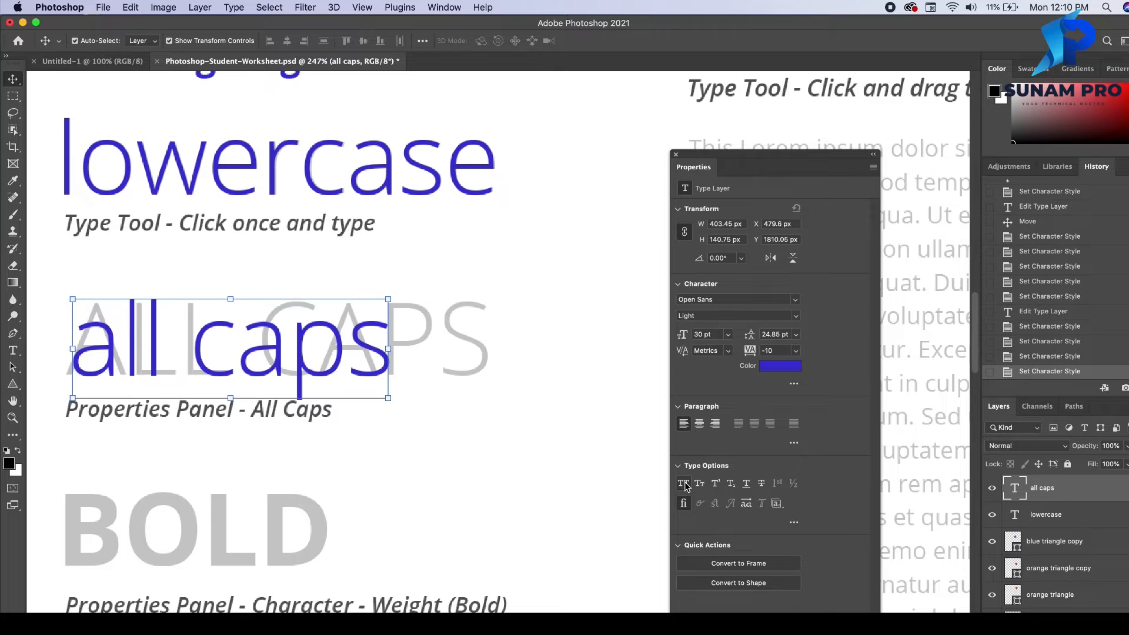
left_click(683, 484)
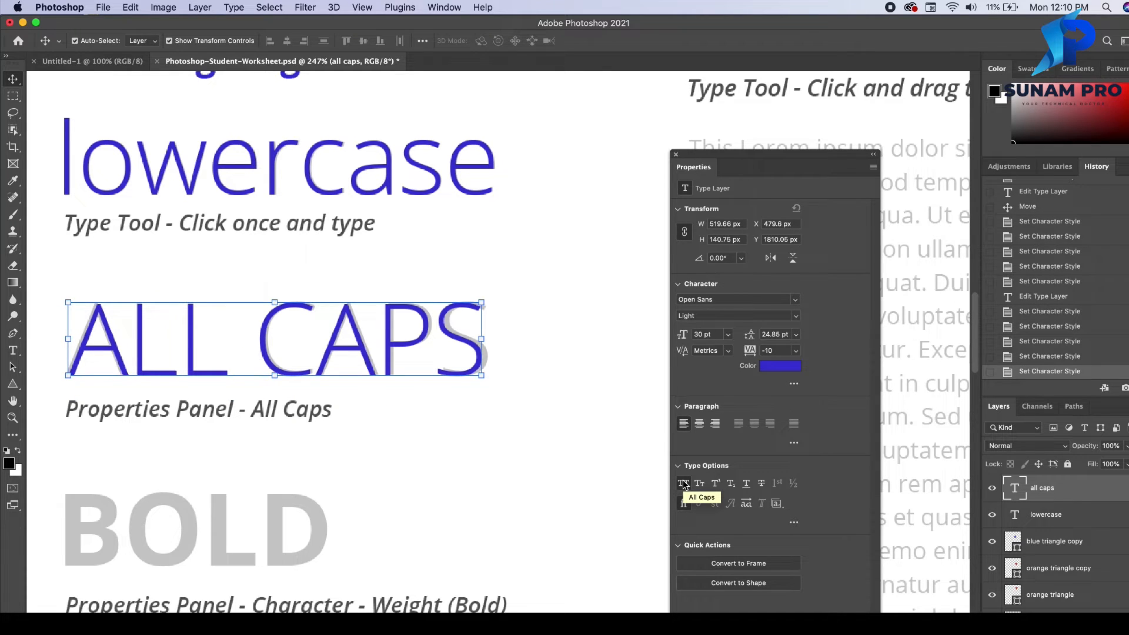
left_click(684, 484)
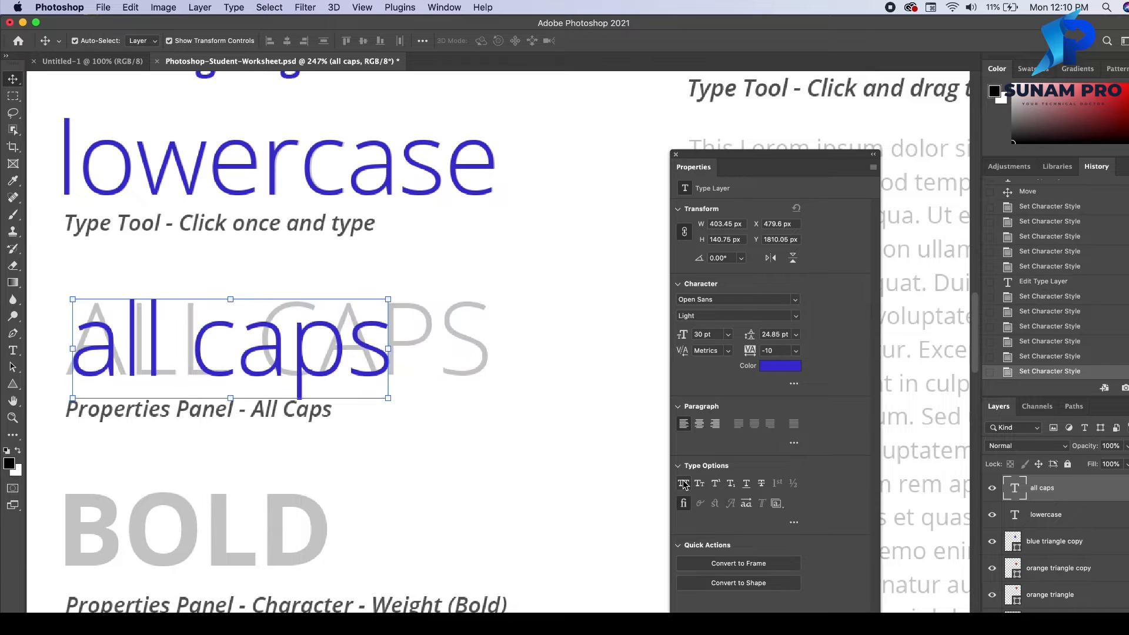
left_click(684, 484)
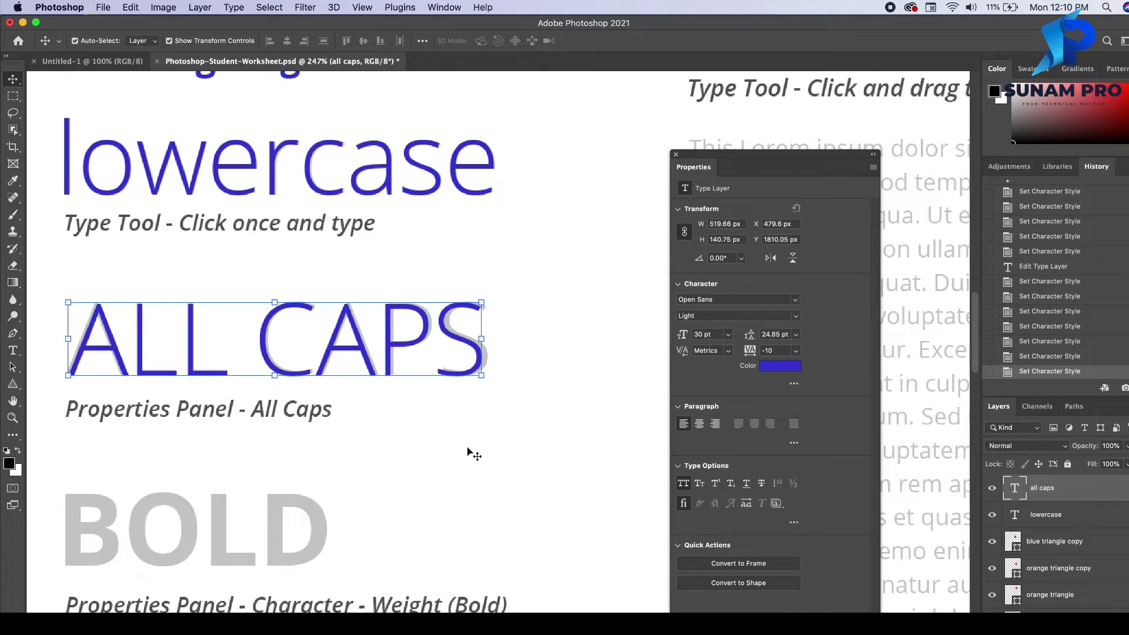
- Duplicate the ALL CAPS text down onto the BOLD sample and replace the copy's wording with "BOLD"
scroll(471, 454, "down", 5)
scroll(471, 454, "left", 3)
scroll(471, 454, "down", 1)
scroll(471, 454, "left", 1)
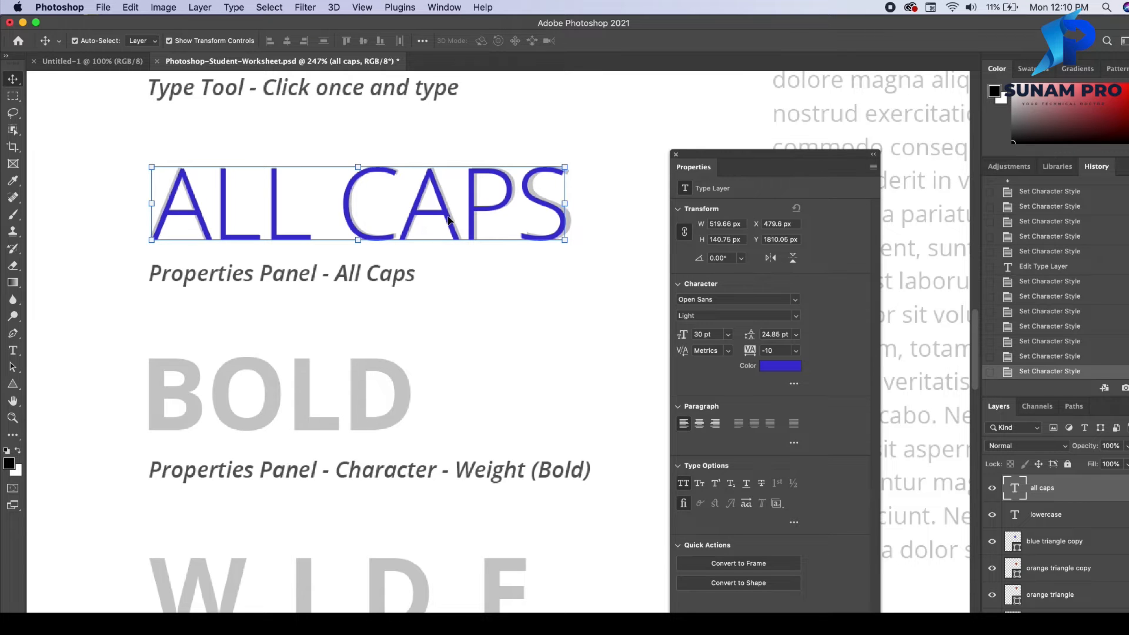
left_click_drag(448, 220, 444, 408)
double_click(451, 402)
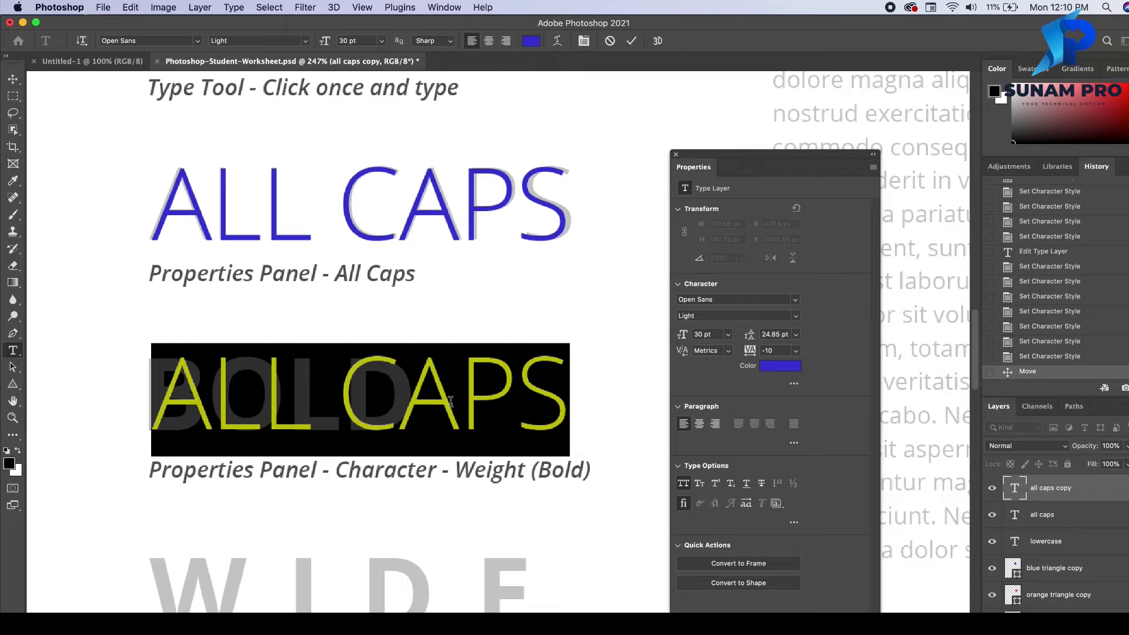
type("BOLD")
- Set the font style of the new BOLD text to Bold
double_click(362, 385)
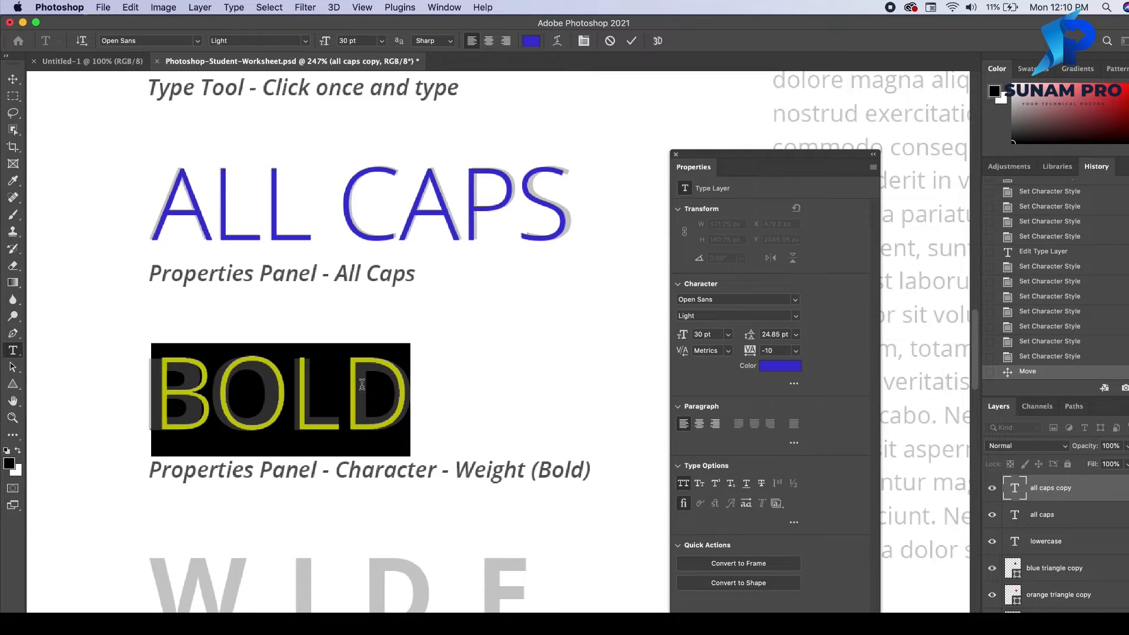
left_click(797, 321)
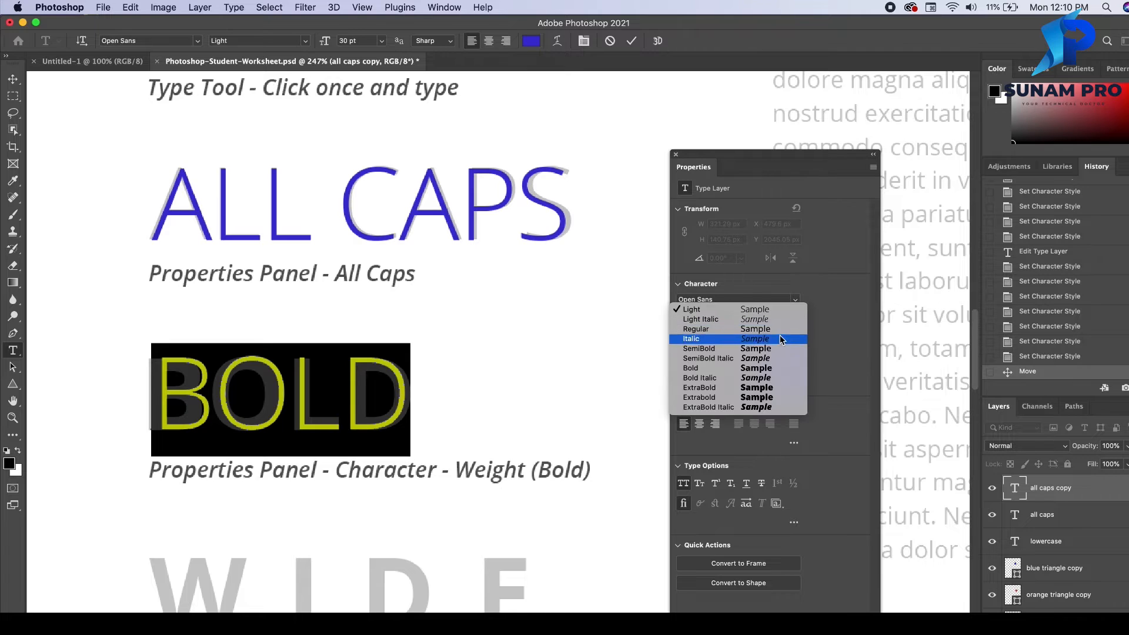
left_click(758, 366)
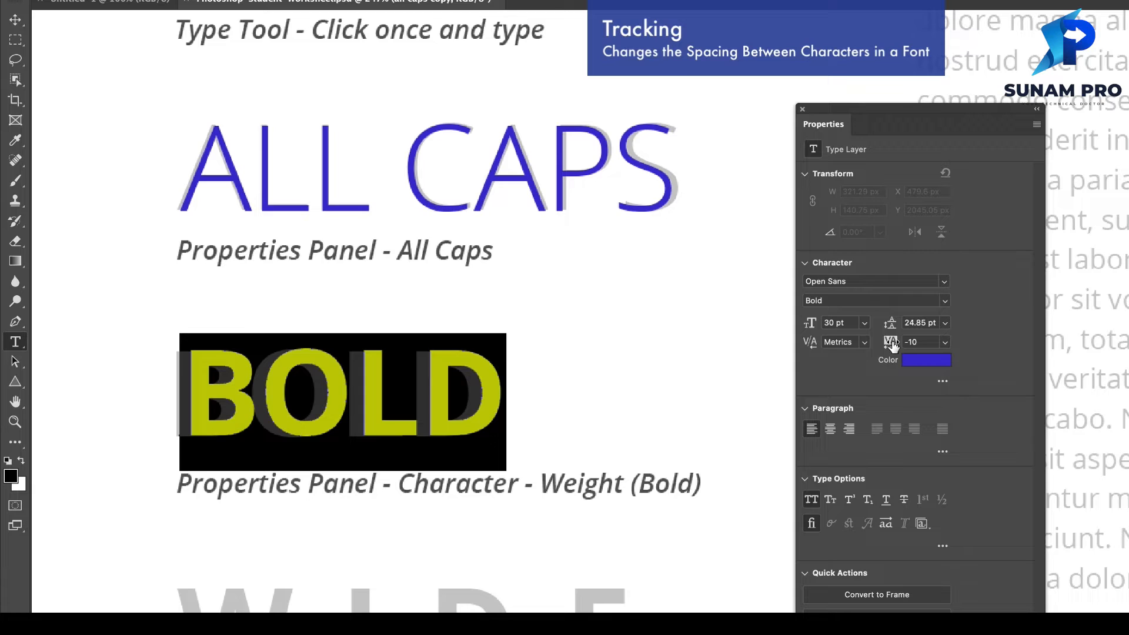
- Try the tracking presets 0, -50, -100, -75 and 200 on the selected BOLD text
left_click(945, 344)
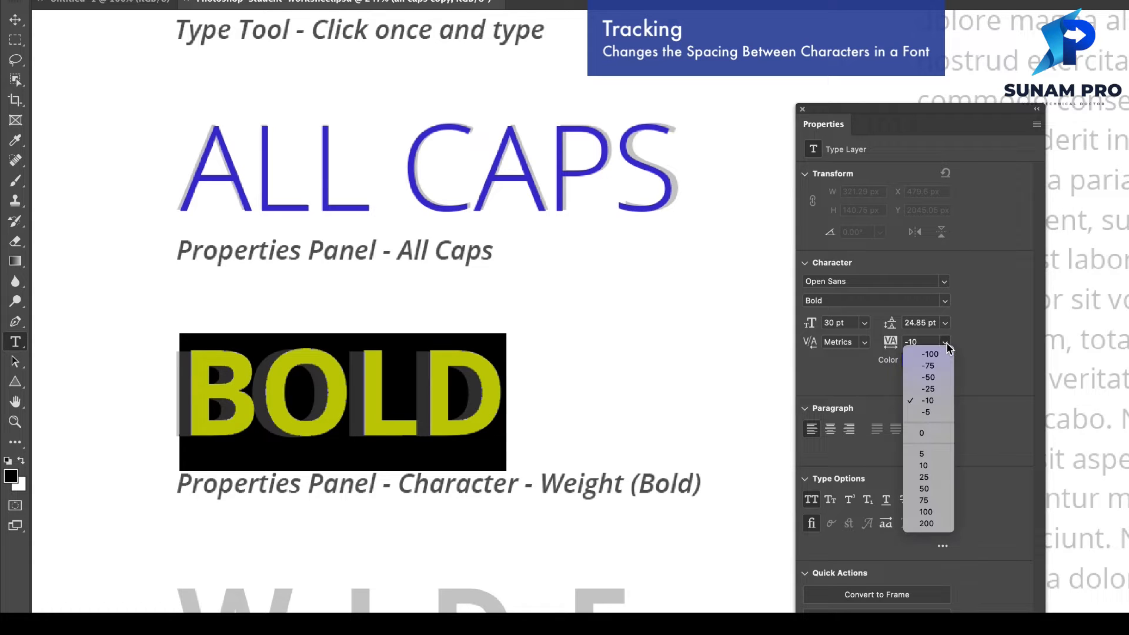
left_click(923, 433)
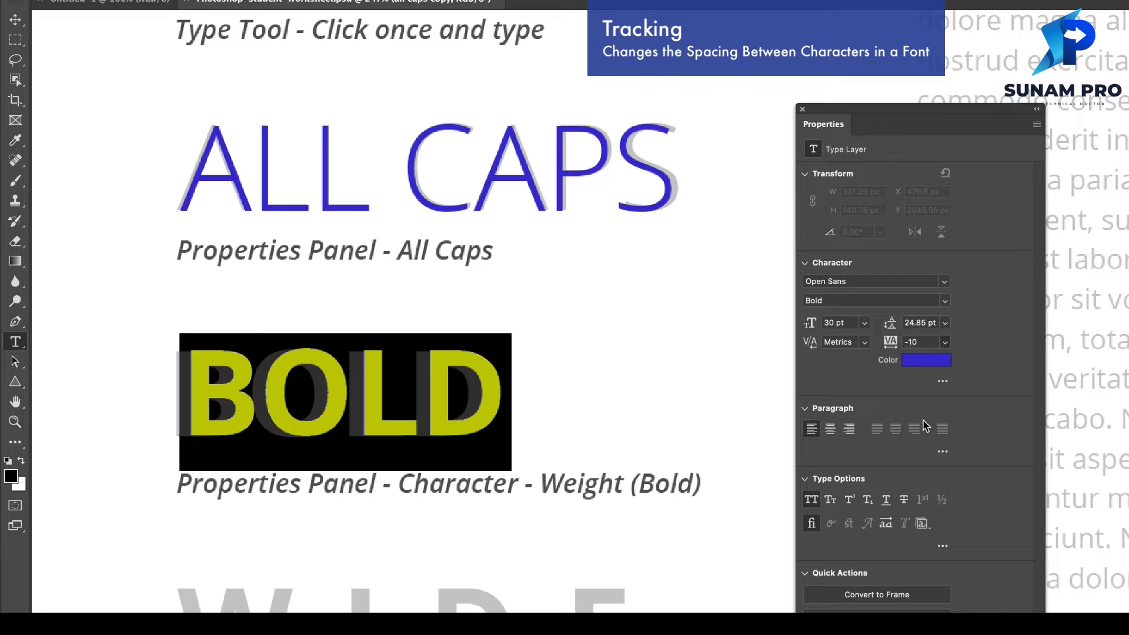
left_click(946, 345)
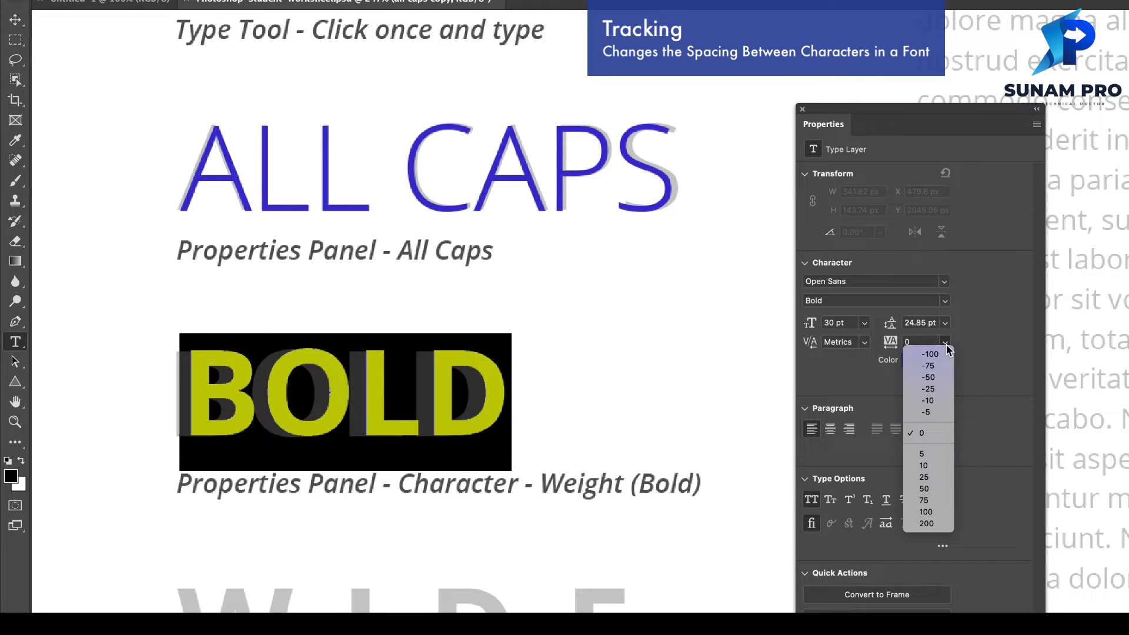
left_click(941, 379)
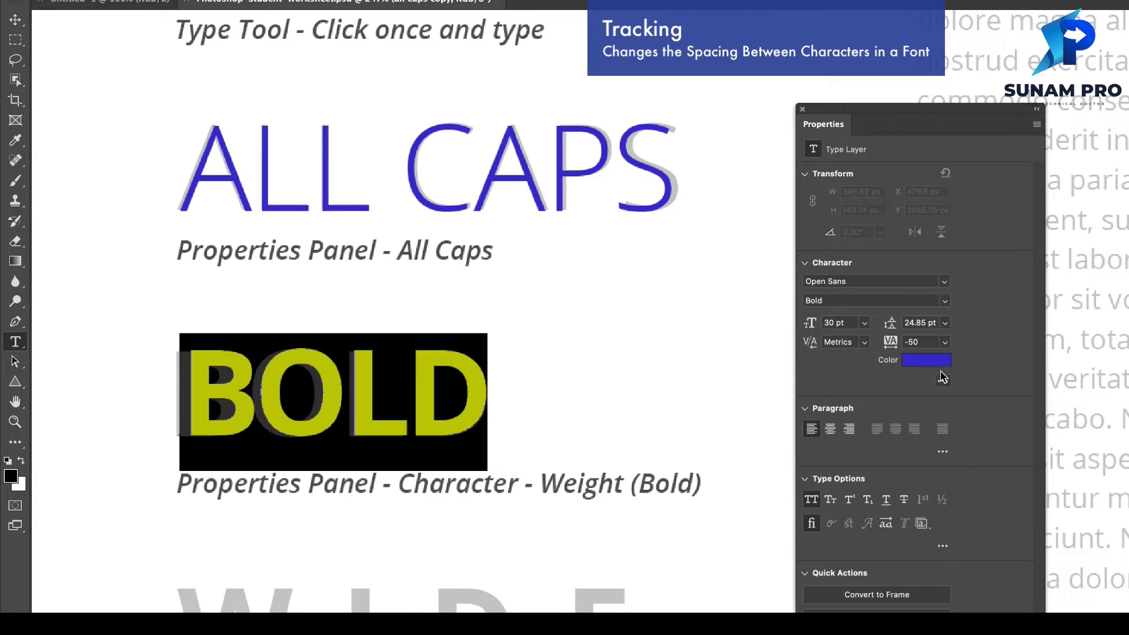
left_click(945, 343)
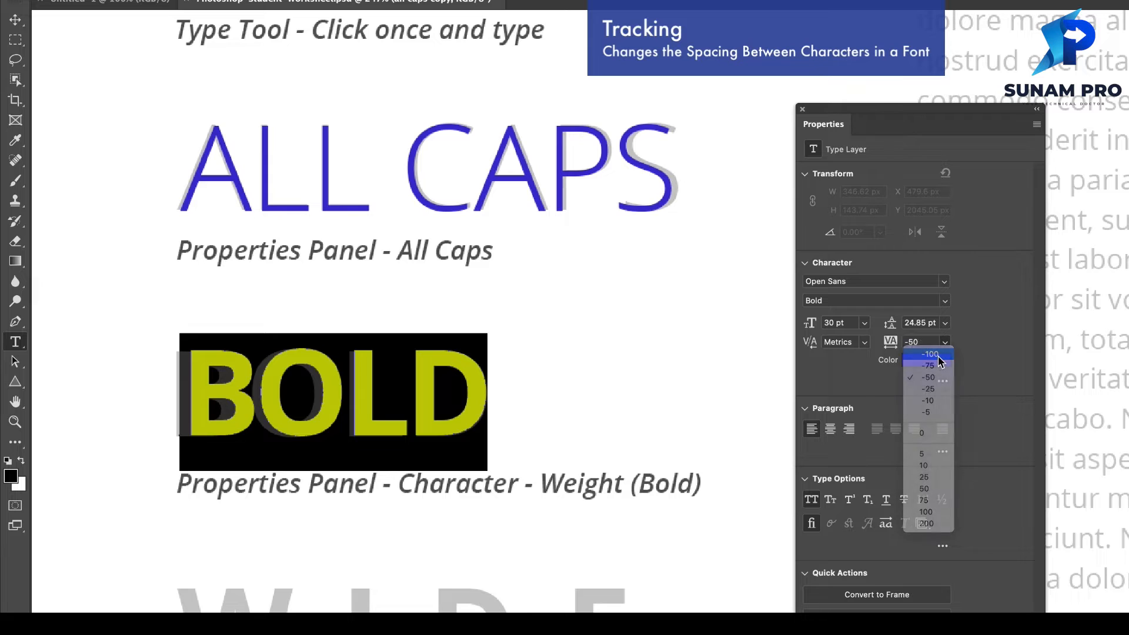
left_click(938, 355)
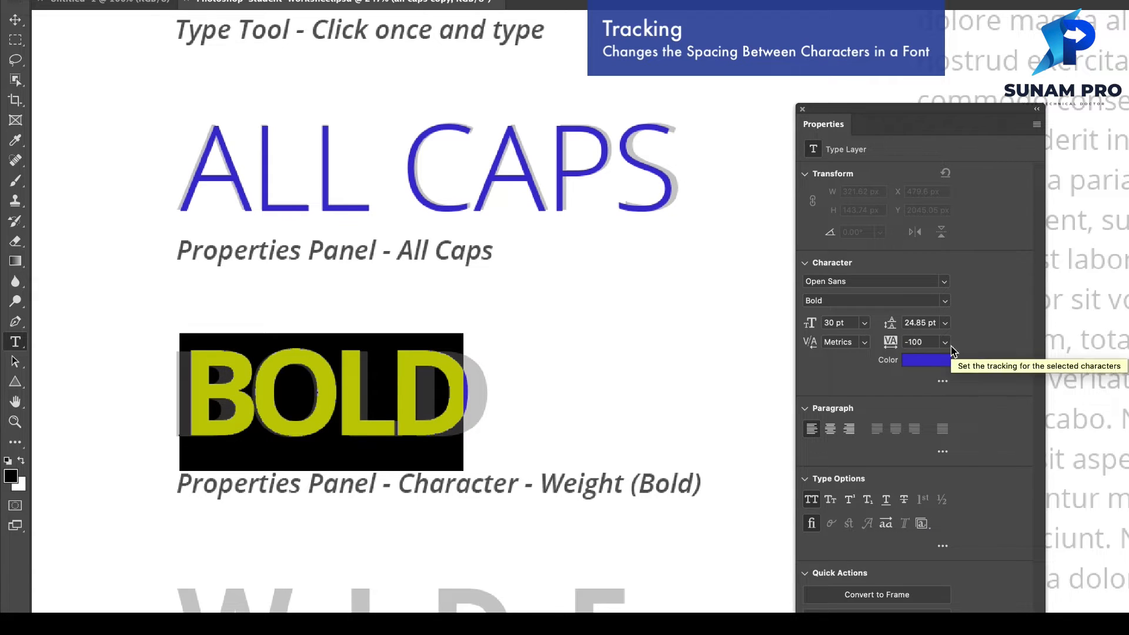
left_click(944, 342)
left_click(939, 366)
left_click(945, 342)
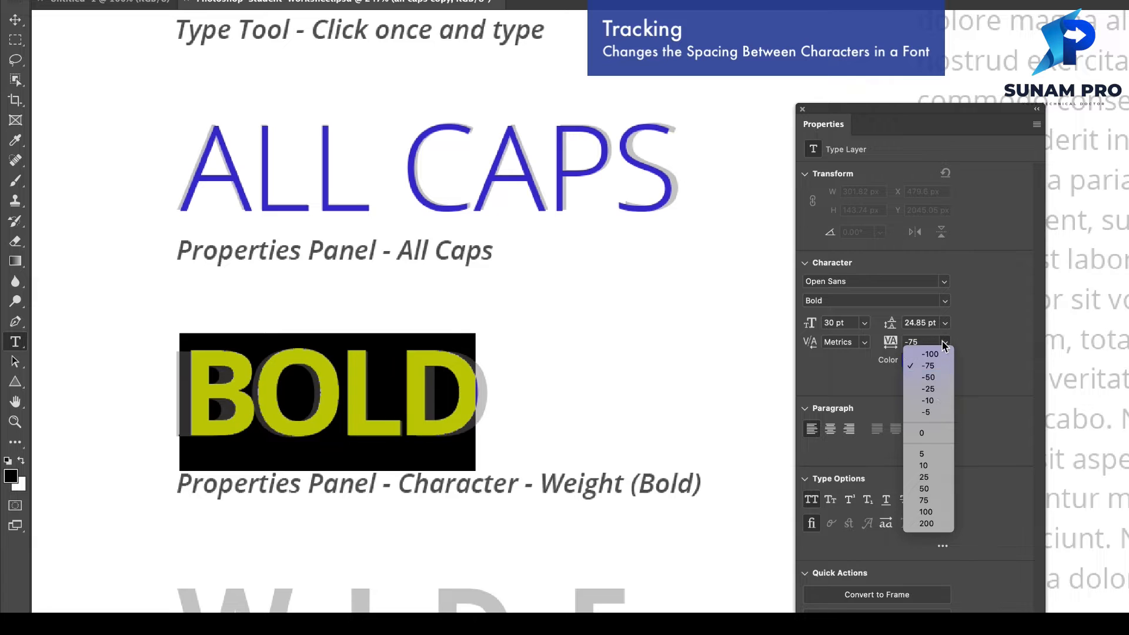
left_click(921, 524)
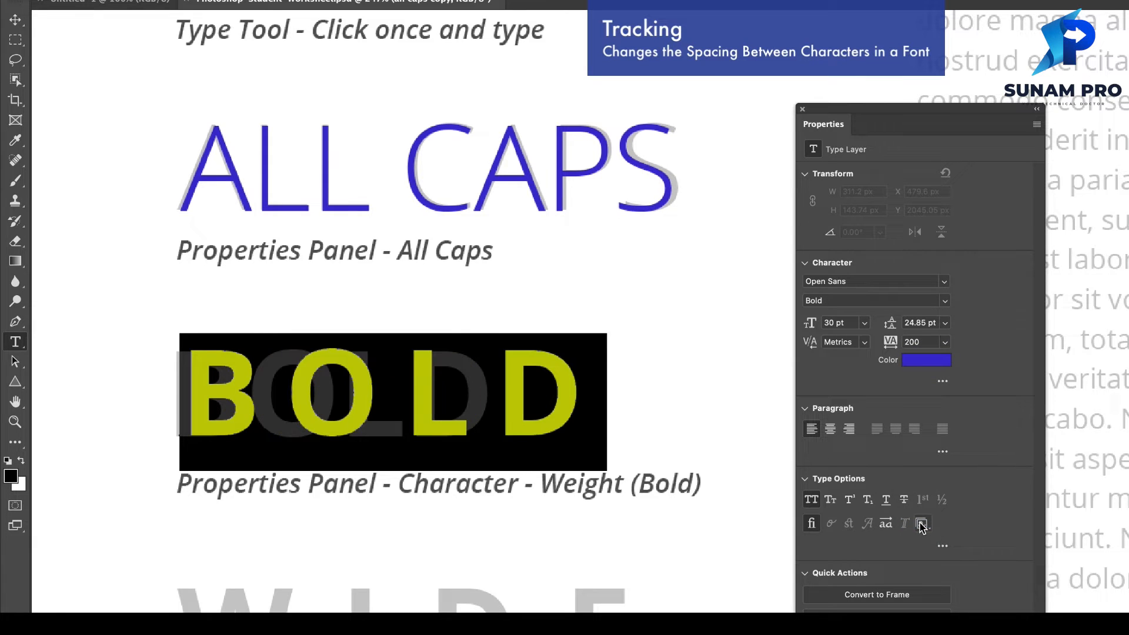
- Set the tracking of the BOLD text to 800
left_click(928, 340)
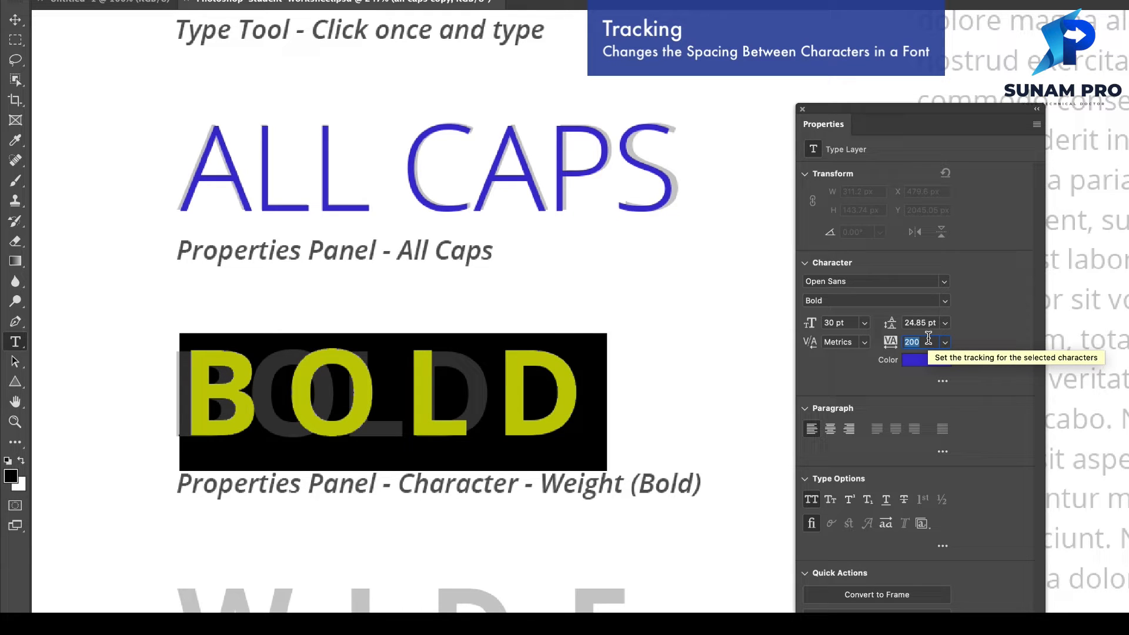
type("8")
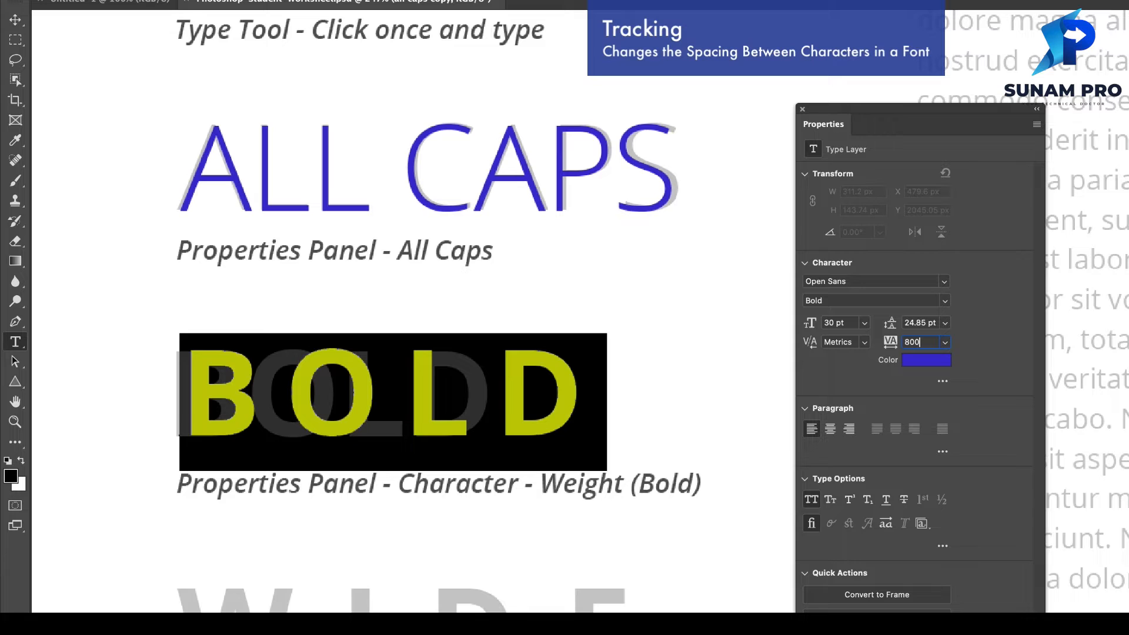
key("Return")
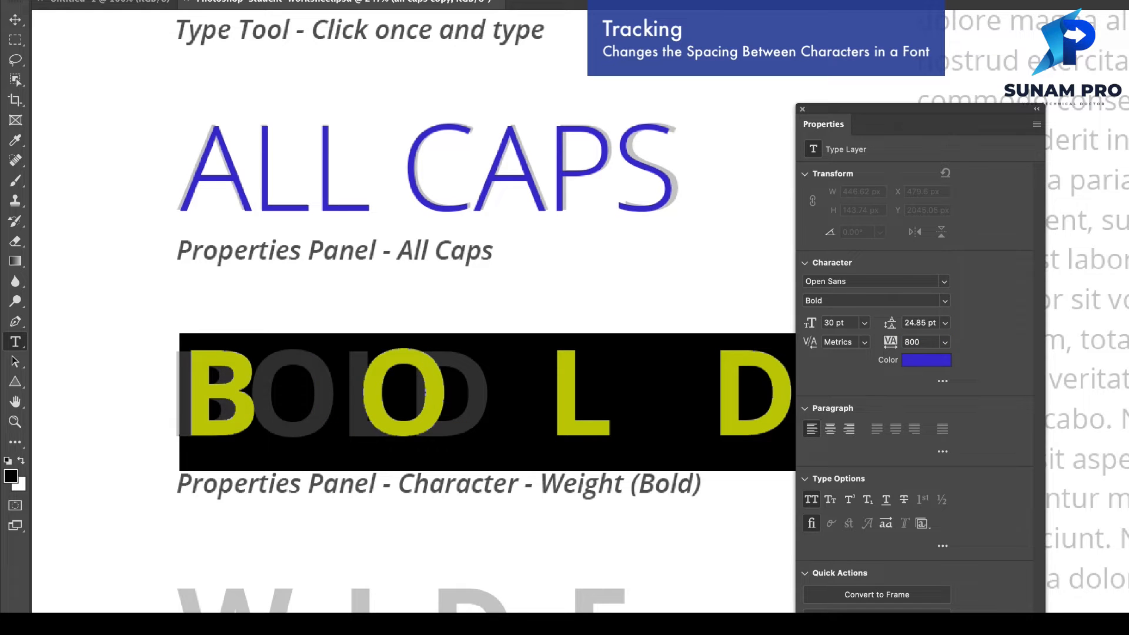
- Try the tracking presets -100 and -75 on the BOLD text and deselect it
left_click(944, 343)
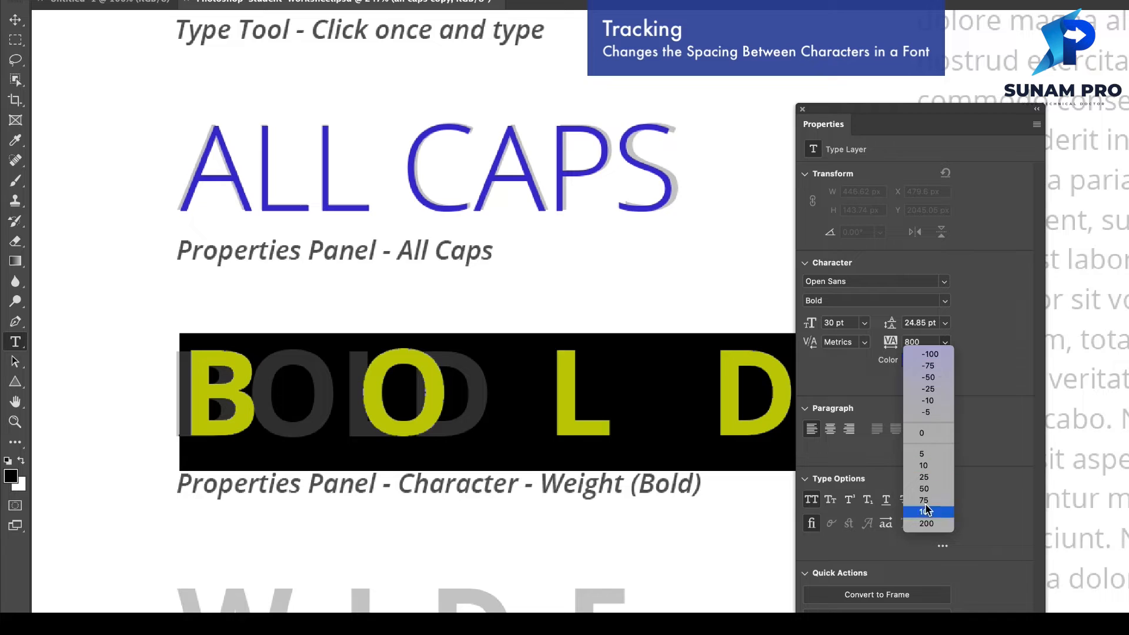
left_click(972, 344)
left_click(924, 342)
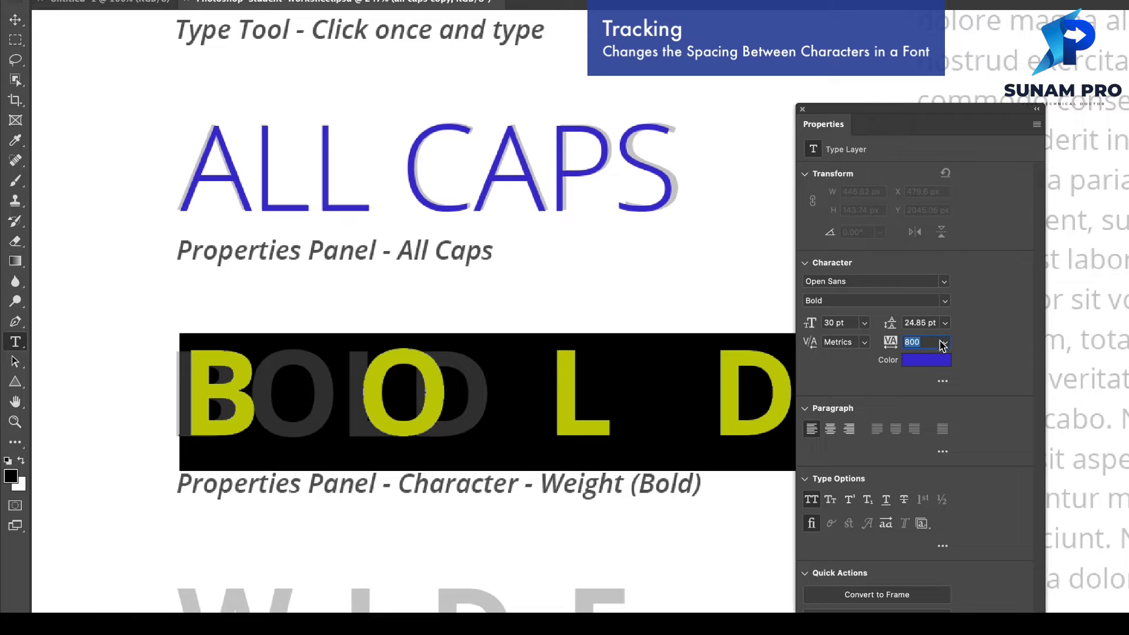
left_click(945, 342)
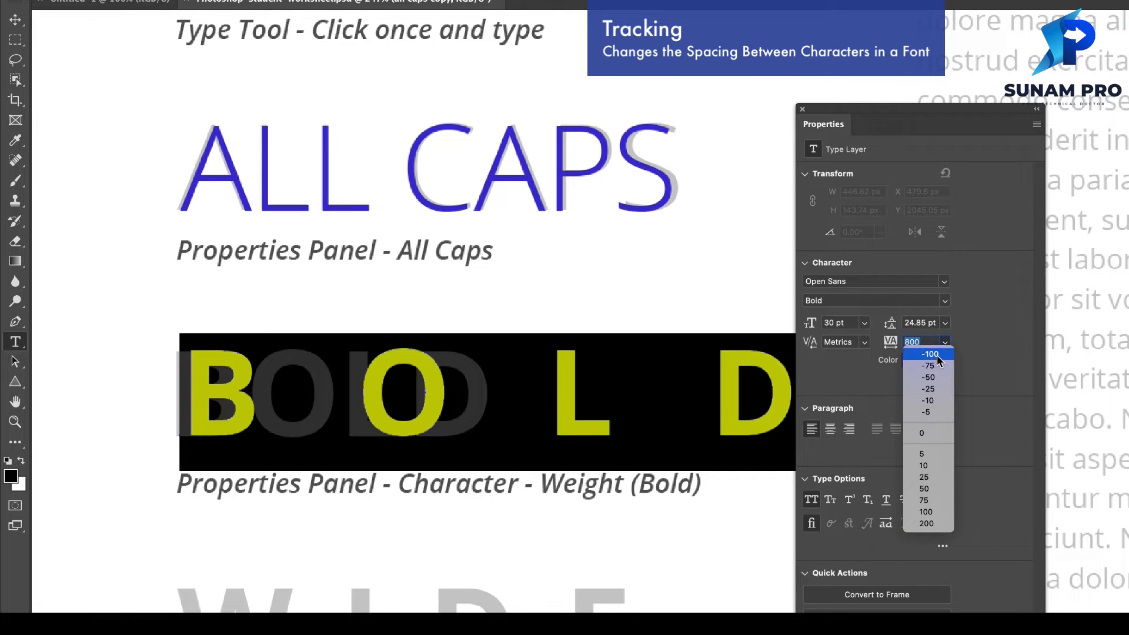
left_click(937, 356)
left_click(945, 342)
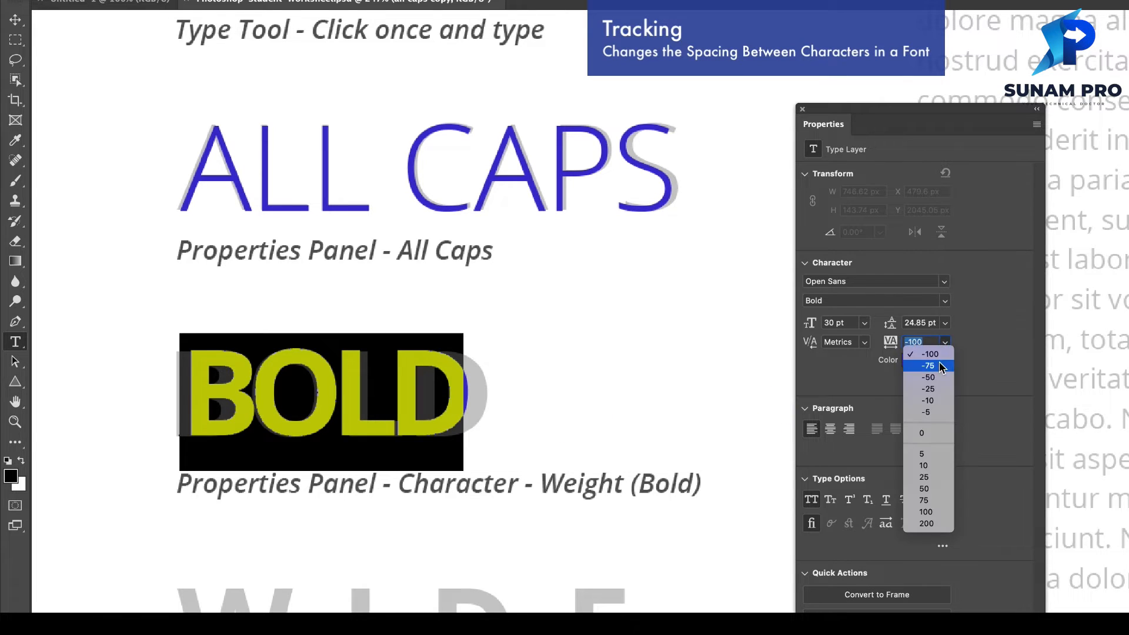
left_click(940, 365)
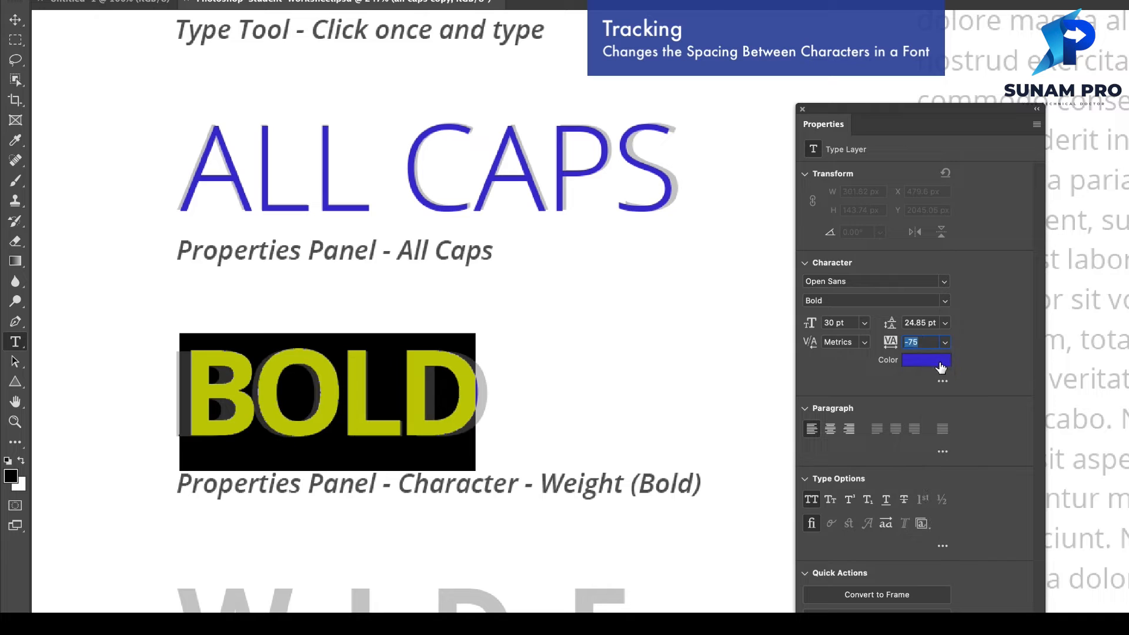
left_click(14, 22)
left_click(86, 463)
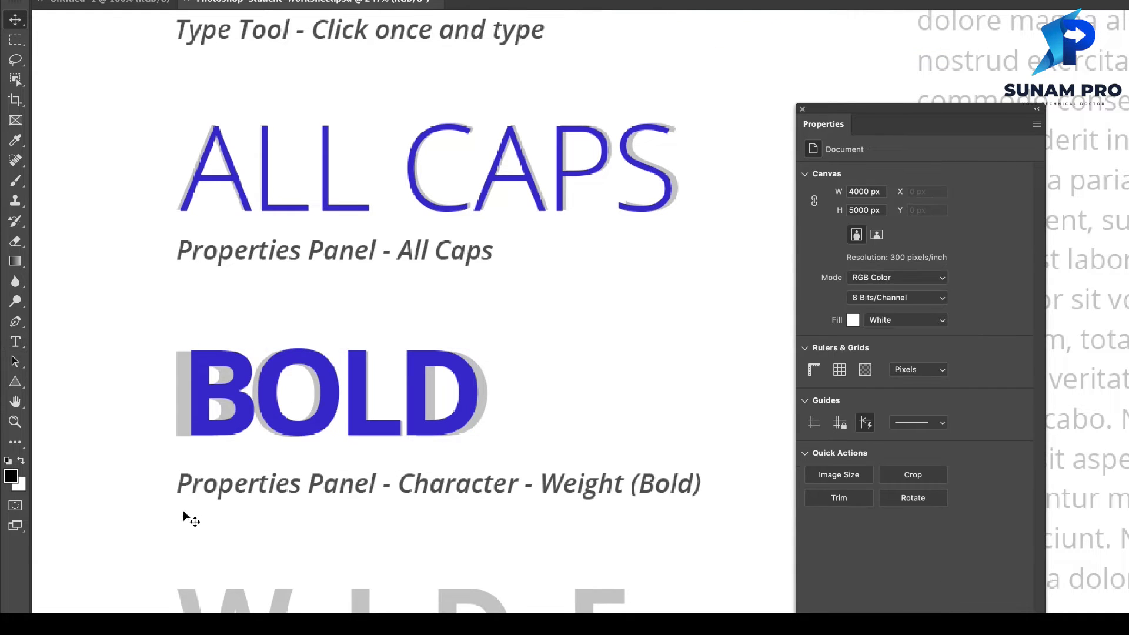
- Set the BOLD text's tracking to -25 and line the text up with the gray BOLD sample
left_click_drag(257, 393, 246, 390)
double_click(246, 390)
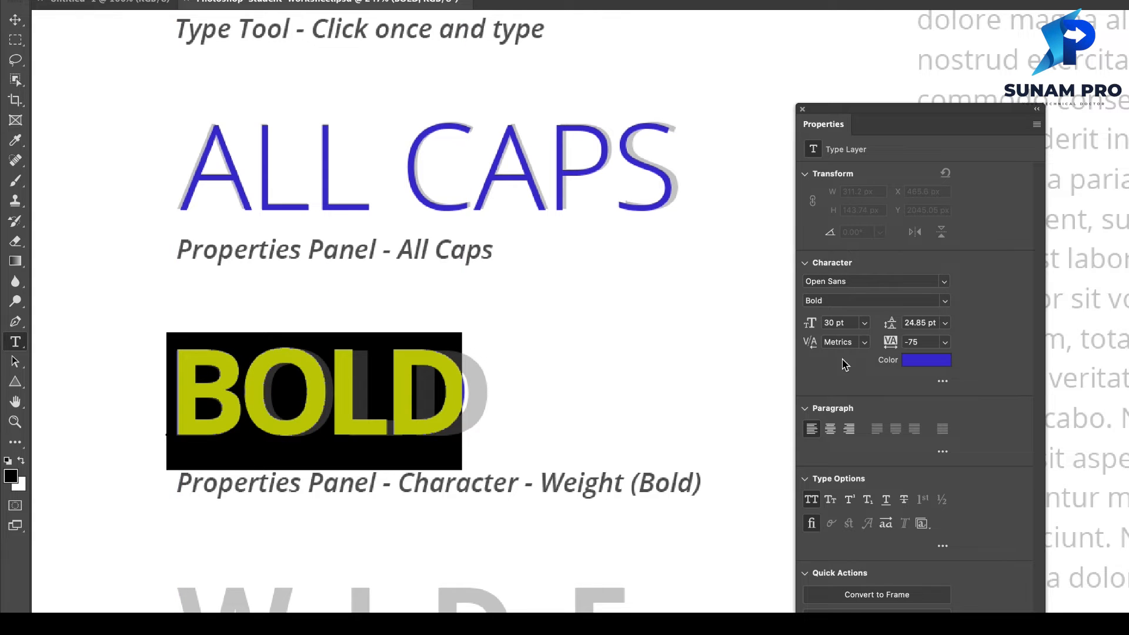
left_click(946, 343)
left_click(941, 389)
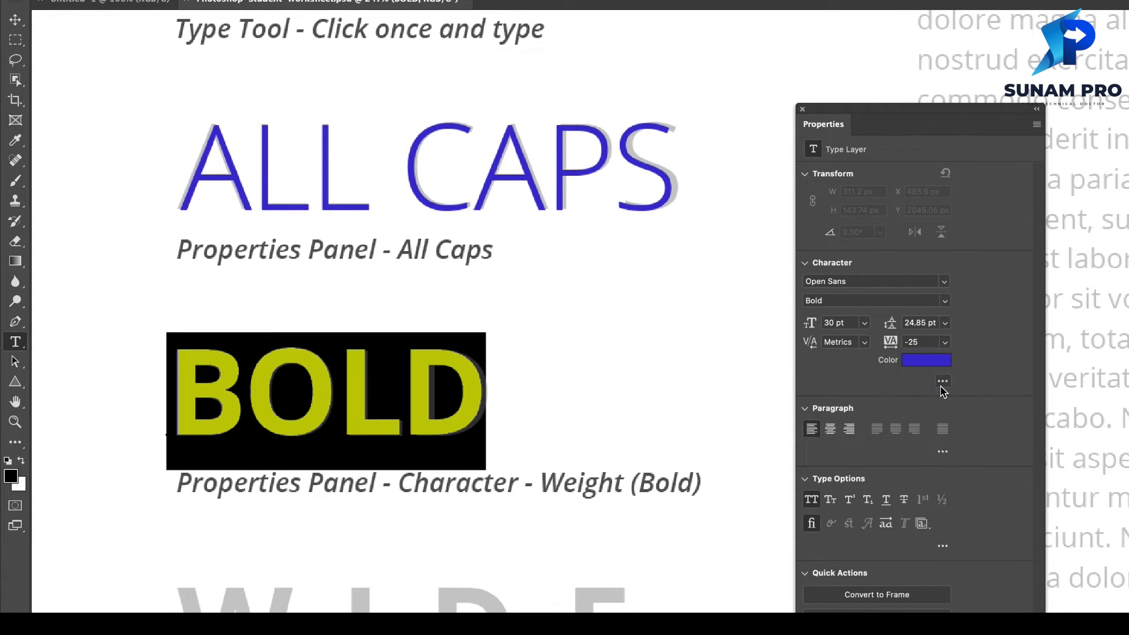
left_click(14, 22)
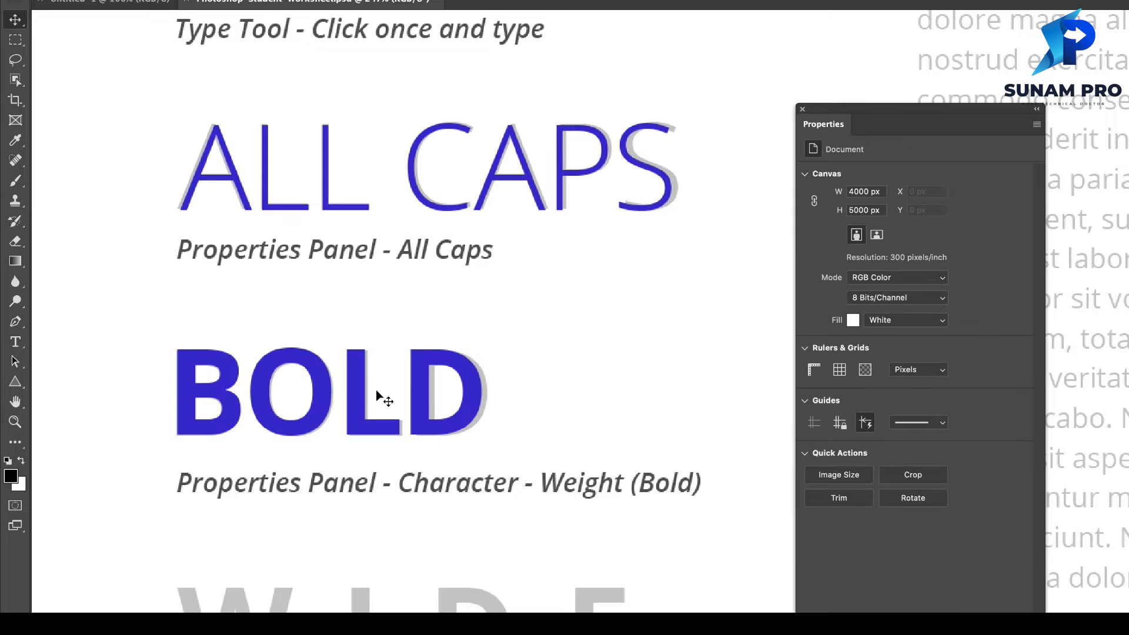
left_click_drag(423, 386, 425, 387)
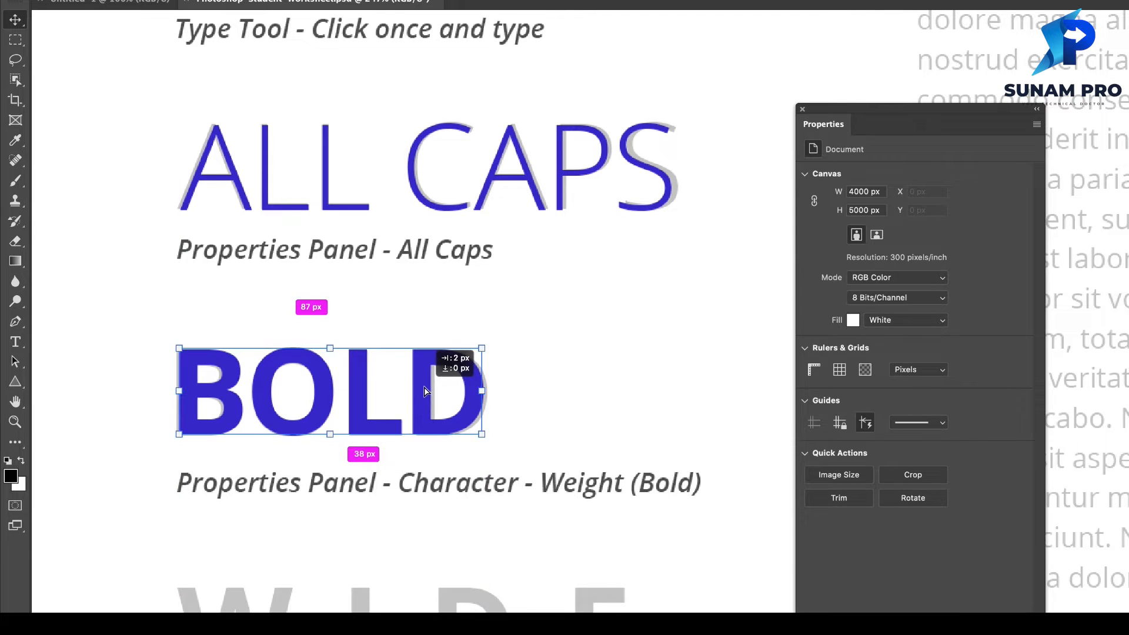
- Duplicate the BOLD text straight down onto the WIDE sample and replace the copy's wording with "WIDE"
scroll(441, 415, "down", 5)
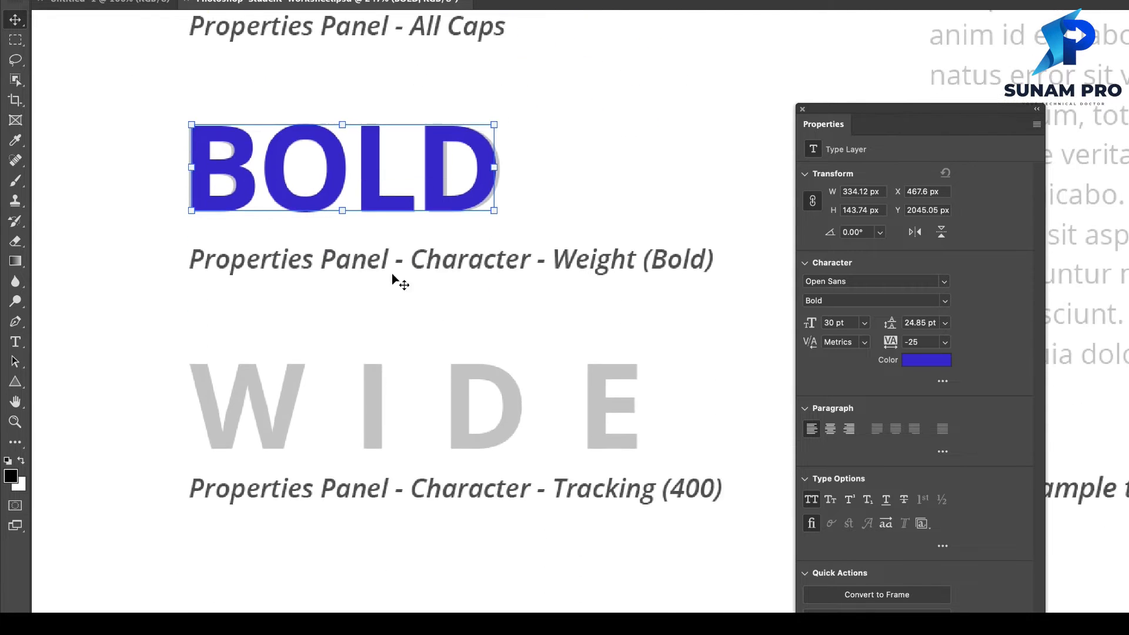
left_click_drag(375, 154, 403, 392, "alt+shift")
double_click(404, 390)
type("WIDE")
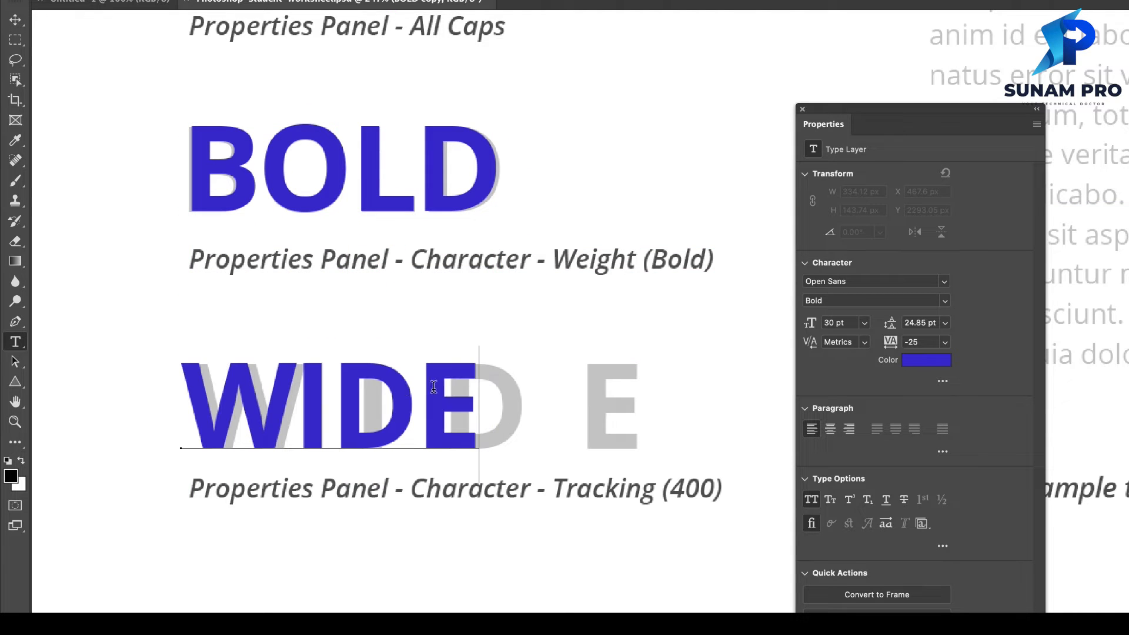
- Set the WIDE text's tracking to 400 and line the text up with the gray WIDE sample
double_click(399, 394)
left_click(945, 343)
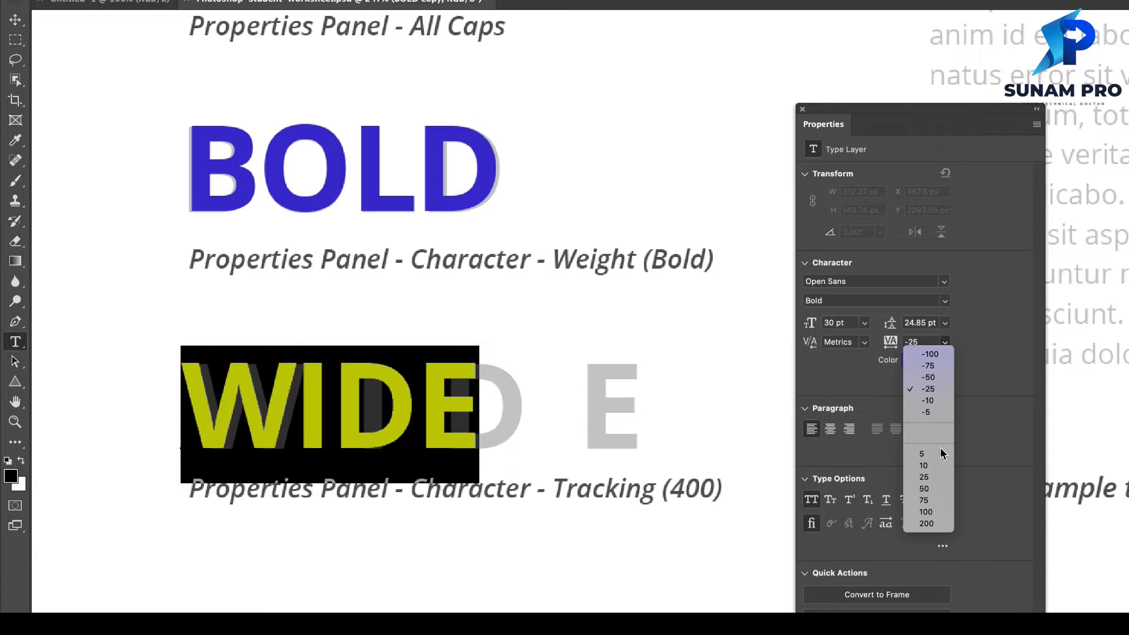
left_click(932, 512)
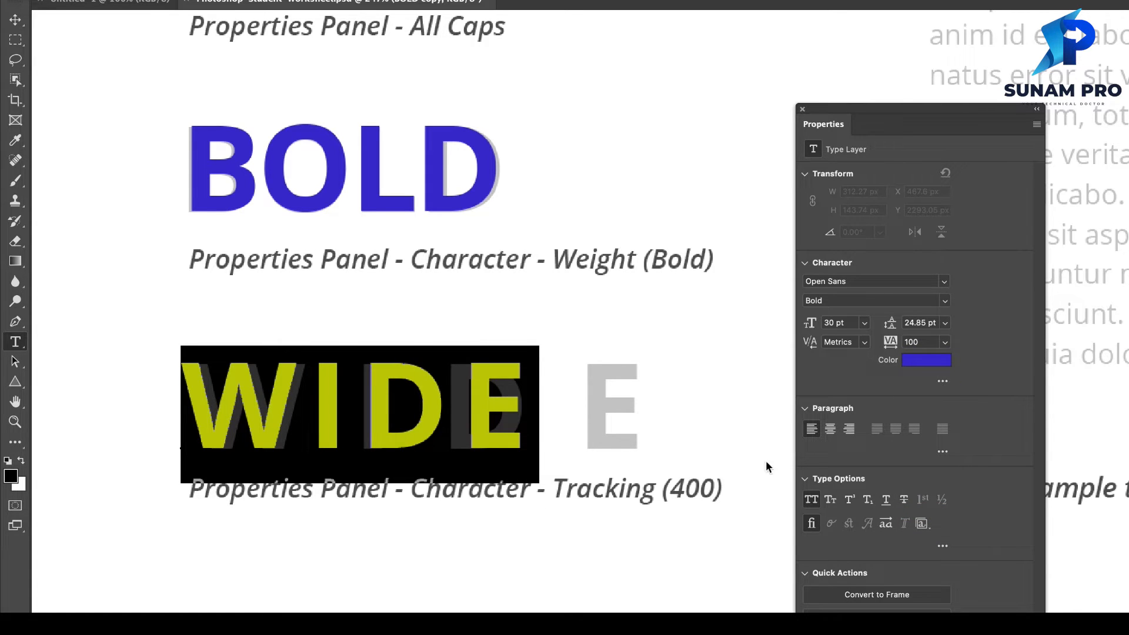
left_click(945, 343)
left_click(1009, 395)
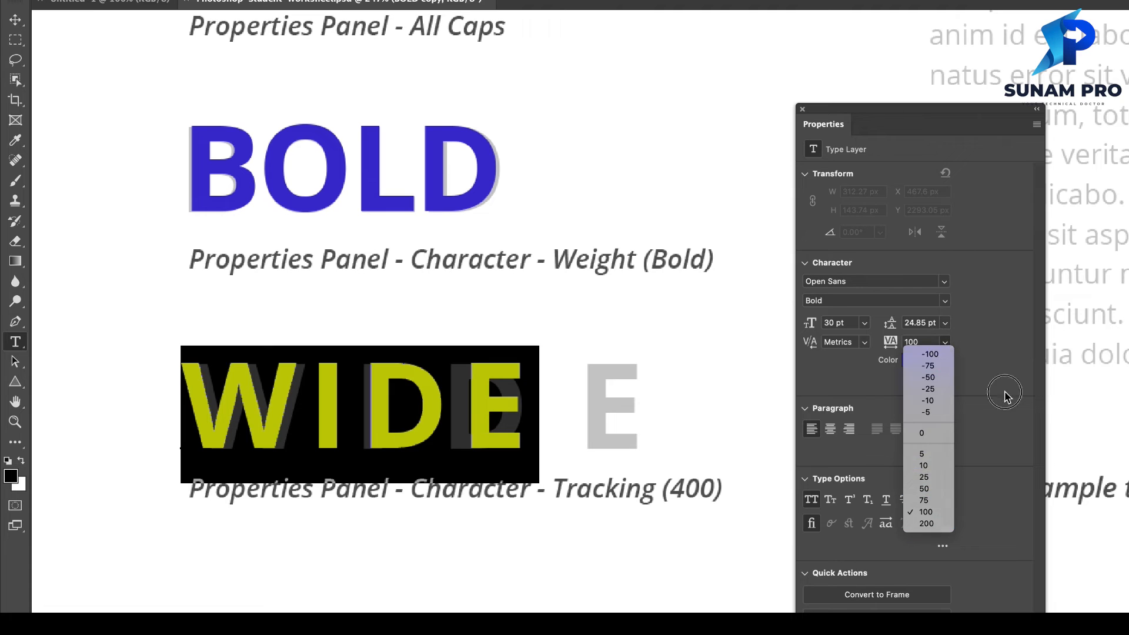
double_click(915, 342)
type("400")
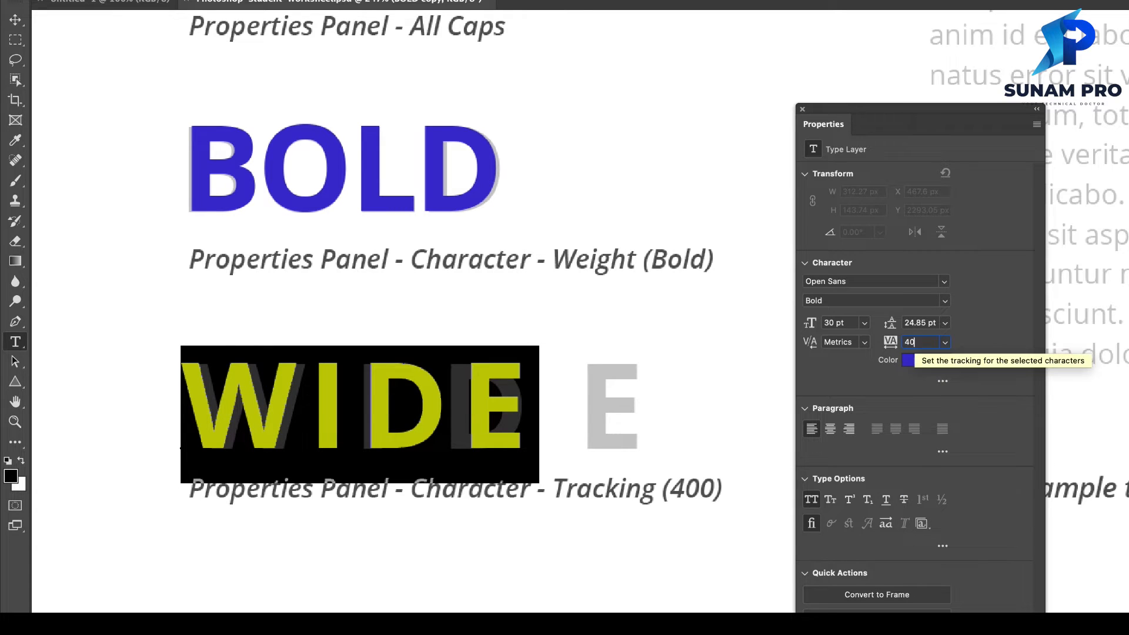
key("Return")
left_click(14, 20)
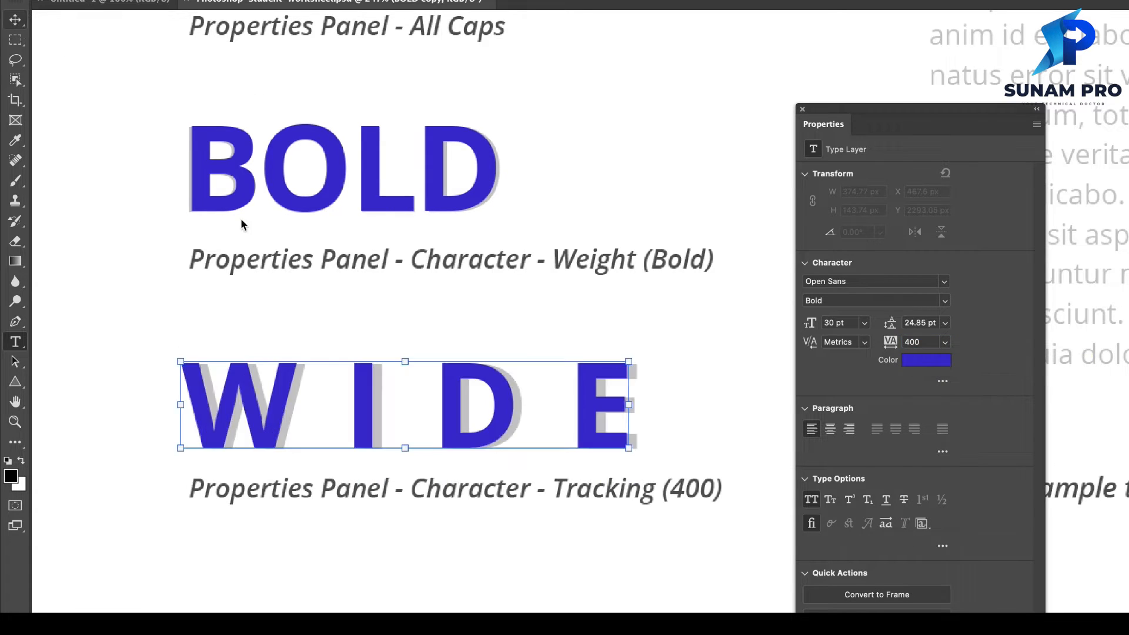
left_click_drag(295, 401, 301, 404)
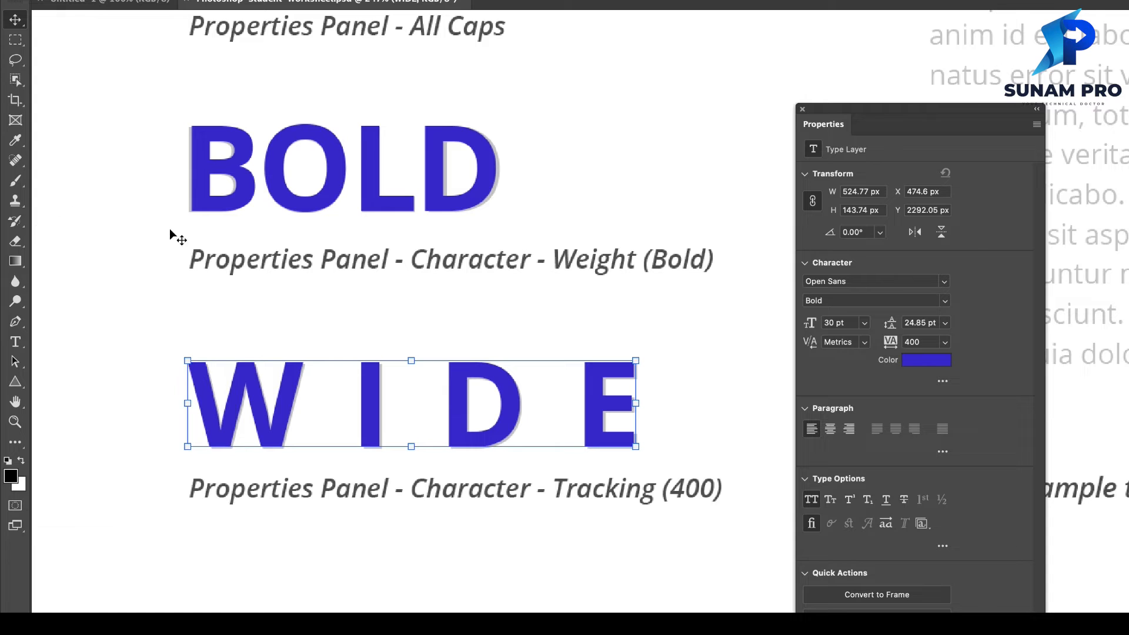
- Start a single-line text over the Creating Text Blocks sample paragraph, with All Caps turned off and tracking set to 0
scroll(414, 368, "down", 2)
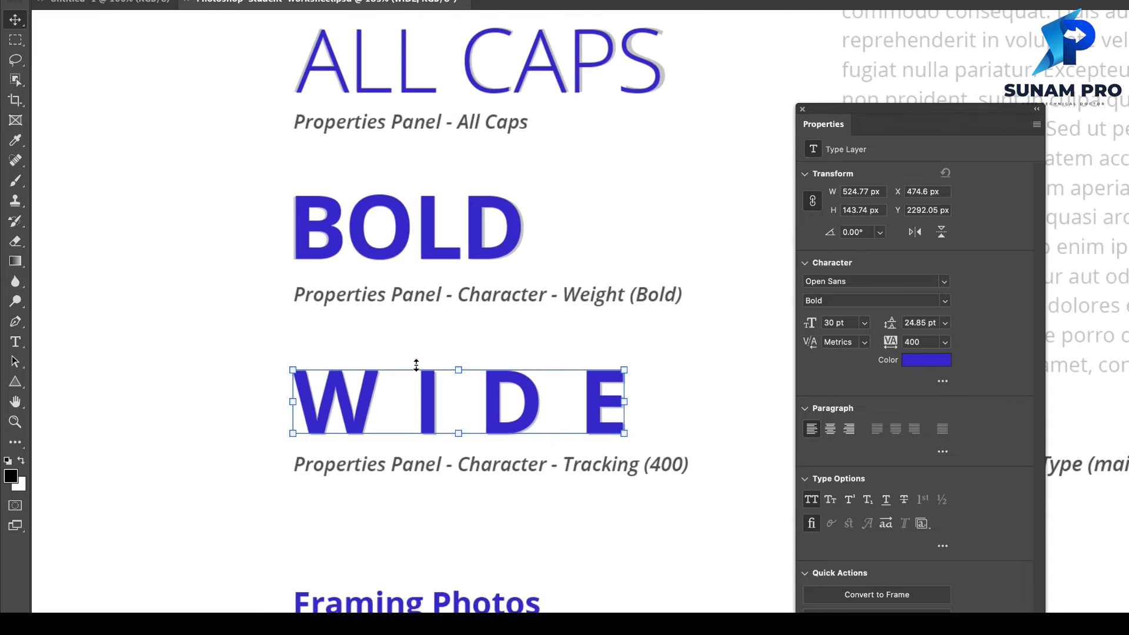
scroll(416, 359, "up", 5)
scroll(416, 359, "right", 8)
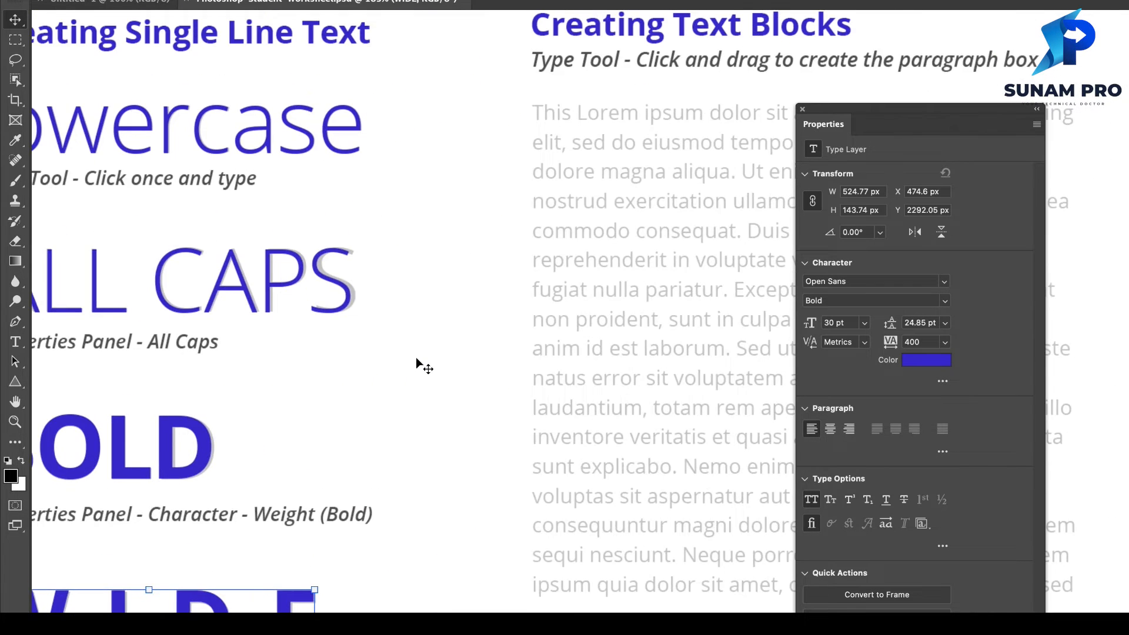
scroll(417, 362, "right", 5)
scroll(461, 264, "right", 6)
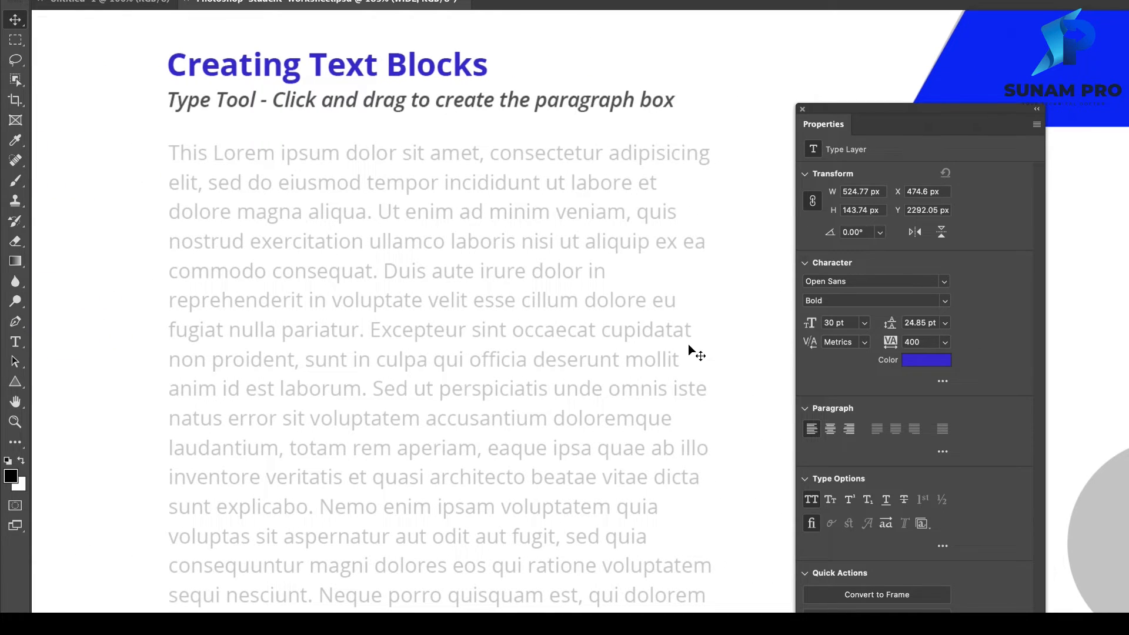
key("t")
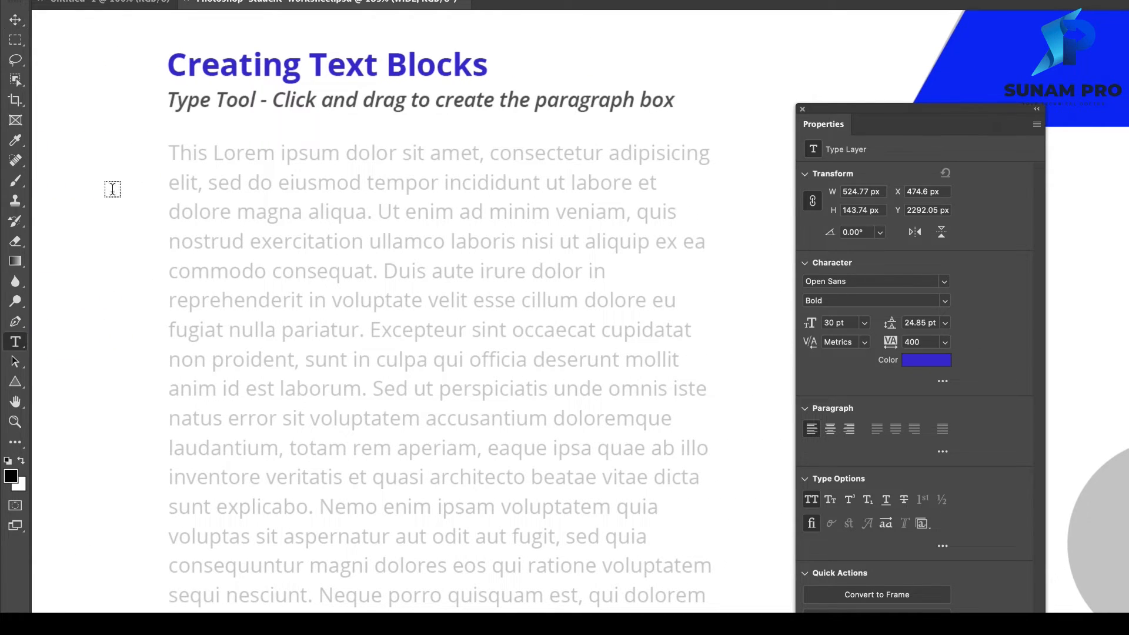
left_click(159, 223)
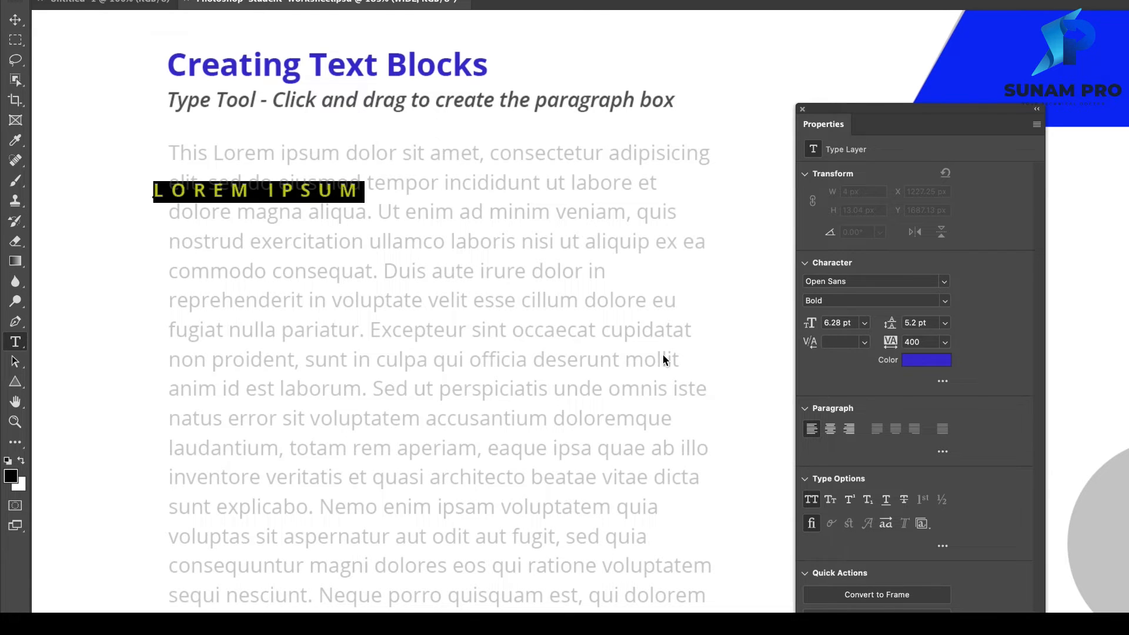
left_click(811, 501)
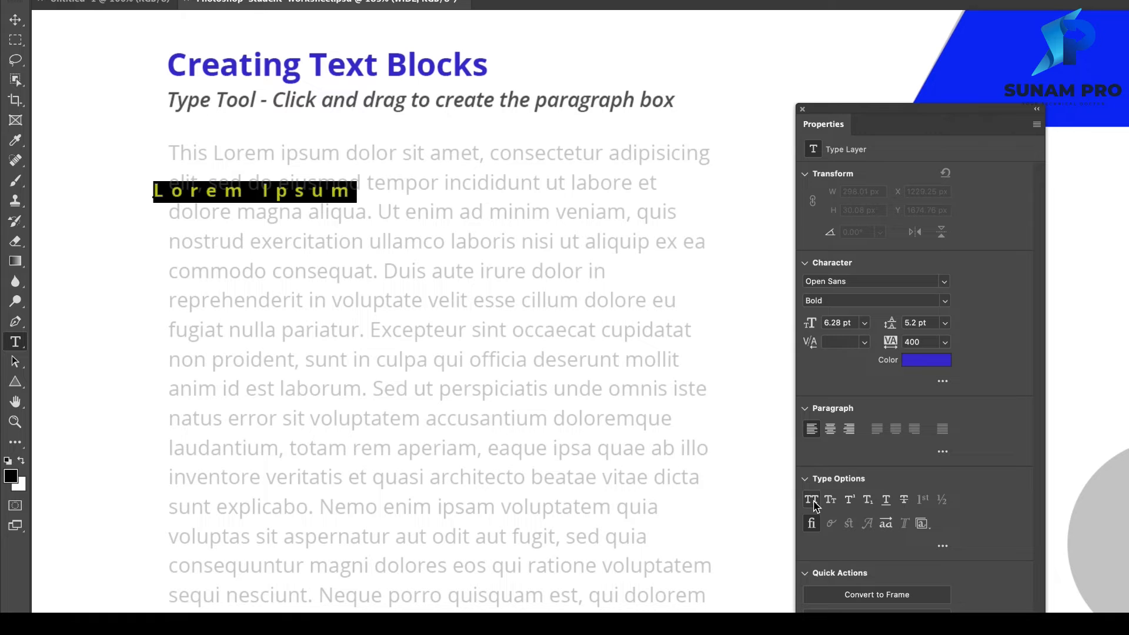
left_click(945, 342)
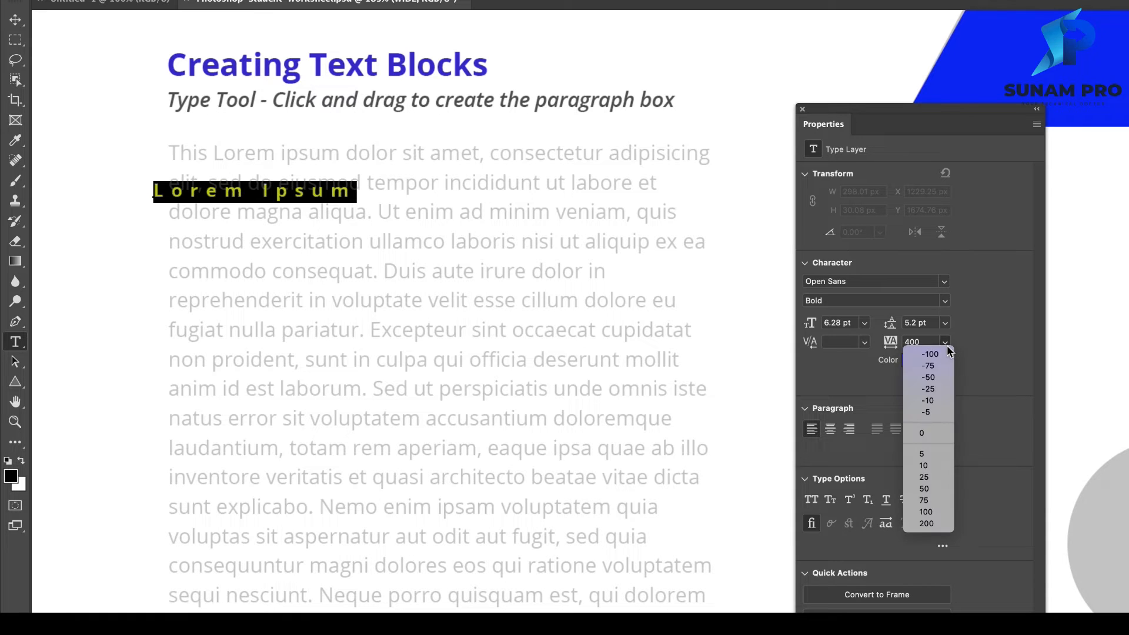
left_click(937, 433)
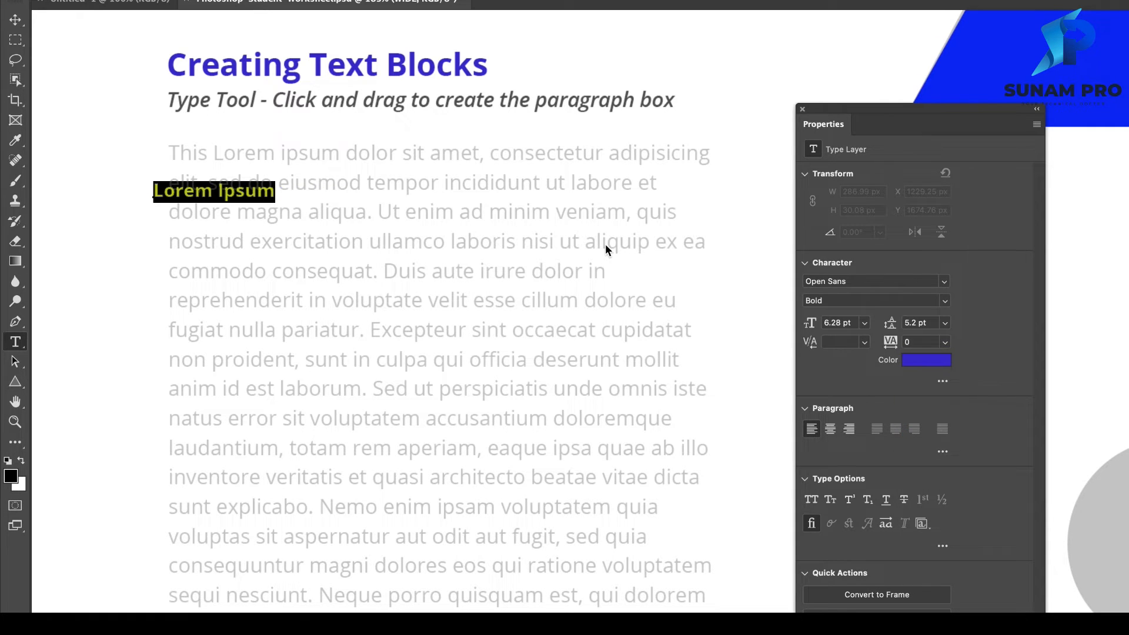
- Write "I am going to type right here" plus filler wording with manual line breaks, and delete this text layer
type("I am going")
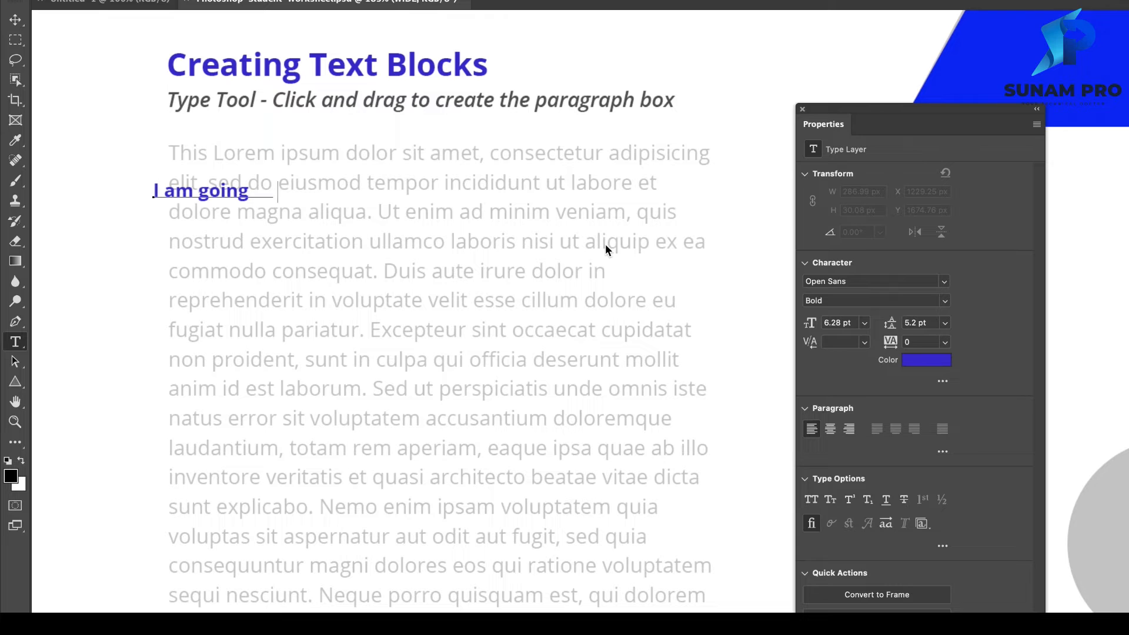
type(" to type right here")
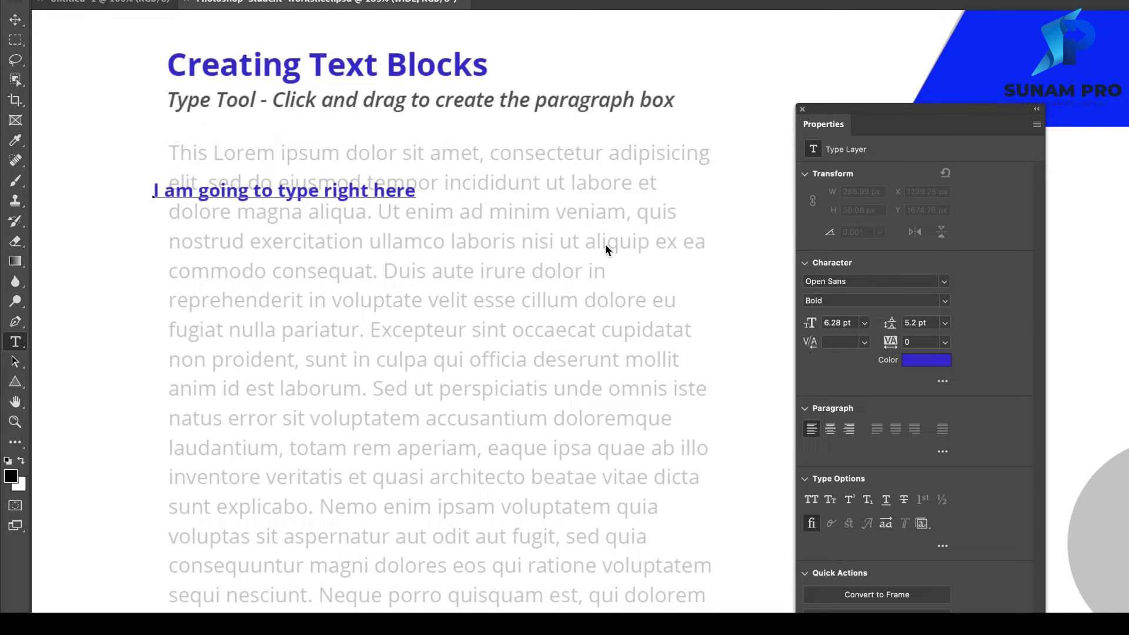
type(" sjdf jd djsd fskdjf skjdf skjd fsjkd fsjkd")
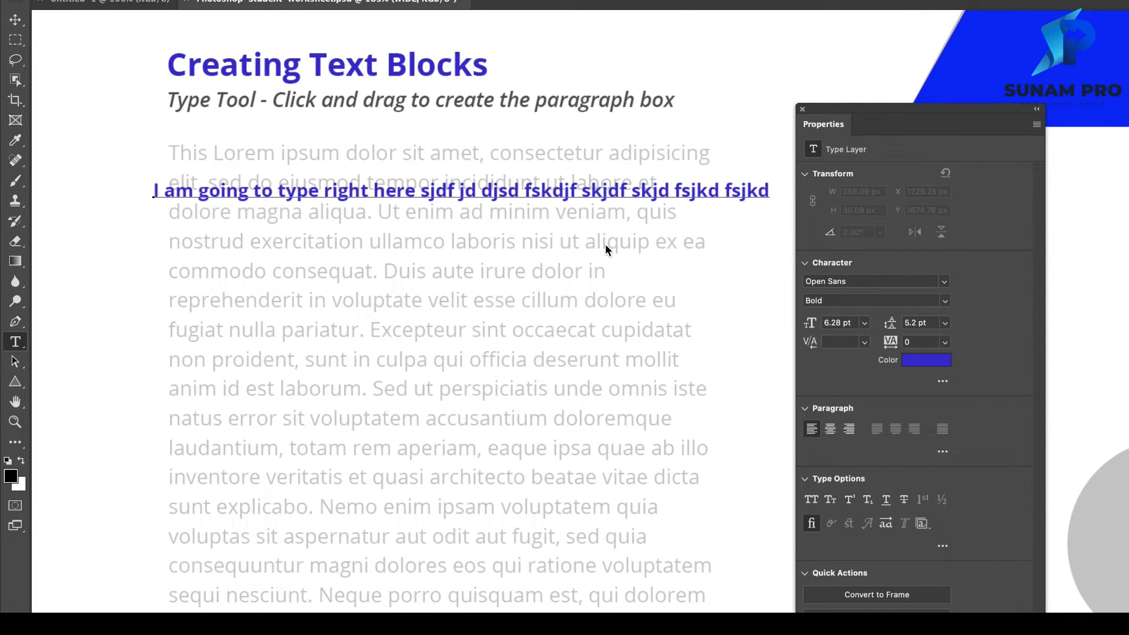
type("osfoisdf")
key("Return")
type("jsodifjsodifj")
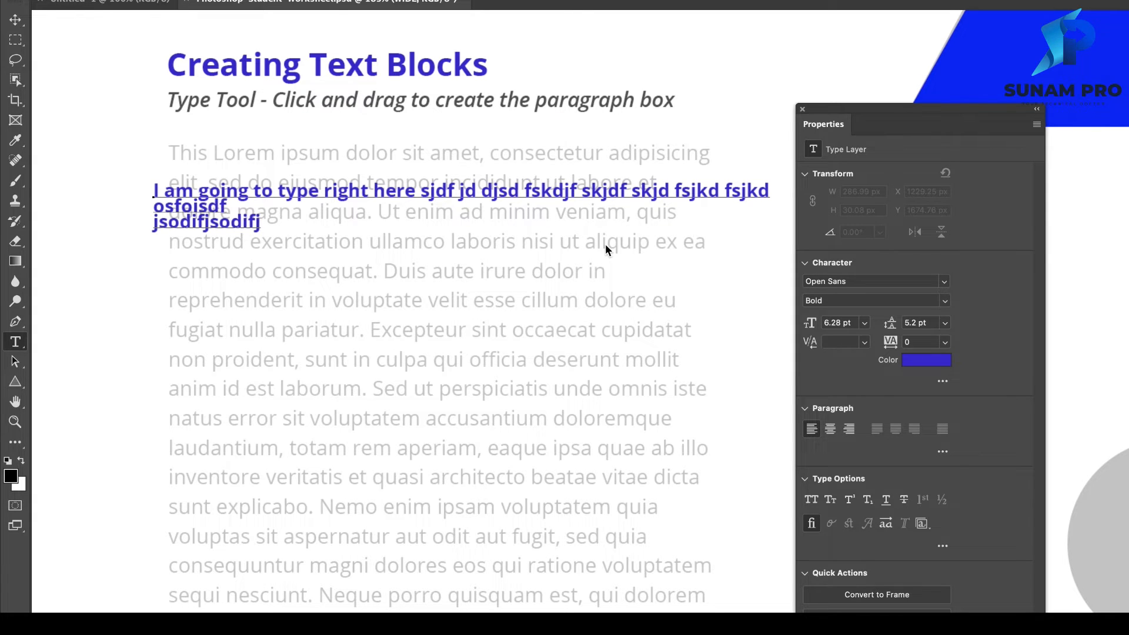
left_click(15, 19)
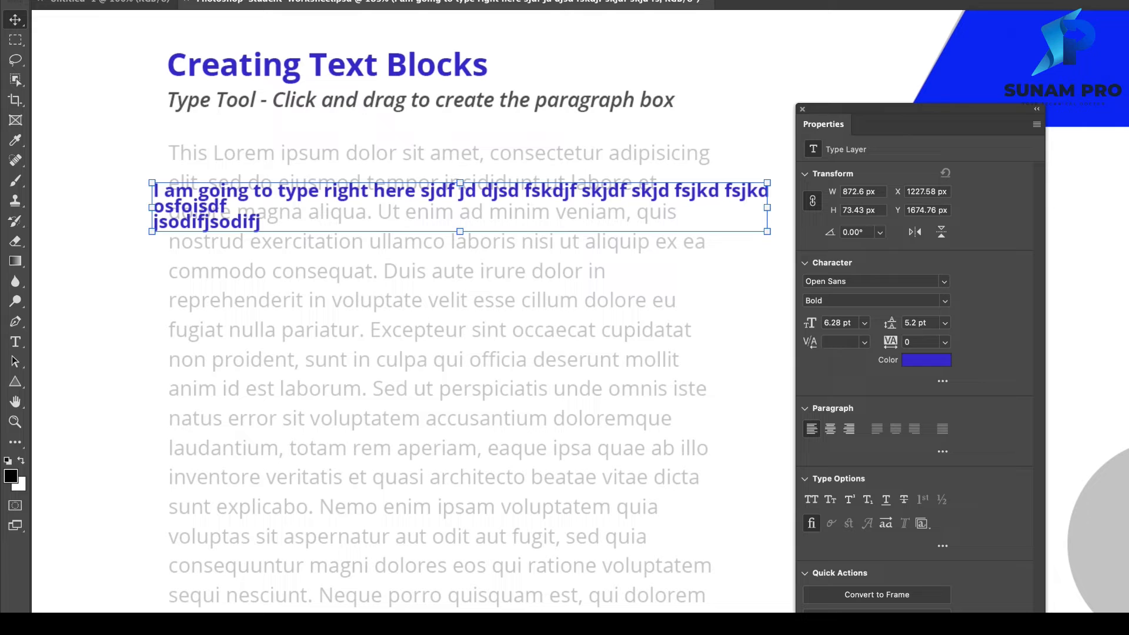
key("Delete")
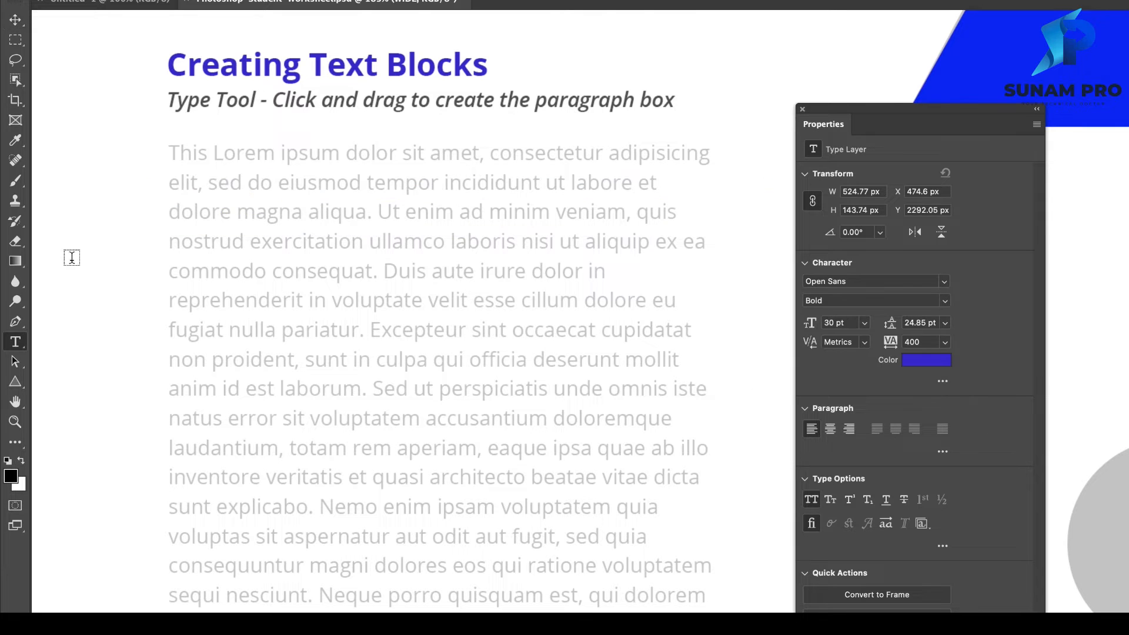
- Place another single-line filler text beside the sample paragraph and delete it
left_click(17, 344)
left_click(79, 277)
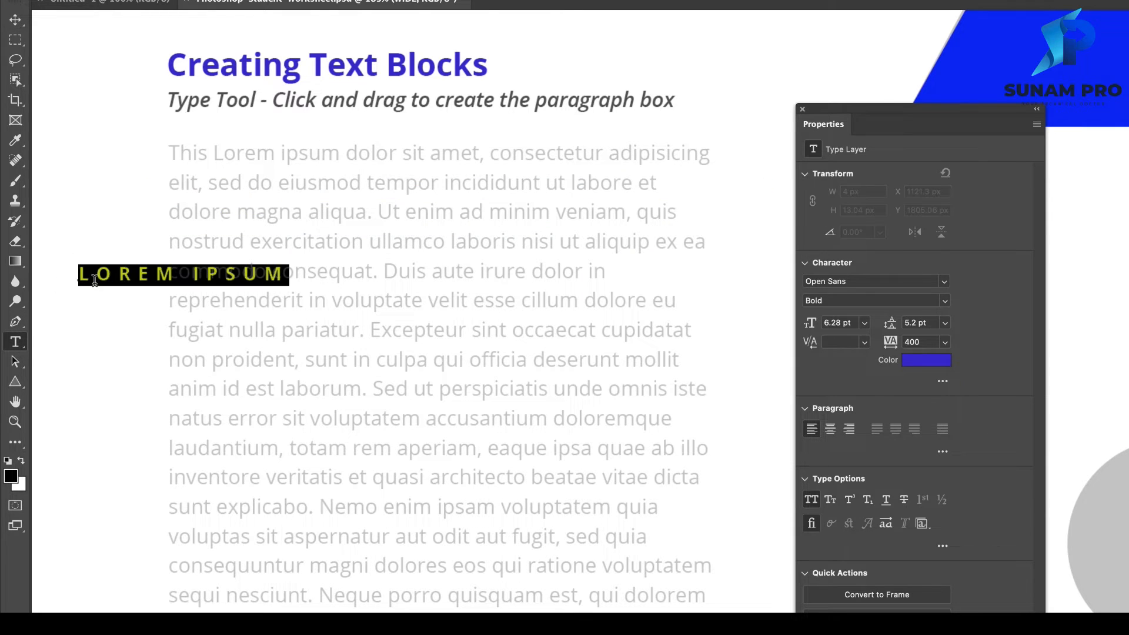
type("Sd;lfk;sldfms;dl")
left_click(15, 19)
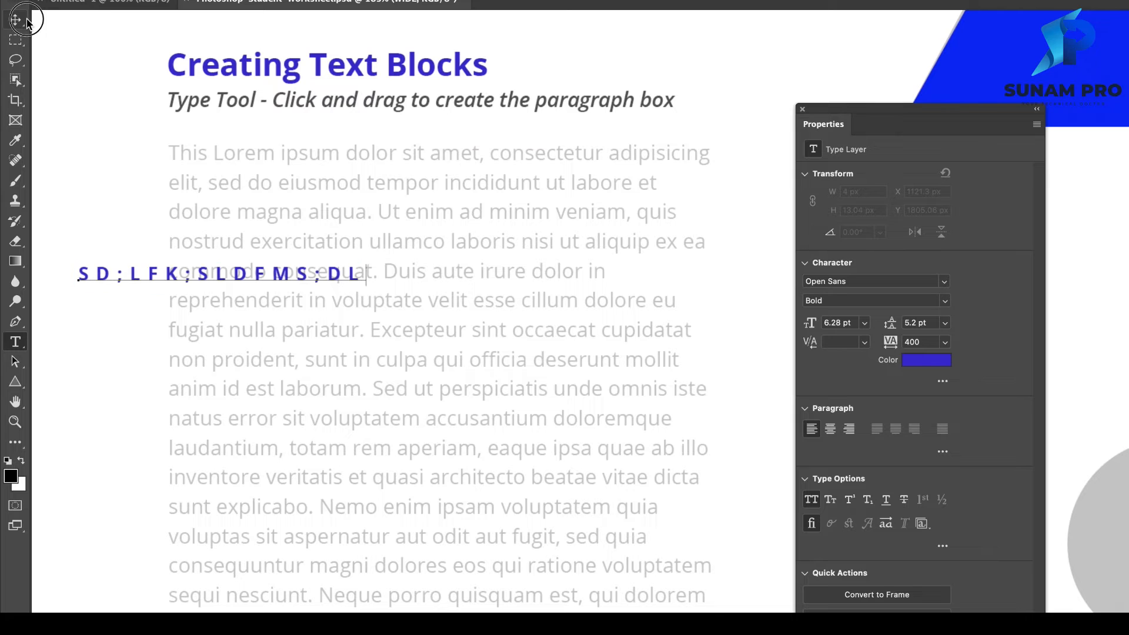
key("Delete")
- Draw a paragraph text box about 785 by 712 px over the sample paragraph, with tracking 0, Auto leading and All Caps off
left_click(16, 342)
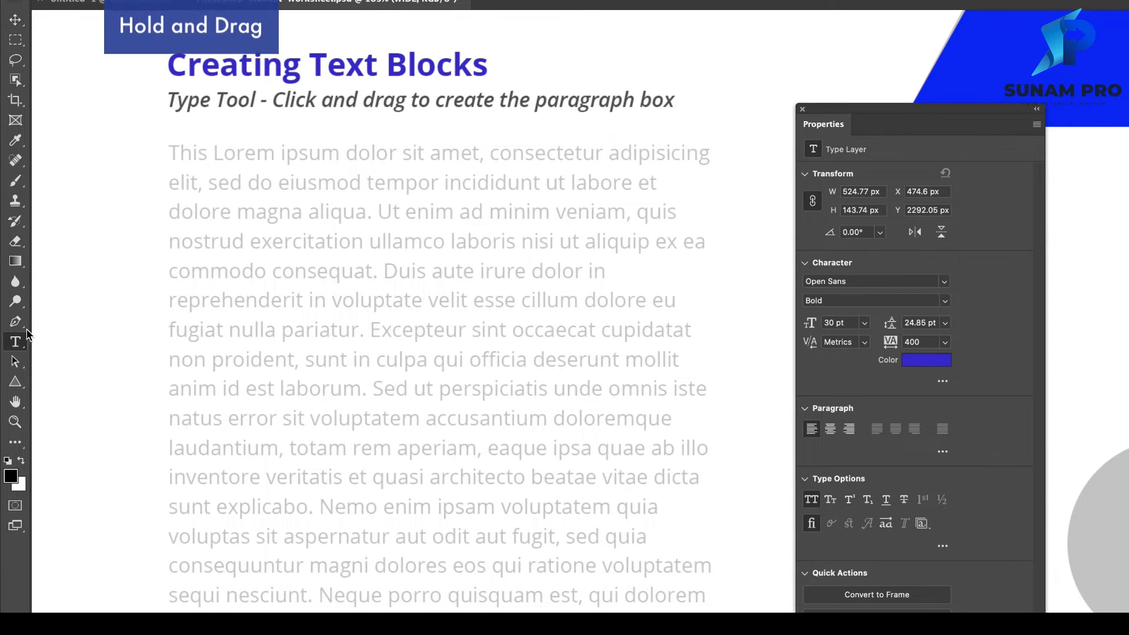
left_click_drag(162, 147, 166, 146)
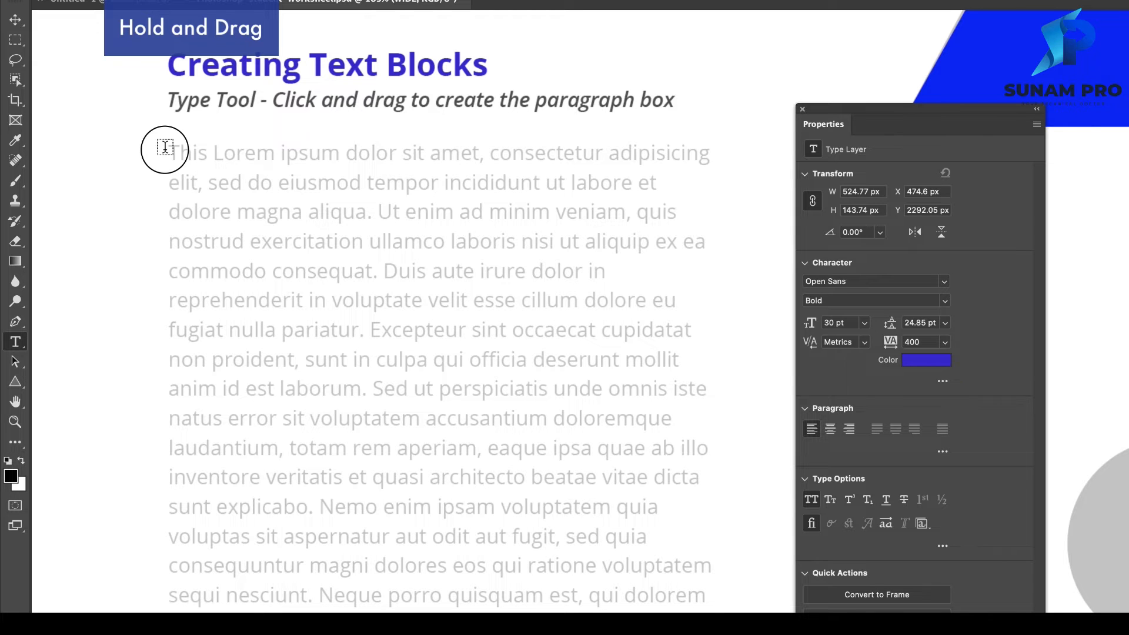
left_click_drag(165, 146, 722, 613)
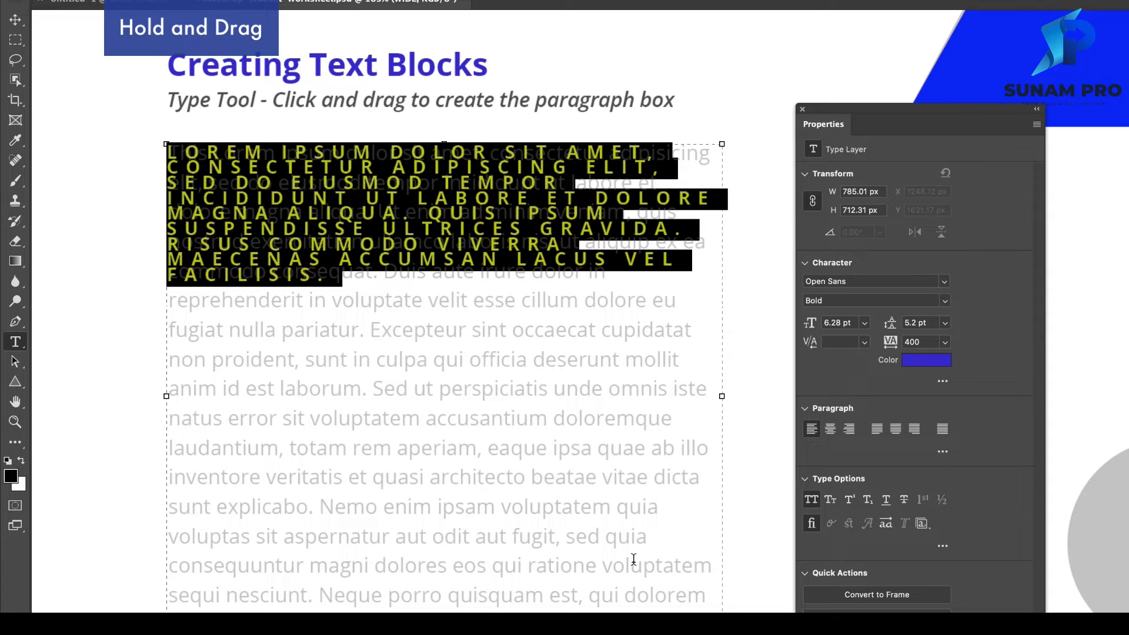
left_click(945, 342)
left_click(927, 434)
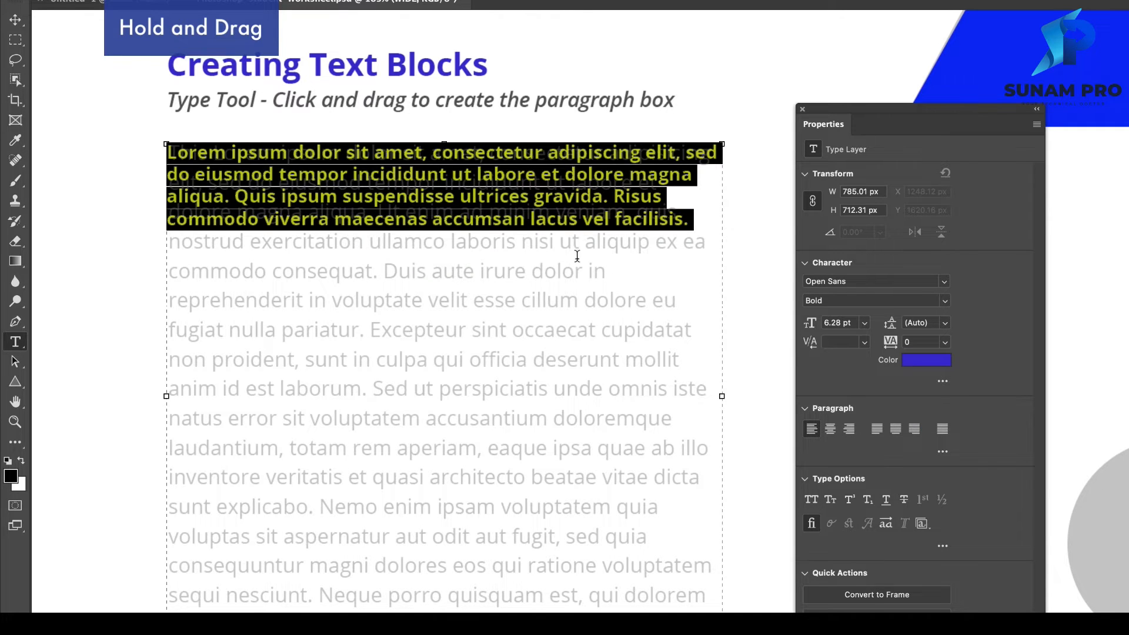
left_click(568, 221)
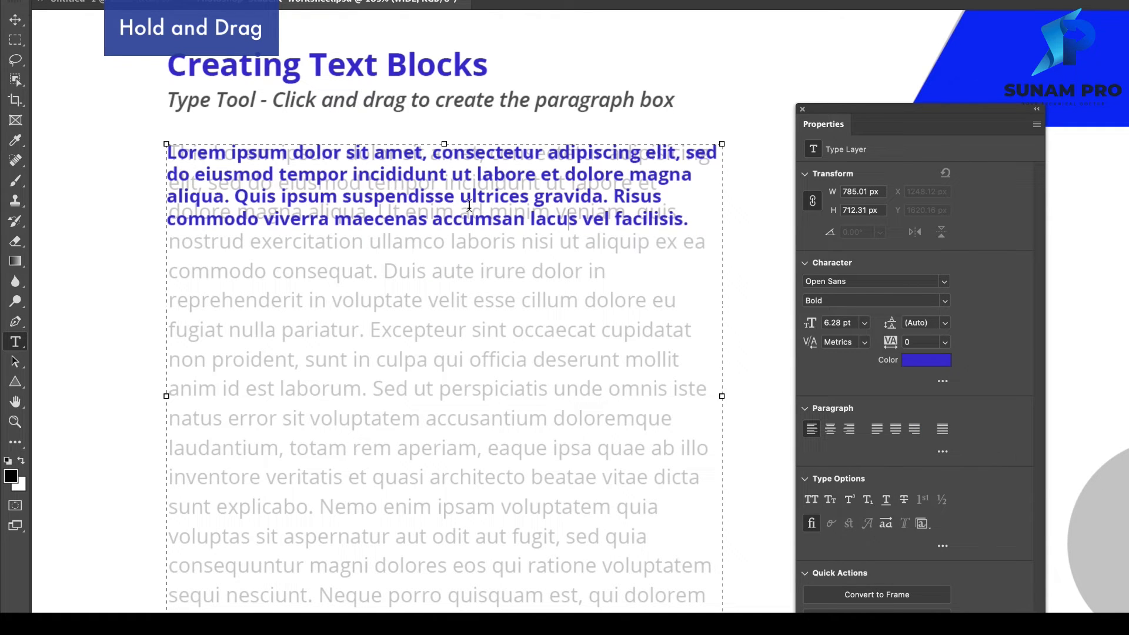
- Replace all the text in the box with the pasted Lorem Ipsum filler and position the block over the gray sample
double_click(677, 226)
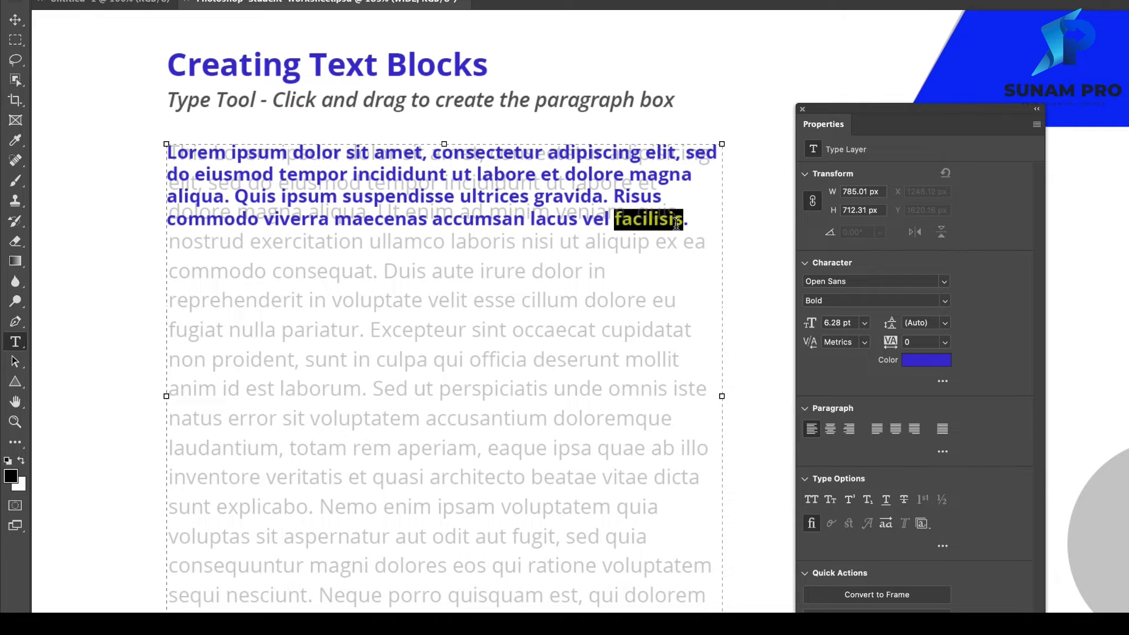
left_click(691, 221)
left_click_drag(692, 221, 167, 152)
left_click(407, 220)
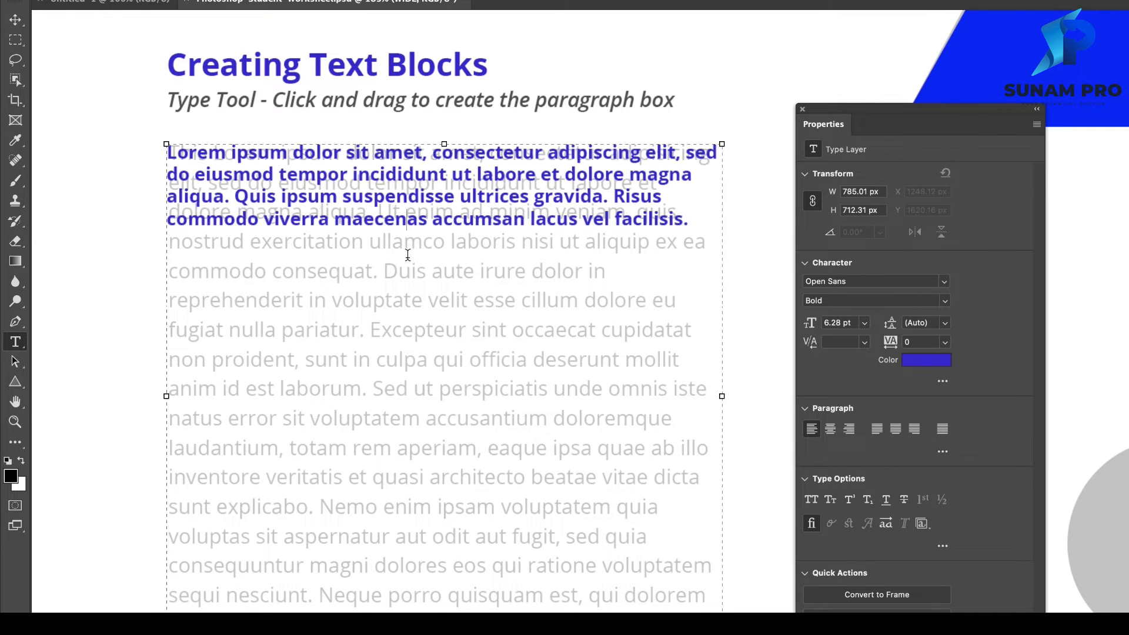
left_click(709, 224)
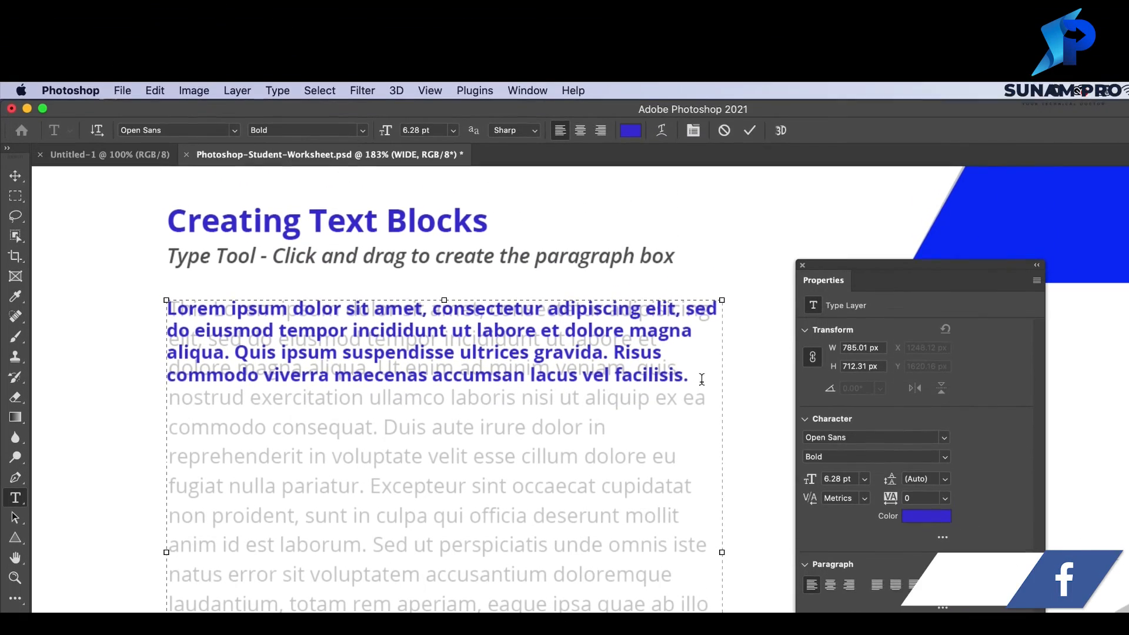
left_click_drag(701, 353, 121, 243)
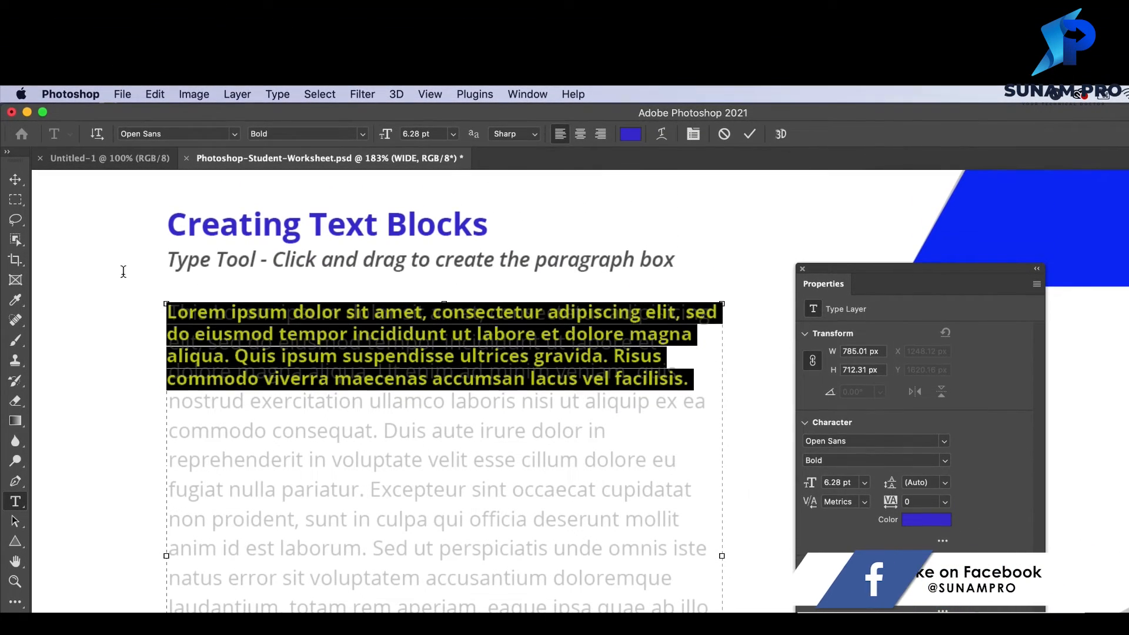
left_click(277, 94)
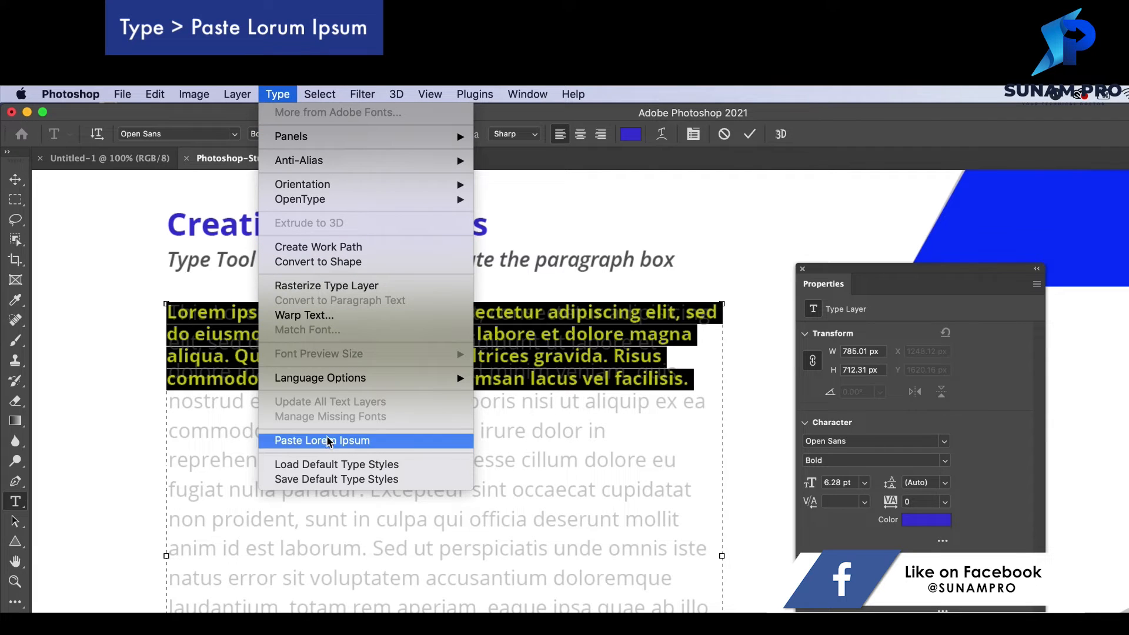
left_click(422, 446)
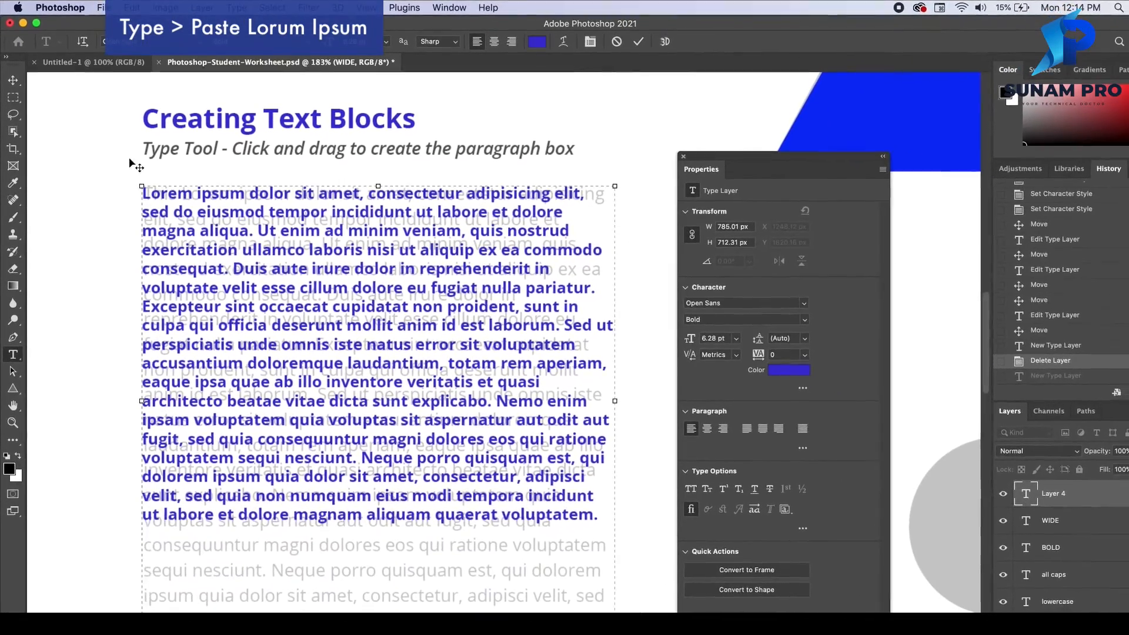
left_click(13, 80)
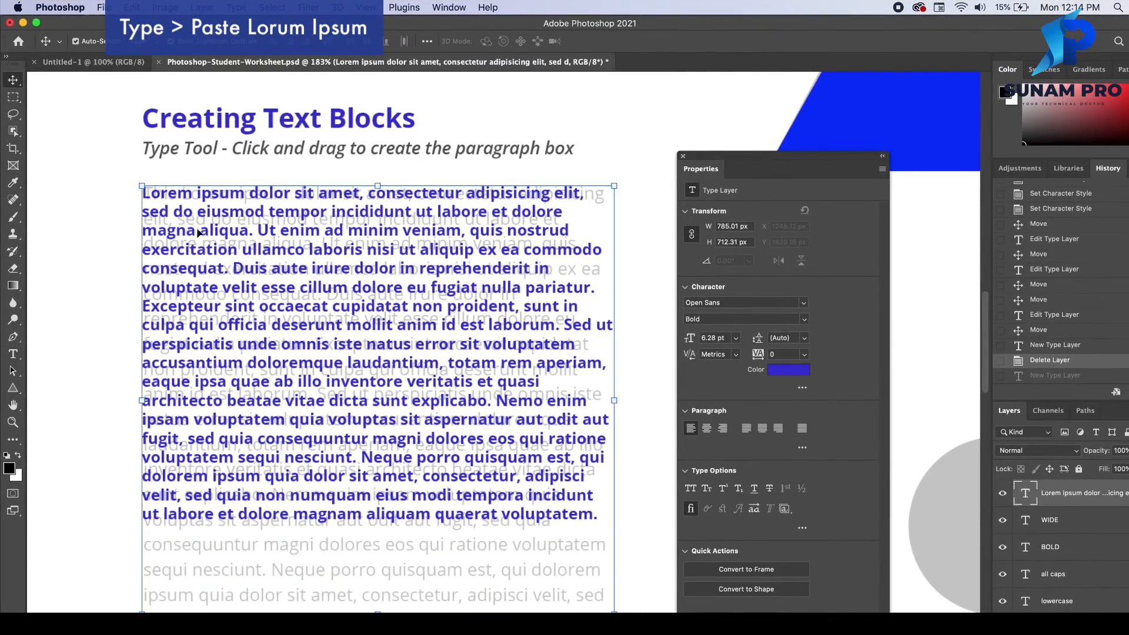
left_click_drag(251, 267, 214, 236)
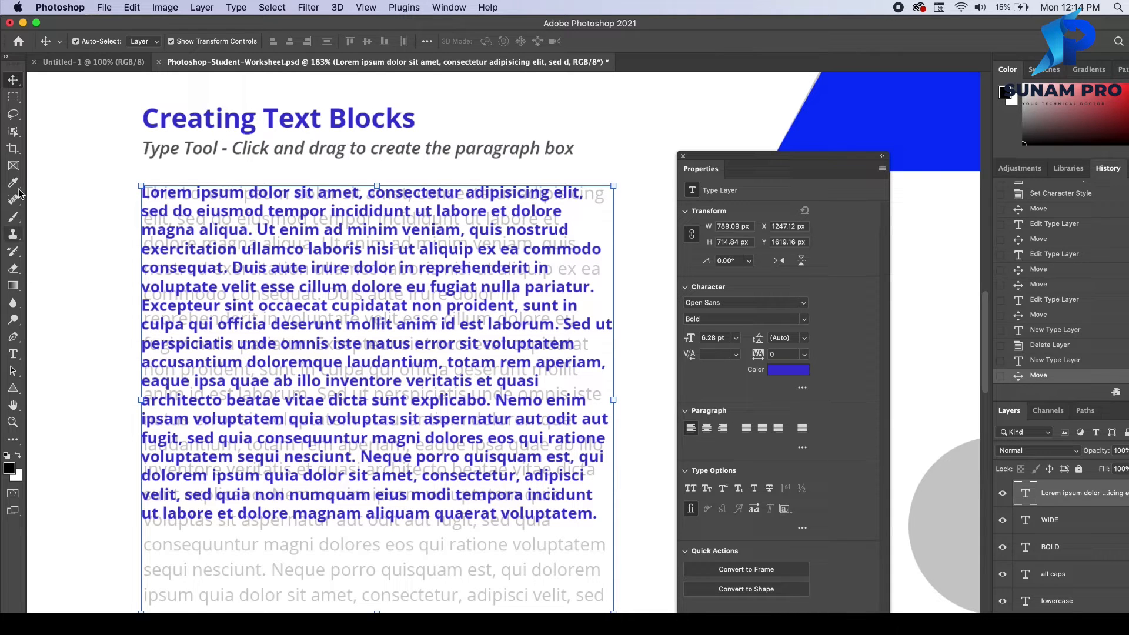
- Reflow the paragraph by widening and narrowing its text box, leave it about 729 px wide, and nudge it against the sample's left edge
left_click(13, 355)
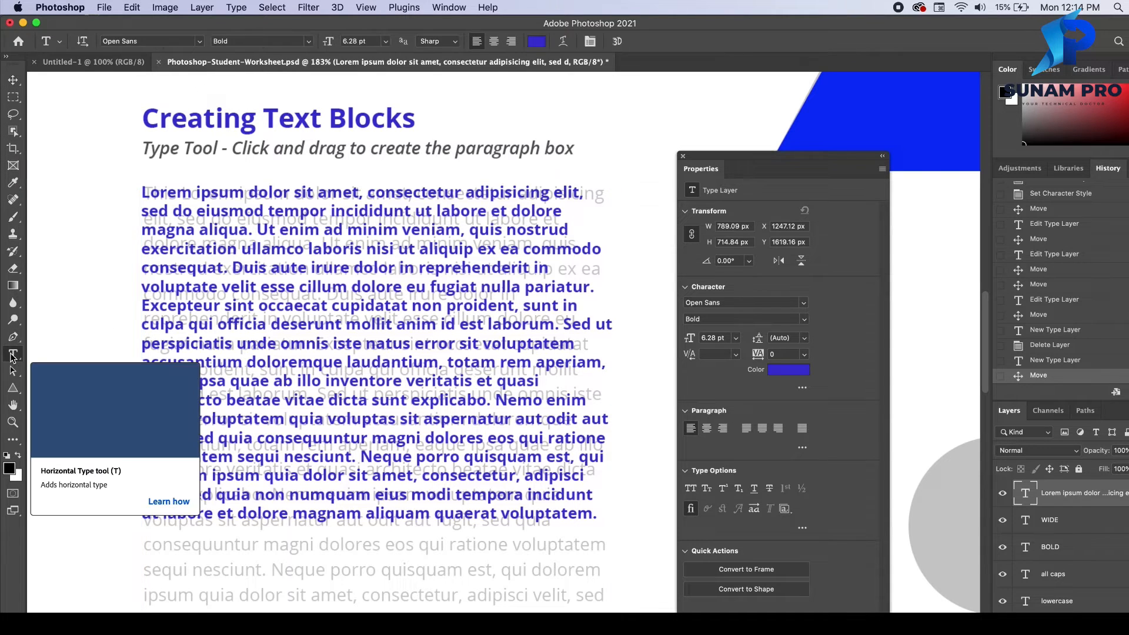
left_click(575, 354)
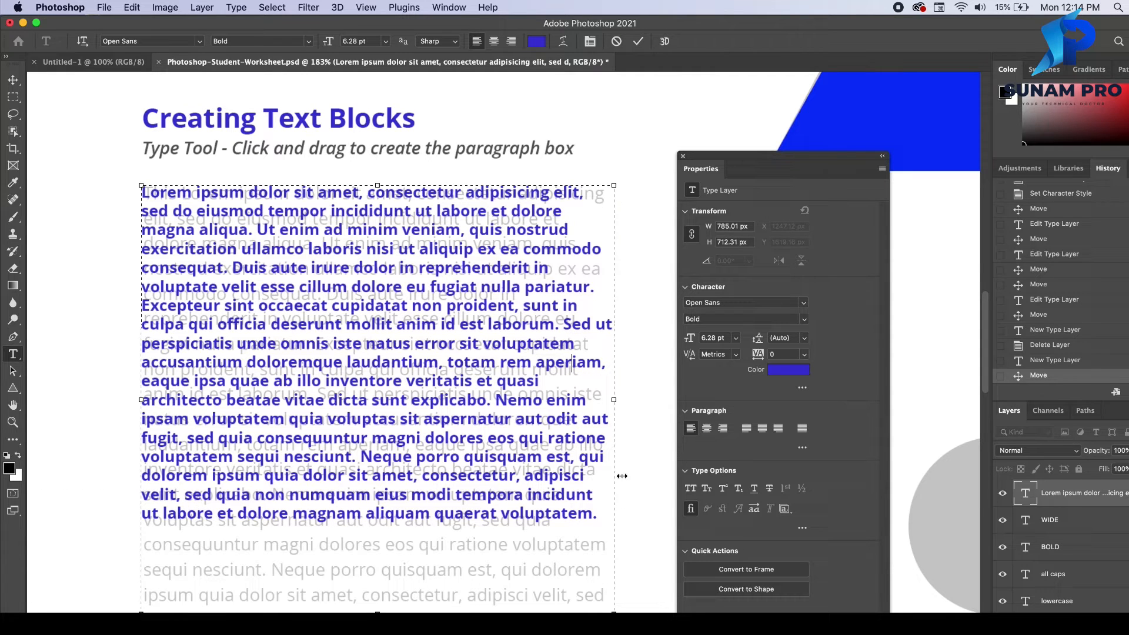
left_click_drag(614, 400, 747, 399)
left_click_drag(728, 160, 910, 151)
left_click_drag(741, 400, 470, 395)
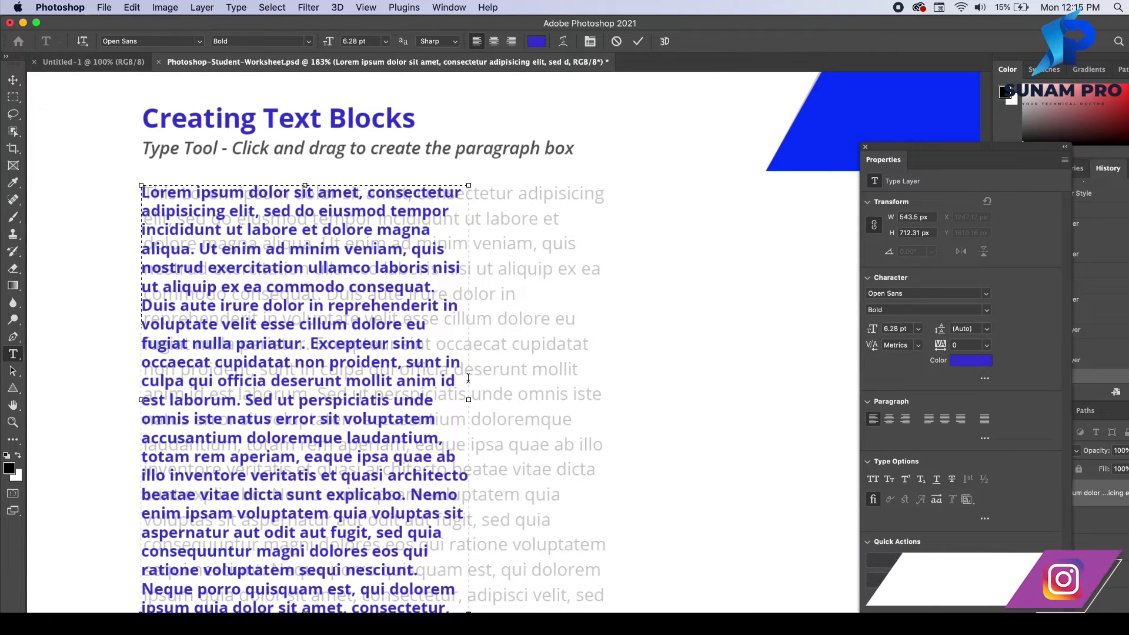
left_click_drag(466, 396, 579, 399)
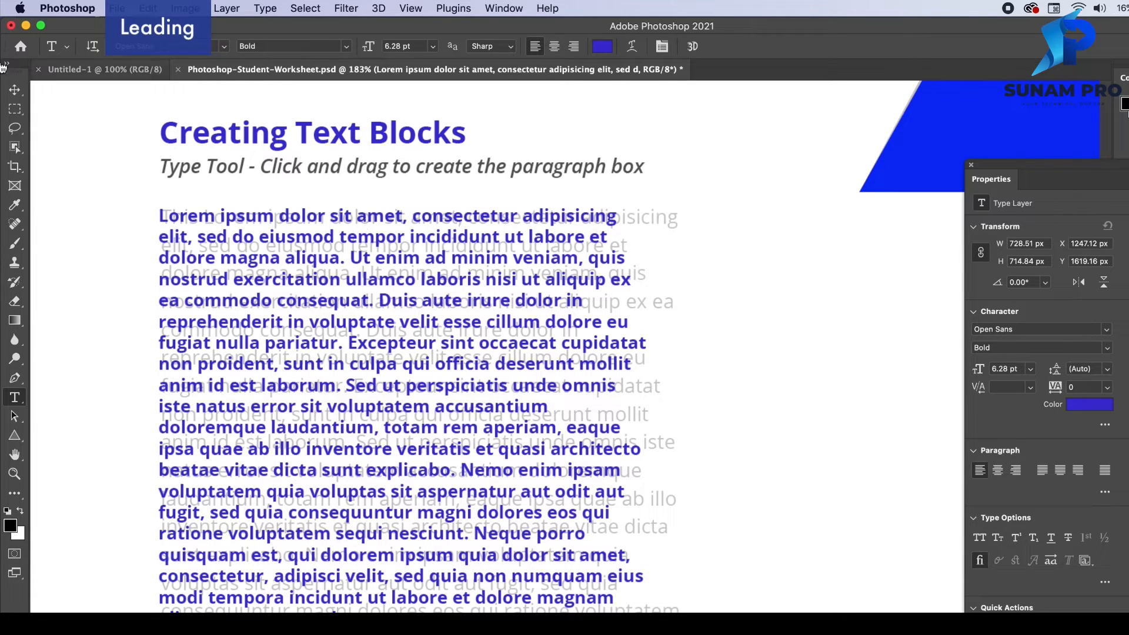
left_click(15, 89)
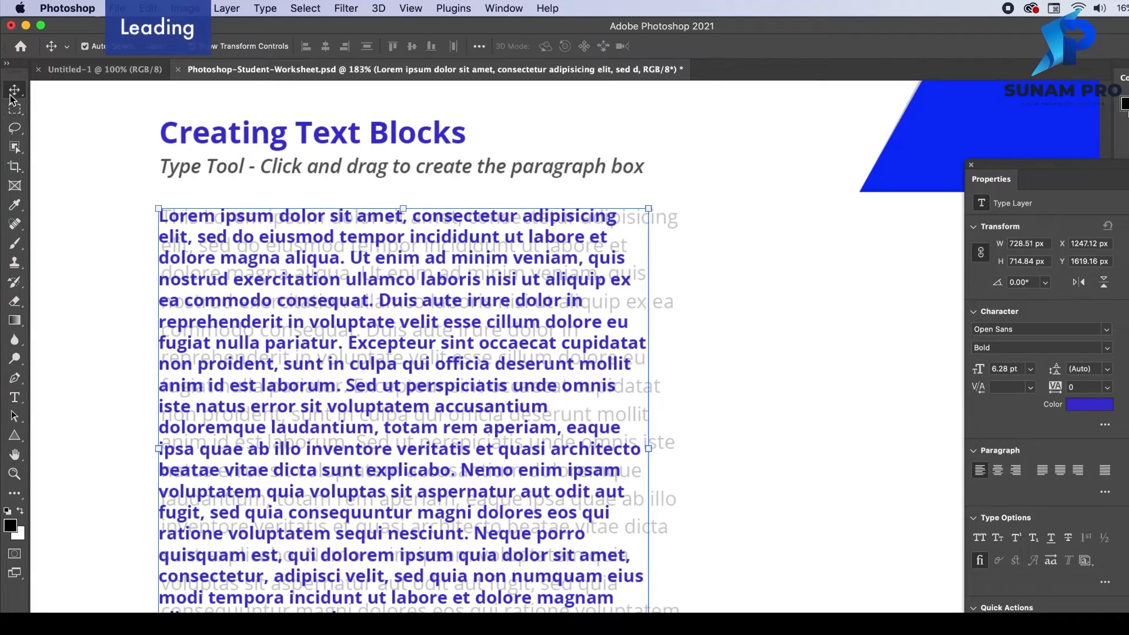
mouse_move(297, 300)
left_mouse_down()
mouse_move(438, 296)
mouse_move(268, 369)
mouse_move(302, 297)
left_mouse_up()
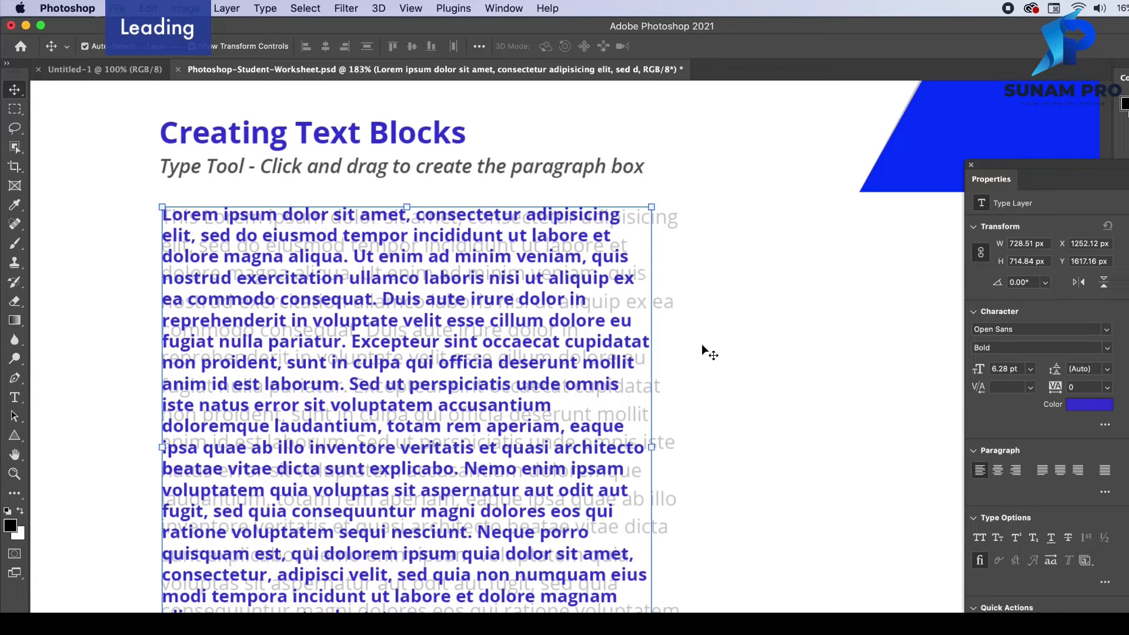
- Try a leading of 16 pt on the whole paragraph, and settle on a leading of 8 pt
double_click(299, 323)
triple_click(324, 329)
left_click(323, 332)
triple_click(323, 338)
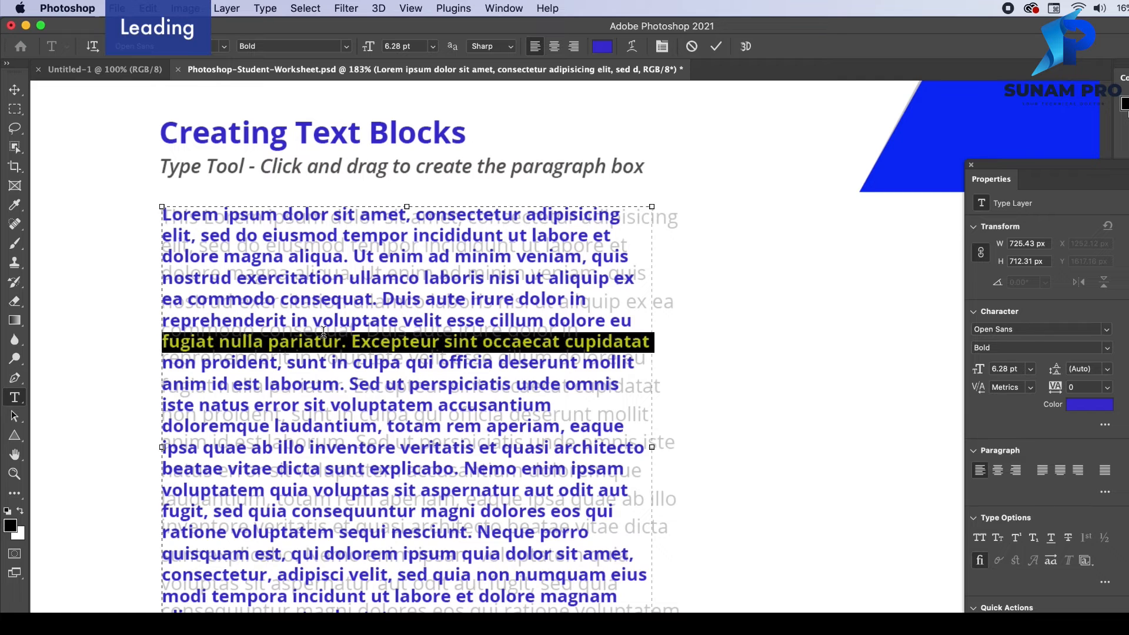
left_click(323, 338)
left_click(313, 281)
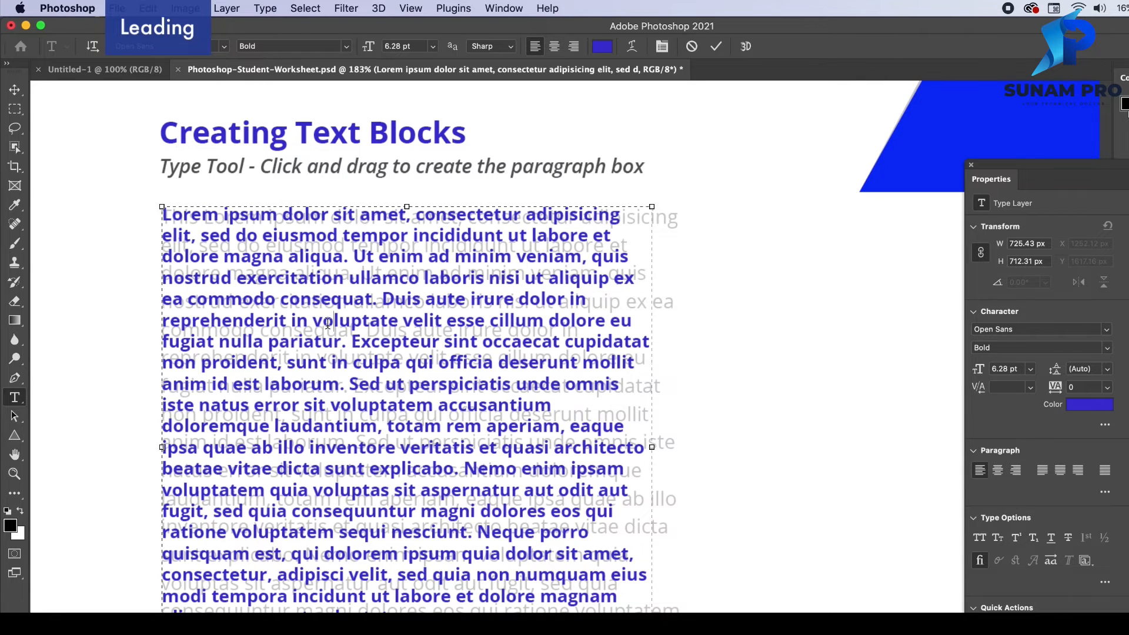
double_click(313, 281)
double_click(313, 278)
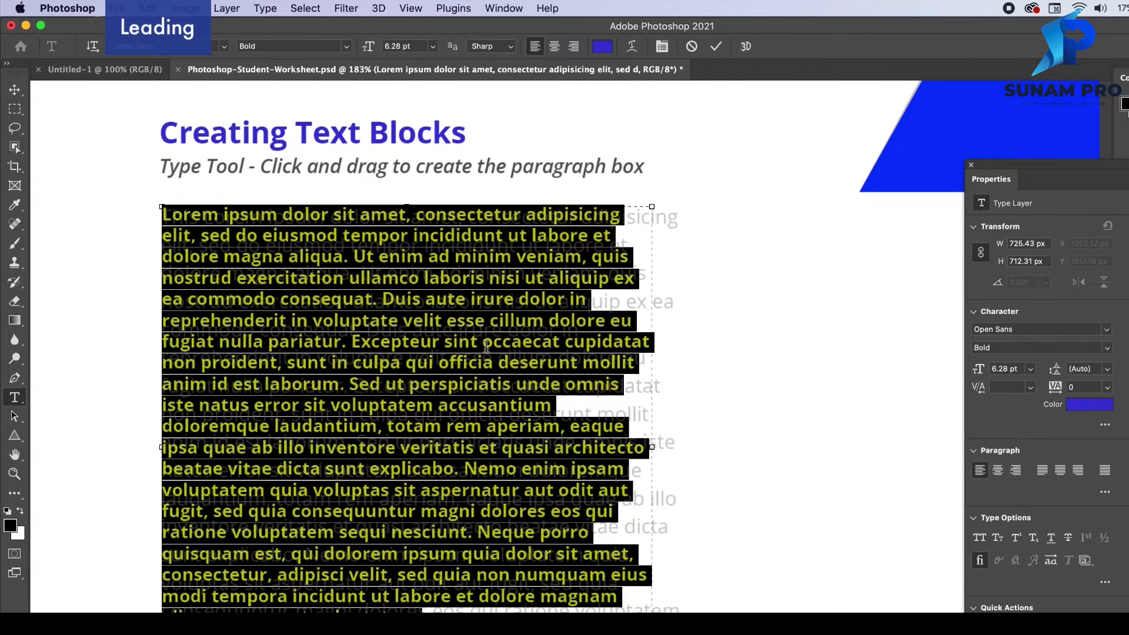
left_click(1110, 370)
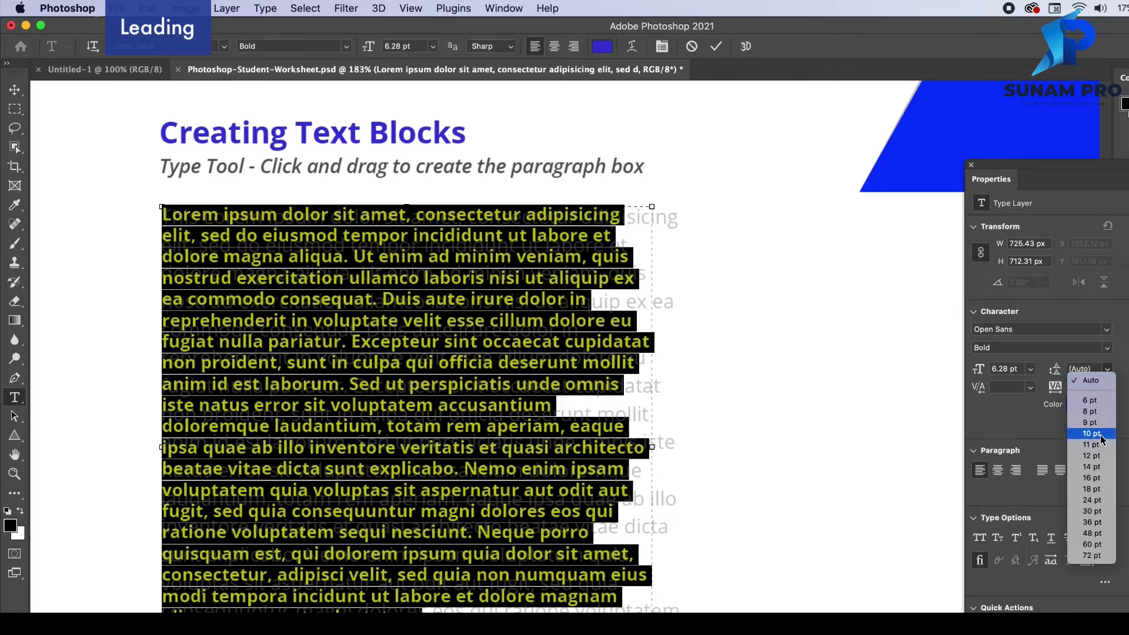
left_click(1092, 478)
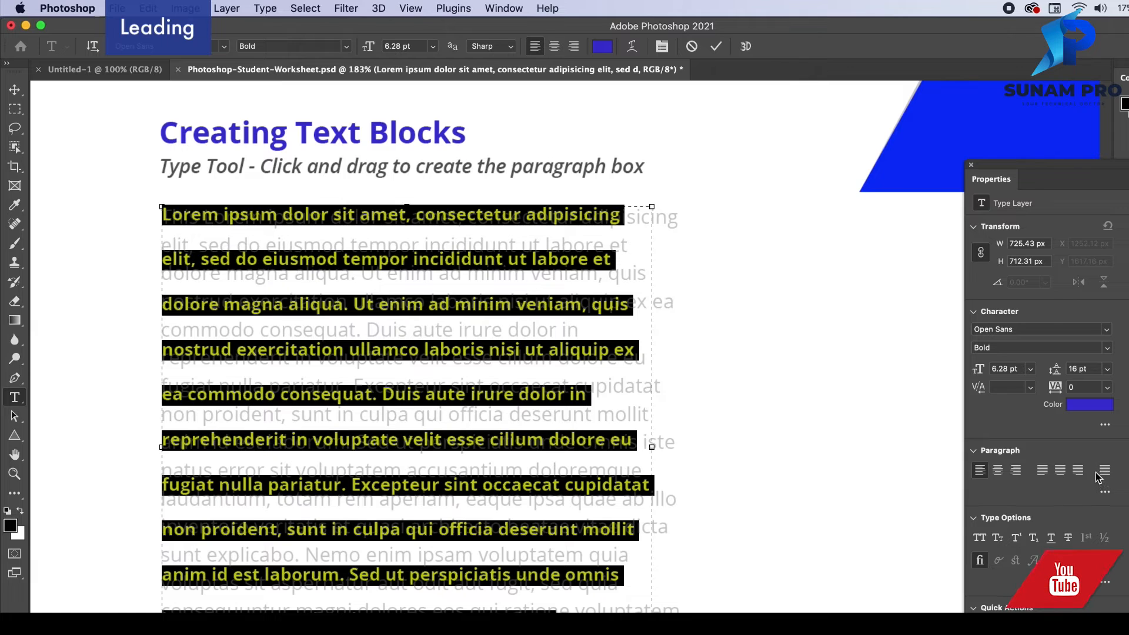
left_click(1111, 369)
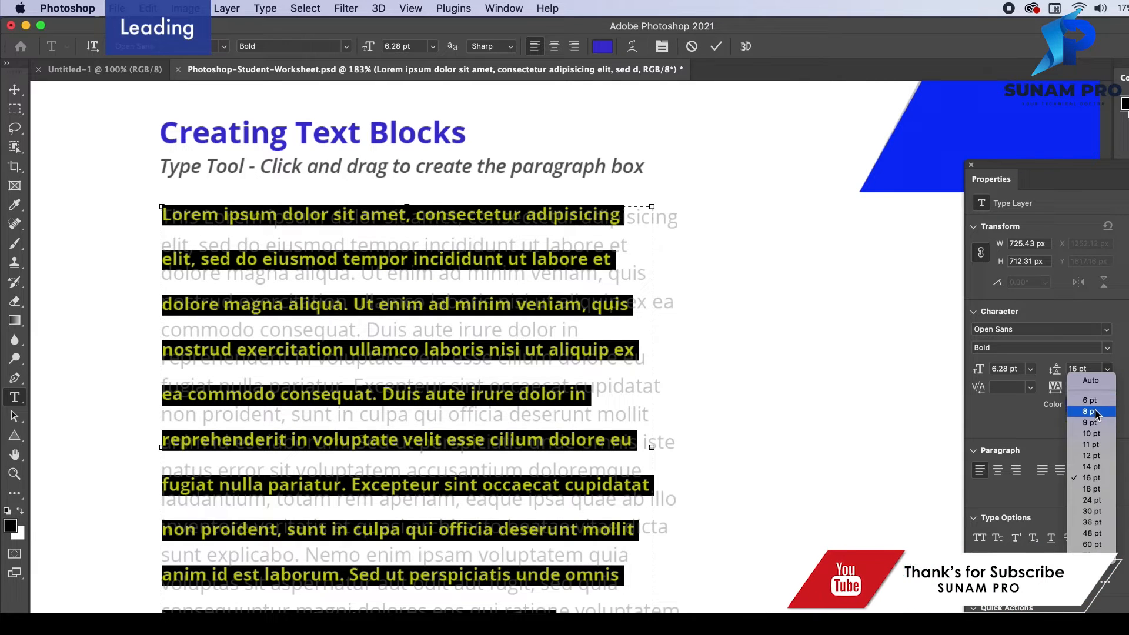
left_click(1097, 415)
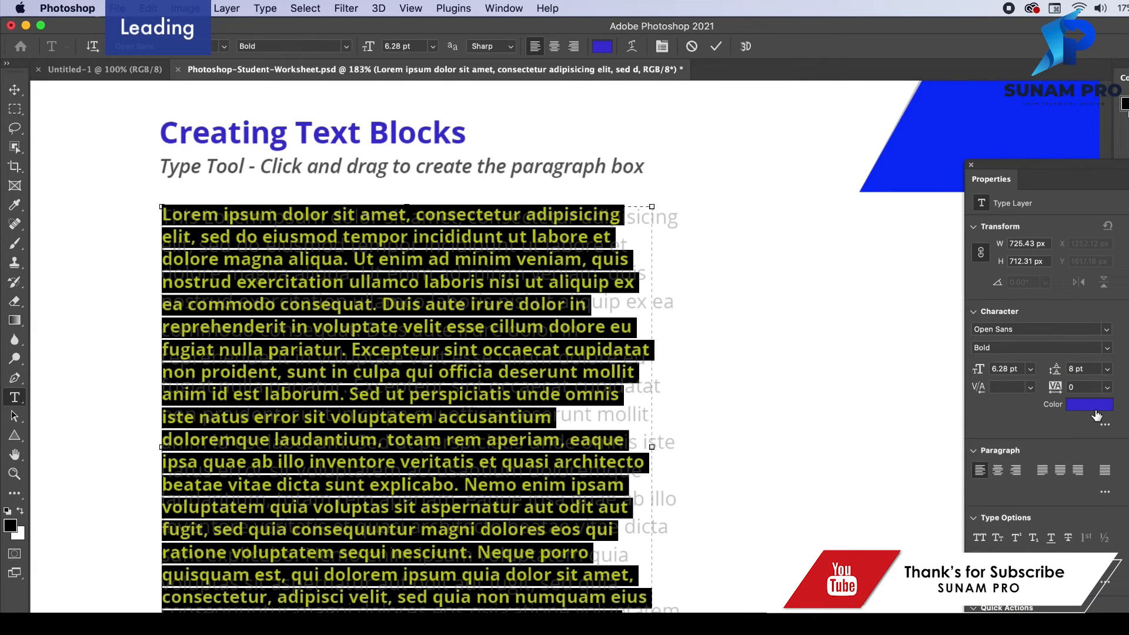
- Set the paragraph's font size to 6 pt and widen its text box to about 770 px
left_click(1001, 369)
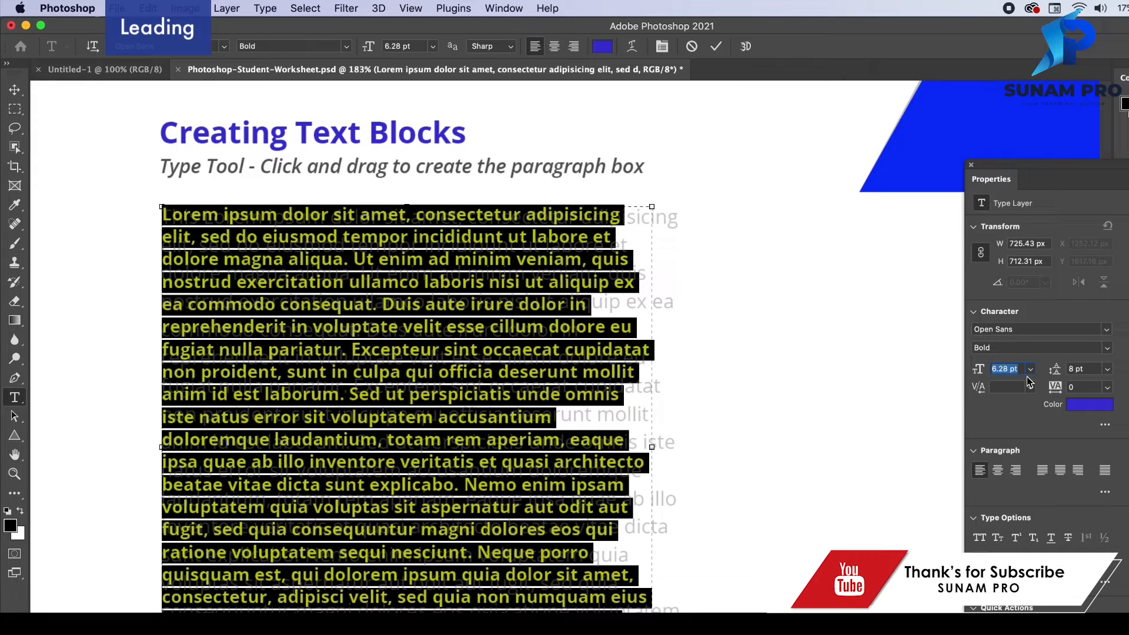
type("6")
key("Return")
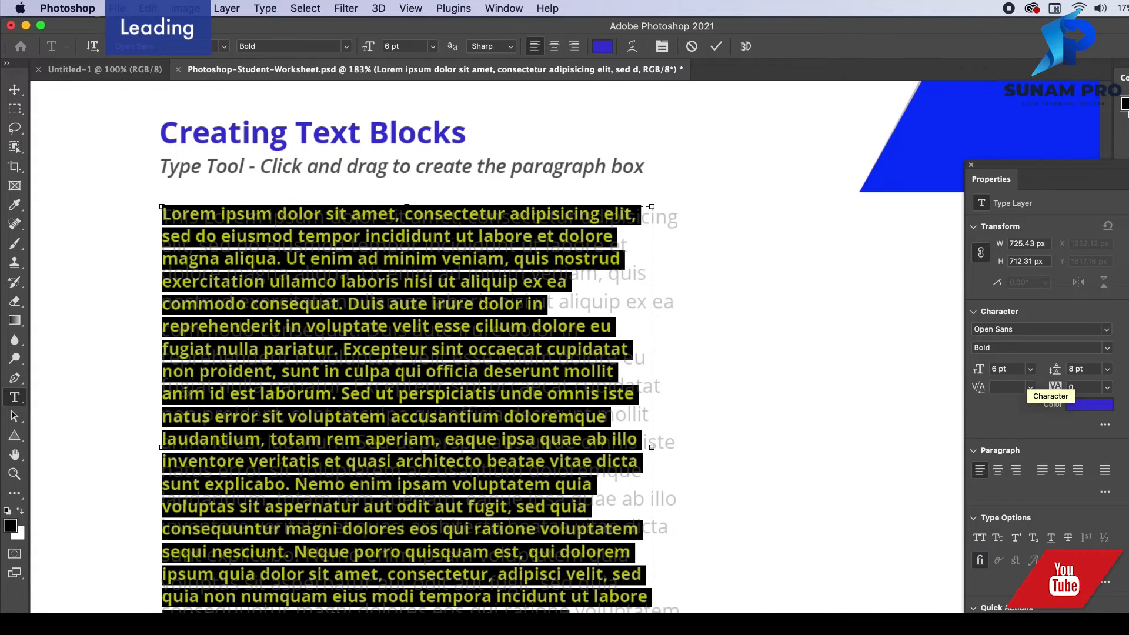
left_click_drag(652, 449, 679, 450)
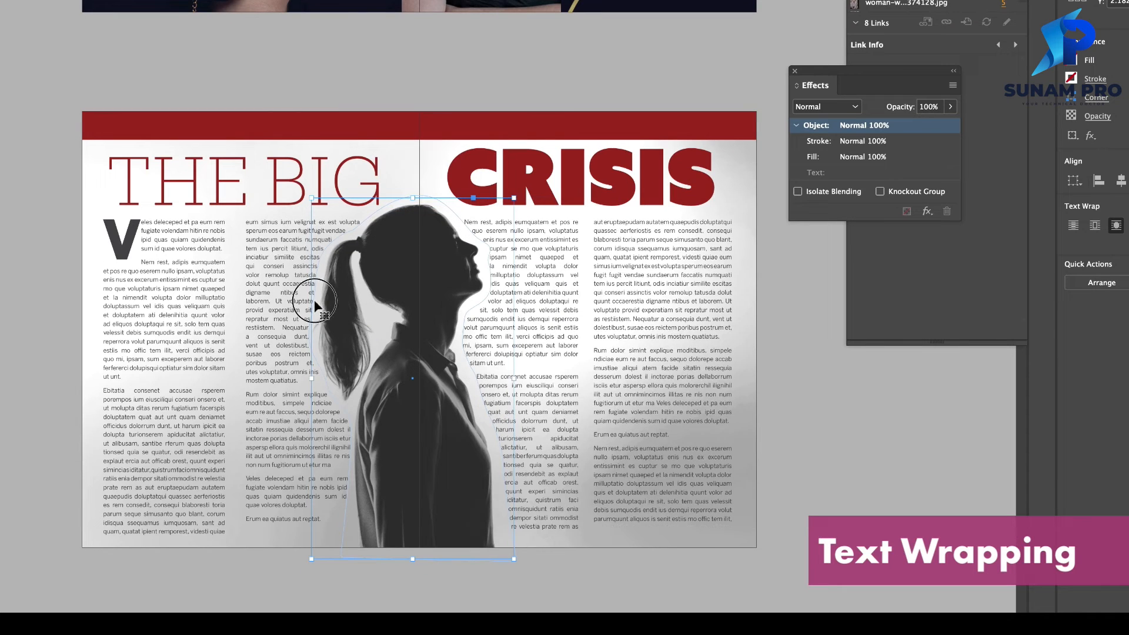
left_click_drag(314, 299, 314, 309)
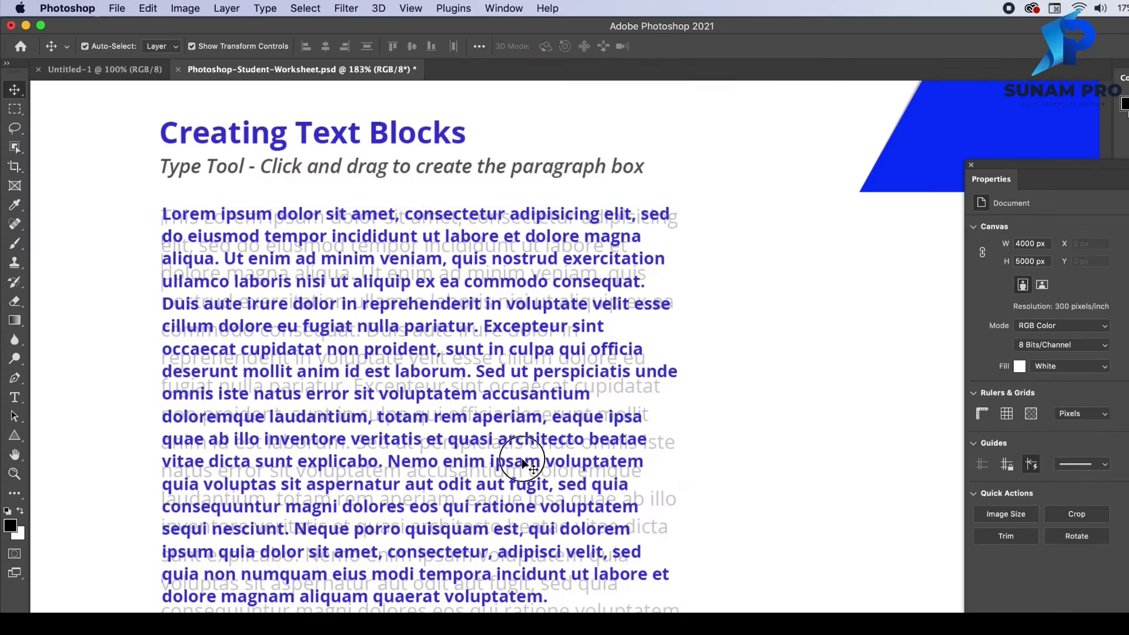
- Reposition the Lorem Ipsum block slightly and scale it proportionally to 98.32% with the Move tool's transform controls
left_click(523, 463)
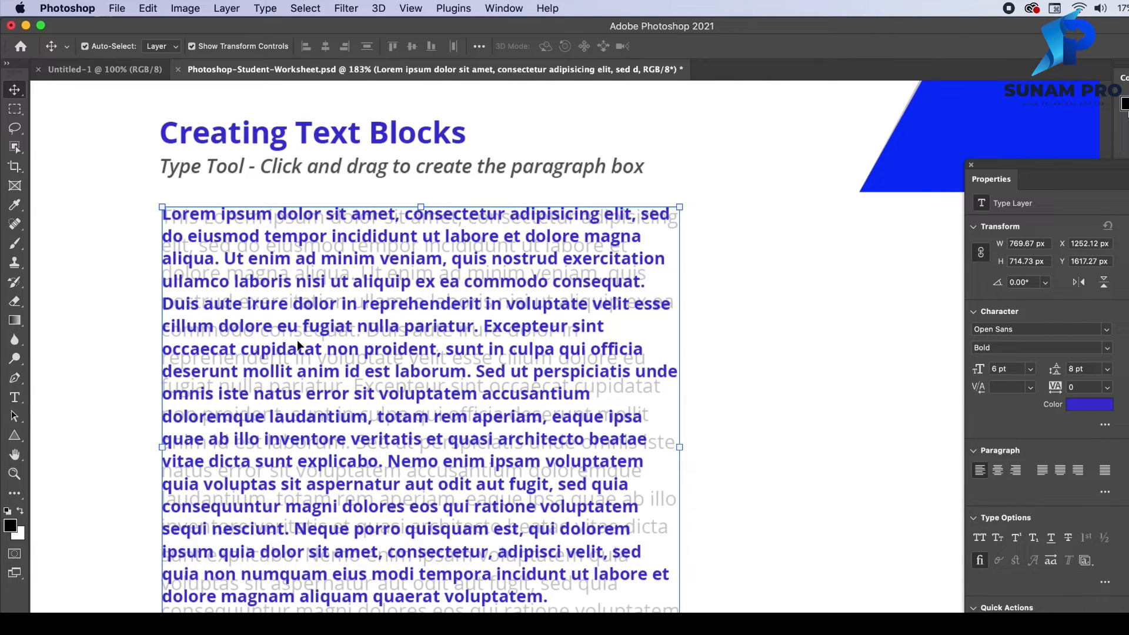
left_click_drag(323, 307, 248, 311)
mouse_move(673, 191)
left_mouse_down()
mouse_move(766, 156)
mouse_move(663, 208)
left_mouse_up()
left_click_drag(559, 242, 568, 252)
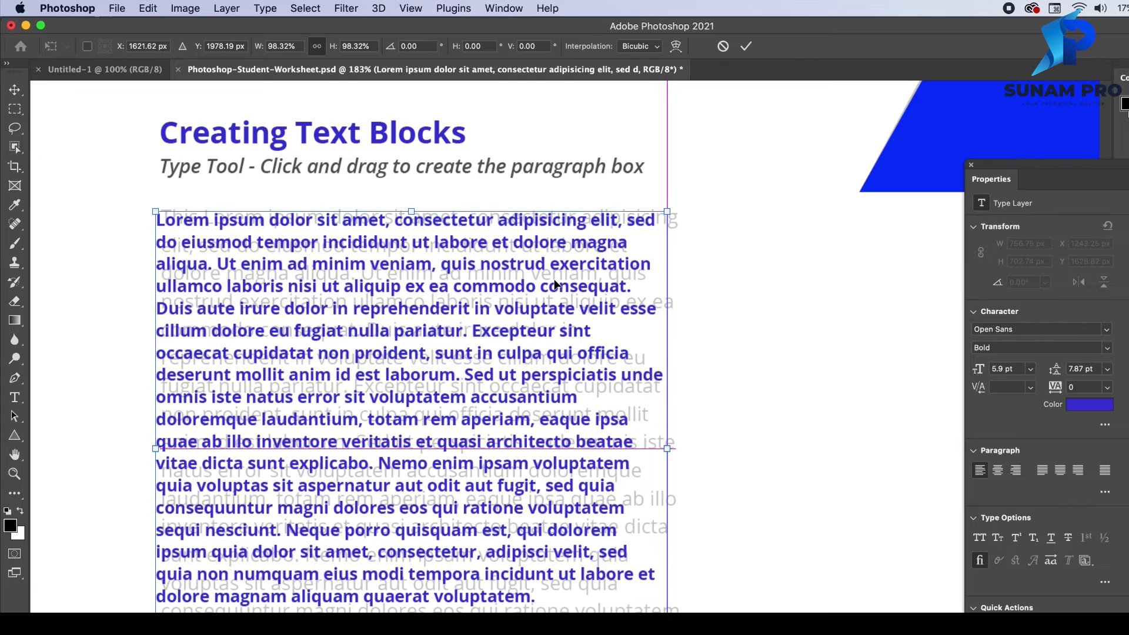
key("Return")
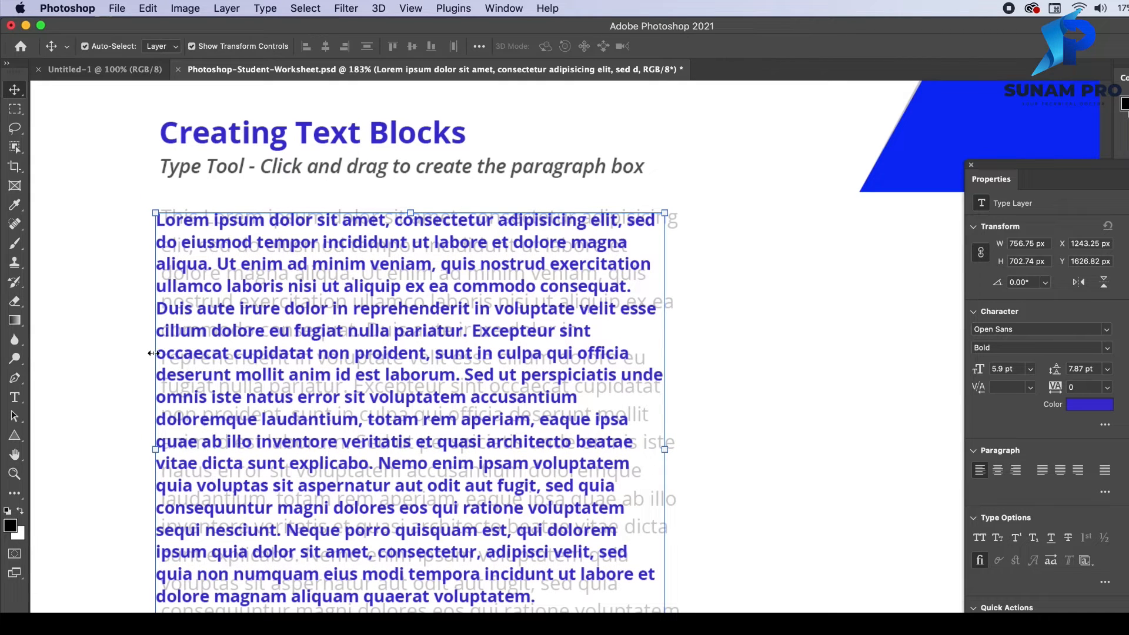
- Resize the paragraph's text box to about 759 px wide with the Type tool, so the text reflows without scaling
left_click(14, 398)
left_click(312, 309)
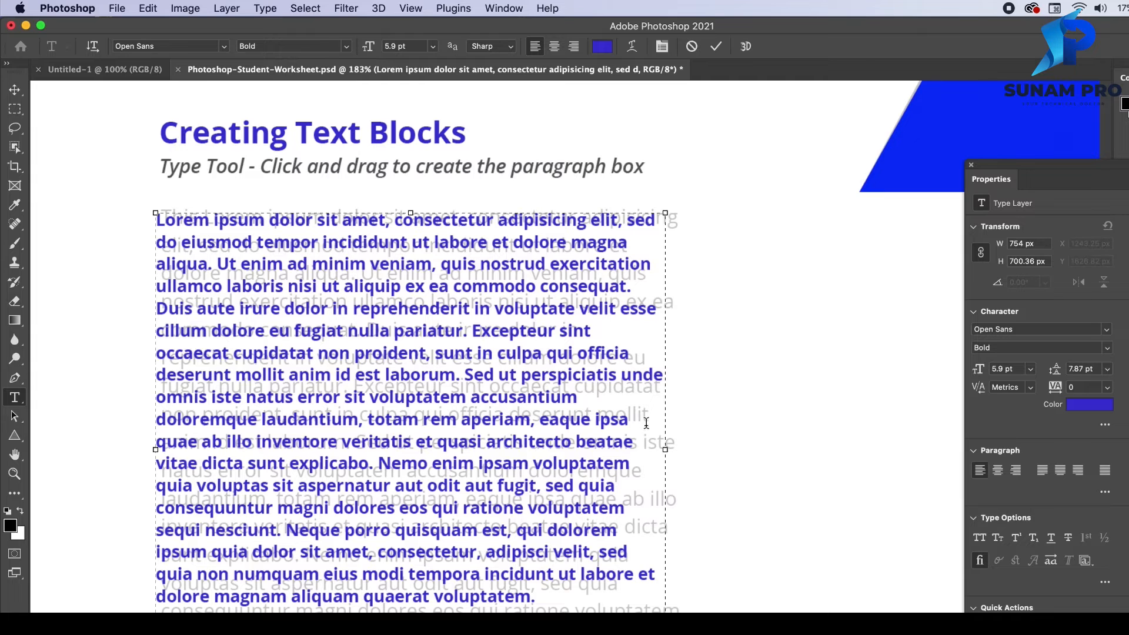
mouse_move(668, 450)
left_mouse_down()
mouse_move(855, 448)
mouse_move(667, 446)
left_mouse_up()
left_click_drag(847, 458, 668, 443)
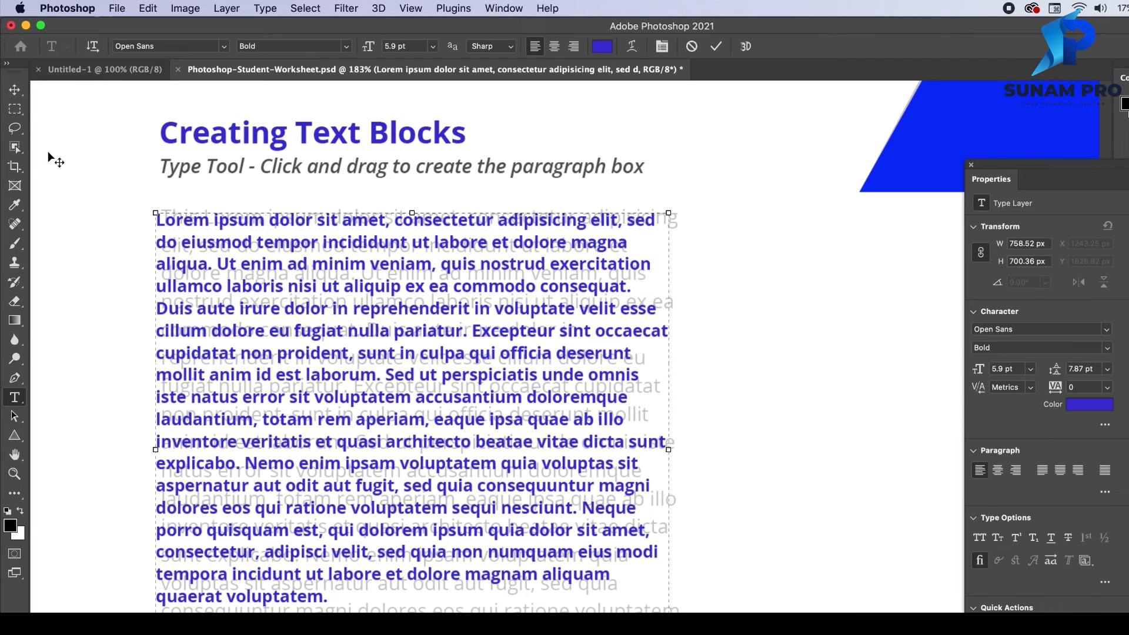
- Finish editing the paragraph text and review the worksheet's challenge to arrange three overlapping circles through layer order
left_click(14, 90)
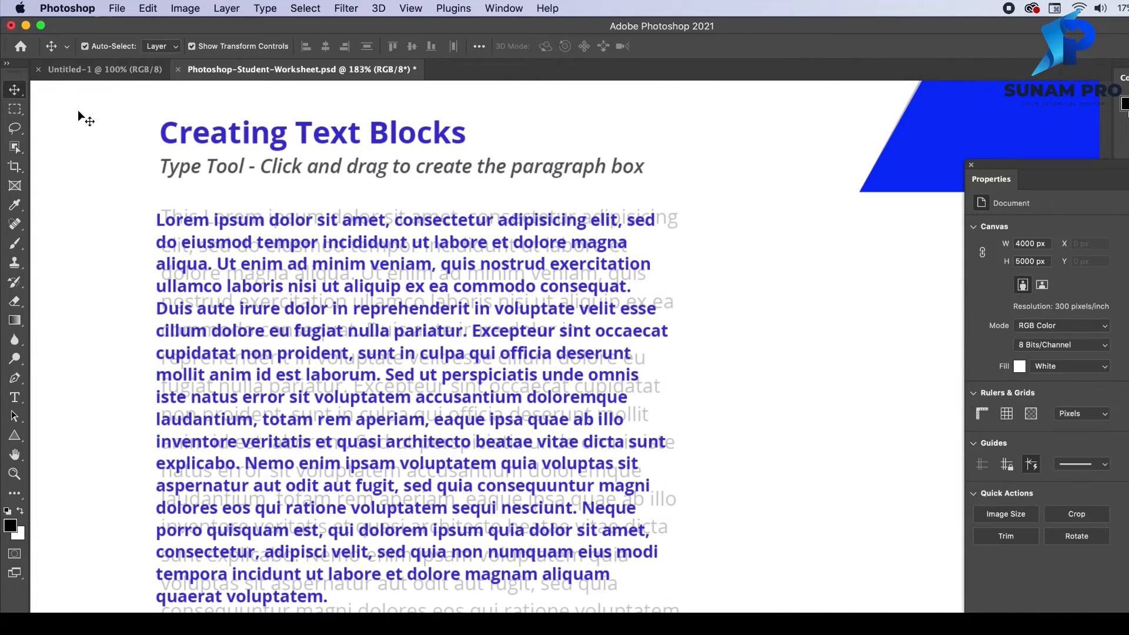
scroll(504, 559, "down", 2)
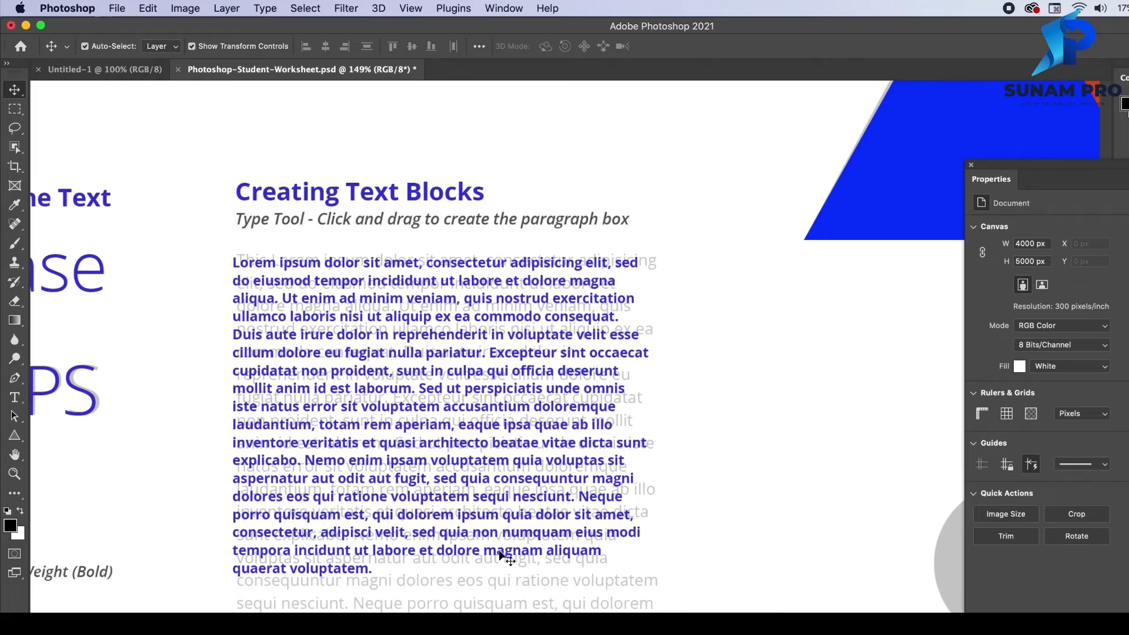
scroll(328, 368, "down", 4)
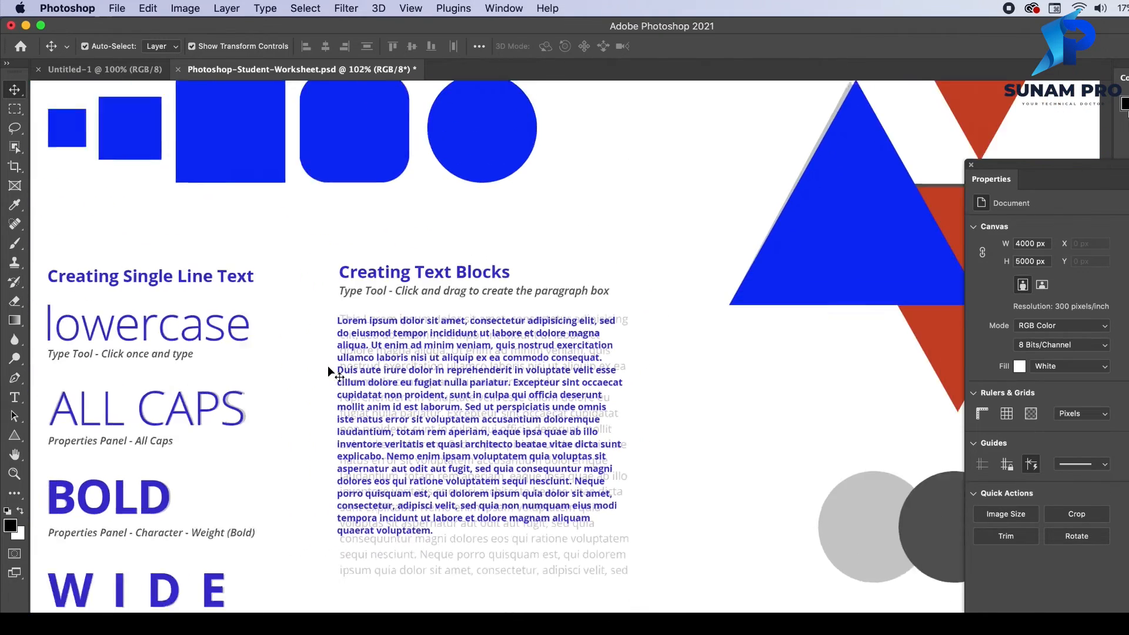
scroll(328, 368, "right", 10)
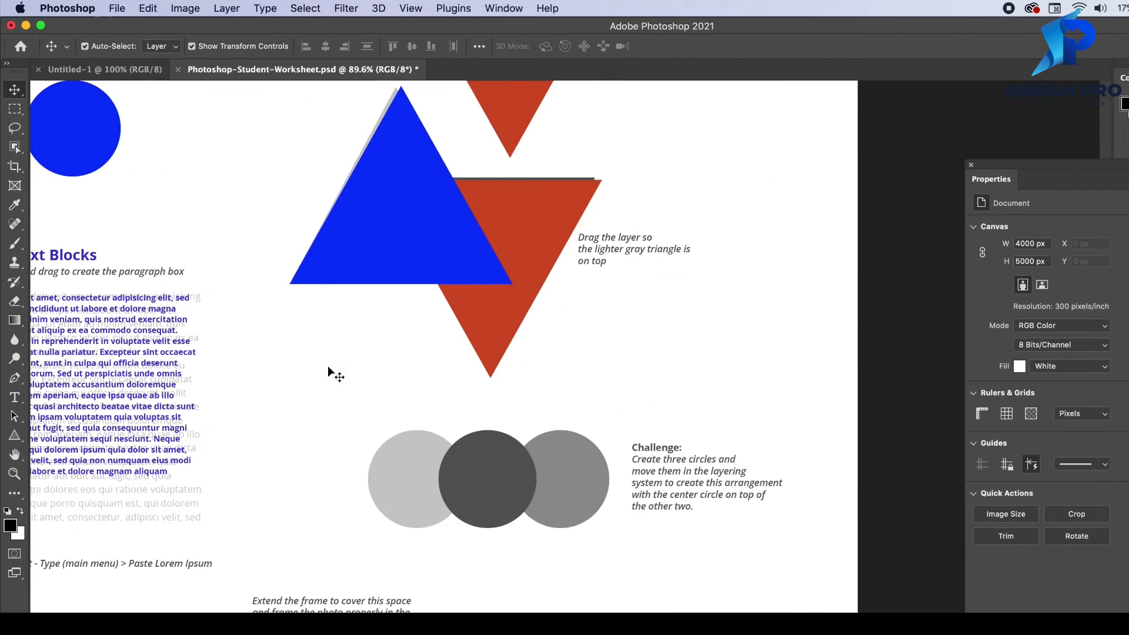
scroll(344, 418, "up", 4)
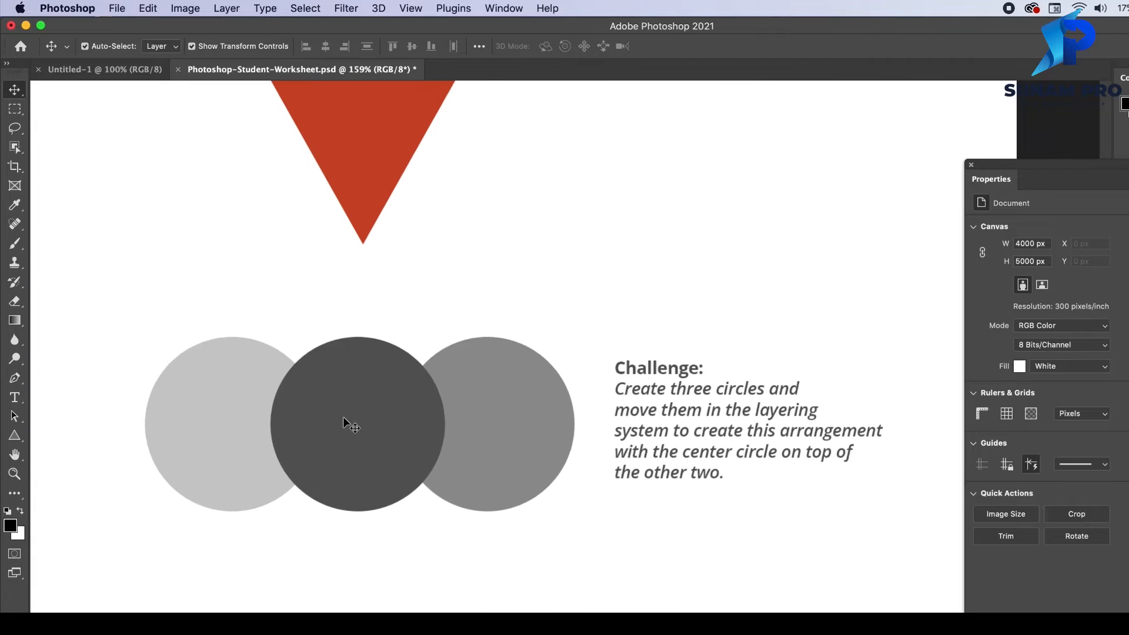
scroll(342, 416, "down", 2)
scroll(345, 412, "up", 1)
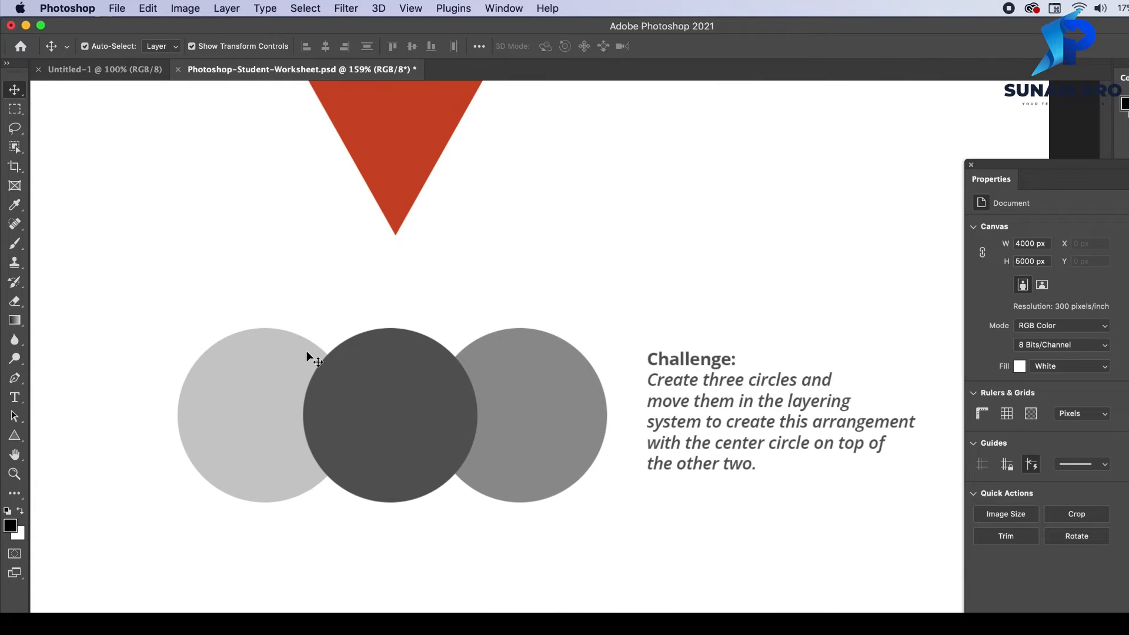
scroll(307, 352, "left", 2)
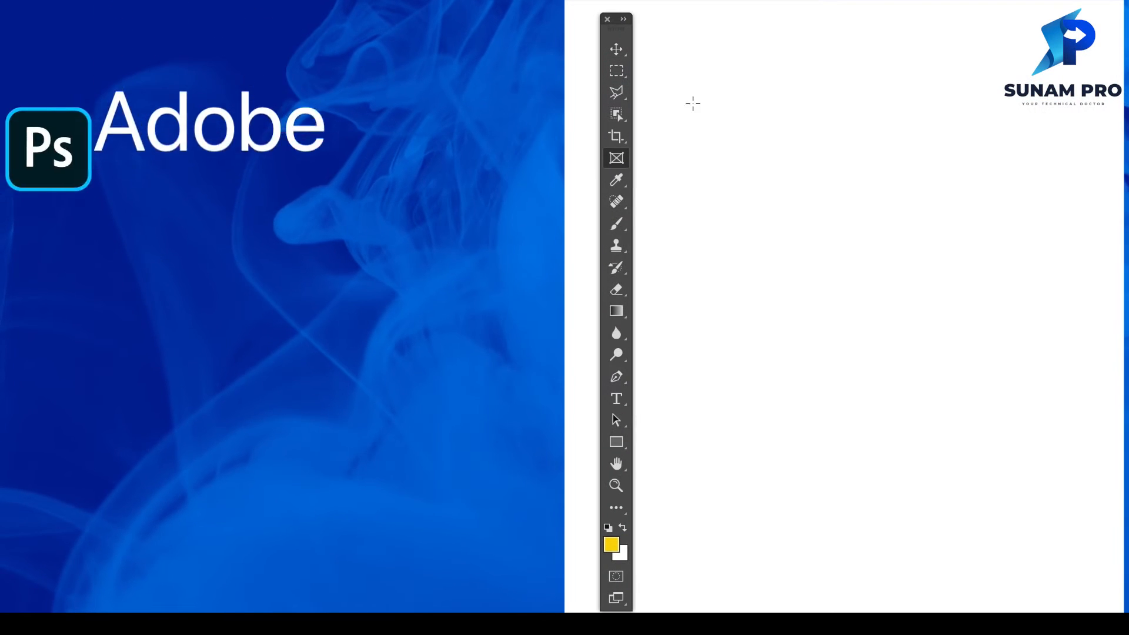
left_click_drag(706, 100, 1035, 423)
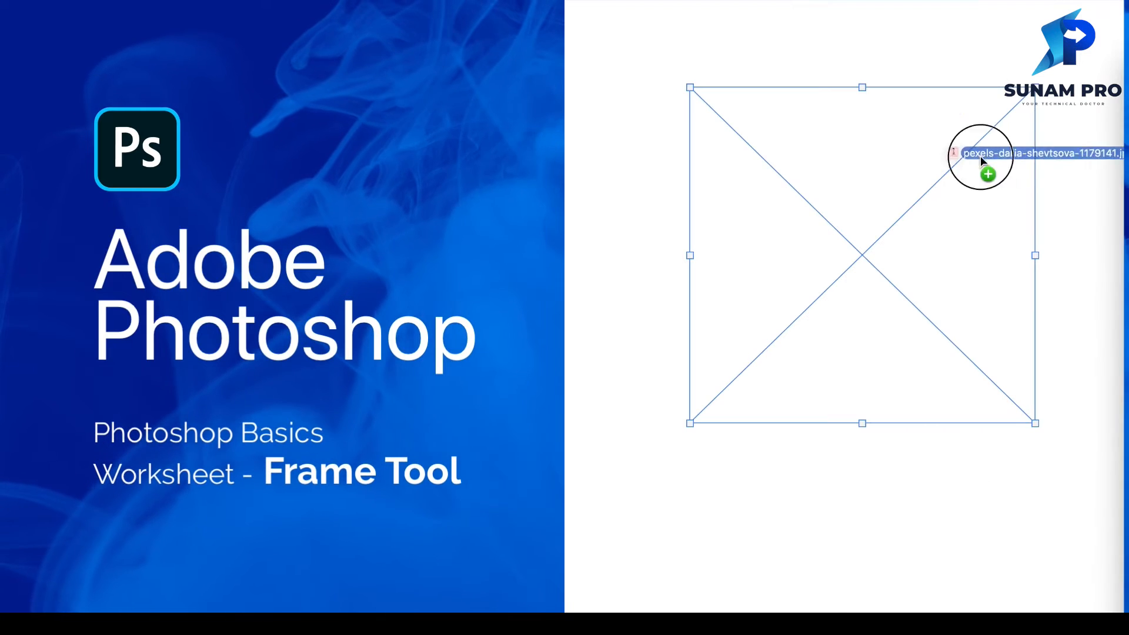
left_click_drag(980, 157, 812, 213)
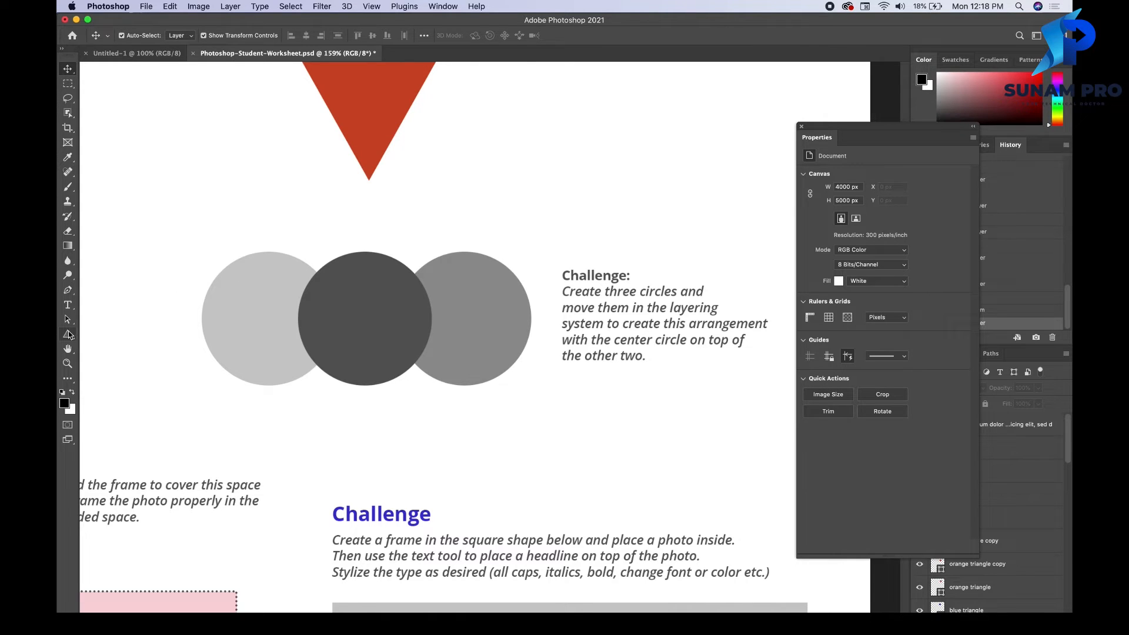
- Activate the Ellipse tool, dock the Properties panel beside History, and float the Layers panel over the canvas near the circles
left_click_drag(69, 334, 117, 344)
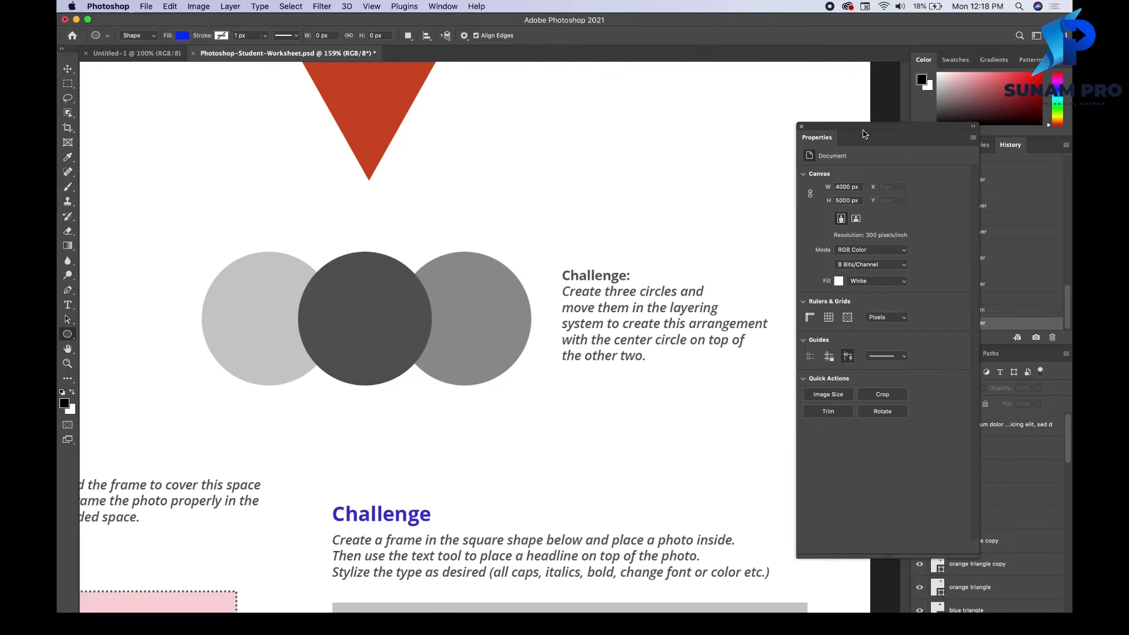
left_click_drag(864, 135, 1051, 145)
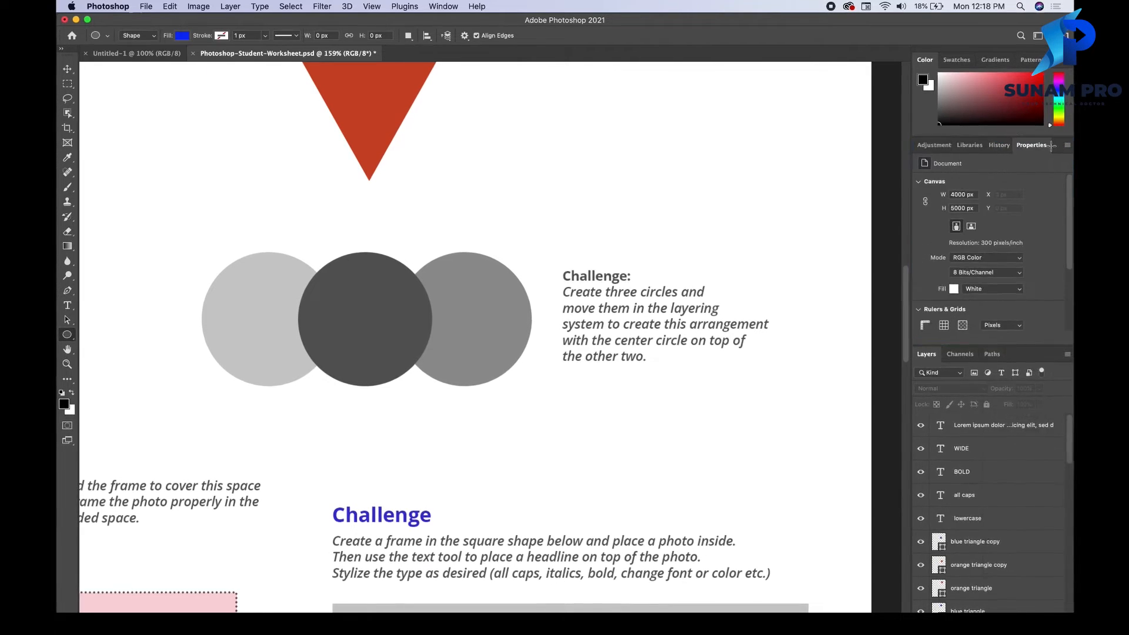
left_click_drag(926, 354, 590, 185)
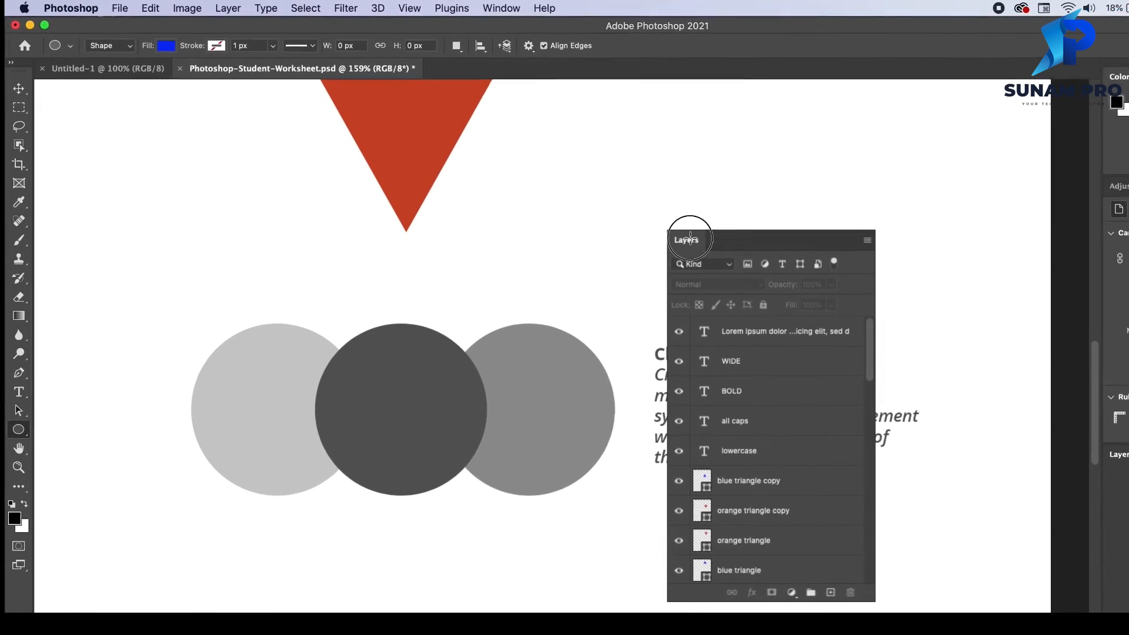
left_click_drag(691, 238, 691, 240)
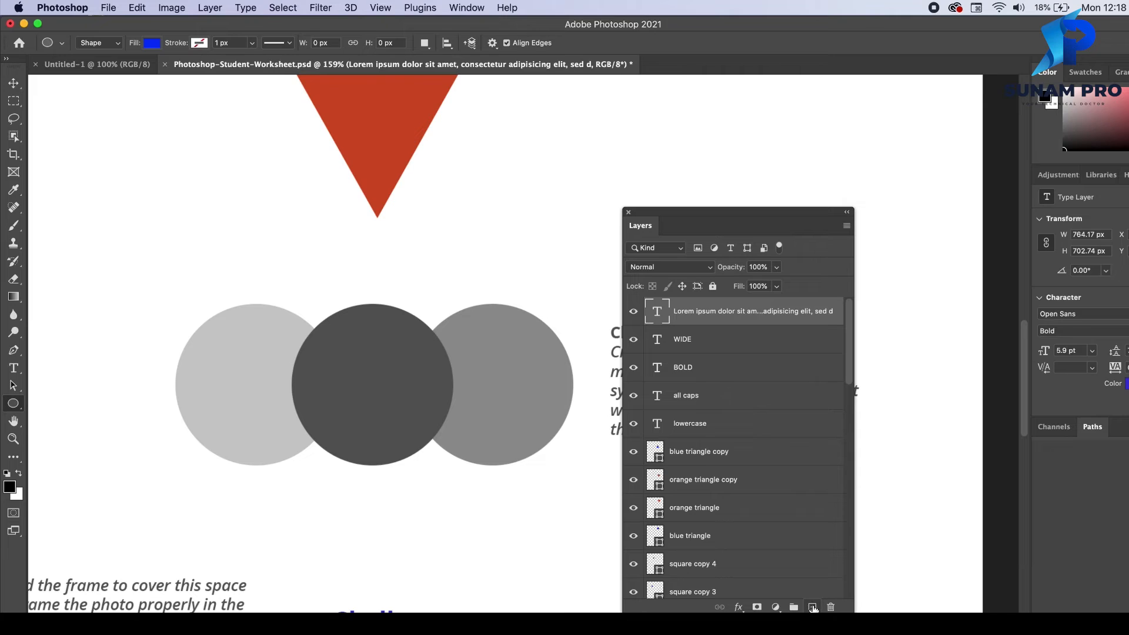
- Add a new layer named "circle 1" and draw a blue circle about 298 px wide over the leftmost gray circle
left_click(813, 607)
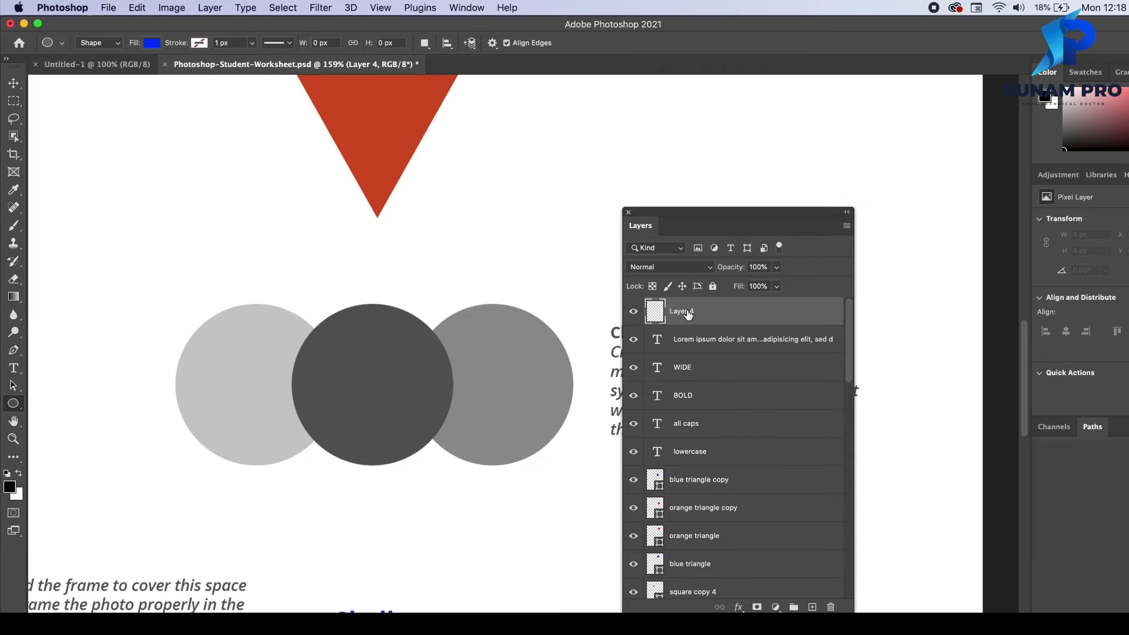
type("circle 1")
key("Return")
left_click_drag(176, 302, 347, 467)
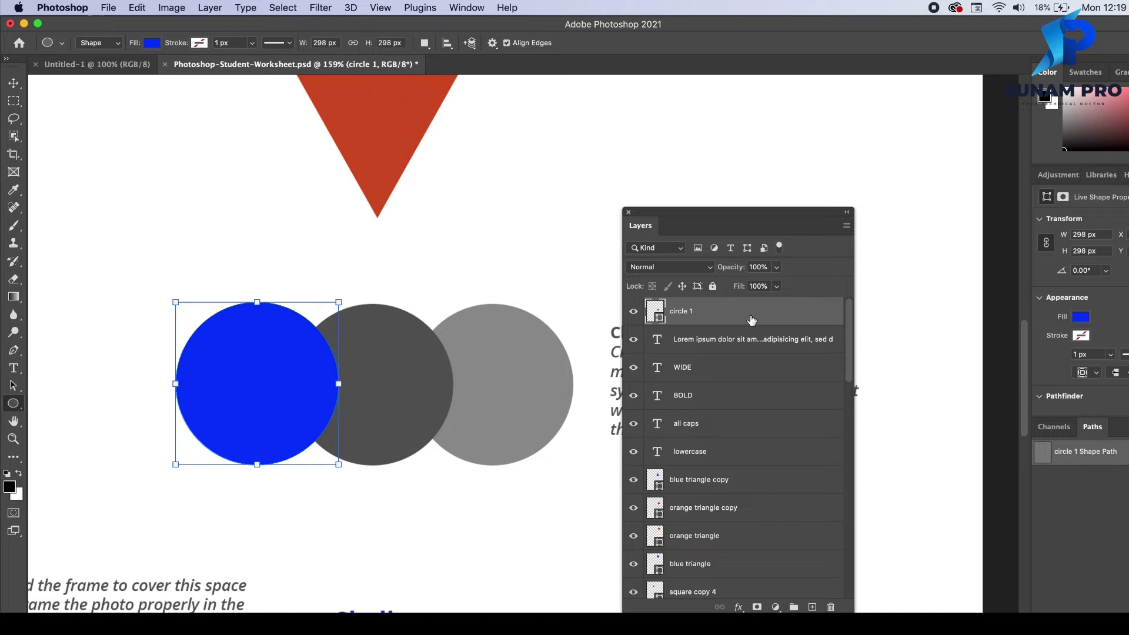
- Duplicate the circle 1 layer and place the copy over the middle gray circle
key("v")
right_click(747, 360)
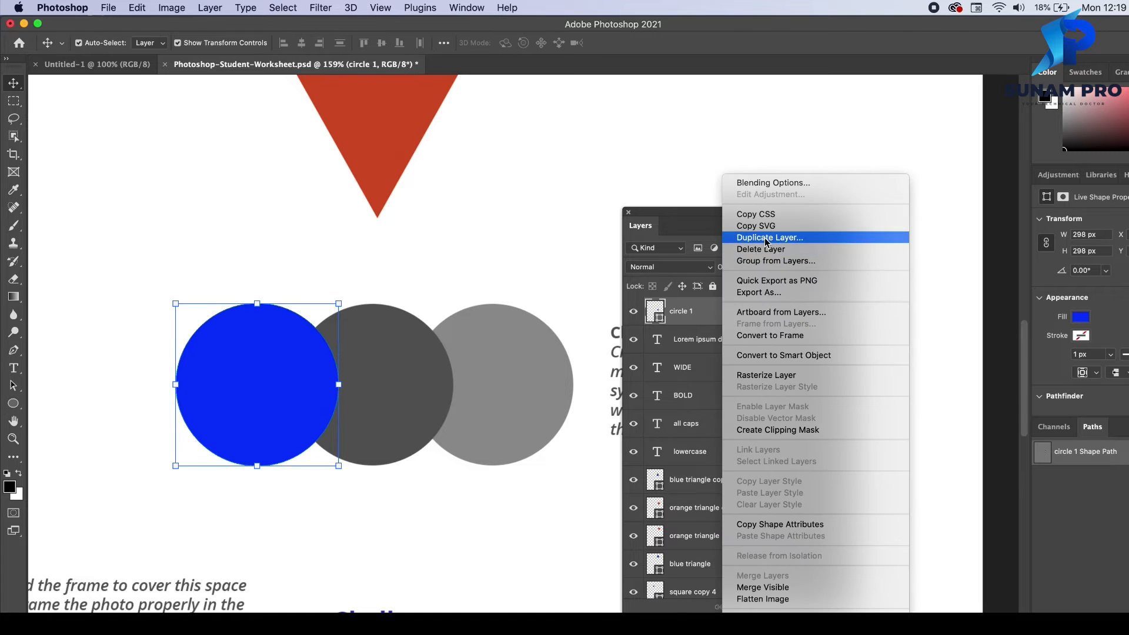
left_click(764, 237)
left_click(724, 348)
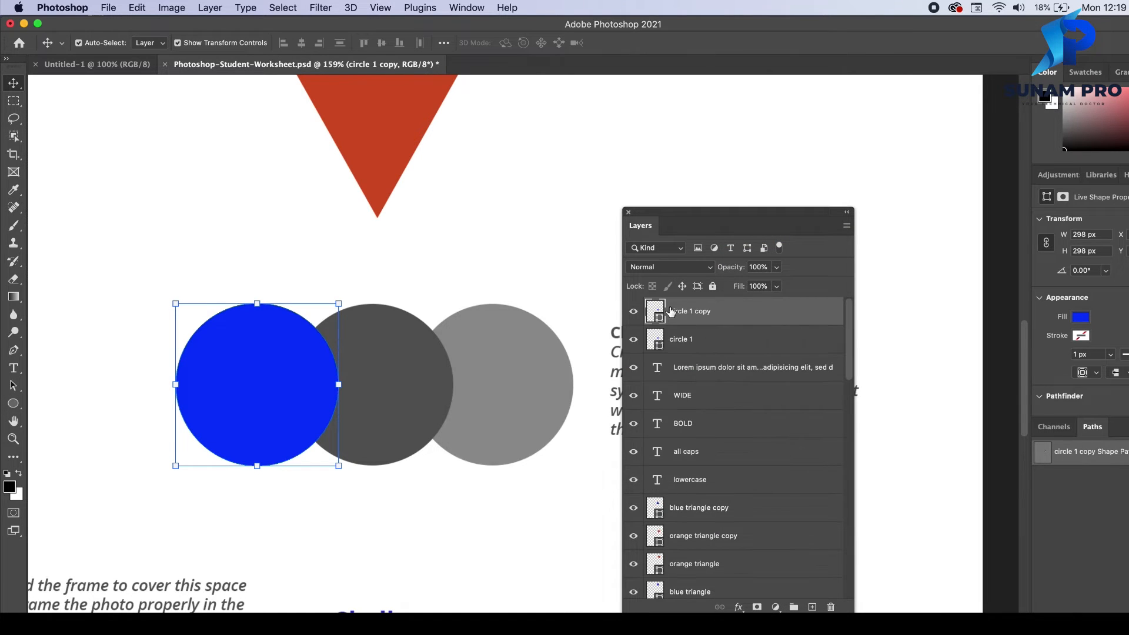
left_click_drag(279, 373, 390, 414)
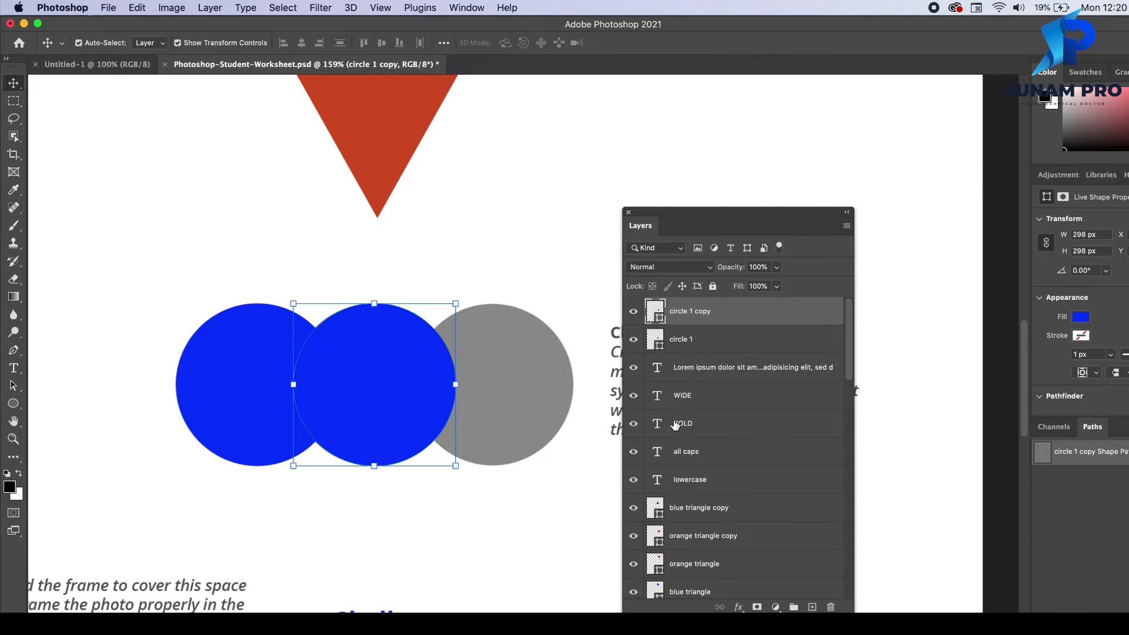
- Duplicate the middle circle's layer and place the new copy over the rightmost gray circle
right_click(737, 318)
left_click(777, 239)
left_click(735, 346)
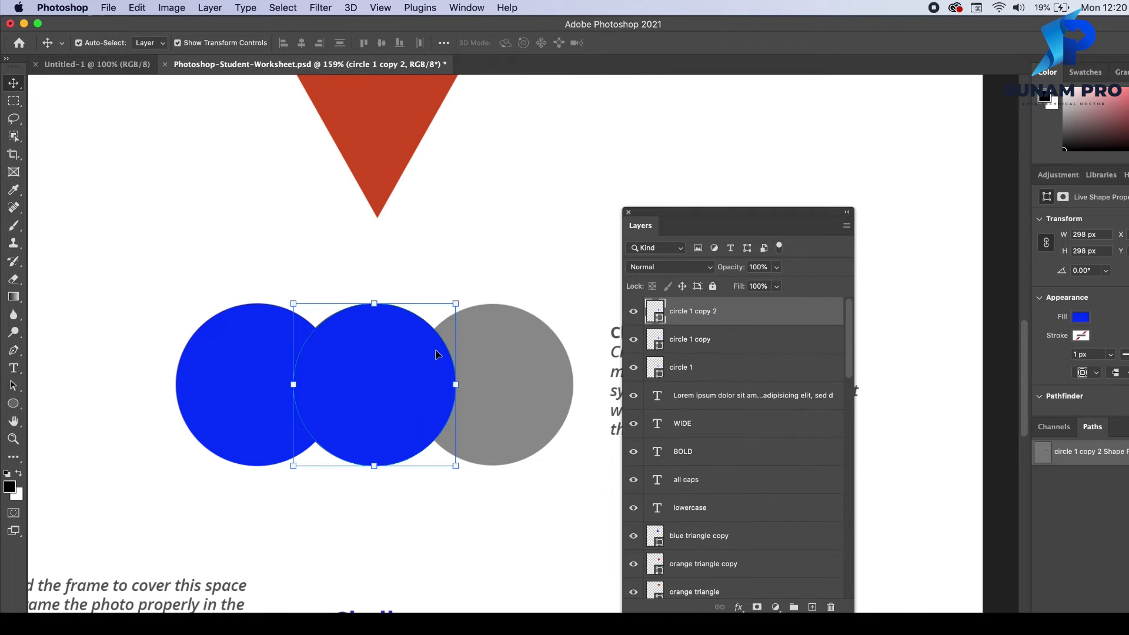
left_click_drag(382, 364, 494, 362)
- Fill the middle circle with orange-red and the rightmost circle with yellow from the recently used colors
left_click(378, 344)
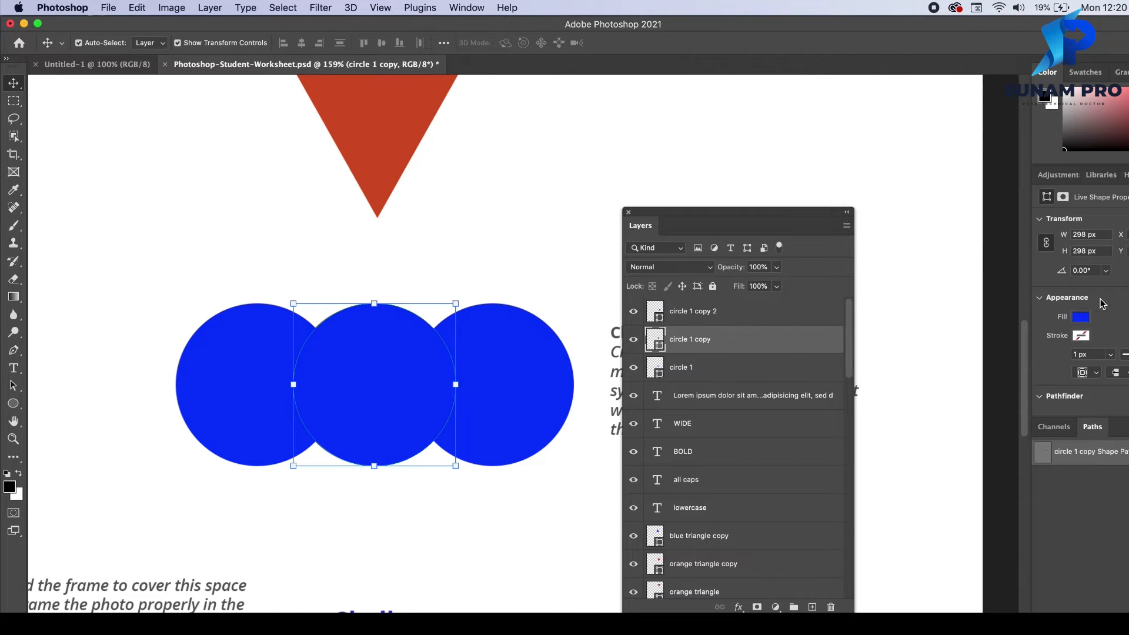
left_click(1081, 318)
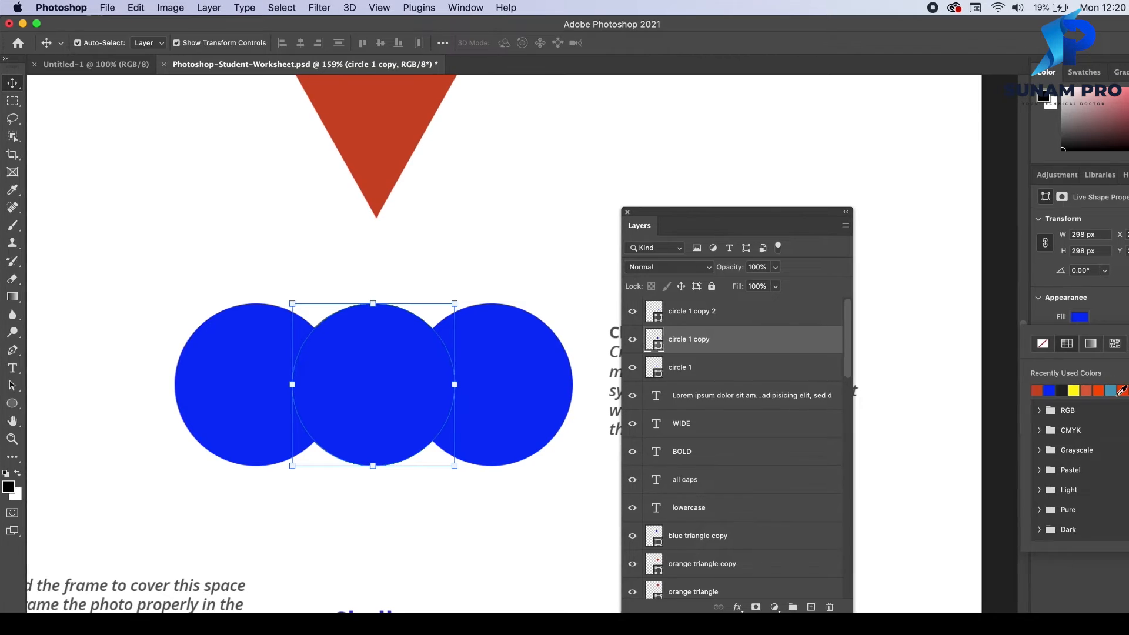
left_click(1038, 391)
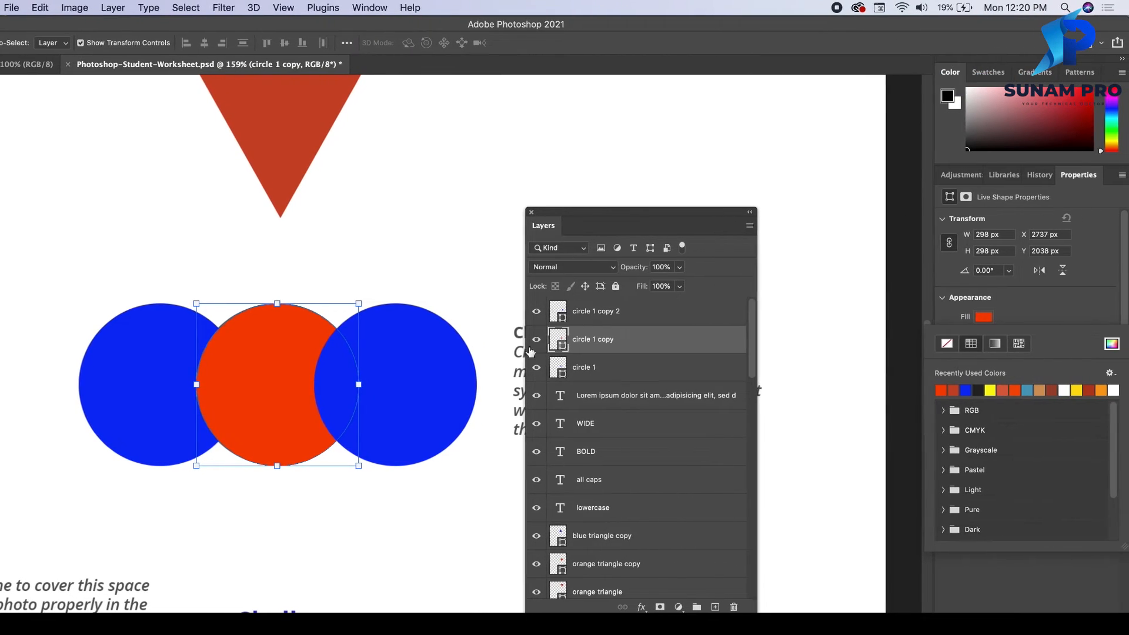
left_click(423, 348)
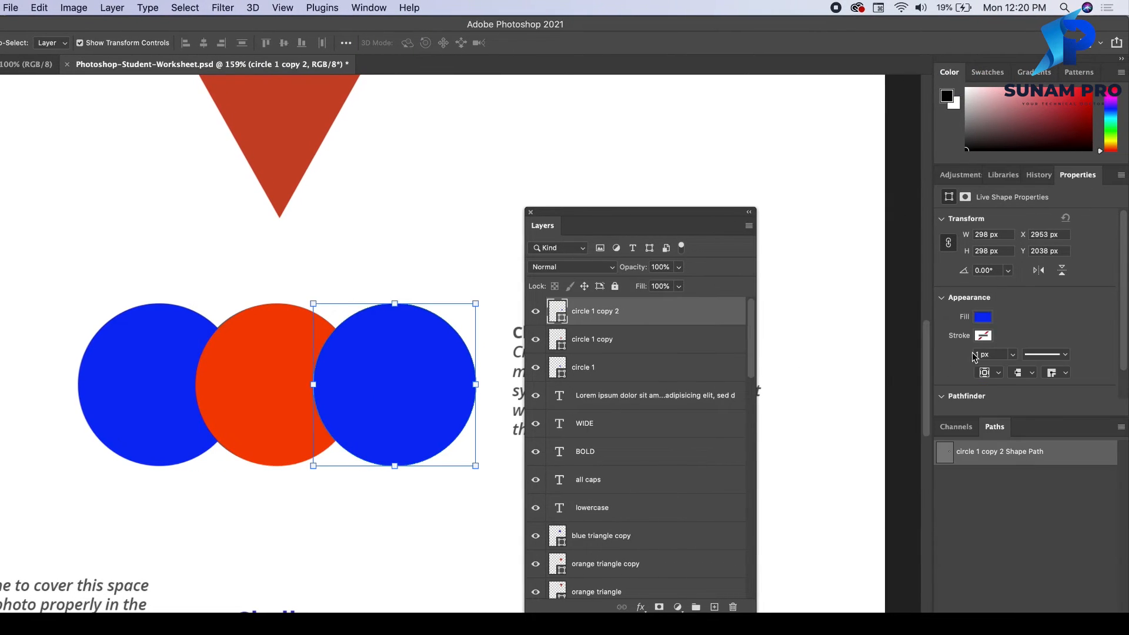
left_click(982, 317)
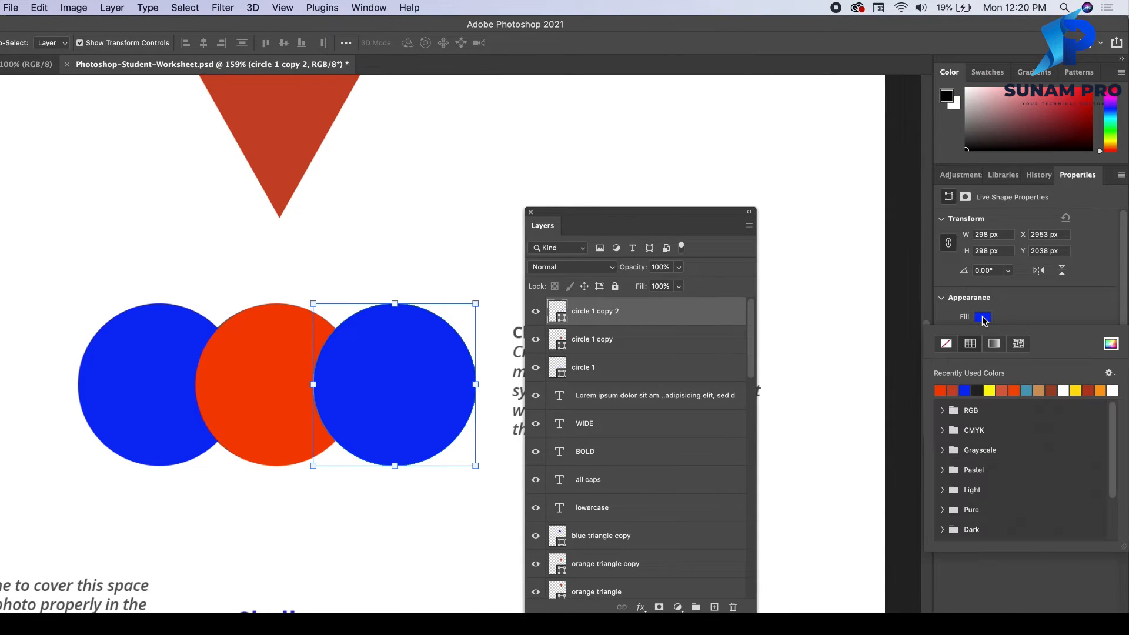
left_click(992, 389)
left_click(436, 201)
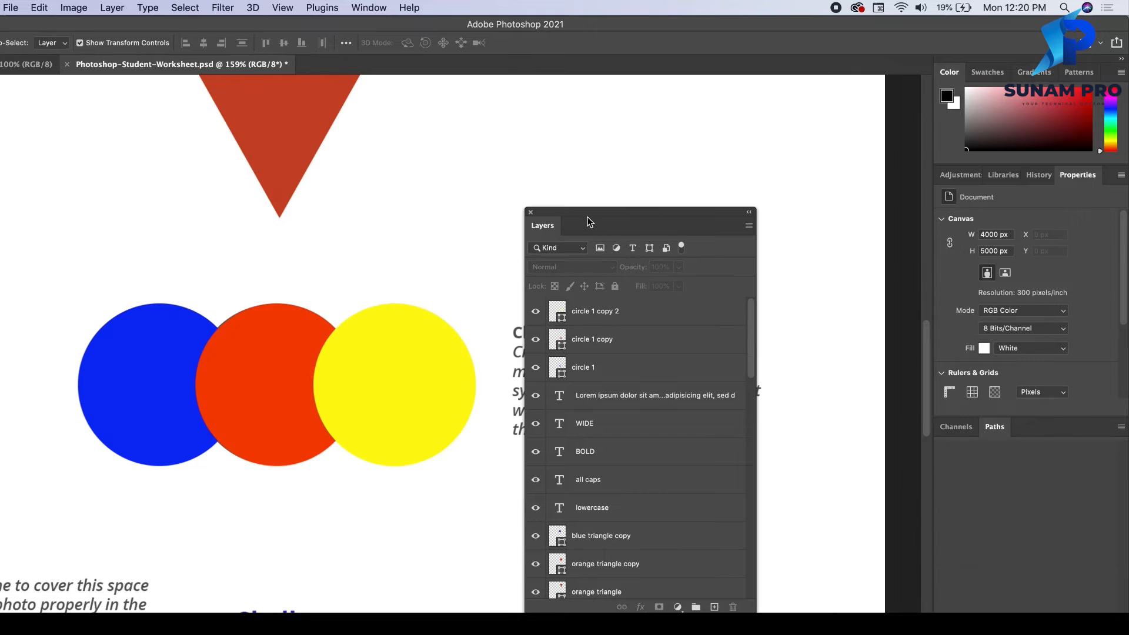
- Clear the Layers panel from the challenge text and temporarily shift all three circles down together to compare with the gray reference
left_click_drag(588, 222, 803, 370)
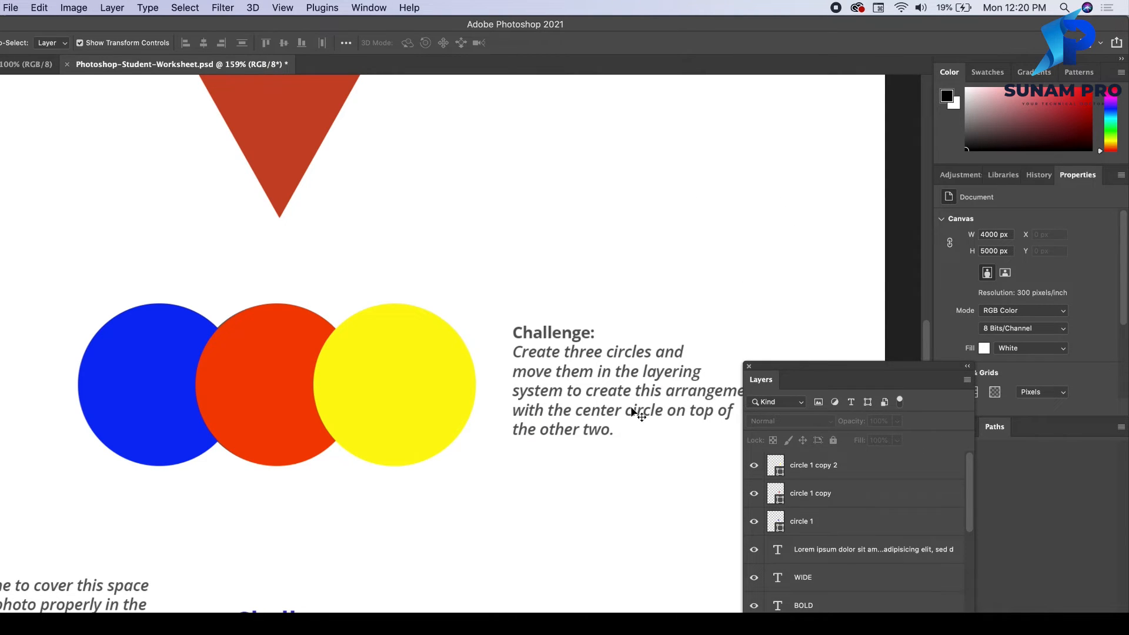
left_click_drag(784, 377, 734, 199)
left_click(336, 374)
left_click(263, 360, "shift")
left_click(143, 376, "shift")
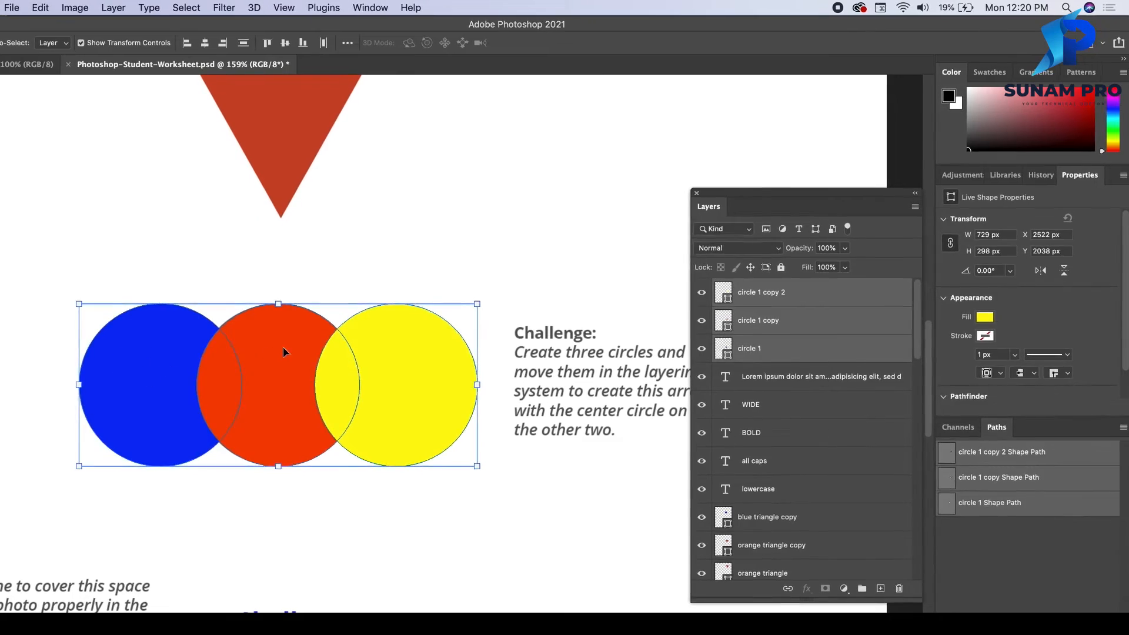
left_click_drag(284, 353, 285, 561)
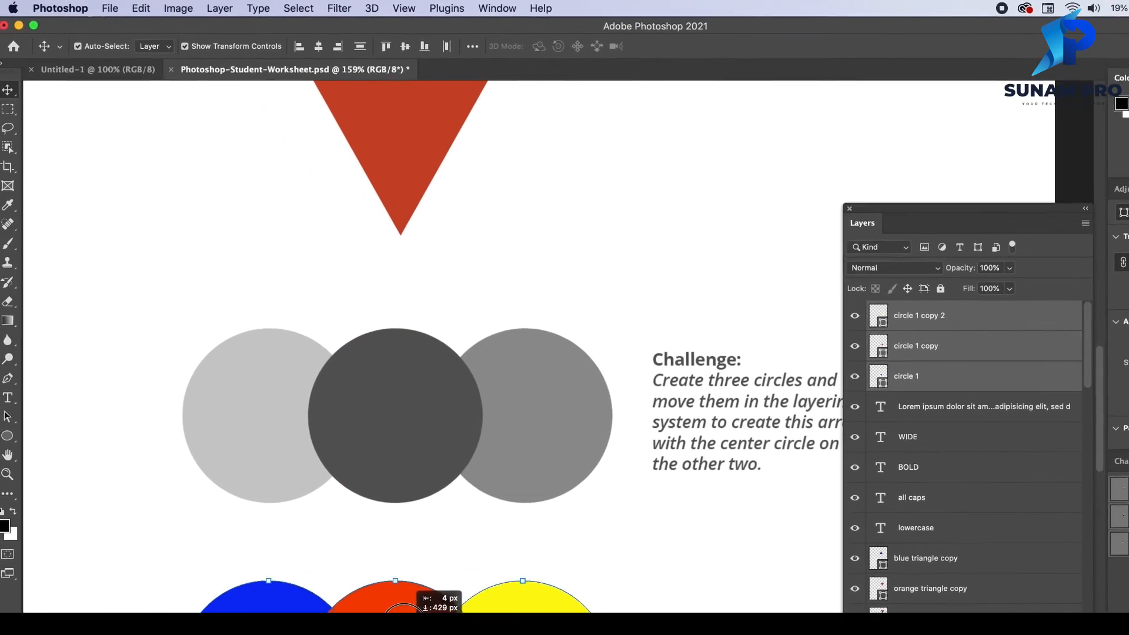
left_click_drag(403, 610, 420, 383)
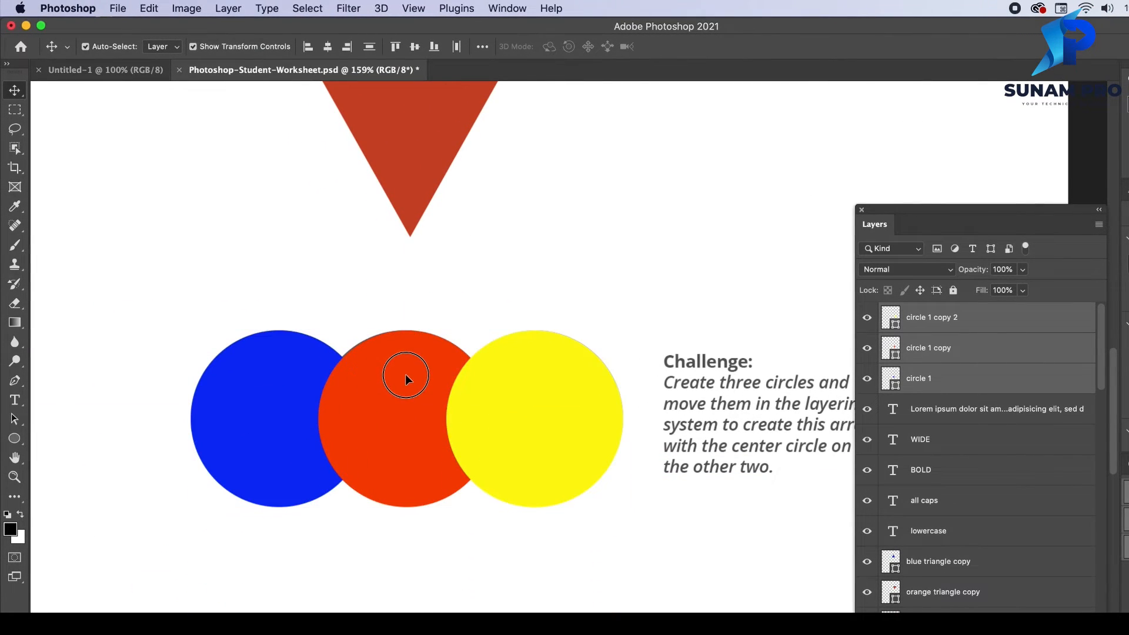
- Move the middle orange circle's layer above the other two circles, and place the blue circle's layer above the yellow one
left_click(409, 371)
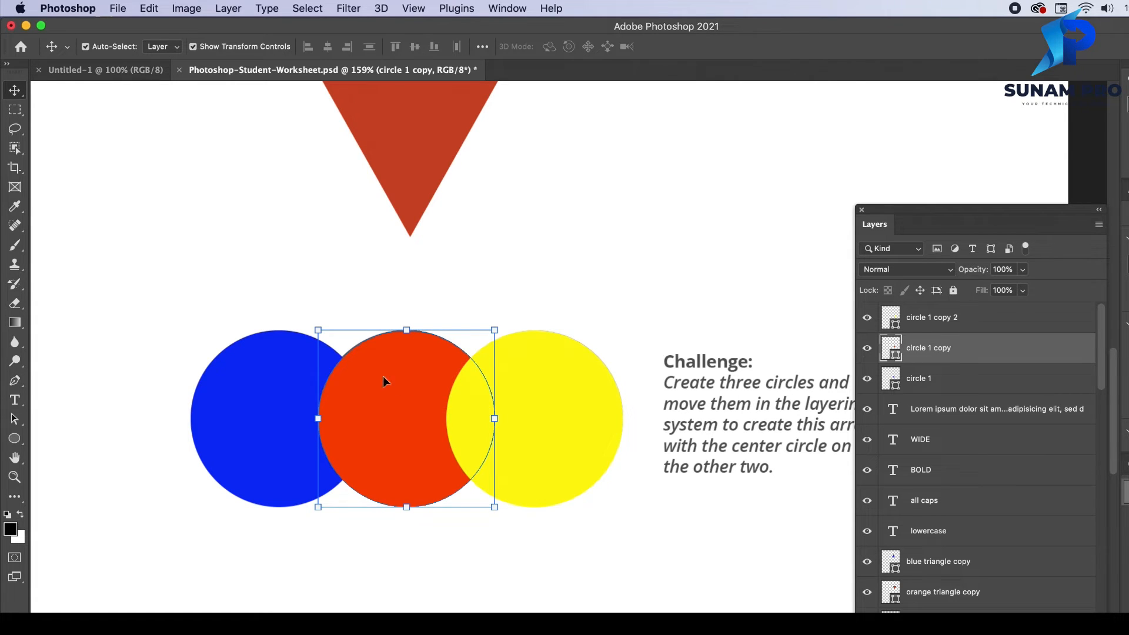
left_click_drag(973, 351, 976, 318)
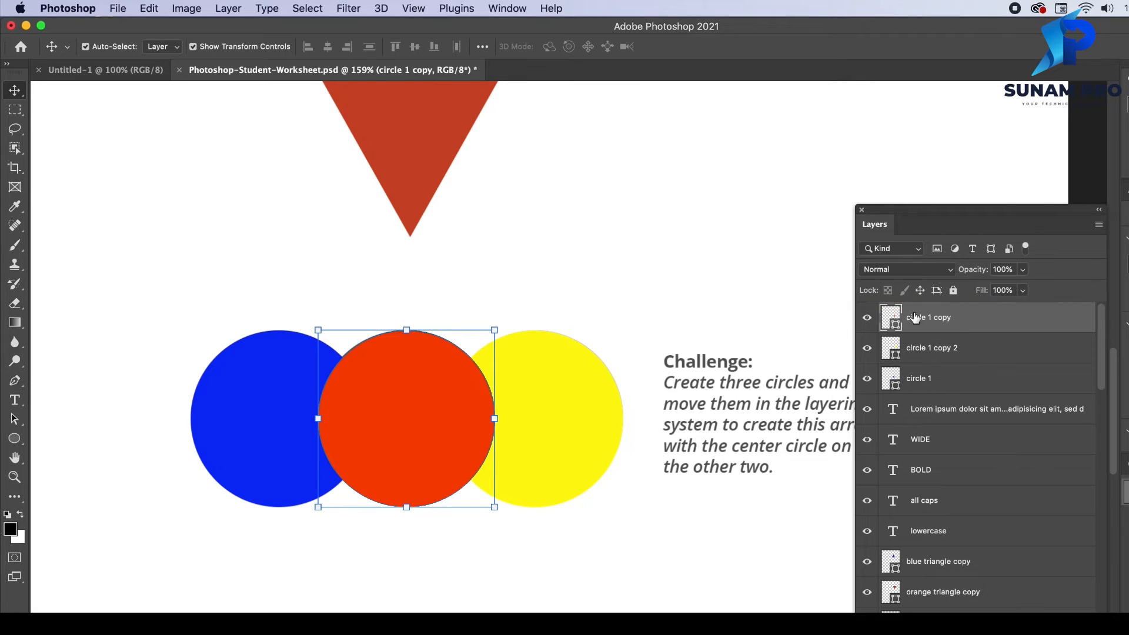
left_click(602, 391)
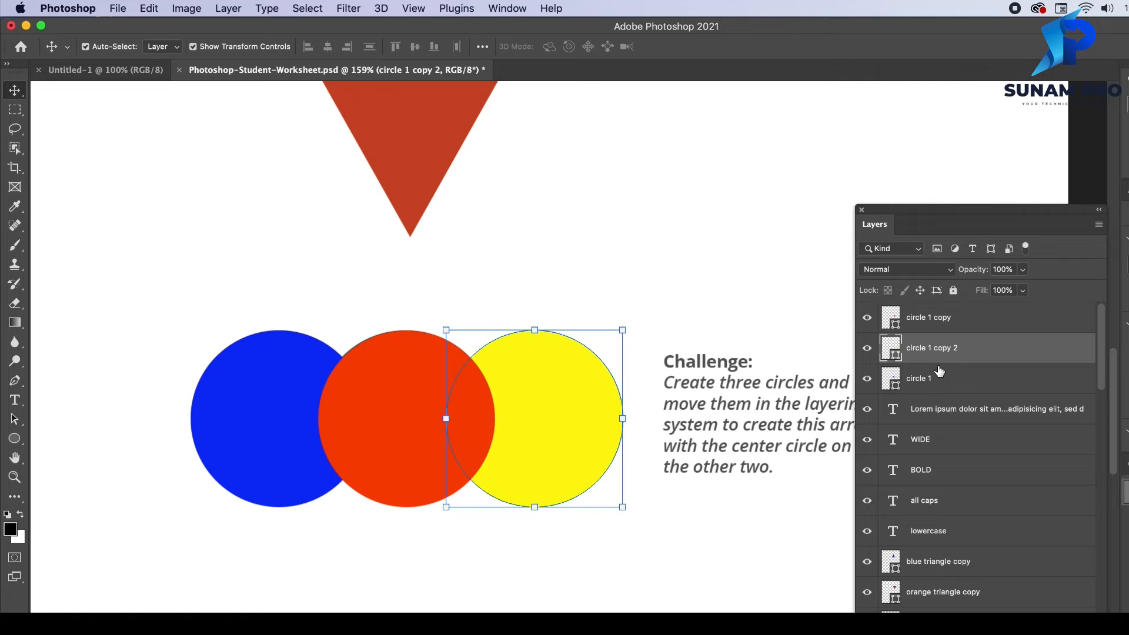
left_click_drag(944, 390, 961, 316)
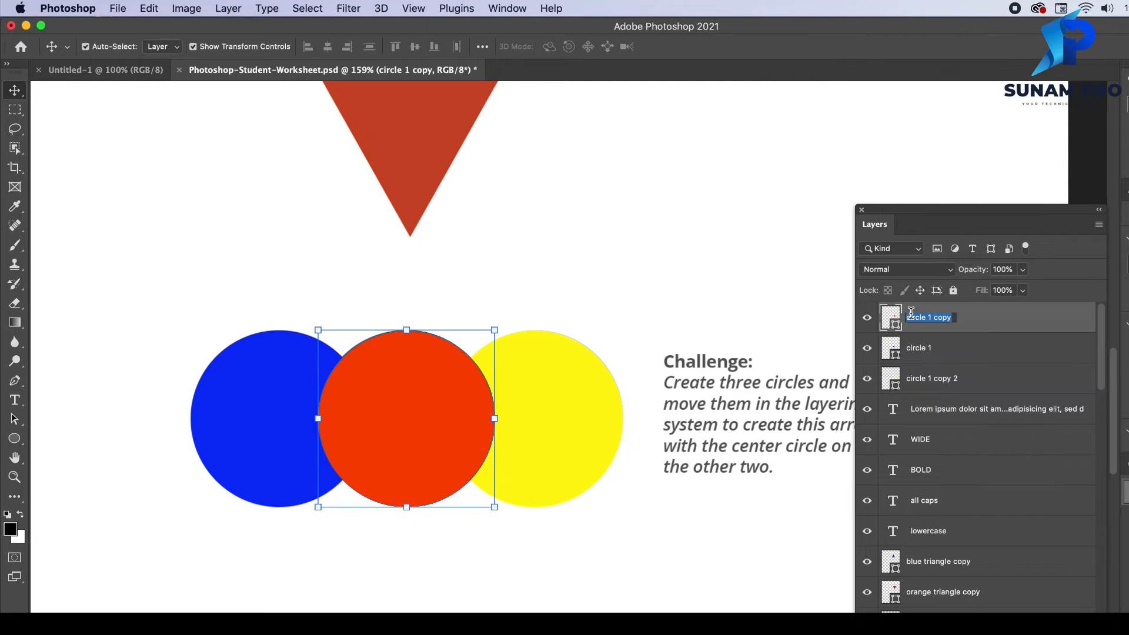
- Rename the circle layers "orange", "blue" and "yellow", and stack the yellow layer between orange and blue
type("orange")
key("Return")
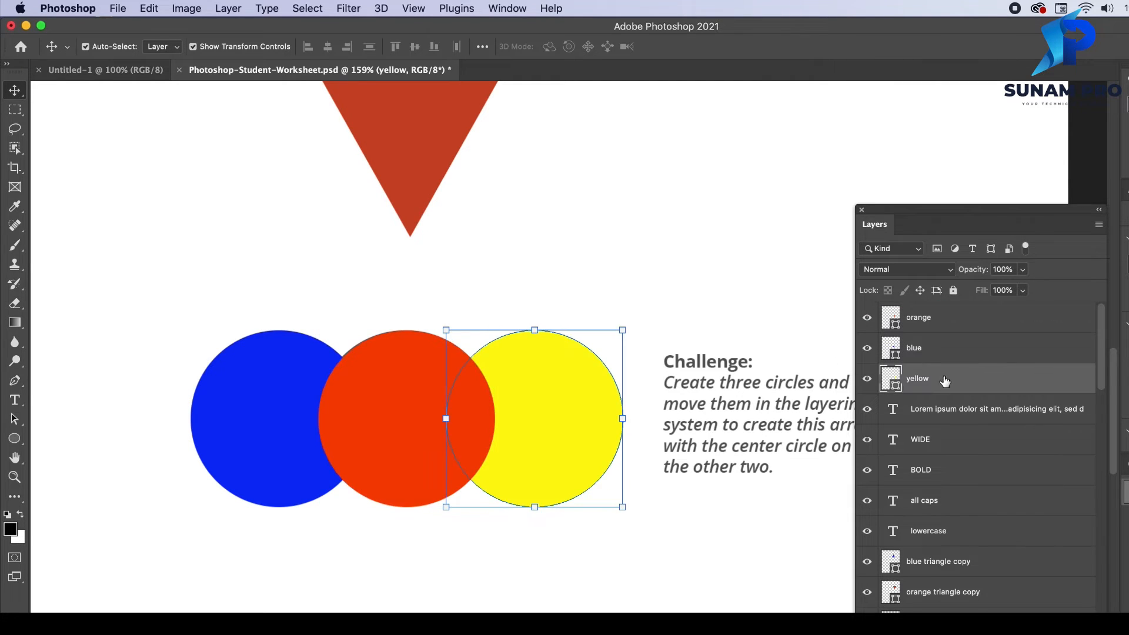
left_click_drag(948, 382, 944, 315)
mouse_move(419, 384)
left_mouse_down()
mouse_move(442, 334)
mouse_move(424, 419)
mouse_move(419, 383)
left_mouse_up()
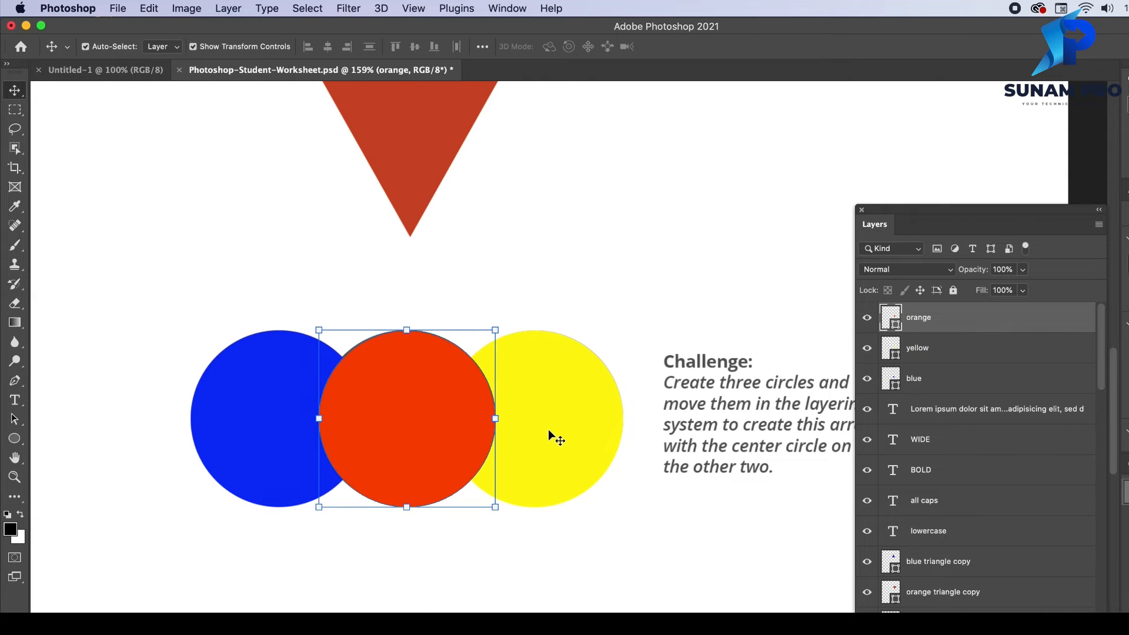
- Deselect the orange circle and draw a rectangular frame about 649 by 1054 px over the tall dashed rectangle under Framing Photos
left_click(548, 430)
left_click(568, 304)
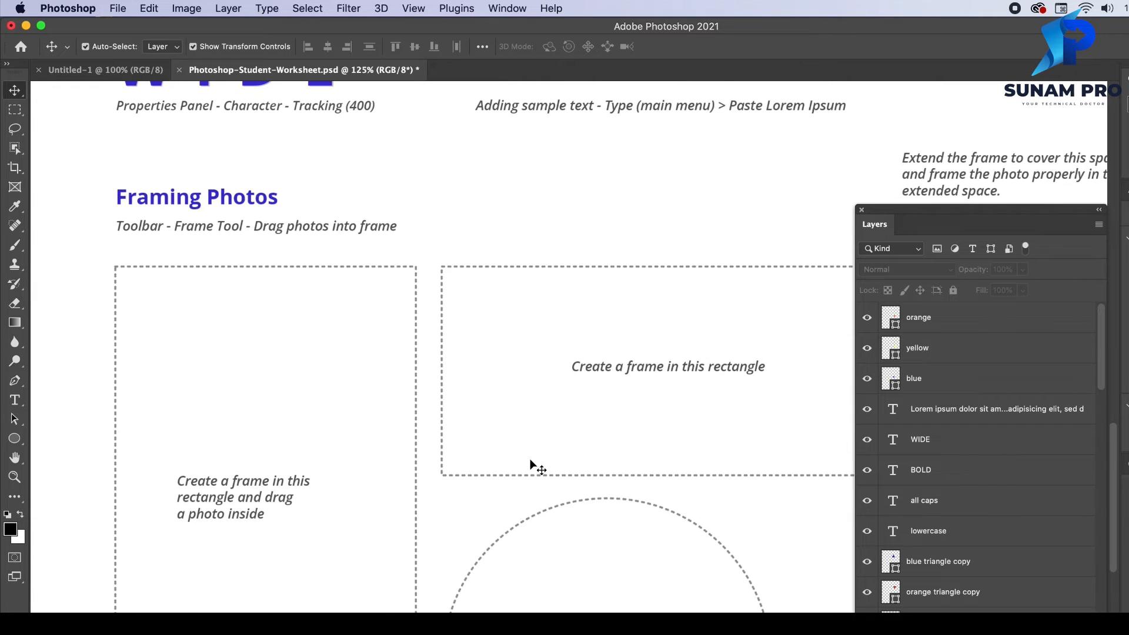
scroll(531, 461, "down", 2)
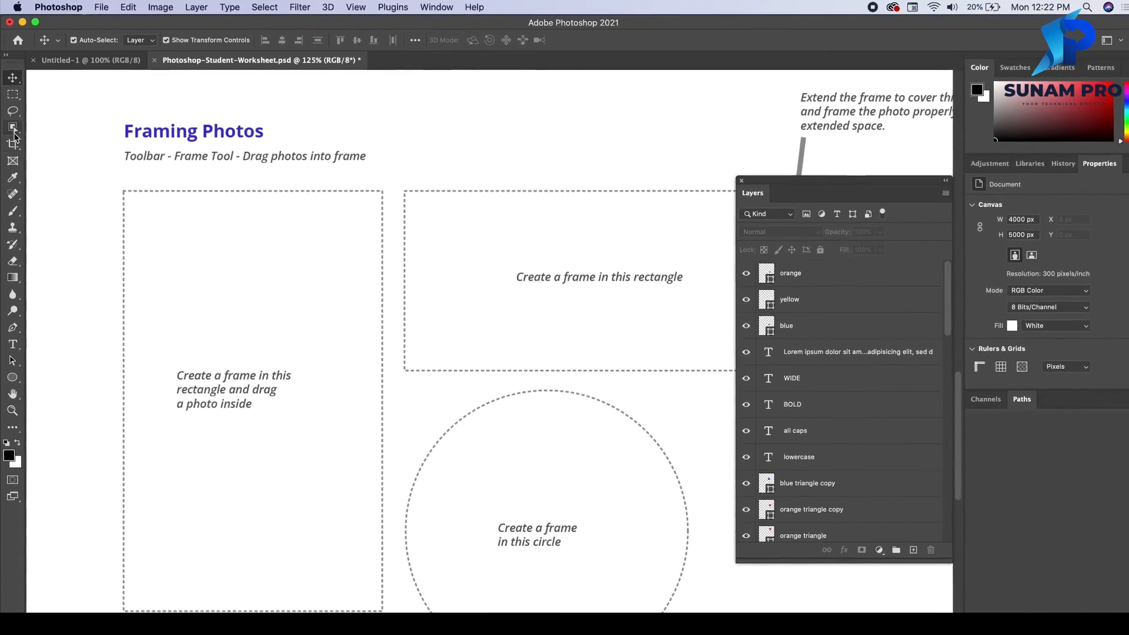
left_click(12, 160)
left_click_drag(123, 191, 385, 610)
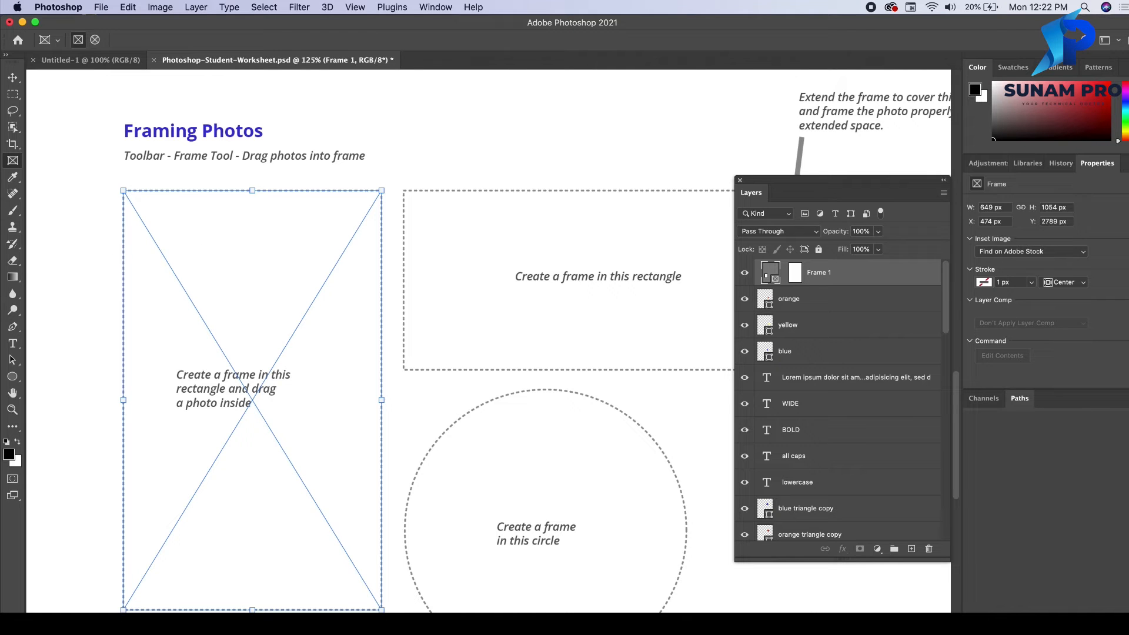
- Switch to Finder and place pexels-gelatin-6357184.jpg from the Downloads folder into the tall frame
key("super+Tab")
left_click(438, 246)
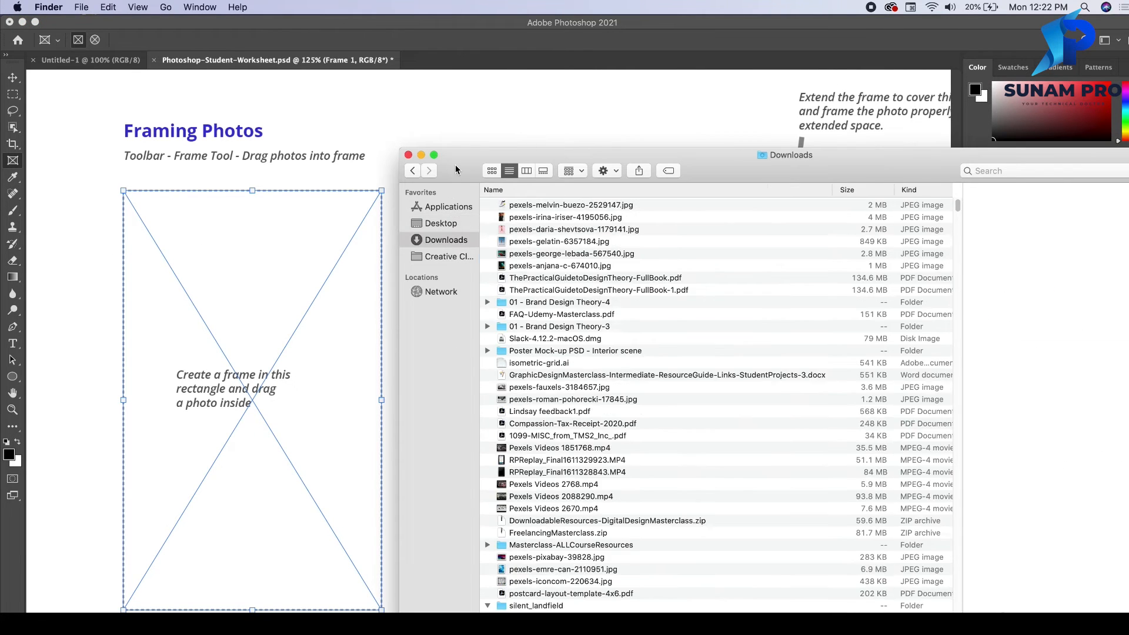
left_click_drag(458, 171, 530, 261)
left_click(604, 312)
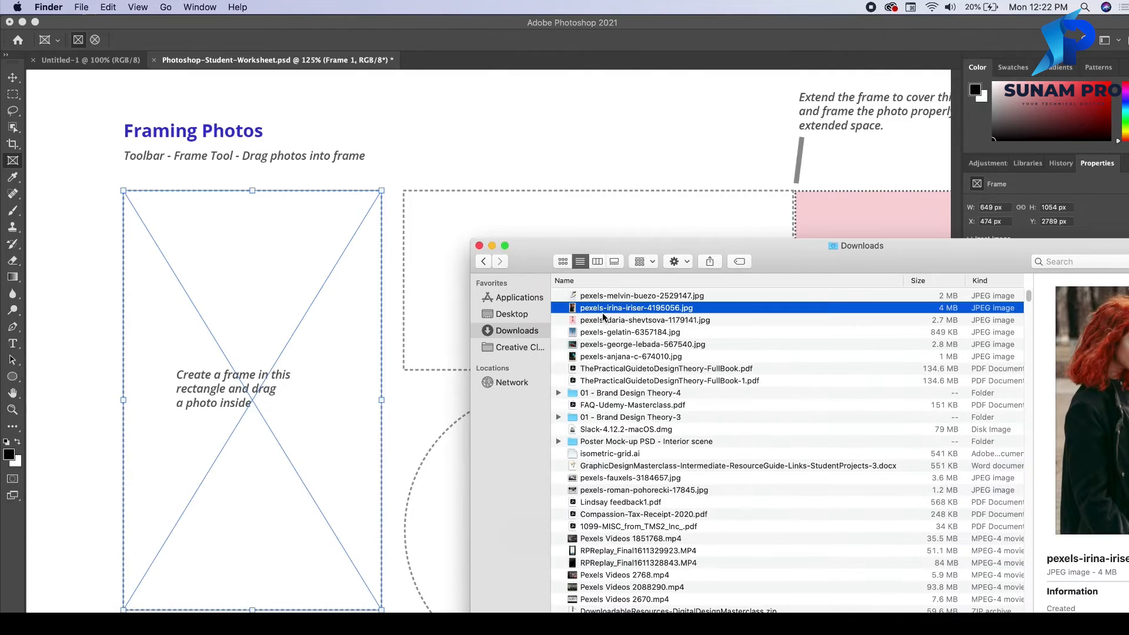
left_click(609, 333)
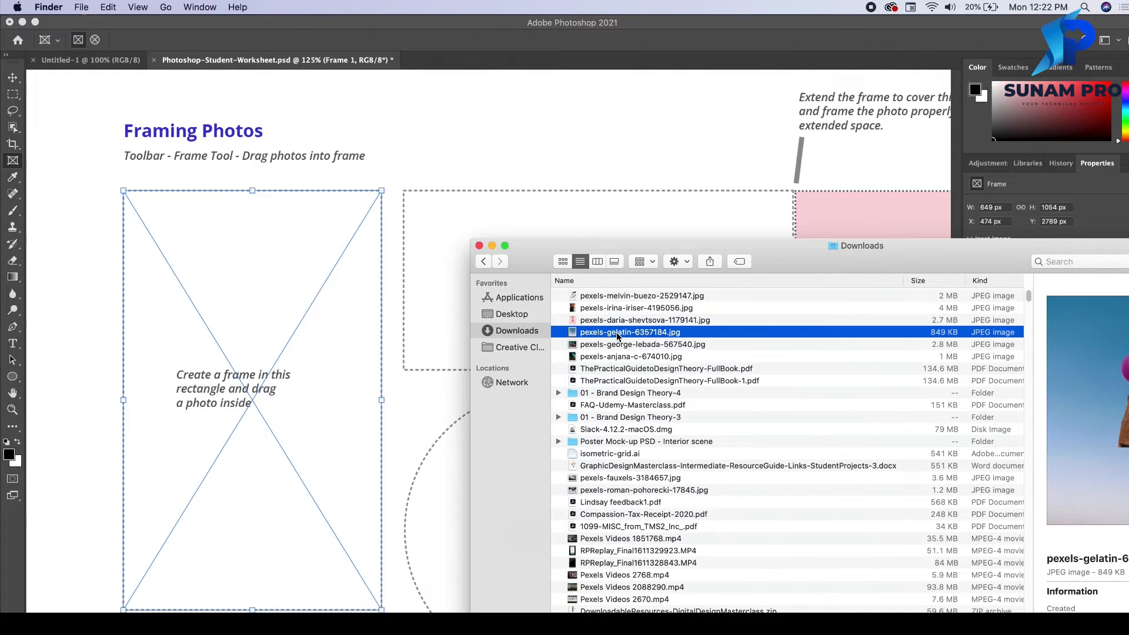
left_click_drag(612, 334, 256, 271)
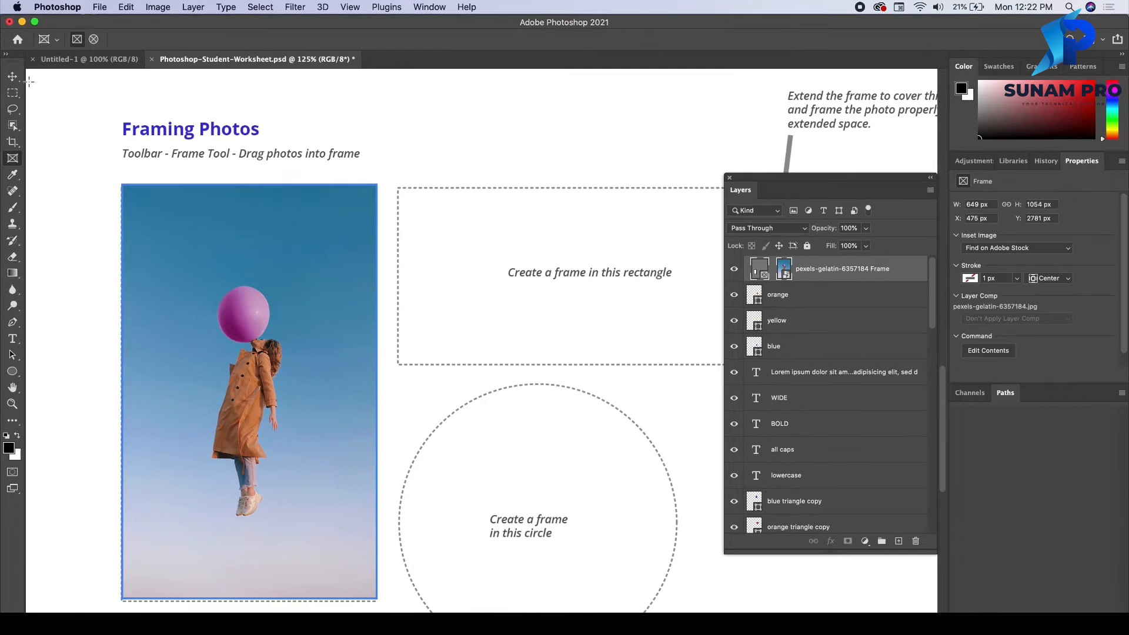
- Move the balloon photo's frame to X 474 px, Y 2789 px so it lines up with the dashed rectangle
left_click(13, 78)
mouse_move(209, 263)
left_mouse_down()
mouse_move(204, 232)
mouse_move(474, 199)
mouse_move(374, 268)
mouse_move(202, 272)
left_mouse_up()
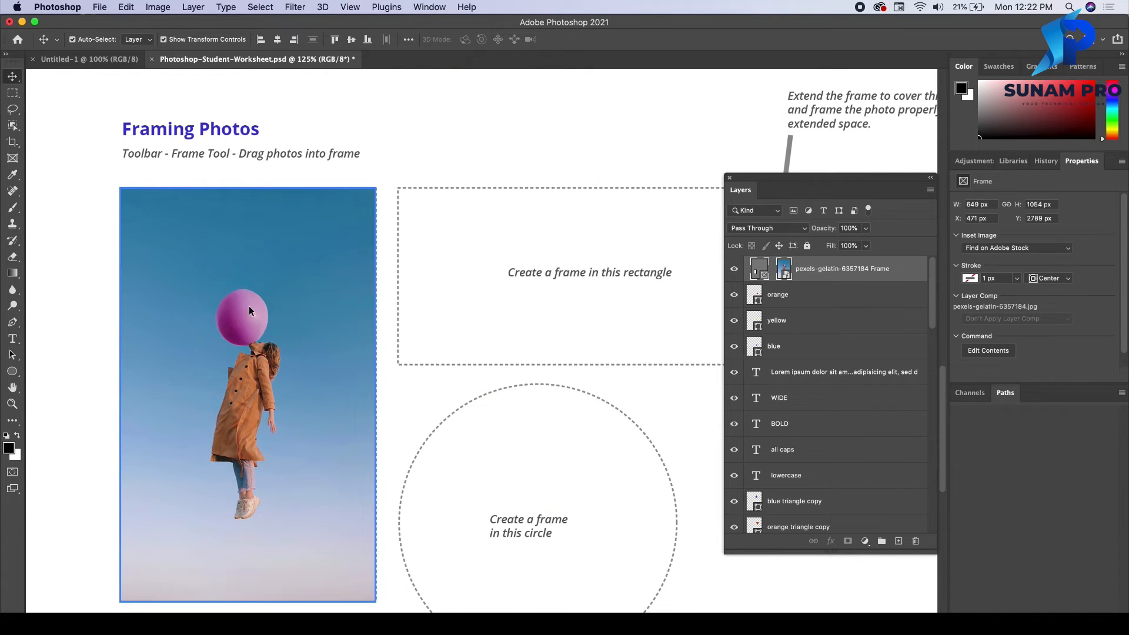
left_click_drag(253, 334, 254, 281)
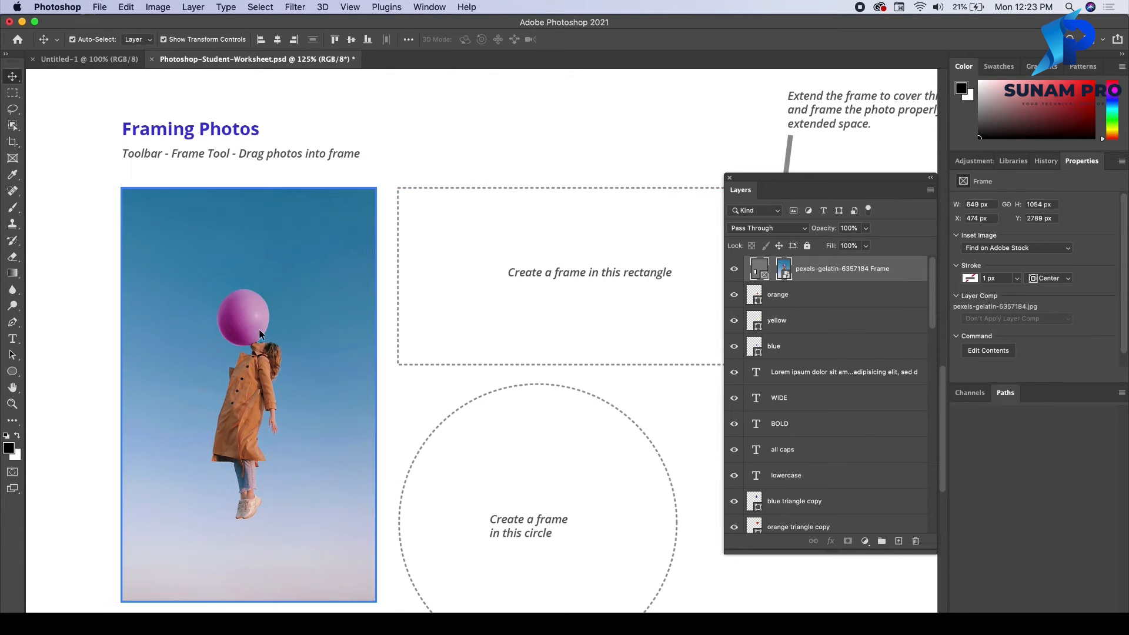
- Enlarge the balloon photo inside its frame to about 1425 by 1782 px and reposition it so the figure fills the frame
left_click(262, 339)
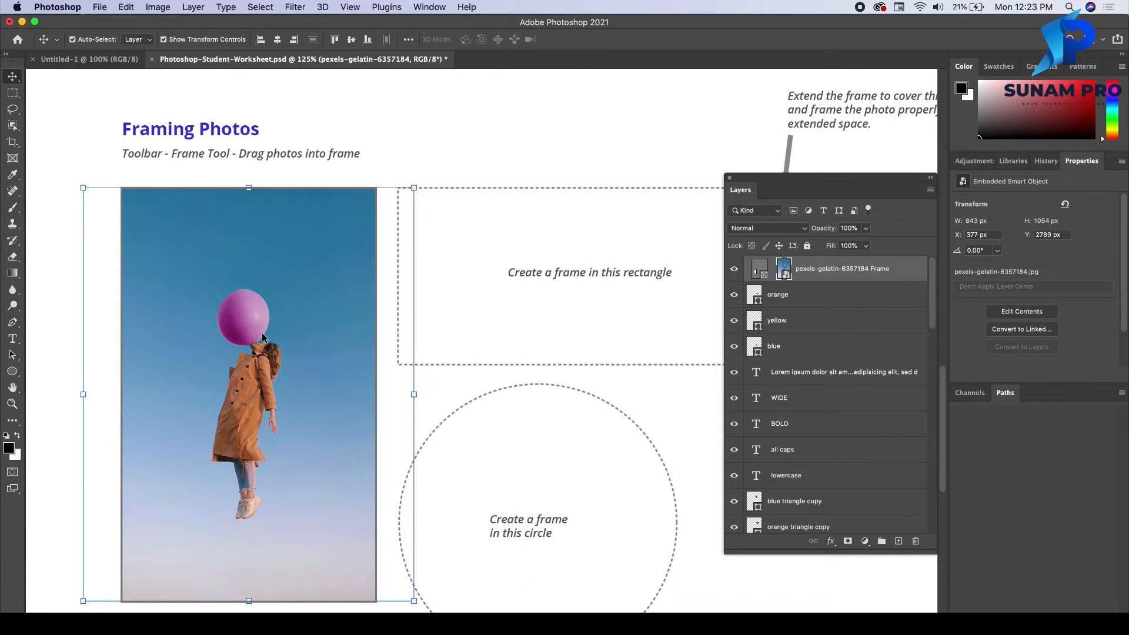
left_click(423, 147)
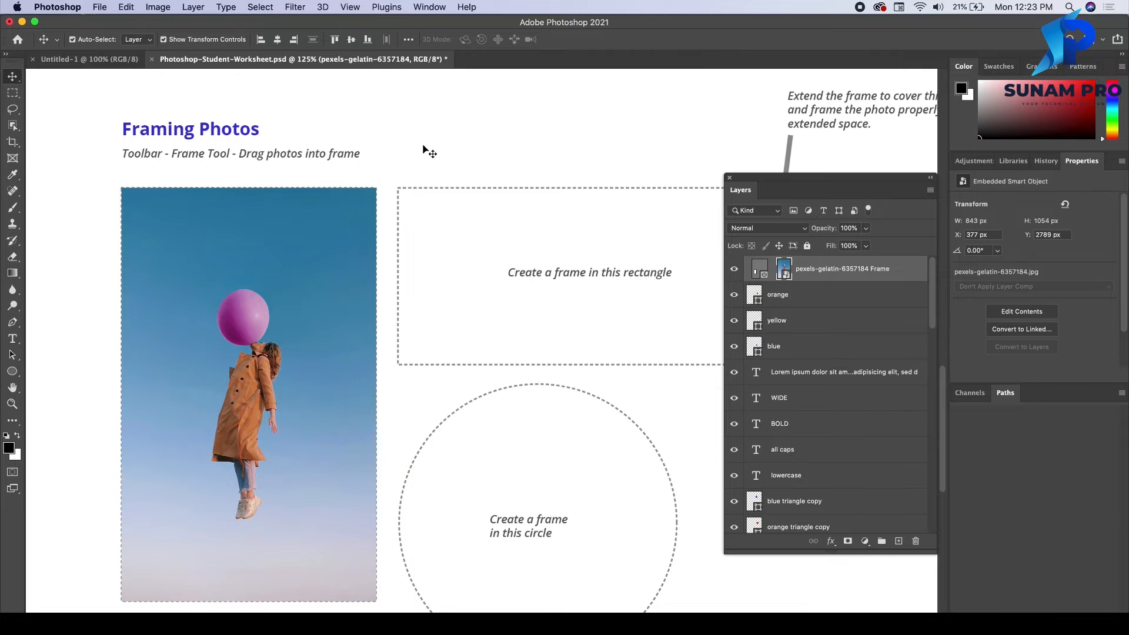
left_click(256, 341)
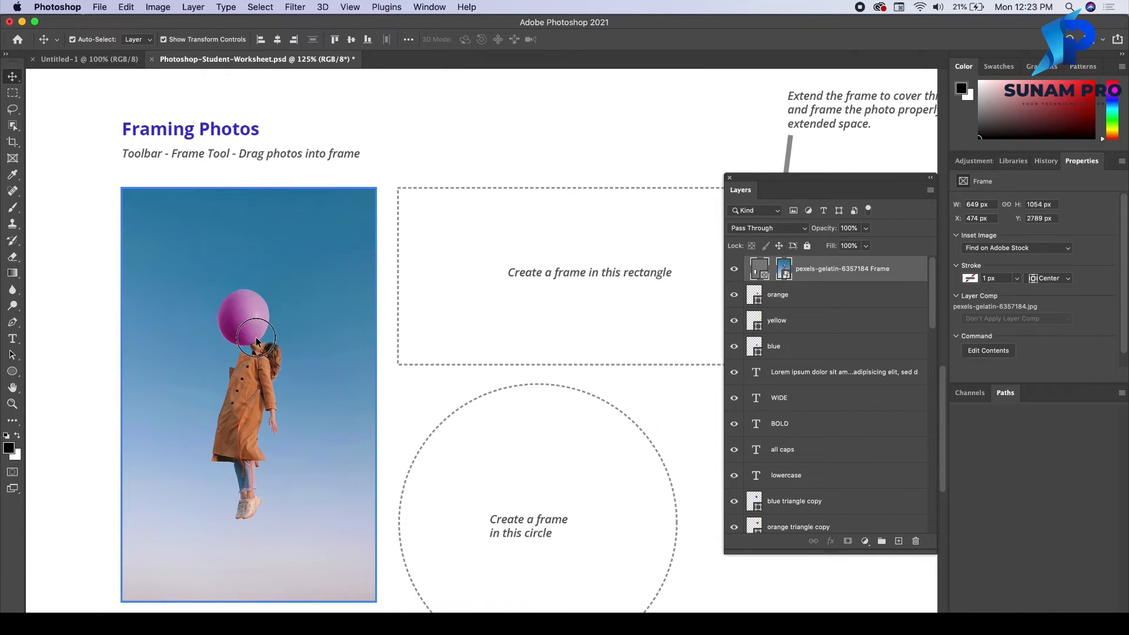
left_click(255, 342)
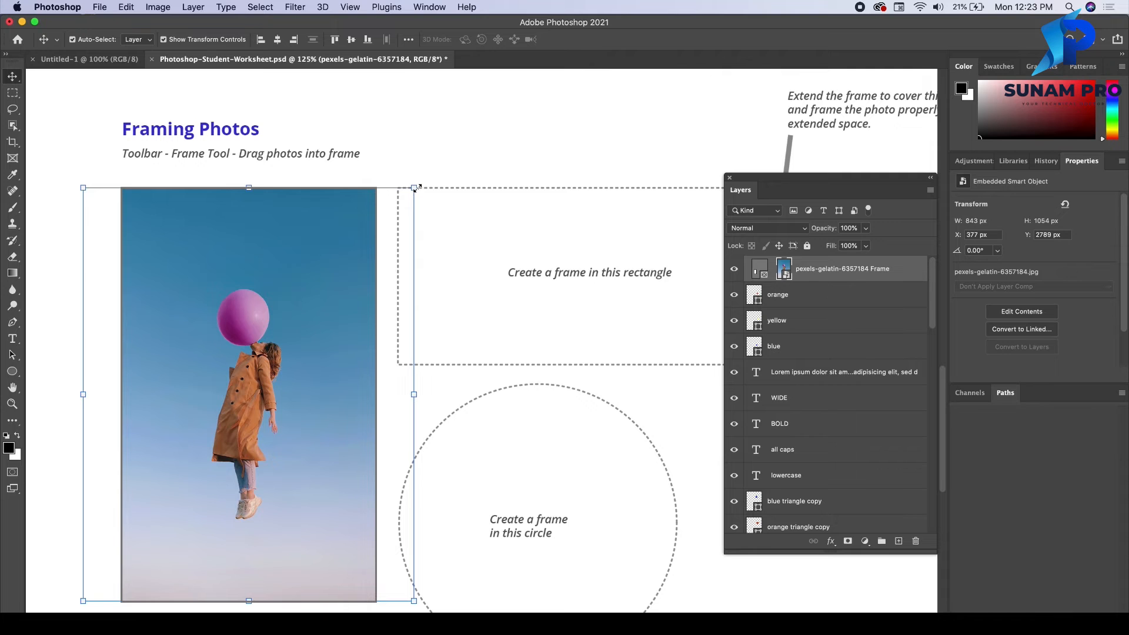
left_click_drag(415, 188, 574, 35)
left_click_drag(309, 292, 218, 407)
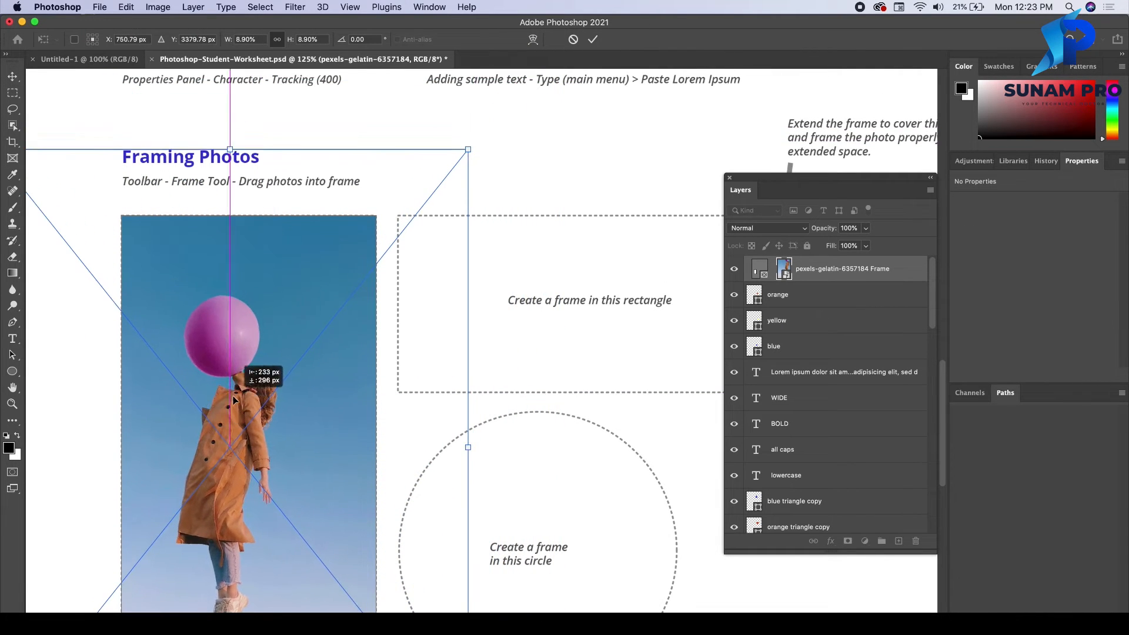
left_click_drag(473, 149, 555, 47)
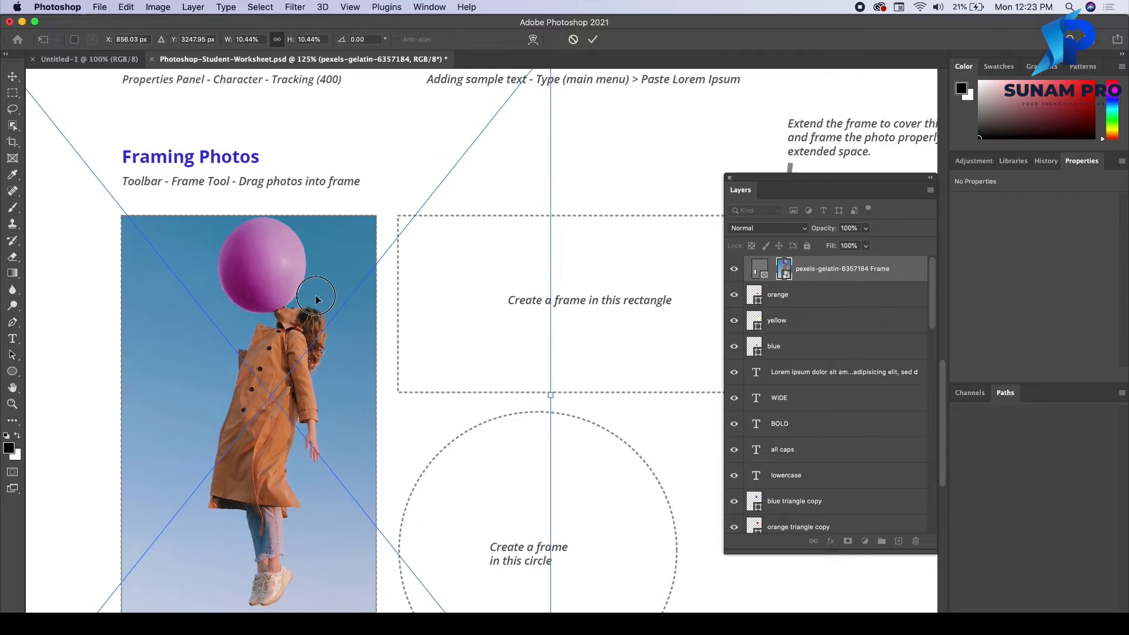
left_click_drag(327, 289, 307, 298)
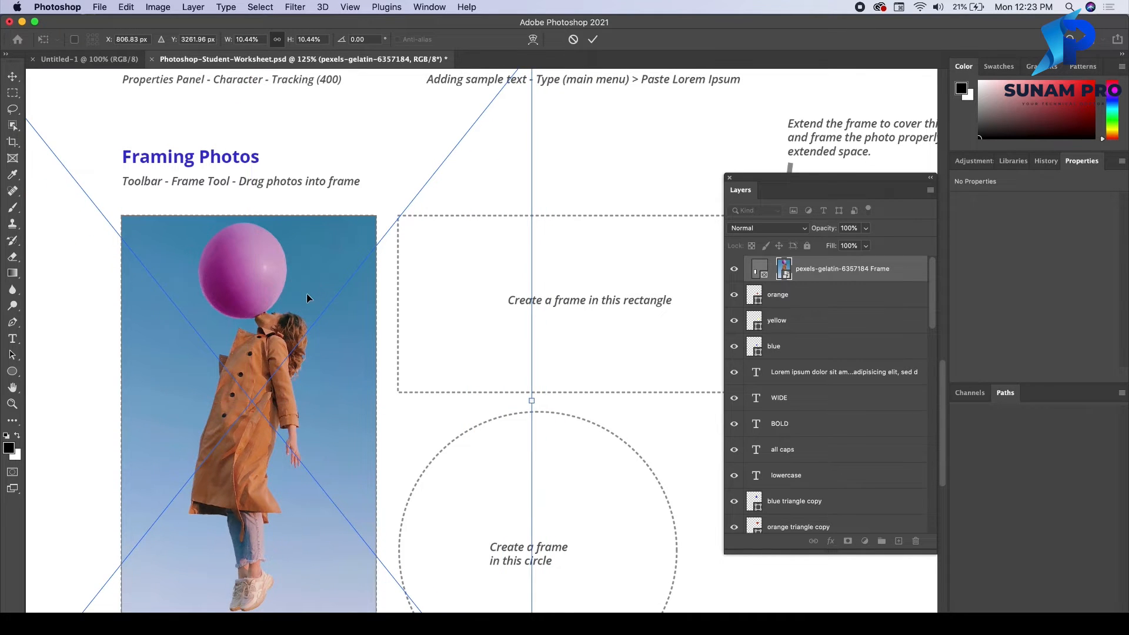
key("Return")
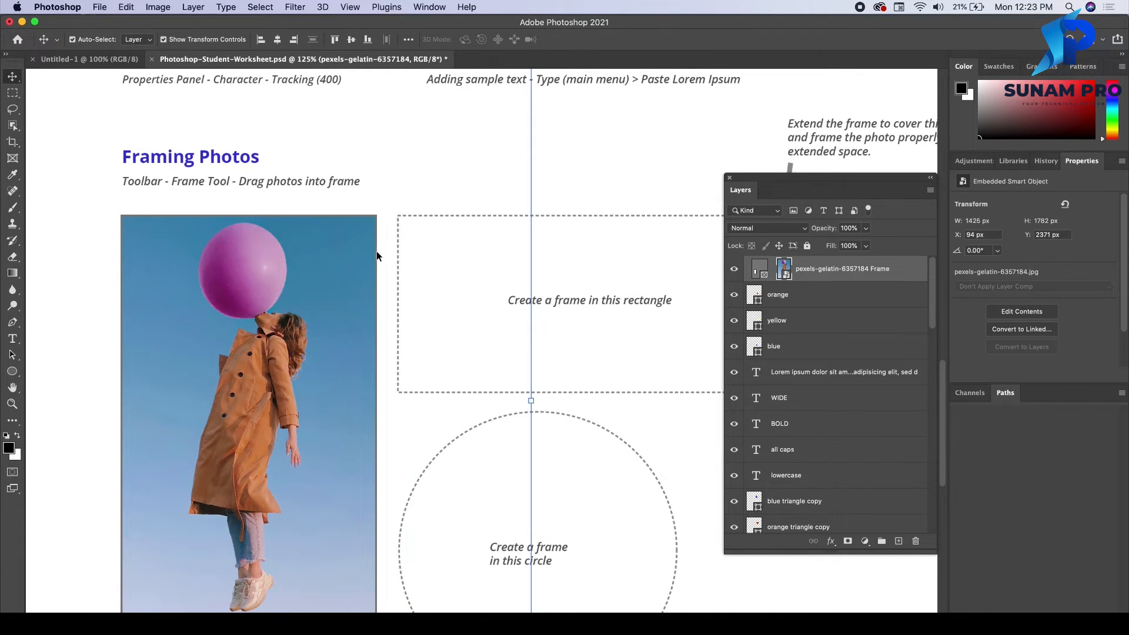
left_click(602, 153)
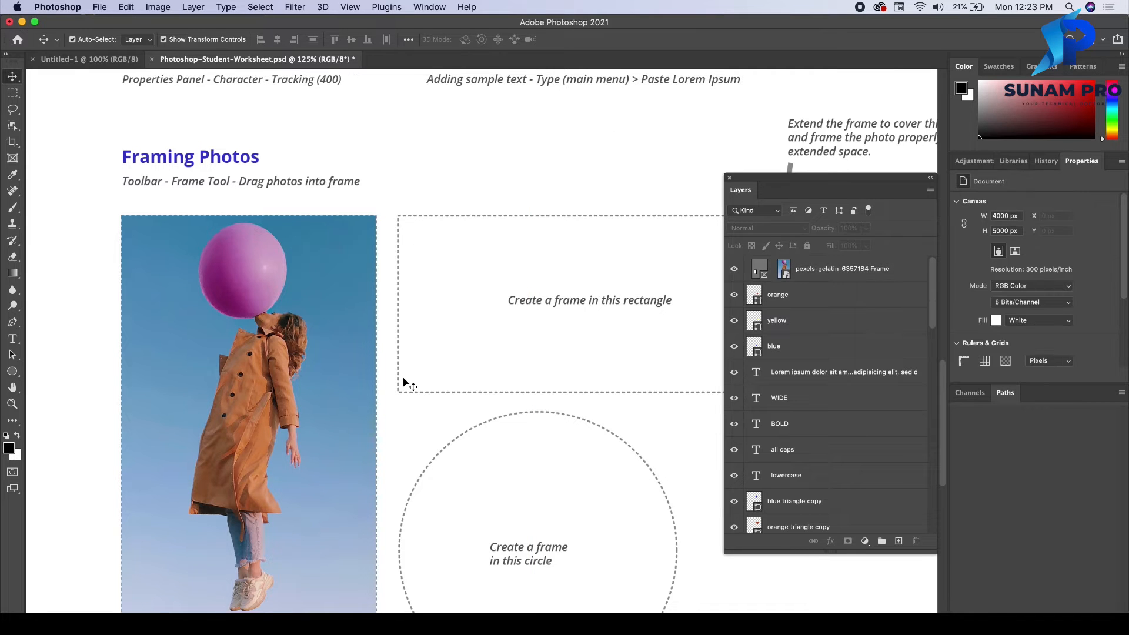
- Draw a rectangular frame about 975 by 449 px over the dashed rectangle labeled "Create a frame in this rectangle"
scroll(425, 384, "right", 10)
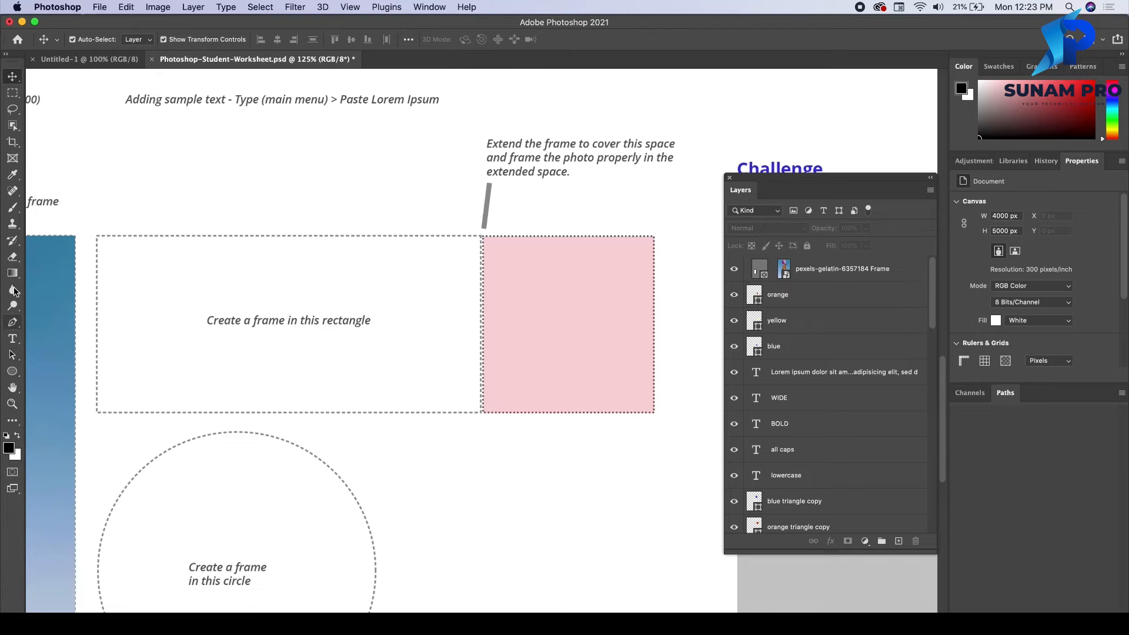
left_click(12, 159)
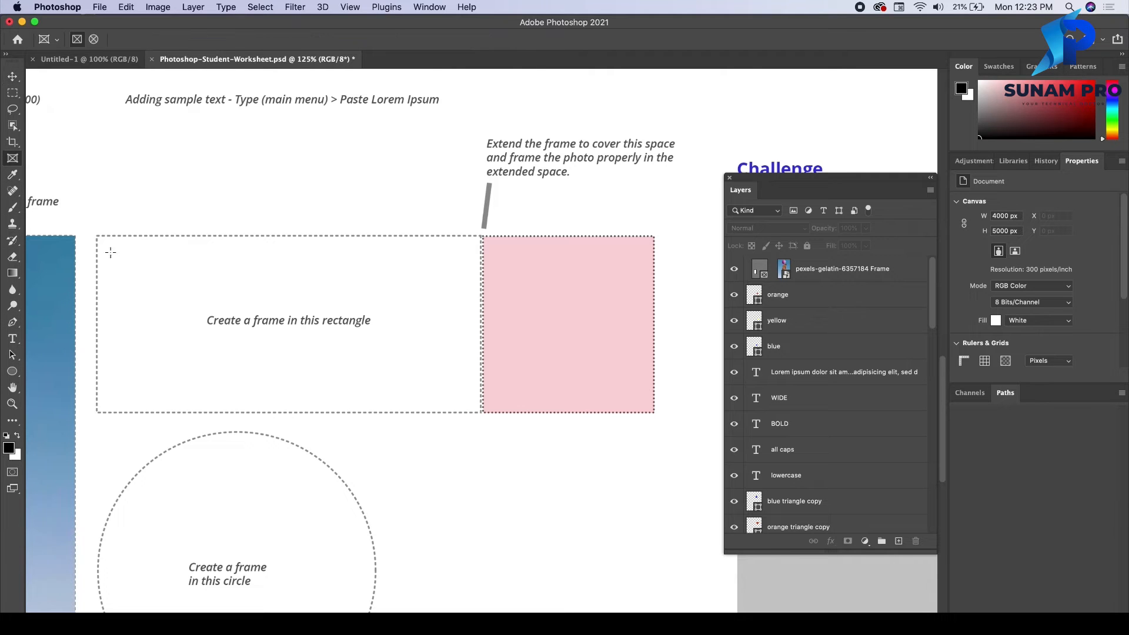
left_click_drag(98, 235, 482, 414)
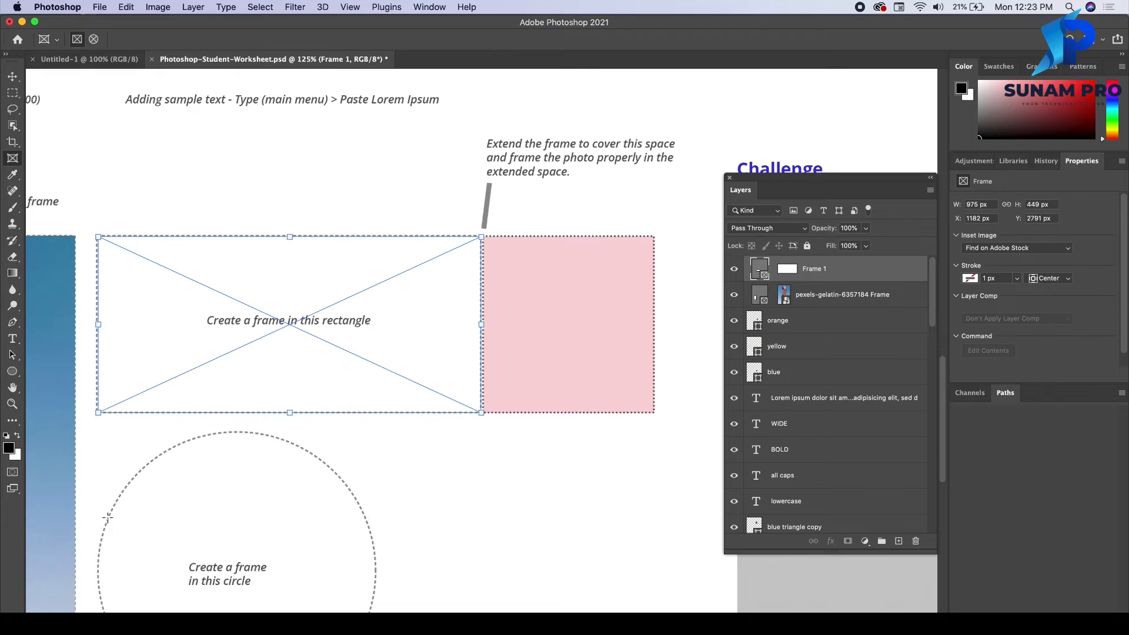
- Switch to Finder and place pexels-anjana-c-674010.jpg from the Downloads folder into the wide frame
key("super+Tab")
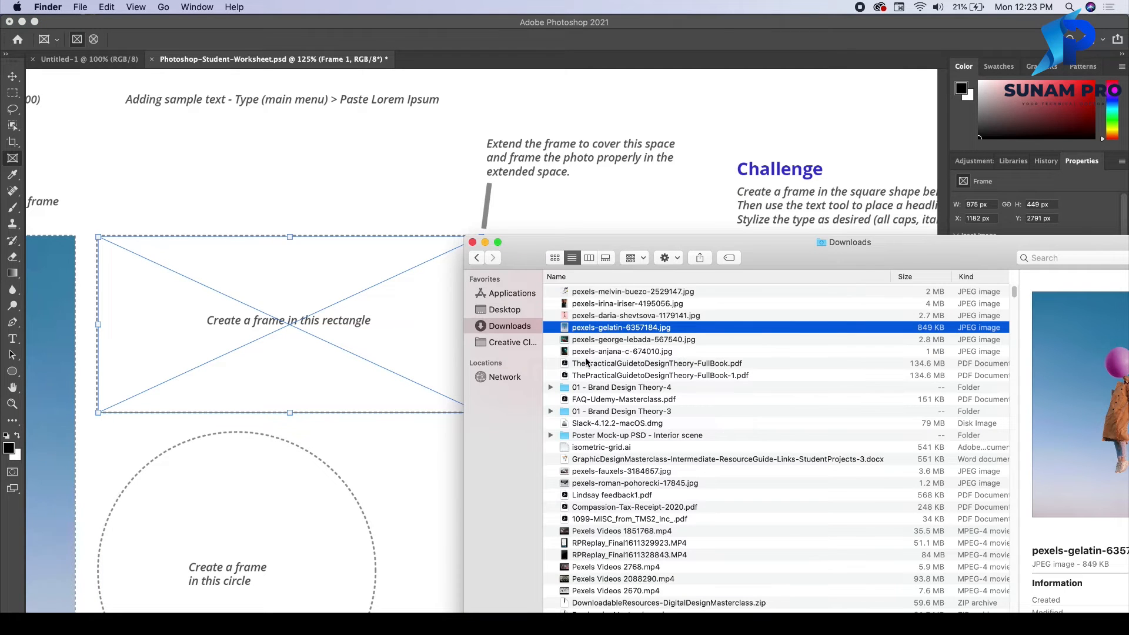
left_click_drag(586, 353, 259, 325)
scroll(426, 299, "up", 3)
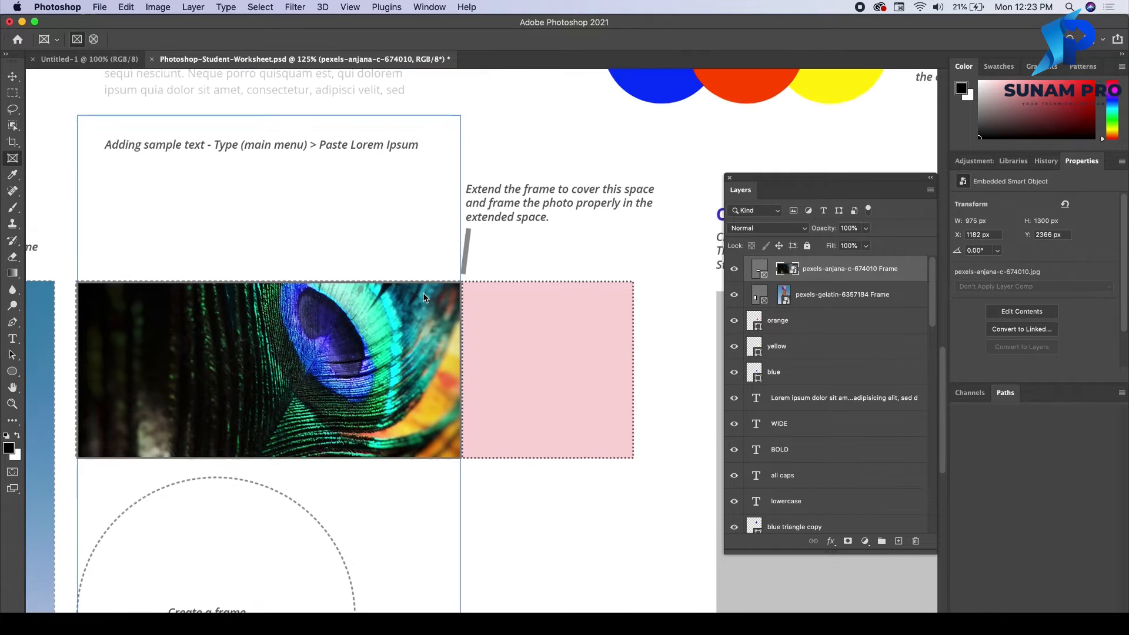
- Enlarge the peacock feather photo inside its frame to about 1046 by 1394 px and deselect it
scroll(424, 293, "down", 2)
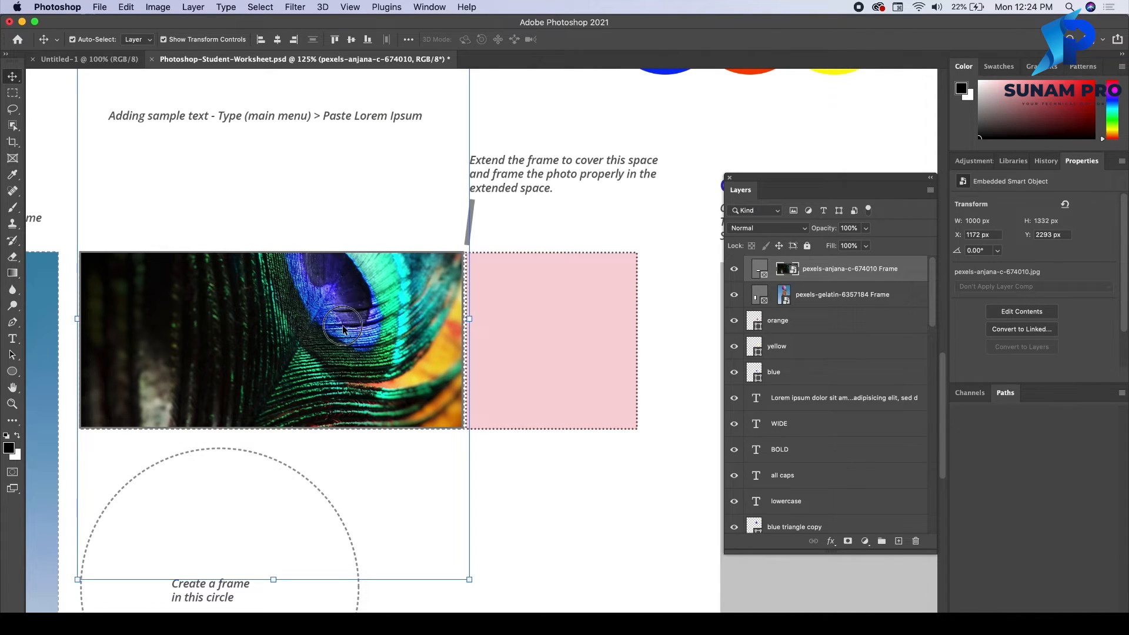
double_click(342, 325)
double_click(410, 317)
mouse_move(476, 314)
left_mouse_down()
mouse_move(658, 334)
mouse_move(487, 324)
left_mouse_up()
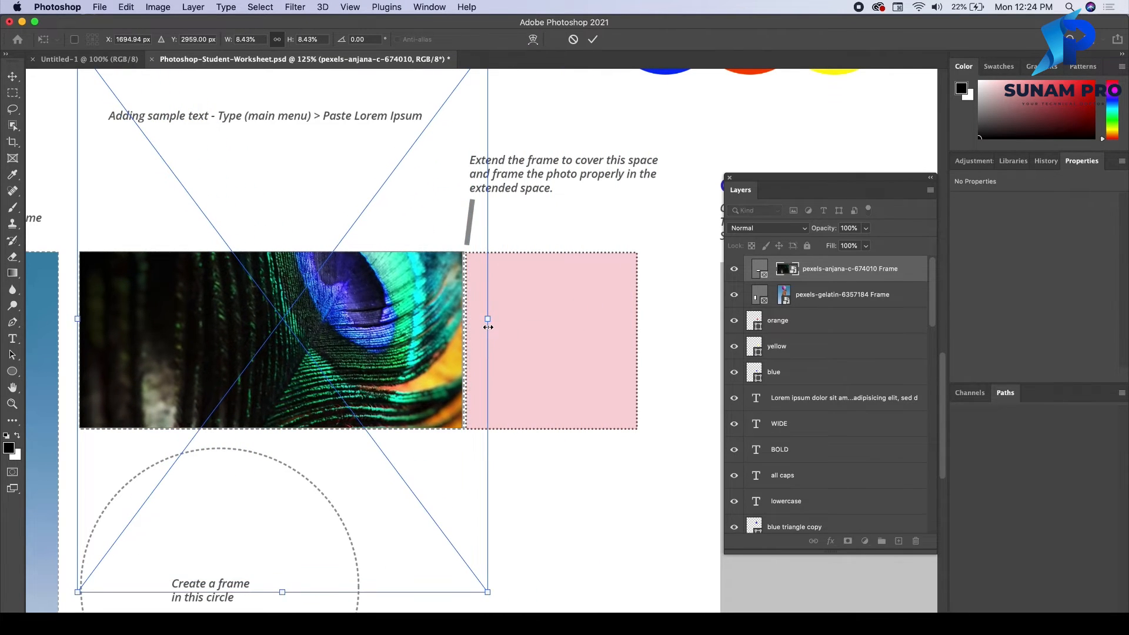
key("Return")
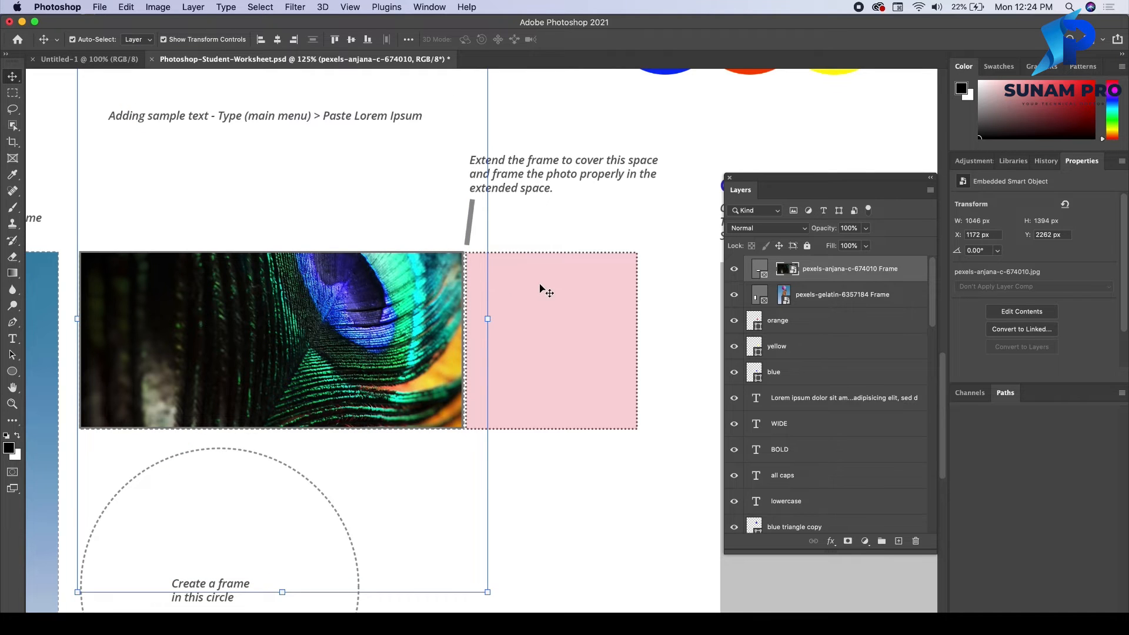
left_click(546, 290)
- Extend the peacock photo's frame to about 1419 px wide to cover the pink area
scroll(373, 287, "up", 5)
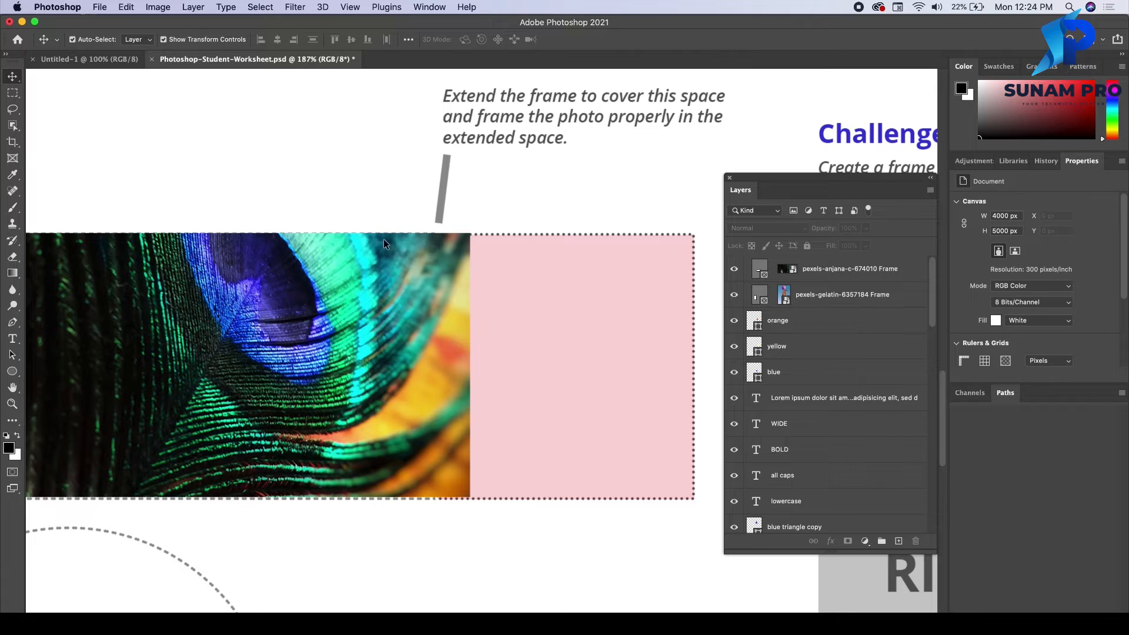
left_click(385, 233)
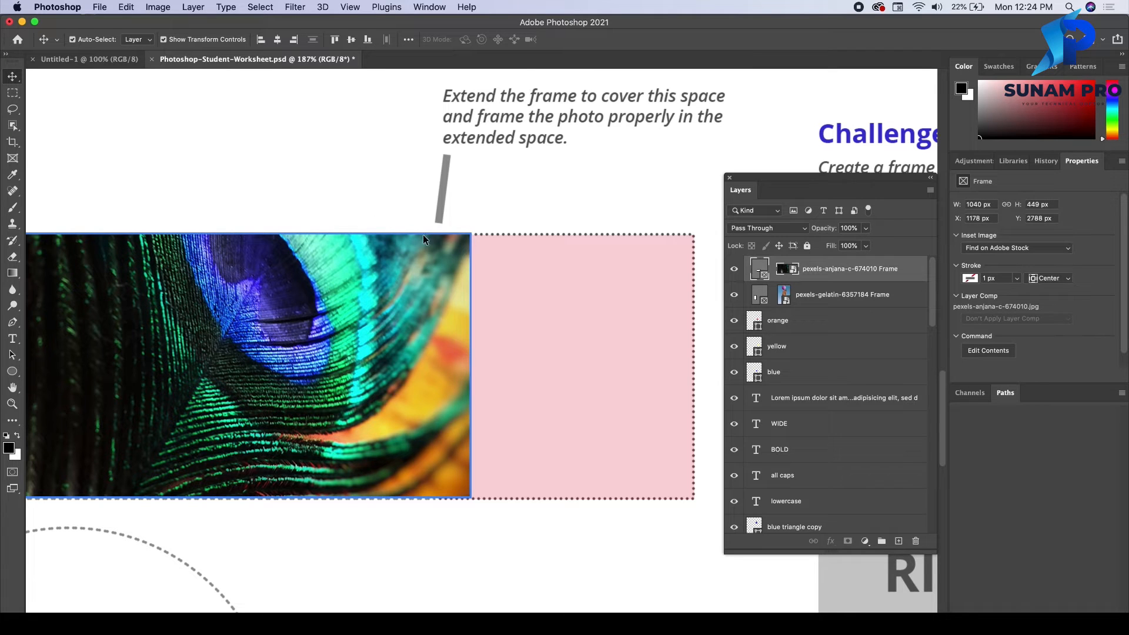
left_click(472, 352)
left_click_drag(473, 364, 696, 381)
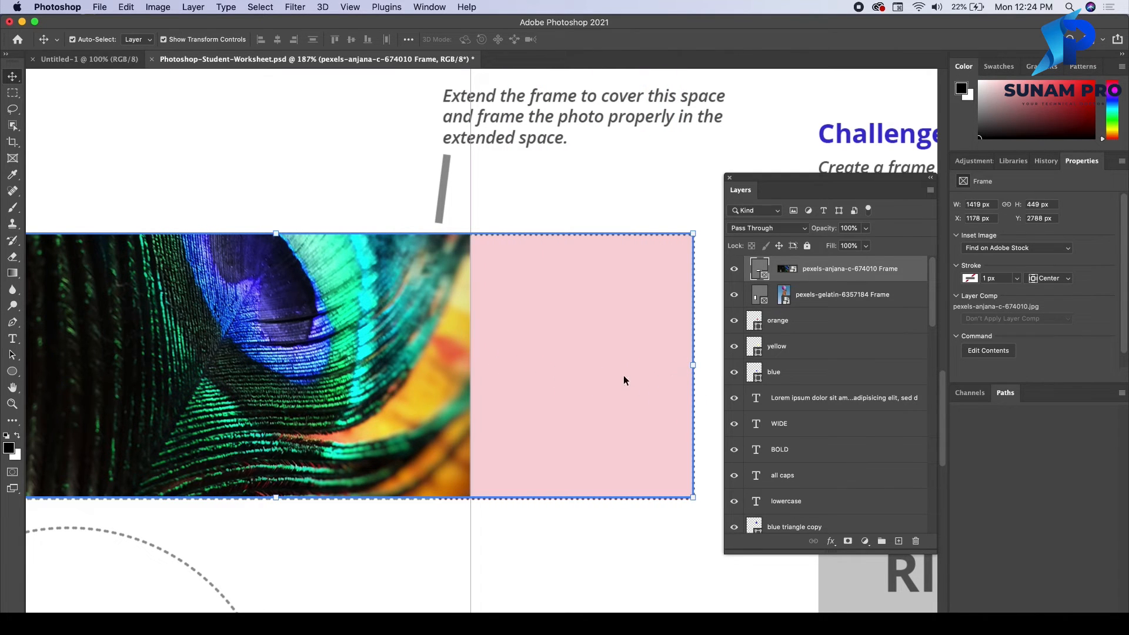
mouse_move(549, 234)
left_mouse_down()
mouse_move(530, 192)
mouse_move(557, 179)
mouse_move(468, 159)
mouse_move(487, 187)
mouse_move(444, 209)
mouse_move(434, 167)
mouse_move(469, 210)
mouse_move(548, 238)
left_mouse_up()
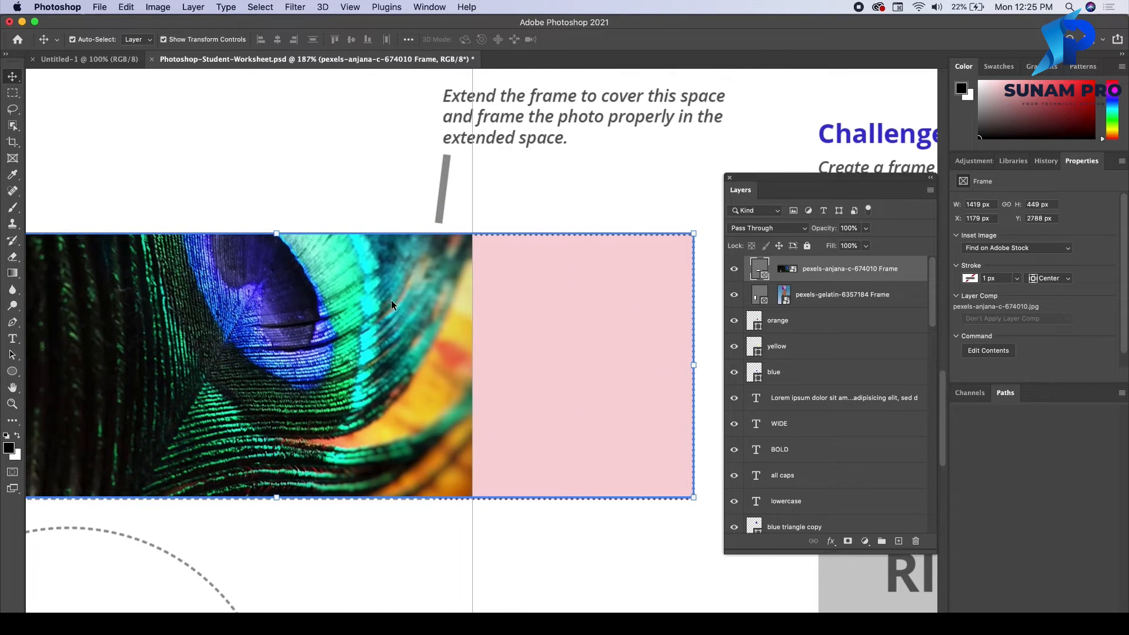
- Enlarge the peacock photo to about 1429 by 1906 px so it fills the extended frame, and deselect it
double_click(384, 301)
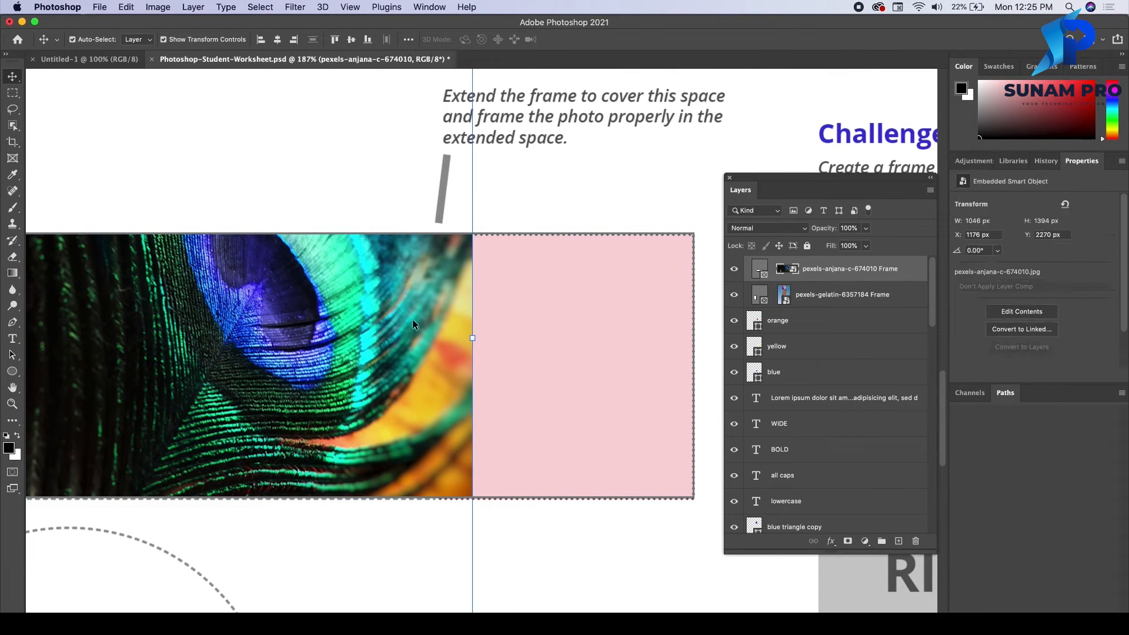
left_click_drag(473, 339, 695, 356)
key("Return")
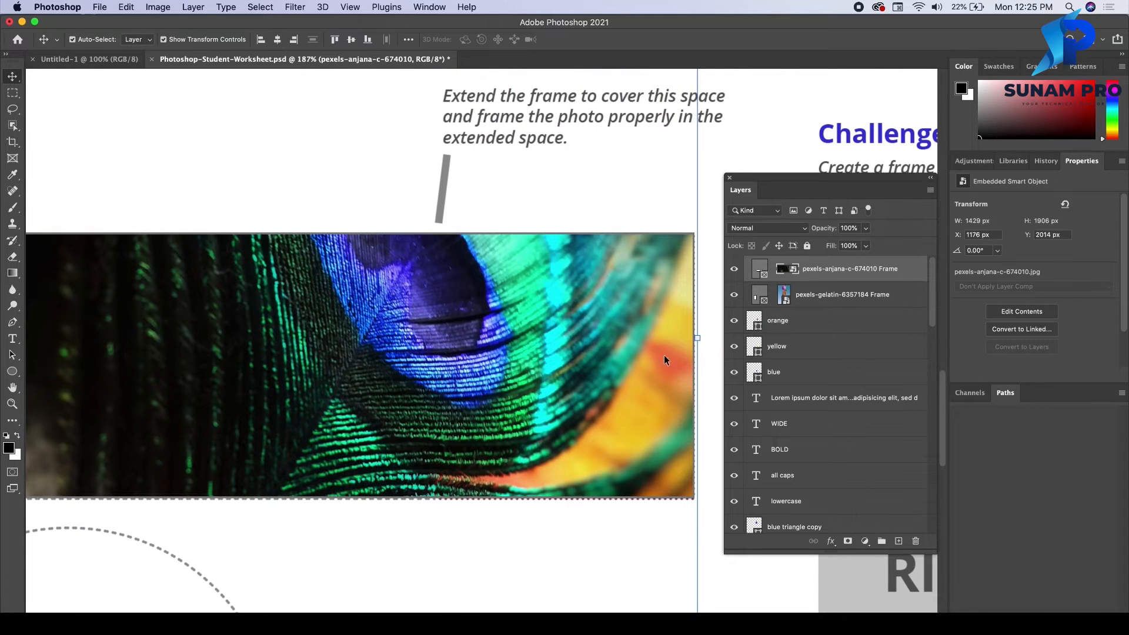
scroll(404, 442, "down", 5)
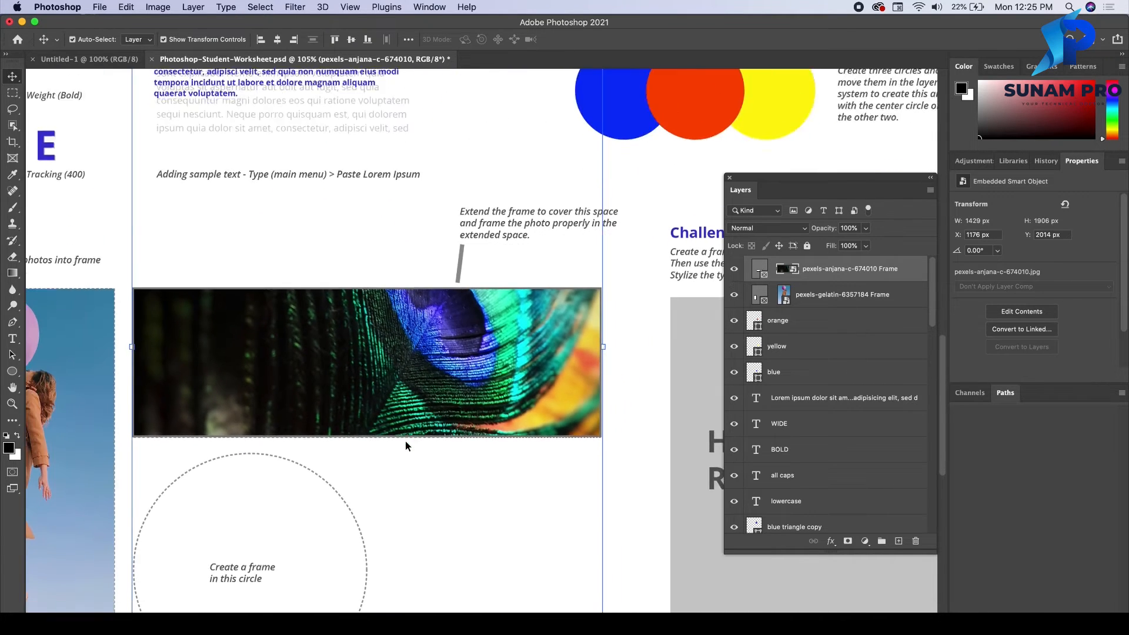
scroll(405, 441, "down", 4)
scroll(404, 441, "left", 2)
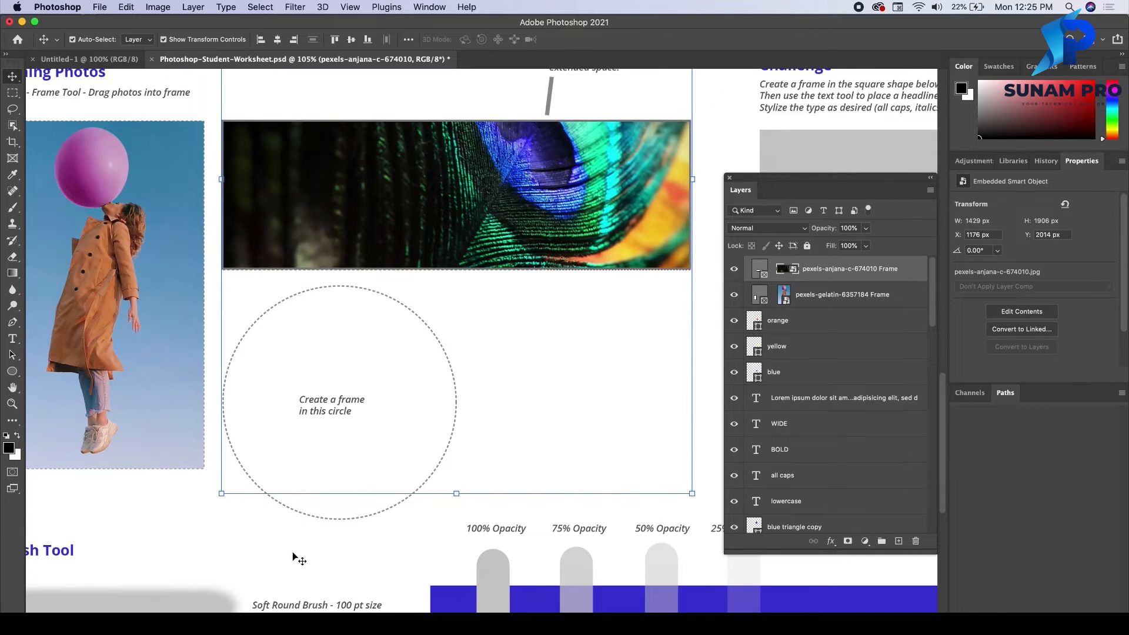
left_click(291, 420)
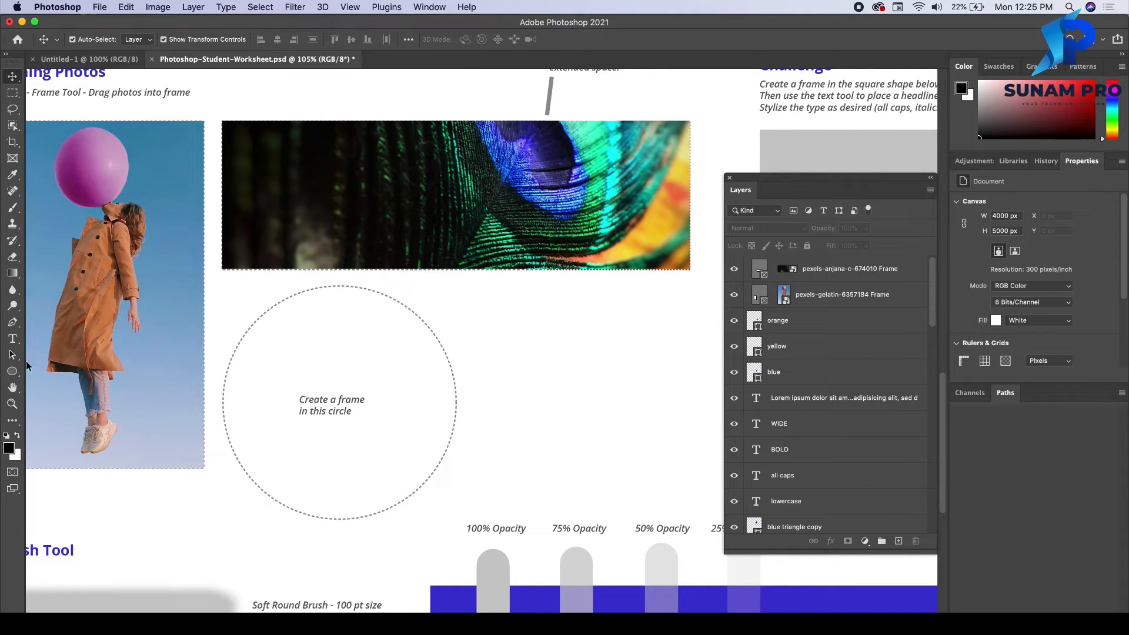
- Draw an elliptical frame over the dashed circle below the peacock photo and fit it to the circle with the Frame tool
key("k")
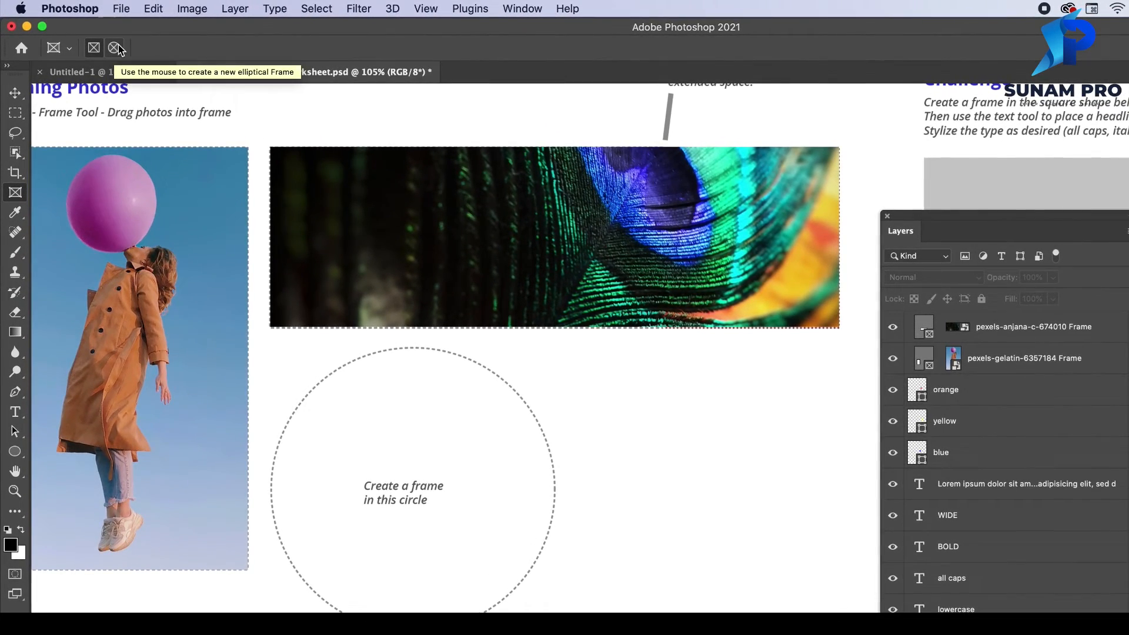
left_click(116, 49)
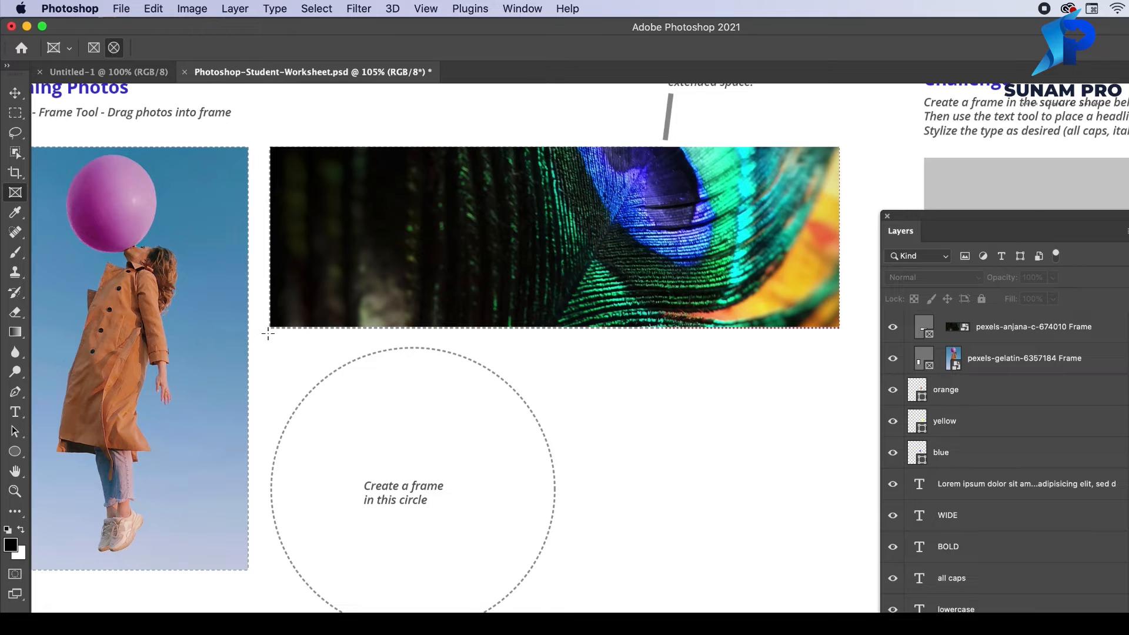
left_click_drag(268, 333, 562, 630)
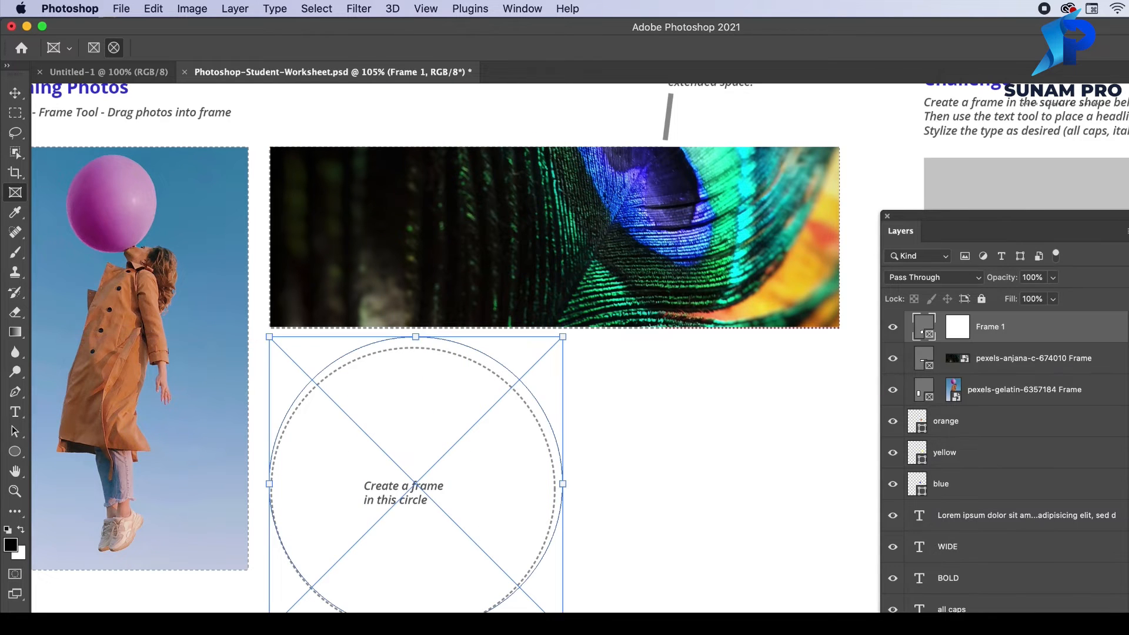
left_click_drag(563, 338, 557, 351)
left_click(558, 351)
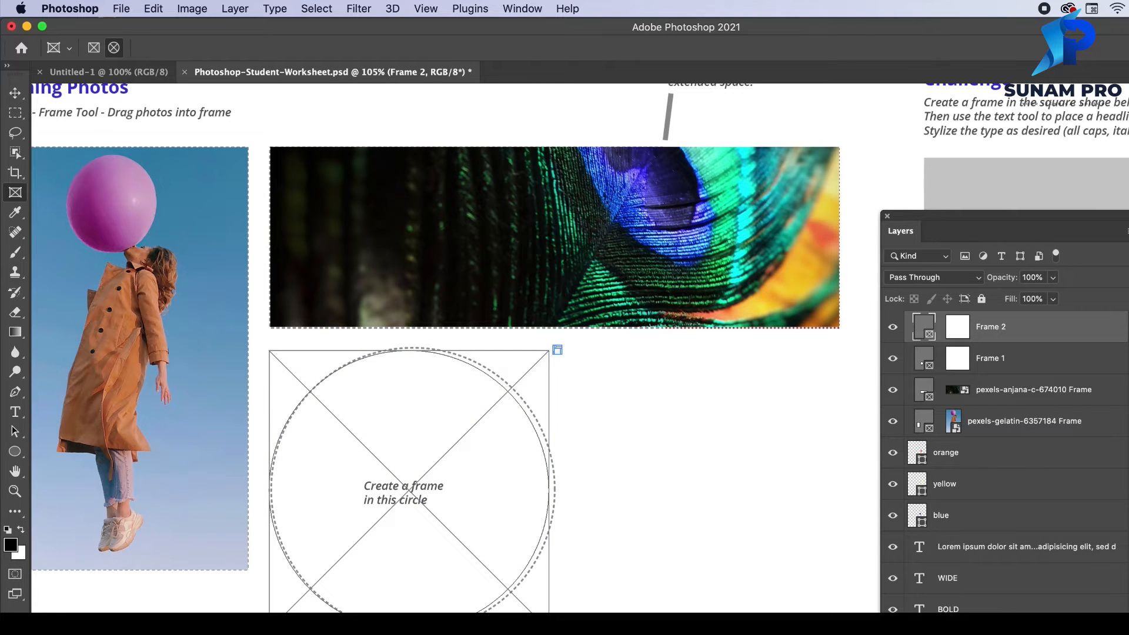
- Switch to Finder, place pexels-anjana-c-674010.jpg from the Downloads folder into the circular frame, and shift the photo inside it
key("super+Tab")
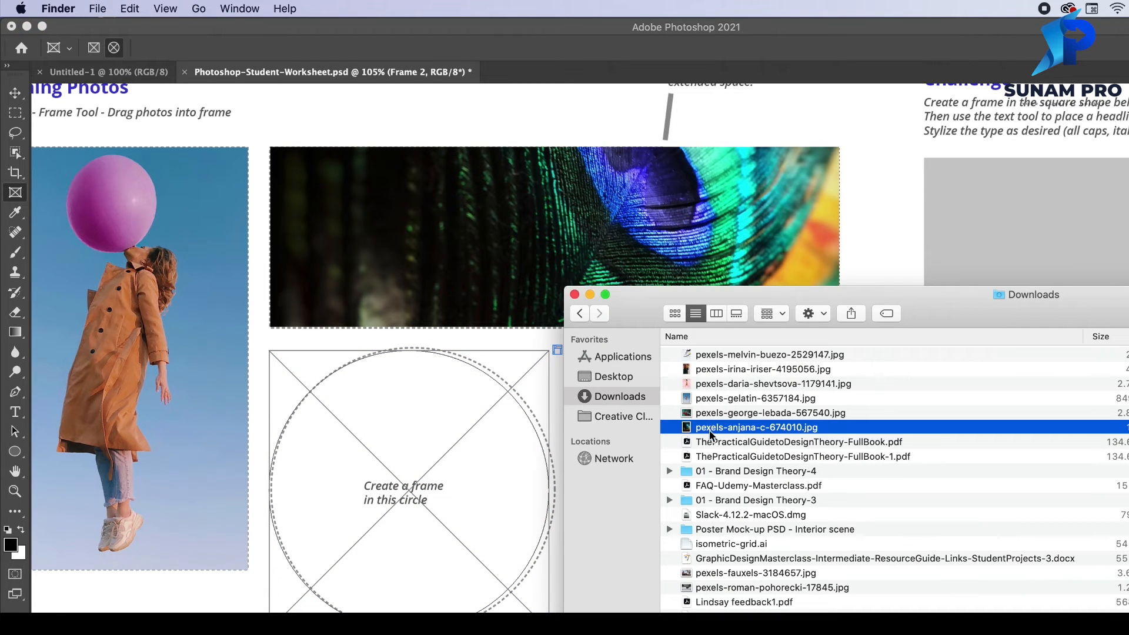
left_click_drag(711, 435, 386, 449)
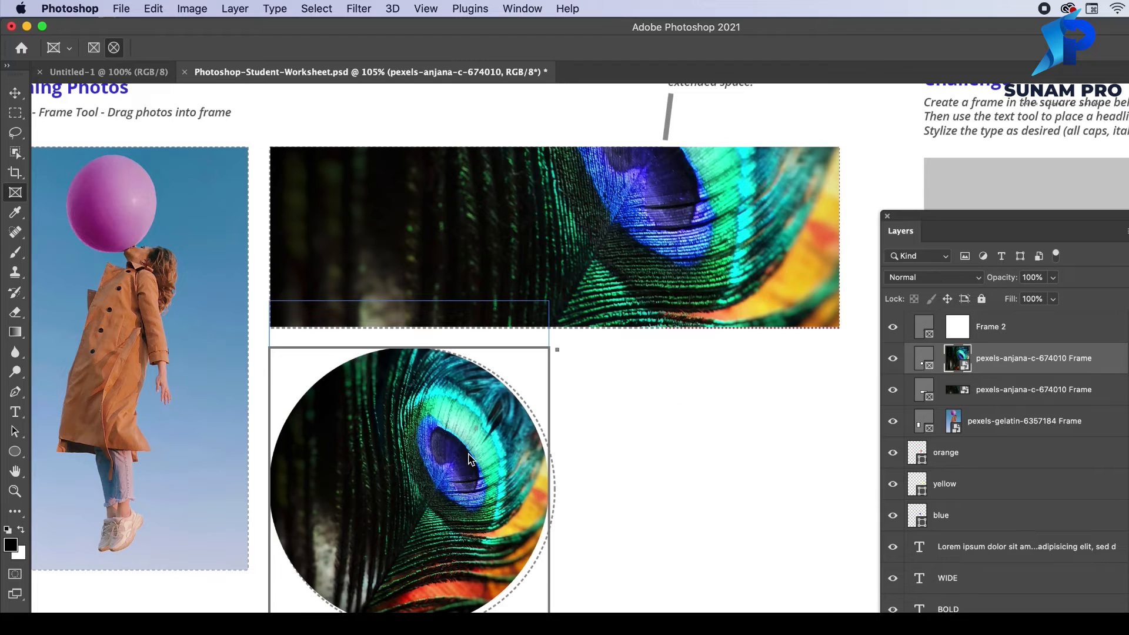
left_click_drag(465, 471, 403, 506)
- Scale the peacock photo to about 7.91% inside the circular frame, center the feather's eye, and deselect it
left_click(15, 92)
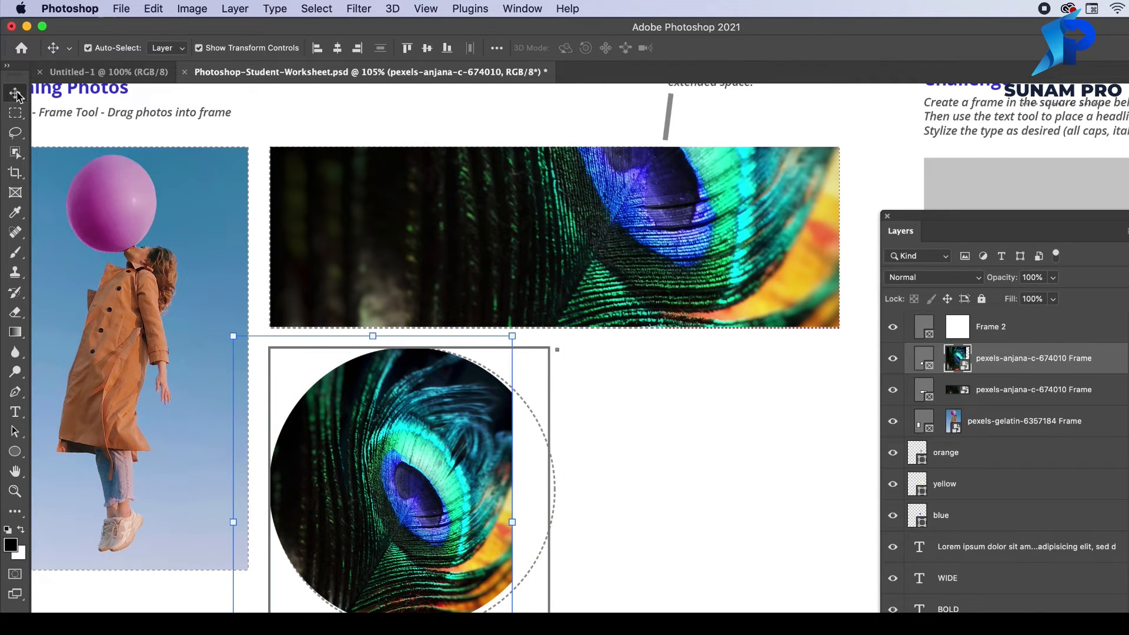
left_click_drag(512, 335, 625, 185)
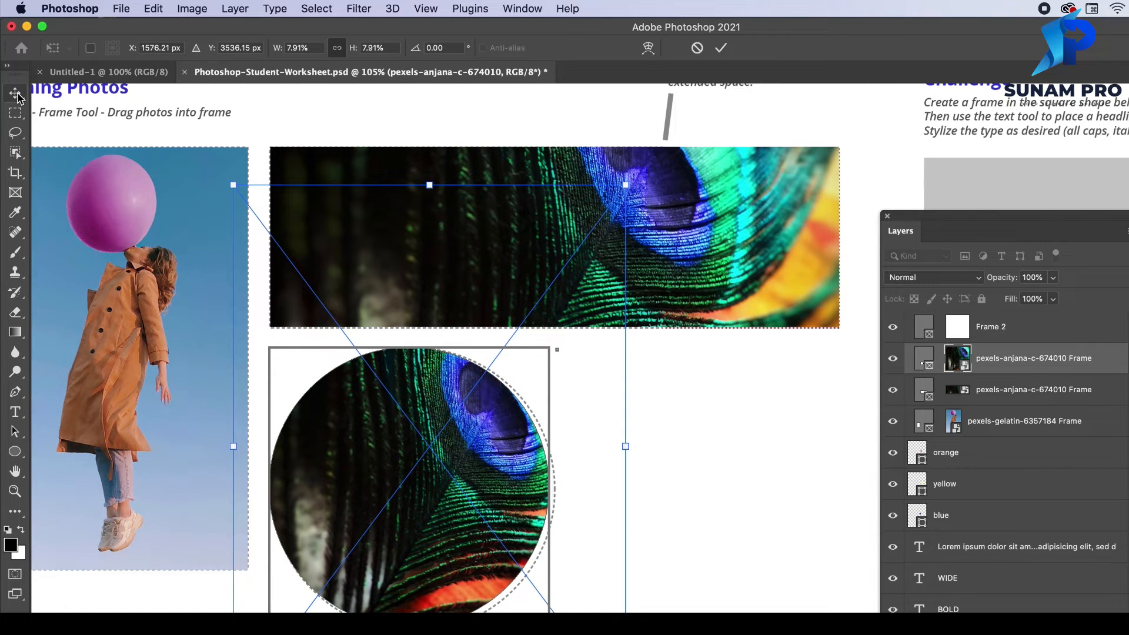
left_click_drag(469, 479, 432, 546)
key("Return")
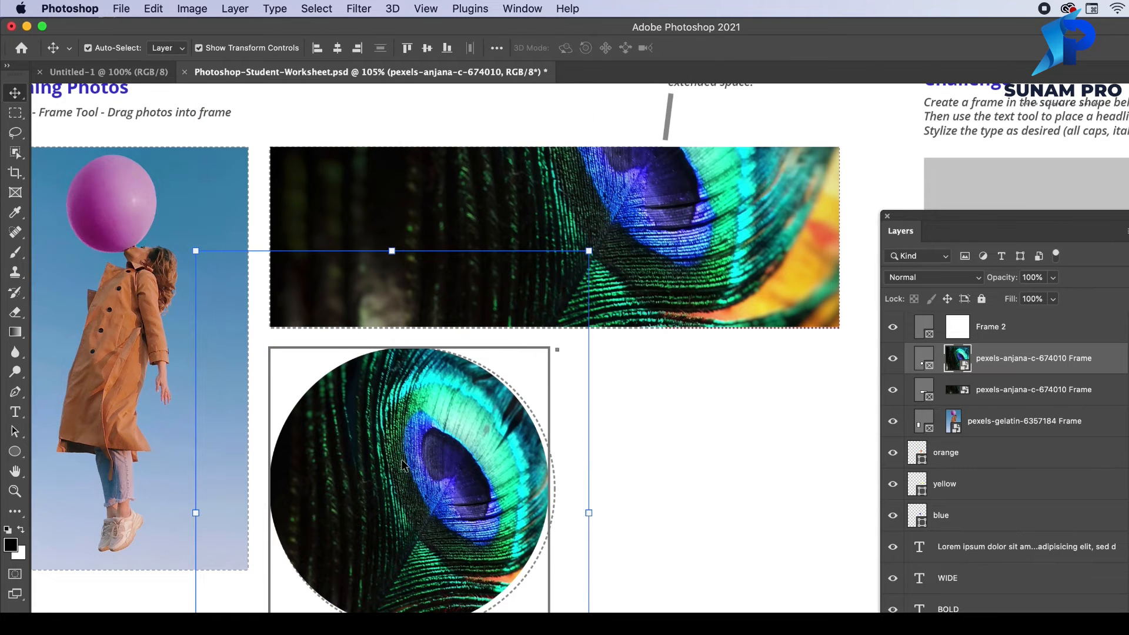
left_click(549, 355)
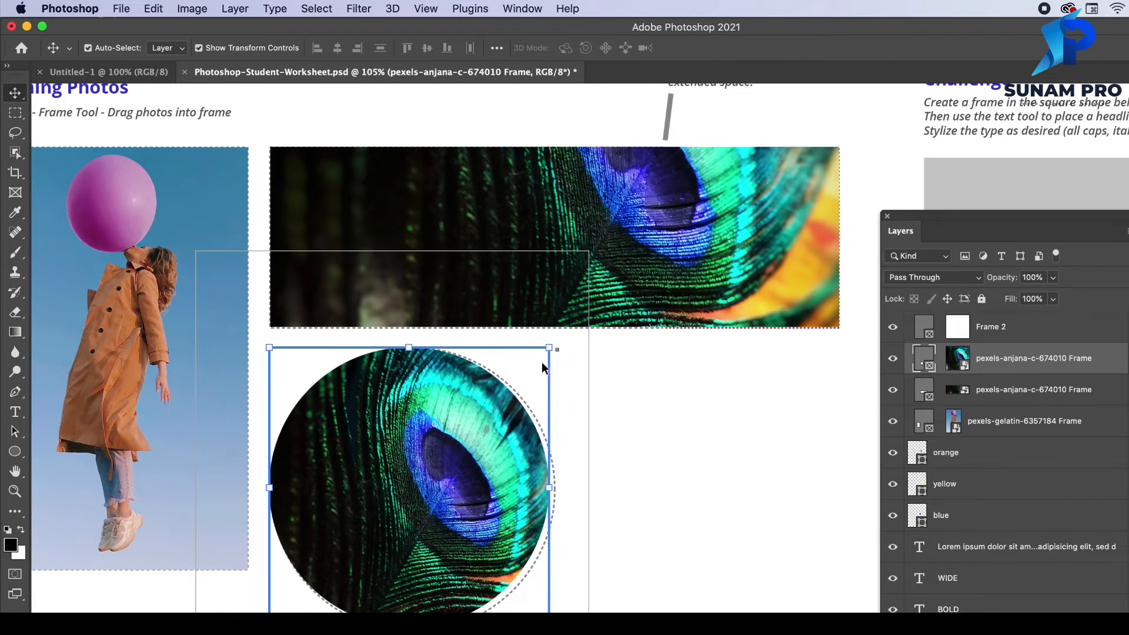
left_click_drag(552, 348, 656, 262)
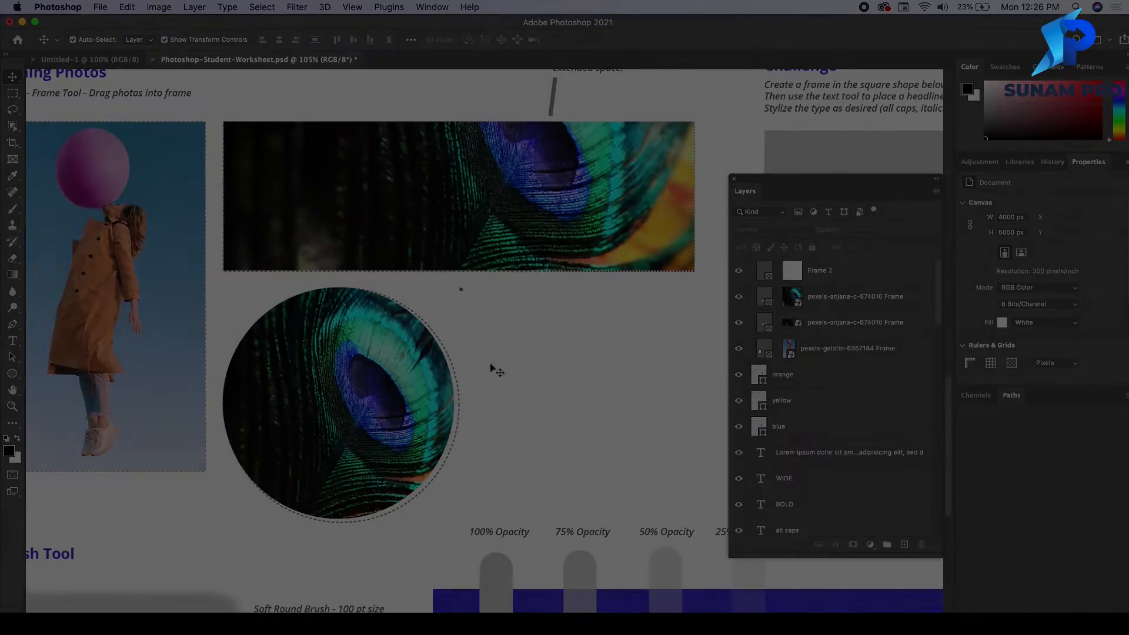
- Create a new 1080 x 1080 px document at 300 pixels/inch with a white background
scroll(496, 383, "down", 3)
scroll(338, 325, "up", 3)
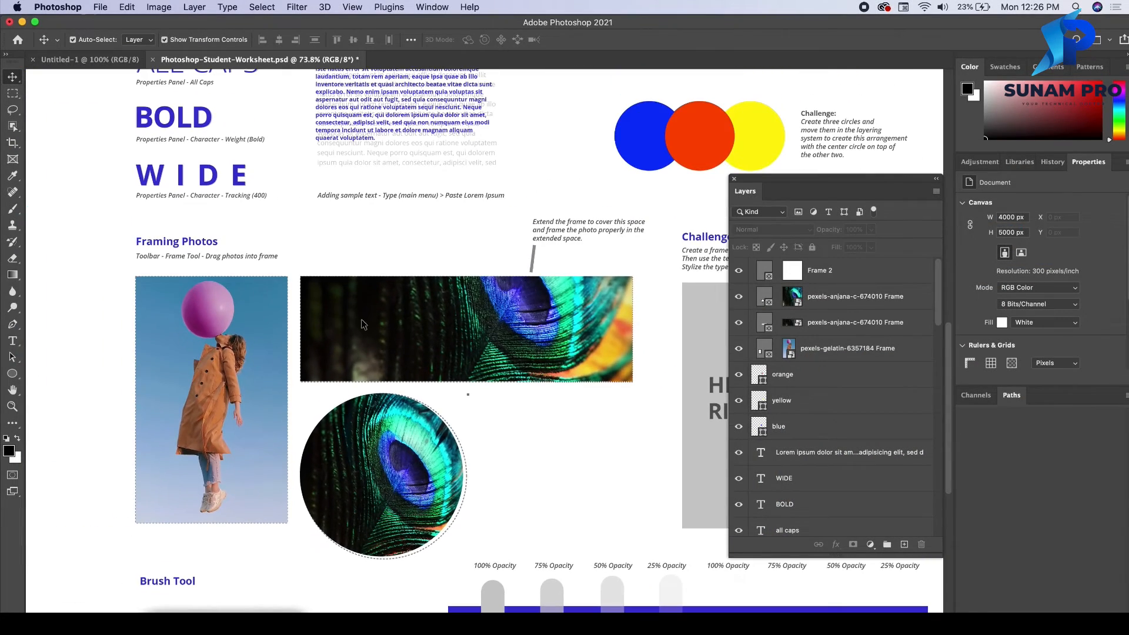
left_click(99, 7)
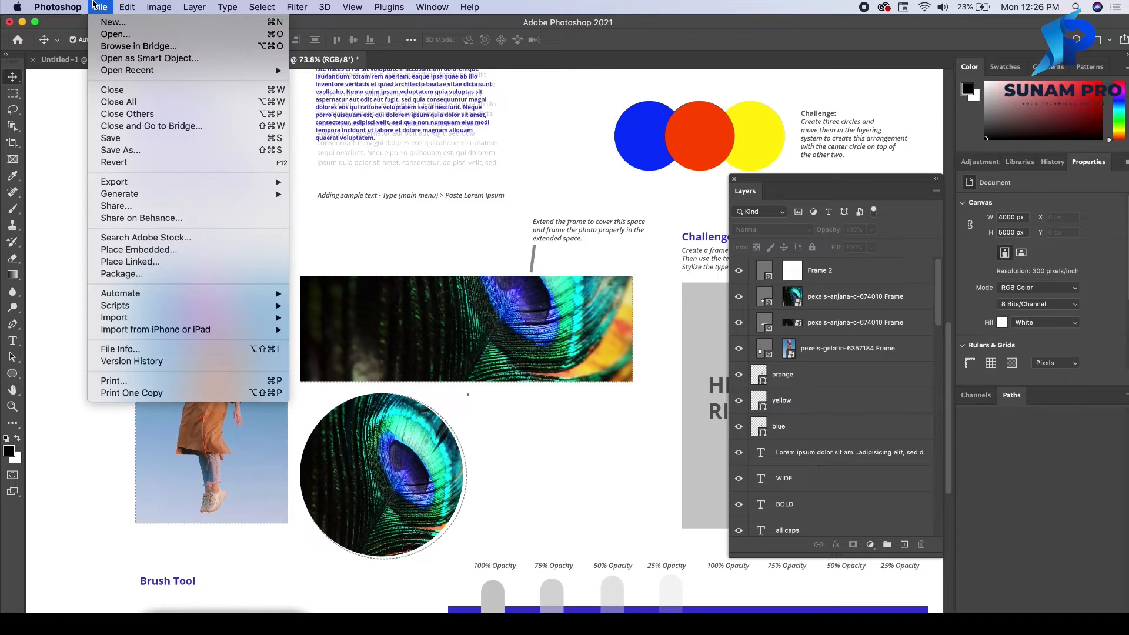
left_click(101, 21)
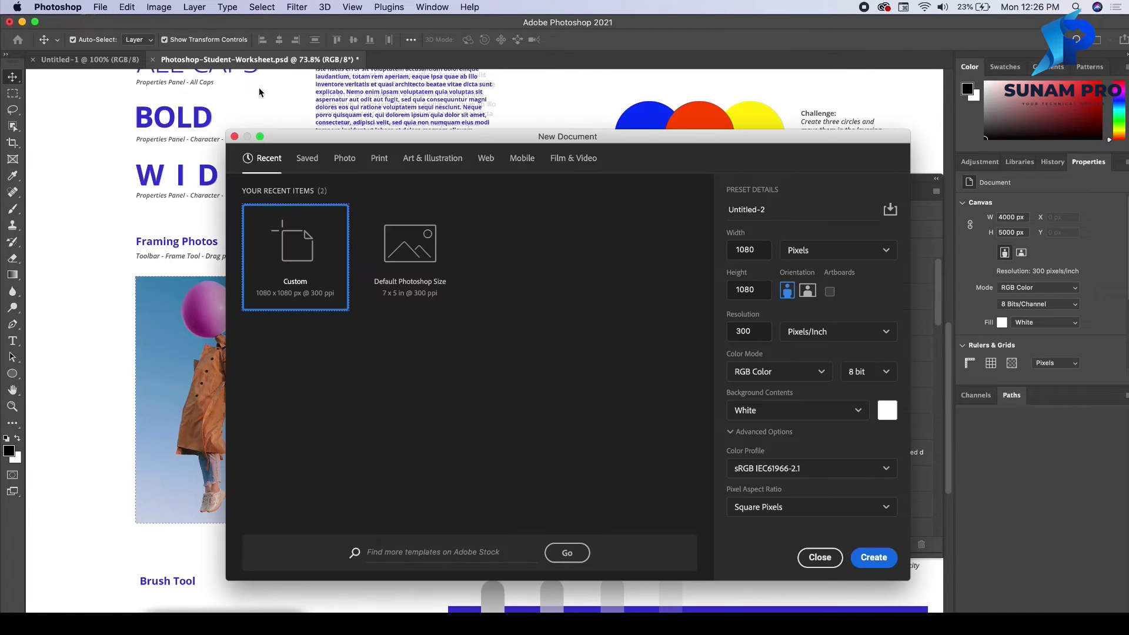
left_click(887, 558)
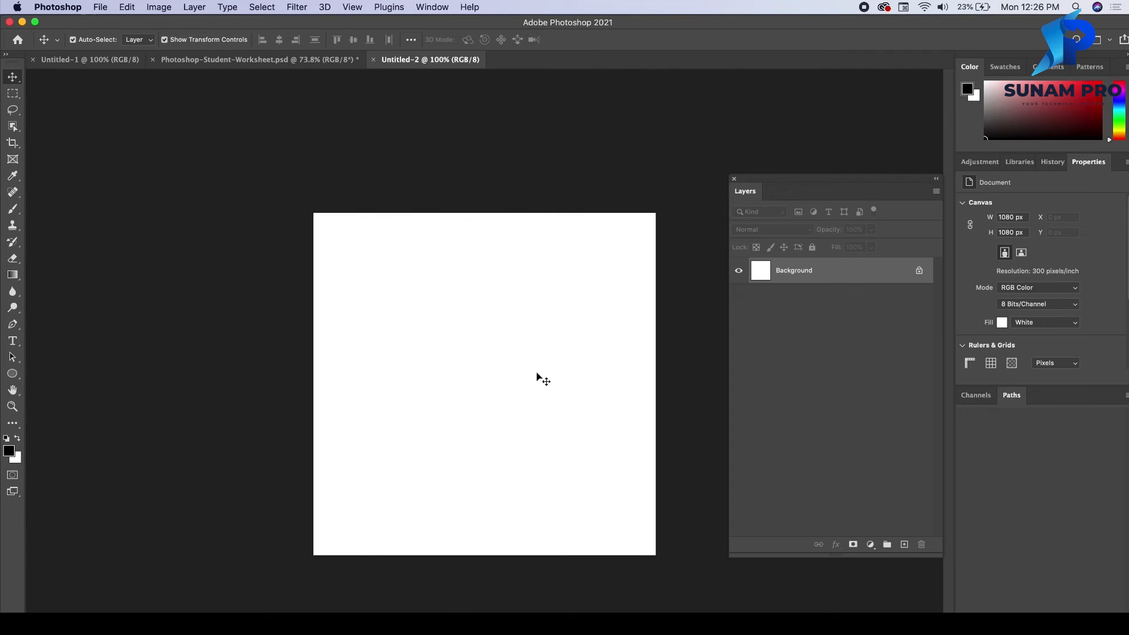
- Place pexels-melvin-buezo-2529147.jpg from the Downloads folder as an embedded image in the new document
left_click(101, 8)
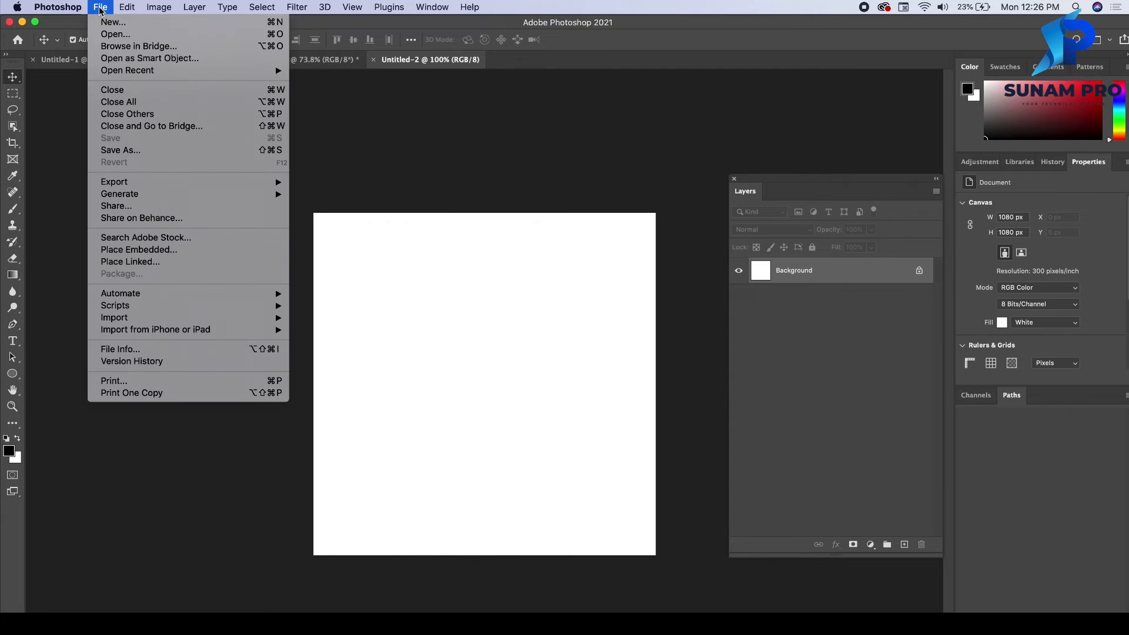
left_click(164, 252)
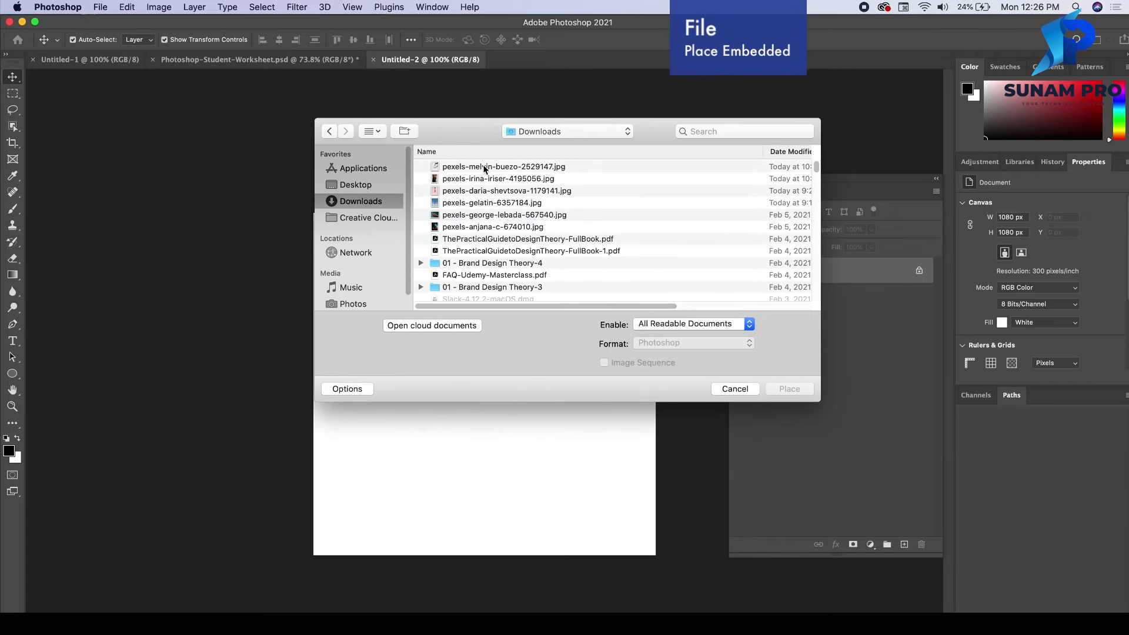
left_click(485, 168)
double_click(486, 168)
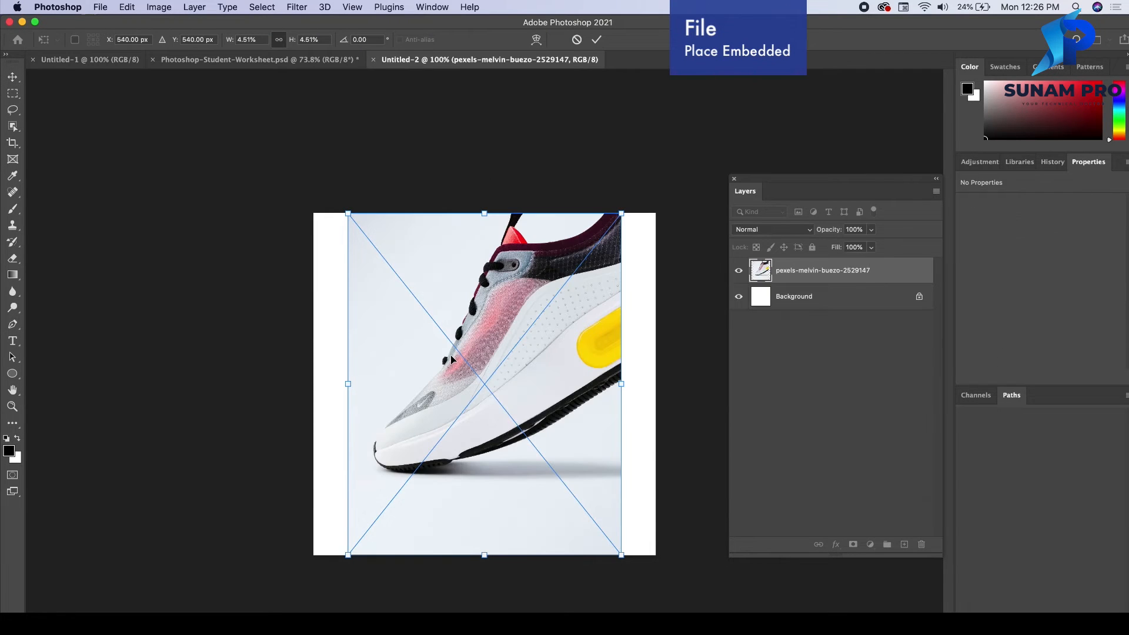
key("Return")
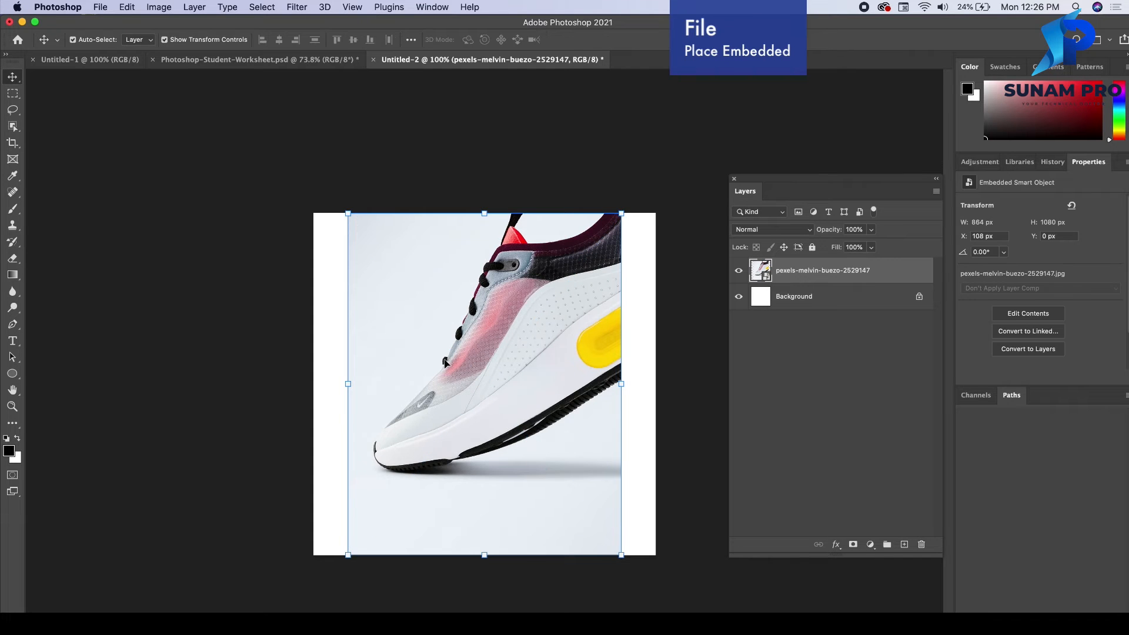
- Scale the shoe photo to about 7.41%, reposition it to fill the whole canvas, and deselect it
left_click_drag(433, 334, 429, 380)
left_click_drag(576, 259, 788, 88)
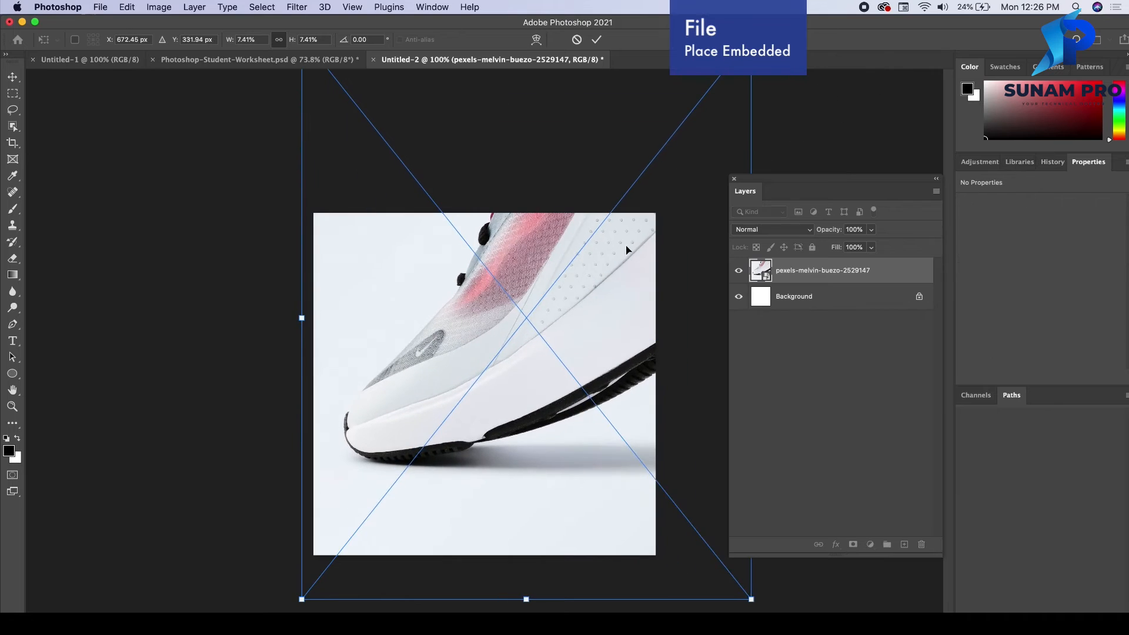
left_click_drag(627, 250, 585, 297)
key("Return")
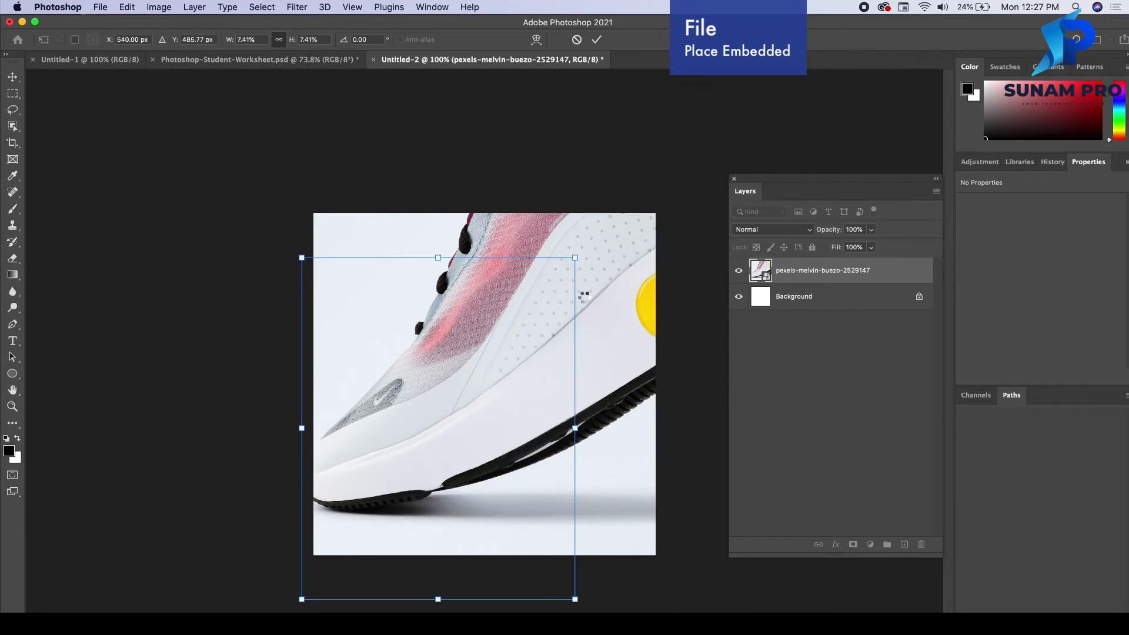
left_click(214, 256)
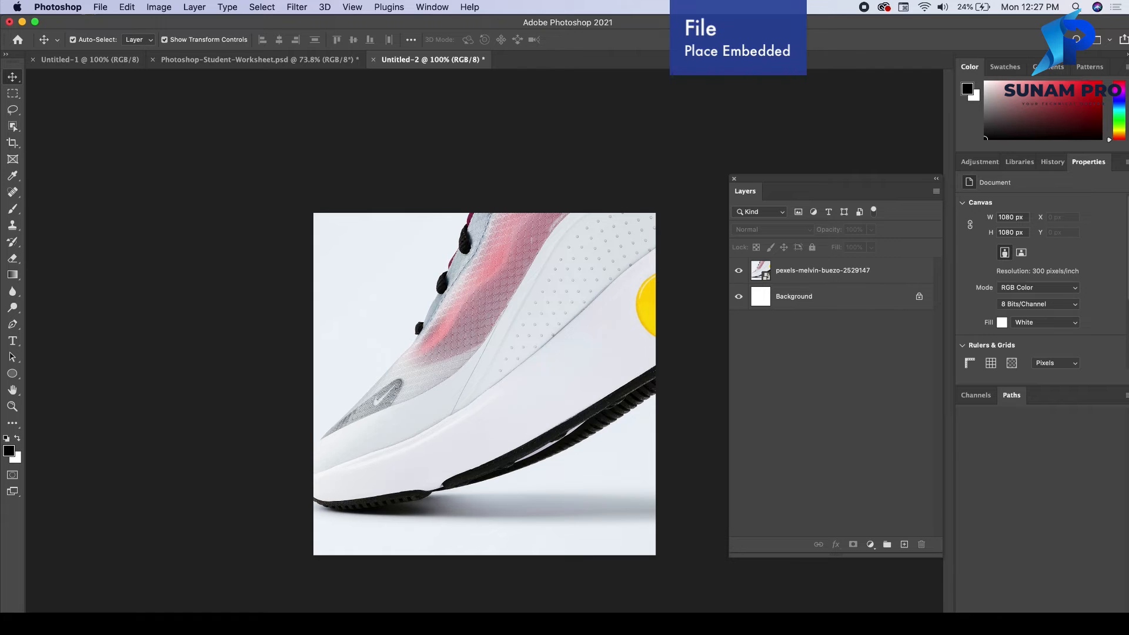
- Return to the worksheet document and place pexels-anjana-c-674010.jpg from Finder directly onto the page, outside any frame
key("super+Tab")
mouse_move(621, 356)
left_mouse_down()
mouse_move(609, 309)
mouse_move(612, 352)
left_mouse_up()
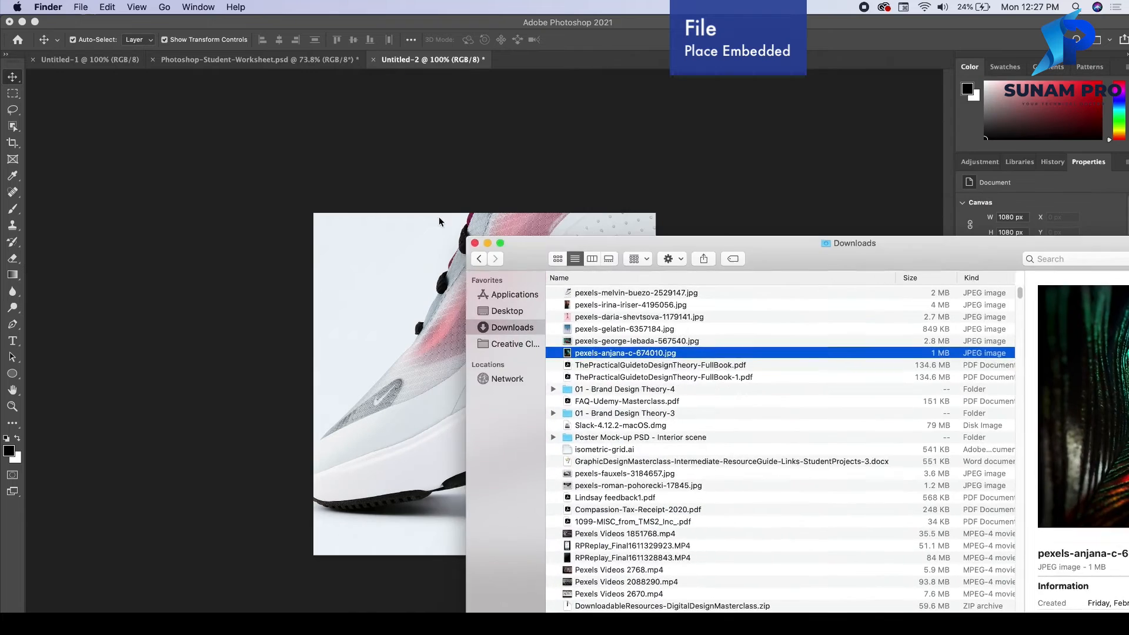
left_click(439, 217)
left_click(239, 59)
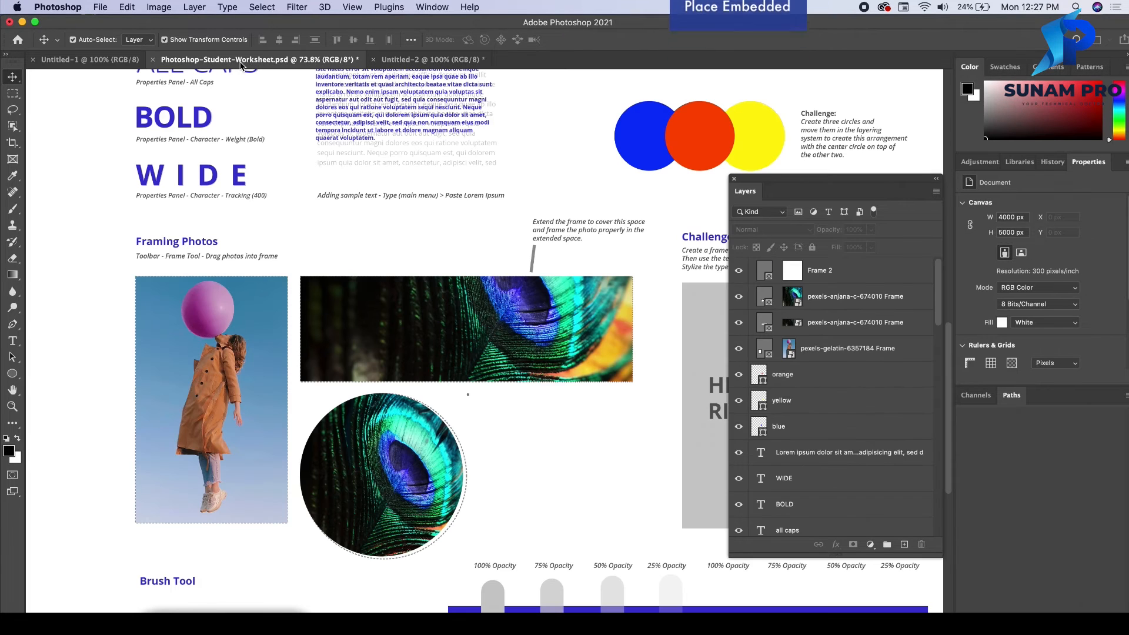
key("super+Tab")
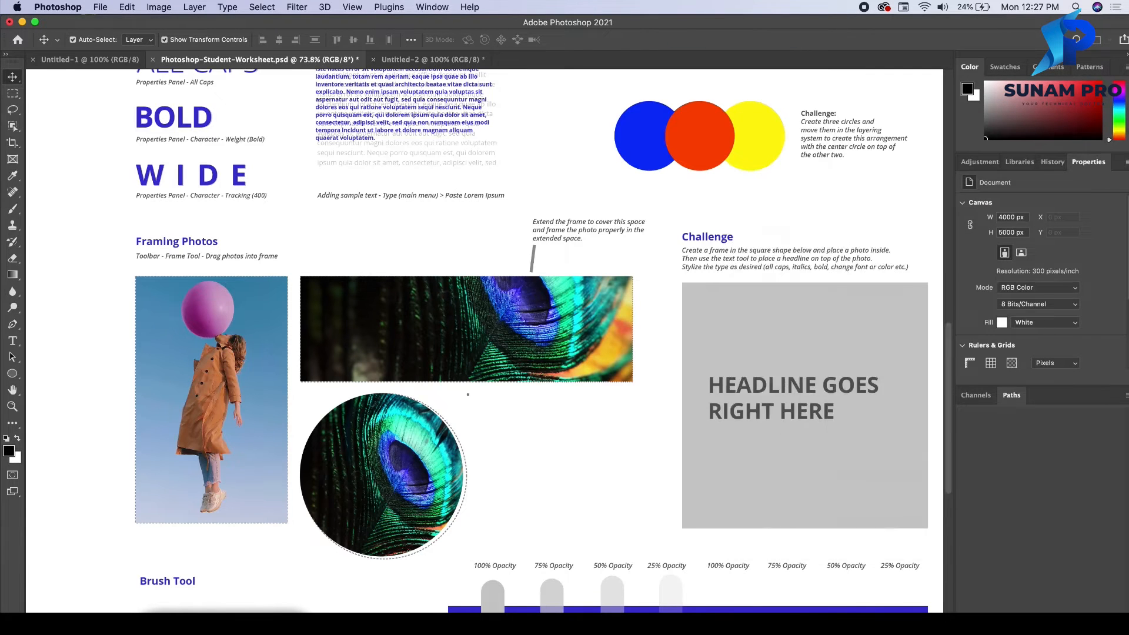
left_click_drag(610, 355, 77, 210)
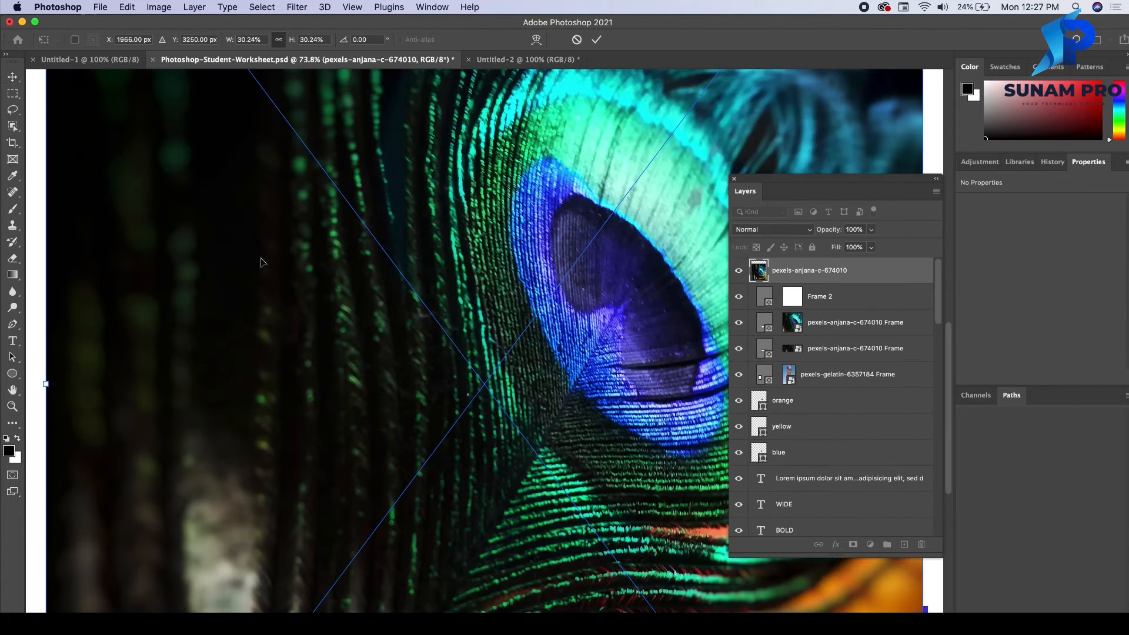
scroll(272, 258, "down", 5)
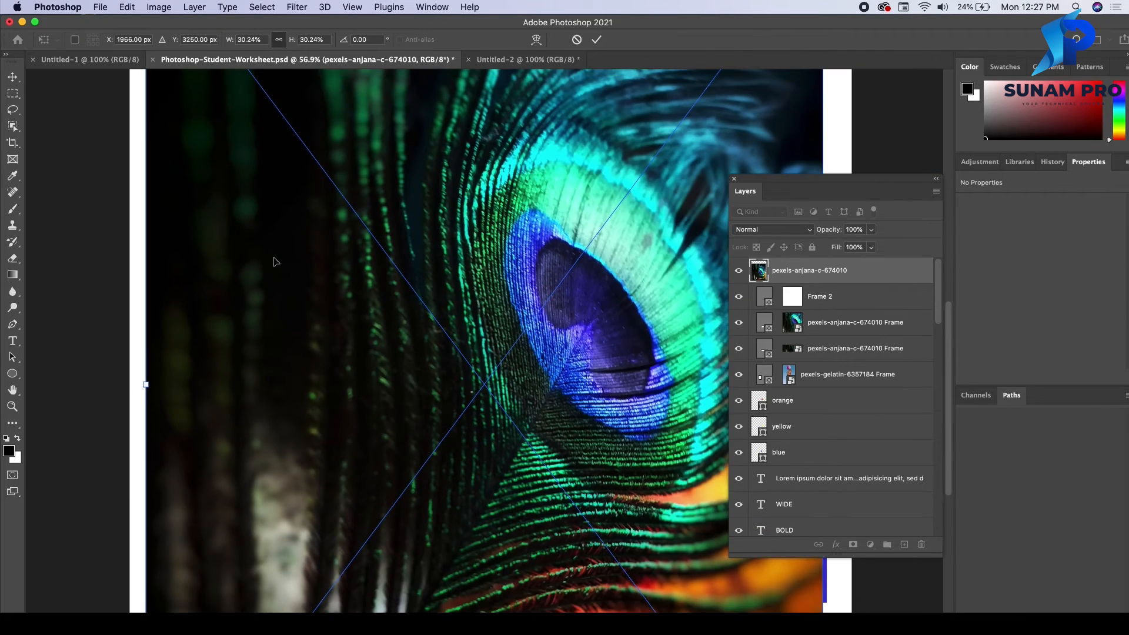
key("Return")
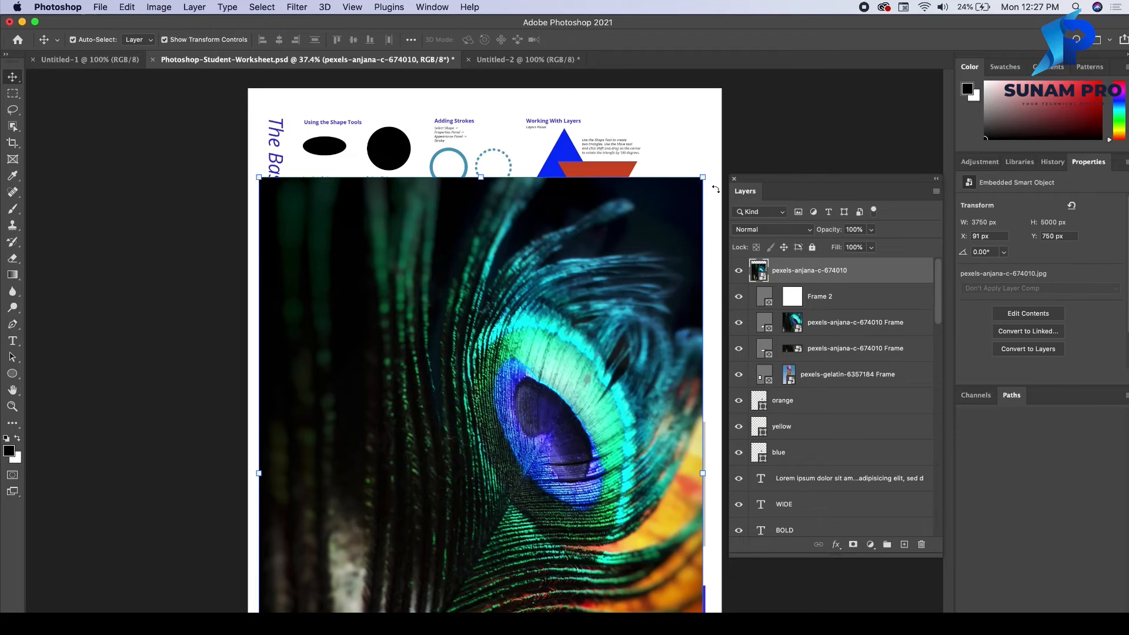
- Try scaling and moving the unframed peacock photo on the page, and remove it together with the leftover empty frame
left_click_drag(704, 180, 489, 462)
left_click_drag(415, 539, 579, 320)
key("Escape")
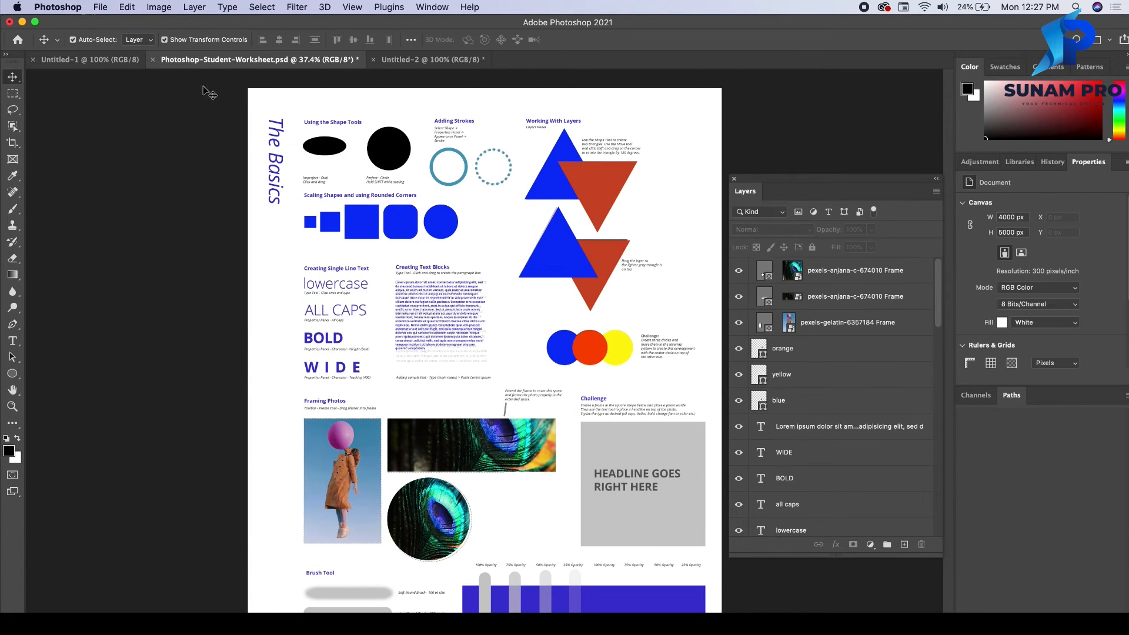
left_click(99, 6)
left_click(99, 6)
scroll(343, 497, "up", 5)
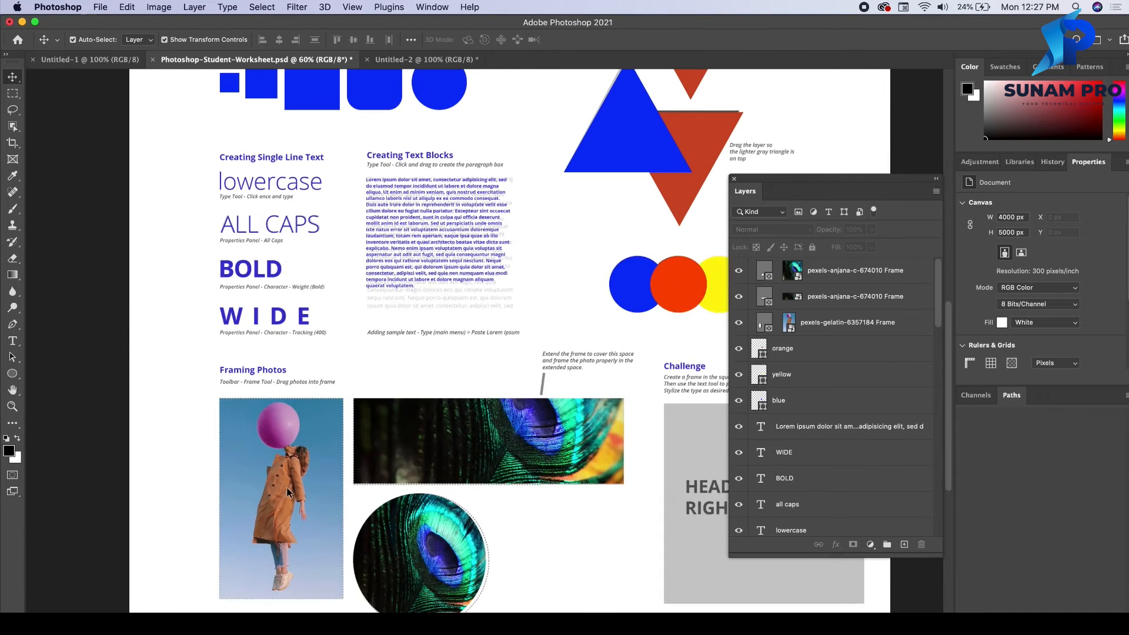
scroll(305, 482, "down", 5)
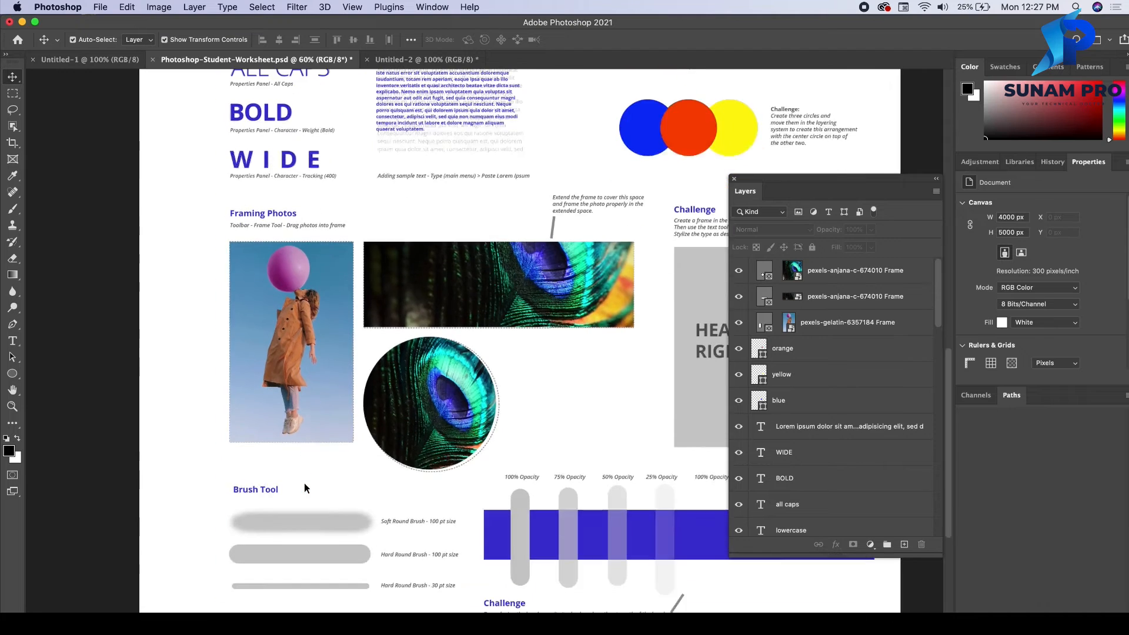
- Set up the Brush tool with the Soft Round preset from General Brushes at a size of 100 px
scroll(322, 471, "up", 4)
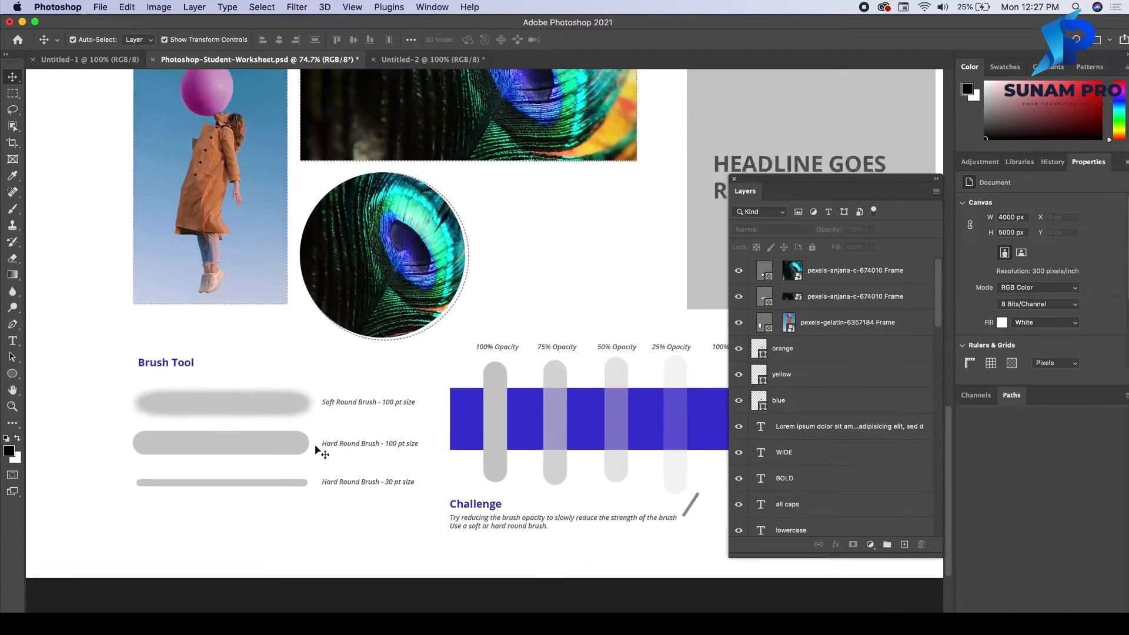
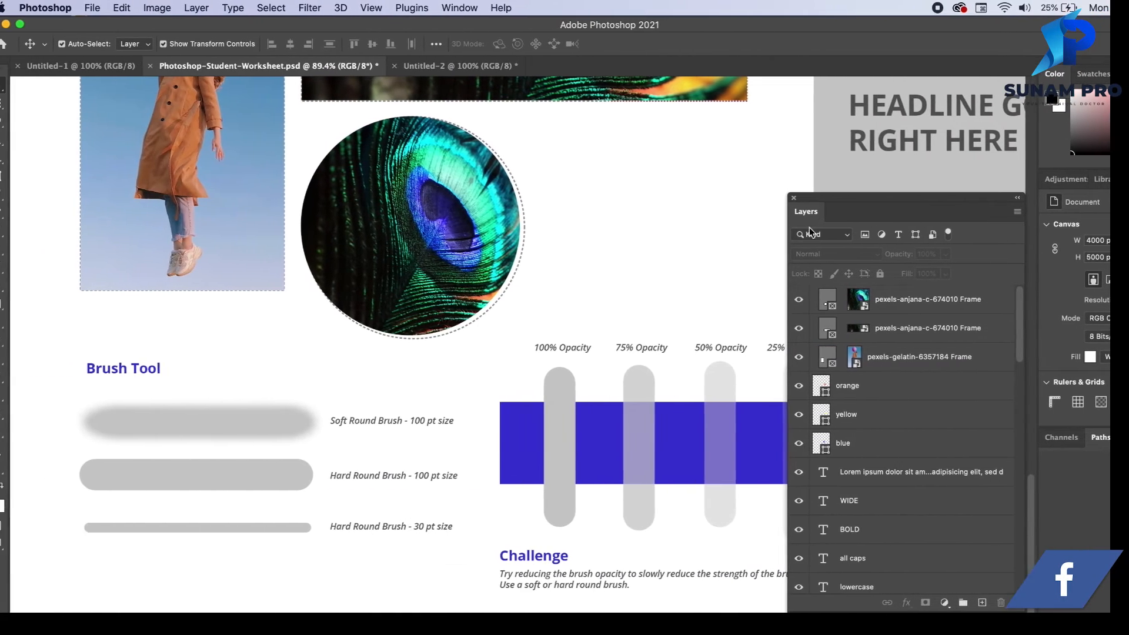
scroll(333, 460, "up", 4)
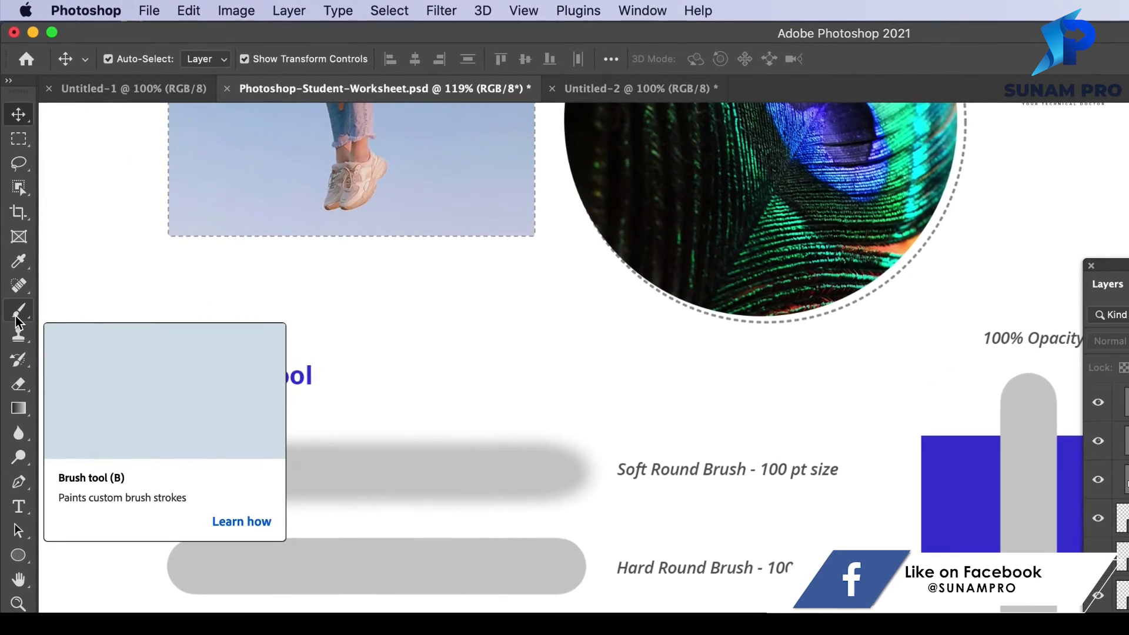
left_click(18, 311)
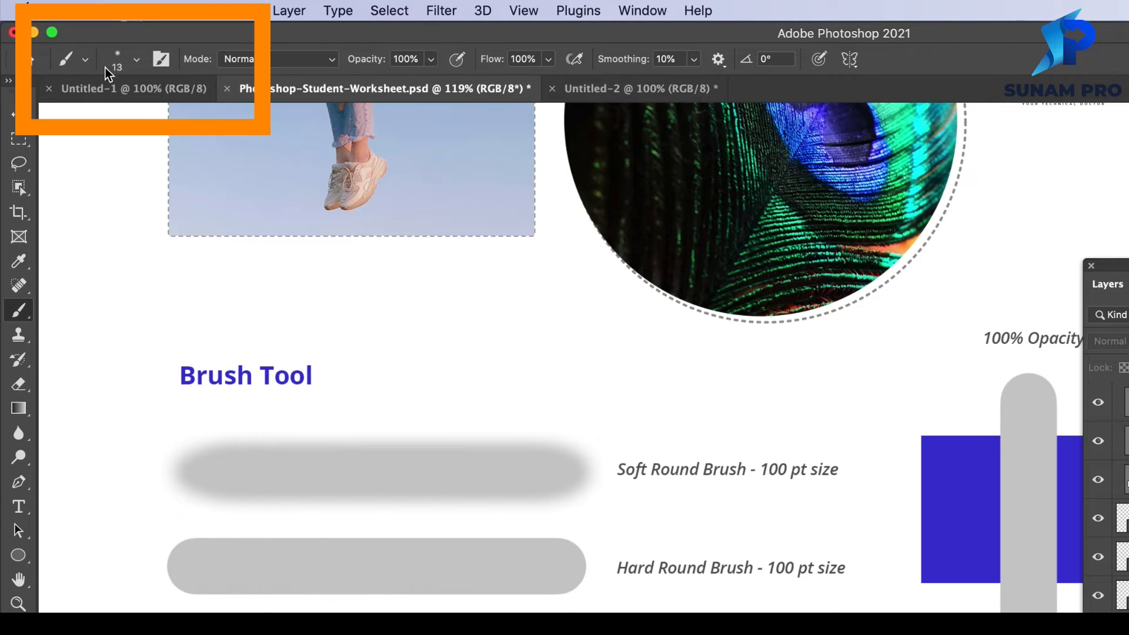
left_click(138, 60)
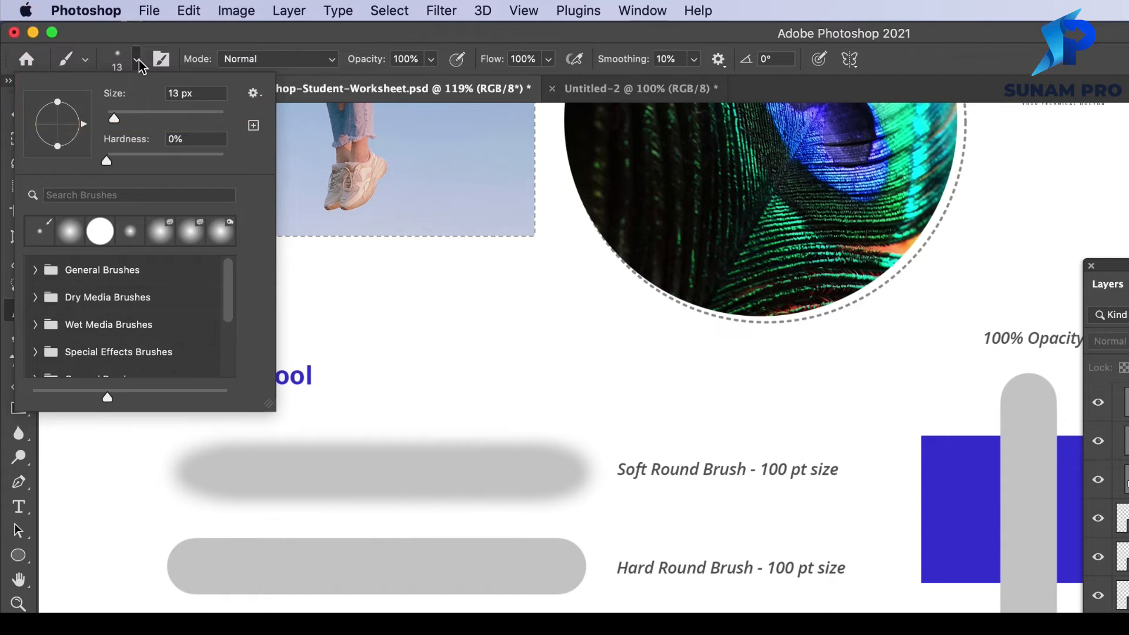
left_click(138, 60)
left_click(138, 60)
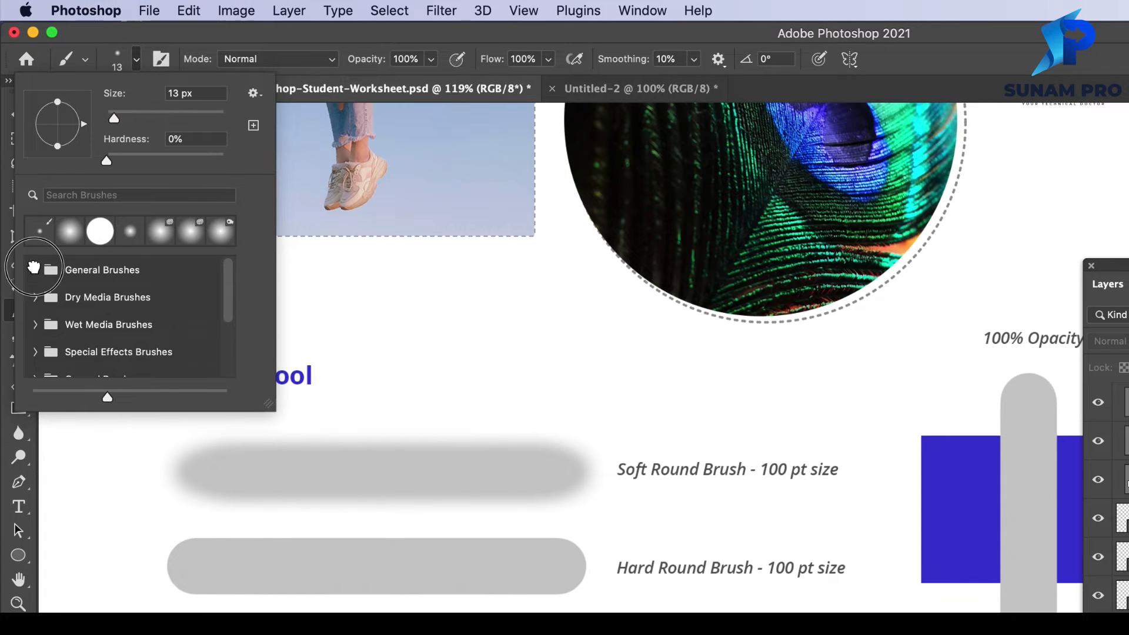
left_click(34, 268)
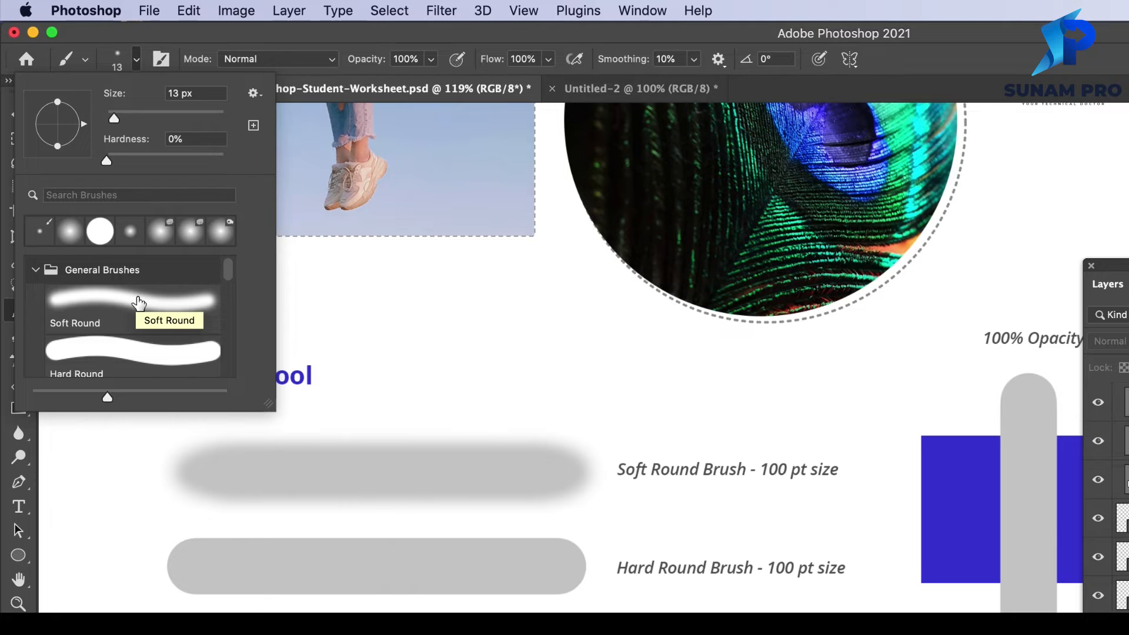
left_click(139, 303)
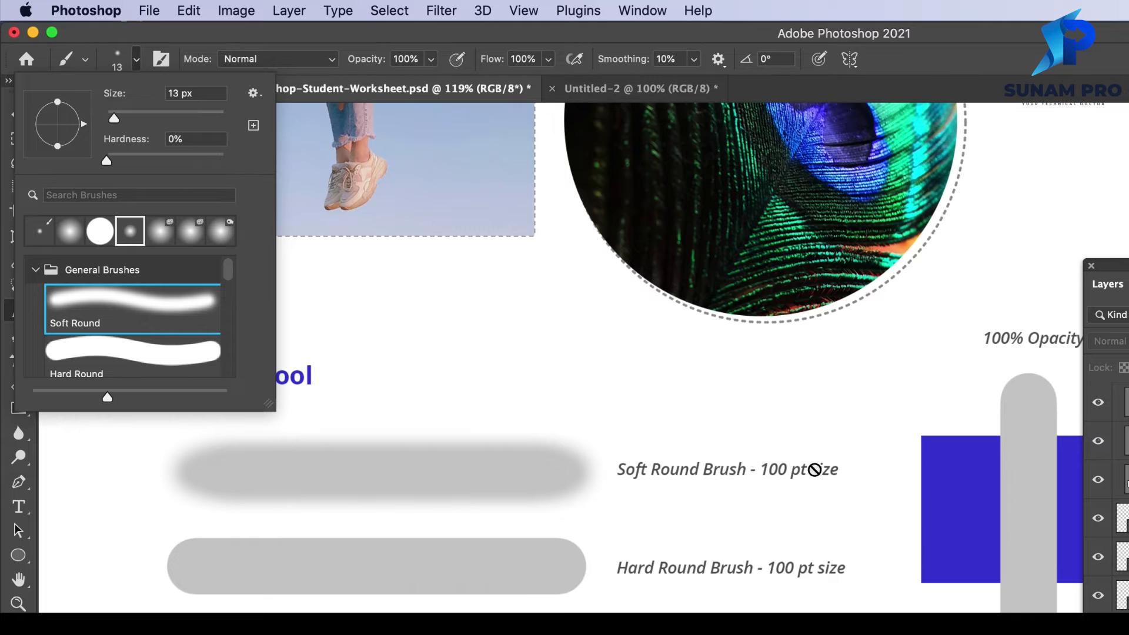
left_click(187, 92)
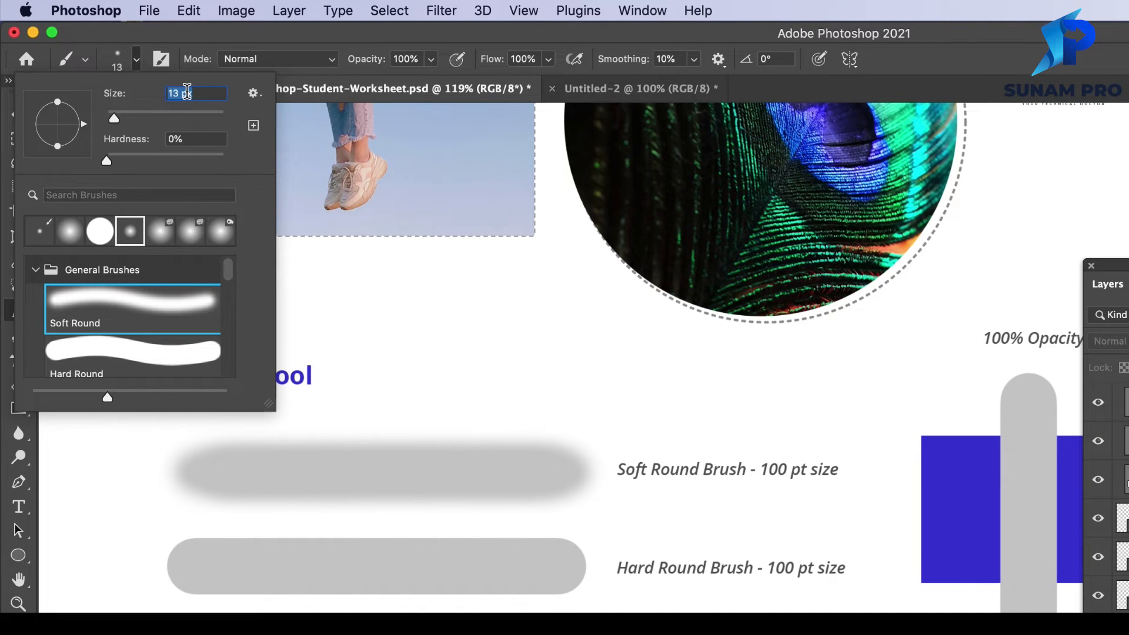
type("100")
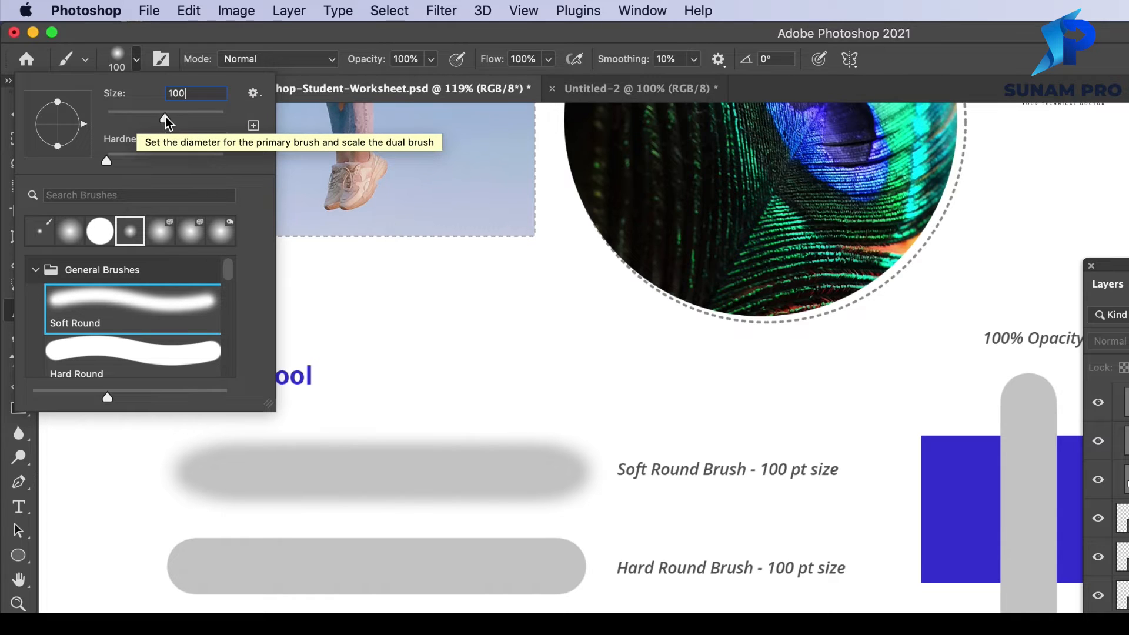
key("Return")
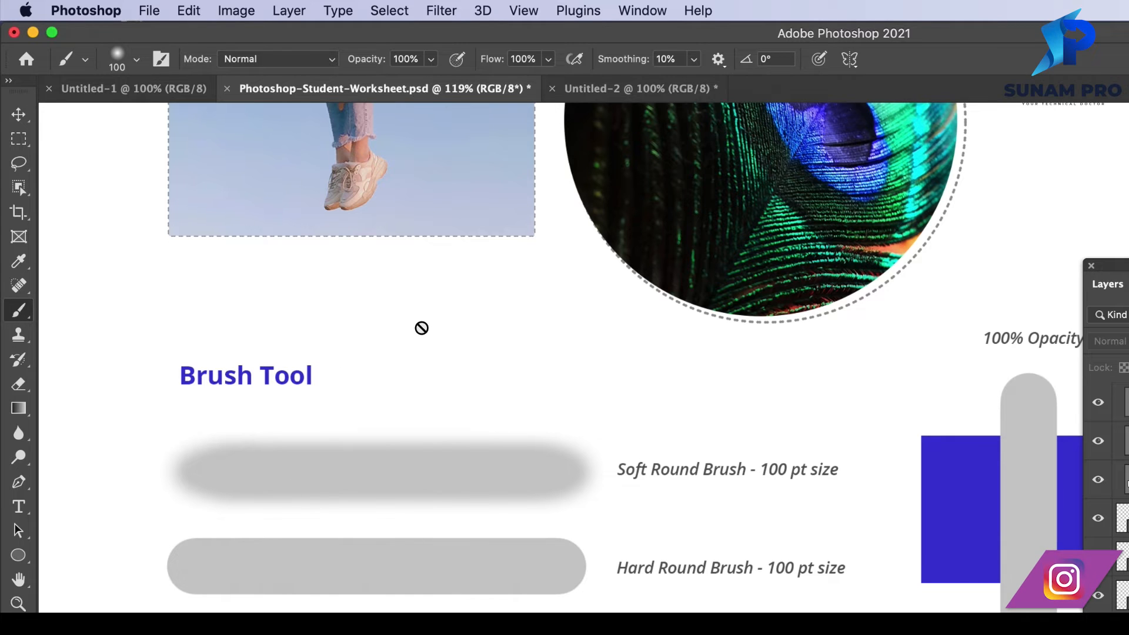
- Add a new layer above the photo frame layers and name it "Soft round brush"
left_click(361, 343)
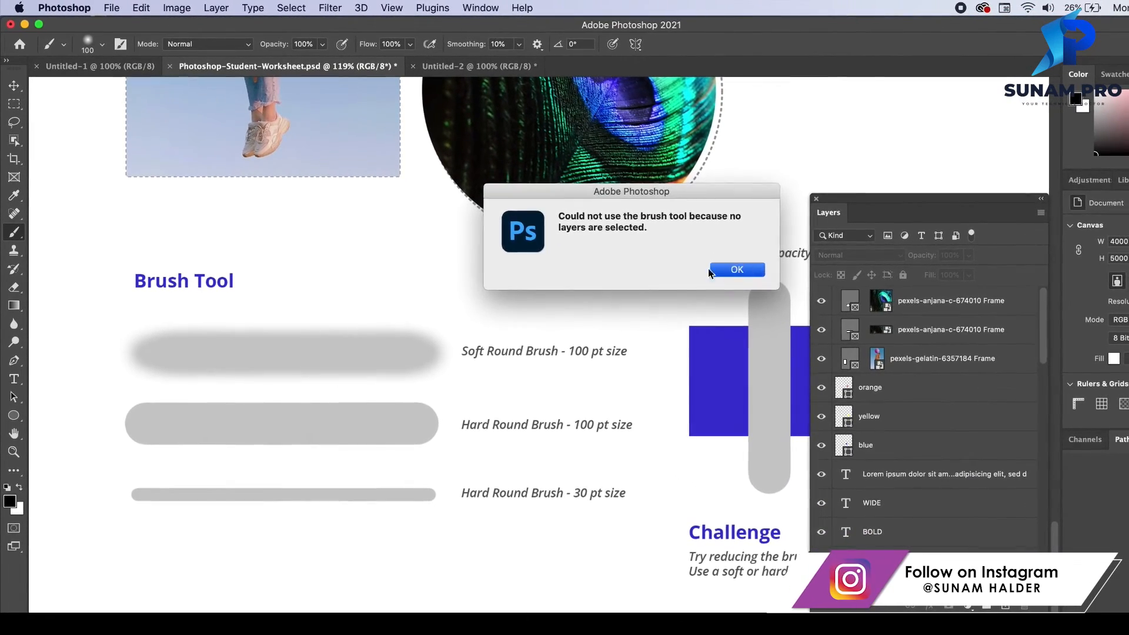
left_click(710, 272)
scroll(647, 353, "up", 1)
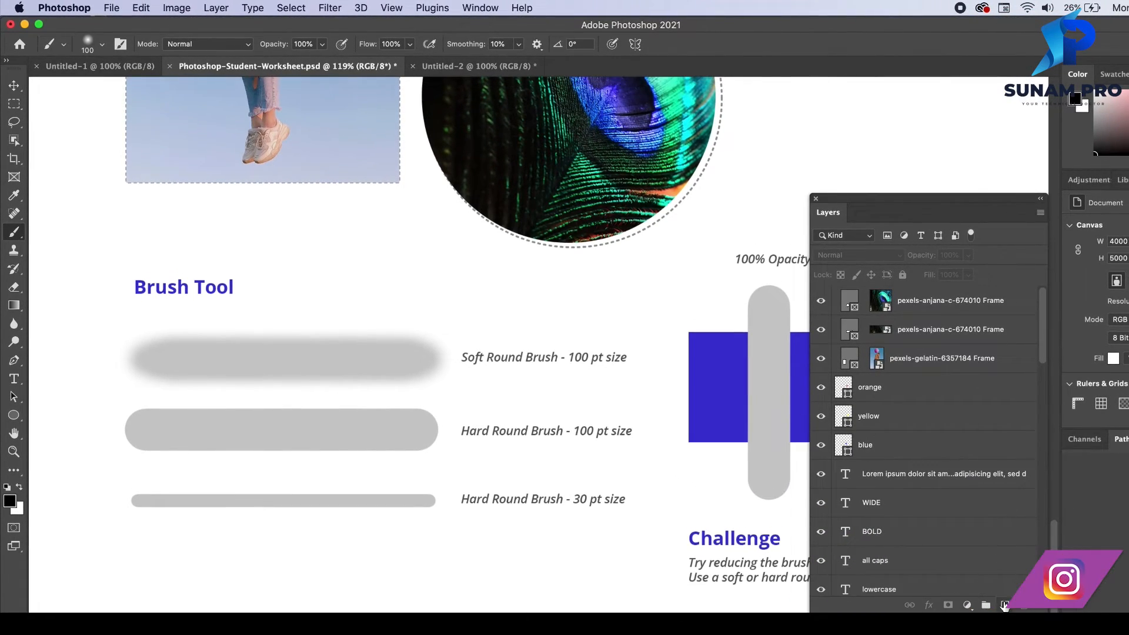
left_click(1004, 606)
double_click(876, 302)
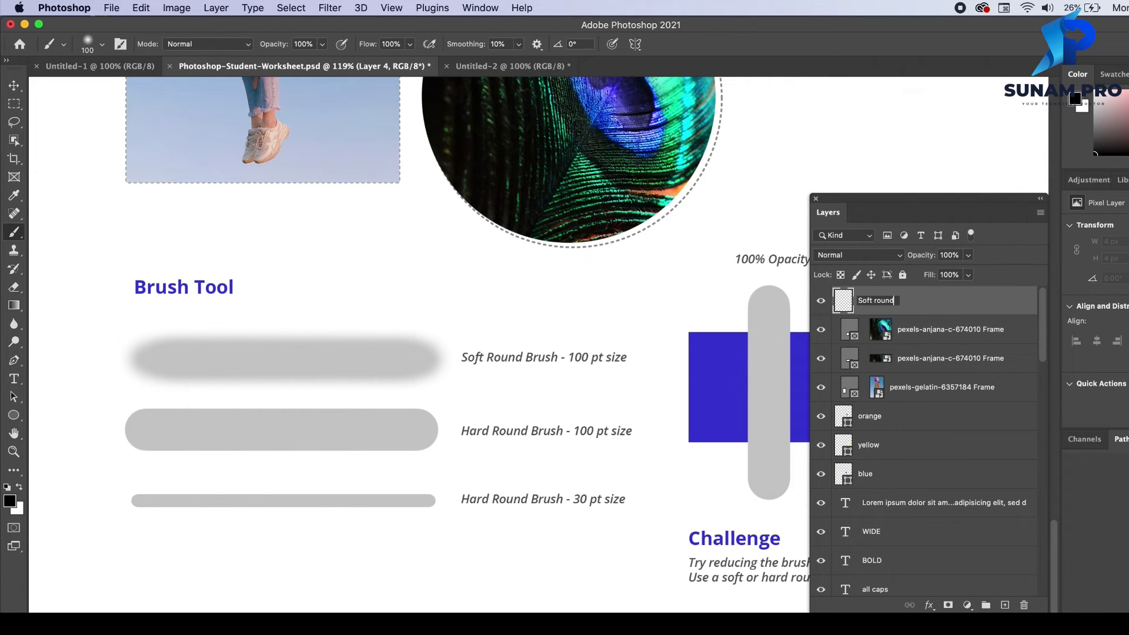
type("Soft round brush")
key("Return")
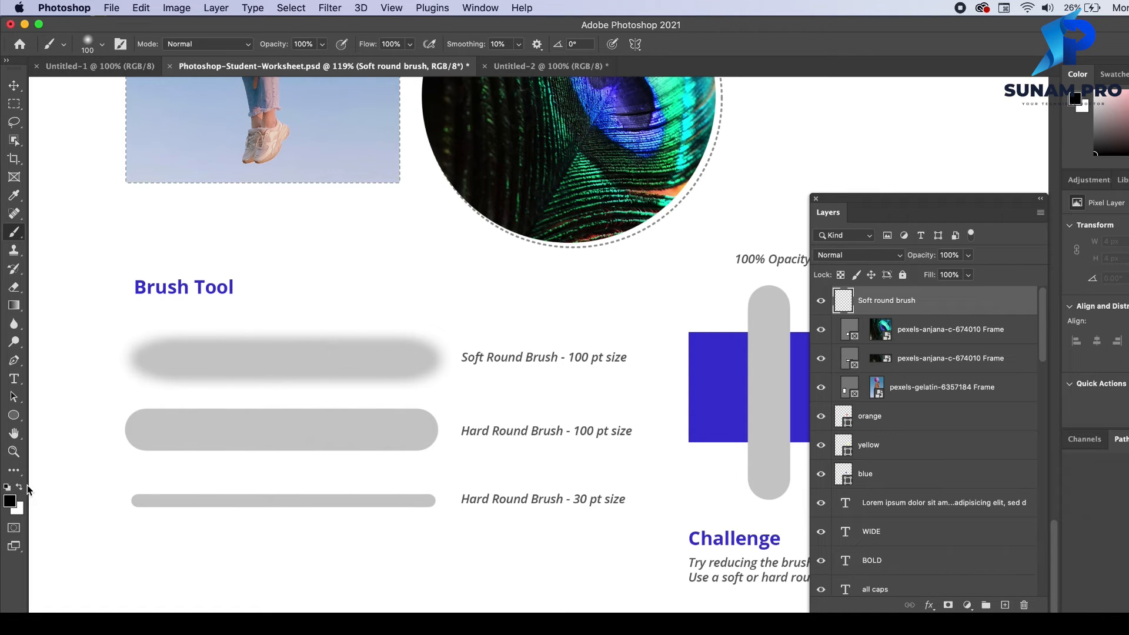
- Set the foreground color to a bright, saturated blue
left_click(8, 502)
left_click_drag(588, 272, 754, 183)
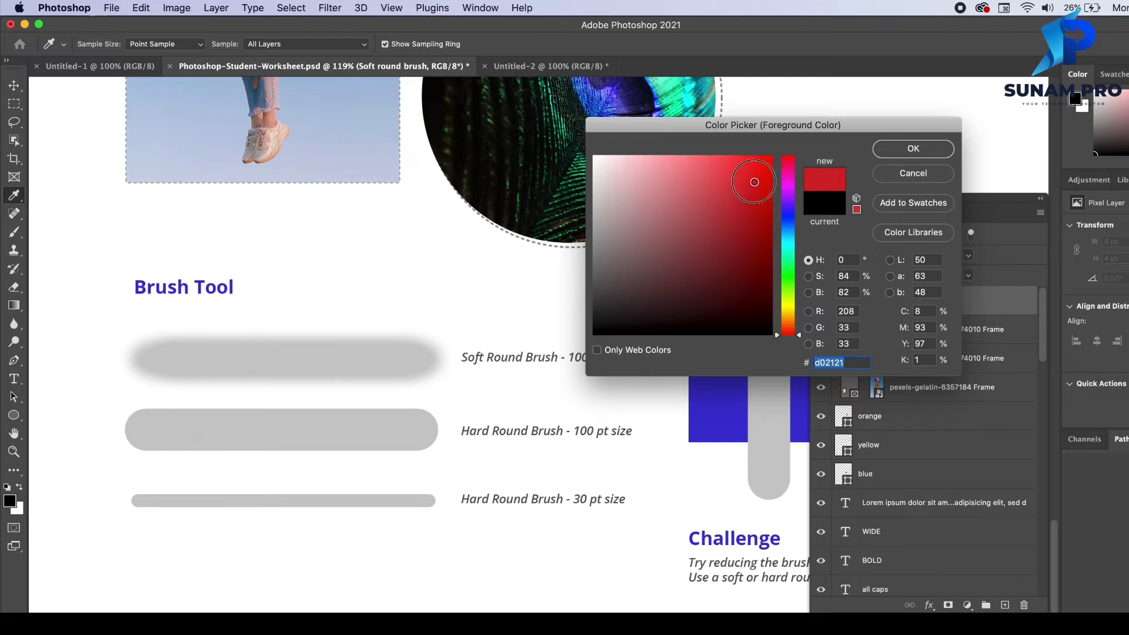
left_click(788, 212)
left_click(768, 164)
left_click(879, 150)
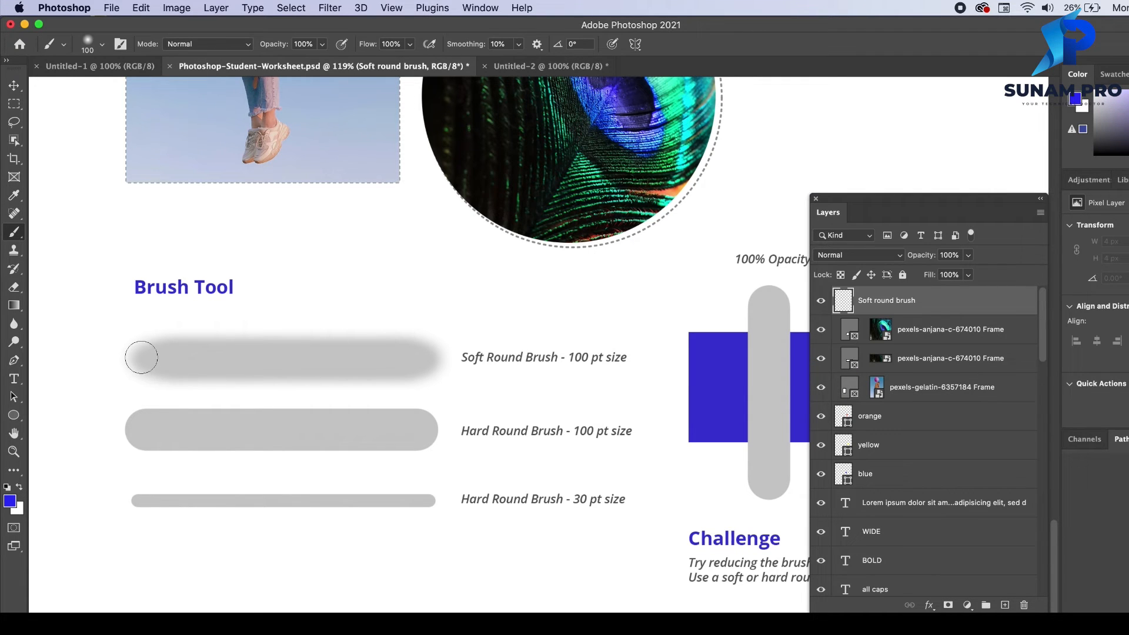
left_click_drag(143, 358, 434, 350)
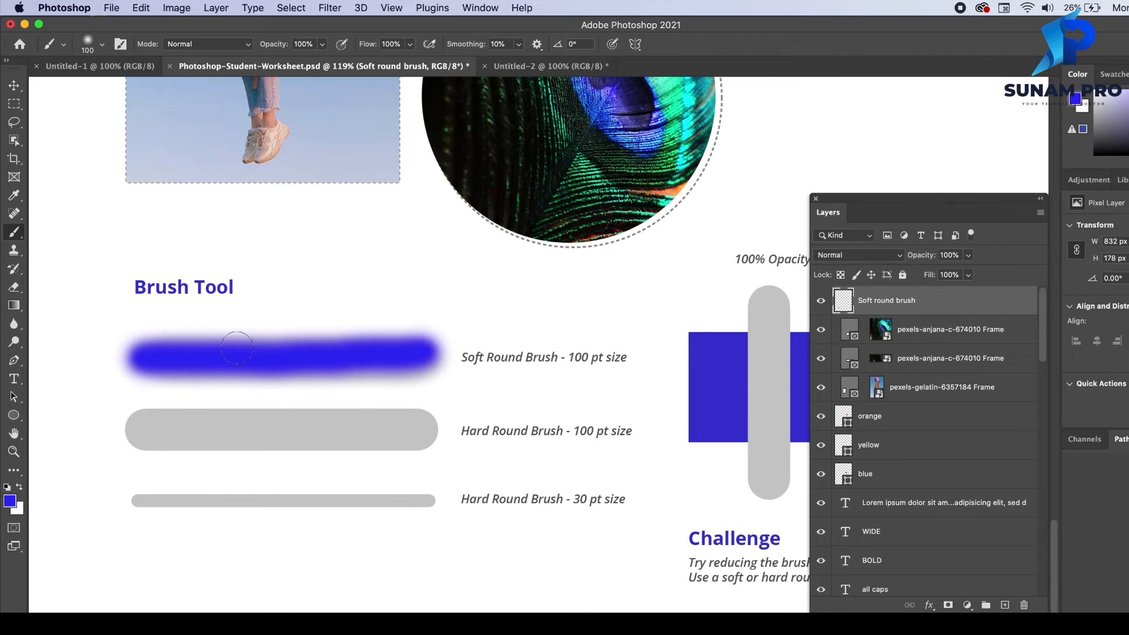
key("super+z")
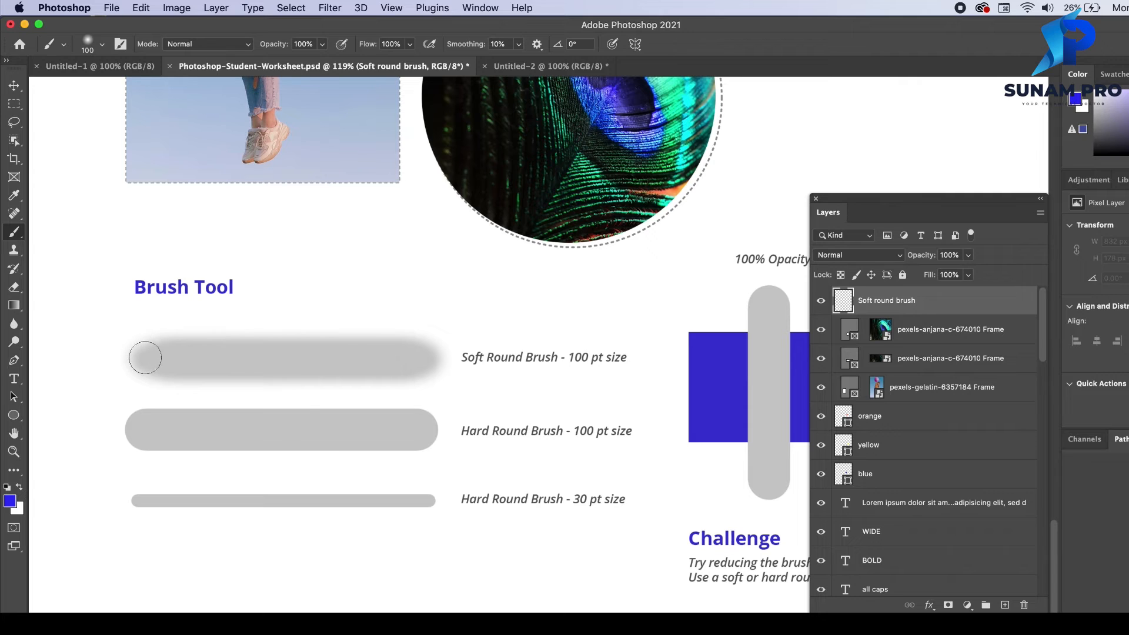
mouse_move(144, 359)
left_mouse_down()
mouse_move(322, 358)
mouse_move(294, 346)
mouse_move(453, 352)
mouse_move(171, 368)
left_mouse_up()
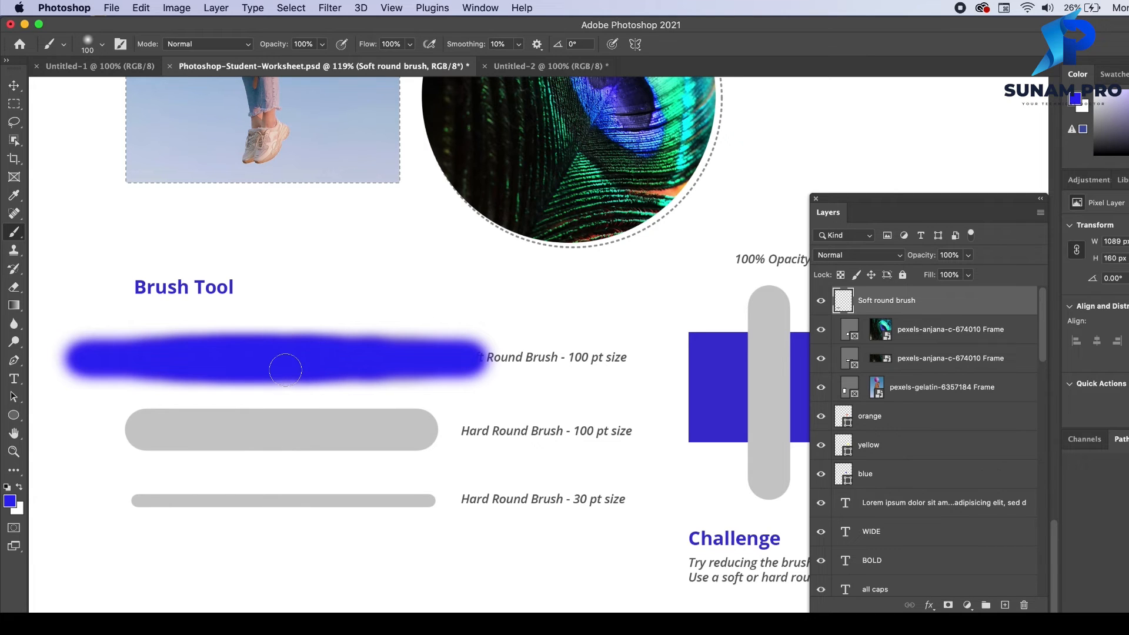
key("super+z")
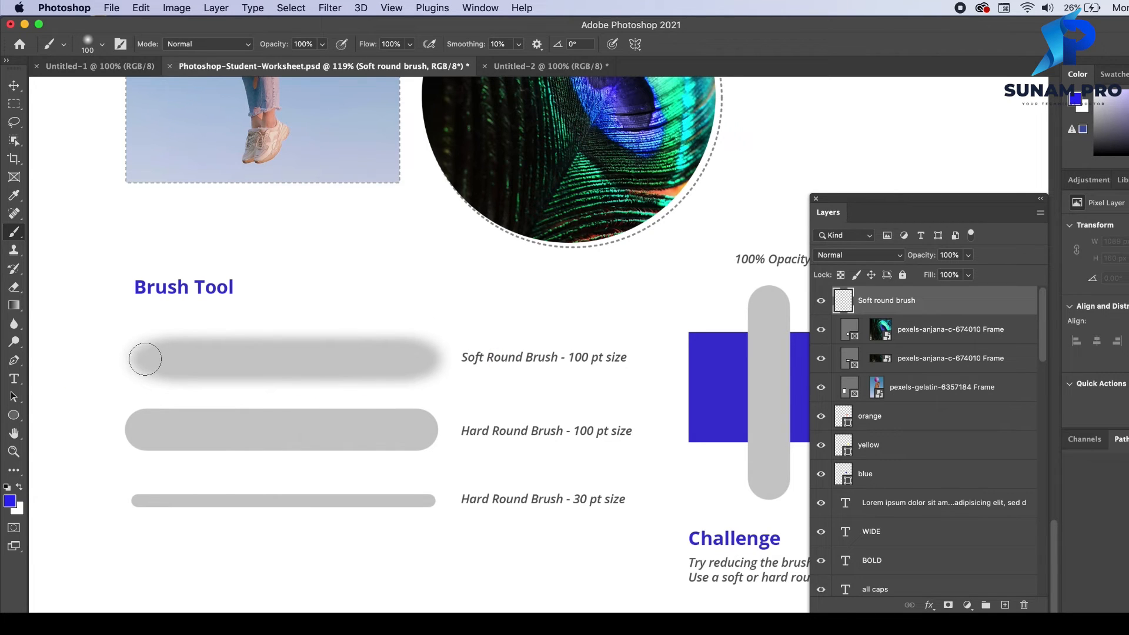
- Paint a soft blue stroke about 813 px wide and 160 px high over the gray Soft Round Brush - 100 pt size sample
left_click_drag(145, 359, 422, 356)
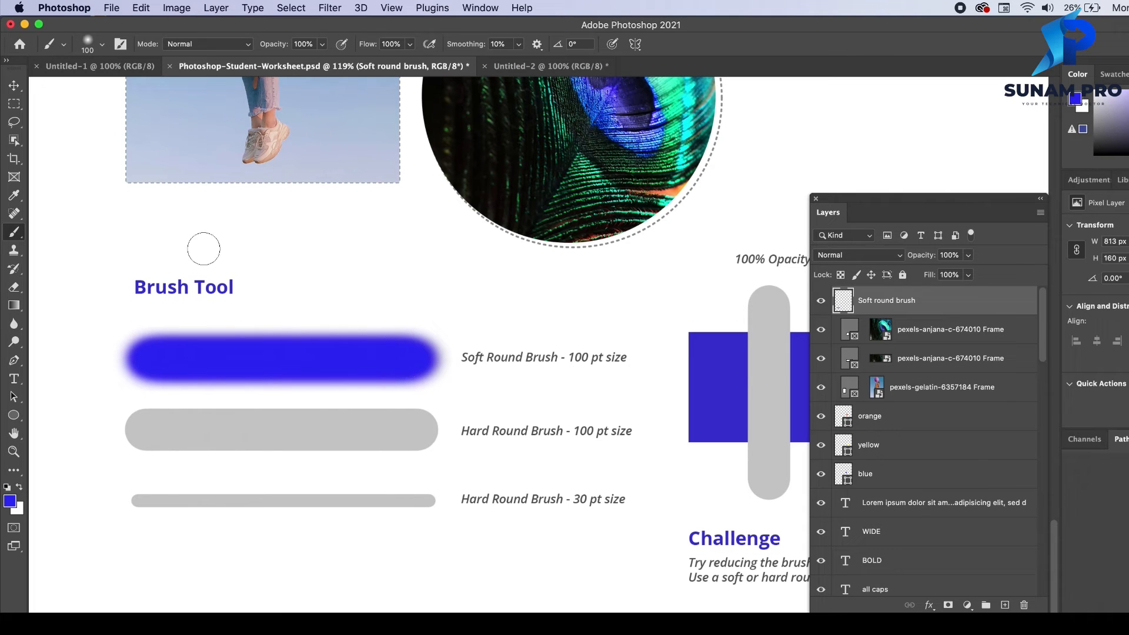
- Switch to the Hard Round brush at 100 px and paint a blue stroke over the gray Hard Round Brush - 100 pt size sample
left_click(103, 46)
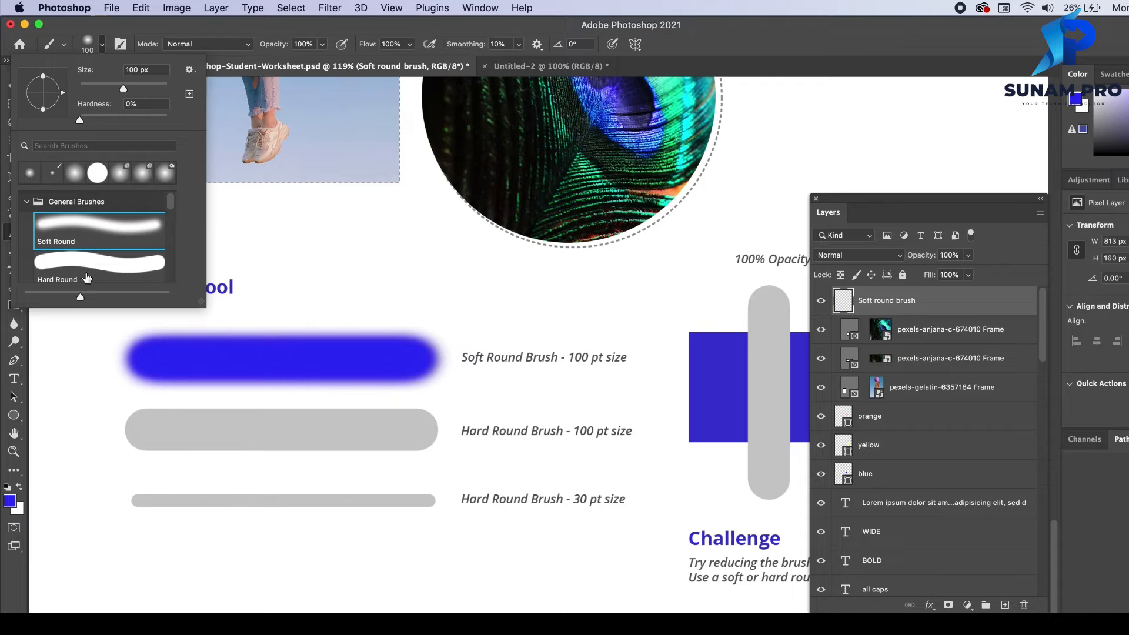
left_click(89, 267)
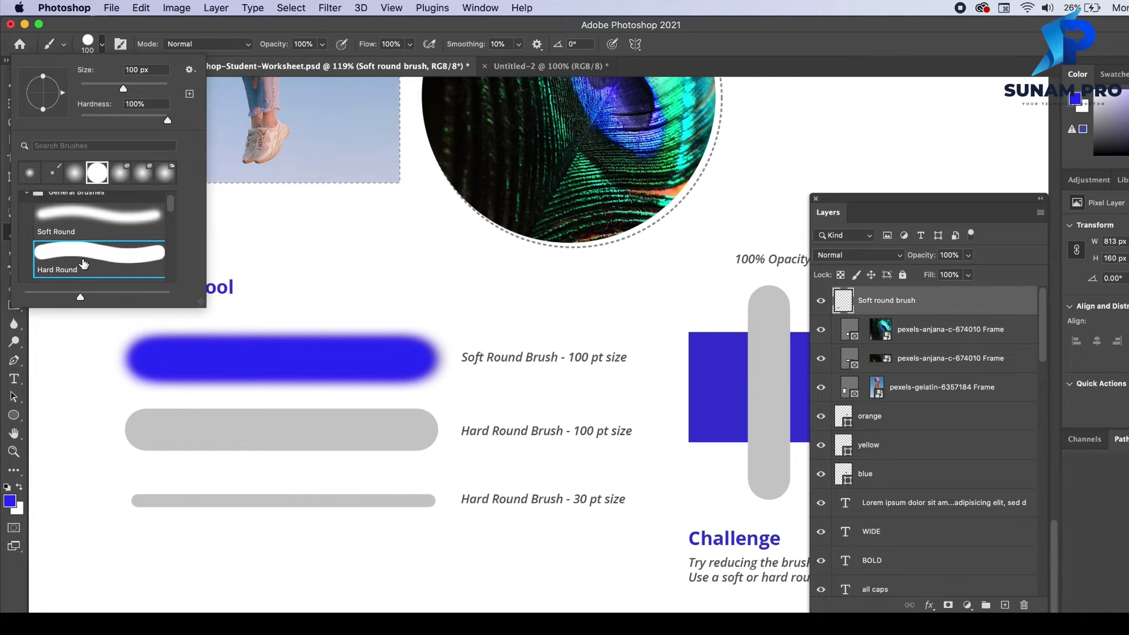
key("Return")
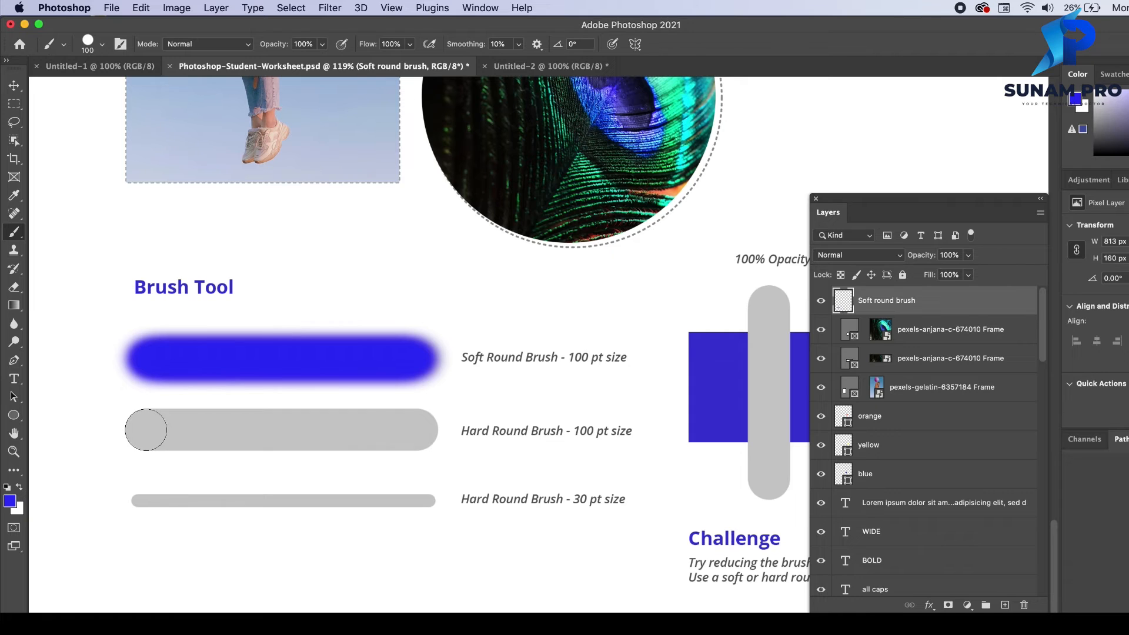
mouse_move(146, 430)
left_mouse_down()
mouse_move(325, 421)
mouse_move(419, 430)
left_mouse_up()
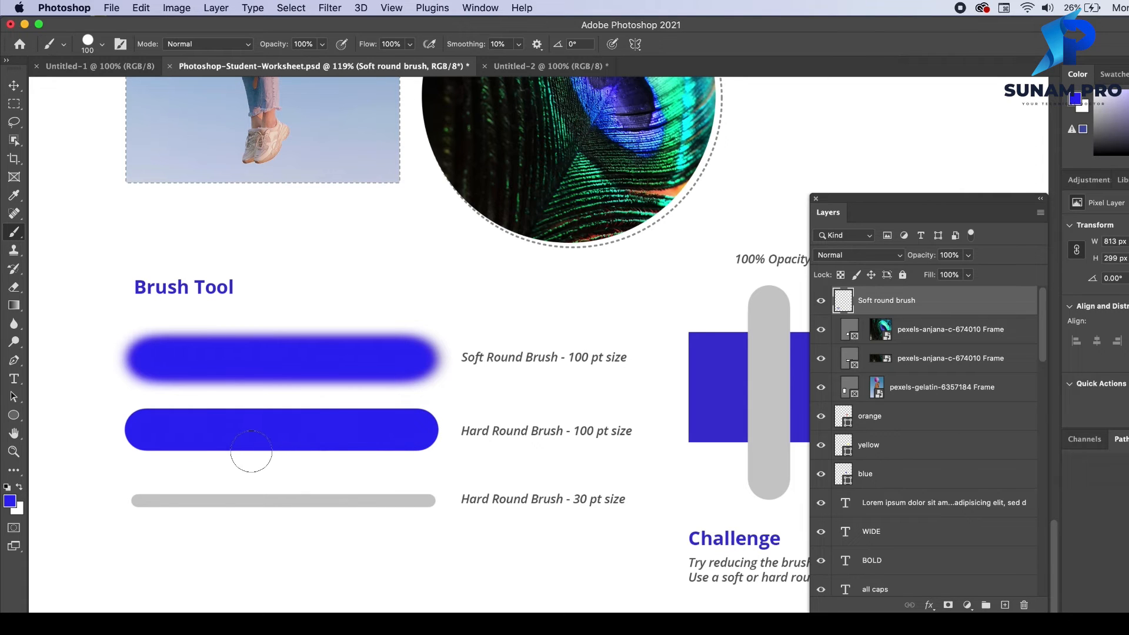
left_click_drag(140, 471, 415, 467)
key("super+z")
left_click_drag(148, 561, 591, 563)
key("super+z")
- Set the Hard Round brush size to 30 px
left_click(106, 49)
triple_click(149, 70)
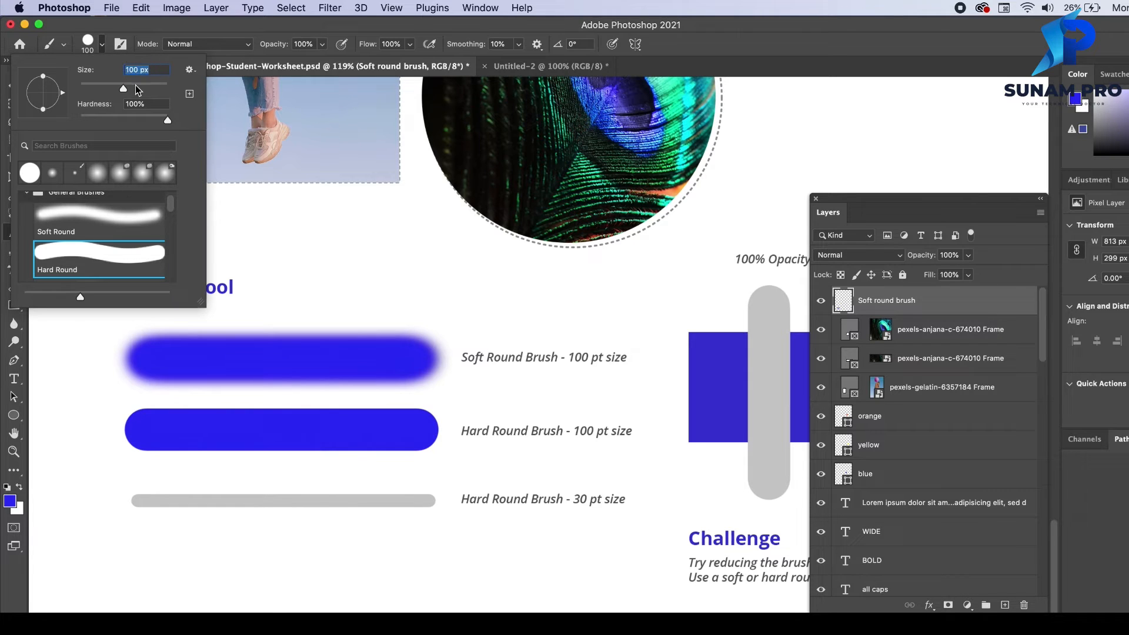
left_click_drag(124, 89, 116, 89)
double_click(145, 69)
triple_click(145, 69)
type("30")
key("Return")
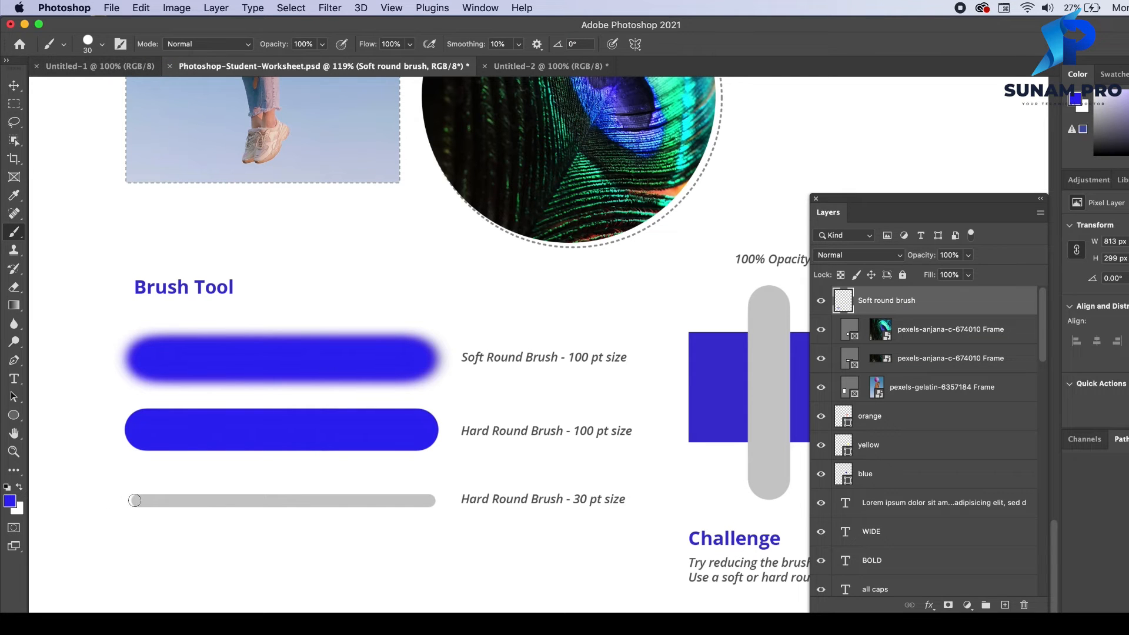
- Paint a straight blue stroke along the full length of the gray Hard Round Brush - 30 pt size sample
scroll(137, 501, "up", 3)
scroll(141, 493, "left", 3)
scroll(141, 493, "down", 2)
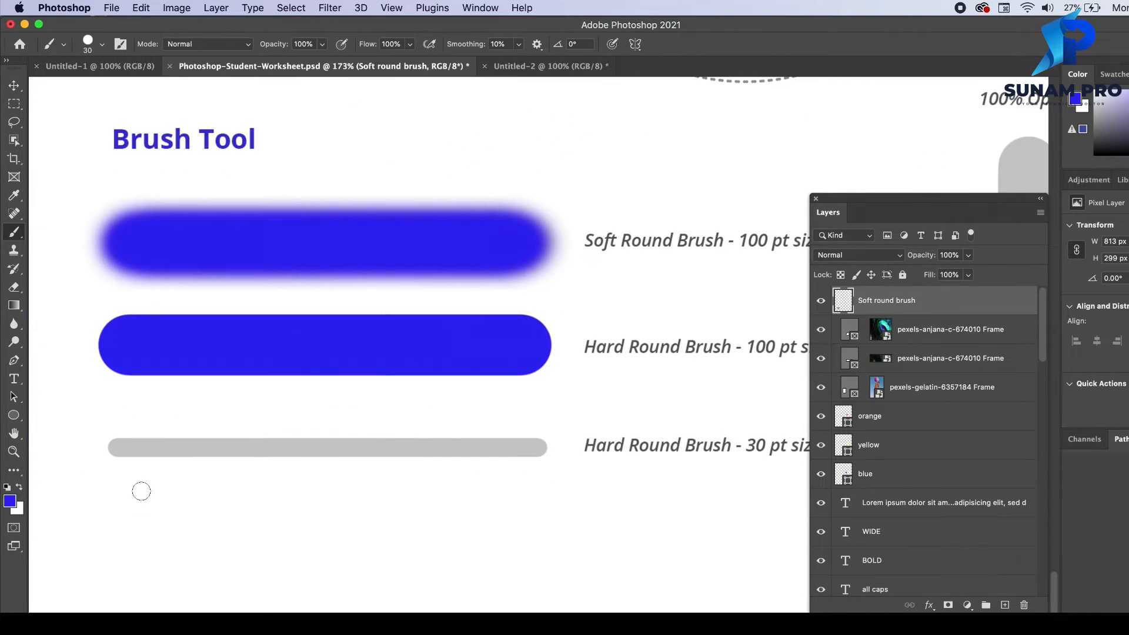
left_click(118, 448)
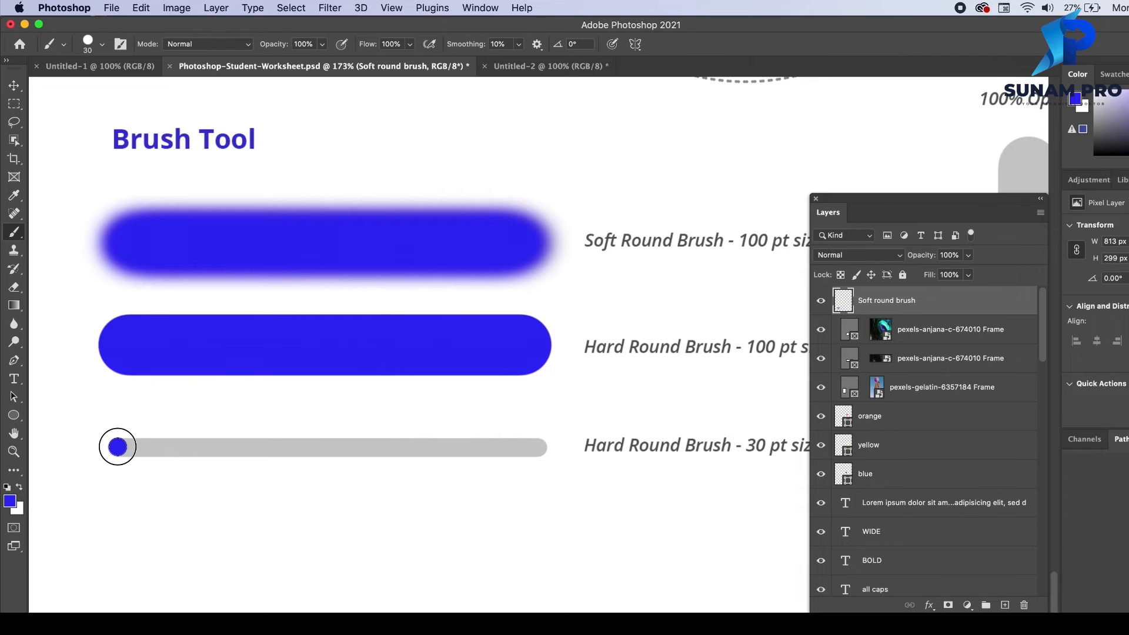
left_click_drag(118, 447, 539, 451)
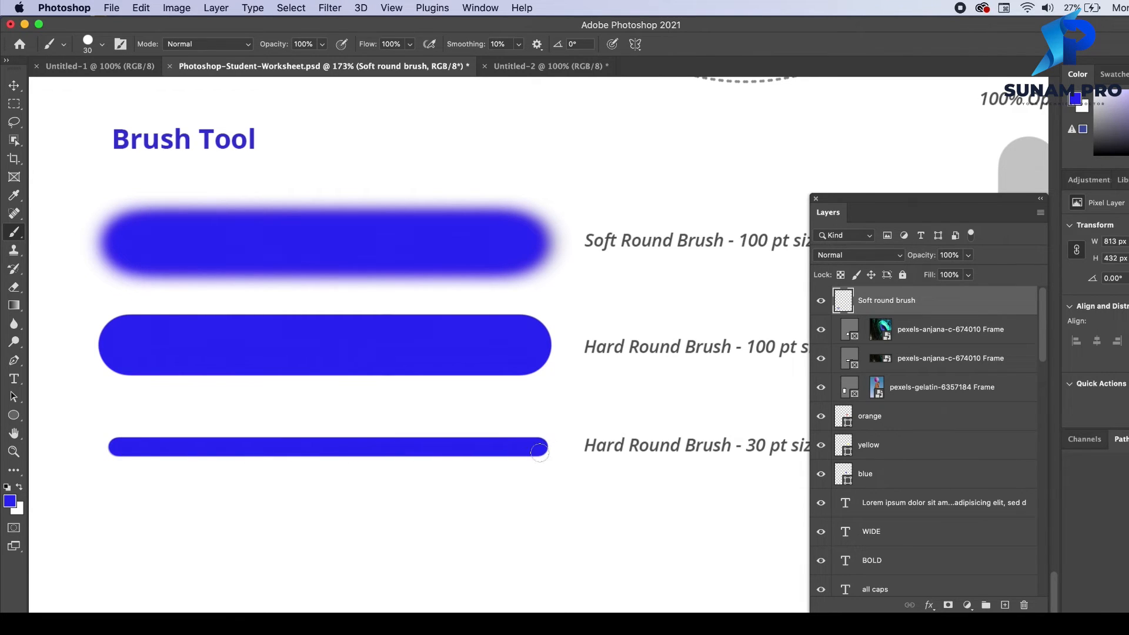
- Move the floating Layers panel clear of the blue opacity bar and set the Hard Round brush size to 100 px
scroll(424, 361, "down", 3)
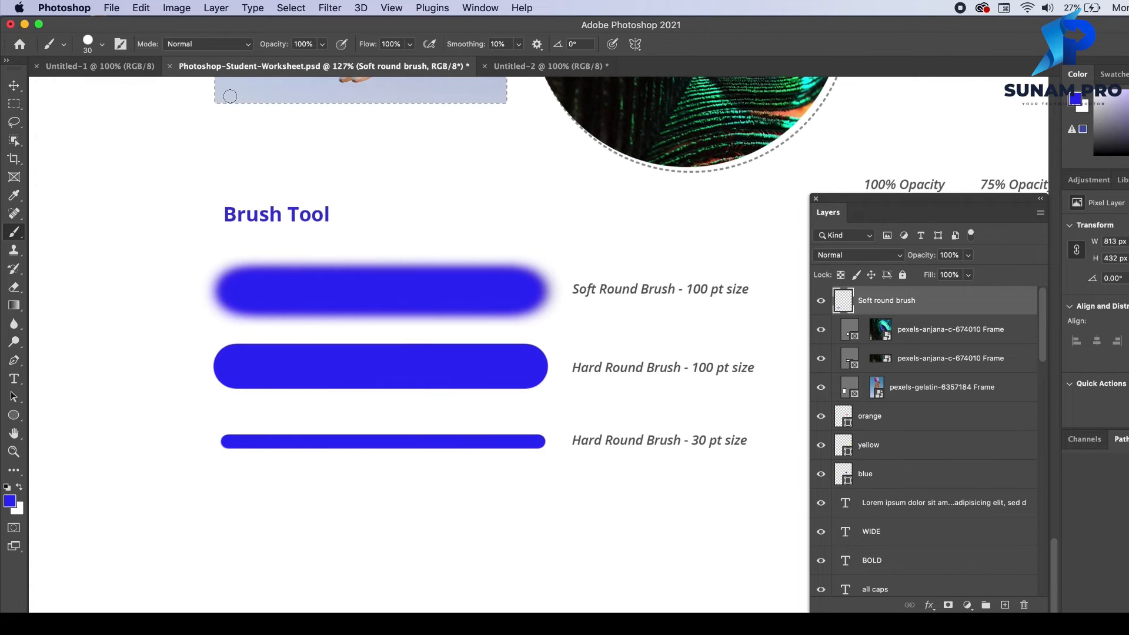
scroll(355, 343, "down", 3)
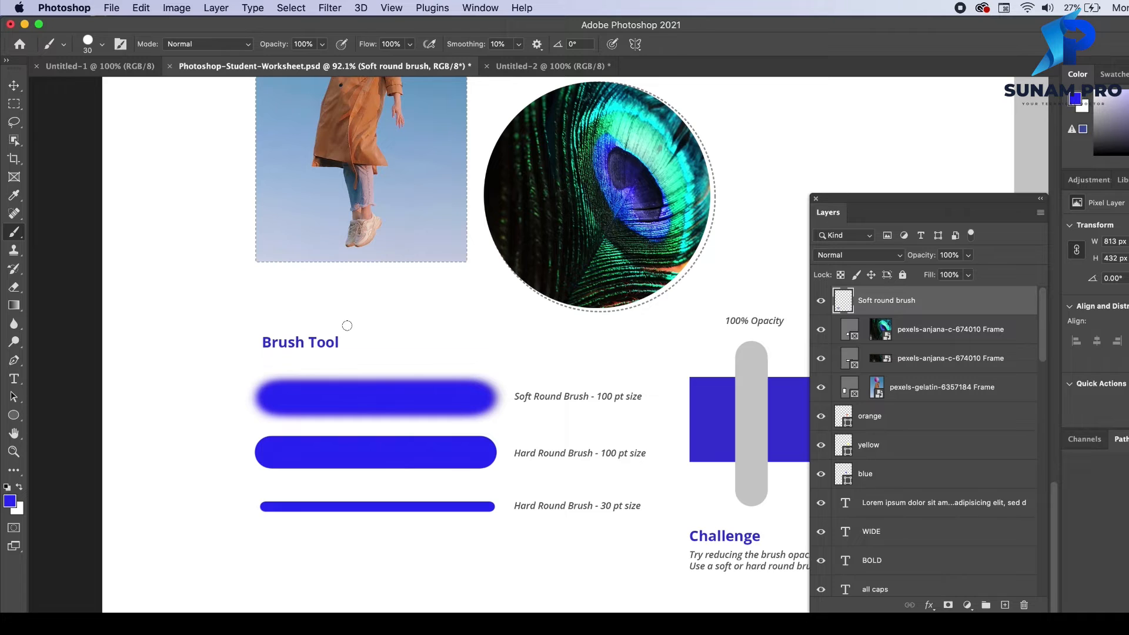
scroll(346, 327, "right", 3)
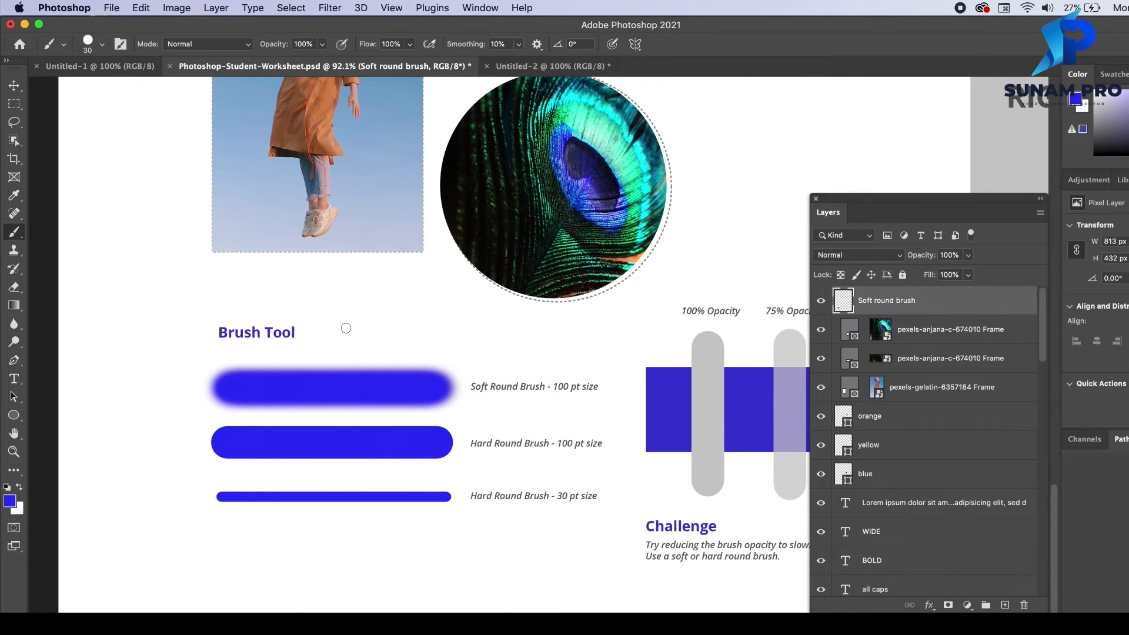
scroll(358, 326, "right", 10)
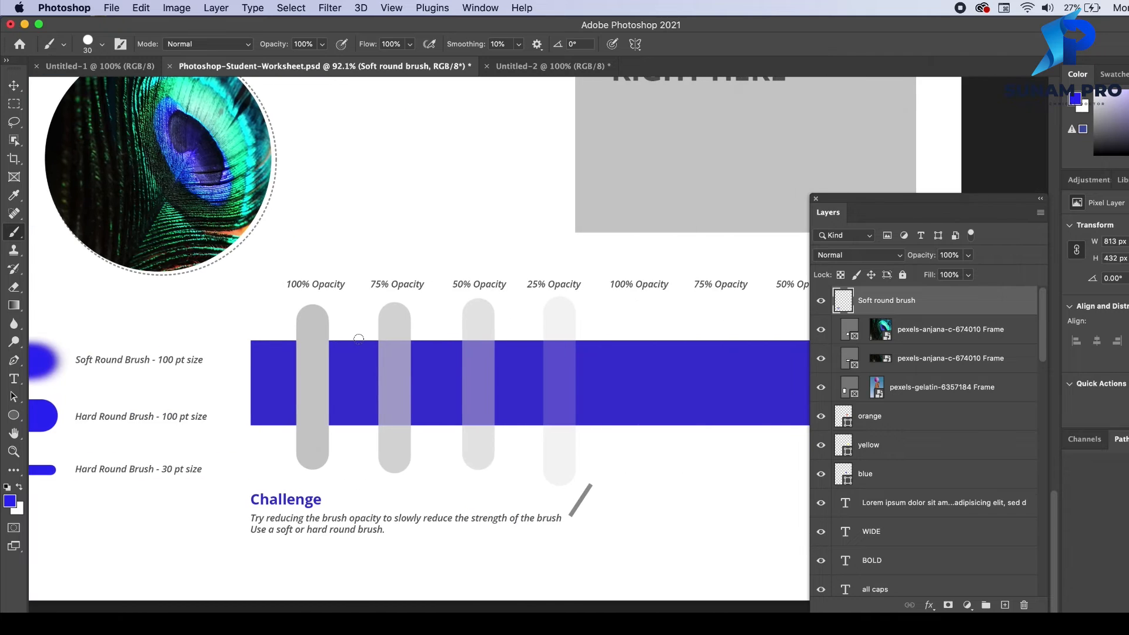
scroll(299, 399, "up", 3)
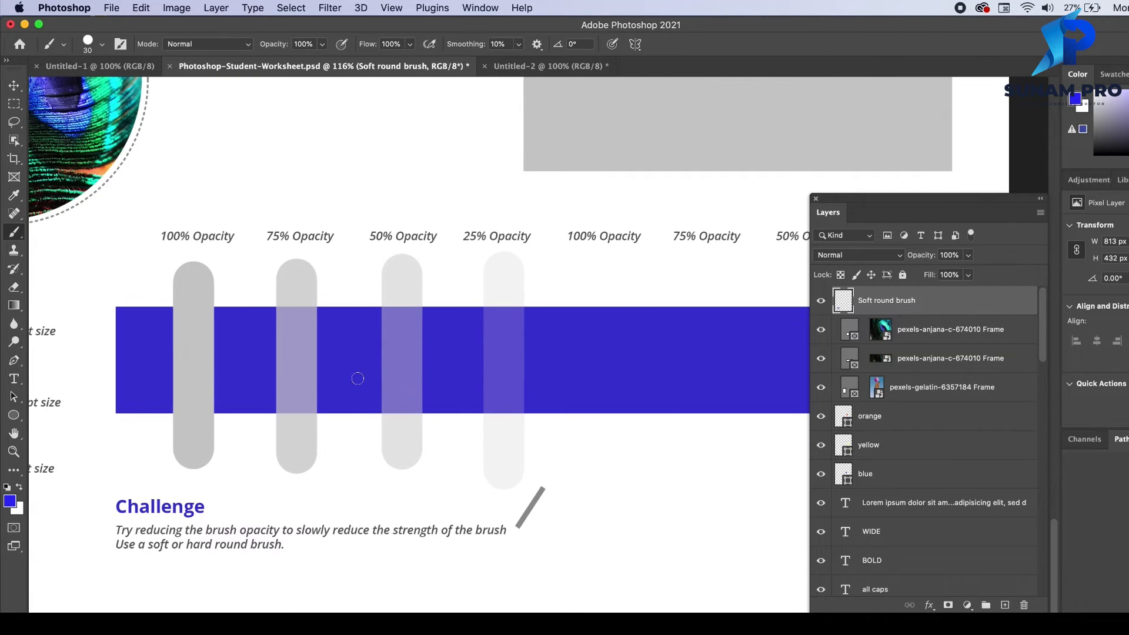
left_click_drag(848, 197, 1024, 255)
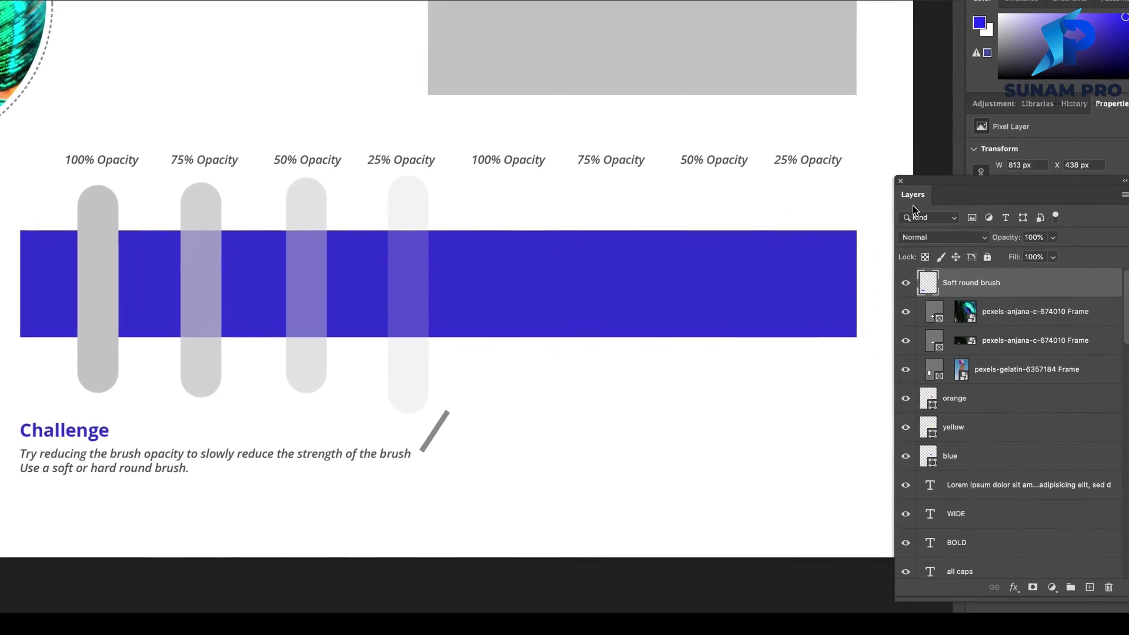
left_click(1053, 237)
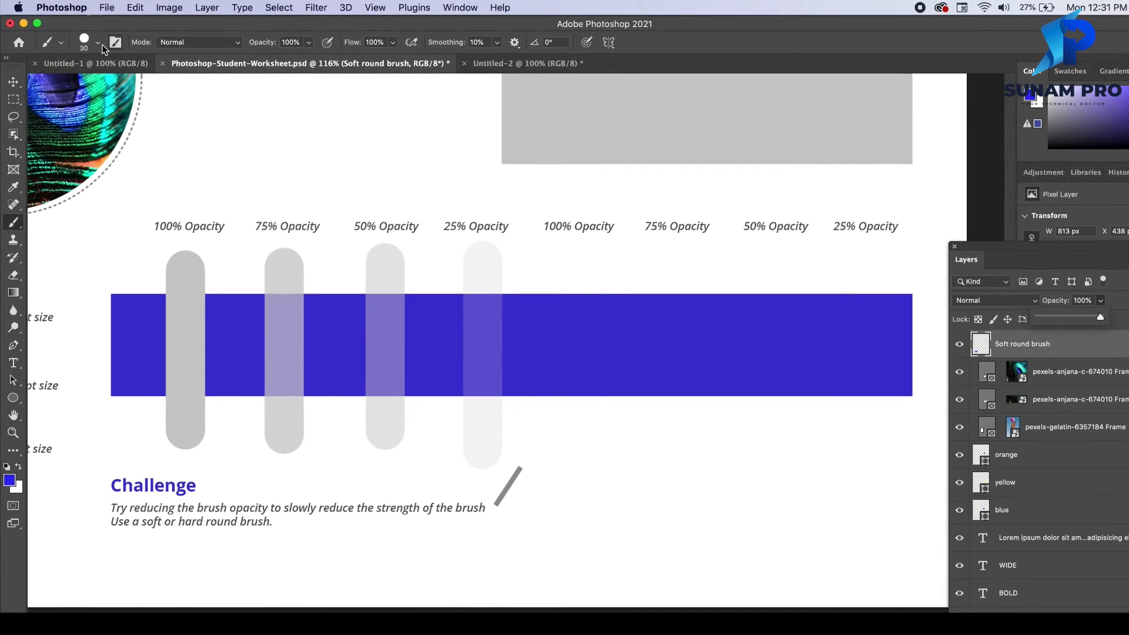
left_click(98, 43)
triple_click(129, 67)
type("100")
key("Return")
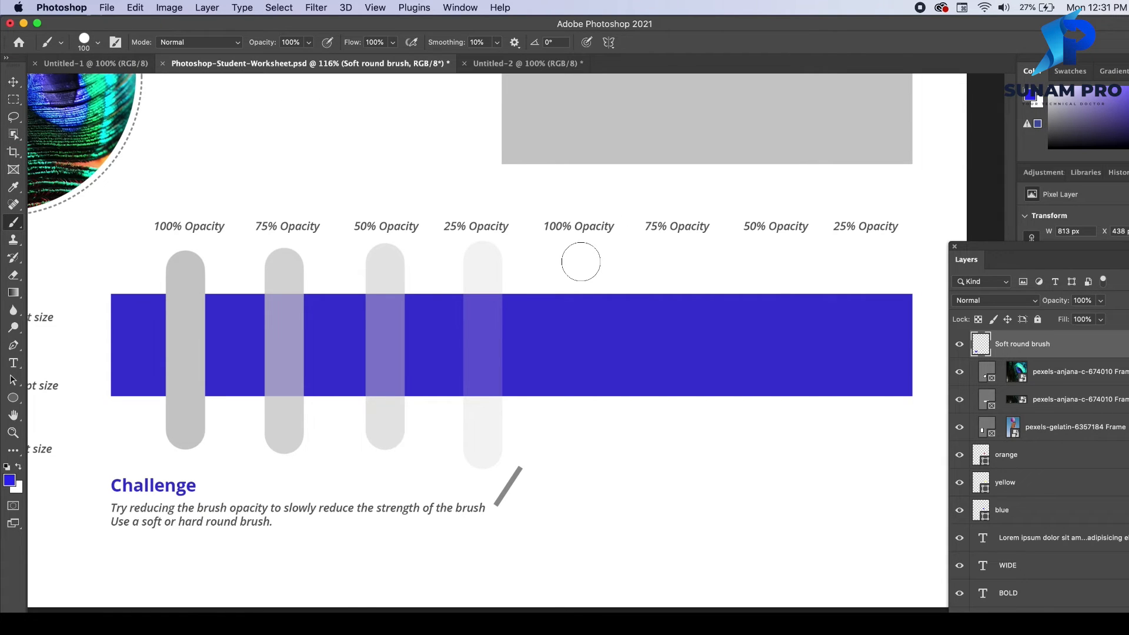
- Set the foreground color to orange and paint a vertical stroke across the blue bar under the unpainted 100% Opacity label
left_click_drag(581, 262, 583, 456)
key("super+z")
left_click(9, 482)
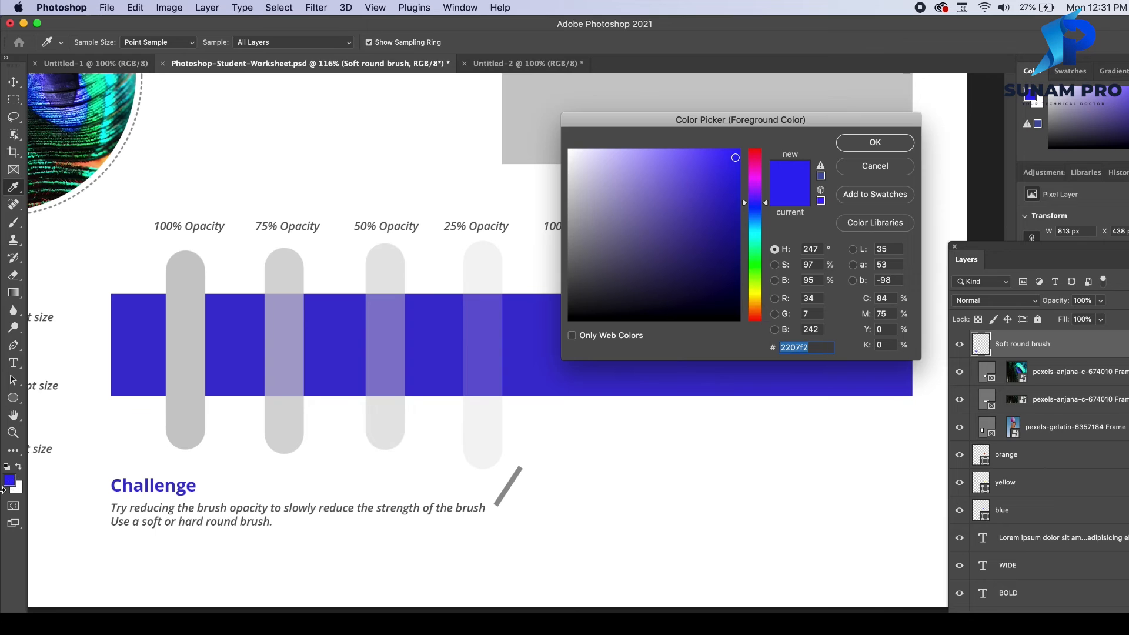
left_click_drag(758, 175, 760, 161)
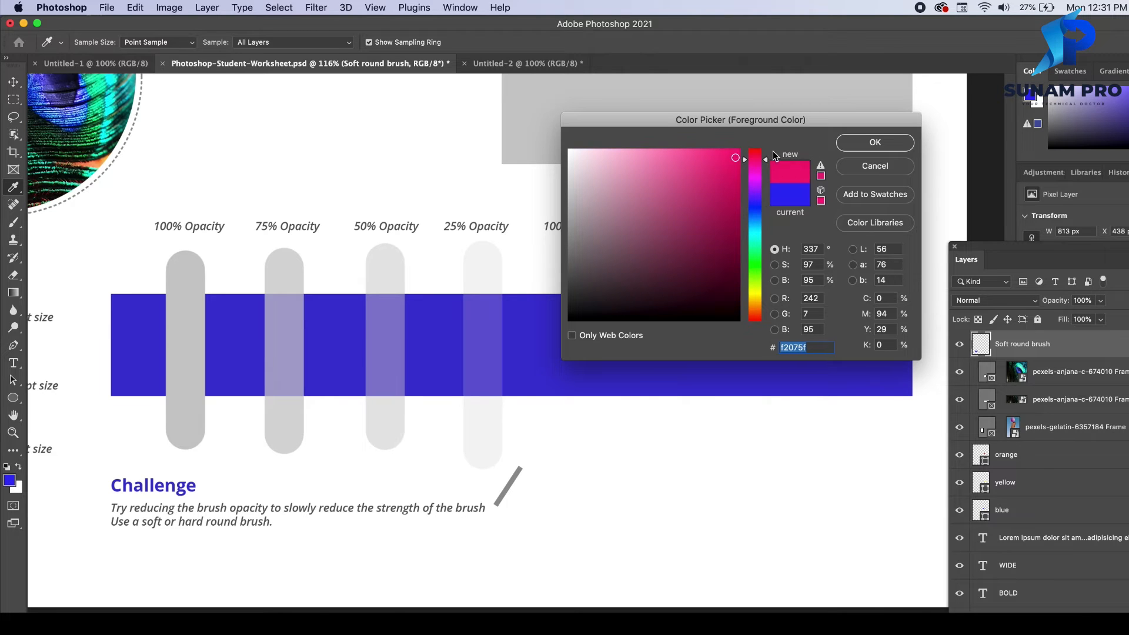
left_click(757, 310)
left_click(860, 140)
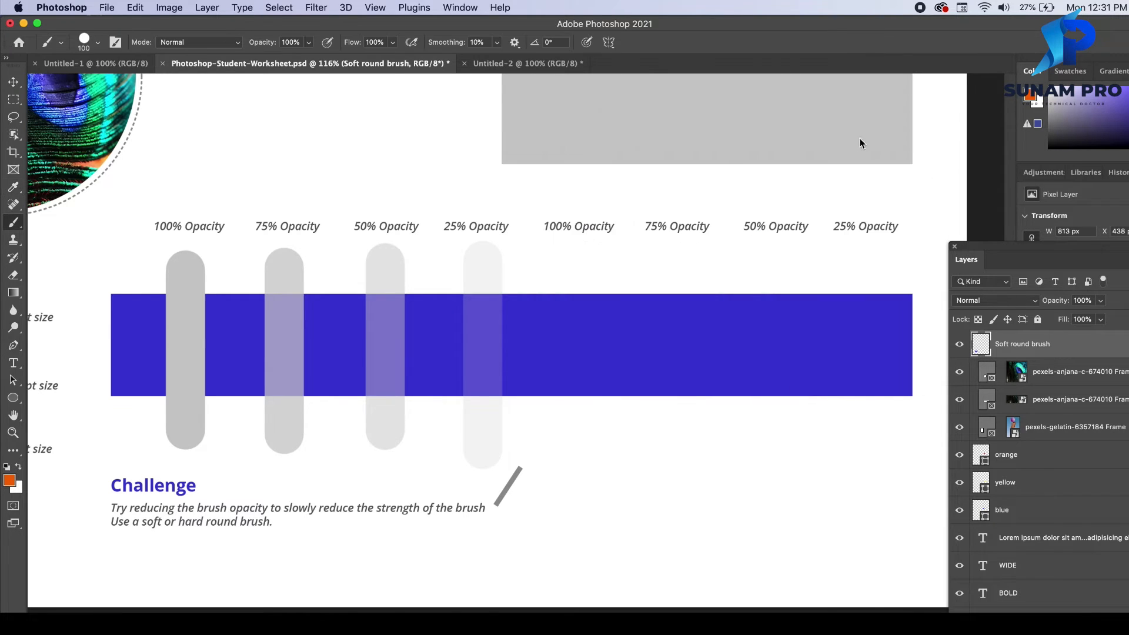
left_click(571, 262)
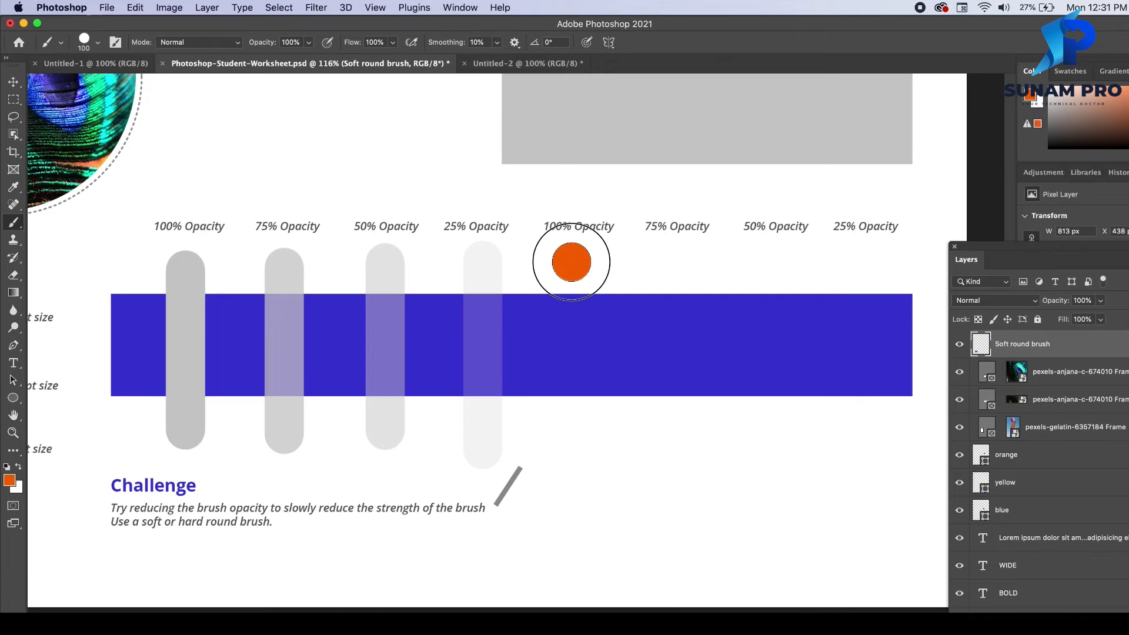
left_click_drag(571, 262, 572, 442)
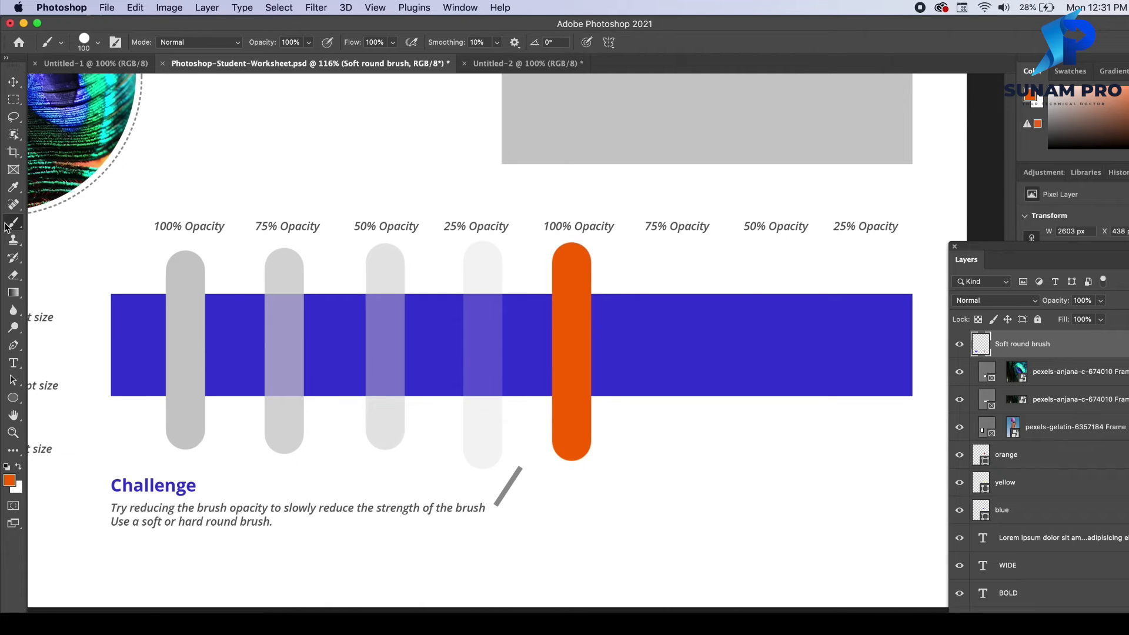
- Try painting an orange stroke under the unpainted 75% Opacity label on the Soft round brush layer and reducing that layer's opacity to 76%
left_click(677, 264)
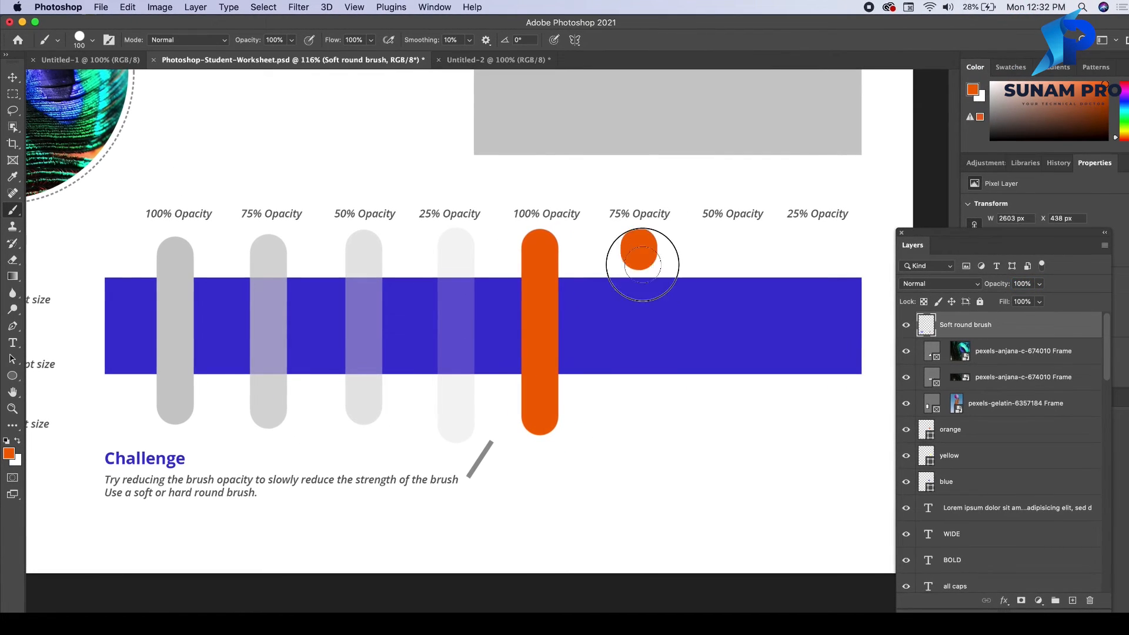
left_click_drag(643, 265, 640, 421)
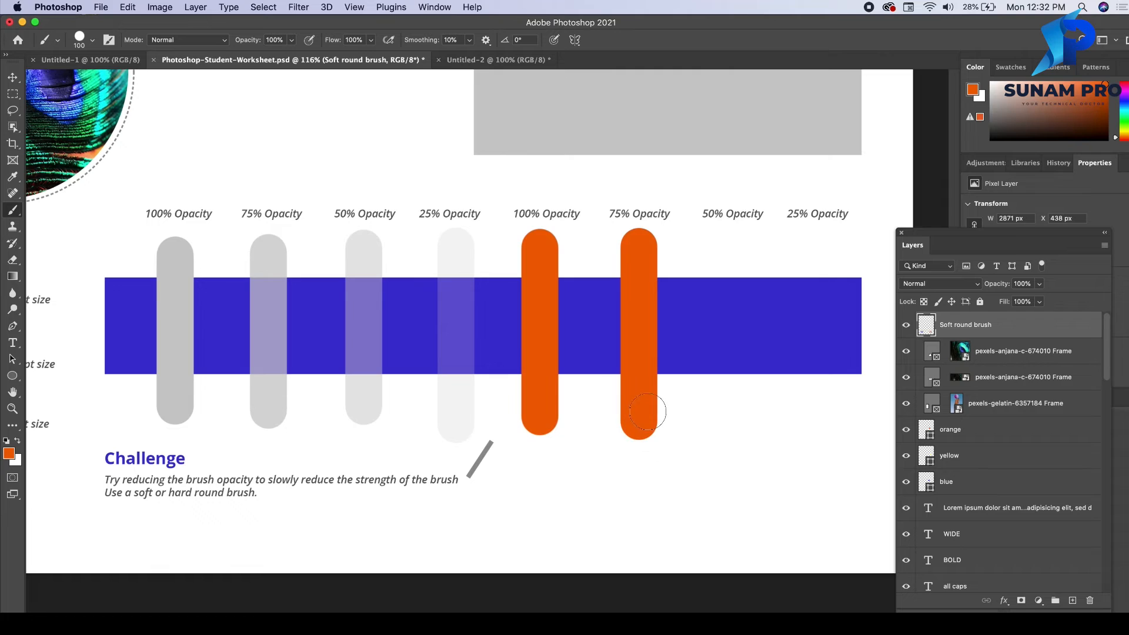
left_click(906, 326)
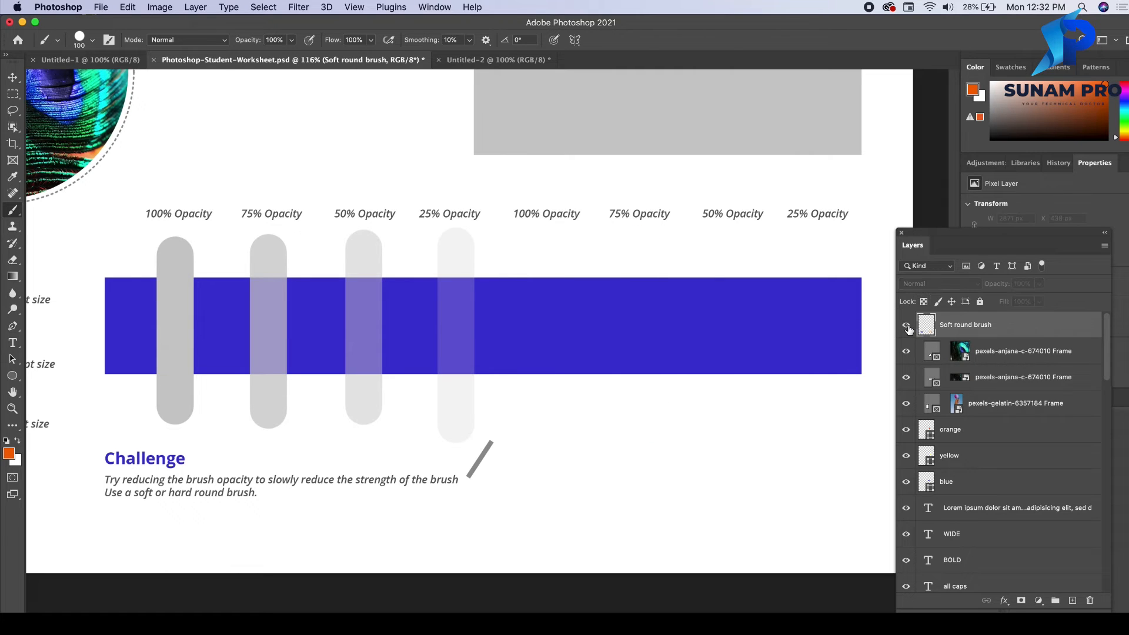
left_click(907, 326)
left_click(1040, 284)
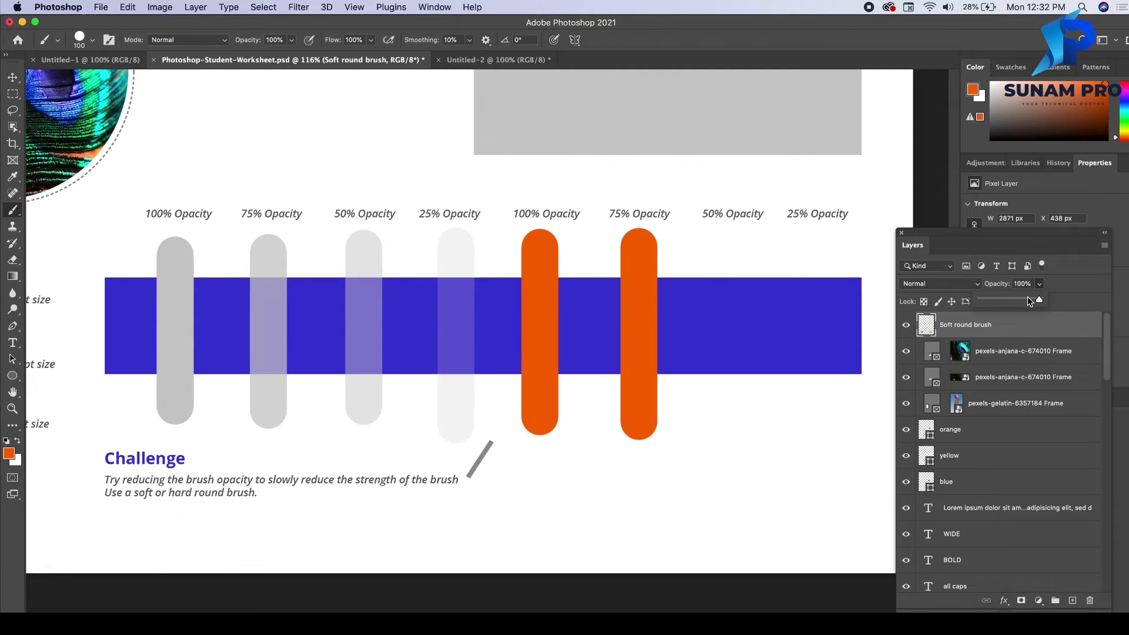
left_click_drag(1041, 299, 1027, 304)
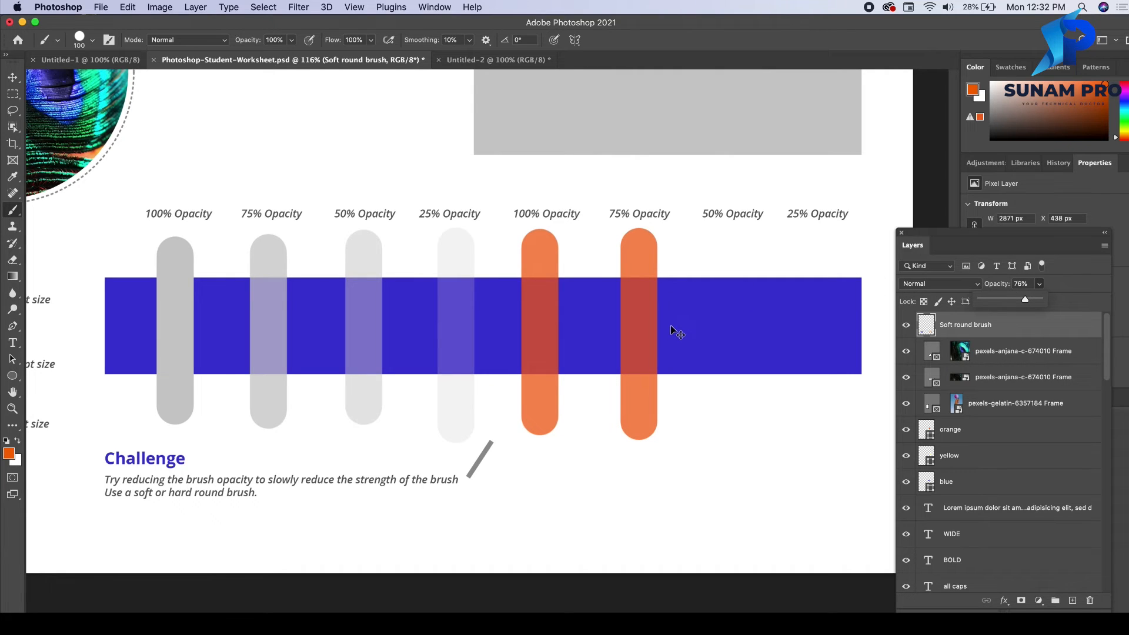
left_click(996, 333)
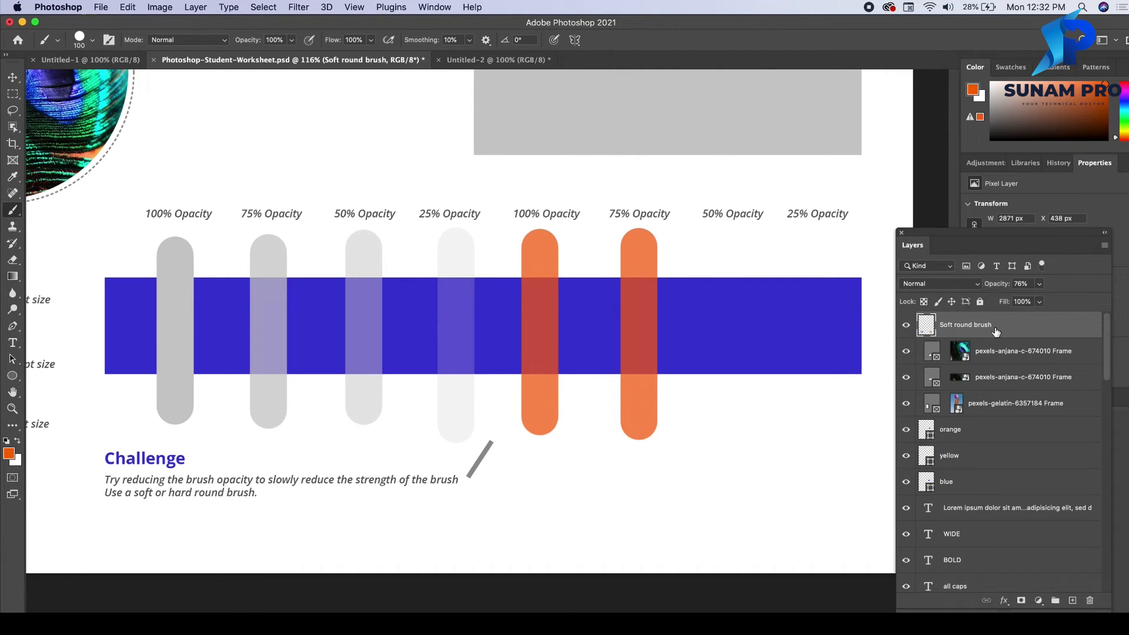
- Undo the layer opacity change and the orange stroke under the 75% Opacity label
key("super+z")
key("super+z")
key("super+z")
key("shift+super+z")
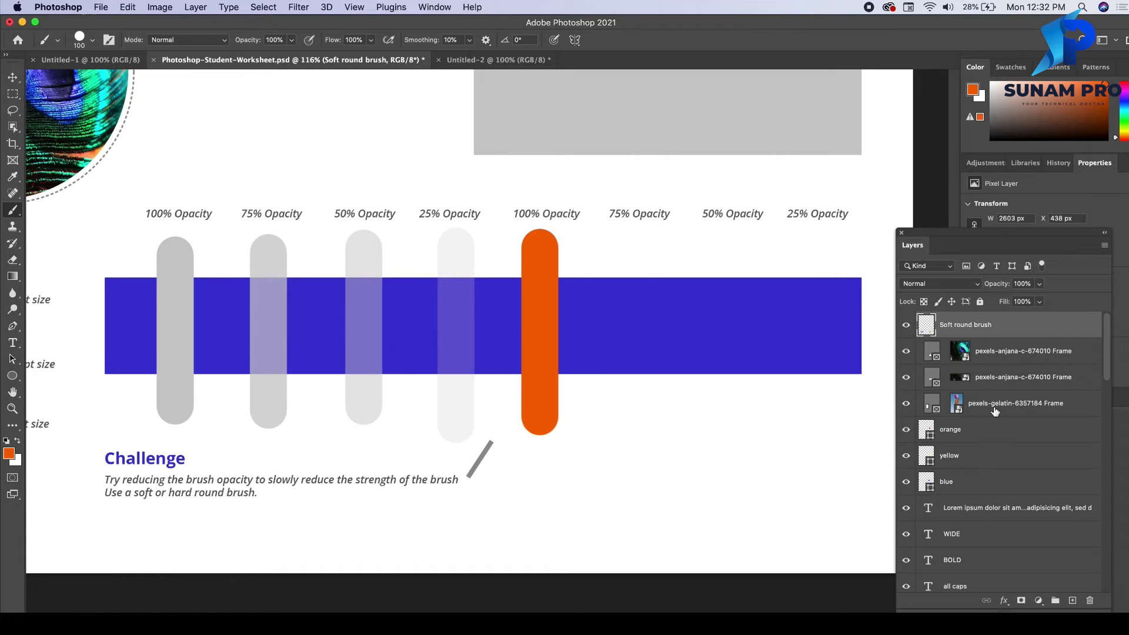
- Paint a vertical orange stroke under the unpainted 75% Opacity label on a new layer and set that layer's opacity to 75%
left_click(1073, 601)
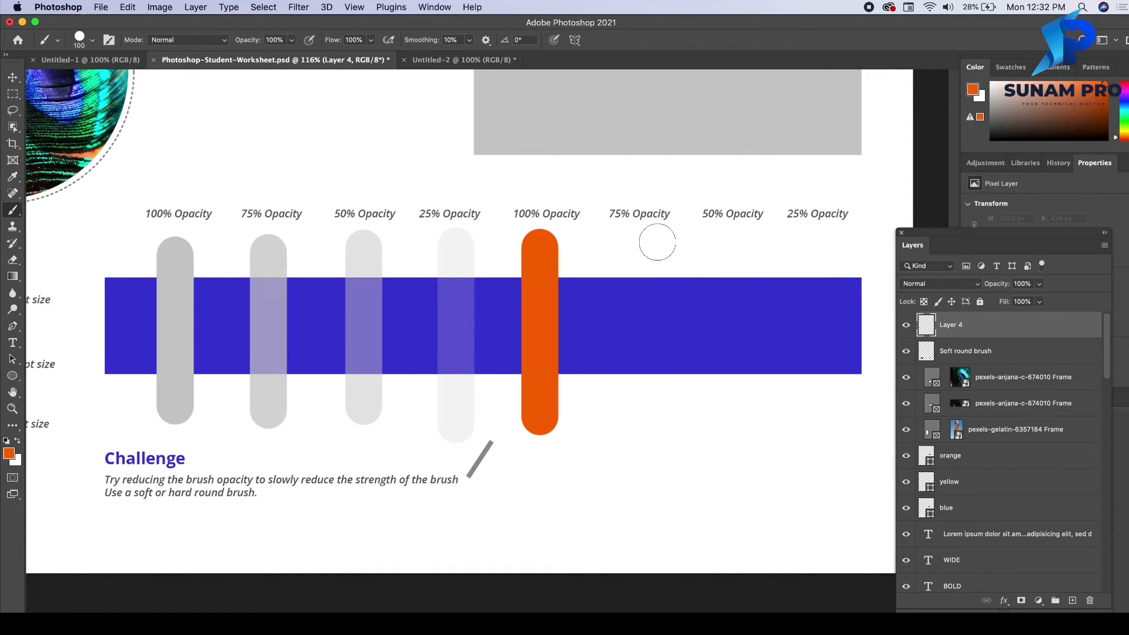
left_click_drag(639, 246, 638, 421)
left_click(1028, 284)
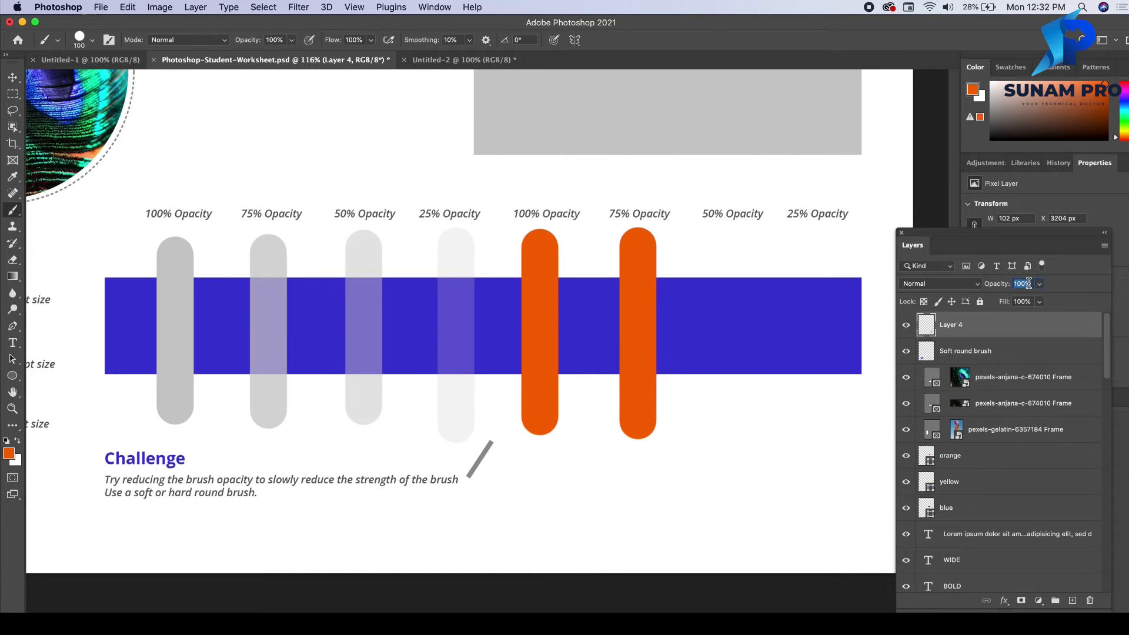
type("75")
key("Return")
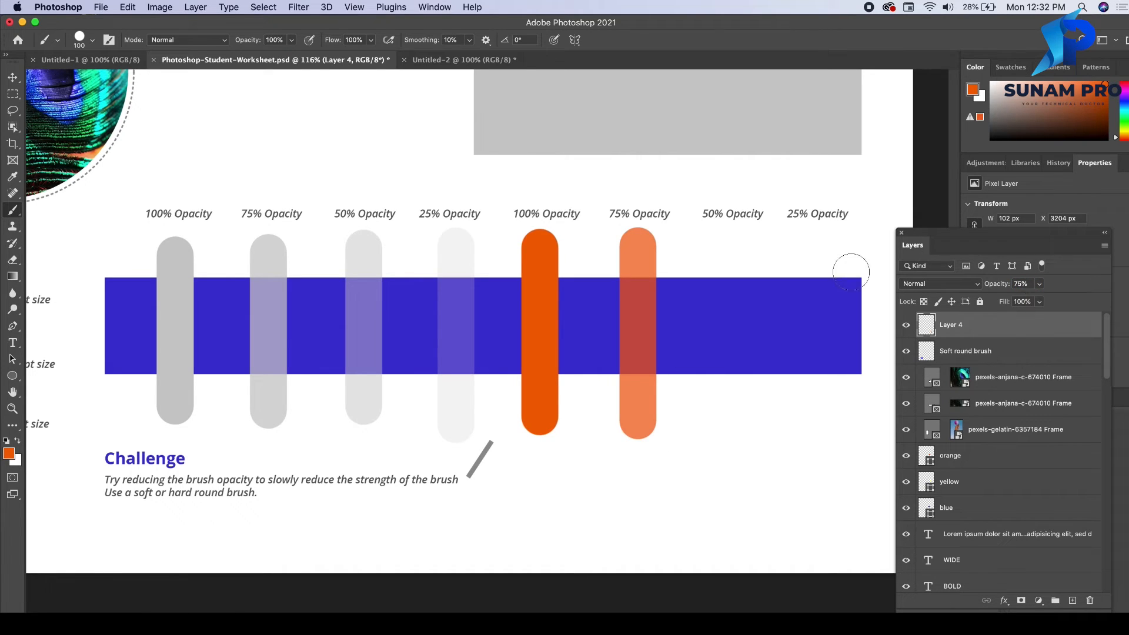
- Paint a vertical orange stroke under the unpainted 50% Opacity label on a new layer and set that layer's opacity to 50%
left_click(1073, 601)
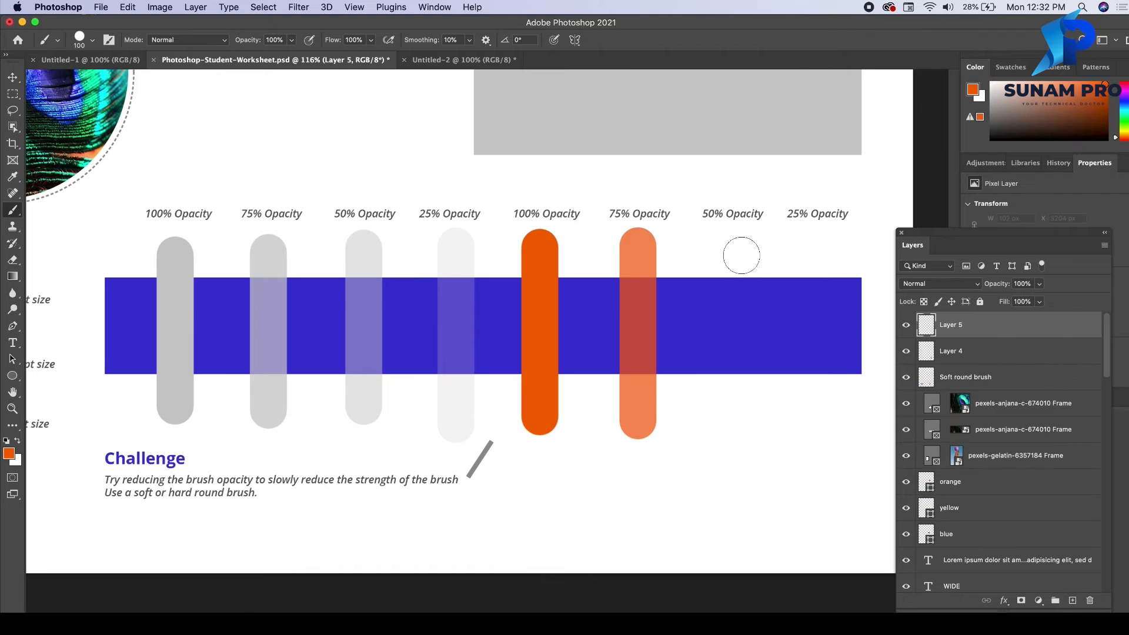
left_click_drag(731, 247, 729, 433)
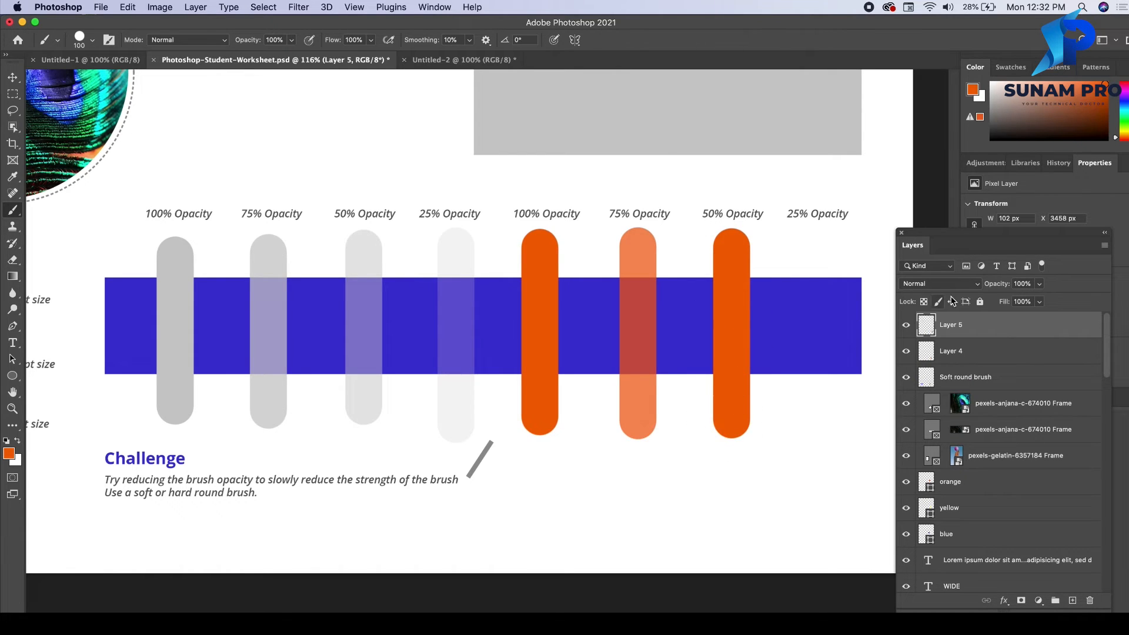
left_click(1025, 283)
type("50")
key("Return")
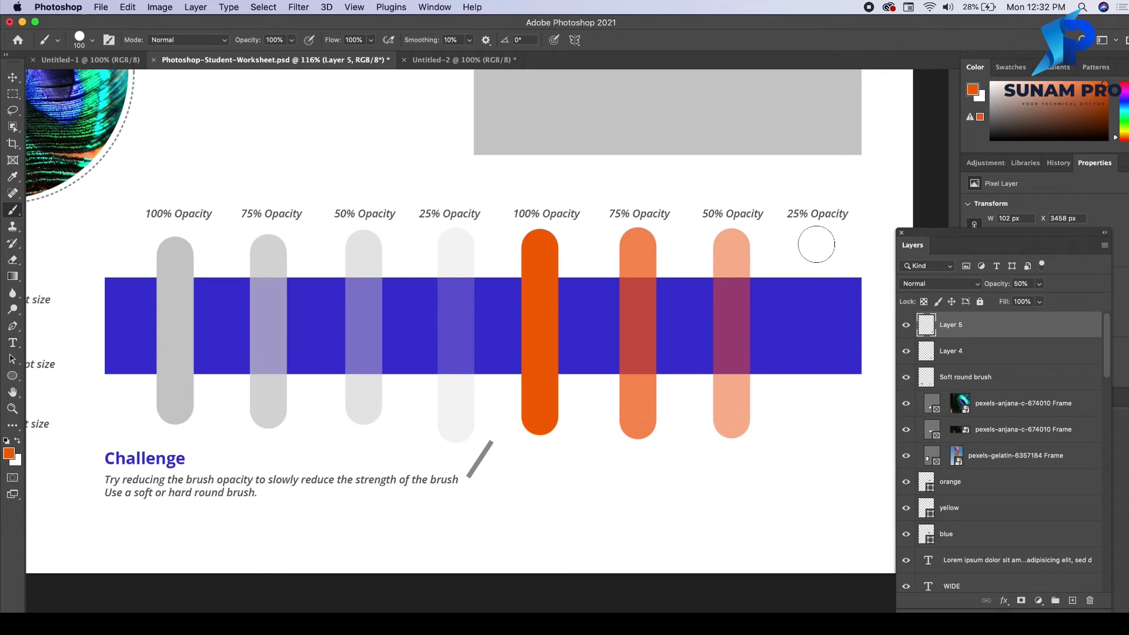
- Paint a vertical orange stroke under the unpainted 25% Opacity label on a new layer and set that layer's opacity to 25%
left_click(1073, 600)
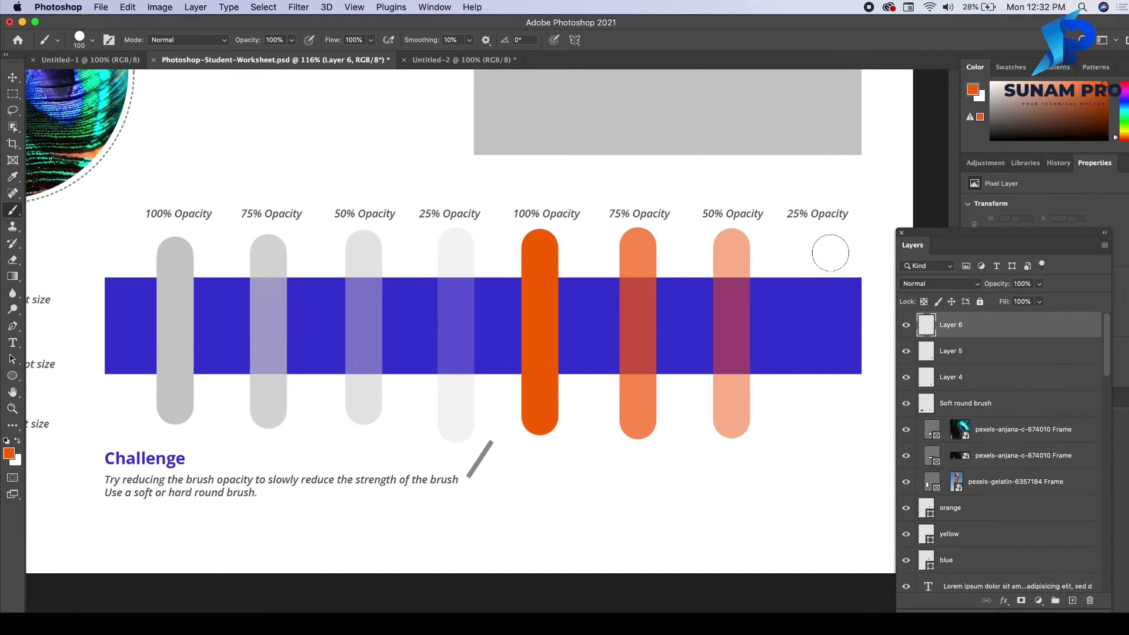
left_click_drag(816, 247, 817, 435)
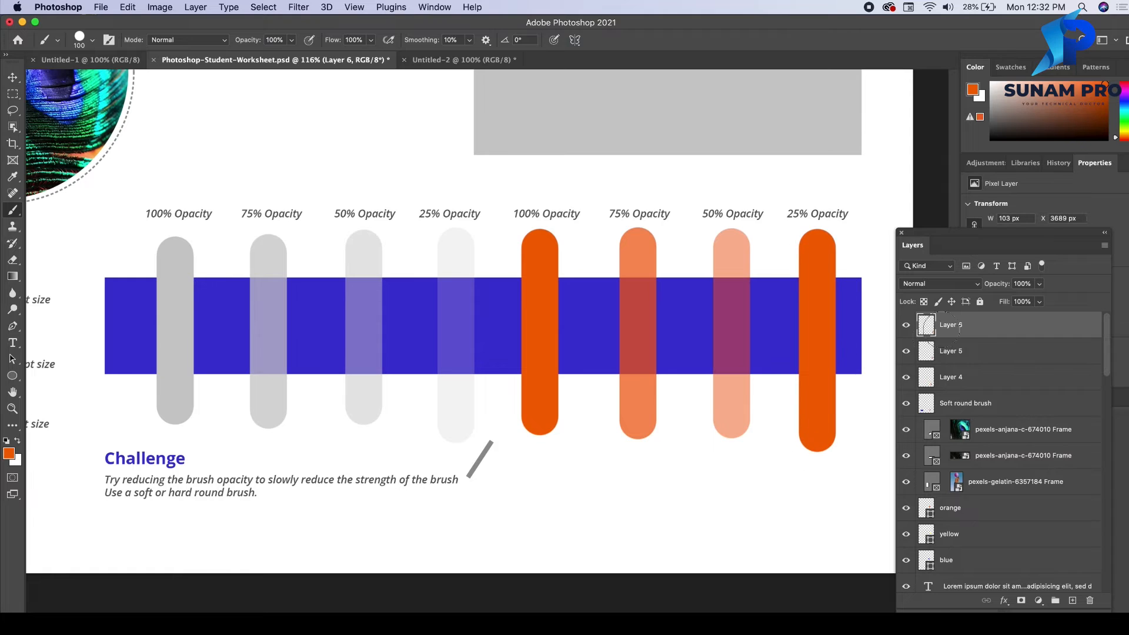
type("25")
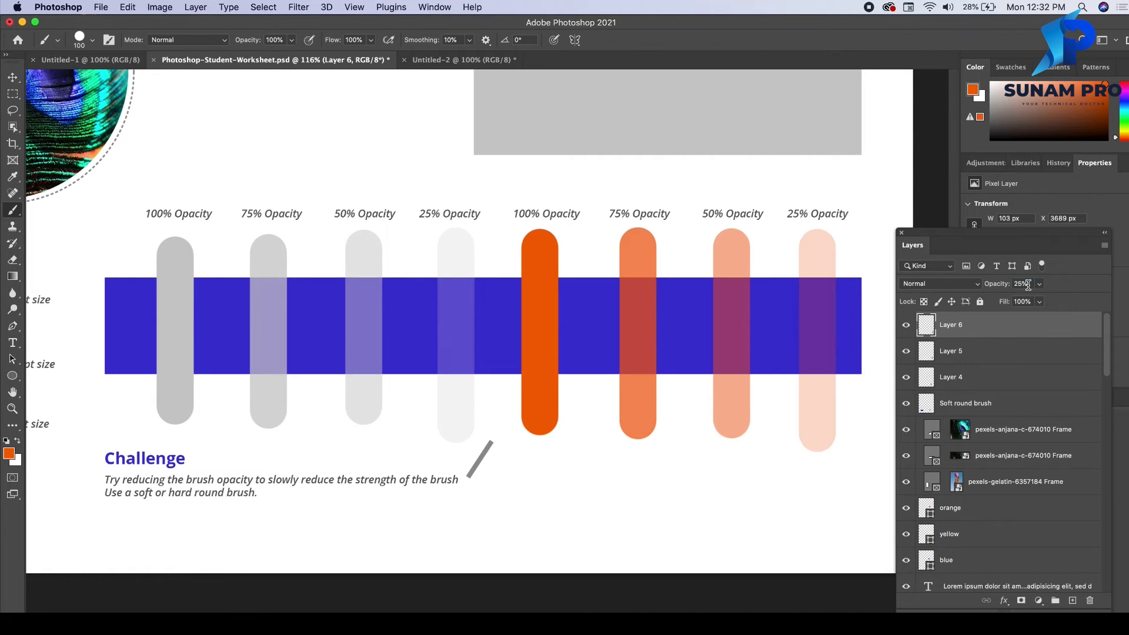
- Deselect all layers with the Move tool and look over the finished opacity strokes and the whole worksheet page
left_click(13, 78)
left_click(423, 169)
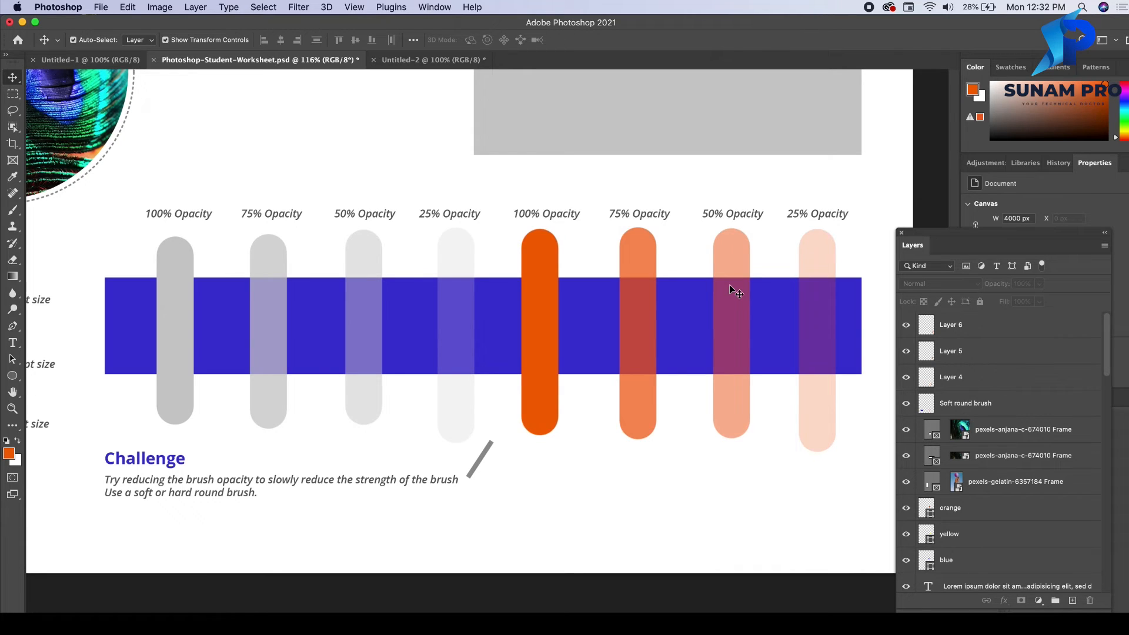
scroll(527, 377, "down", 5)
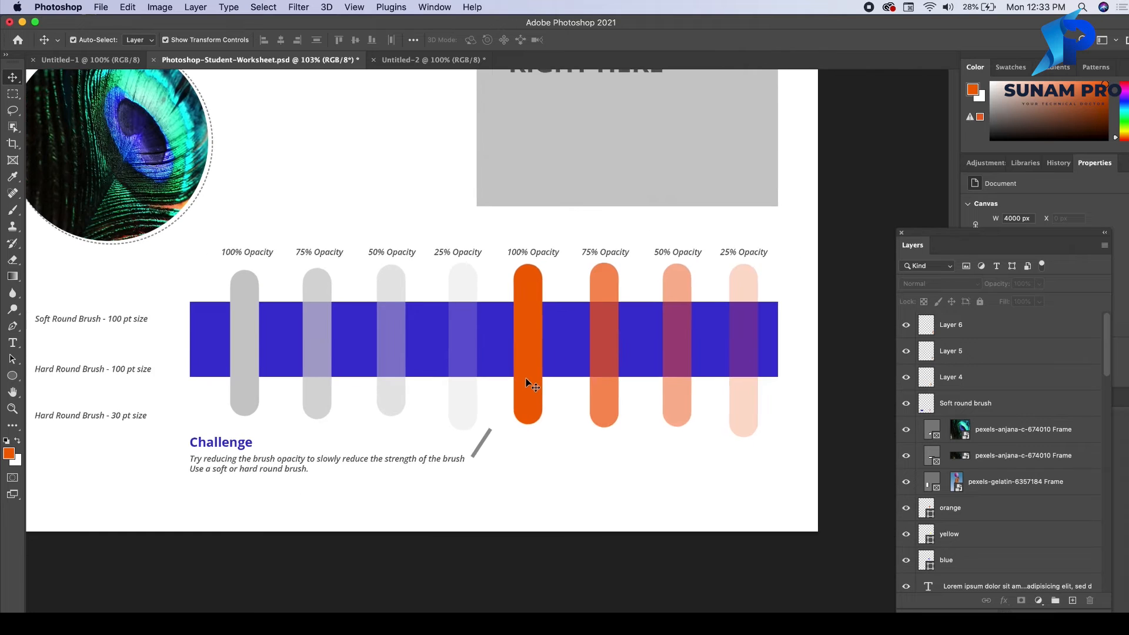
scroll(526, 377, "up", 3)
scroll(527, 377, "left", 2)
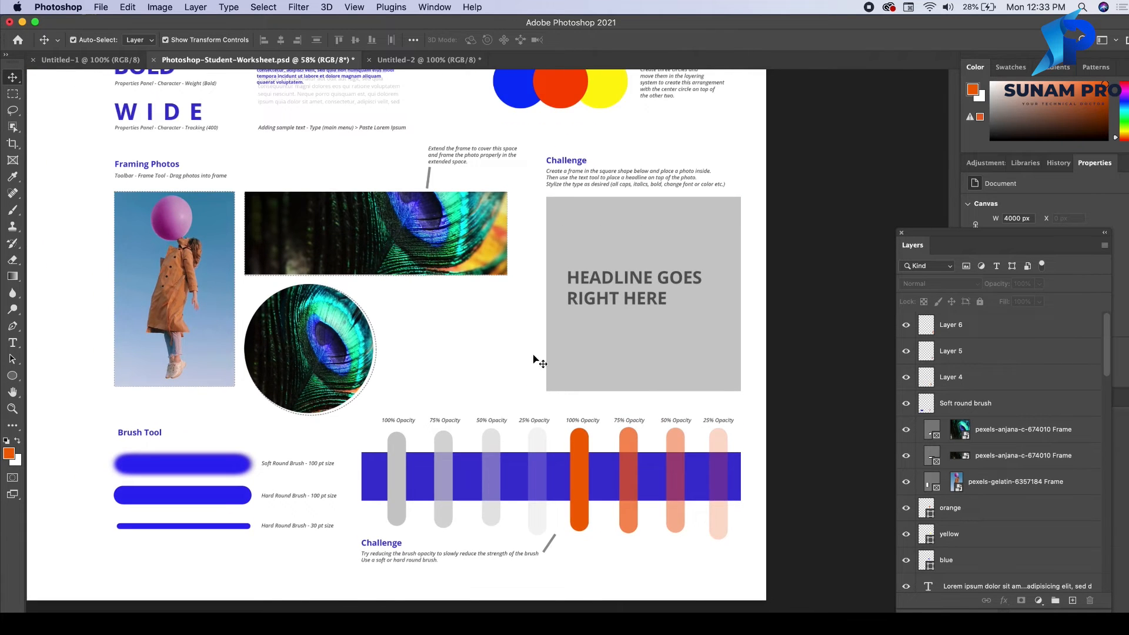
scroll(536, 360, "down", 1)
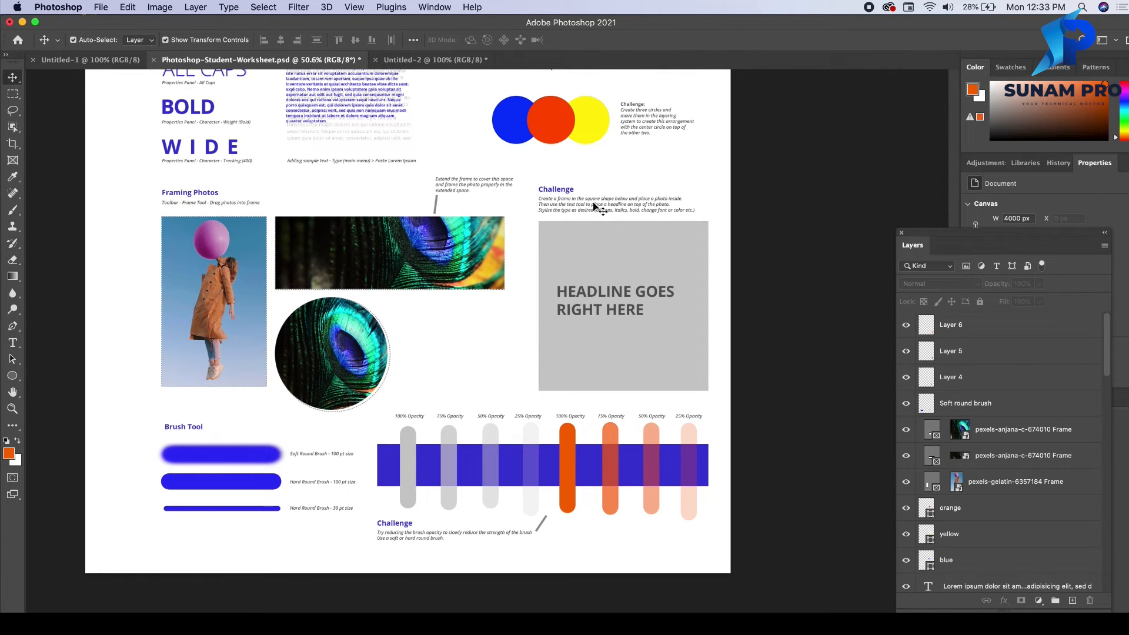
scroll(568, 204, "up", 3)
scroll(567, 203, "down", 2)
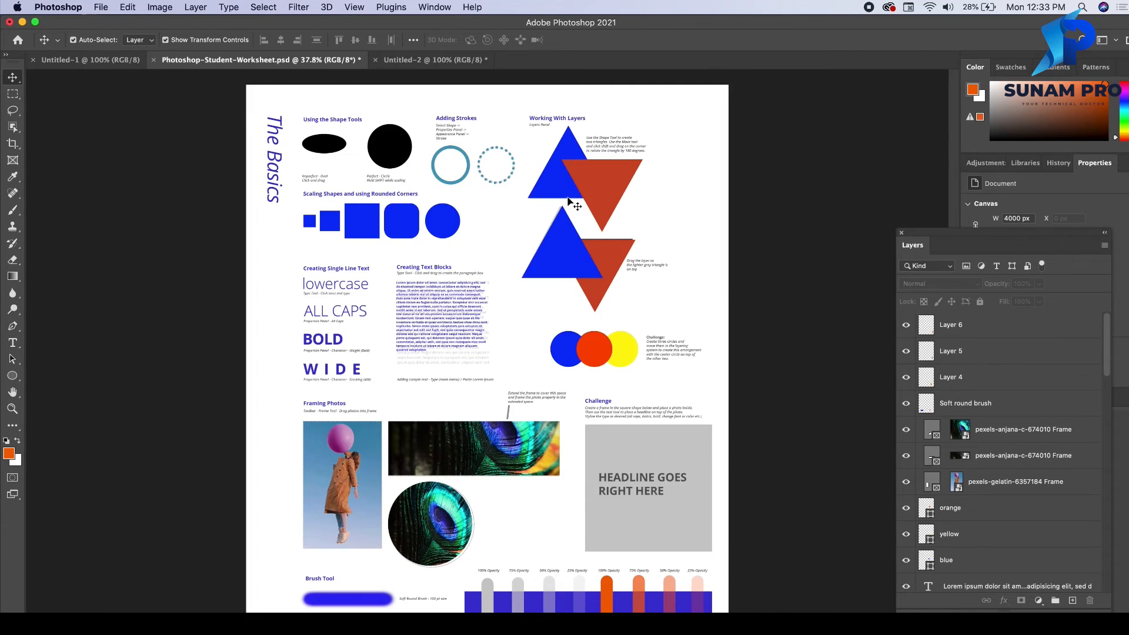
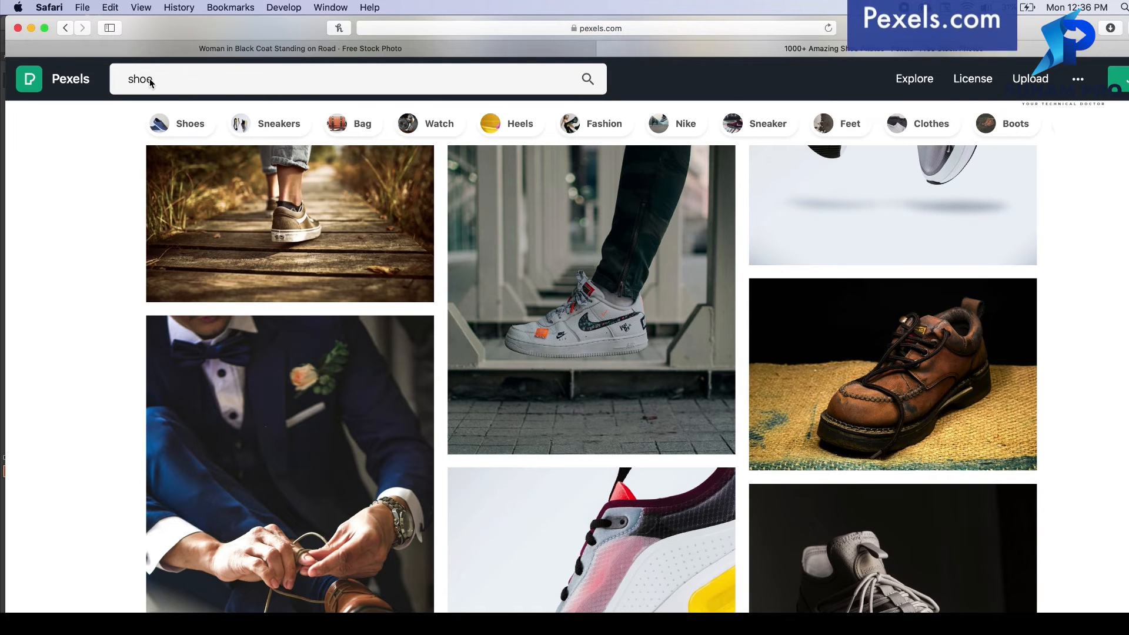
- Open the Close-Up Photo of Sneakers from the Pexels shoe results, view its page address, and return to the results
scroll(561, 394, "down", 5)
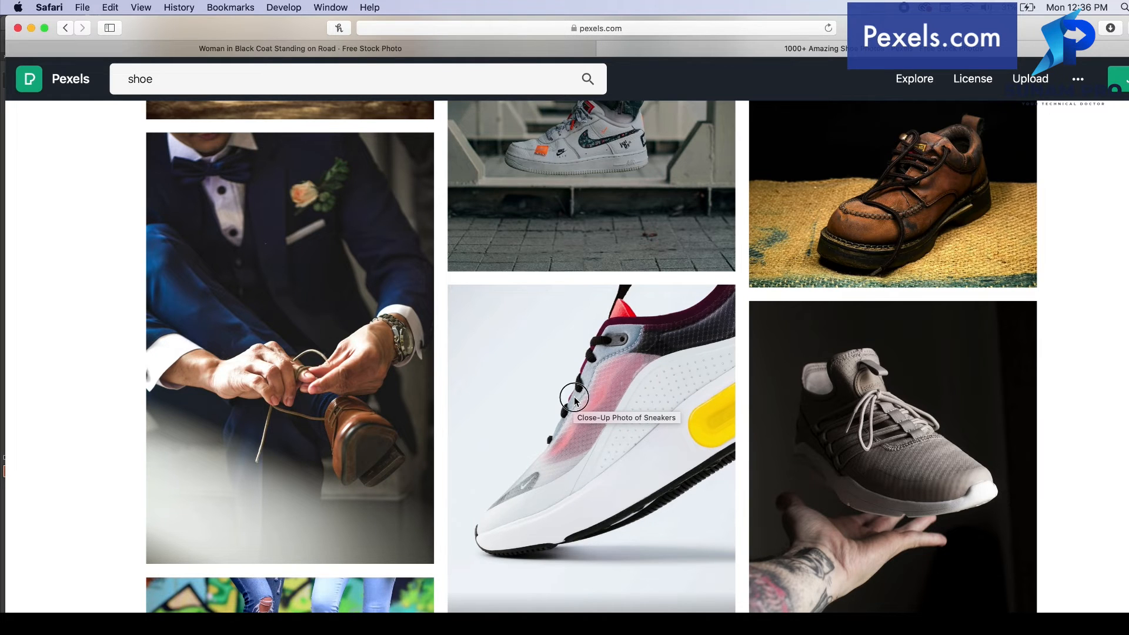
left_click(575, 400)
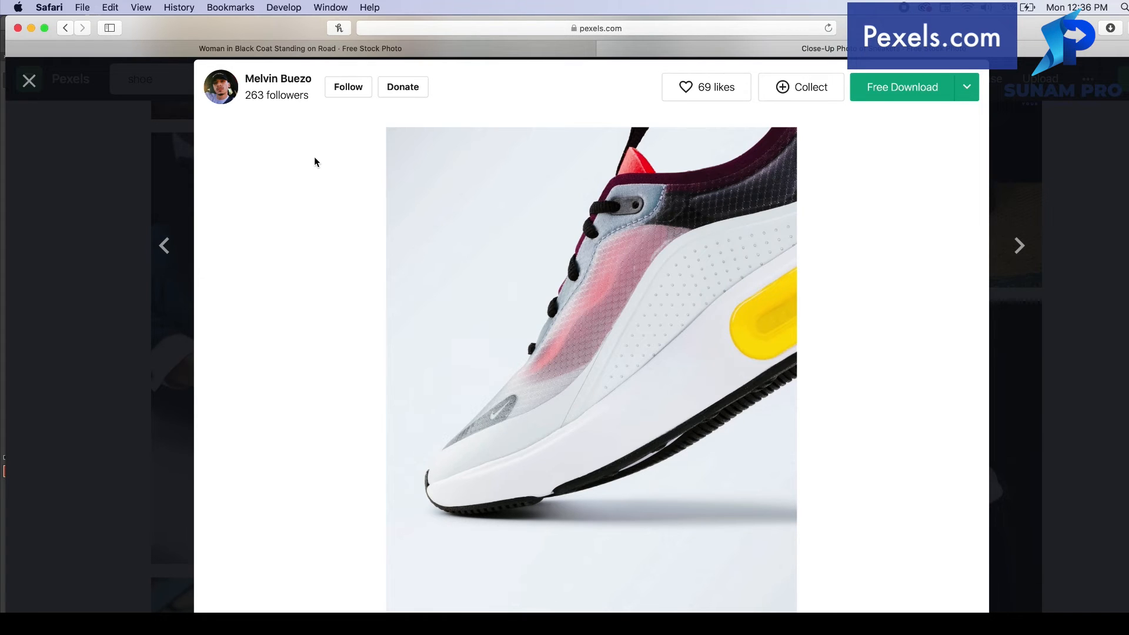
left_click(462, 30)
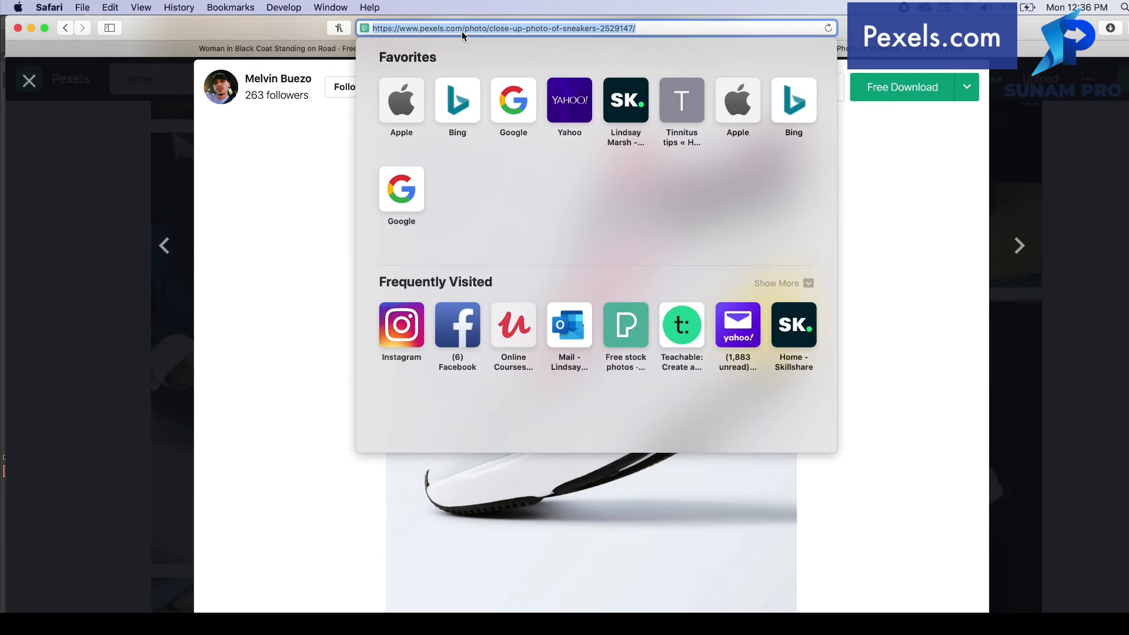
left_click(277, 150)
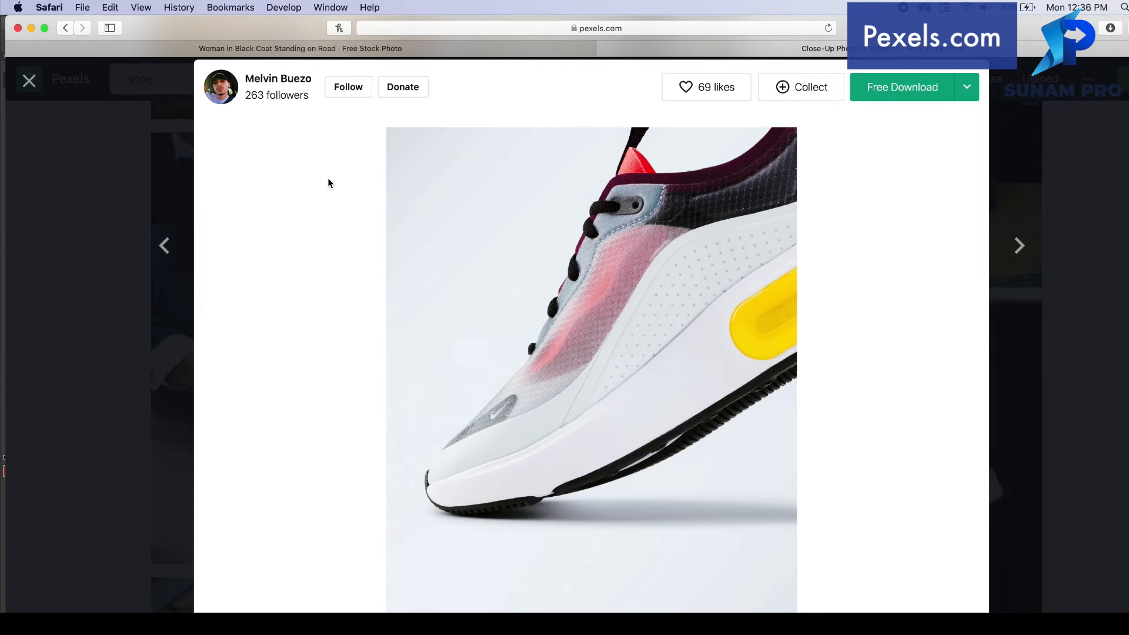
left_click(106, 207)
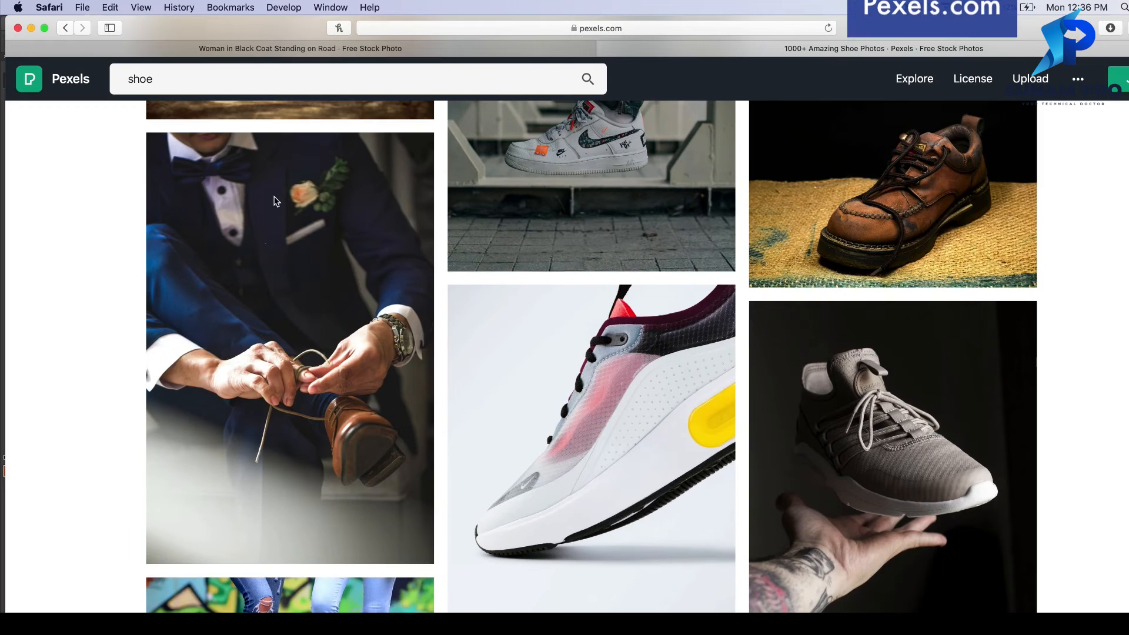
- Browse further through the Pexels shoe photos for alternative images
scroll(556, 371, "down", 5)
scroll(556, 369, "up", 3)
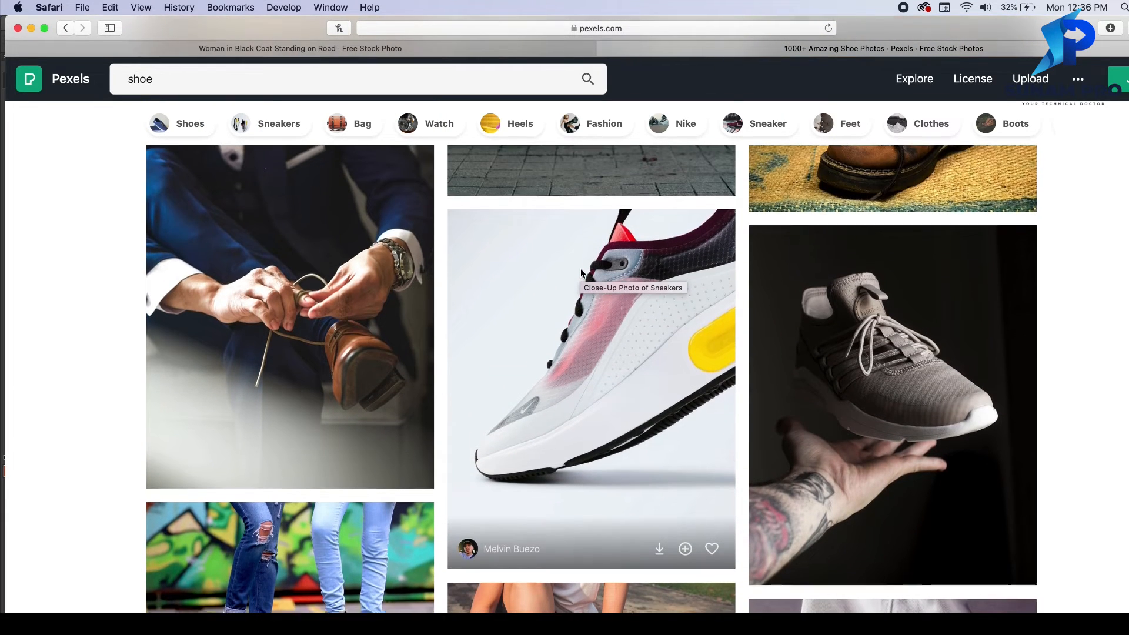
scroll(581, 272, "down", 10)
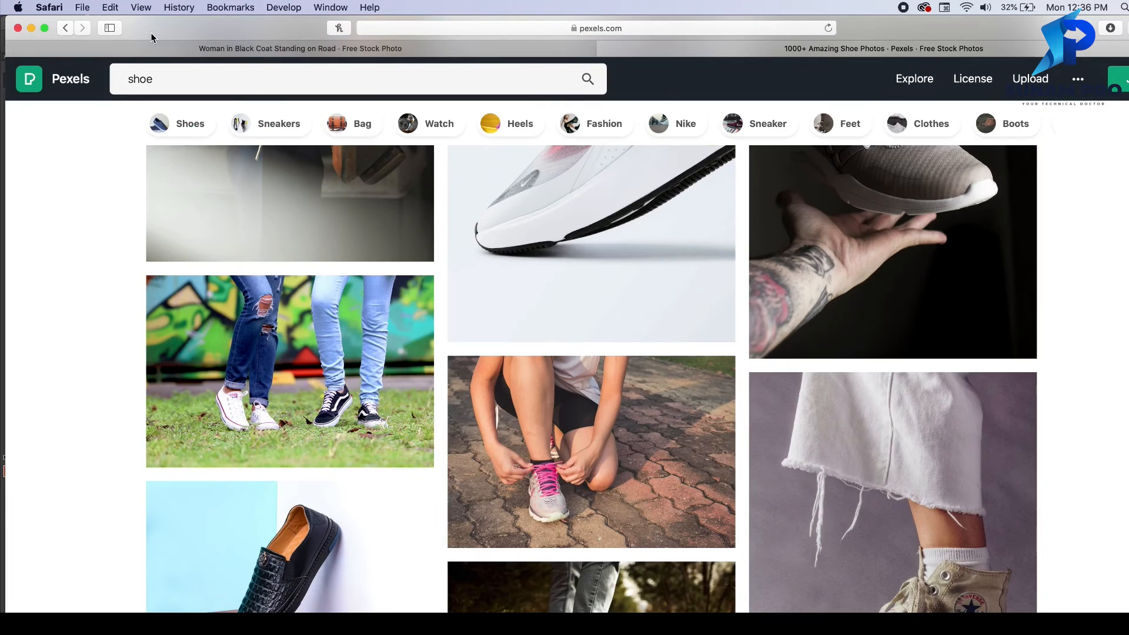
left_click_drag(150, 33, 341, 33)
left_click(176, 167)
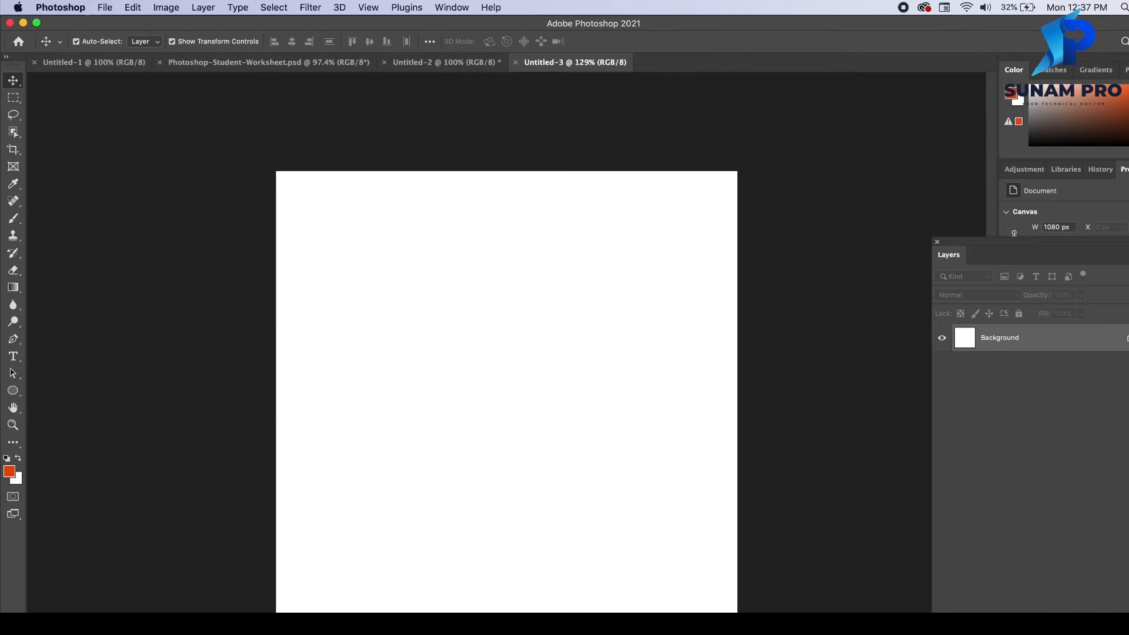
- Try placing the downloaded Pexels sneaker photo from the Downloads folder directly onto the blank Photoshop canvas
key("super+Tab")
left_click(627, 306)
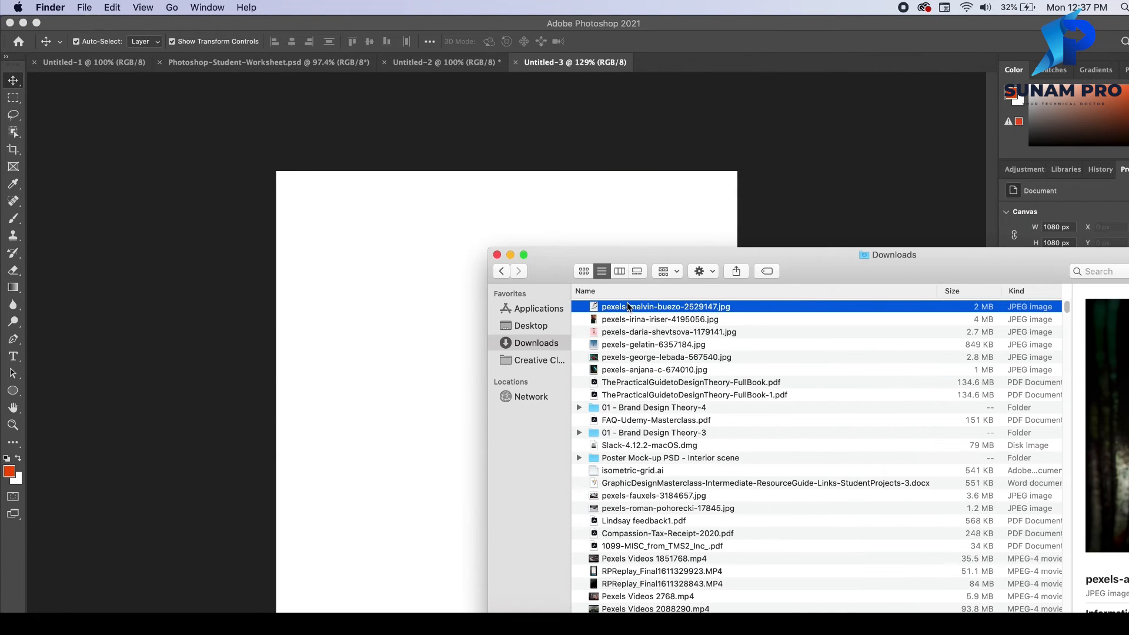
left_click_drag(627, 306, 382, 285)
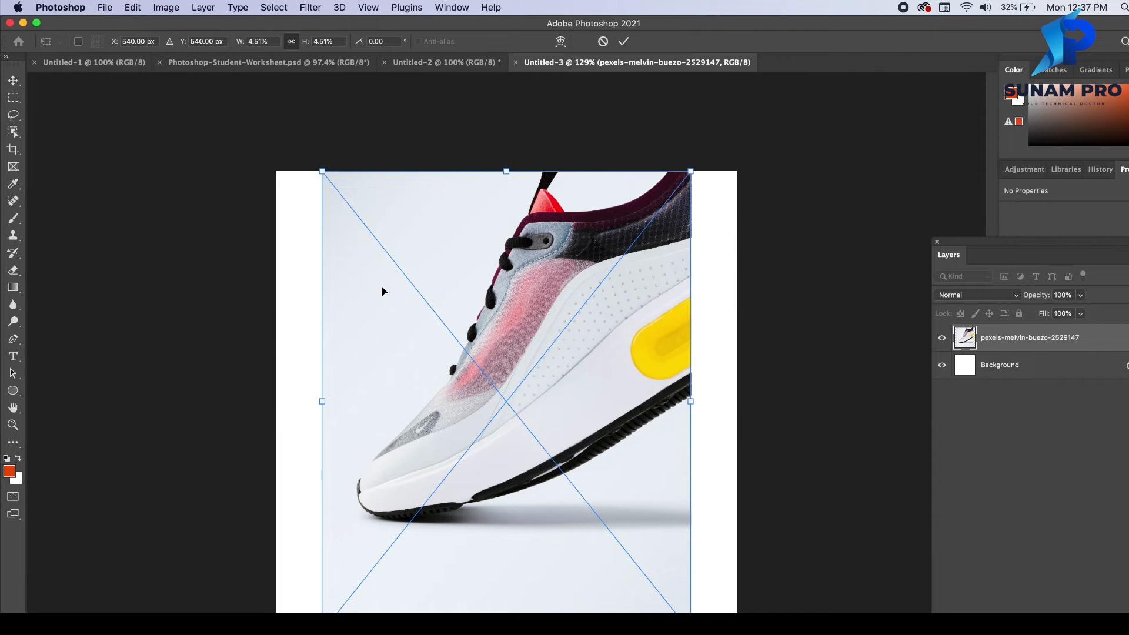
key("Escape")
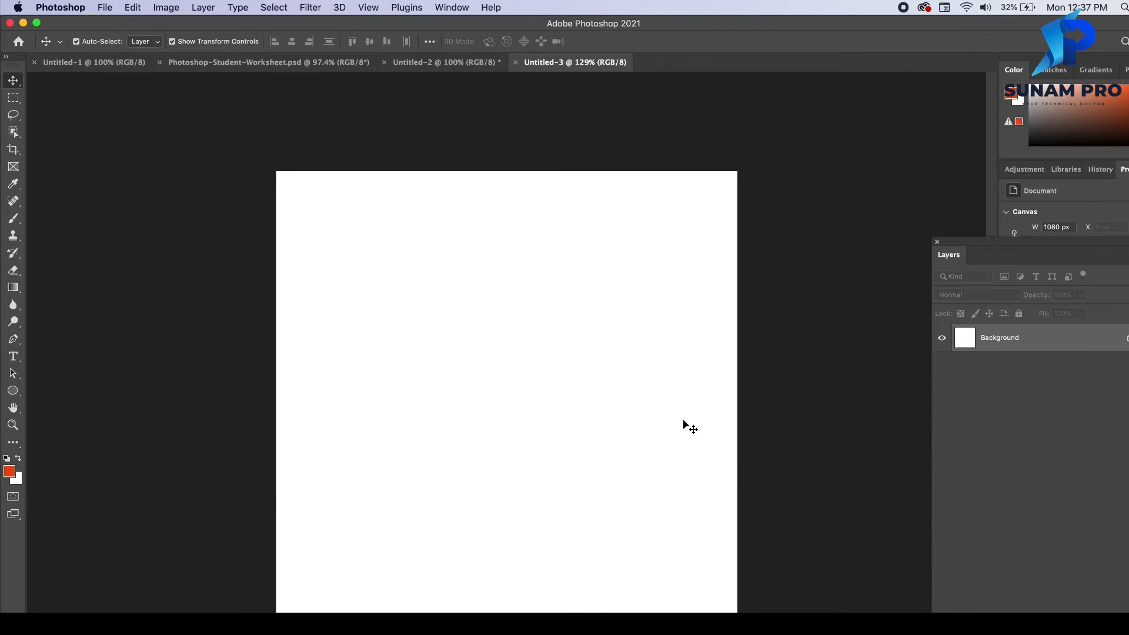
left_click(13, 166)
left_click_drag(274, 170, 737, 612)
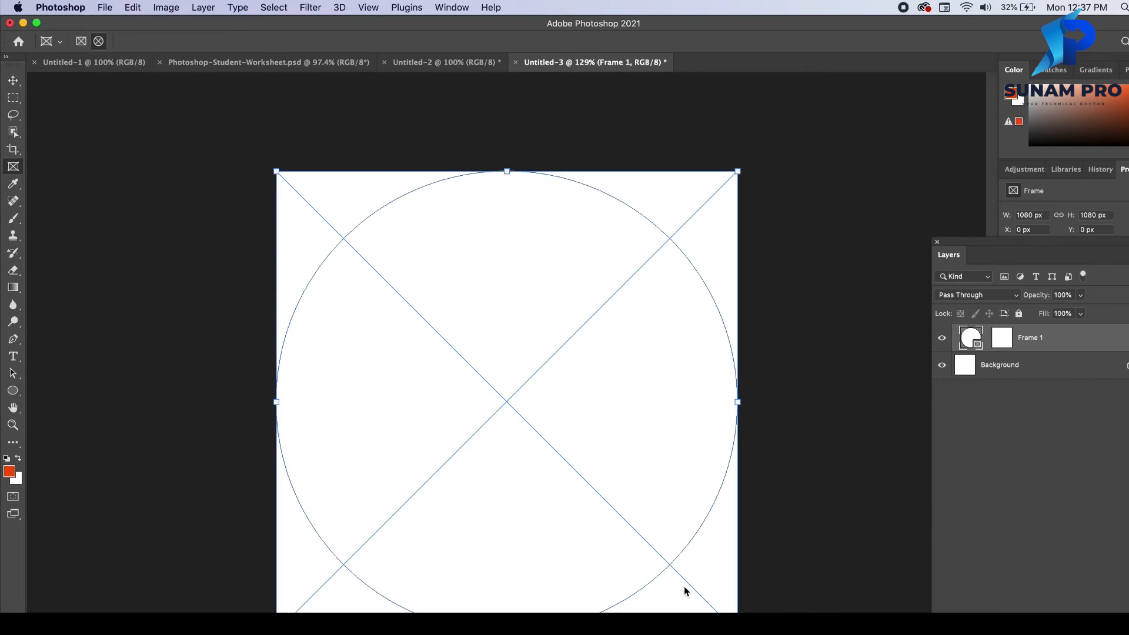
key("super+z")
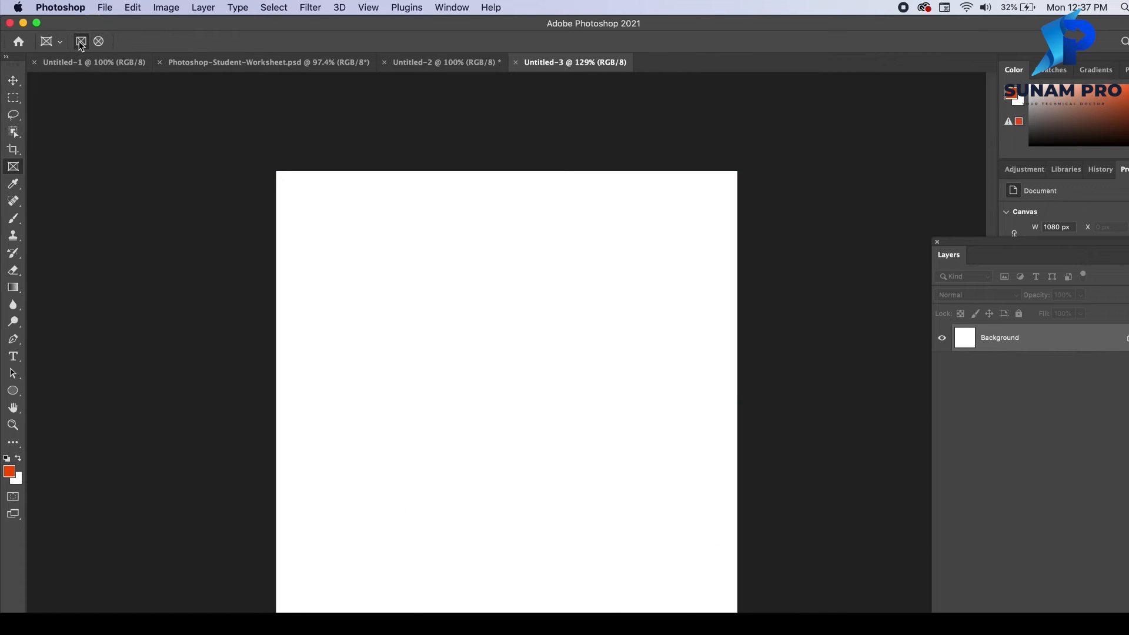
- Draw a rectangular 1080 × 1080 px frame over the whole canvas and fill it with the downloaded sneaker photo
left_click_drag(277, 171, 737, 612)
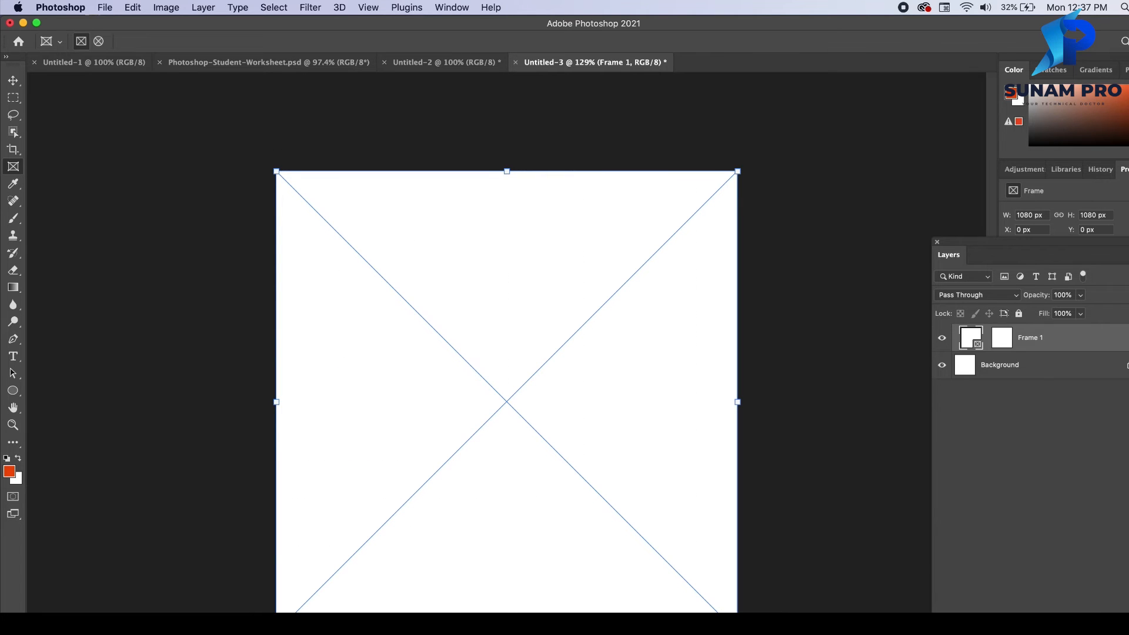
key("super+Tab")
left_click_drag(623, 306, 559, 376)
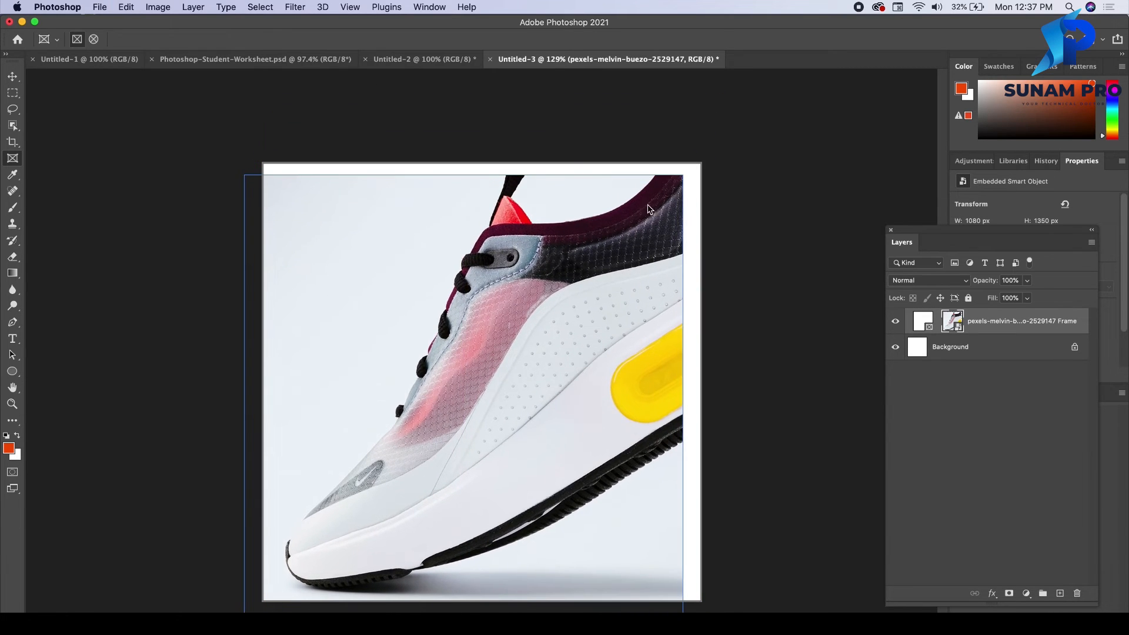
- Try repositioning and enlarging the sneaker photo inside its frame, and delete the frame layer
left_click_drag(636, 214, 633, 210)
left_click(12, 77)
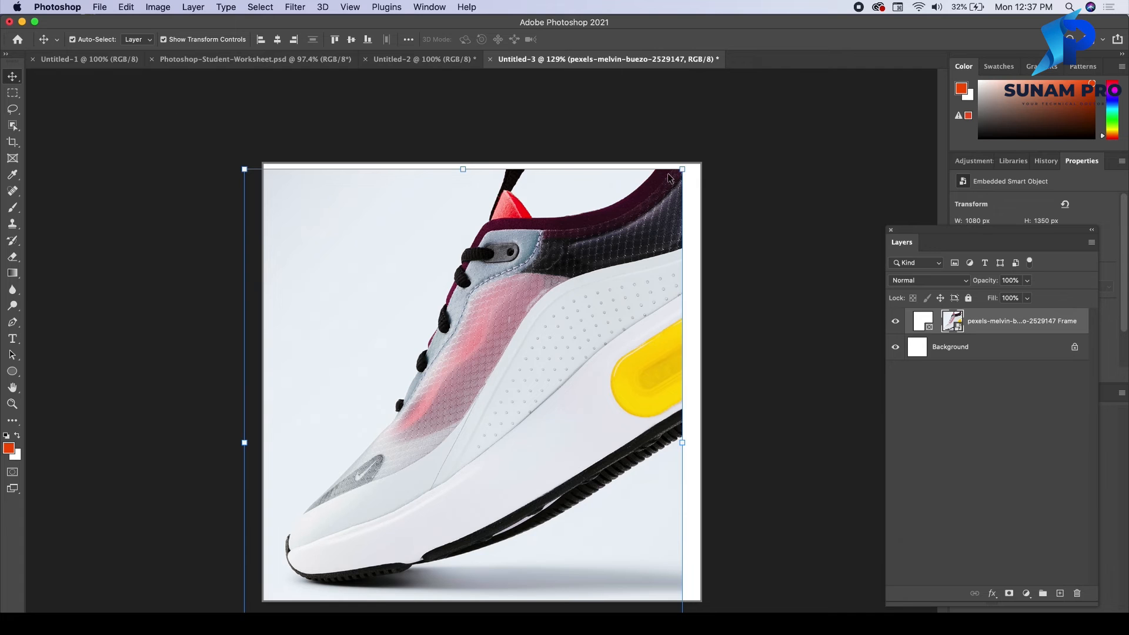
left_click_drag(682, 170, 702, 145)
key("Escape")
left_click(615, 291)
left_click_drag(1025, 321, 1077, 594)
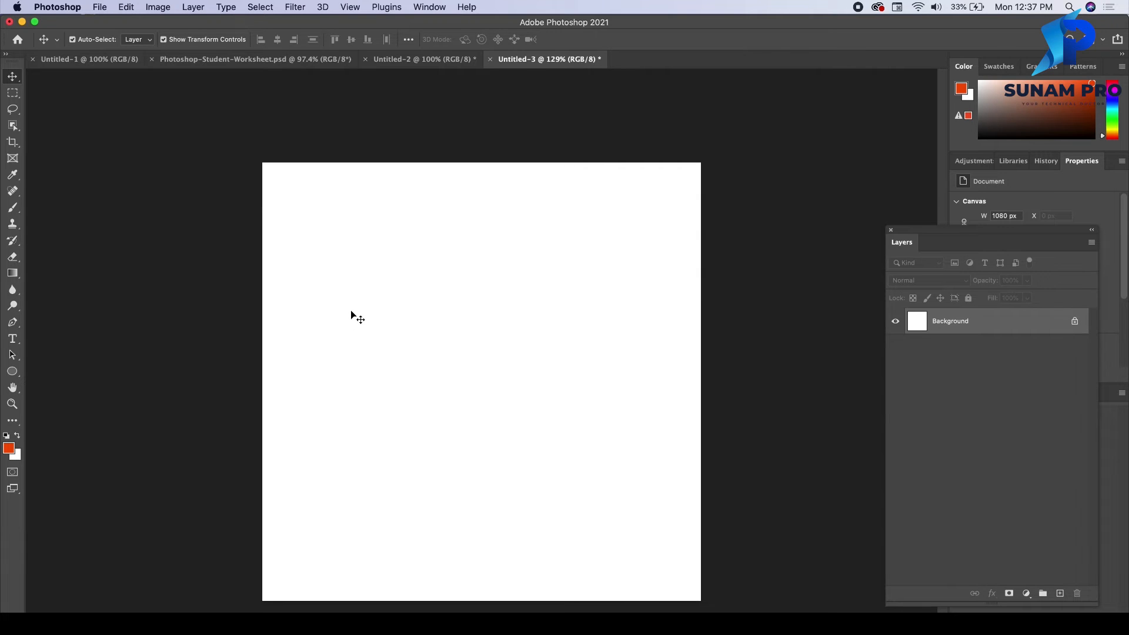
- Place the sneaker photo from Downloads without a frame, scaled to about 5.84% and positioned so it covers the whole canvas
key("super+Tab")
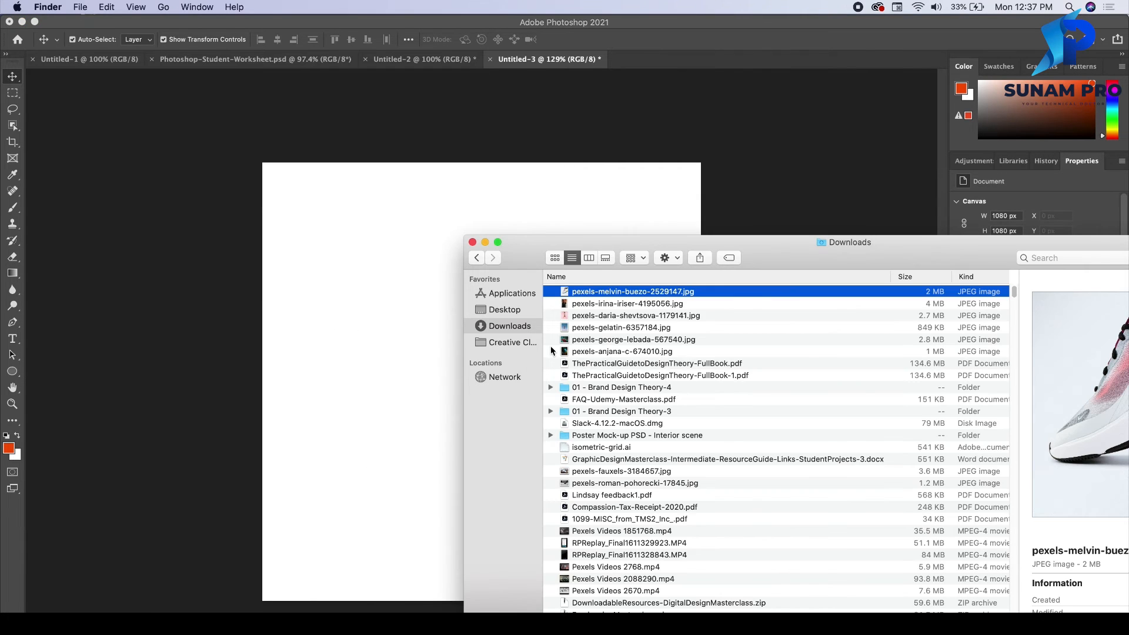
left_click_drag(587, 288, 380, 290)
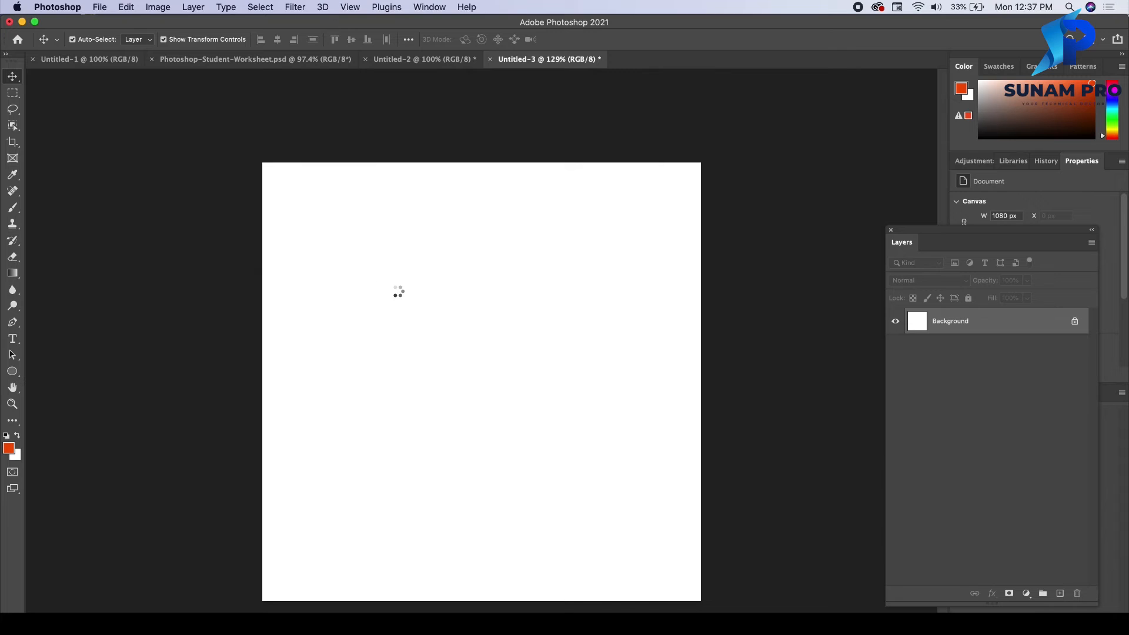
left_click_drag(657, 165, 701, 109)
left_click_drag(317, 585, 267, 612)
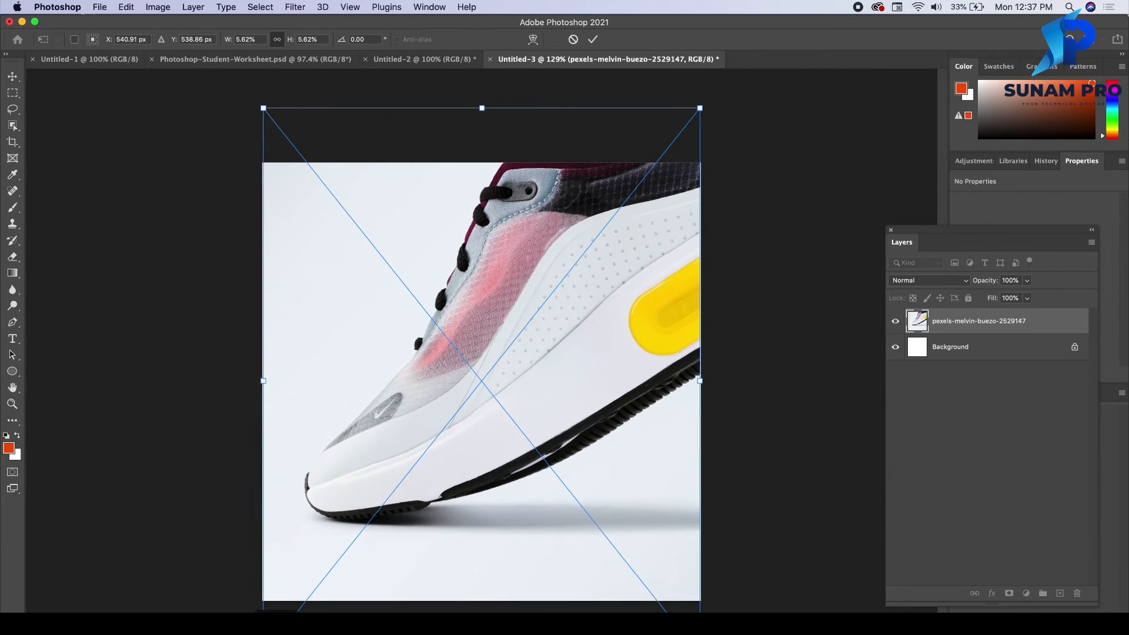
left_click_drag(620, 393, 611, 429)
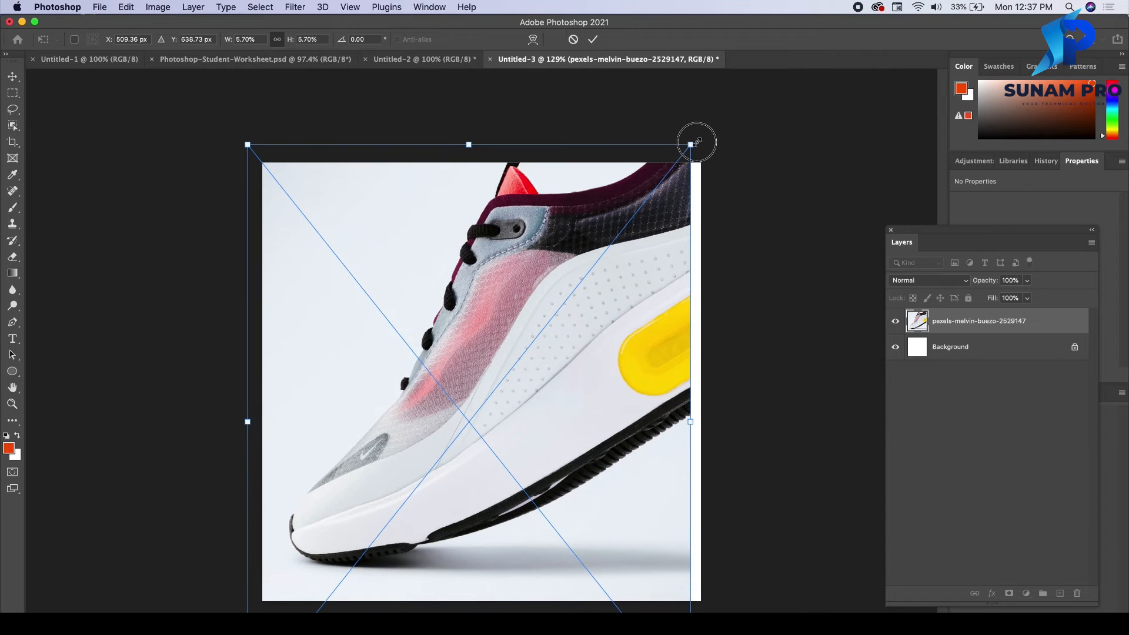
left_click_drag(692, 144, 701, 130)
left_click_drag(653, 176, 661, 241)
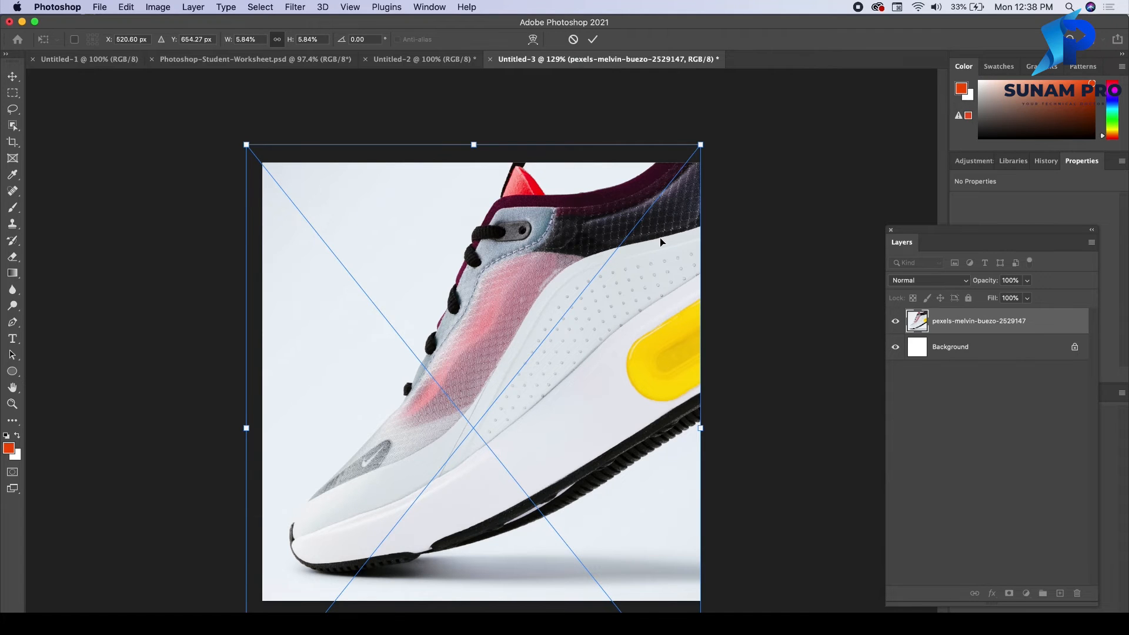
key("Return")
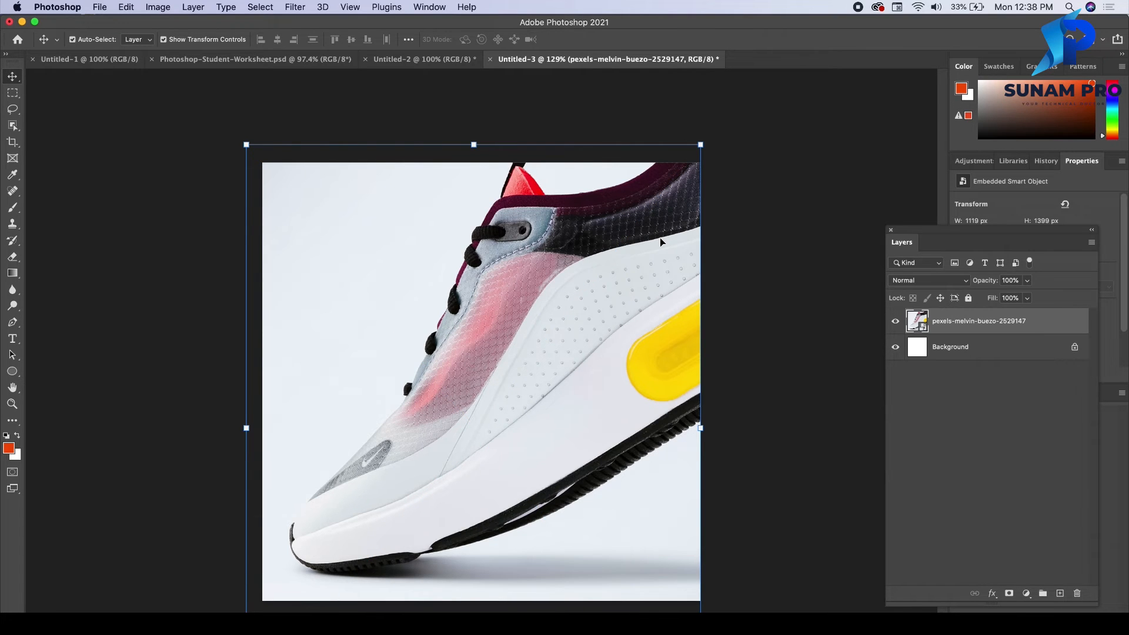
left_click(794, 201)
- Rename the placed sneaker image's layer as "shoe photo"
left_click(561, 330)
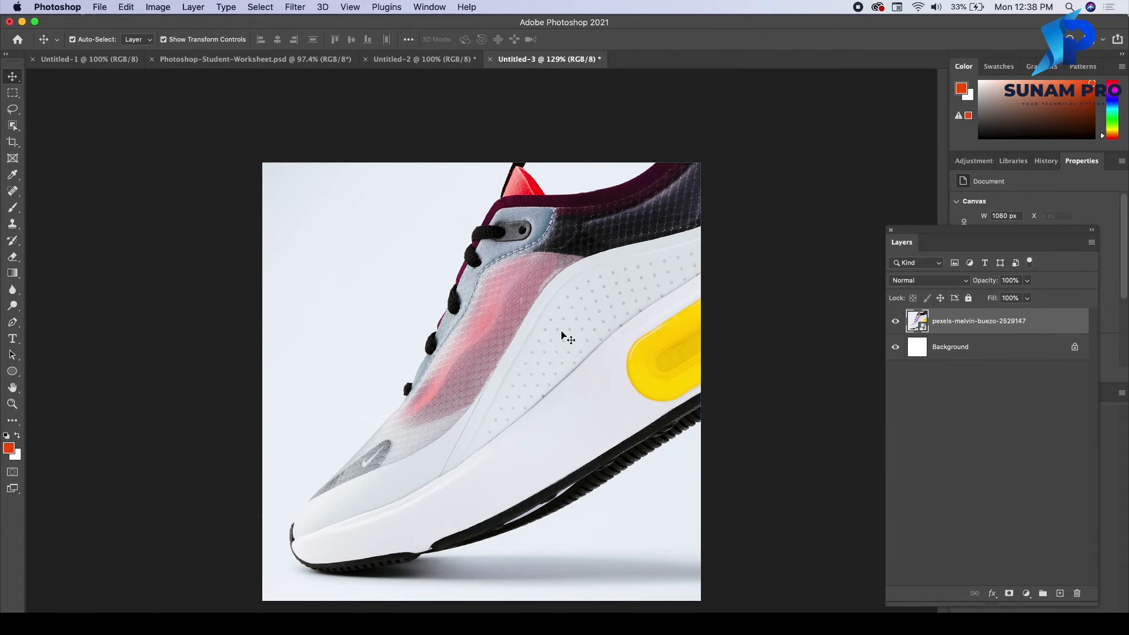
double_click(967, 321)
type("shoe photo")
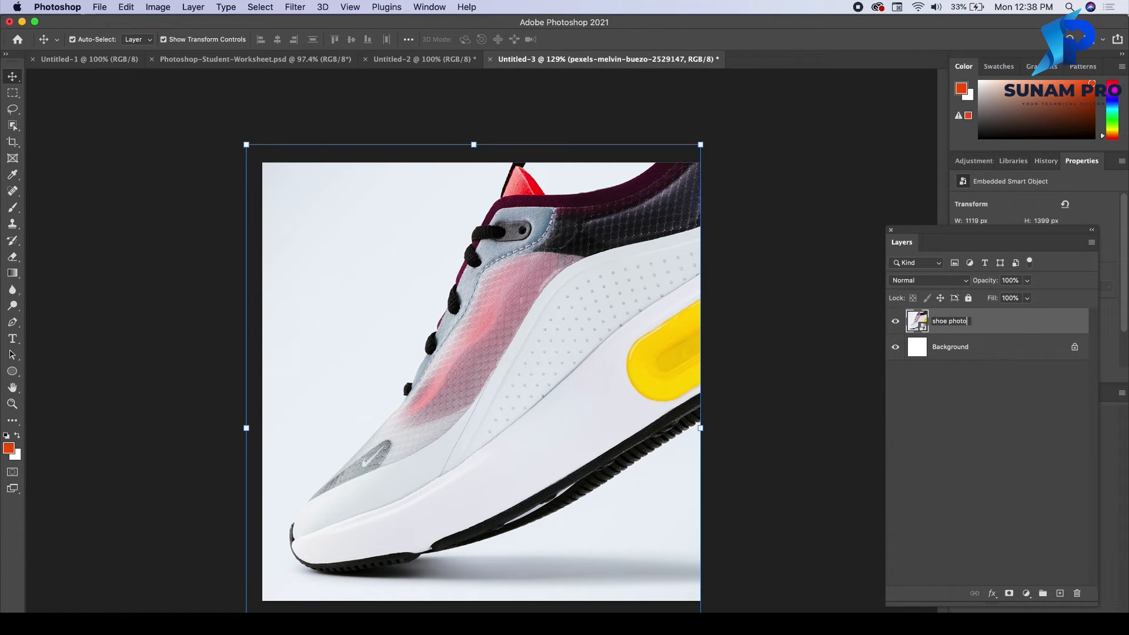
key("Return")
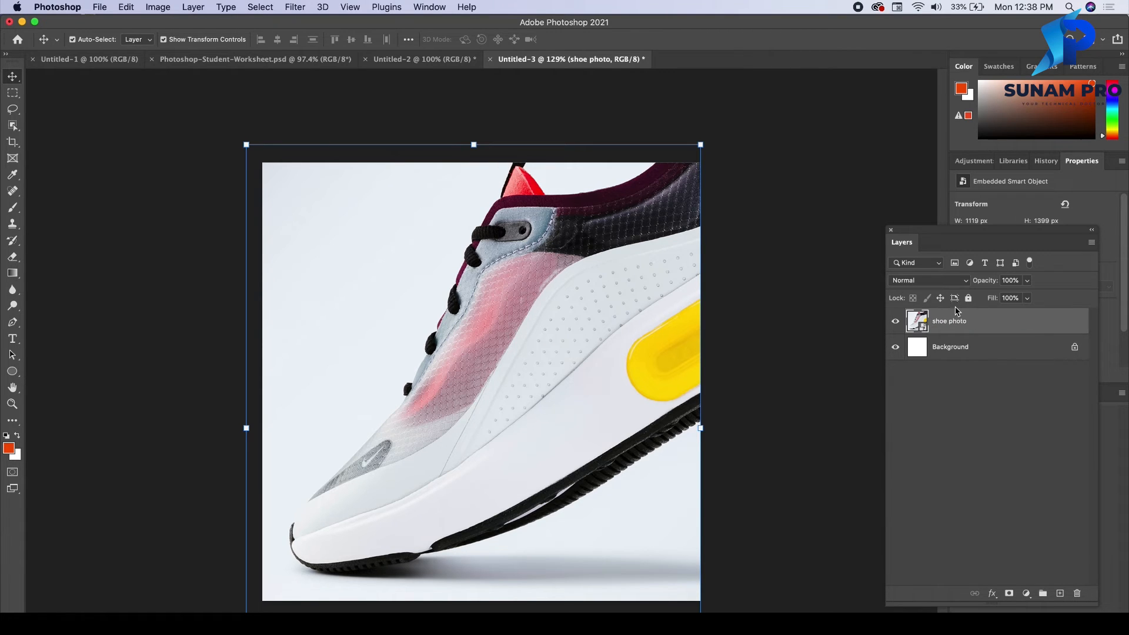
- Unlock the Background layer so it becomes a regular layer
left_click(967, 353)
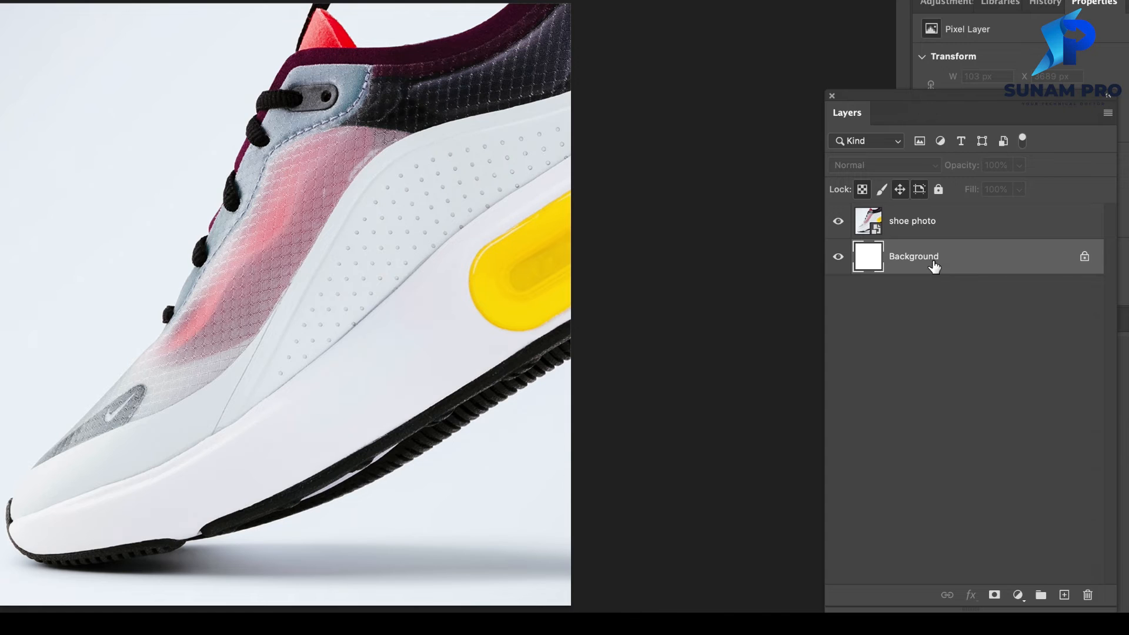
left_click(1085, 256)
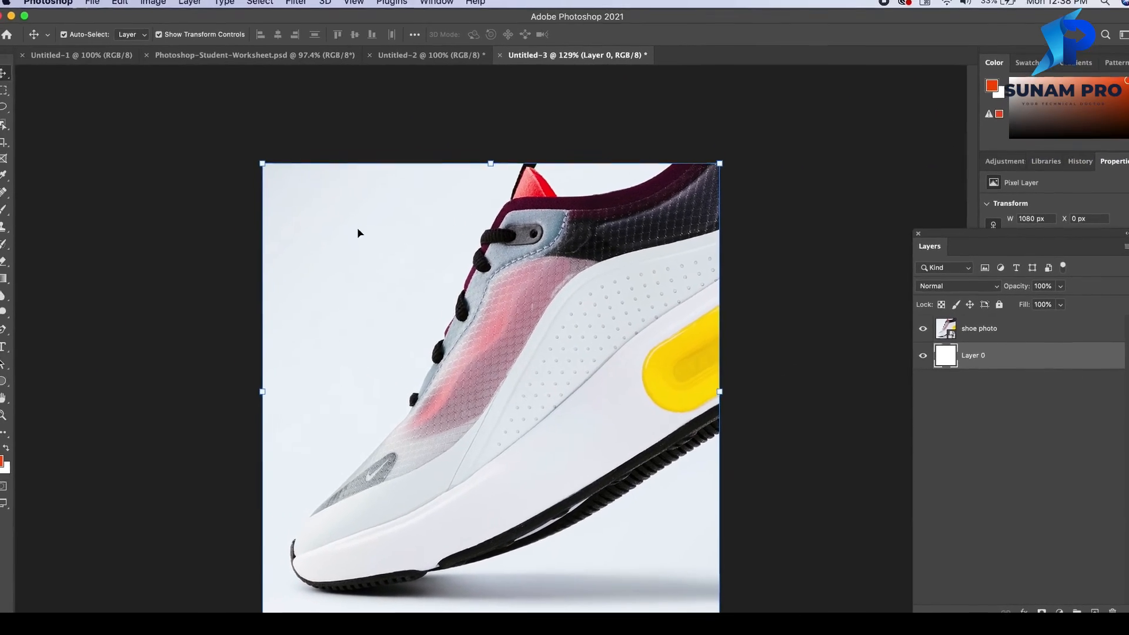
- Try moving the canvas layers around with the Move tool, and undo the moves
left_click_drag(124, 119, 247, 178)
left_click_drag(472, 296, 452, 296)
left_click(300, 232)
mouse_move(300, 232)
left_mouse_down()
mouse_move(298, 156)
mouse_move(292, 312)
mouse_move(401, 300)
mouse_move(301, 243)
left_mouse_up()
key("super+z")
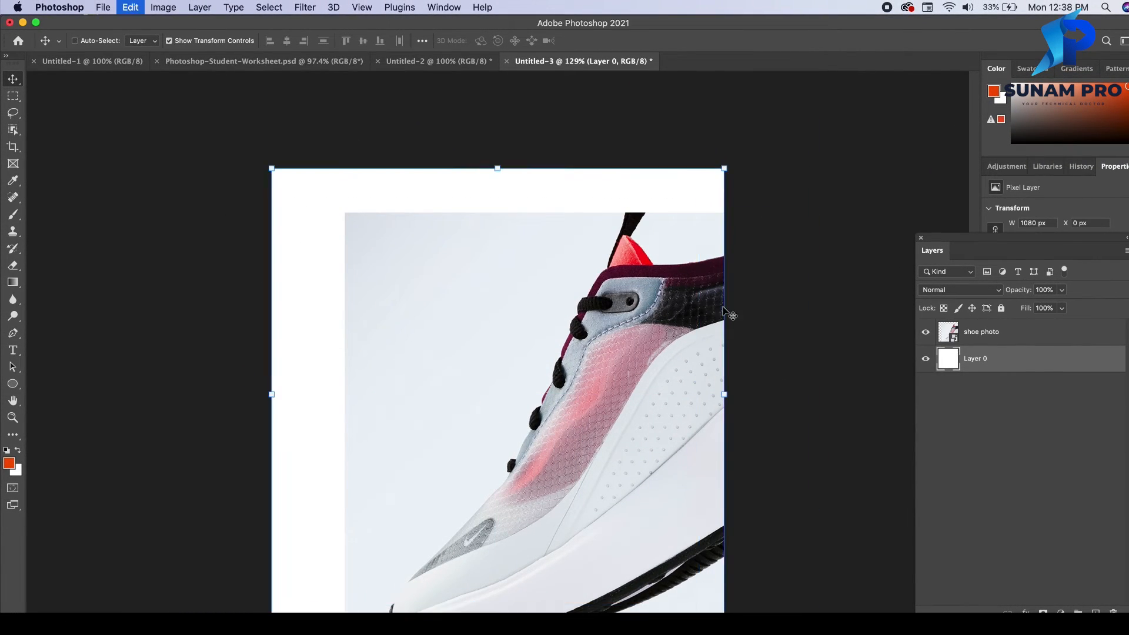
key("super+z")
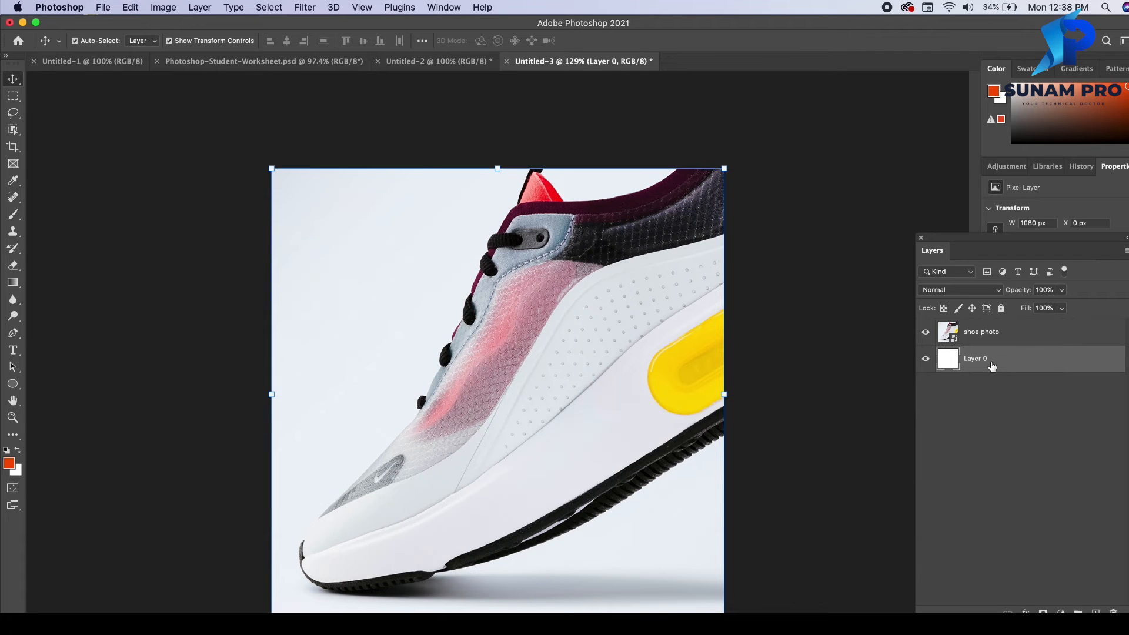
- Lock all of Layer 0 and move the shoe photo slightly lower so it still covers the canvas
left_click(1001, 308)
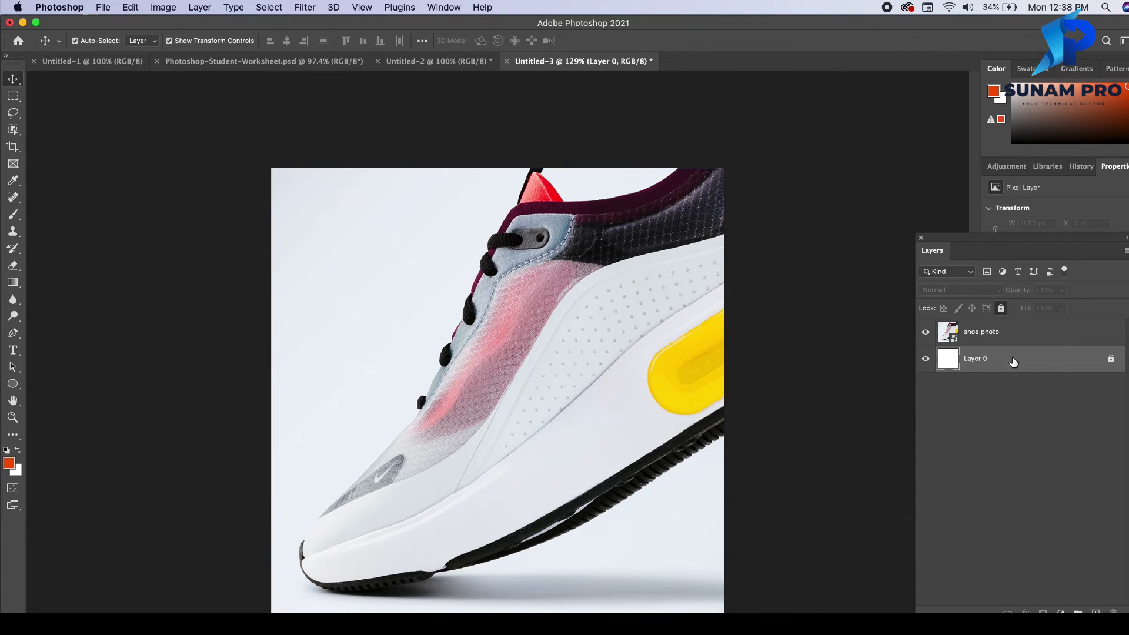
left_click(980, 335)
left_click_drag(562, 305, 560, 282)
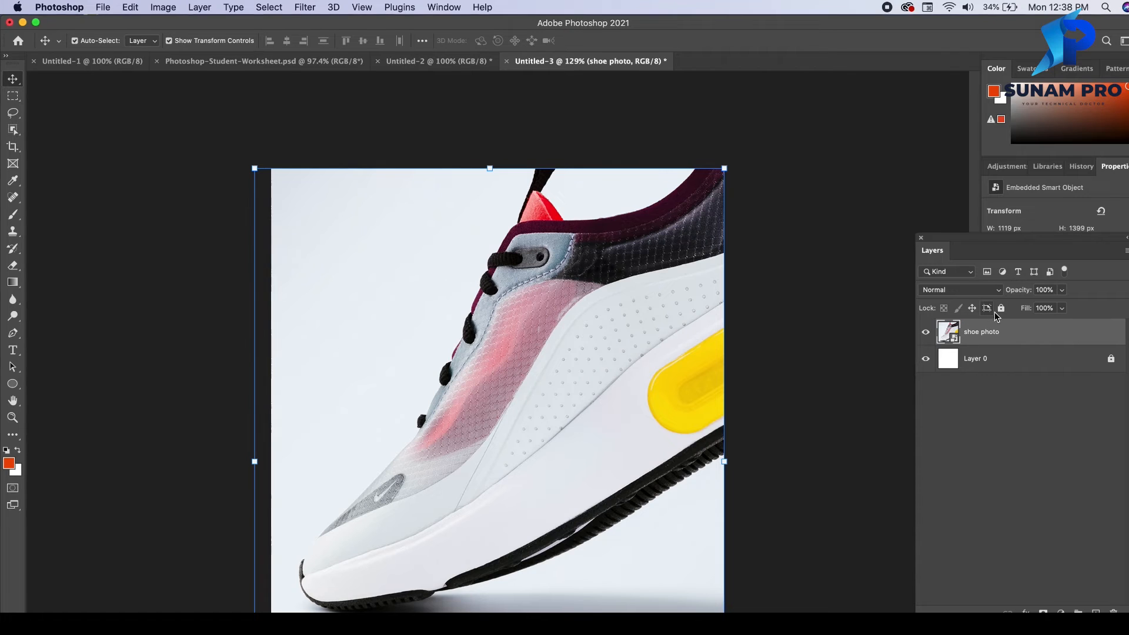
- Lock all of the shoe photo layer and test the lock by trying to move the photo
left_click_drag(982, 242, 679, 141)
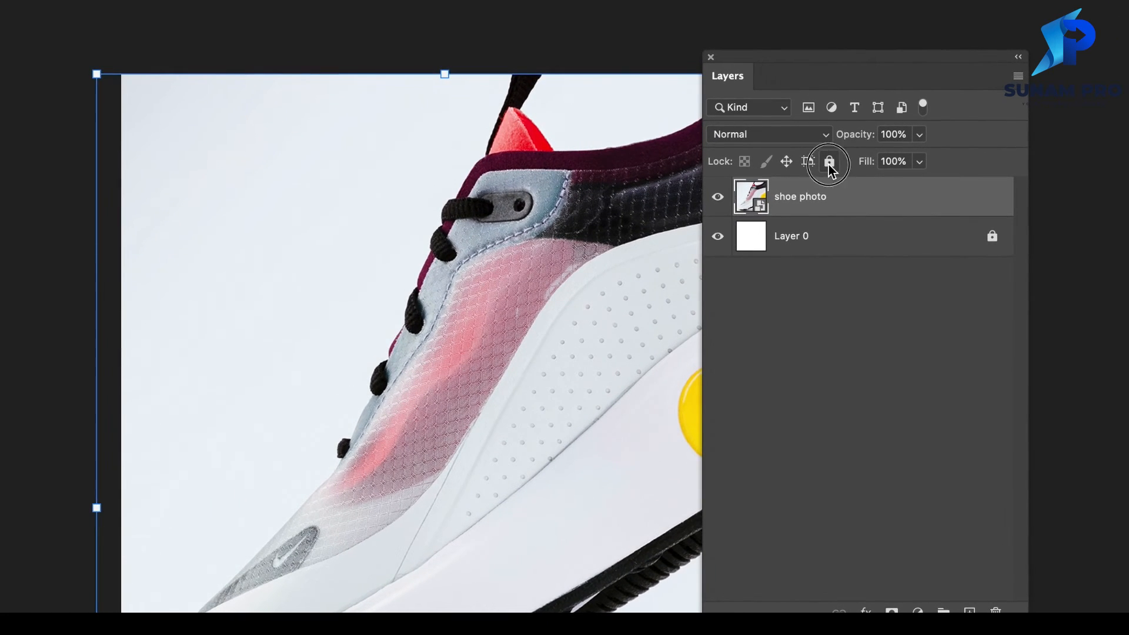
left_click(829, 163)
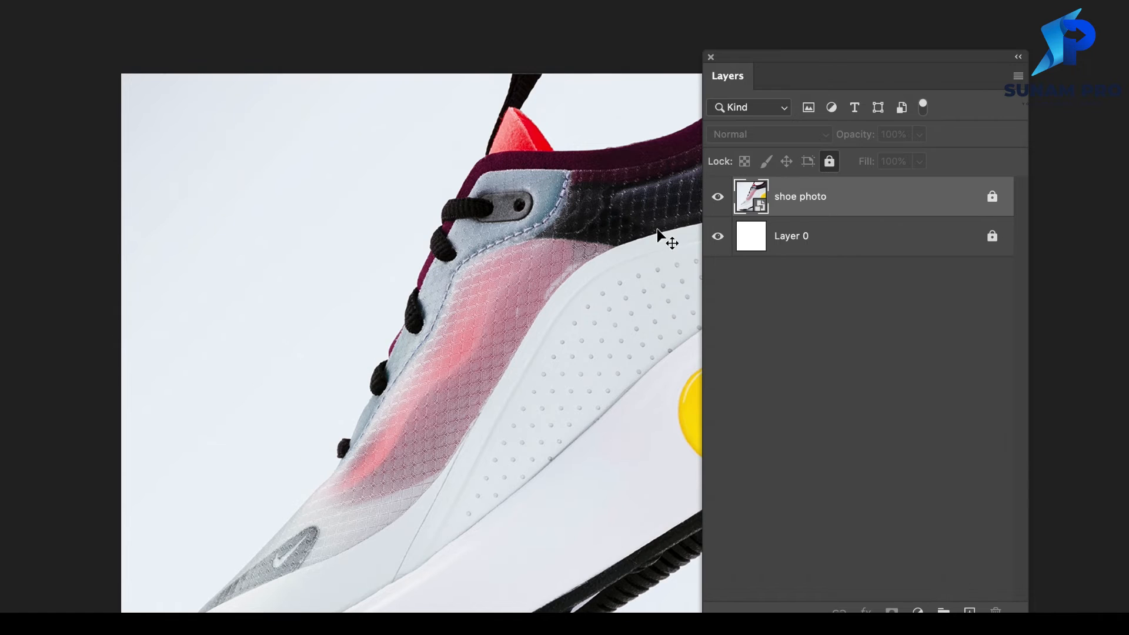
left_click_drag(449, 233, 410, 198)
left_click_drag(251, 268, 265, 147)
left_click_drag(341, 177, 320, 354)
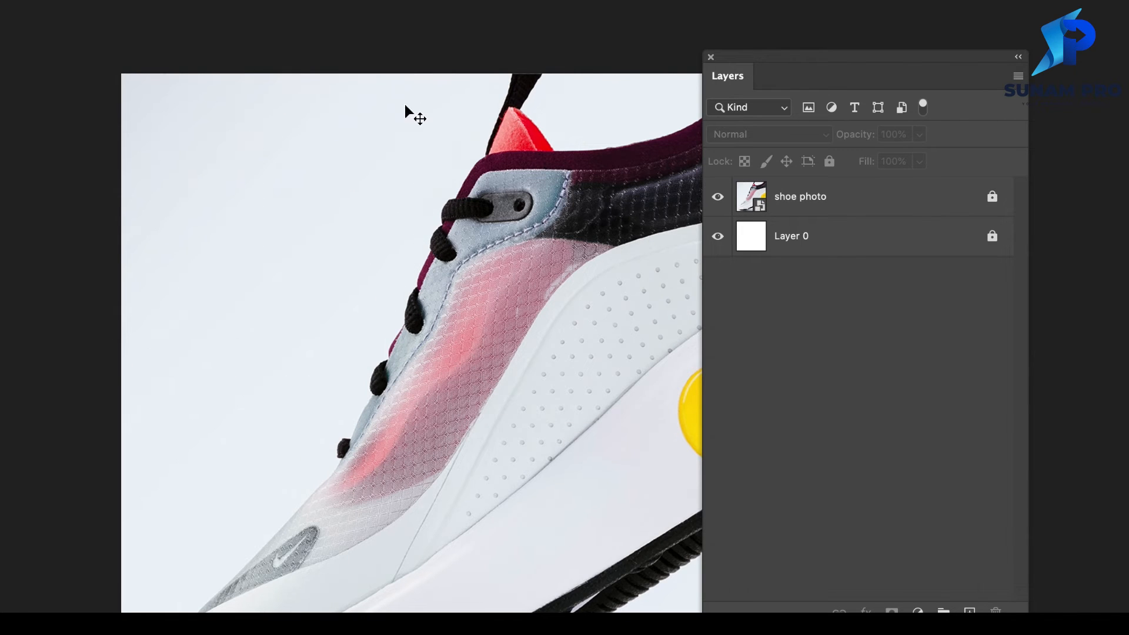
- Add a text layer above the shoe photo reading "20% off" in the blank area beside the laces
left_click_drag(214, 169, 470, 285)
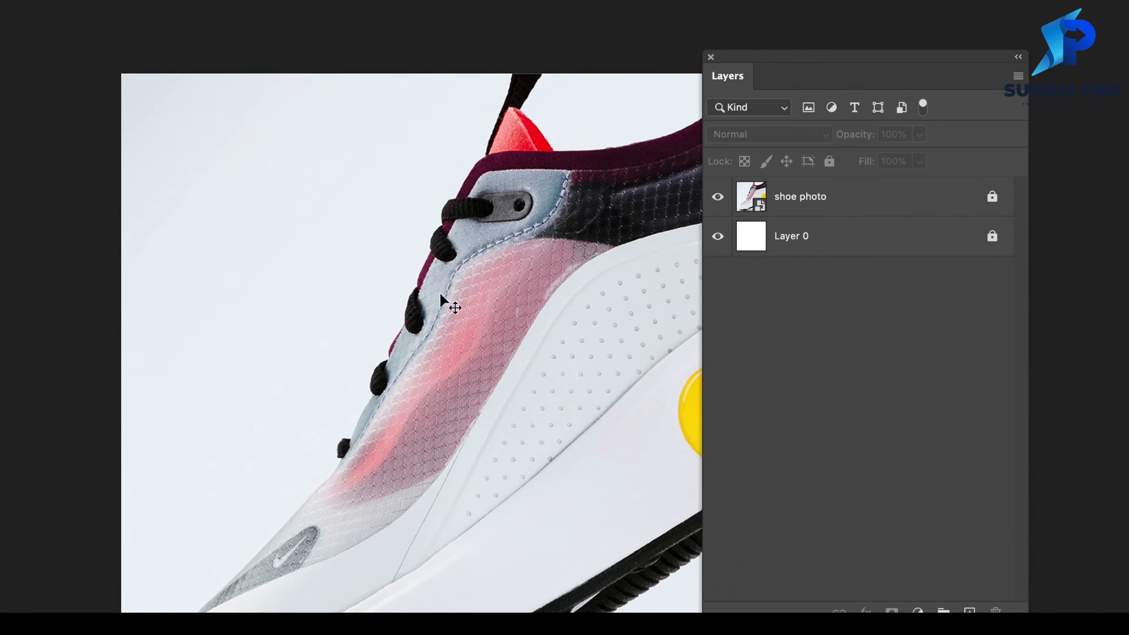
left_click(897, 204)
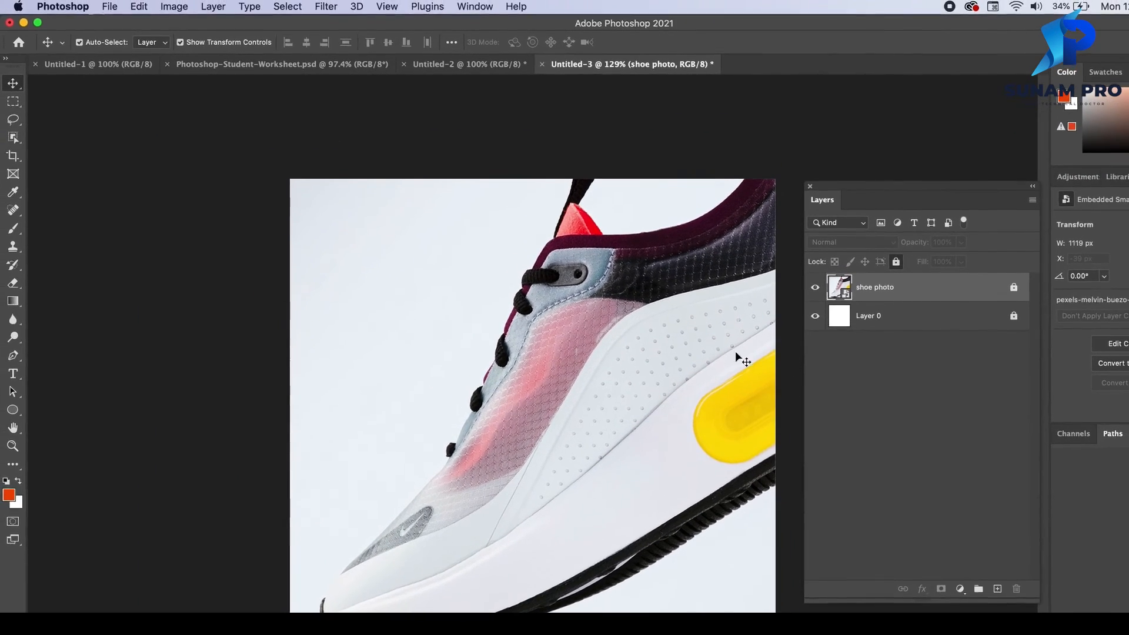
left_click(15, 376)
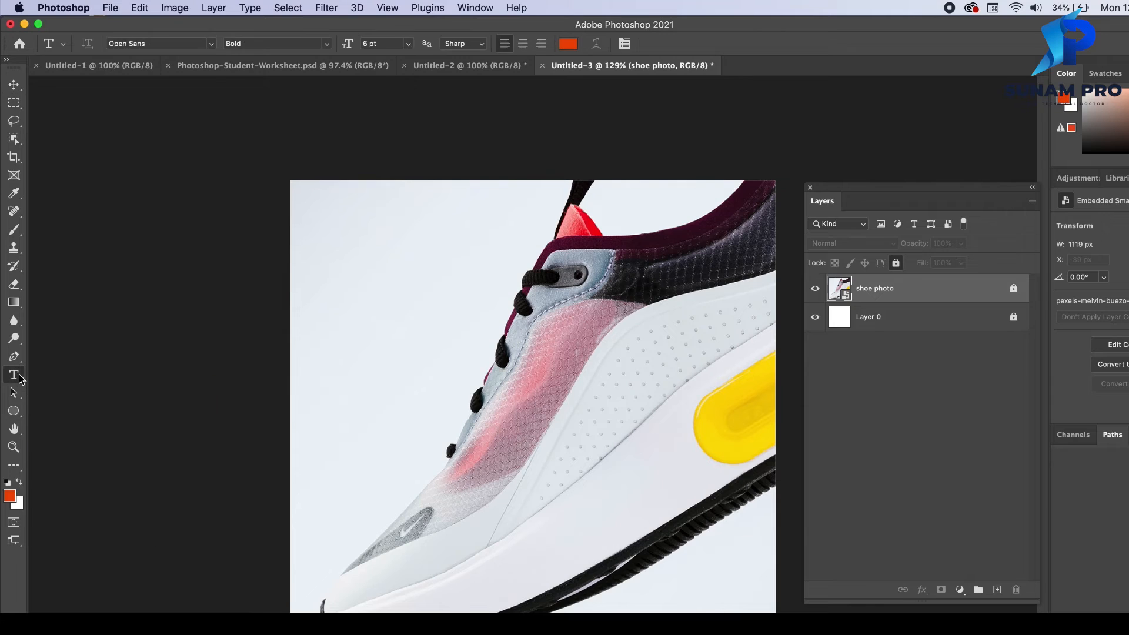
left_click(394, 298)
type("Jkdsfnlskdnflskd")
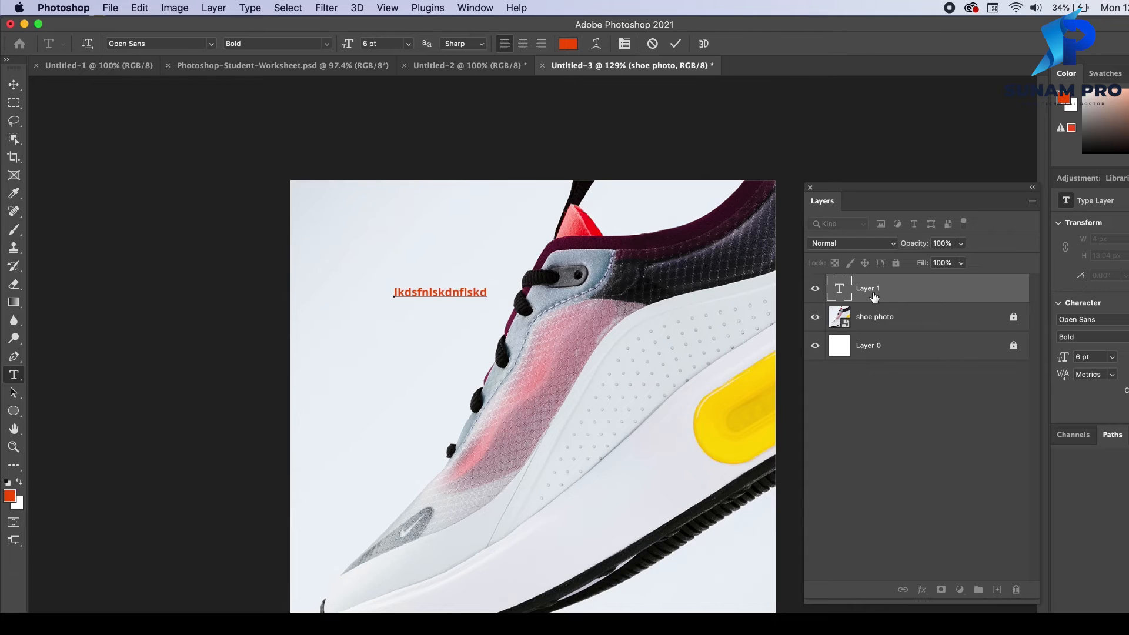
left_click(433, 288)
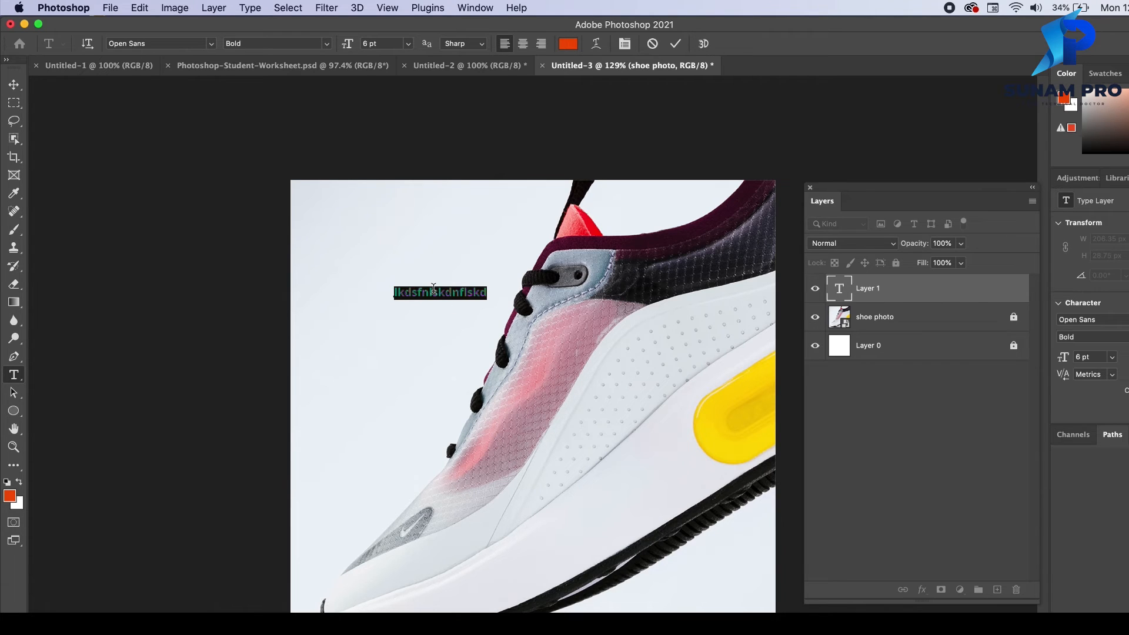
type("20")
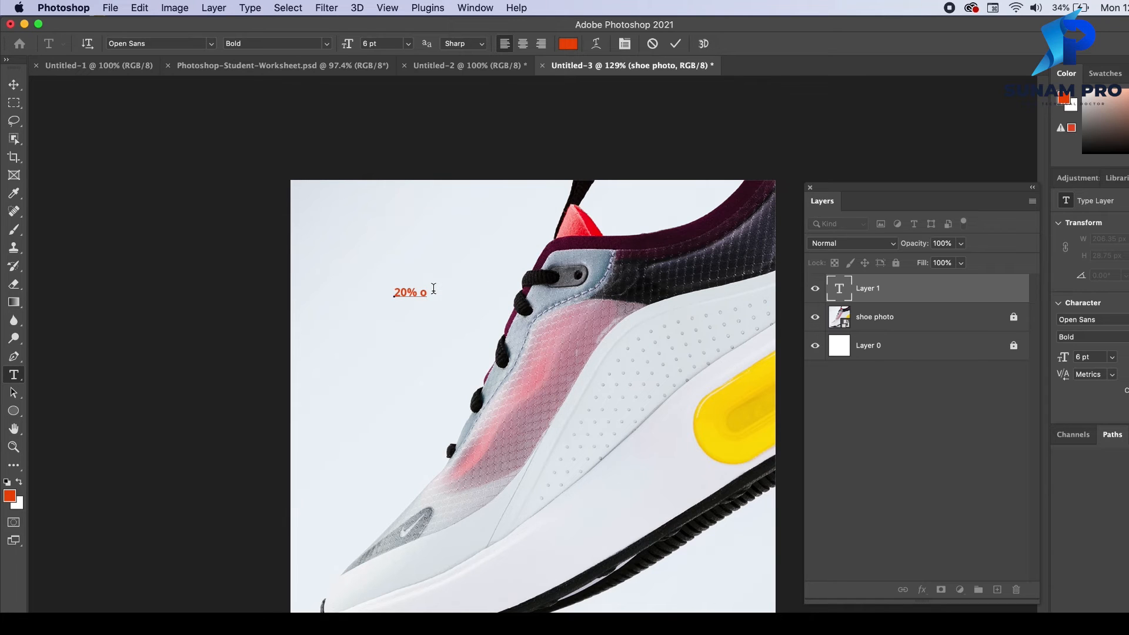
- Enlarge the "20% off" text to about 22.39 pt and place it in the empty area beside the shoe's laces
left_click(15, 86)
left_click_drag(436, 286, 587, 239)
left_click_drag(518, 282, 462, 297)
left_click_drag(523, 259, 496, 271)
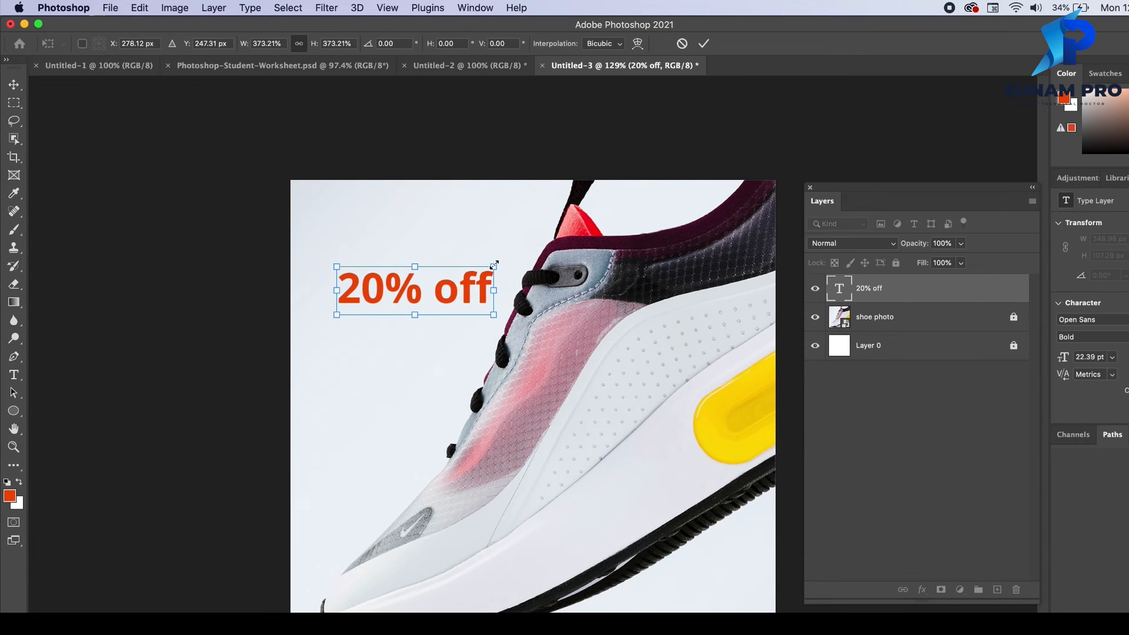
key("Return")
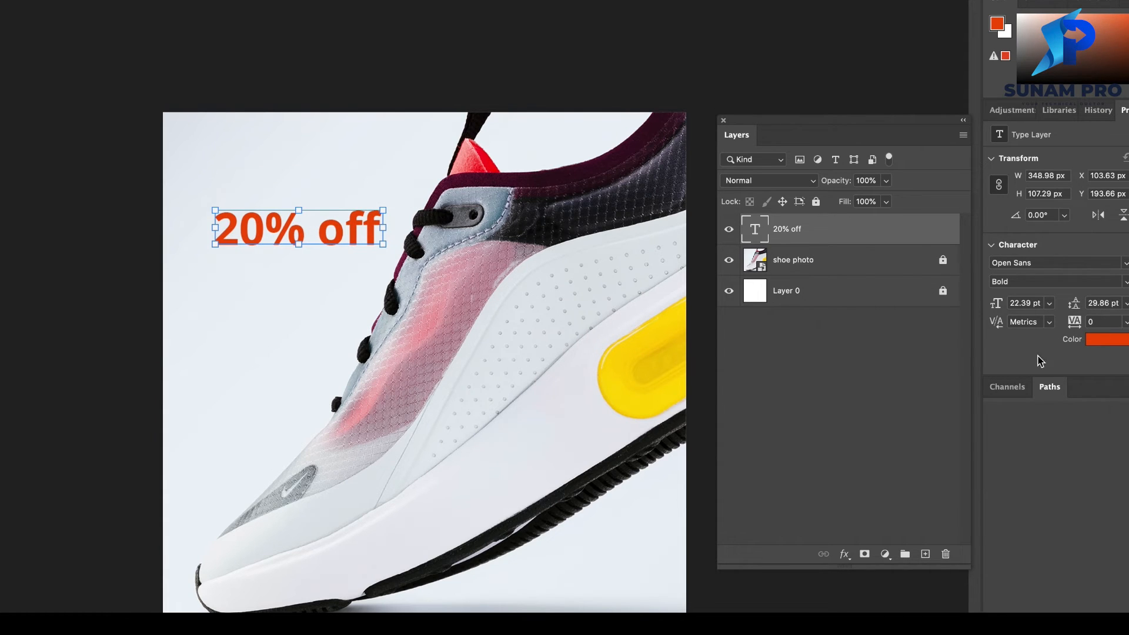
- Try yellow and dark tones sampled from the shoe on the "20% off" text, and settle on the red #fd031e from the shoe
left_click(1103, 341)
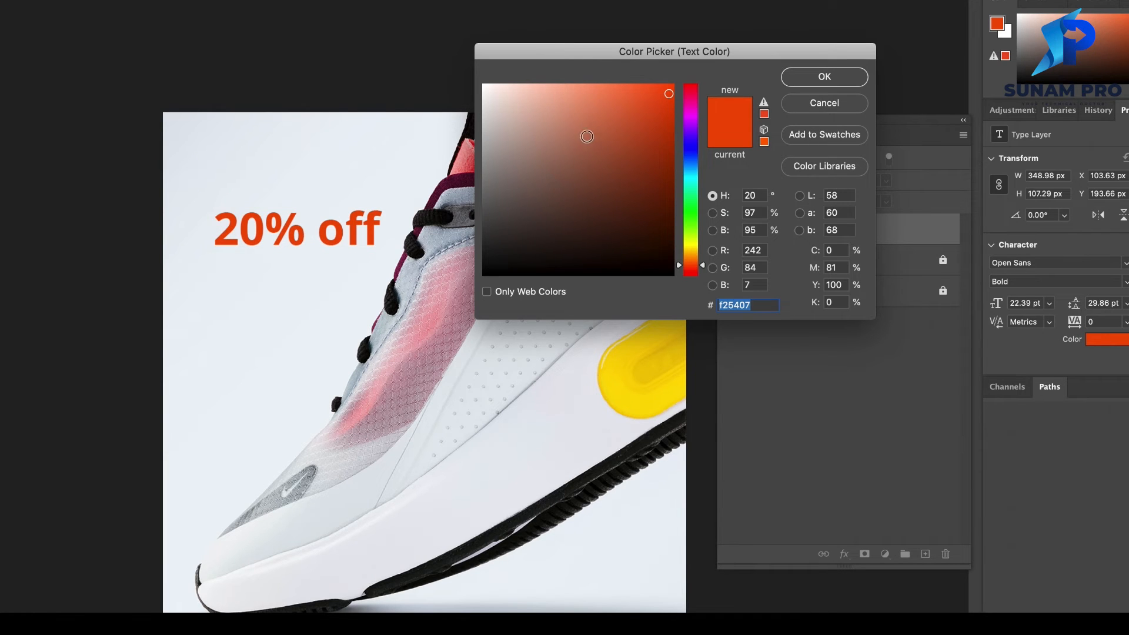
left_click_drag(588, 57, 787, 35)
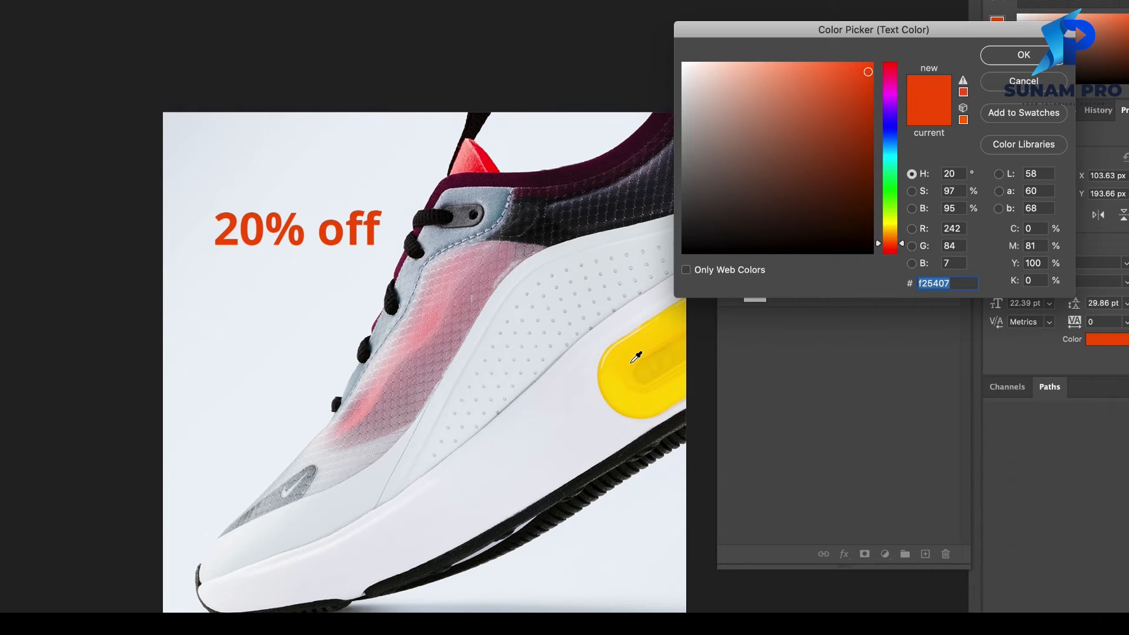
left_click(649, 341)
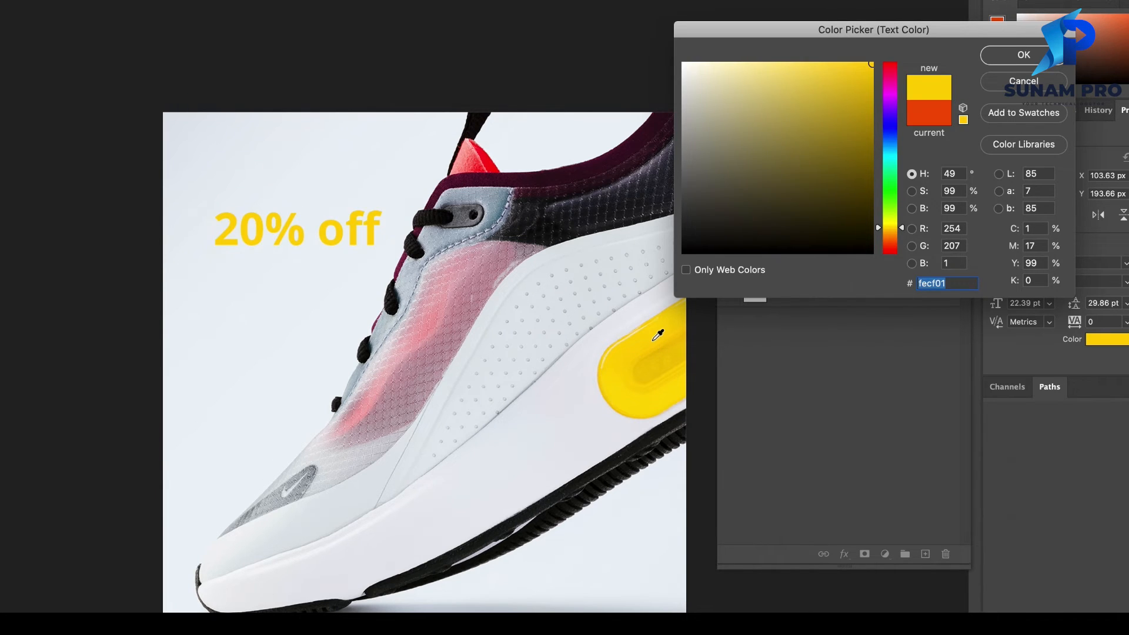
left_click(653, 361)
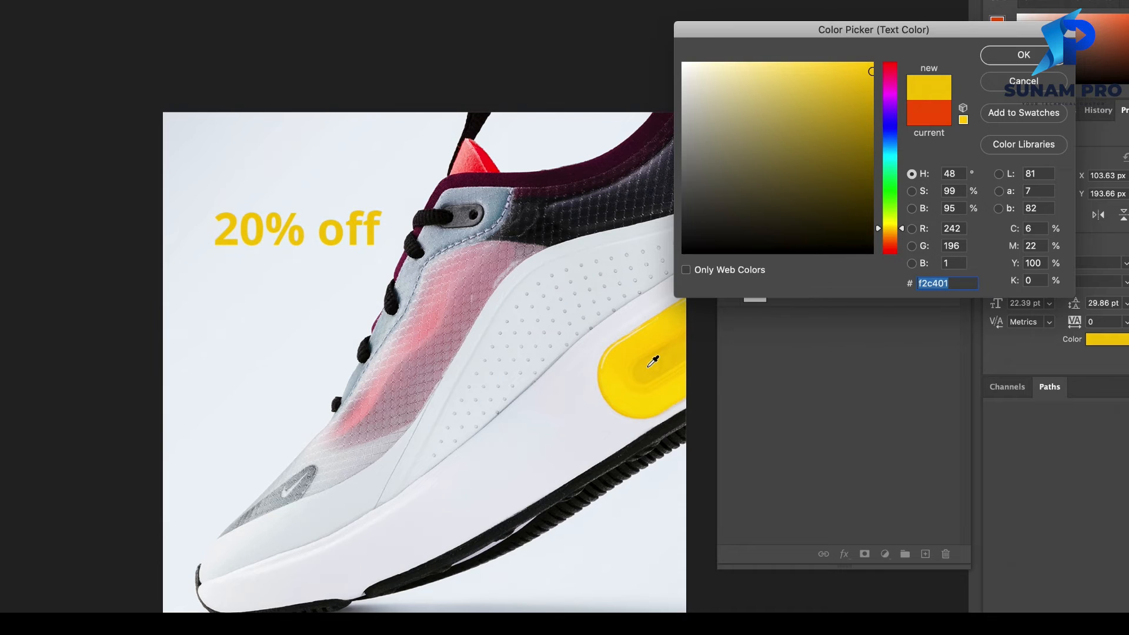
left_click(644, 374)
left_click(484, 157)
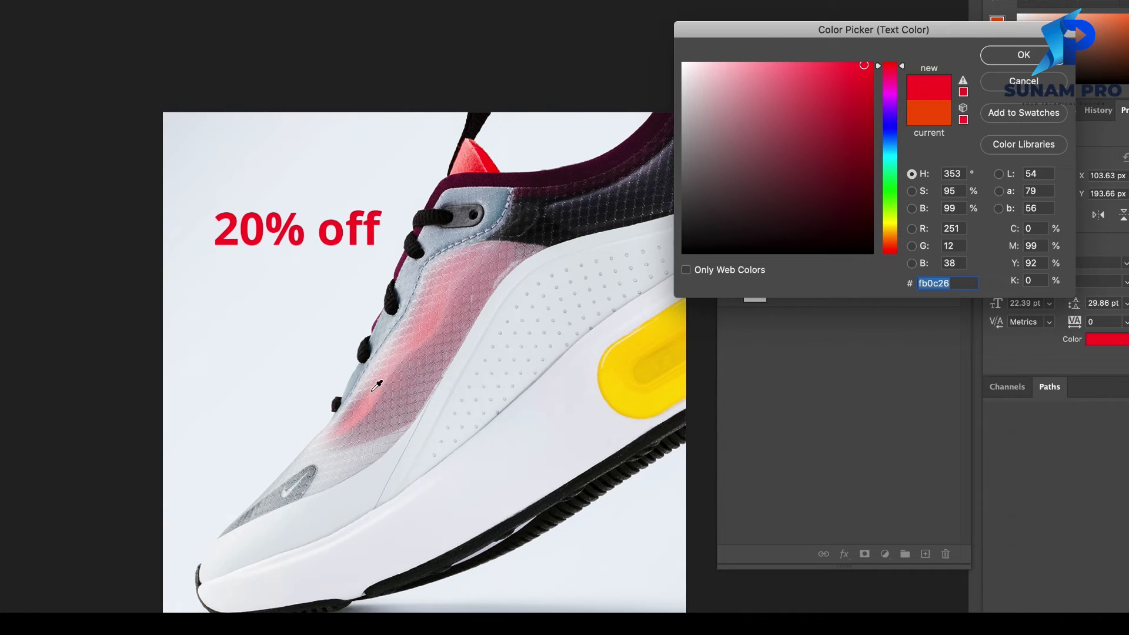
left_click(651, 343)
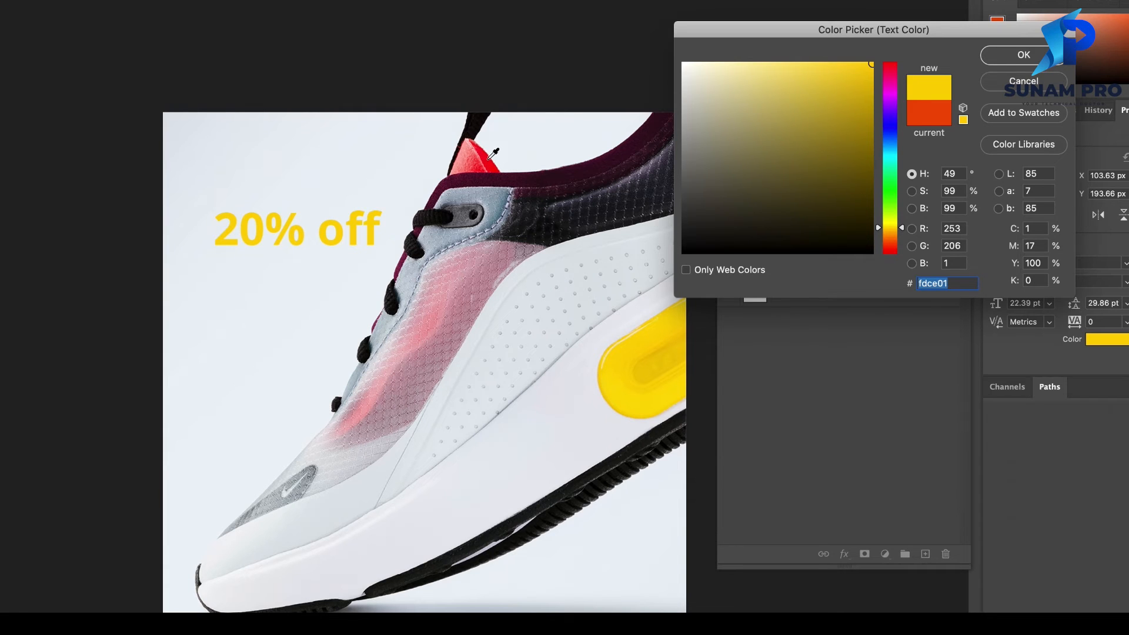
left_click(535, 176)
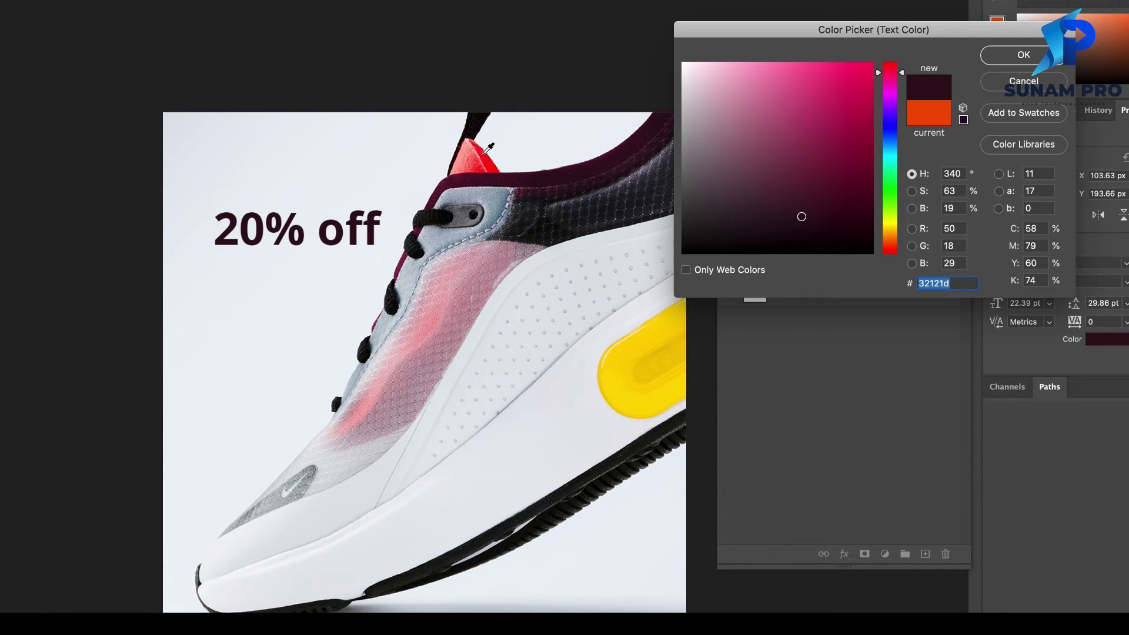
left_click(439, 215)
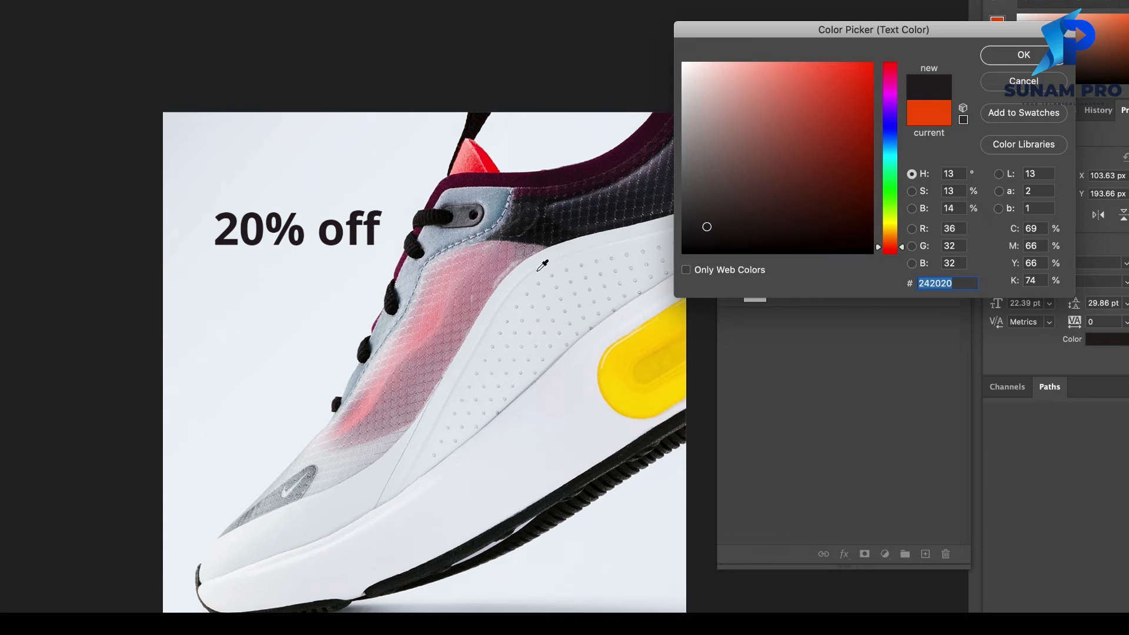
left_click(493, 156)
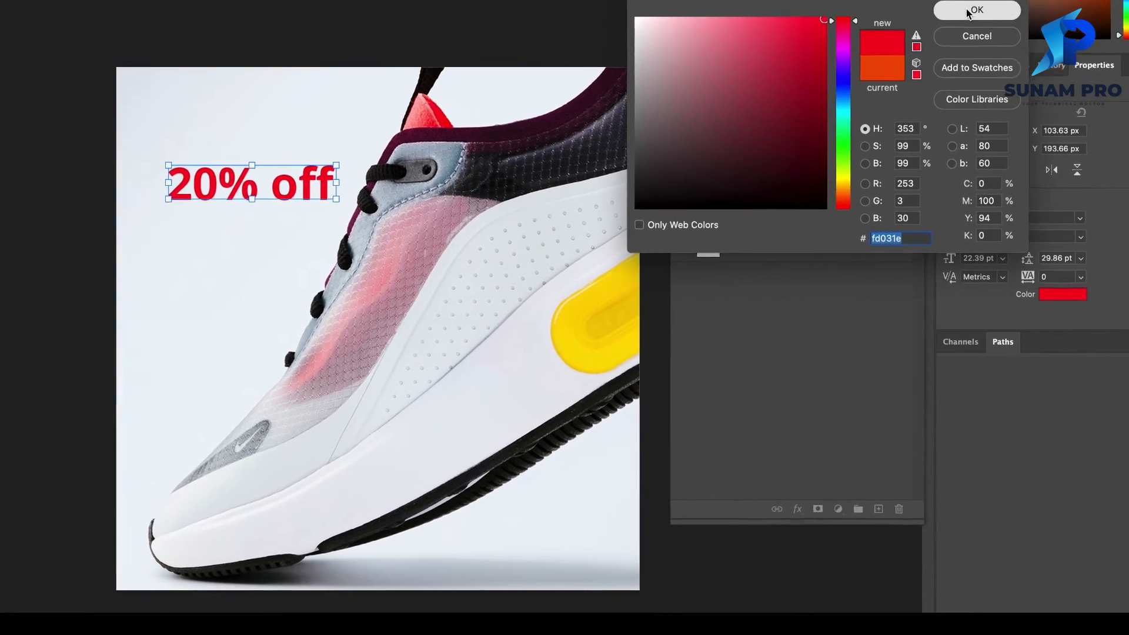
left_click(967, 10)
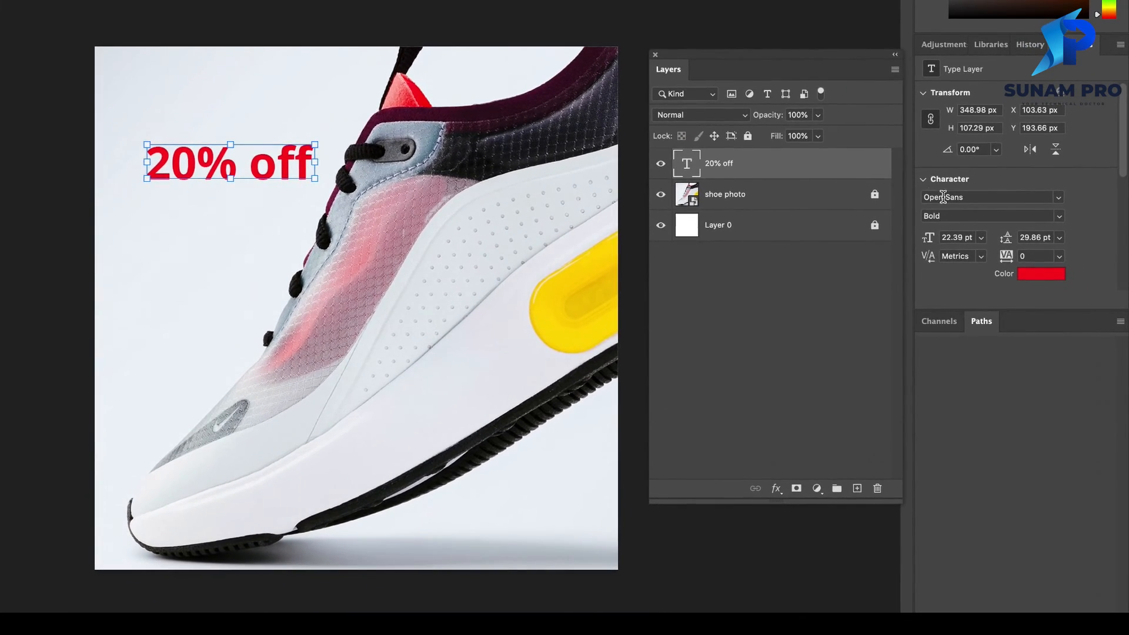
- Set the "20% off" text to Open Sans Extrabold and move it slightly higher
left_click(1058, 200)
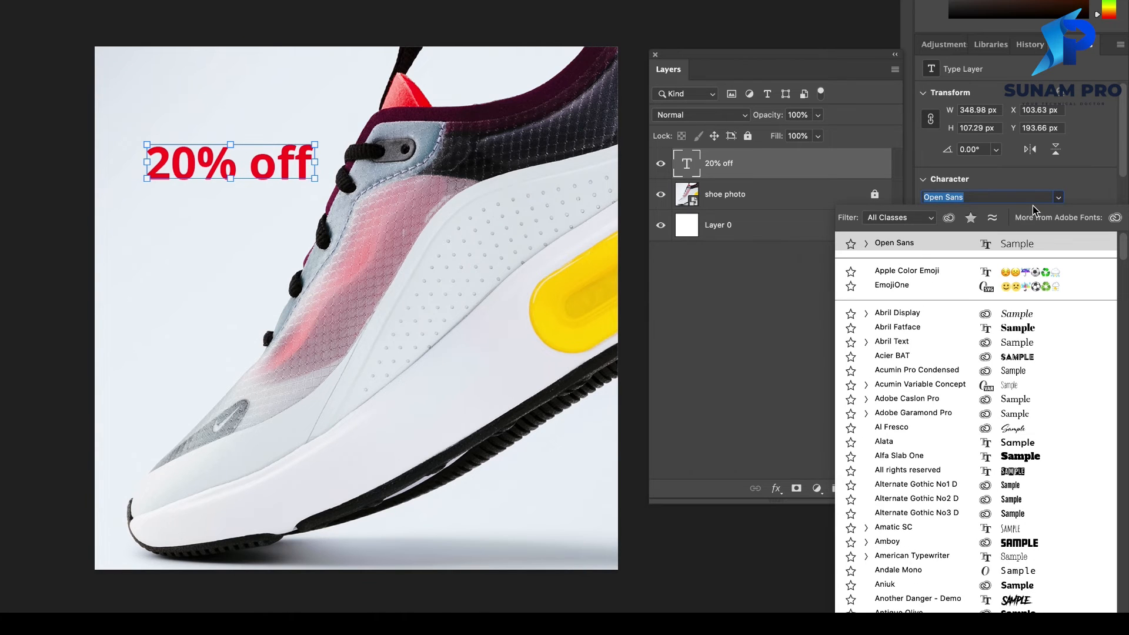
left_click(911, 249)
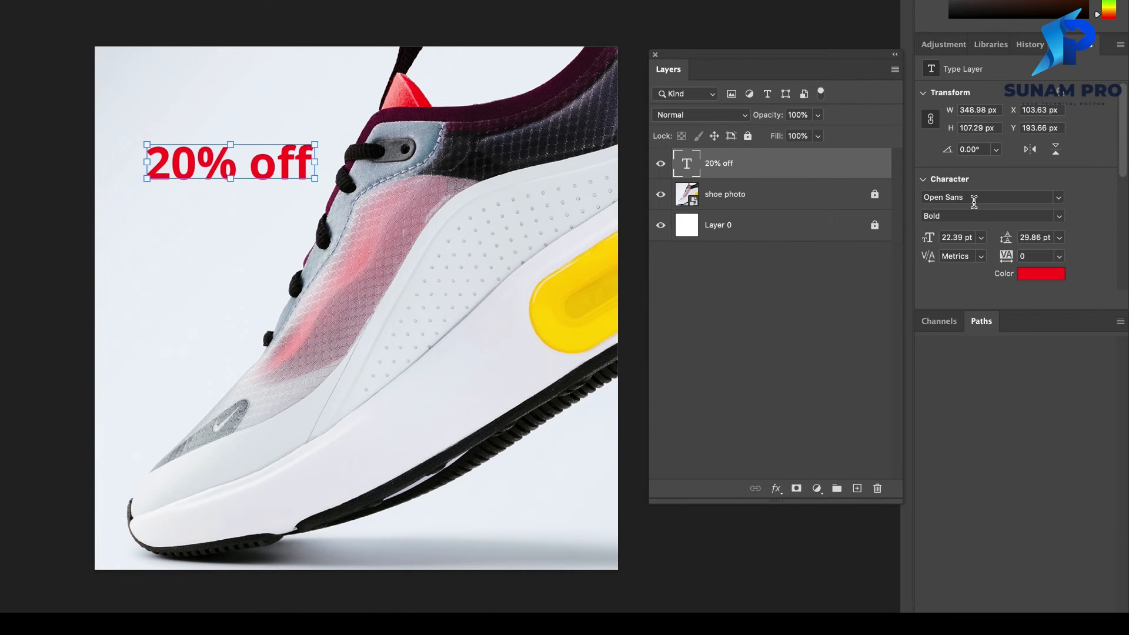
left_click(1057, 219)
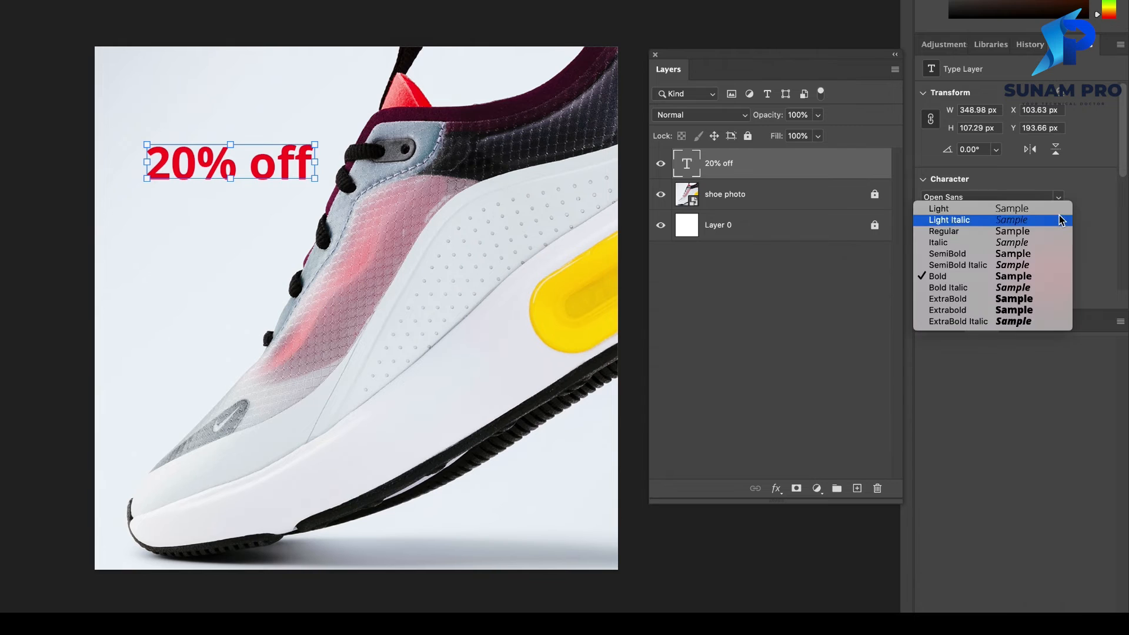
left_click(973, 311)
left_click(570, 10)
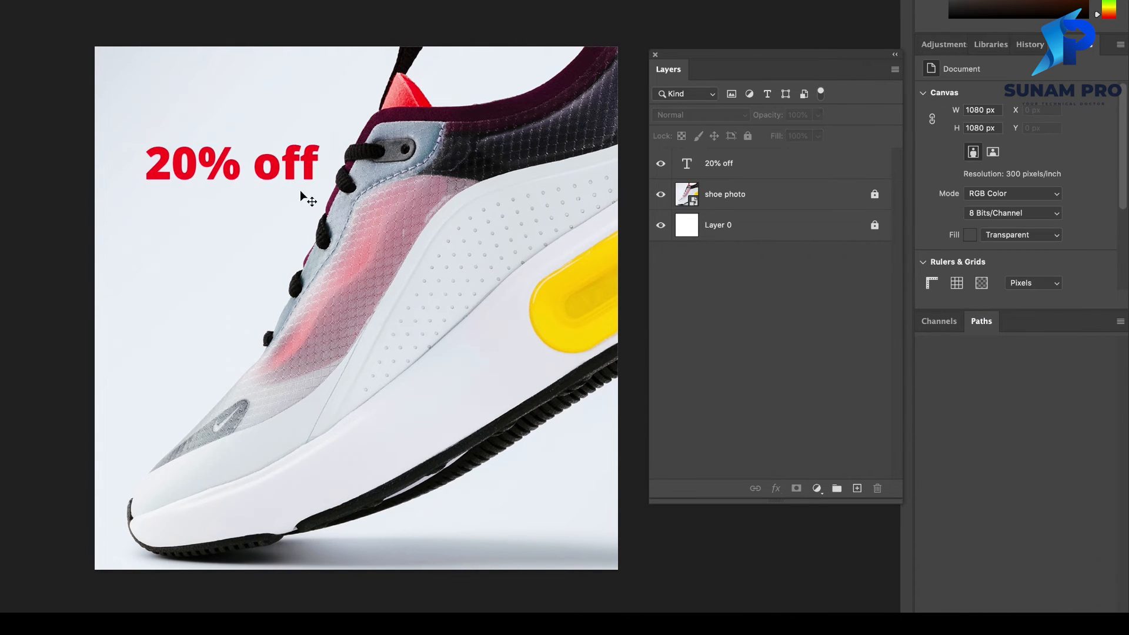
left_click_drag(263, 168, 265, 159)
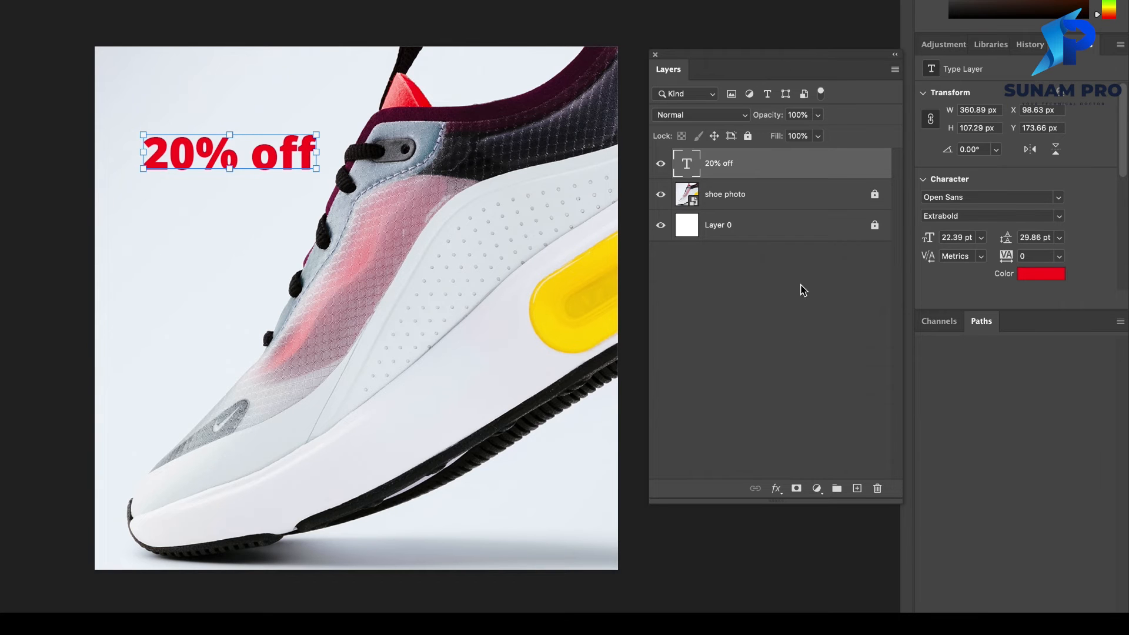
- Duplicate the "20% off" text layer, move the copy directly below the original and change its wording to "Shoes"
right_click(781, 166)
left_click(815, 57)
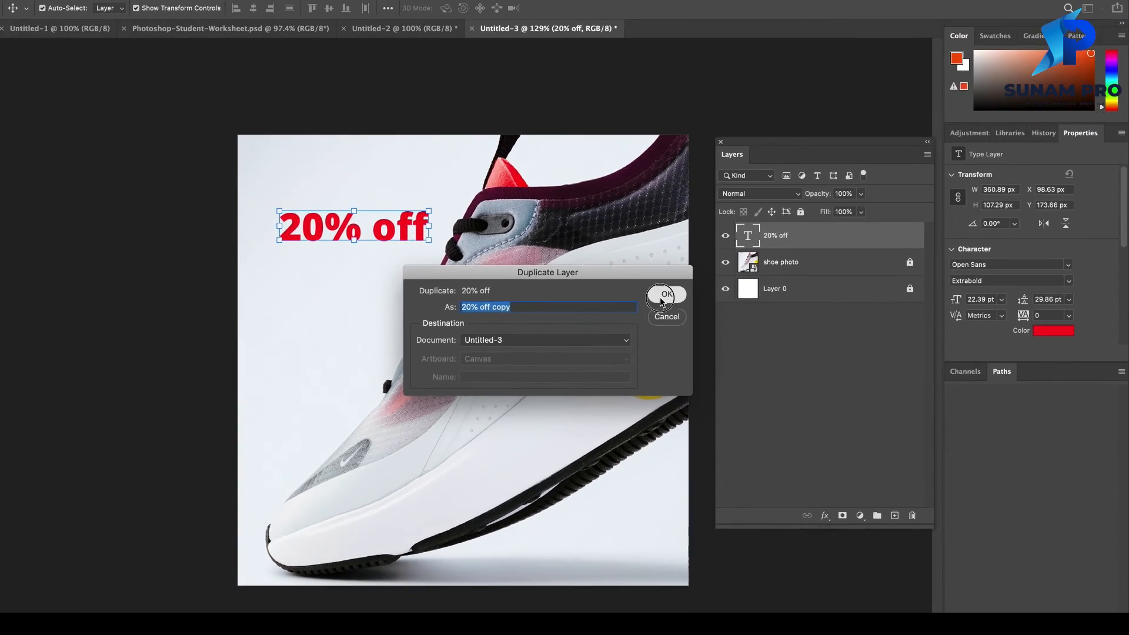
left_click(598, 318)
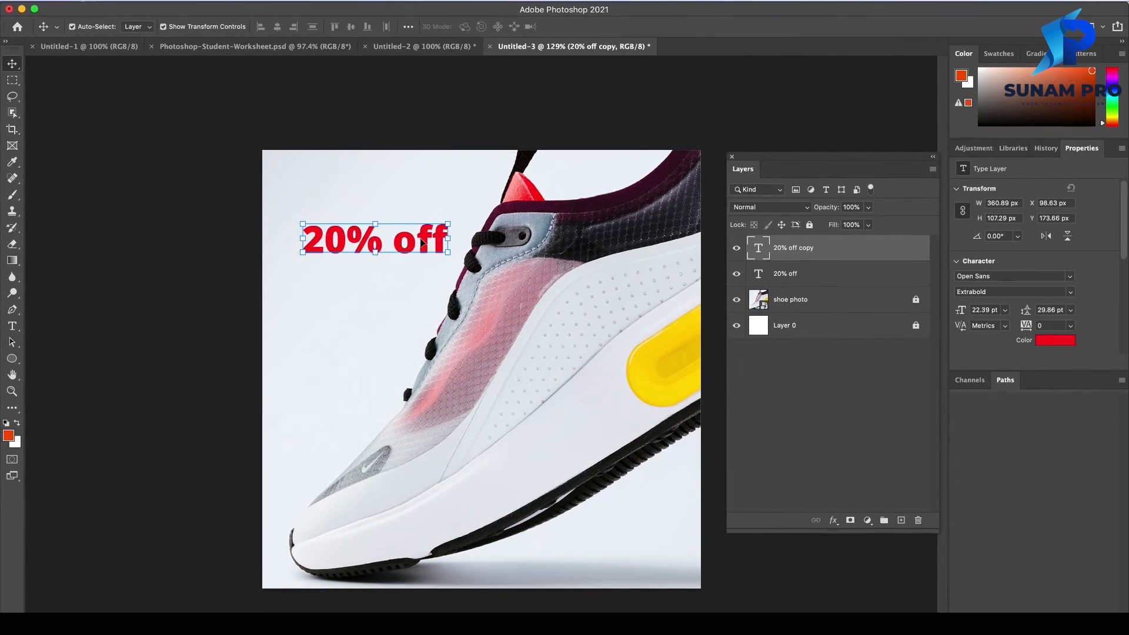
left_click_drag(427, 241, 425, 277)
double_click(425, 272)
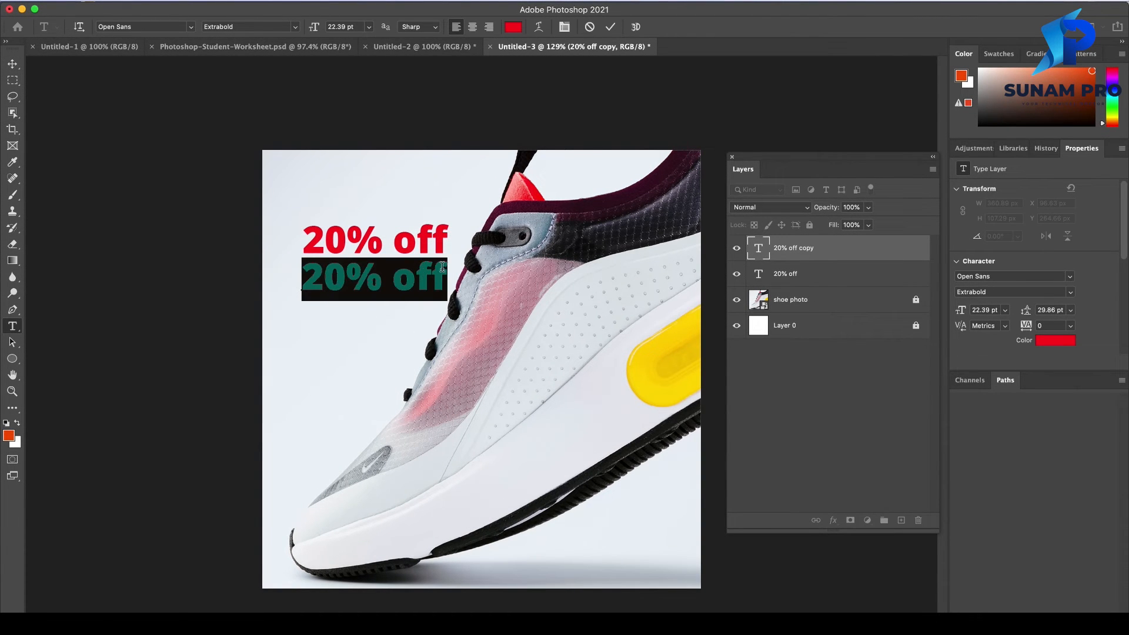
type("Shoes")
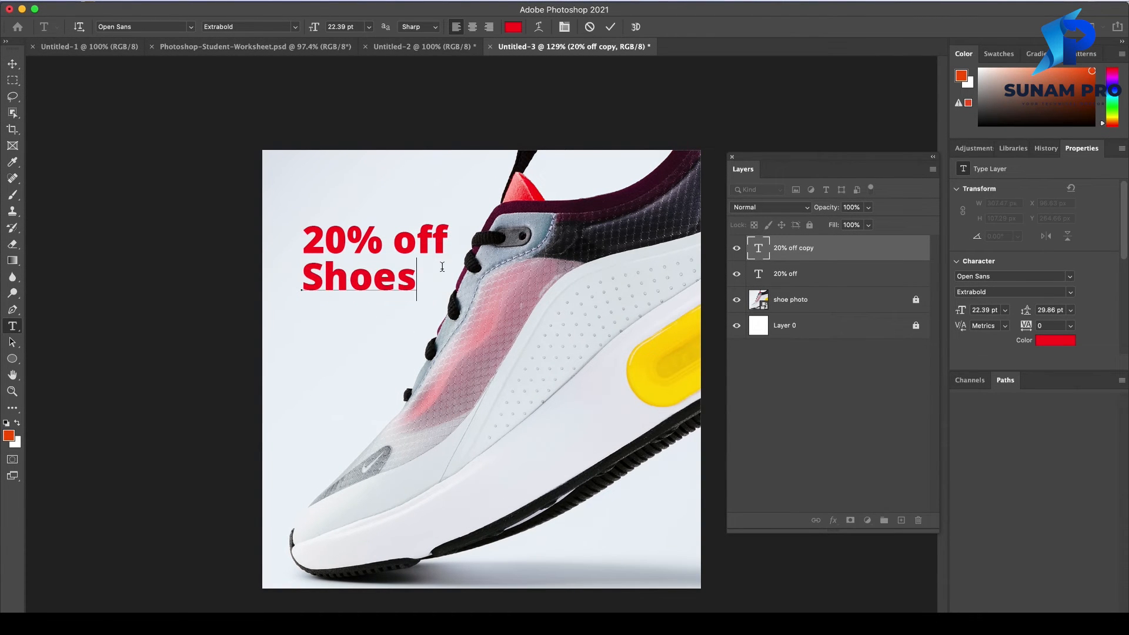
- Move "20% off" slightly higher and place "Shoes" close beneath it with their right edges aligned
left_click(10, 62)
mouse_move(384, 278)
left_mouse_down()
mouse_move(432, 287)
mouse_move(376, 288)
mouse_move(405, 282)
left_mouse_up()
mouse_move(399, 225)
left_mouse_down()
mouse_move(422, 219)
mouse_move(412, 228)
left_mouse_up()
left_click_drag(374, 281, 404, 266)
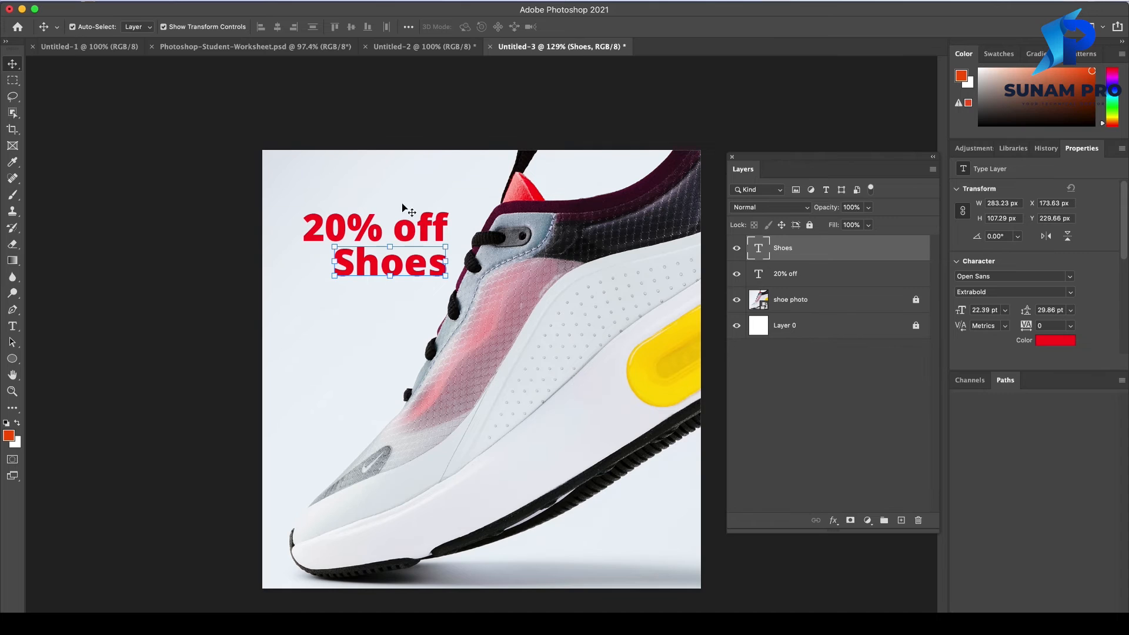
- Set the "Shoes" text to the Regular style and recolour it with black sampled from the shoe
double_click(412, 266)
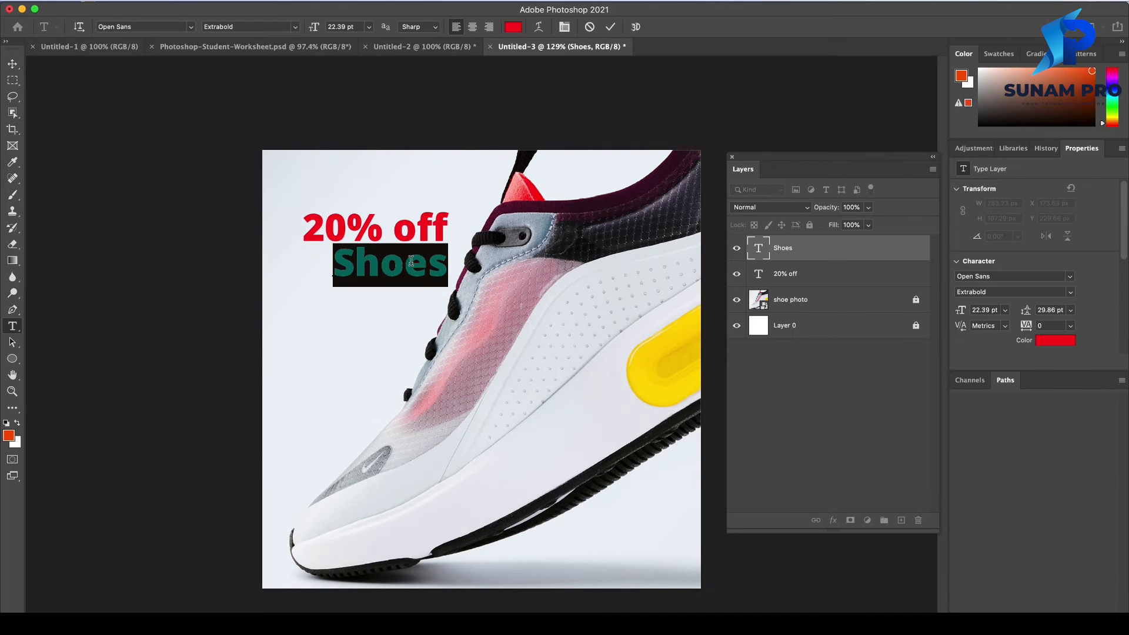
left_click(1071, 293)
left_click(999, 305)
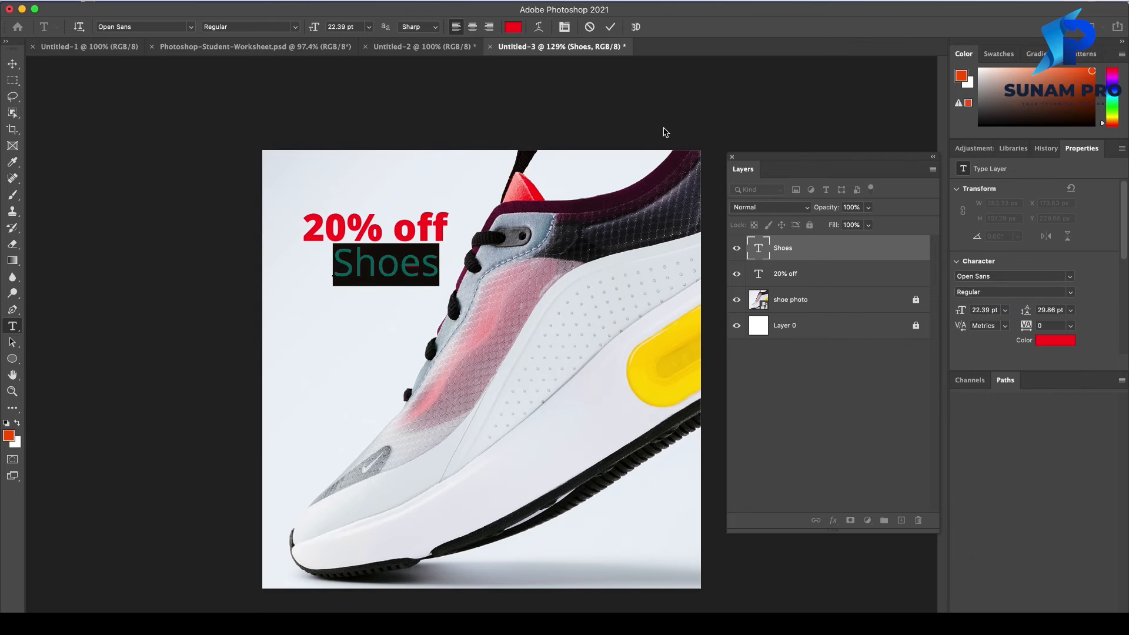
left_click(512, 28)
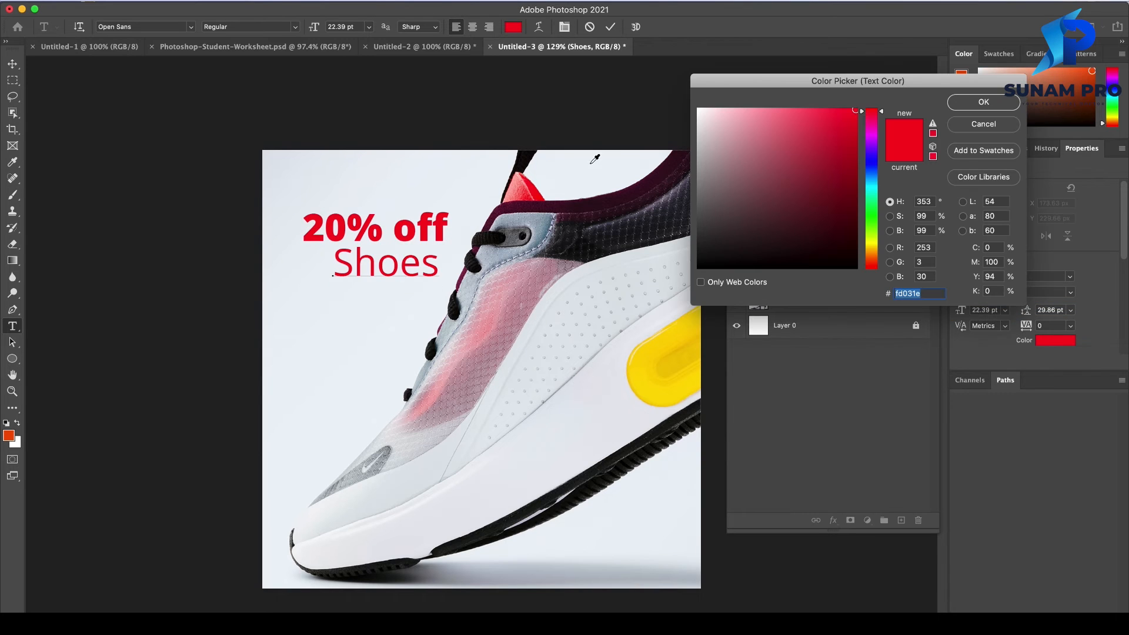
left_click(588, 250)
left_click(968, 106)
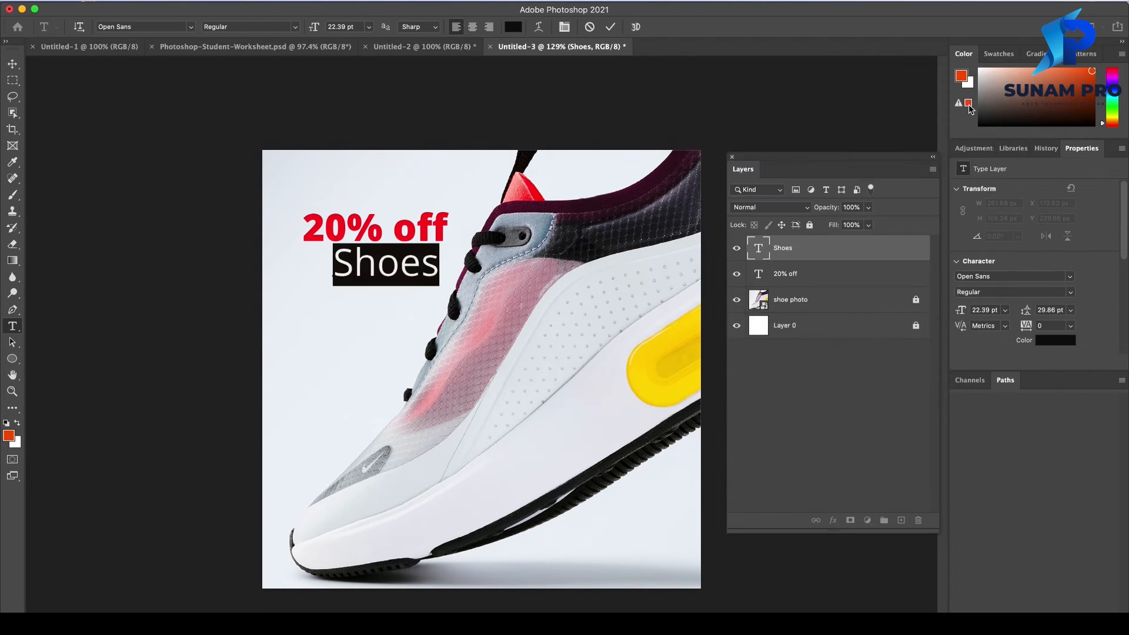
left_click(12, 63)
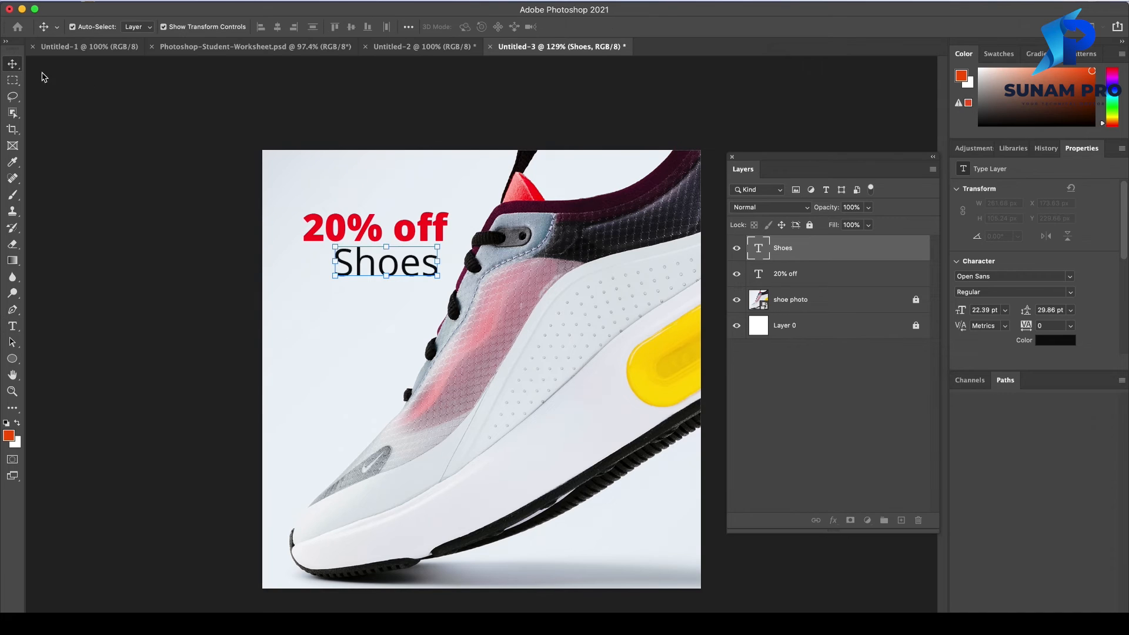
- Shift the "Shoes" text slightly to the right beneath "20% off" and deselect it
left_click(323, 339)
left_click_drag(373, 267, 391, 263)
left_click(393, 180)
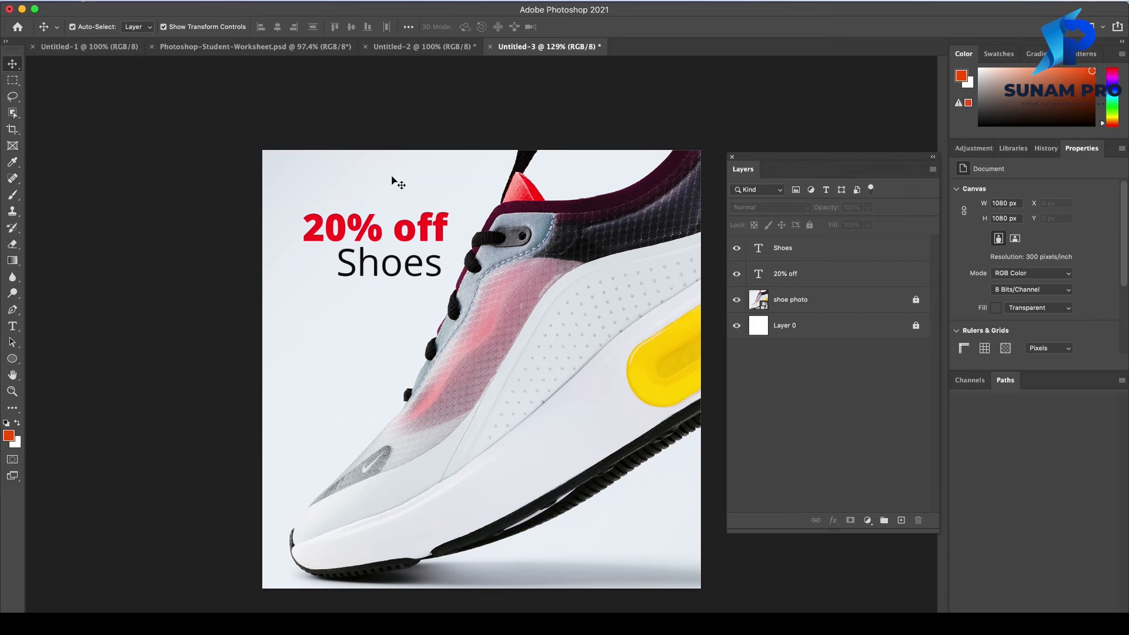
left_click_drag(340, 157, 398, 293)
left_click(344, 159)
mouse_move(285, 158)
left_mouse_down()
mouse_move(321, 202)
mouse_move(302, 170)
left_mouse_up()
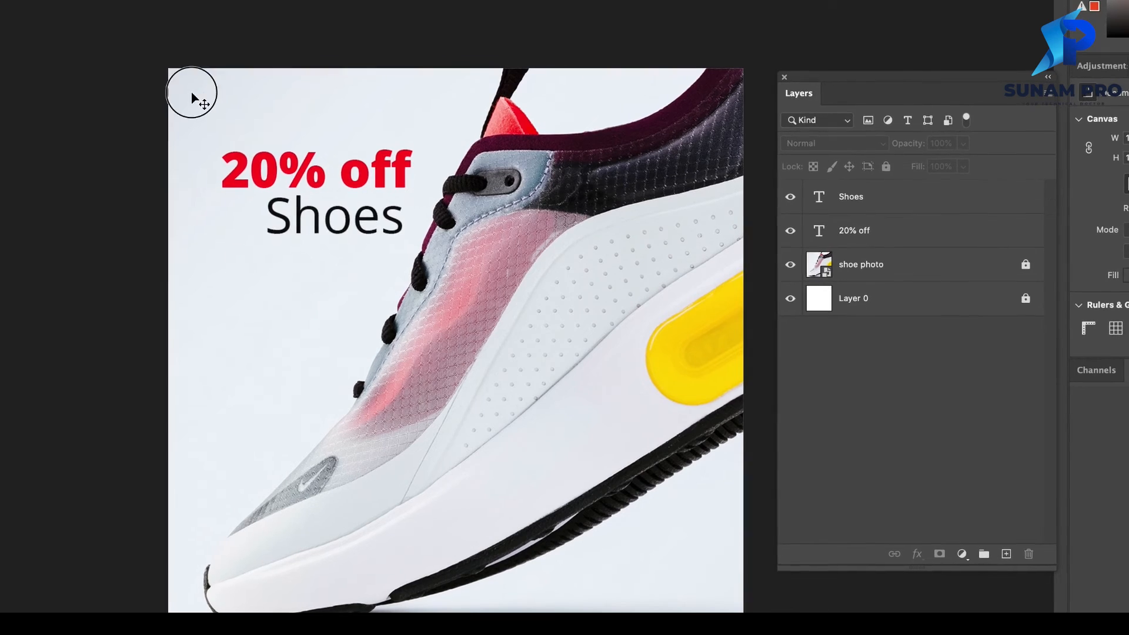
- Reposition the "20% off" and "Shoes" text and shift "Shoes" so its right edge lines up with "20% off"
left_click_drag(190, 92, 362, 241)
left_click_drag(363, 174, 348, 211)
left_click_drag(279, 153, 358, 182)
left_click(152, 155)
left_click_drag(339, 241, 346, 238)
left_click(319, 179)
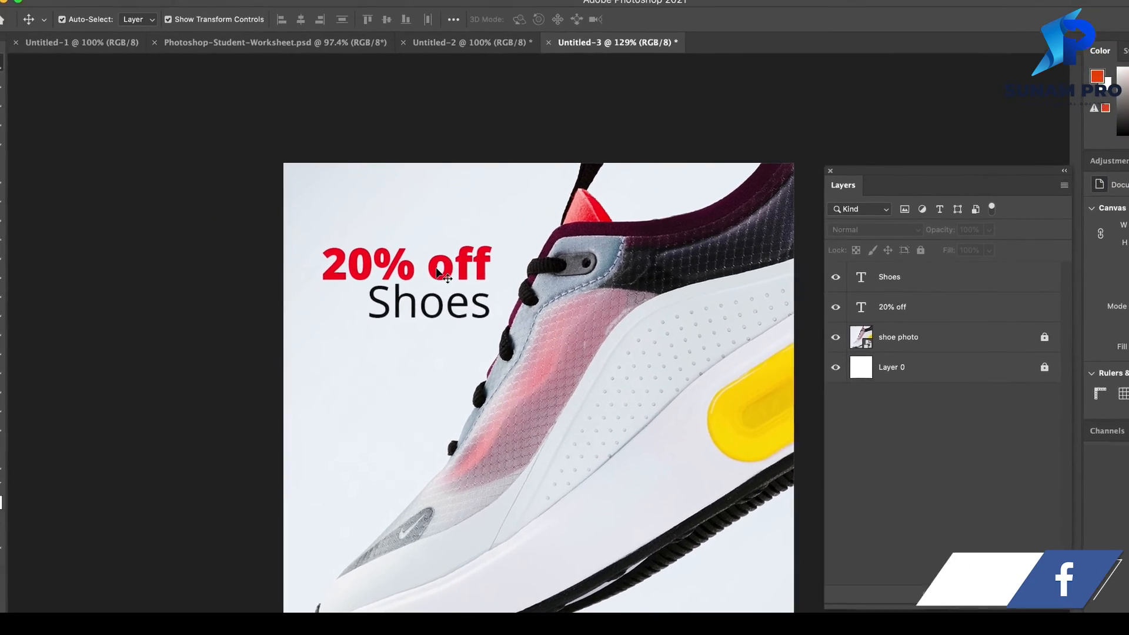
- Draw an orange circle 594 × 594 px over the text on a new layer and place it beneath both text layers
right_click(17, 422)
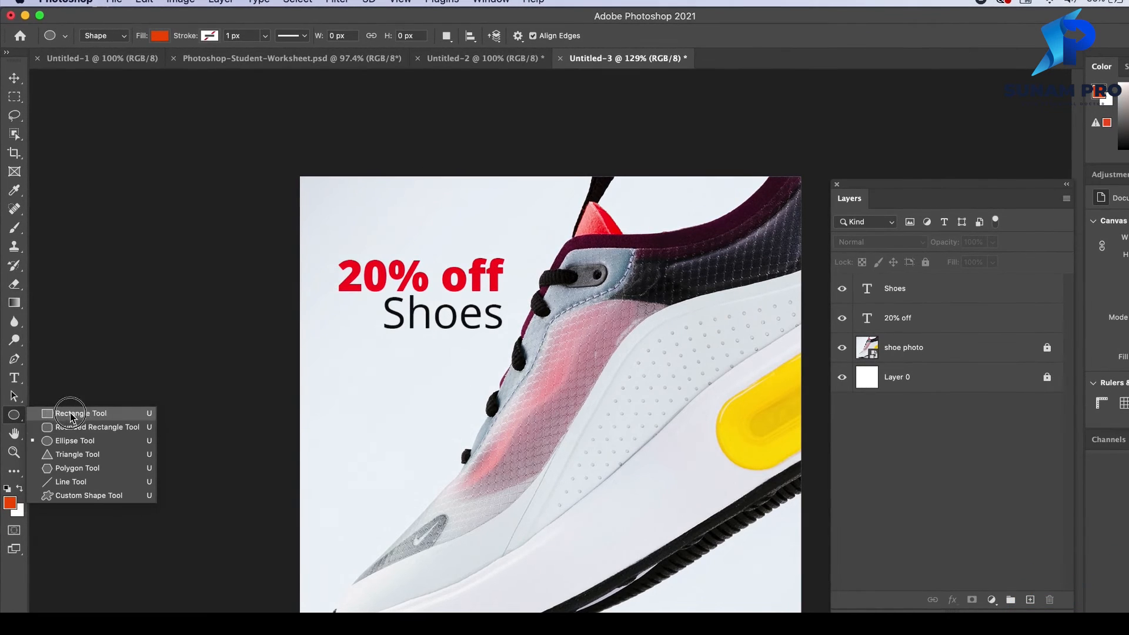
left_click(77, 447)
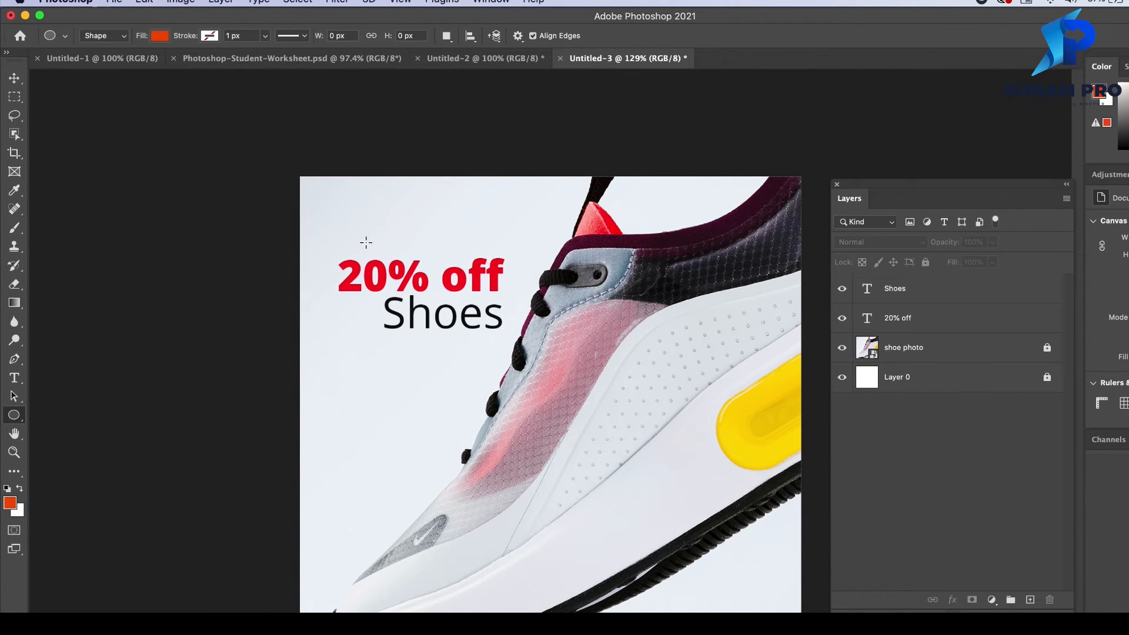
right_click(14, 415)
left_click(77, 447)
left_click_drag(267, 176, 543, 445)
key("super+z")
left_click(1030, 599)
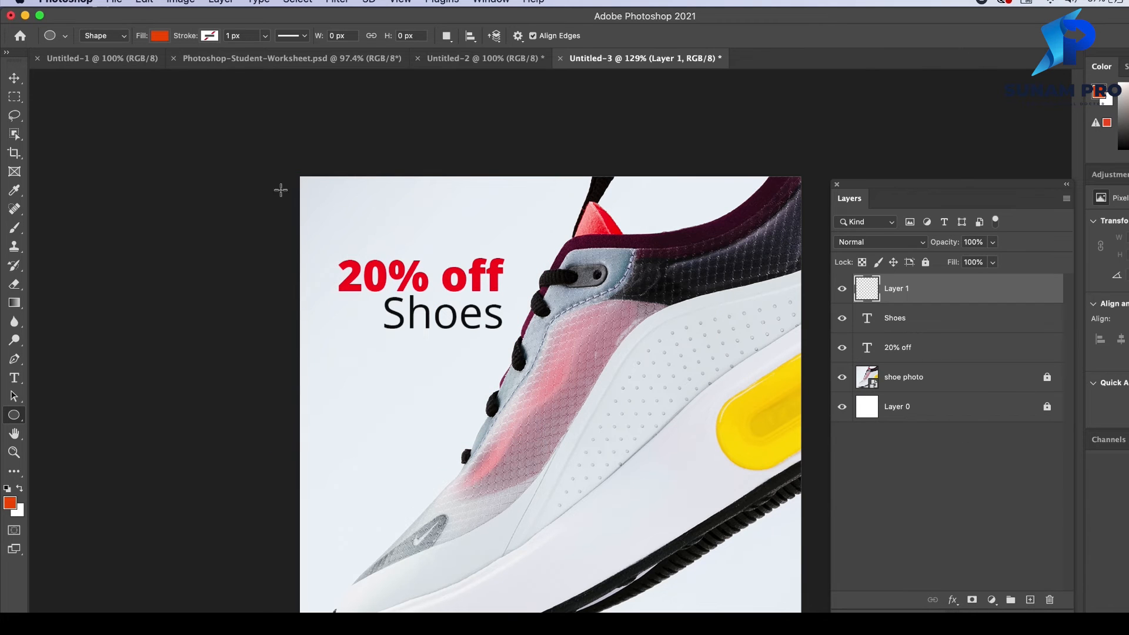
left_click_drag(269, 183, 557, 460)
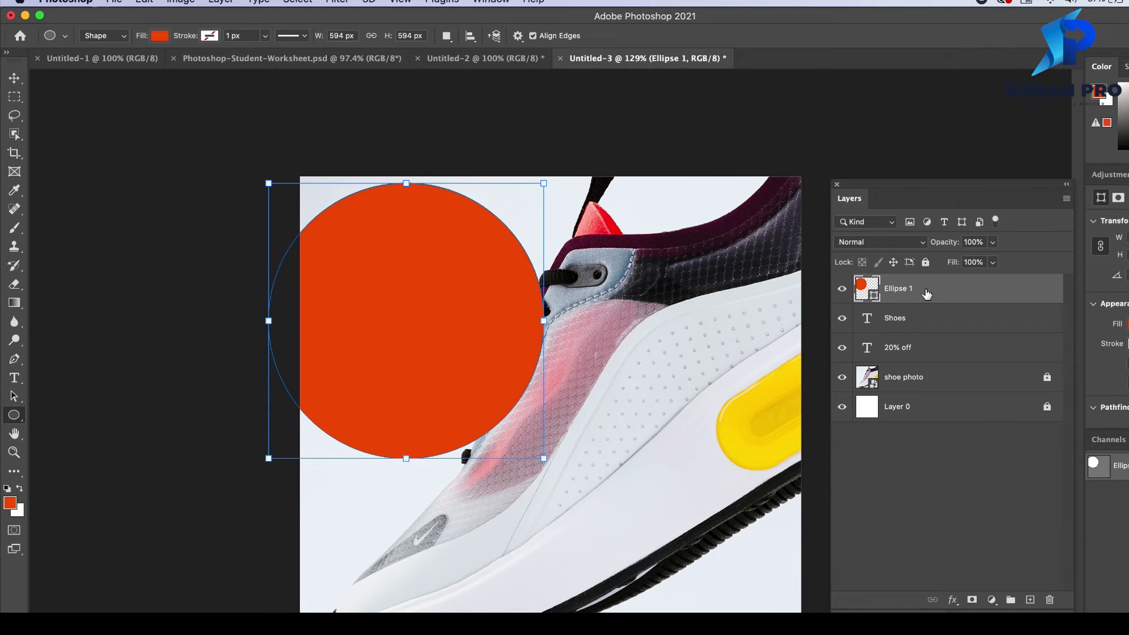
left_click_drag(918, 293, 922, 361)
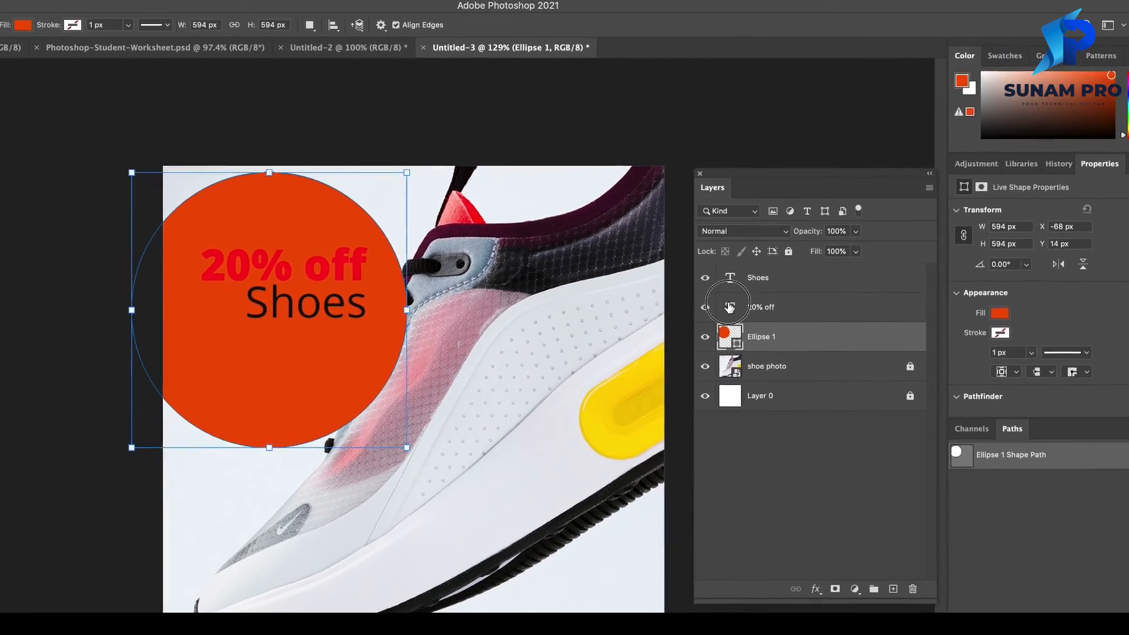
- Recolour the "20% off" and "Shoes" text white
double_click(826, 315)
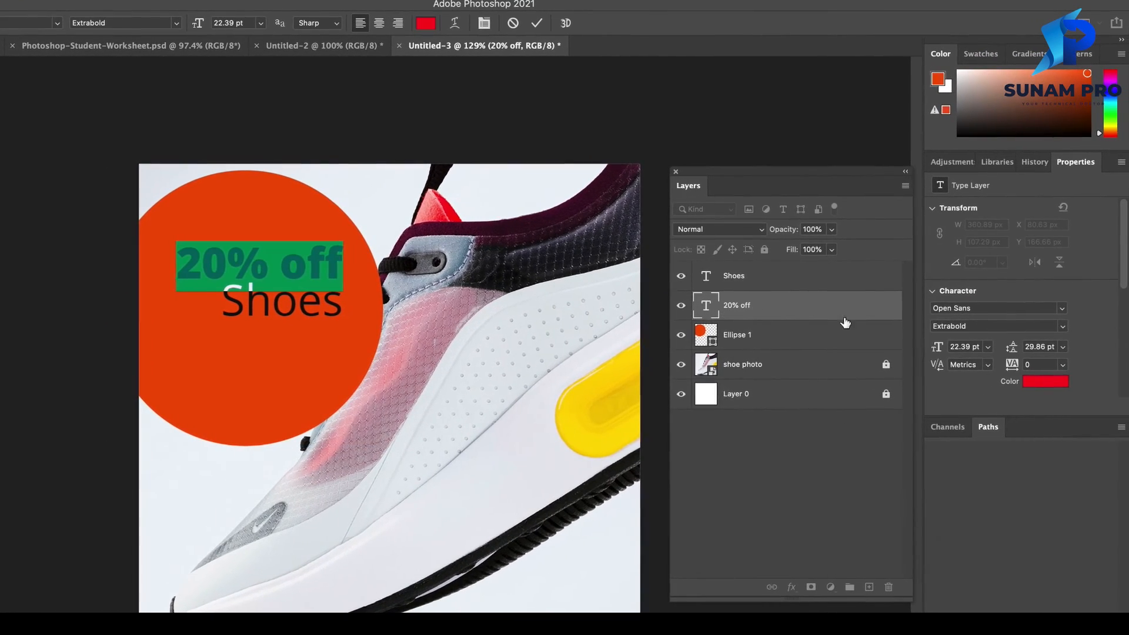
left_click(1036, 383)
left_click_drag(665, 132, 639, 110)
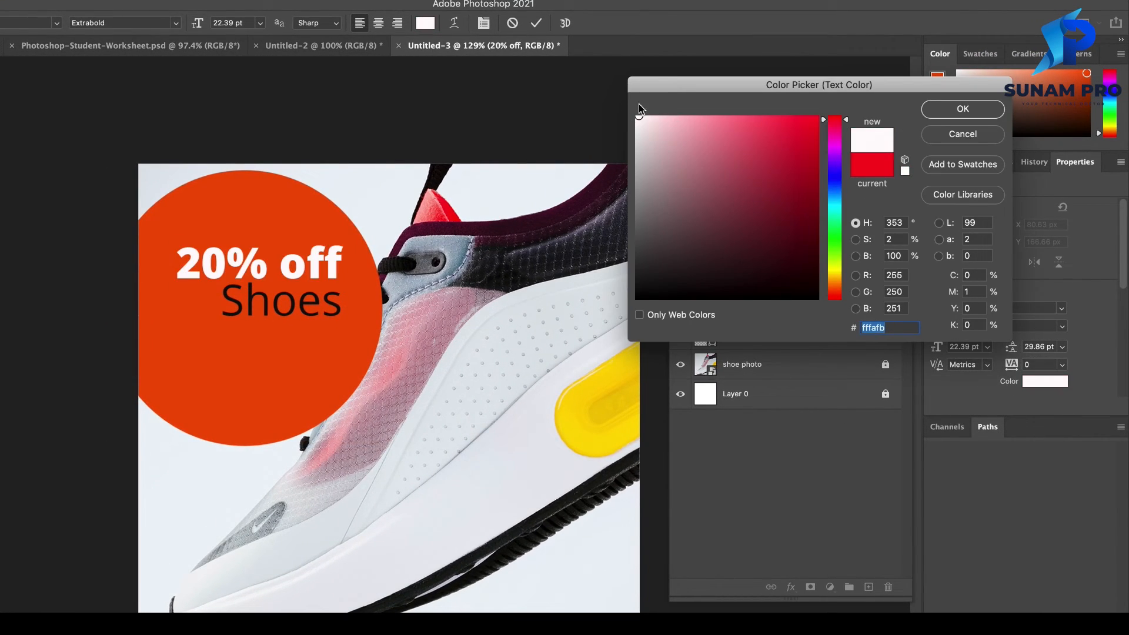
left_click(963, 109)
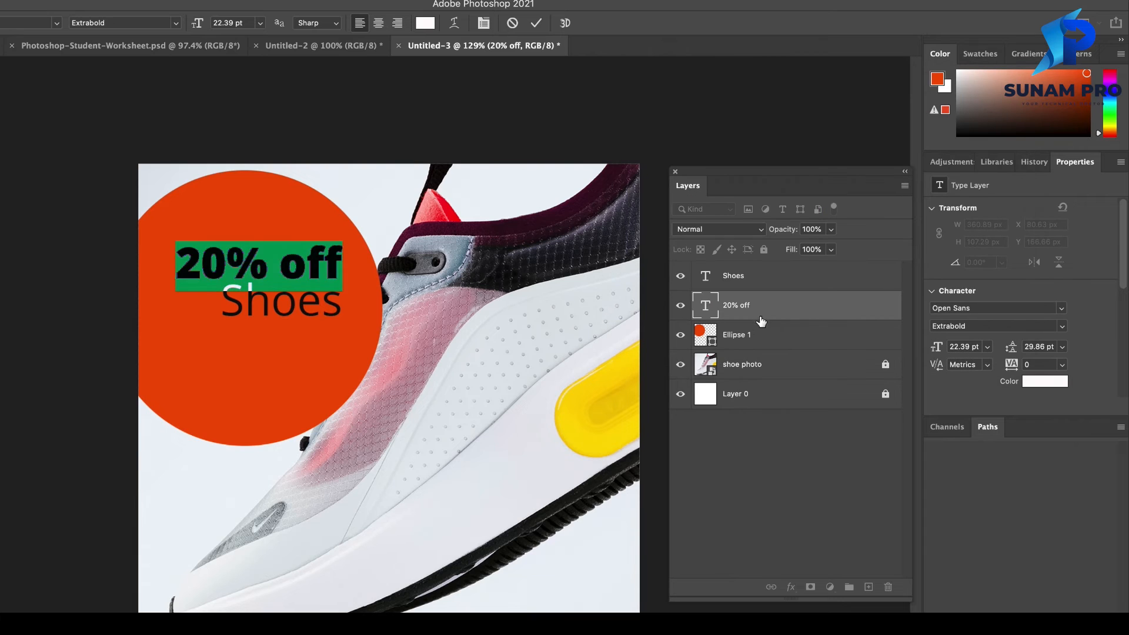
left_click(757, 279)
double_click(708, 276)
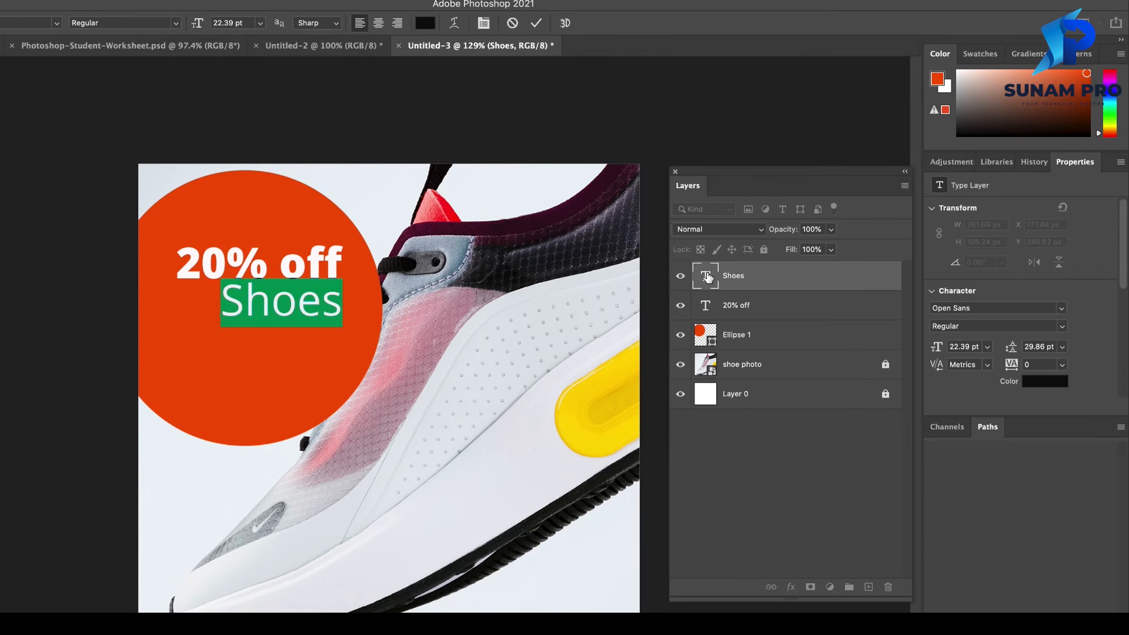
left_click(1052, 387)
left_click_drag(745, 232, 614, 103)
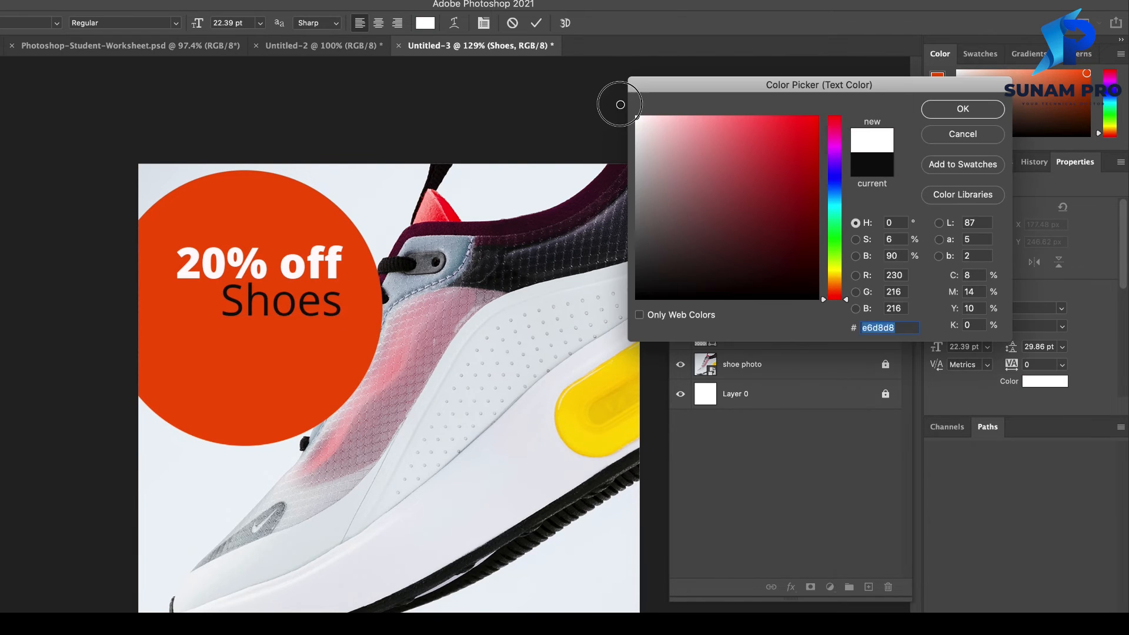
left_click(950, 112)
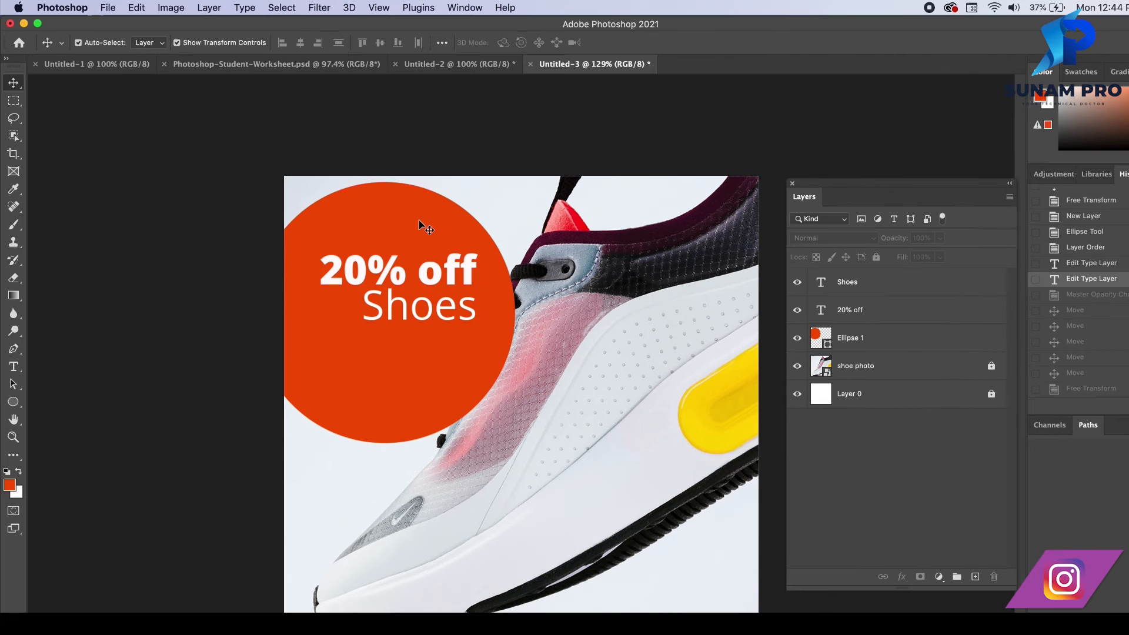
- Shrink the orange circle so it fits closely around the text and position it behind the two lines
left_click(421, 223)
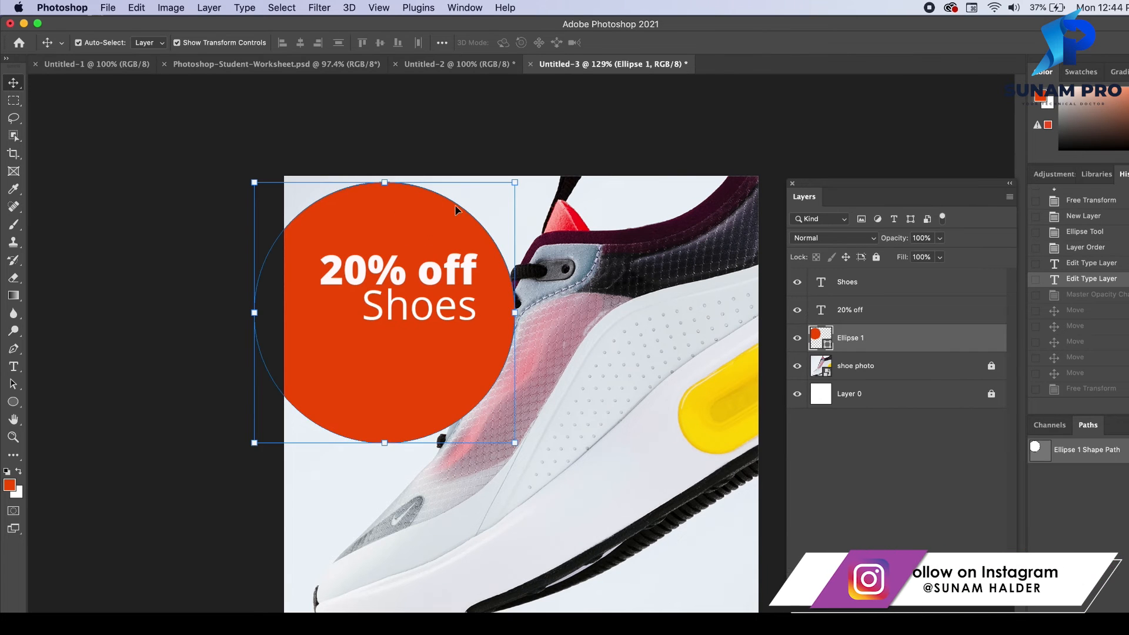
left_click_drag(516, 182, 442, 254)
left_click_drag(393, 340, 403, 318)
key("Return")
- Centre "Shoes" beneath "20% off", move both lines slightly up inside the circle and deselect them
left_click(442, 273, "shift")
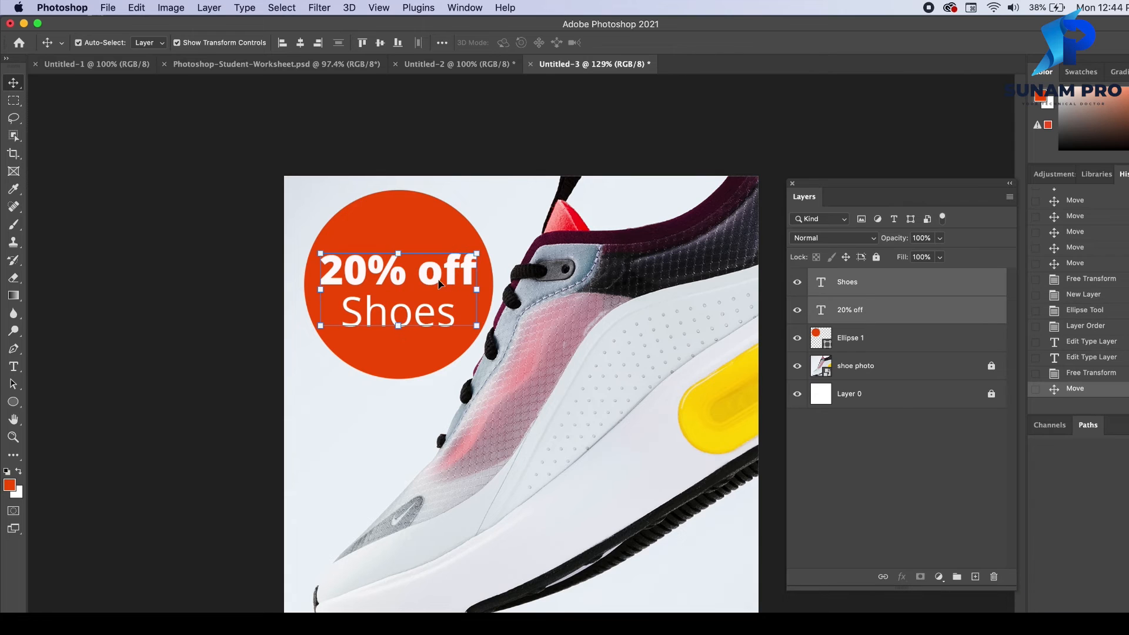
left_click_drag(438, 280, 440, 276)
left_click(461, 151)
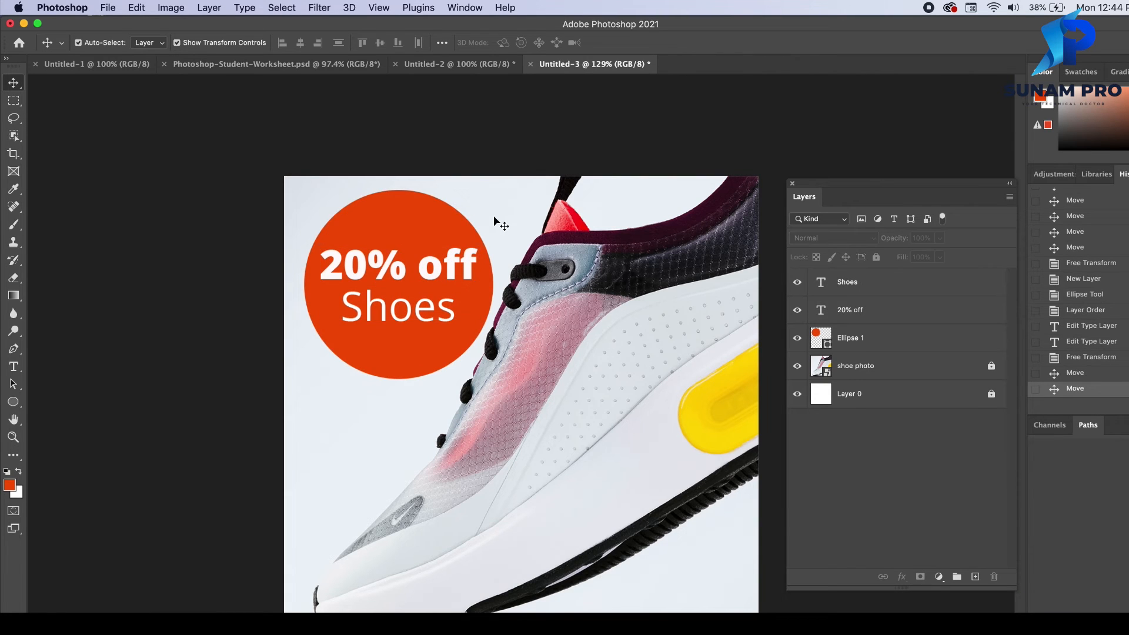
- Recolour the circle yellow (#fccd00) by sampling the yellow part of the shoe's sole
left_click(430, 217)
double_click(820, 336)
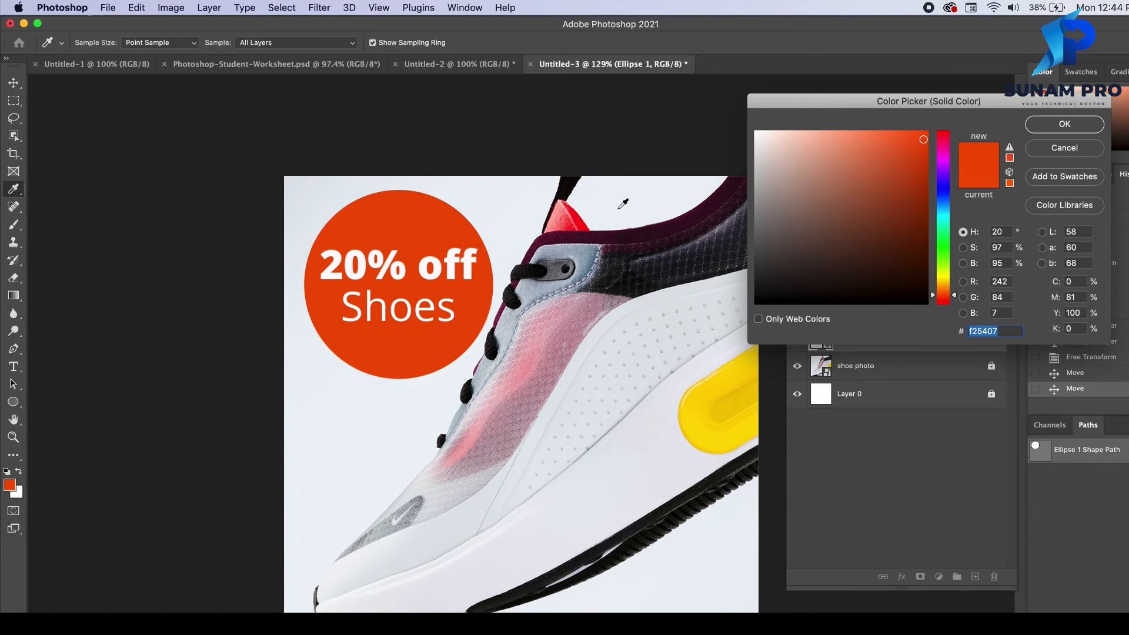
left_click(719, 381)
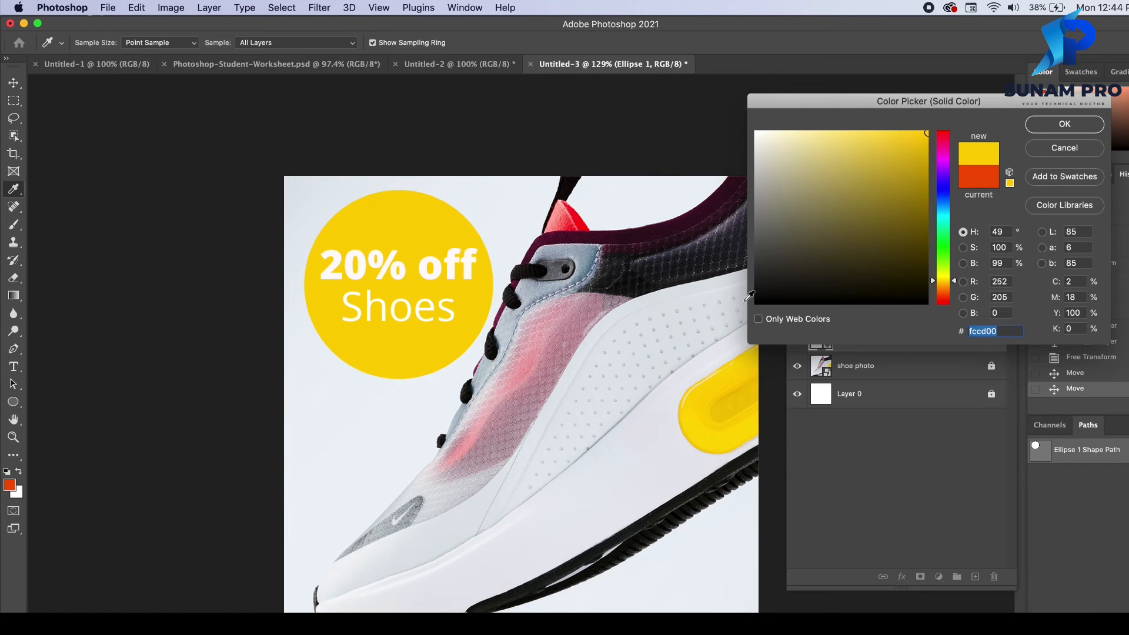
left_click(1056, 125)
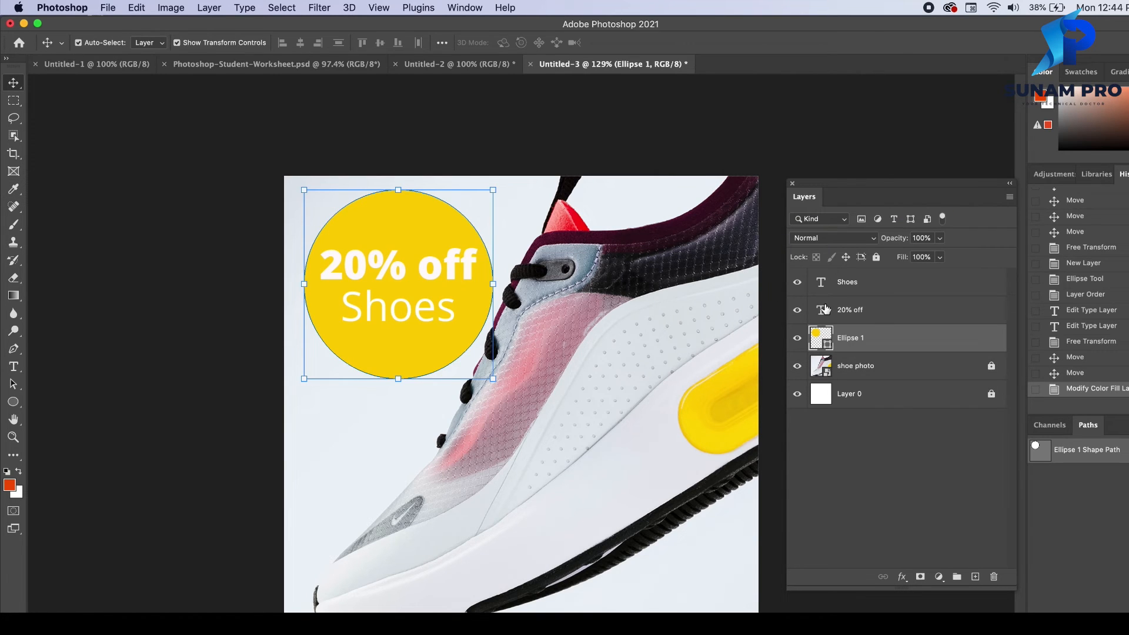
- Recolour the "Shoes" text dark maroon by sampling the shoe's collar
double_click(822, 283)
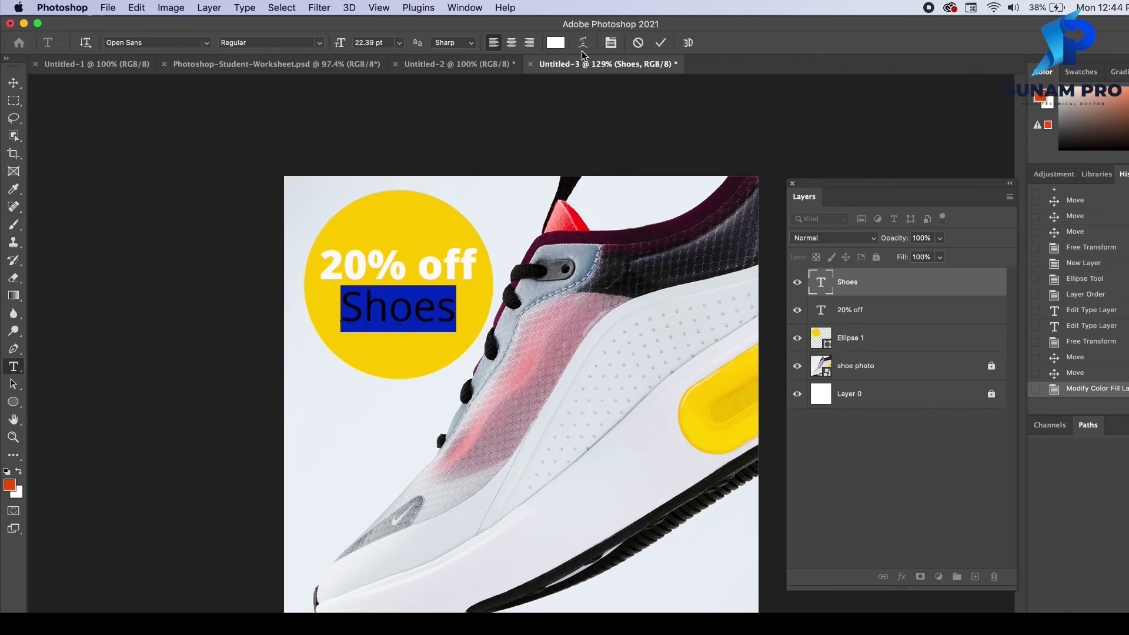
left_click(555, 42)
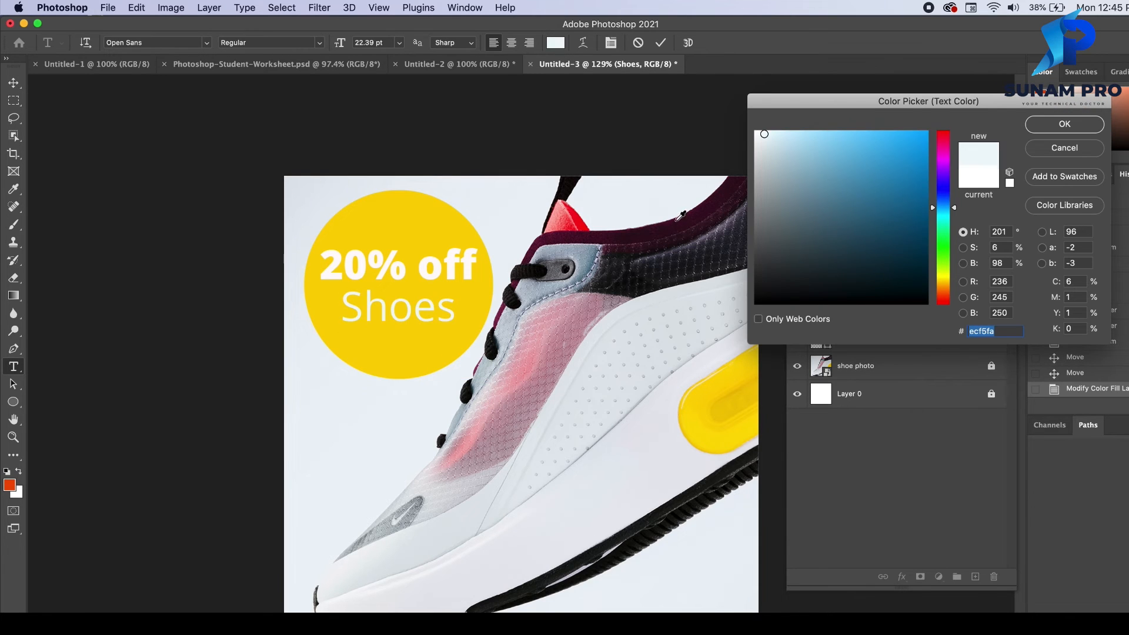
left_click(676, 221)
left_click(1065, 124)
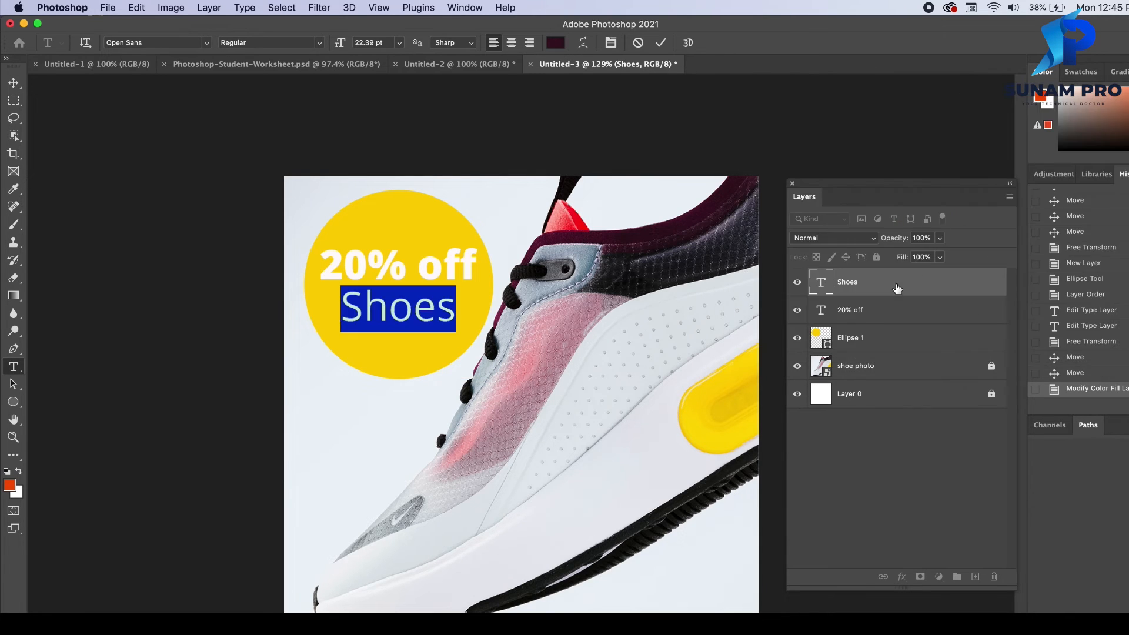
- Recolour the "20% off" text dark maroon (#381425) by sampling the "Shoes" text and commit the change
double_click(822, 310)
left_click(557, 43)
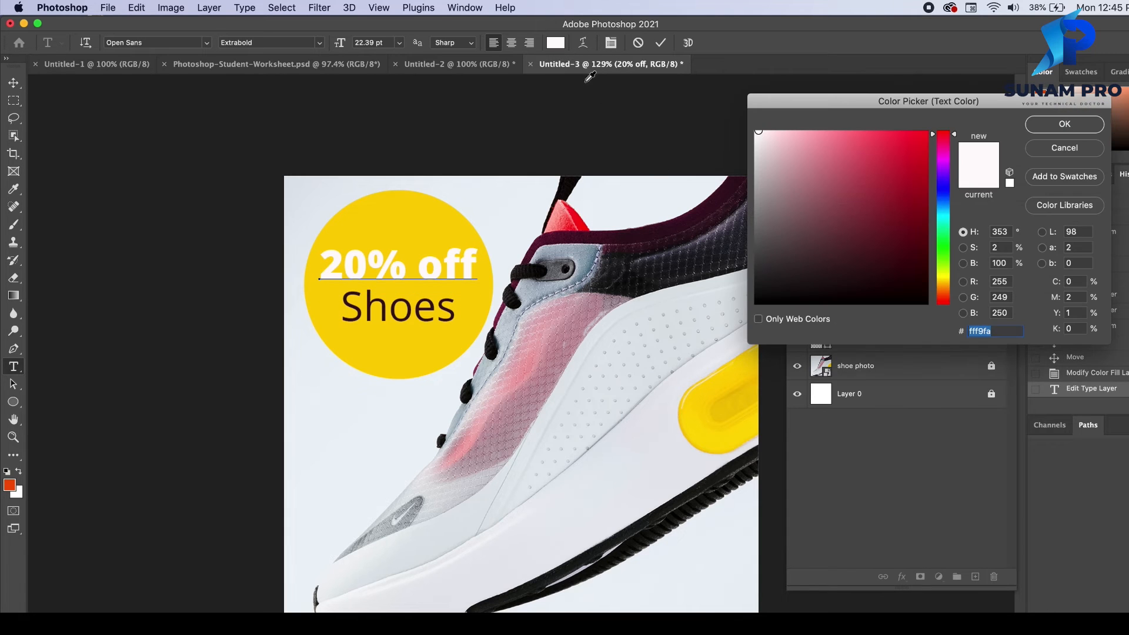
left_click(428, 298)
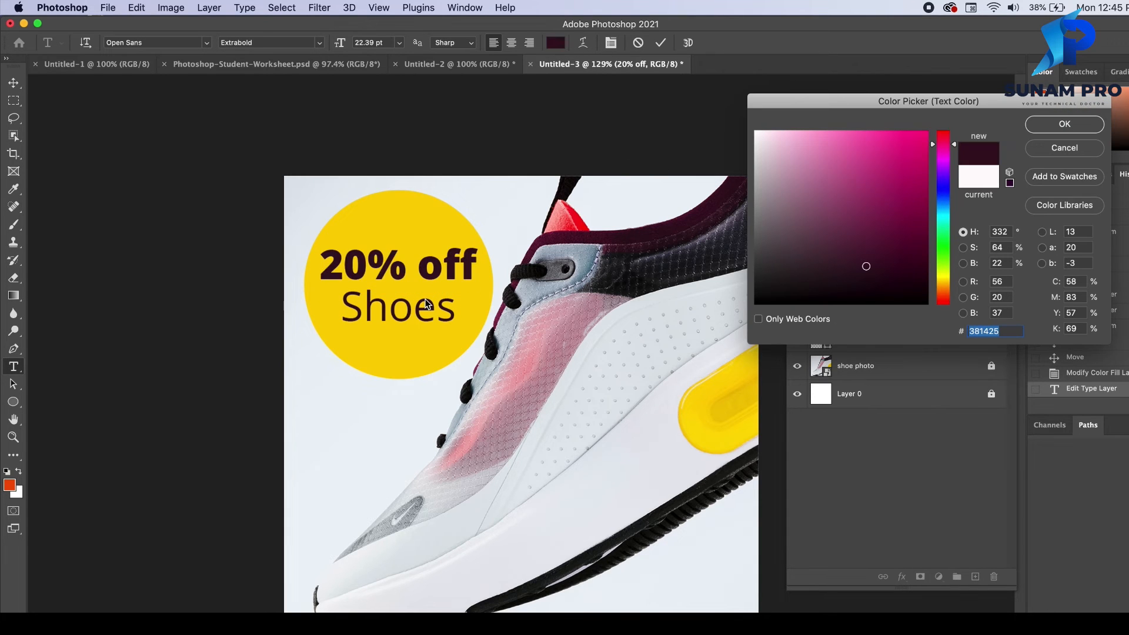
left_click(1062, 122)
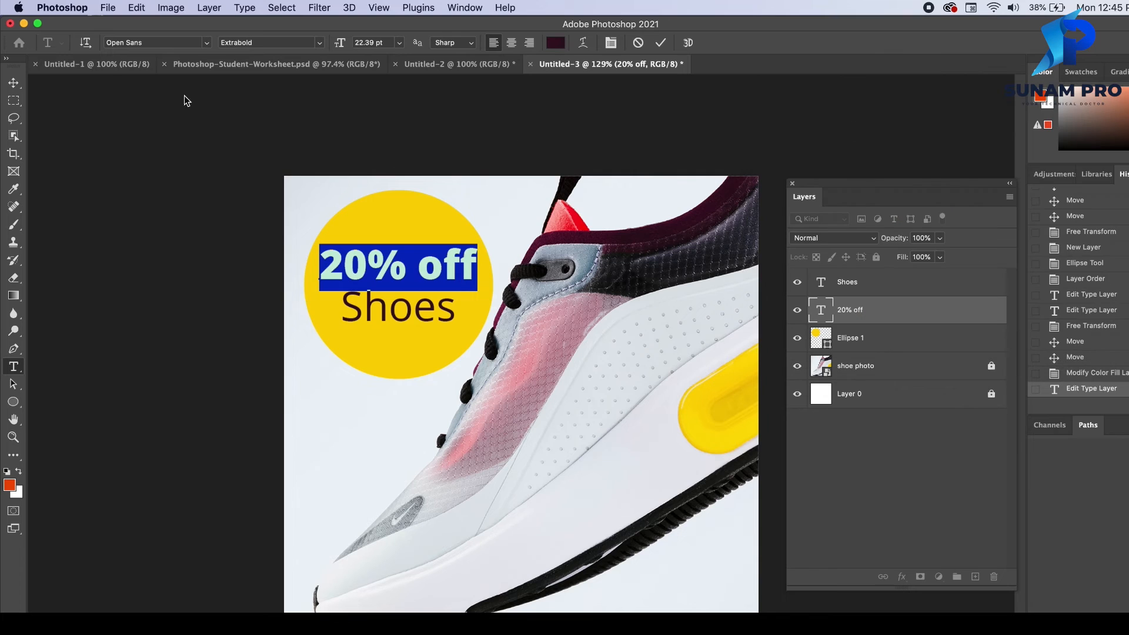
left_click(13, 83)
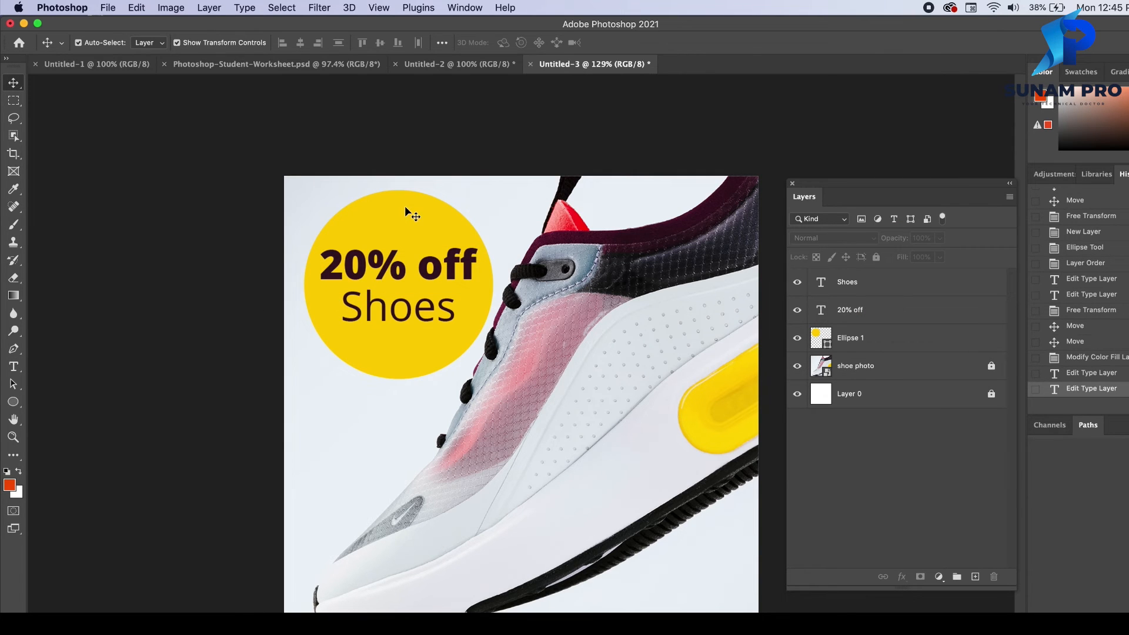
left_click(414, 279)
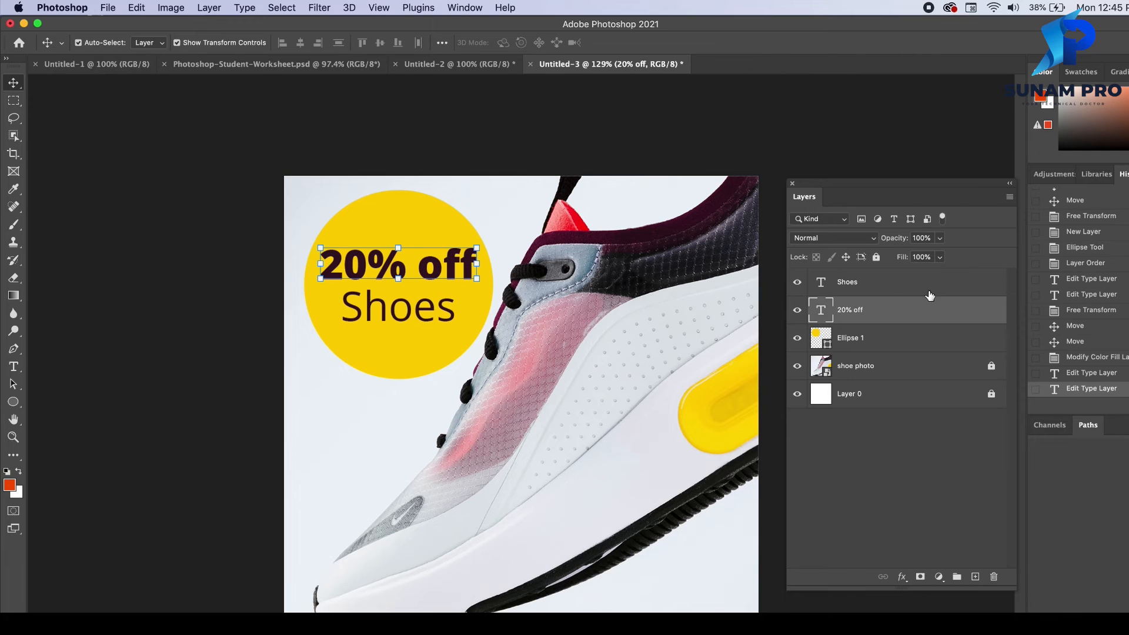
left_click(880, 283)
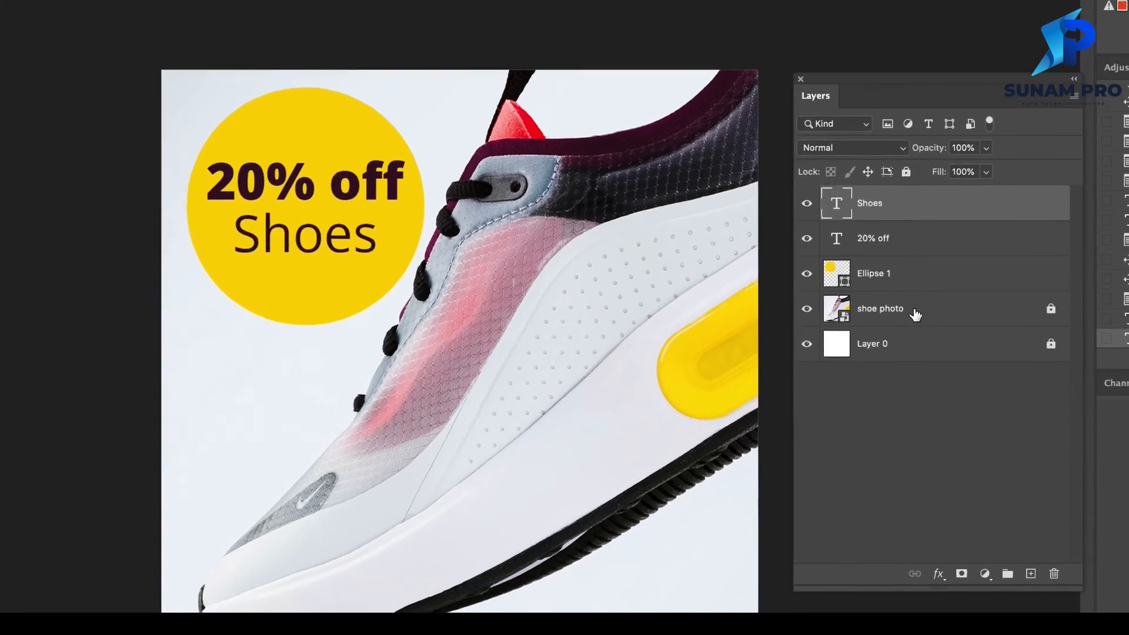
left_click(912, 356)
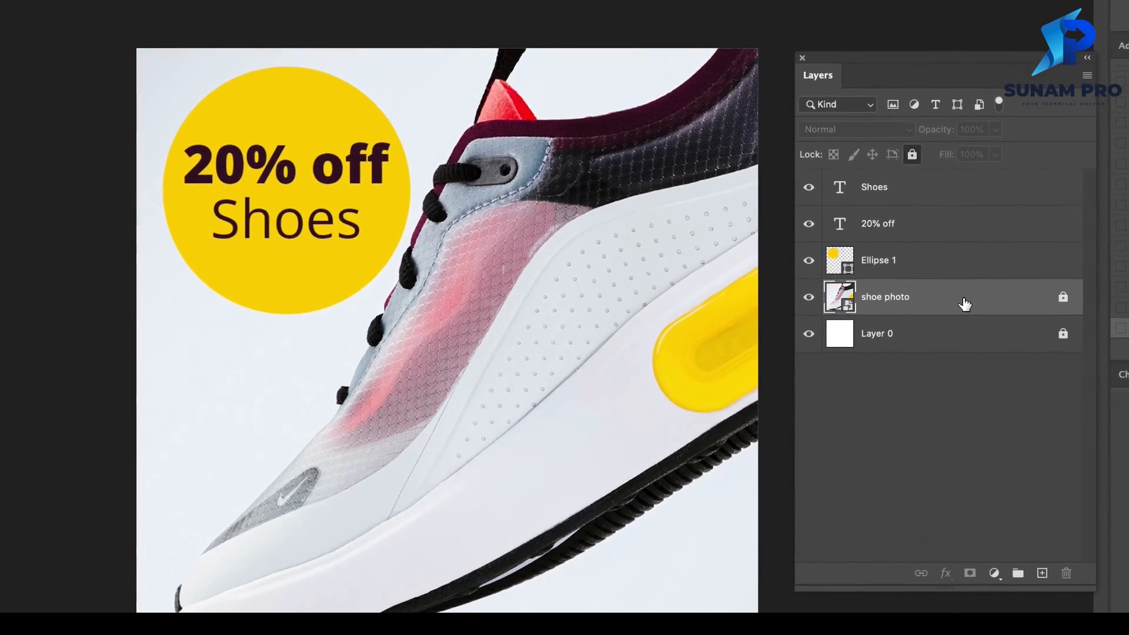
- Move the yellow circle slightly upward behind the "20% off" and "Shoes" text
left_click(908, 262)
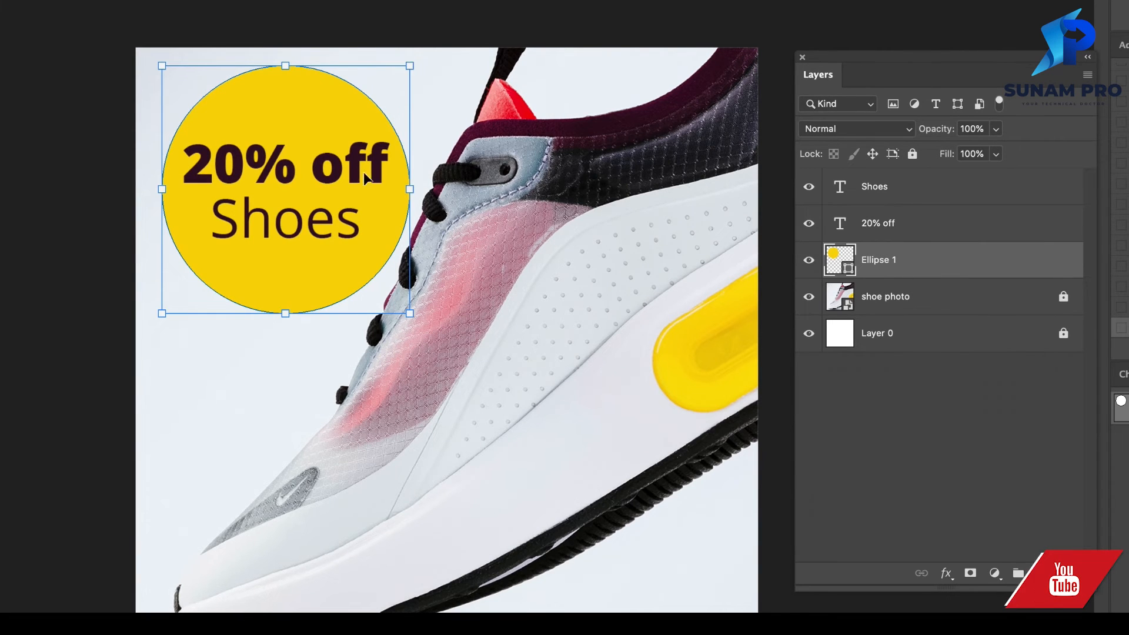
left_click(294, 96)
left_click_drag(293, 96, 269, 88)
double_click(354, 161)
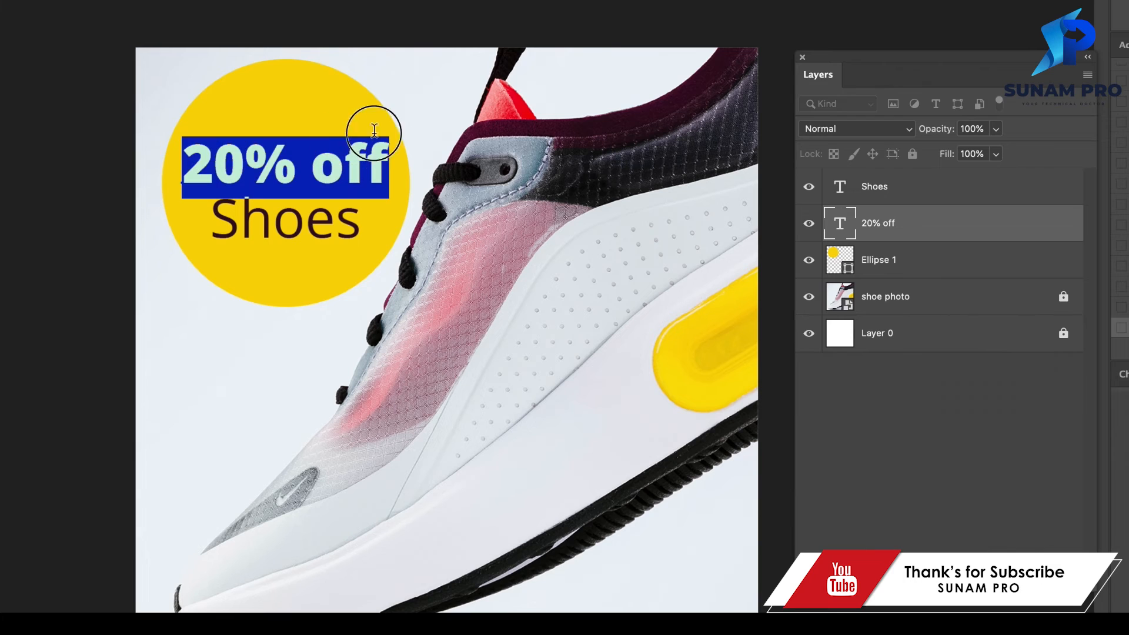
key("Escape")
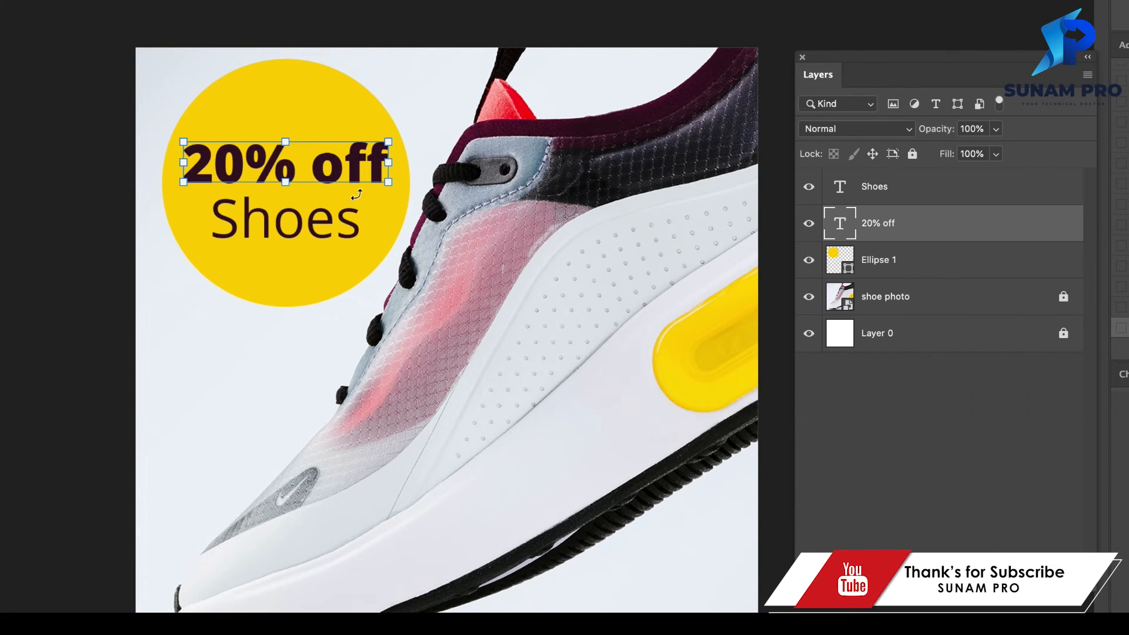
mouse_move(352, 166)
left_mouse_down()
mouse_move(352, 176)
mouse_move(352, 165)
left_mouse_up()
left_click(66, 122)
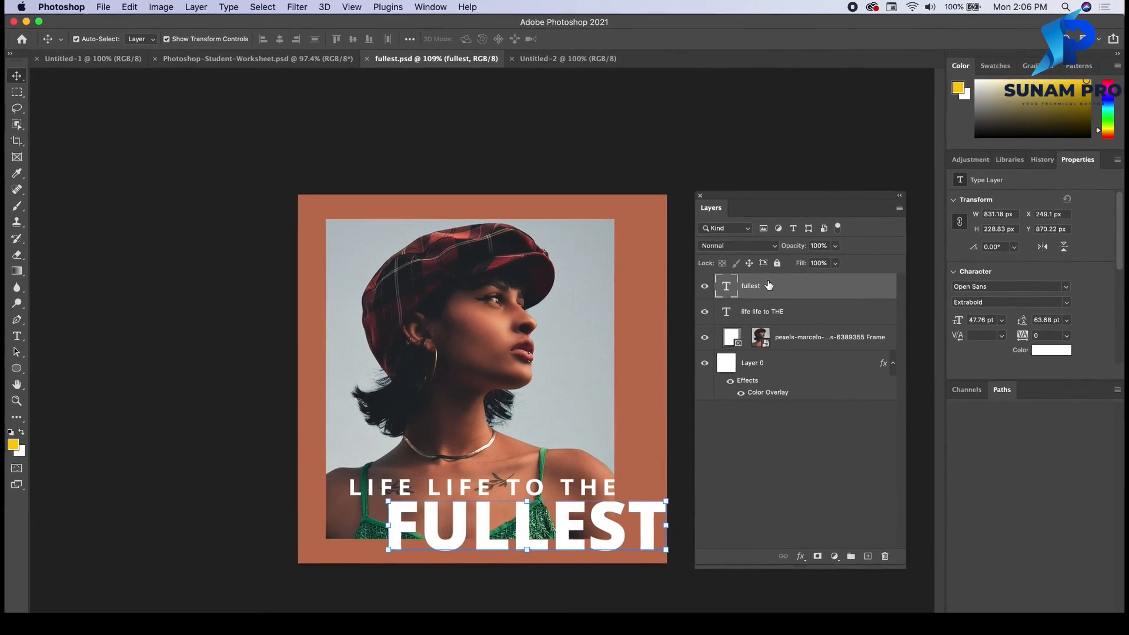
- Create a new 1080 × 1080 px document at 300 pixels/inch in RGB Color with a white background
left_click(100, 7)
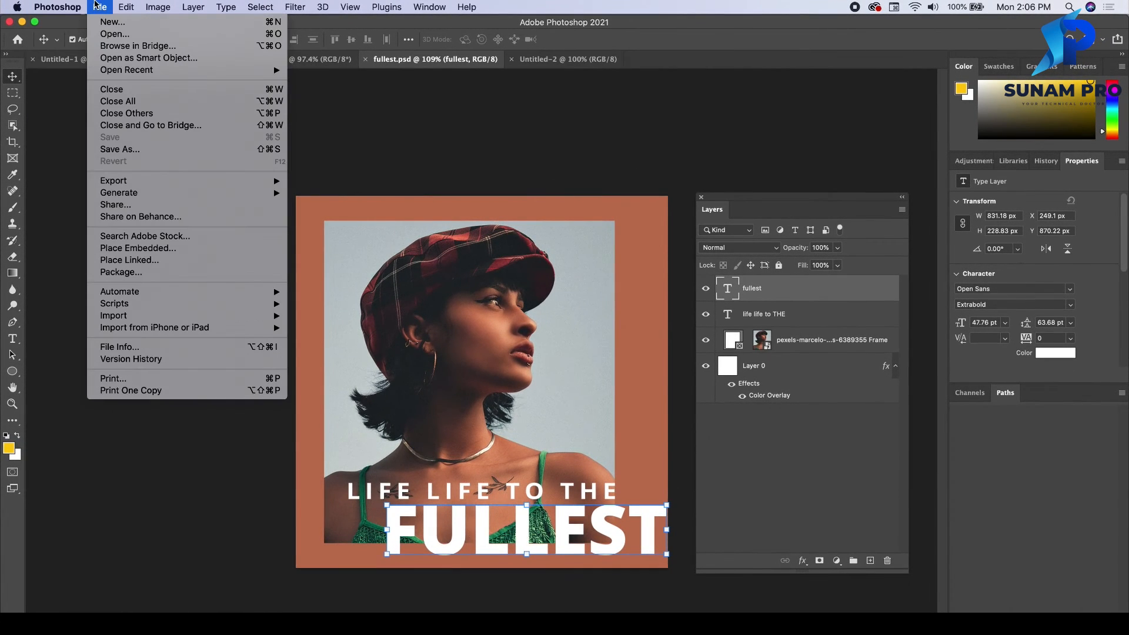
left_click(111, 23)
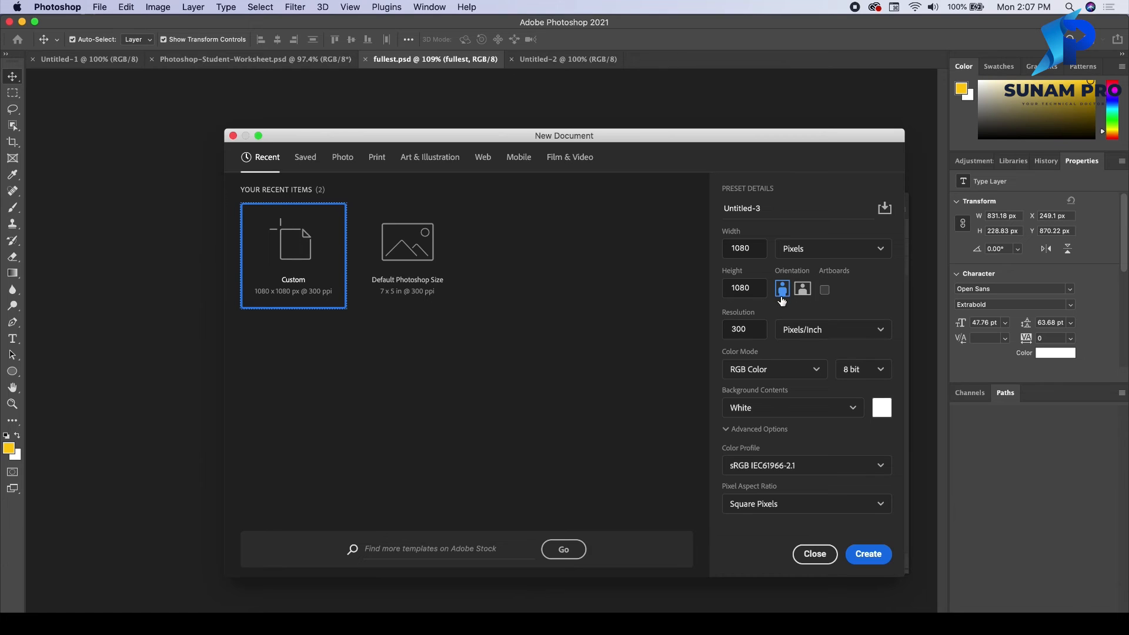
left_click(875, 556)
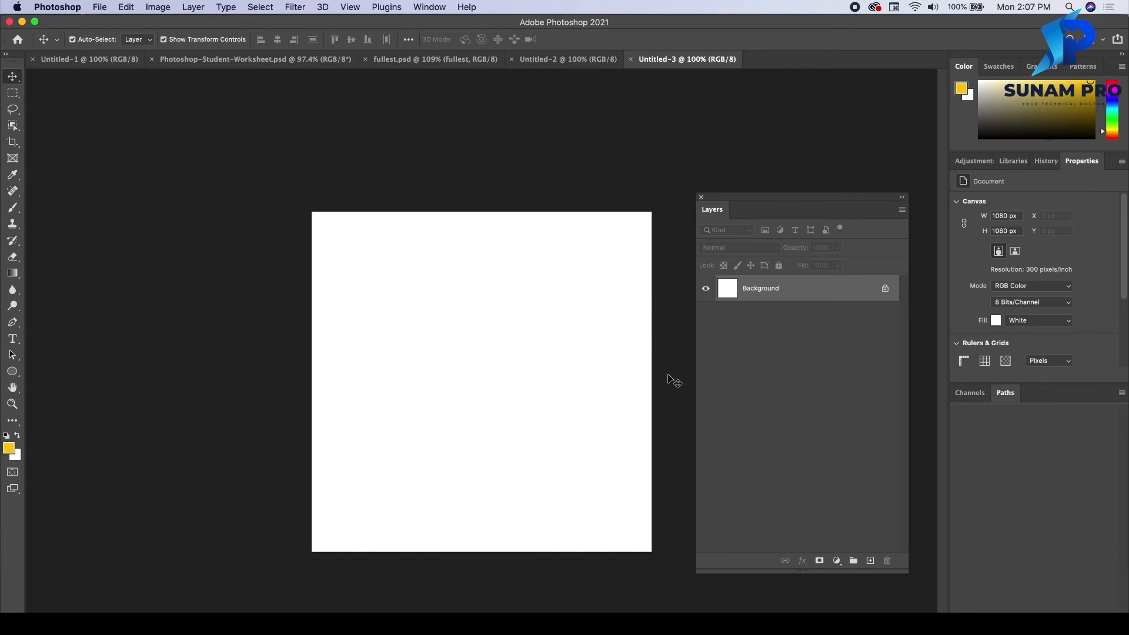
- Examine the framed portrait and the layer structure of the fullest.psd design, and return to the blank Untitled-3 document
left_click(433, 59)
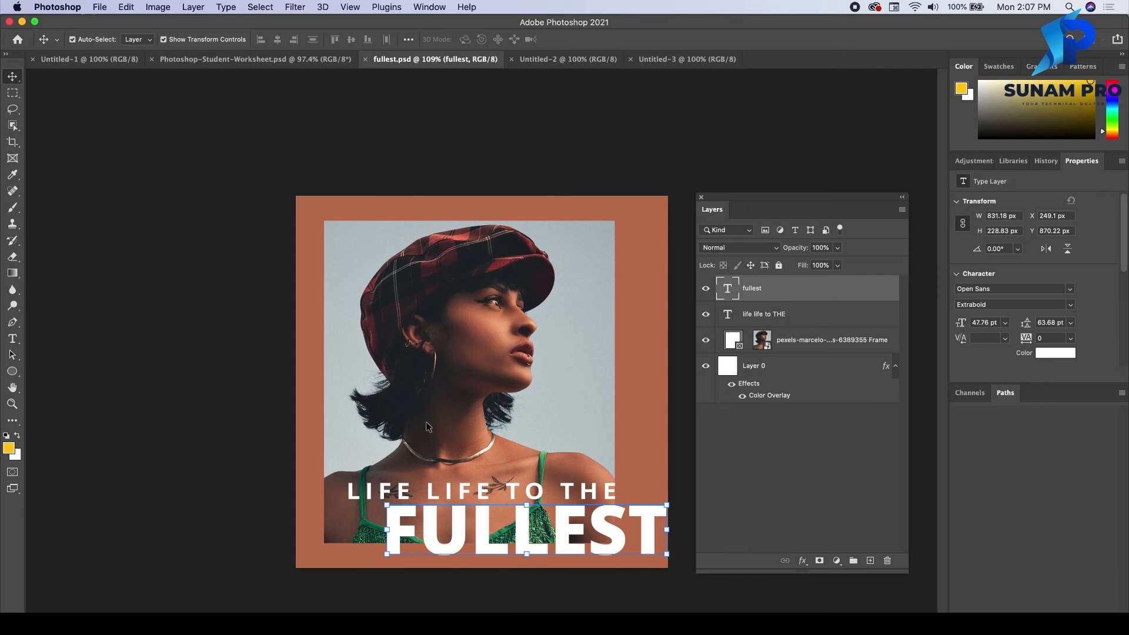
left_click(505, 327)
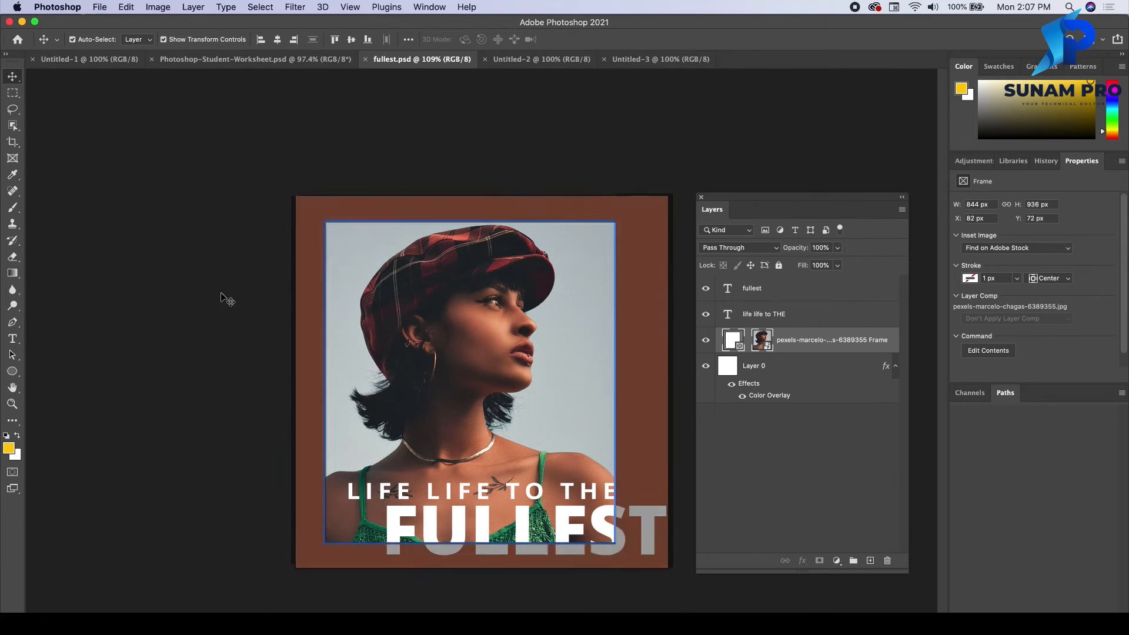
left_click(222, 297)
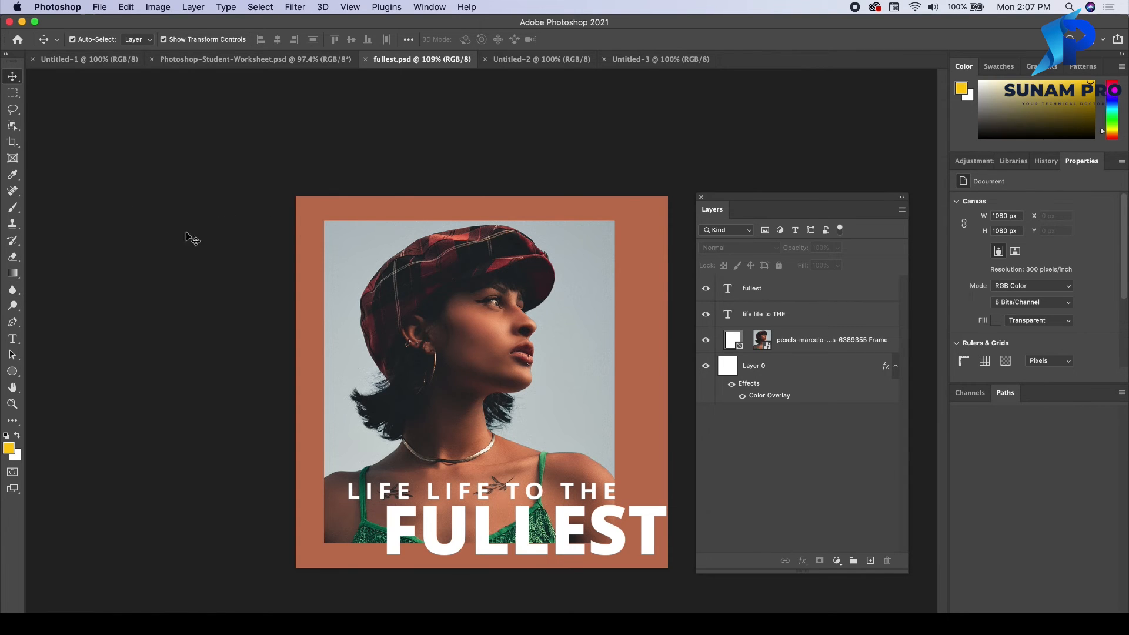
left_click(650, 63)
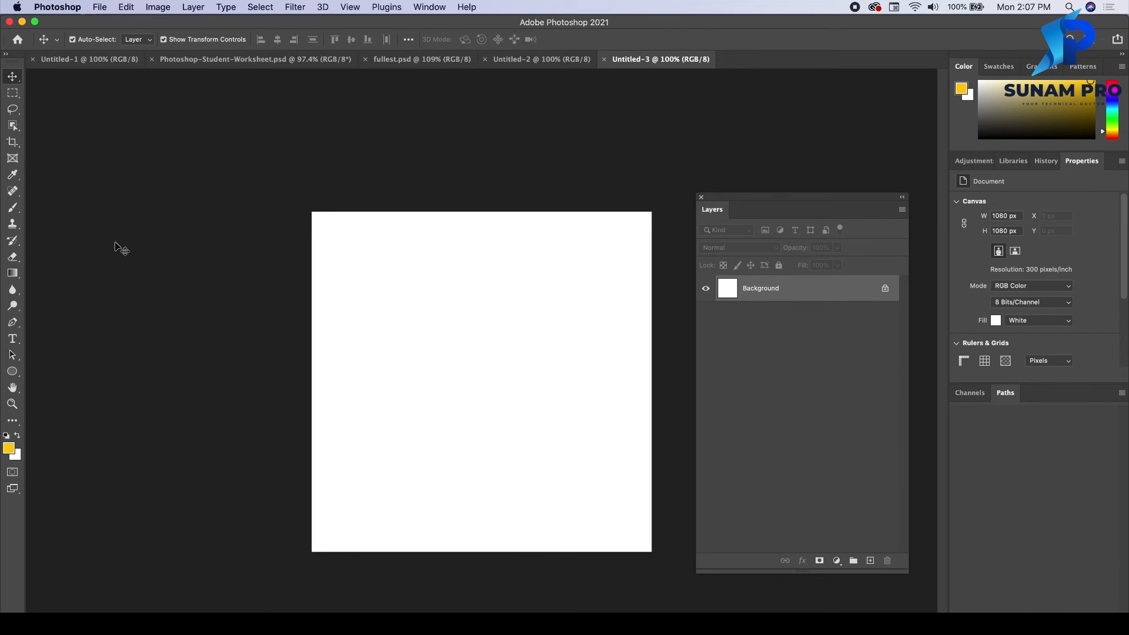
- Draw a rectangular image frame about 823 × 841 px on the canvas and move it to about X 87 px, Y 103 px
left_click(13, 159)
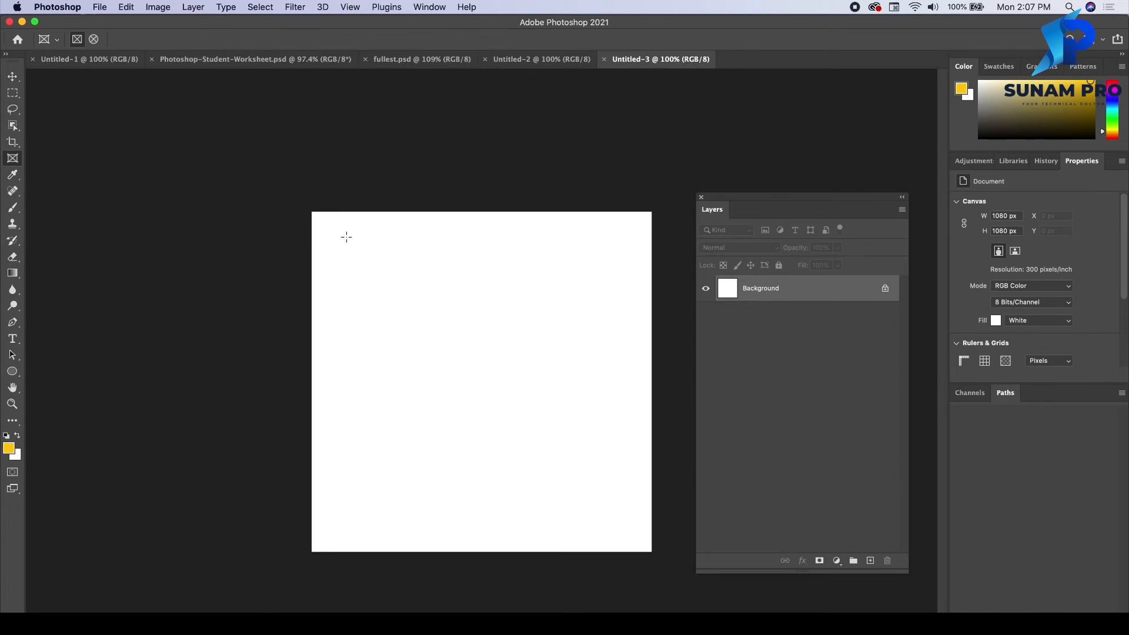
left_click_drag(334, 234, 593, 499)
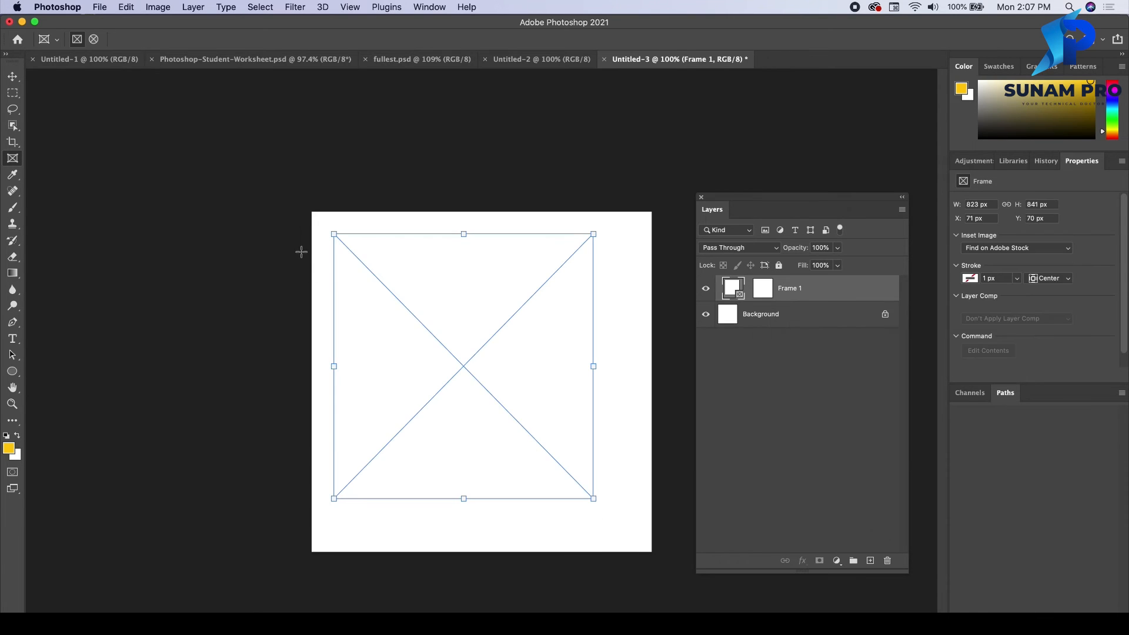
left_click(12, 77)
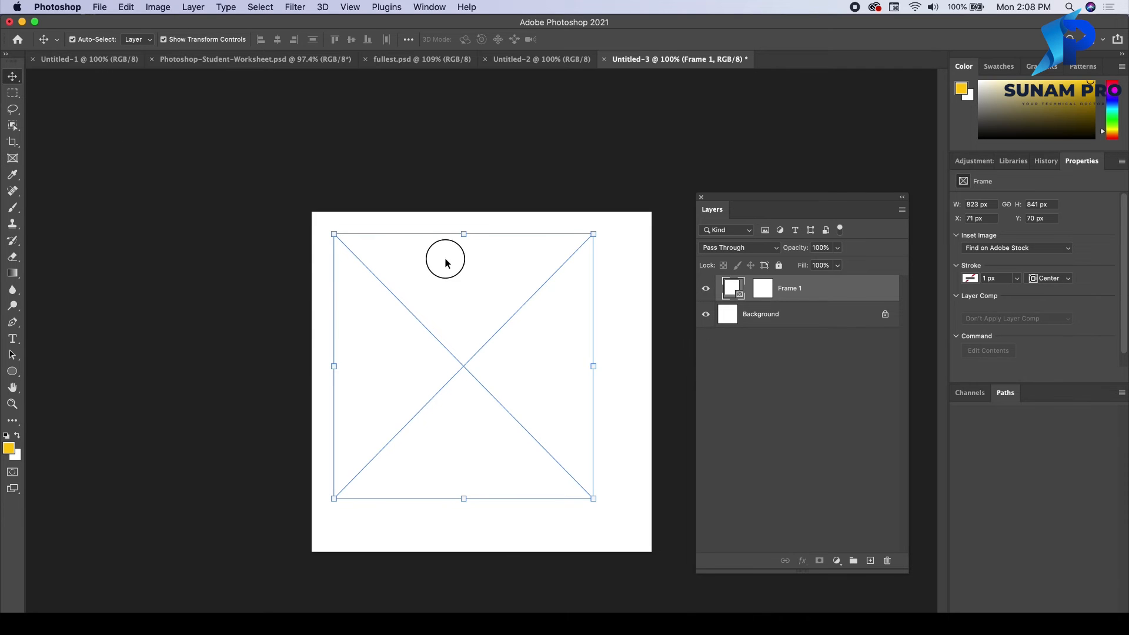
left_click_drag(445, 263, 451, 274)
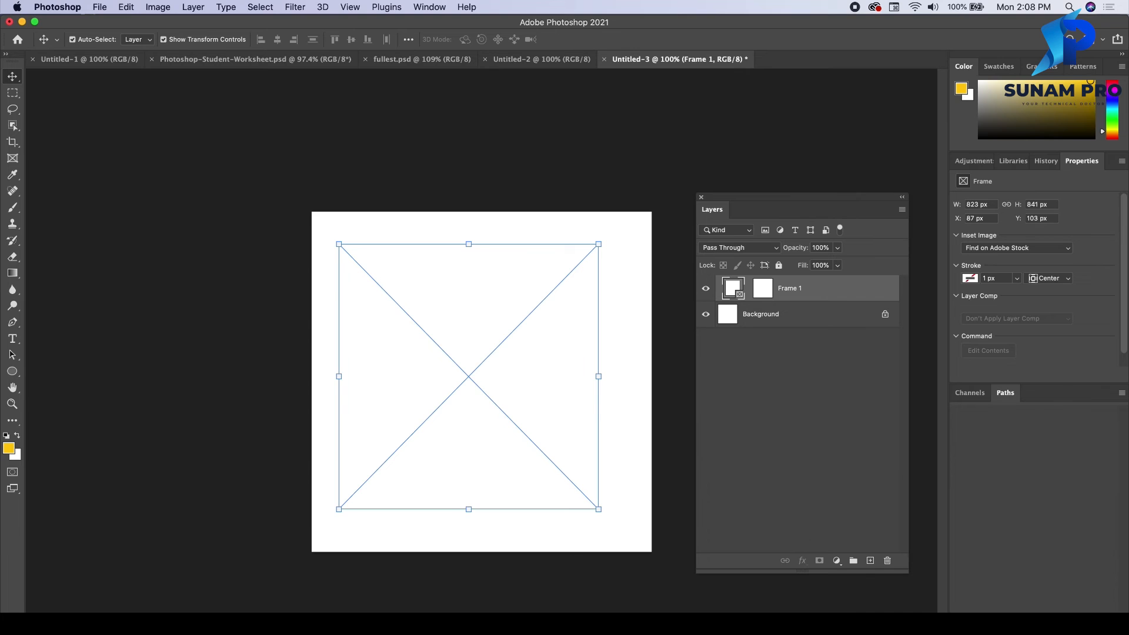
- Place pexels-marcelo-chagas-6389355.jpg from the Downloads folder into the frame
key("super+Tab")
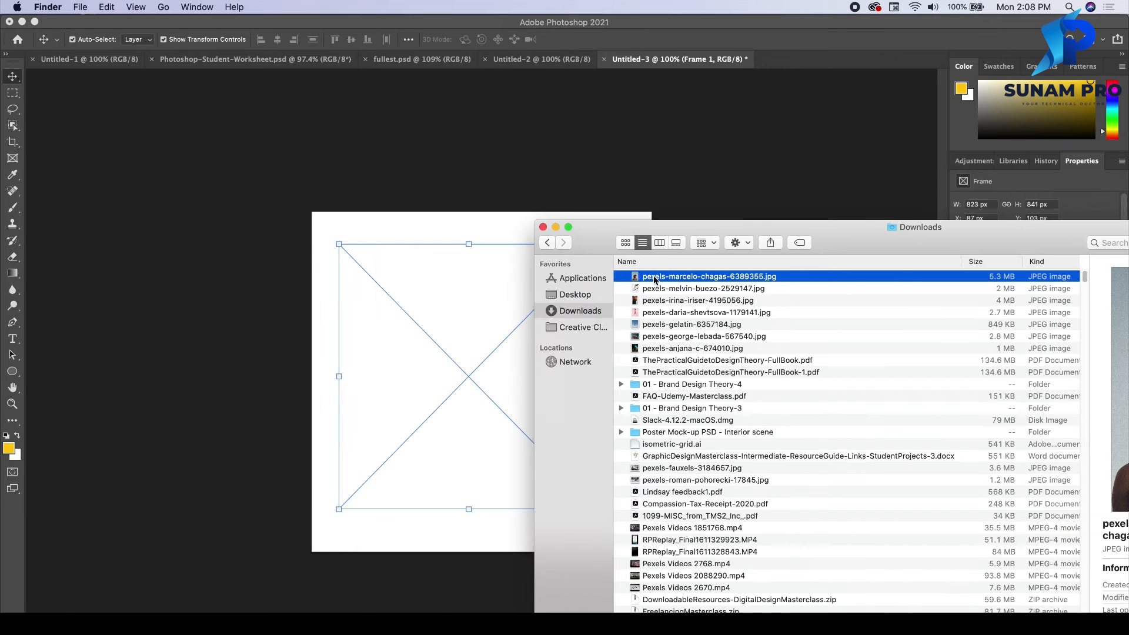
left_click_drag(647, 210, 416, 333)
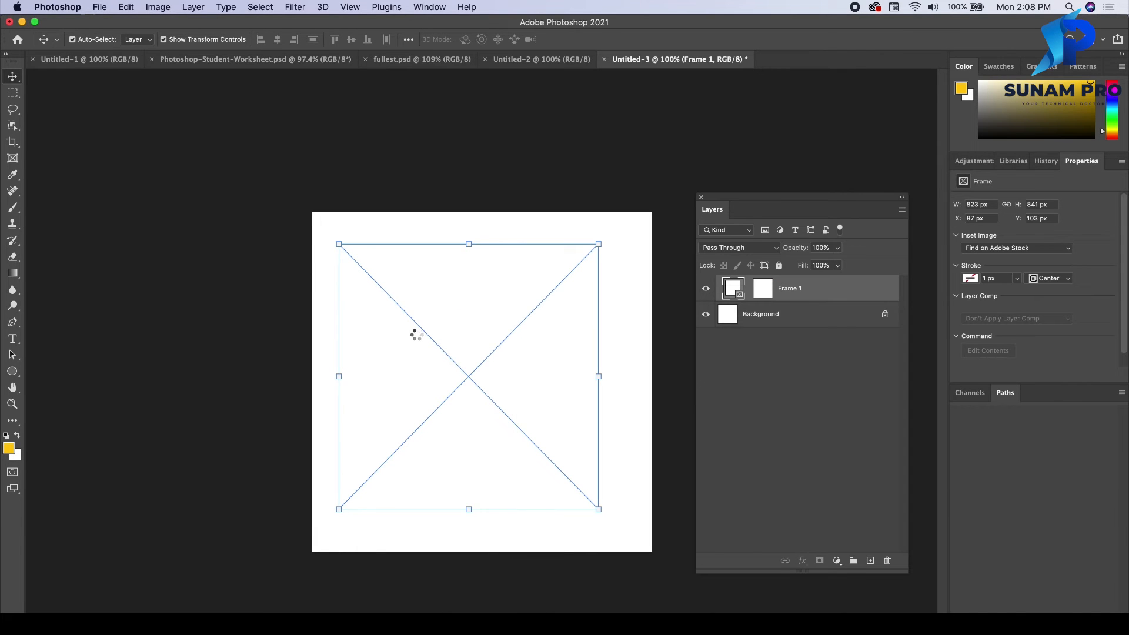
key("super+Tab")
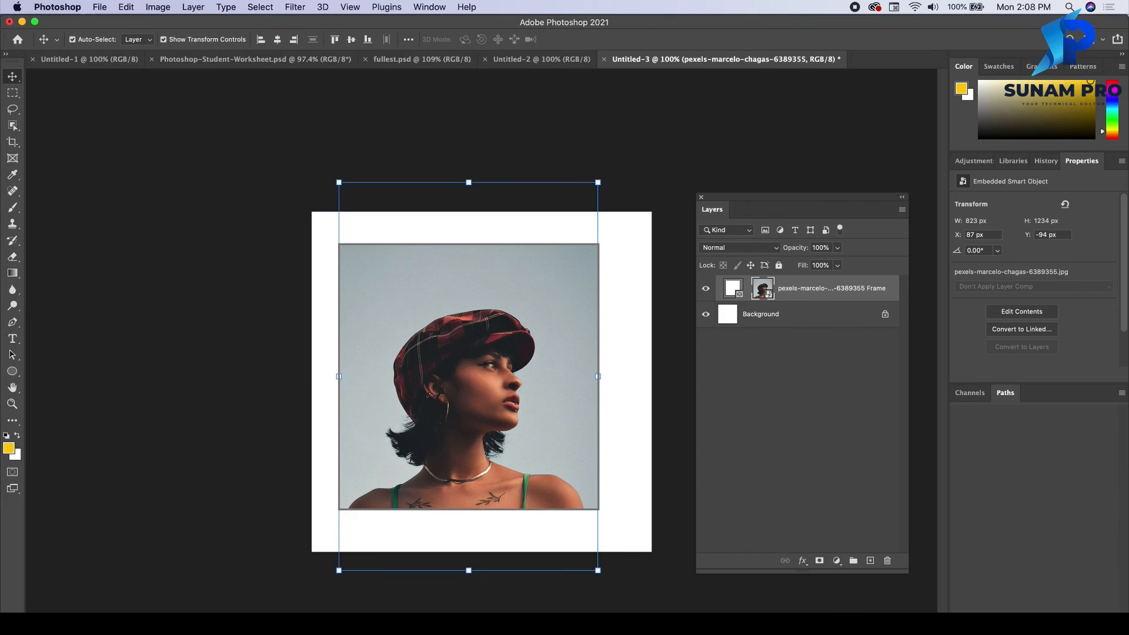
key("Return")
- Move the portrait upward inside its frame and enlarge it to about 971 × 1456 px
double_click(486, 323)
left_click_drag(485, 323, 501, 253)
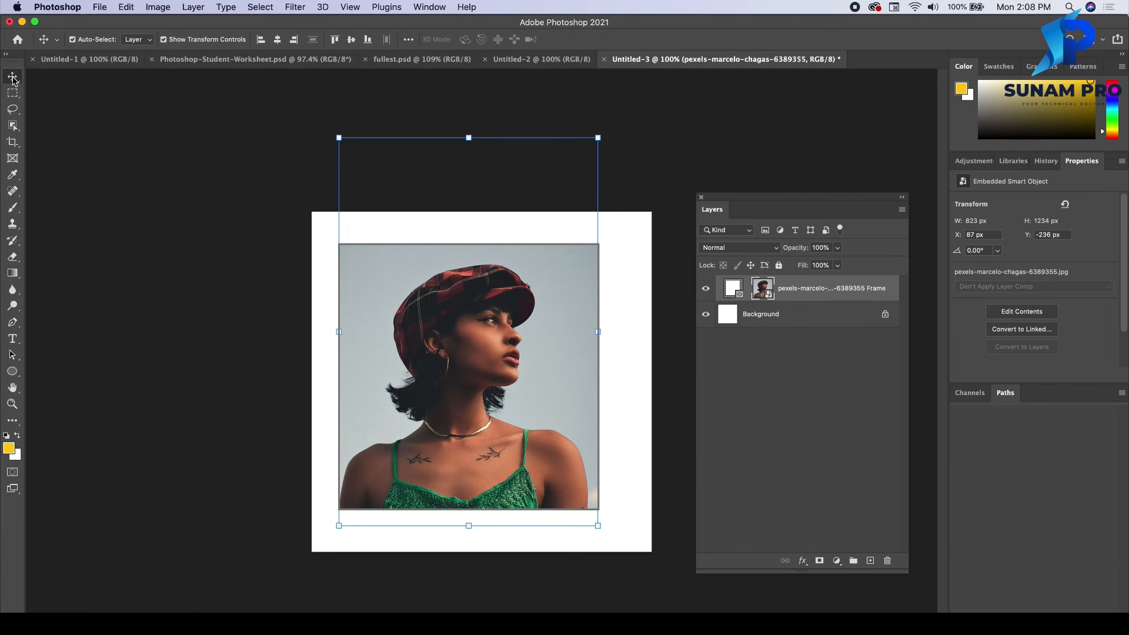
left_click_drag(598, 138, 704, 68)
left_click_drag(595, 259, 561, 323)
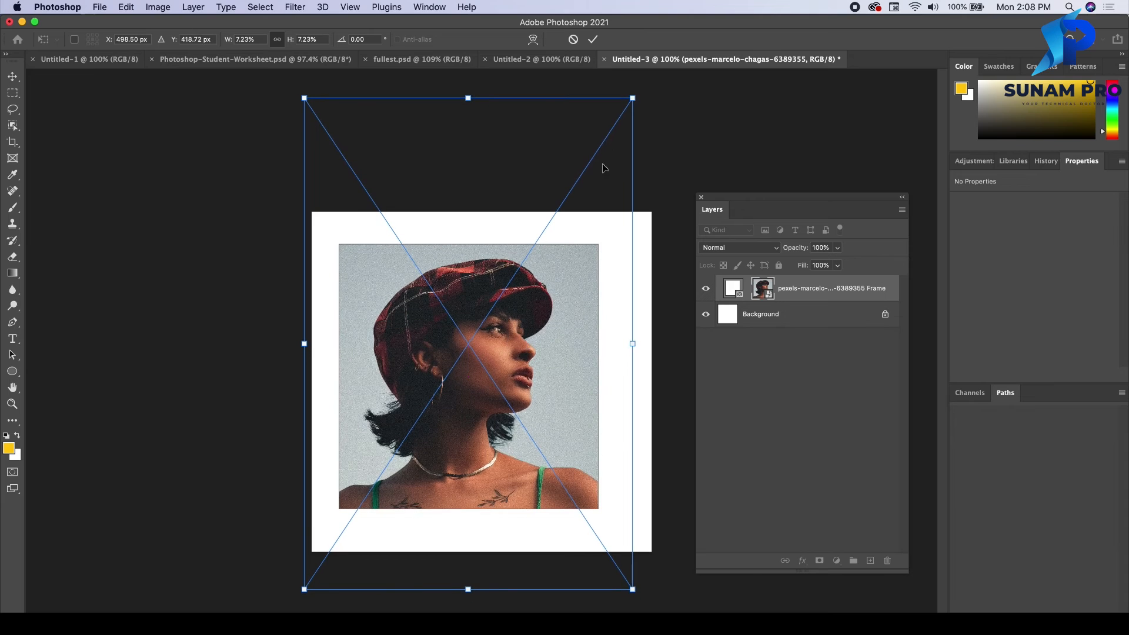
left_click_drag(637, 91, 607, 131)
left_click_drag(538, 328, 545, 301)
key("Return")
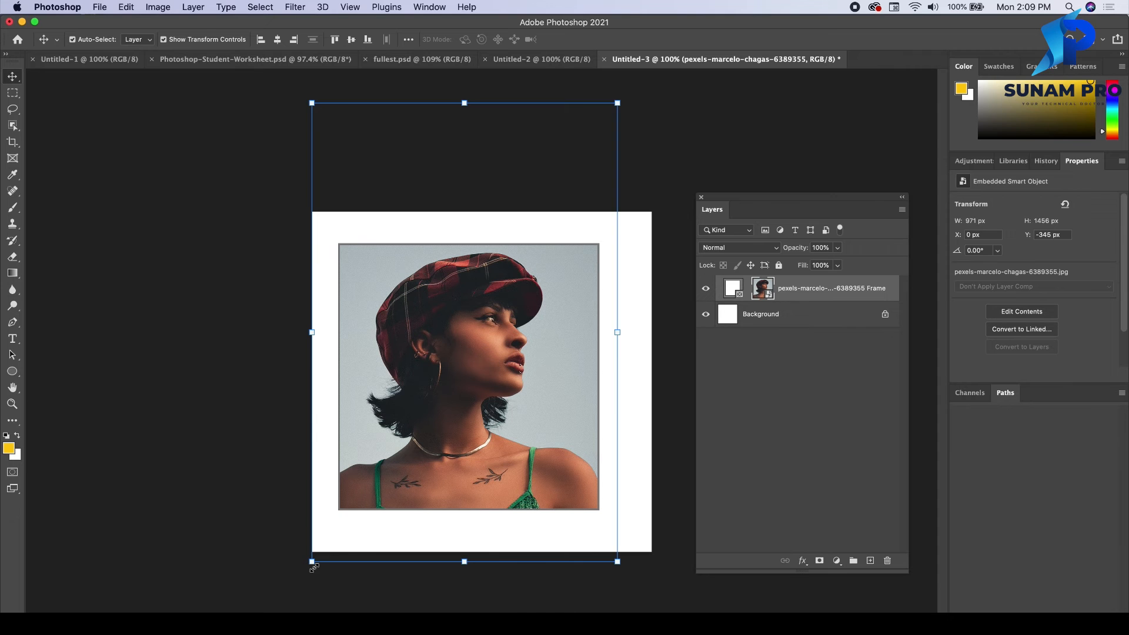
- Scale the portrait down to about 923 × 1384 px, nudge it slightly upward within the frame and deselect it
left_click_drag(310, 565, 326, 538)
left_click_drag(539, 391, 541, 385)
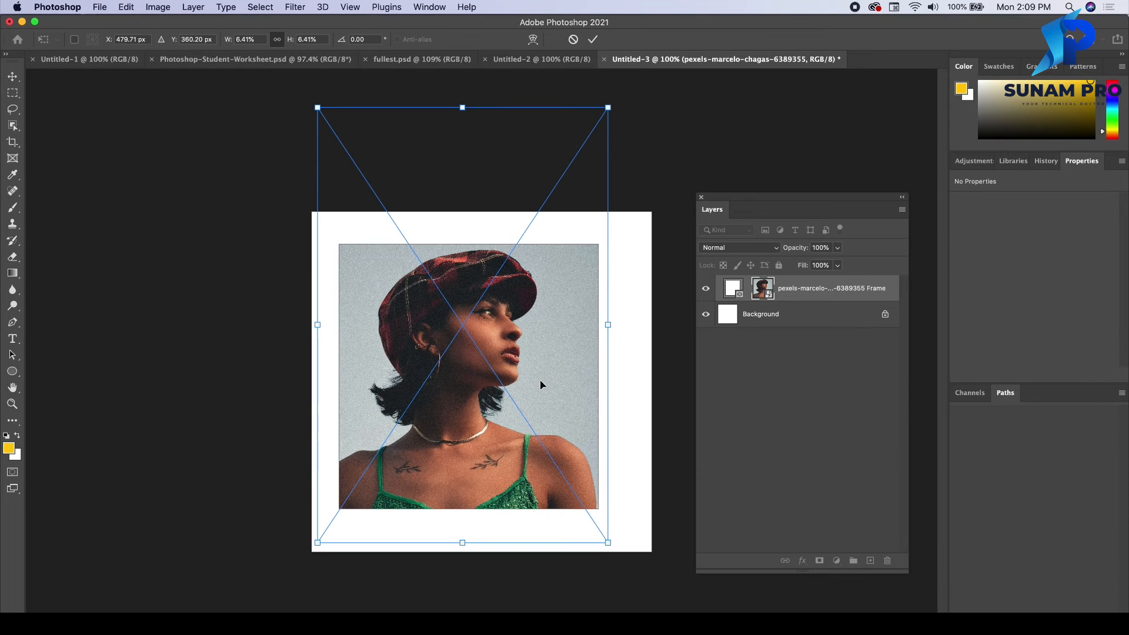
key("Return")
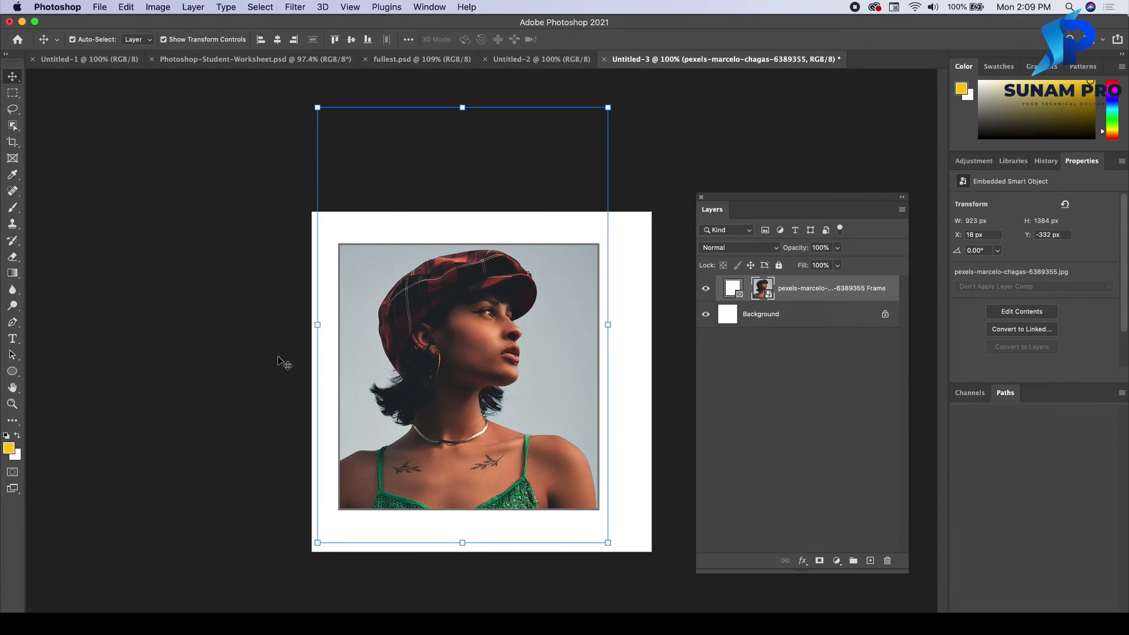
left_click(239, 466)
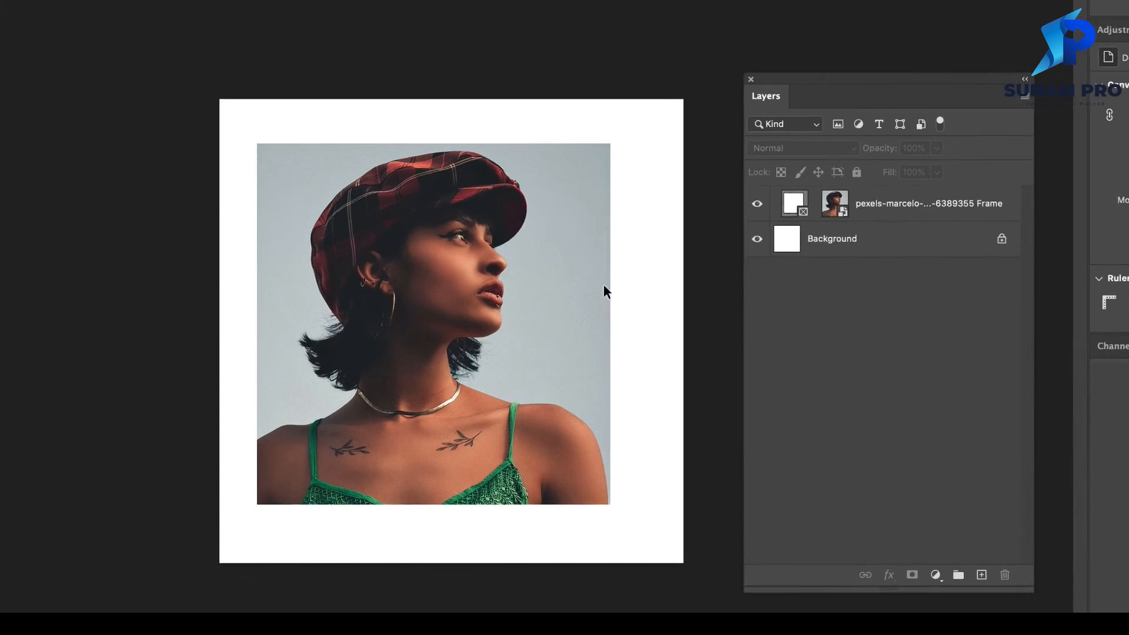
- Draw a yellow rectangle about 1128 × 1161 px covering the whole canvas, directly above the Background layer and behind the portrait frame
left_click(893, 242)
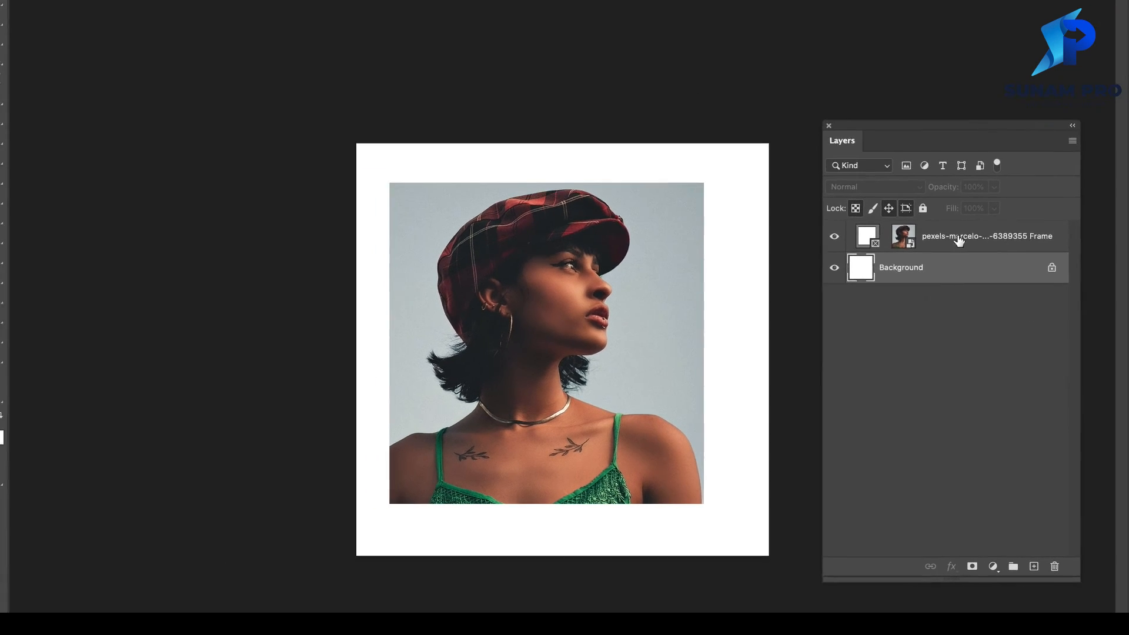
left_click(864, 162)
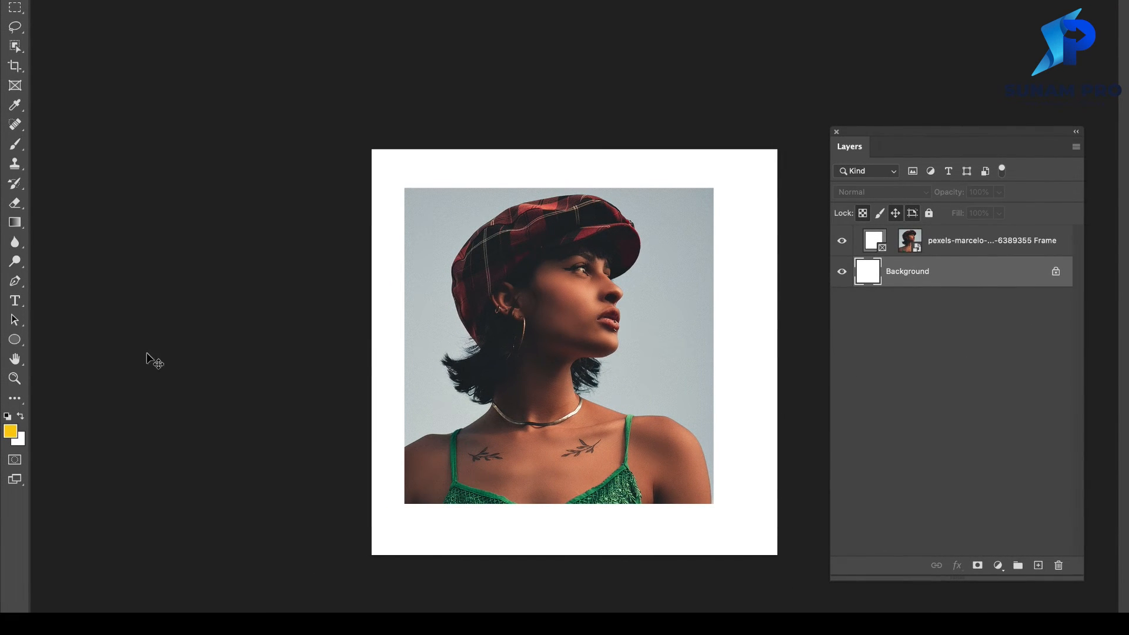
right_click(13, 341)
left_click(62, 339)
left_click_drag(363, 140, 787, 577)
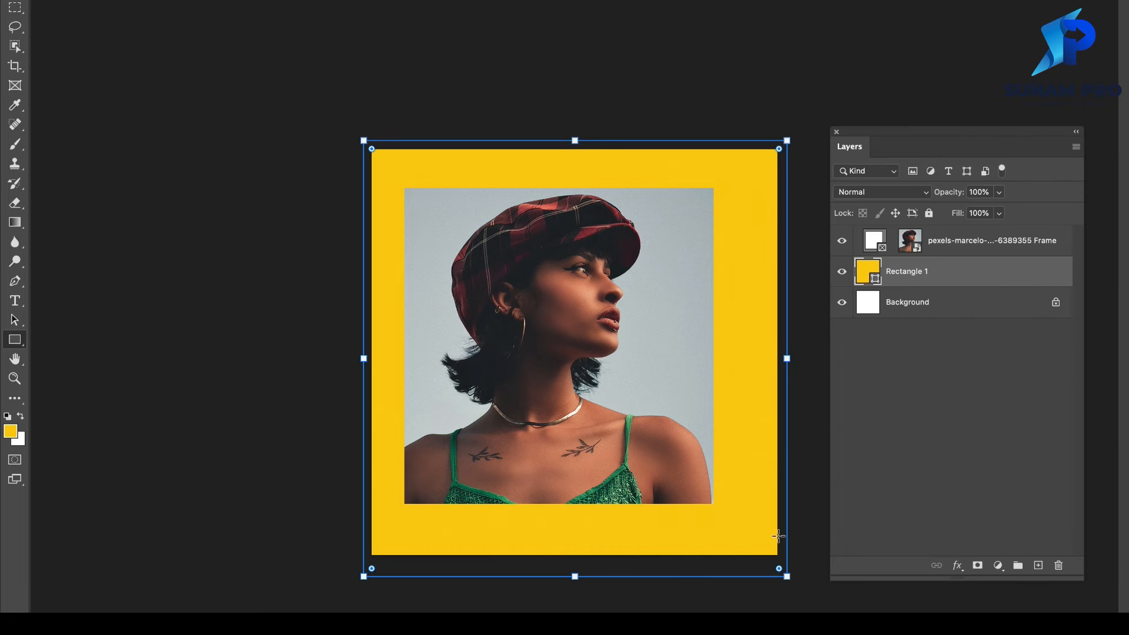
left_click(925, 302)
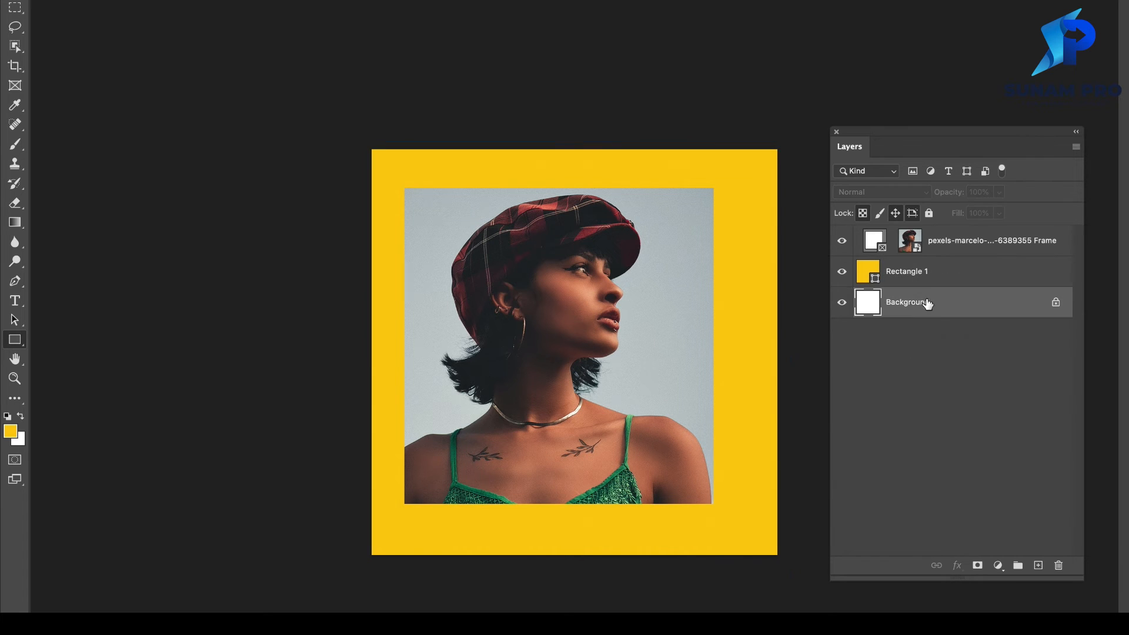
left_click(843, 303)
left_click(842, 303)
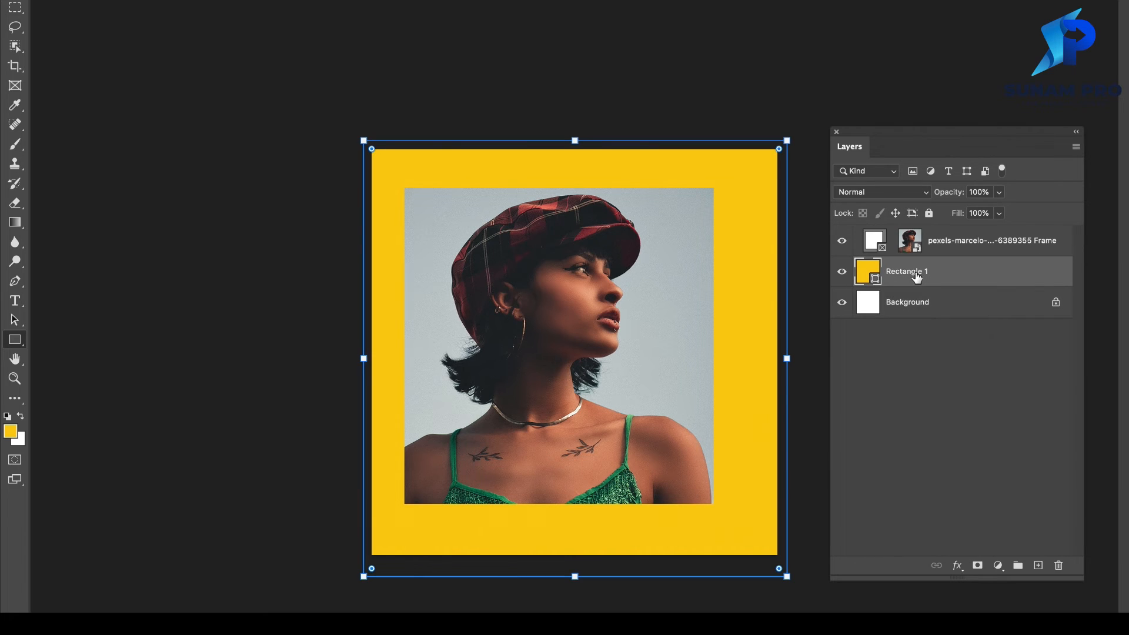
right_click(24, 342)
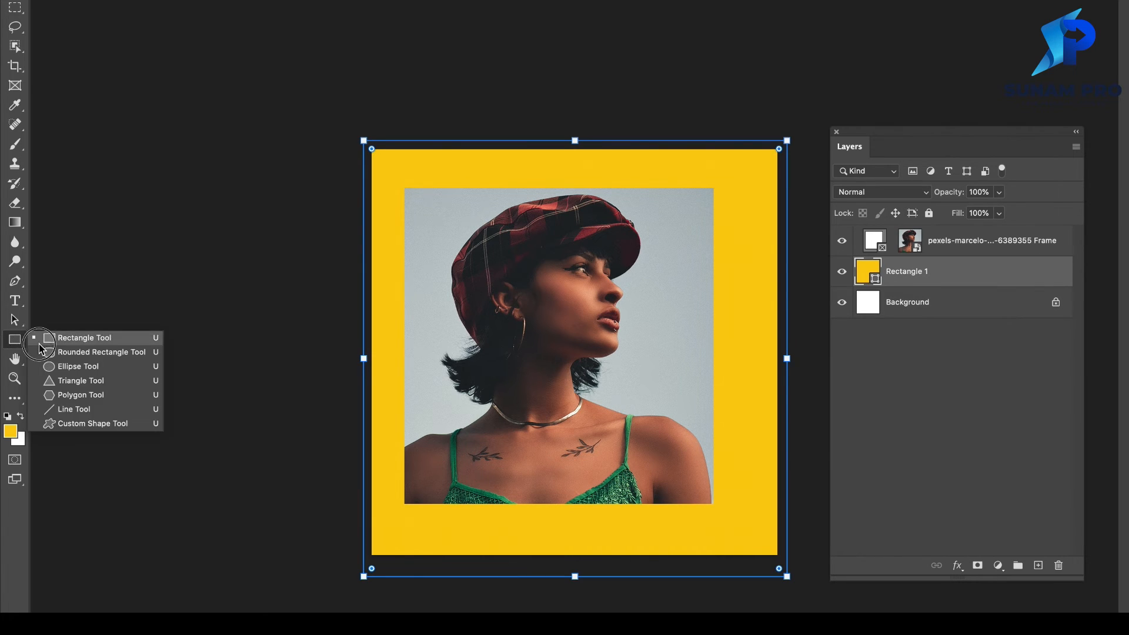
left_click(88, 337)
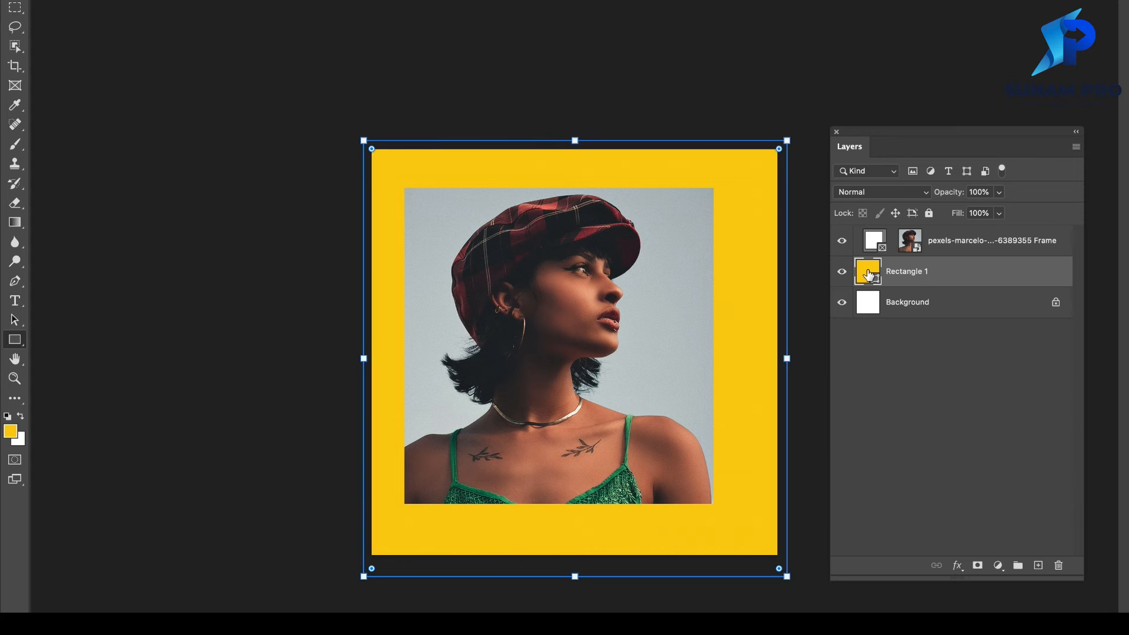
right_click(15, 340)
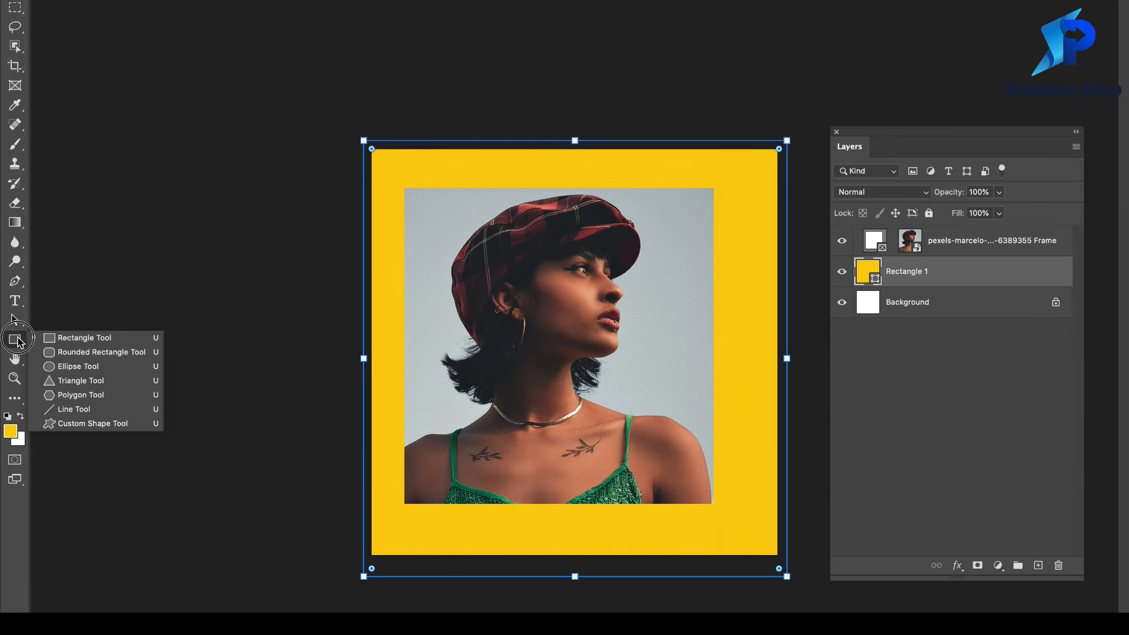
left_click(65, 333)
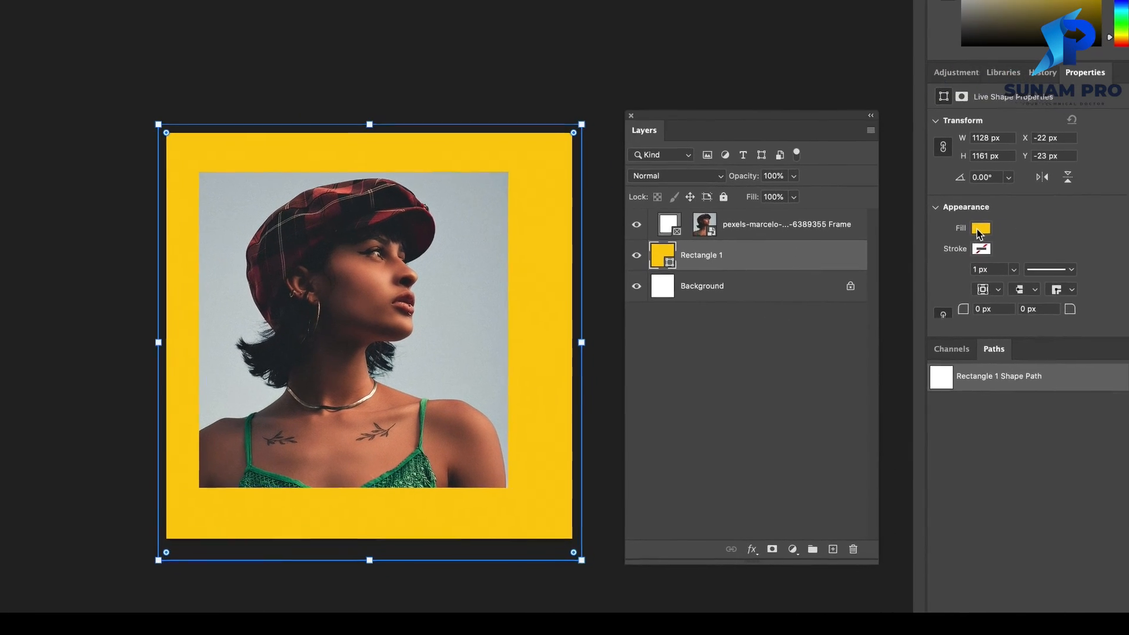
- Recolour the background rectangle light blue-grey (#b5bec3) by sampling the backdrop in the portrait
left_click(978, 230)
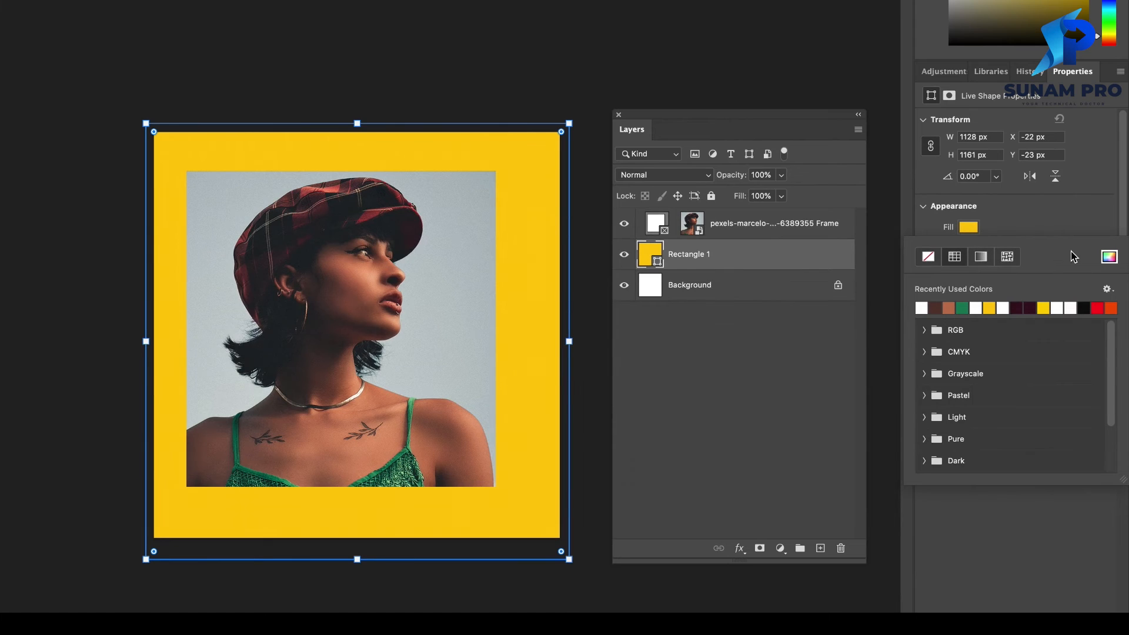
left_click(1110, 258)
left_click_drag(734, 1, 704, 170)
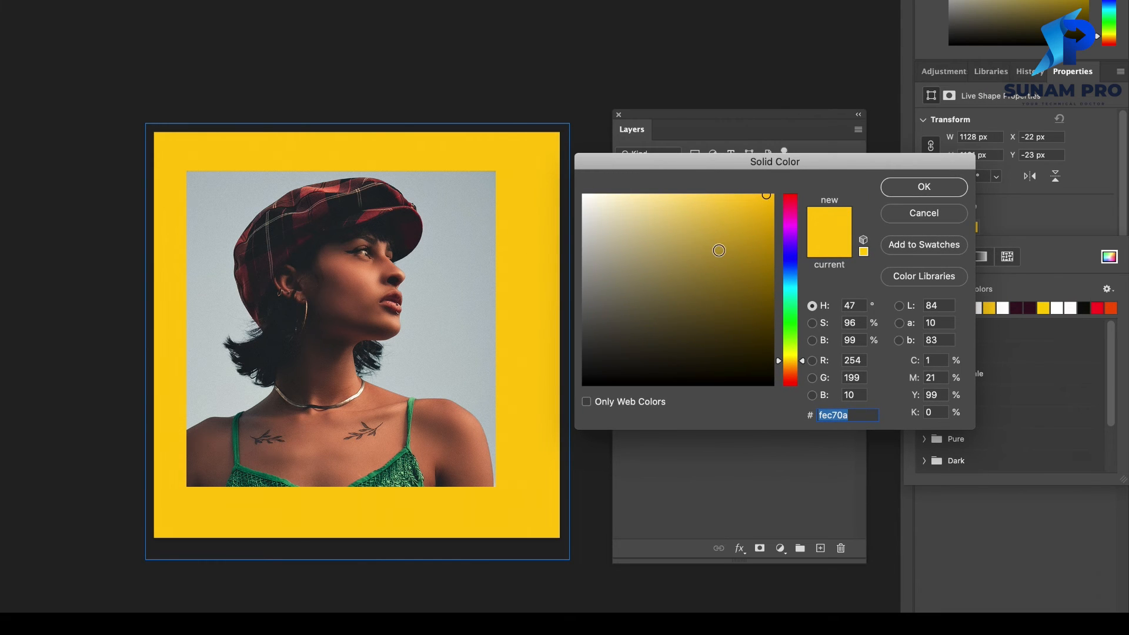
left_click(721, 256)
left_click(791, 311)
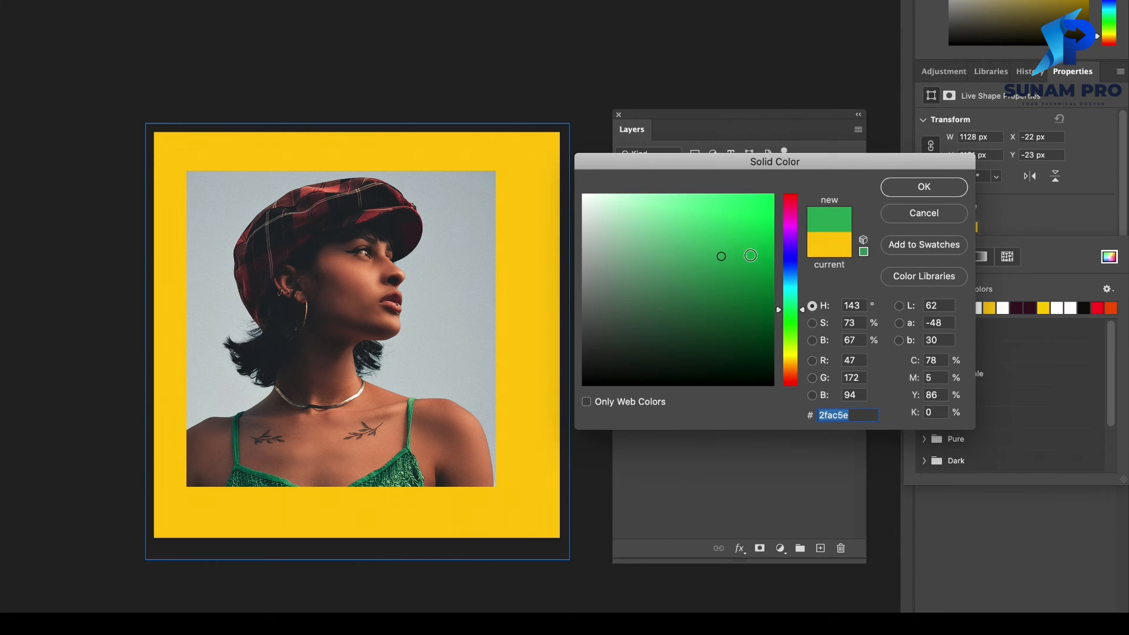
left_click(736, 238)
left_click(737, 229)
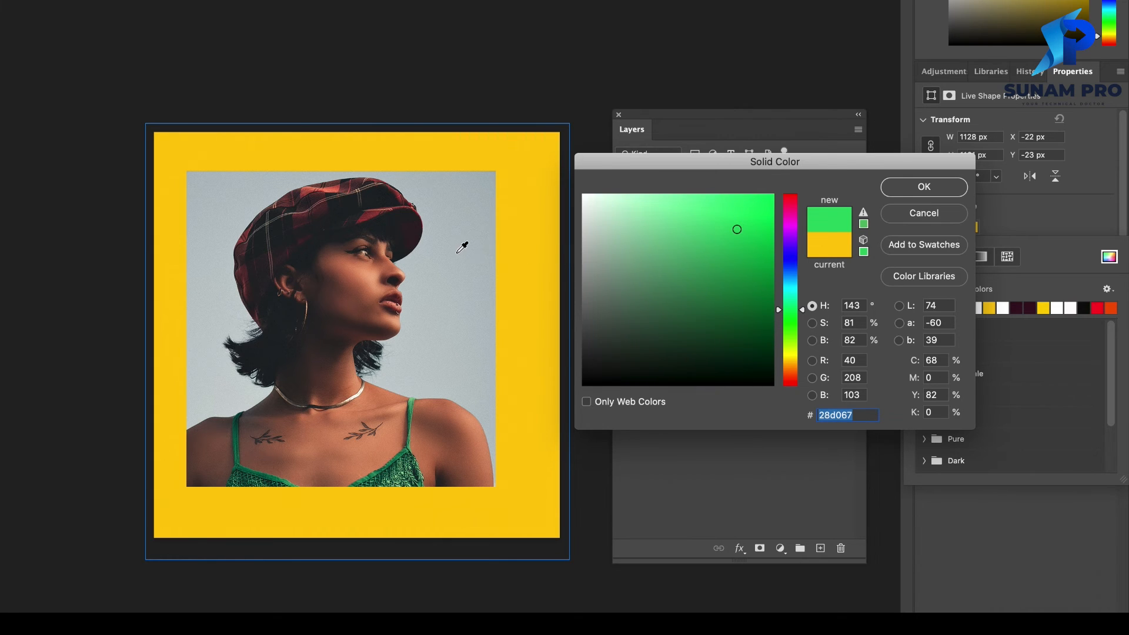
left_click(456, 257)
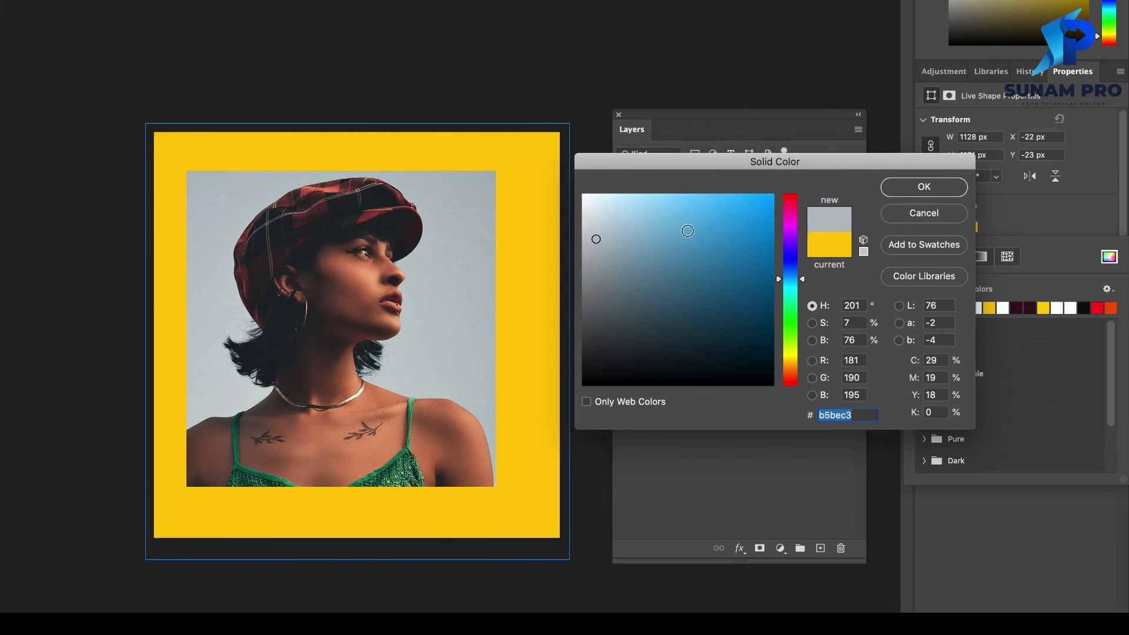
left_click(921, 192)
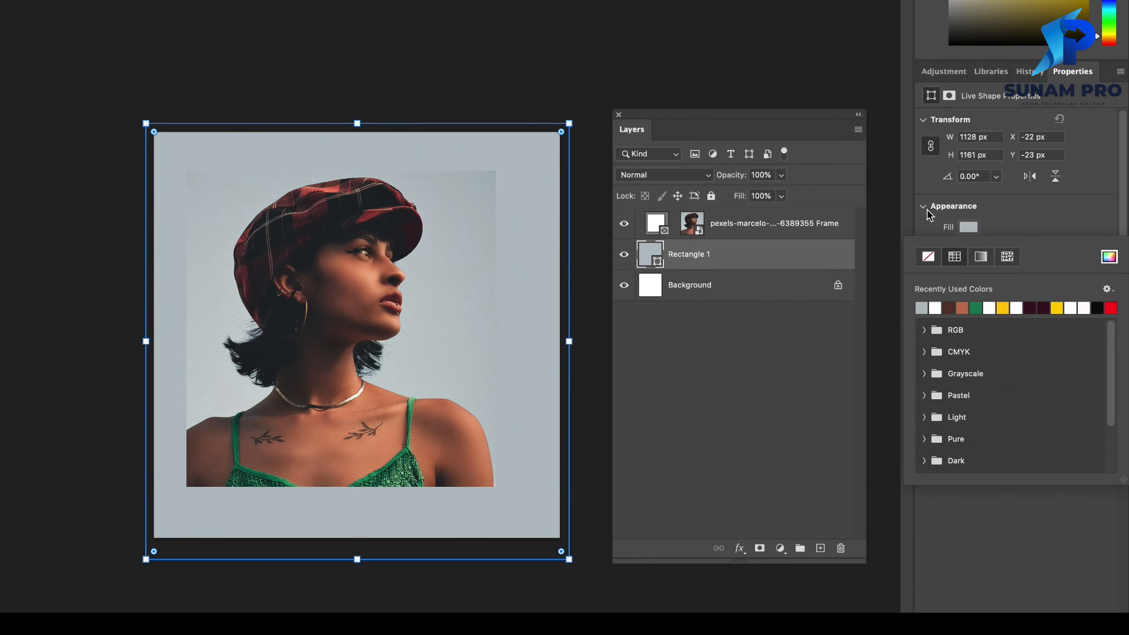
- Recolour the background rectangle green (#1d6e55) by sampling the strap of the portrait's green top
left_click(1109, 256)
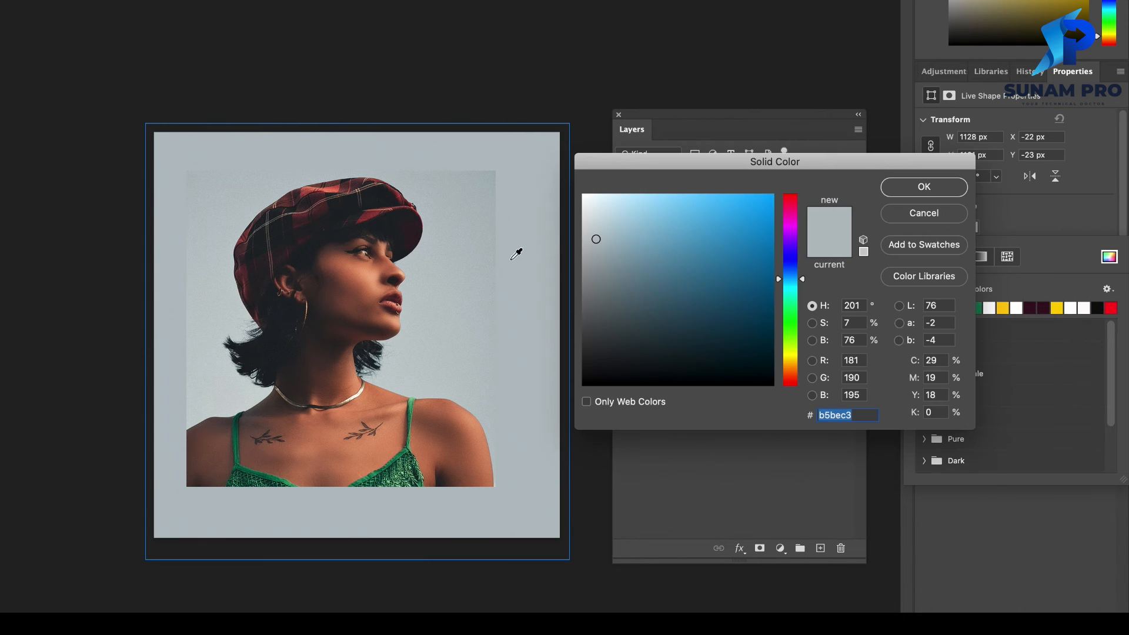
left_click(426, 432)
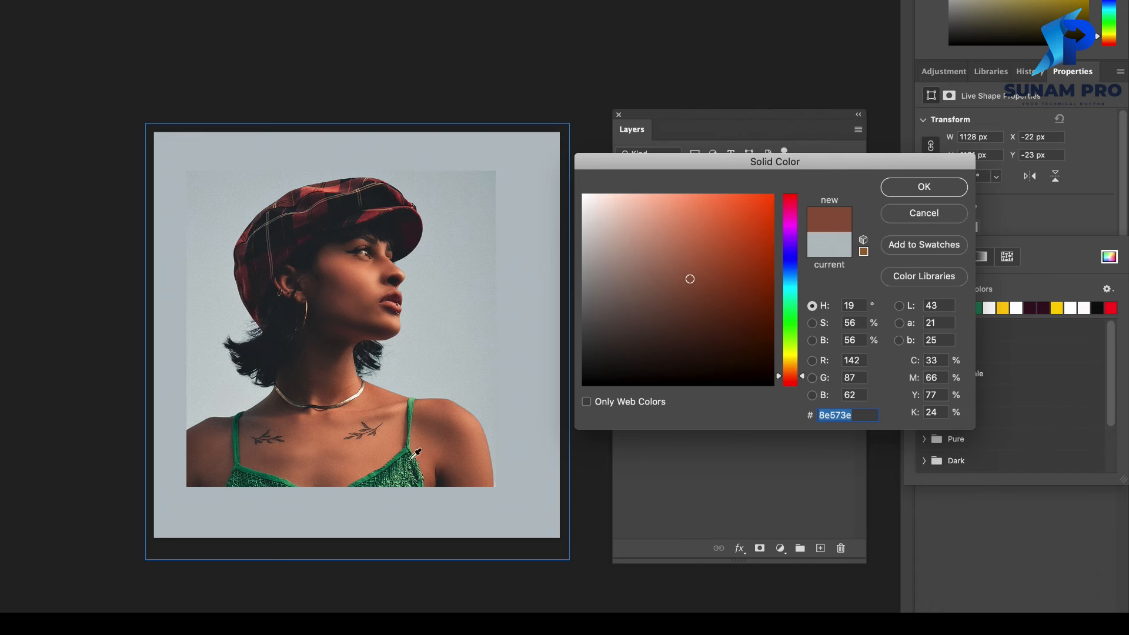
left_click(414, 406)
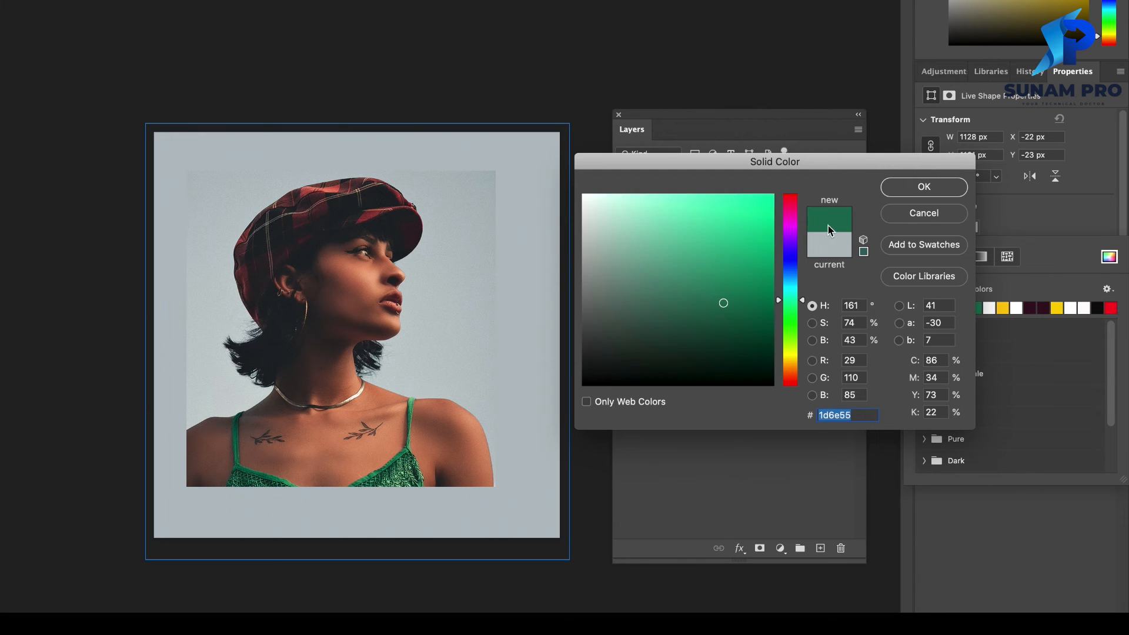
left_click(924, 186)
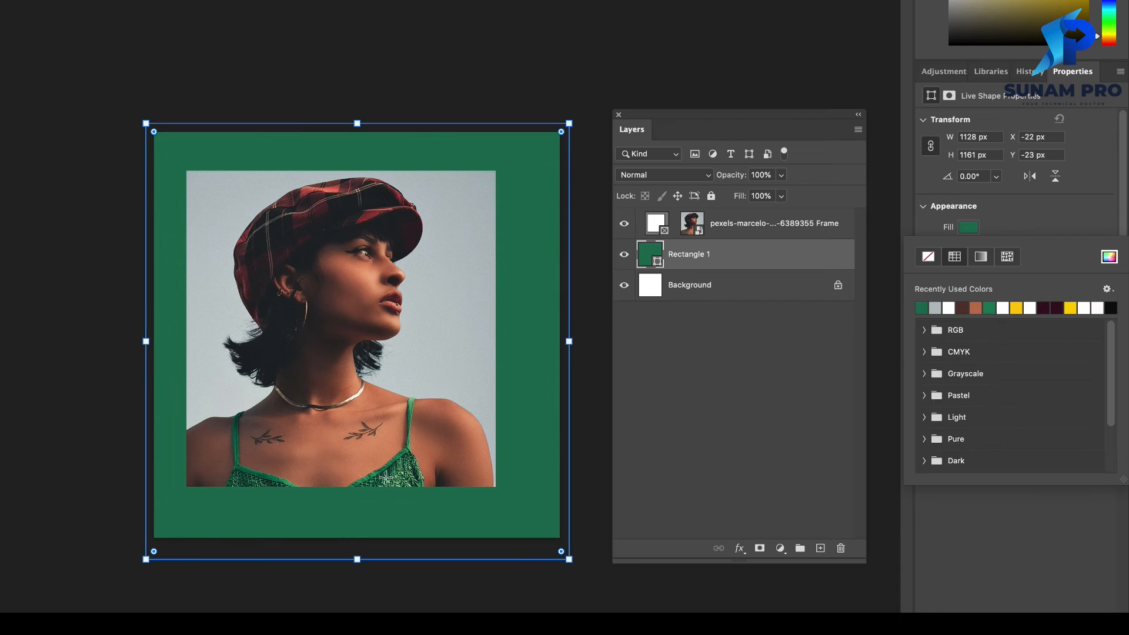
- Recolour the background rectangle reddish brown by sampling a lit skin tone on the portrait's face
left_click(965, 229)
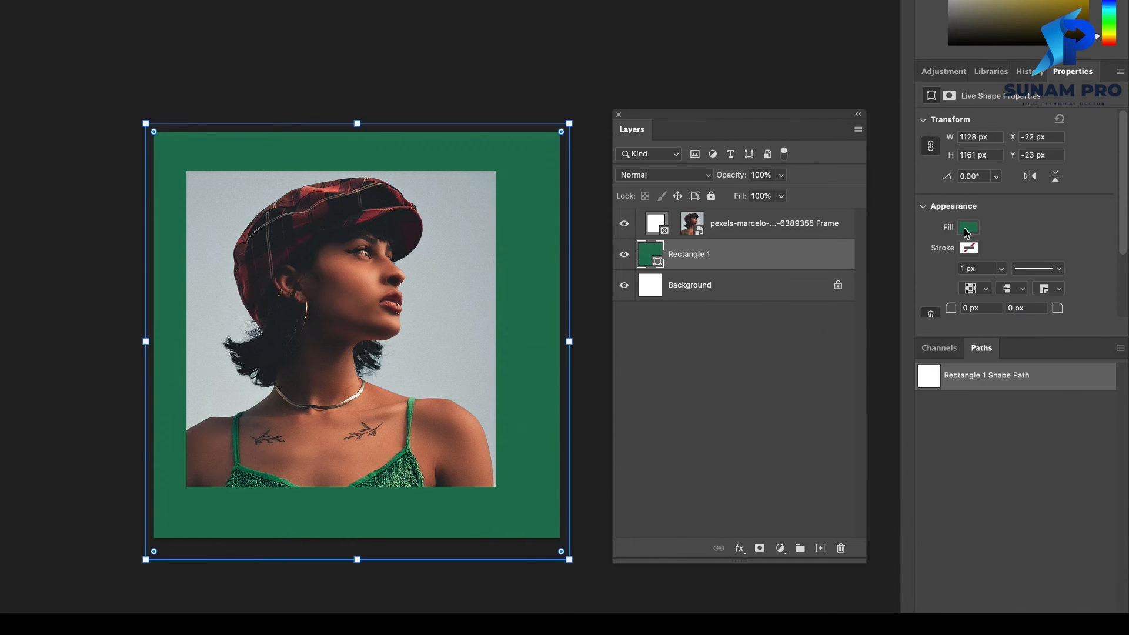
left_click(969, 227)
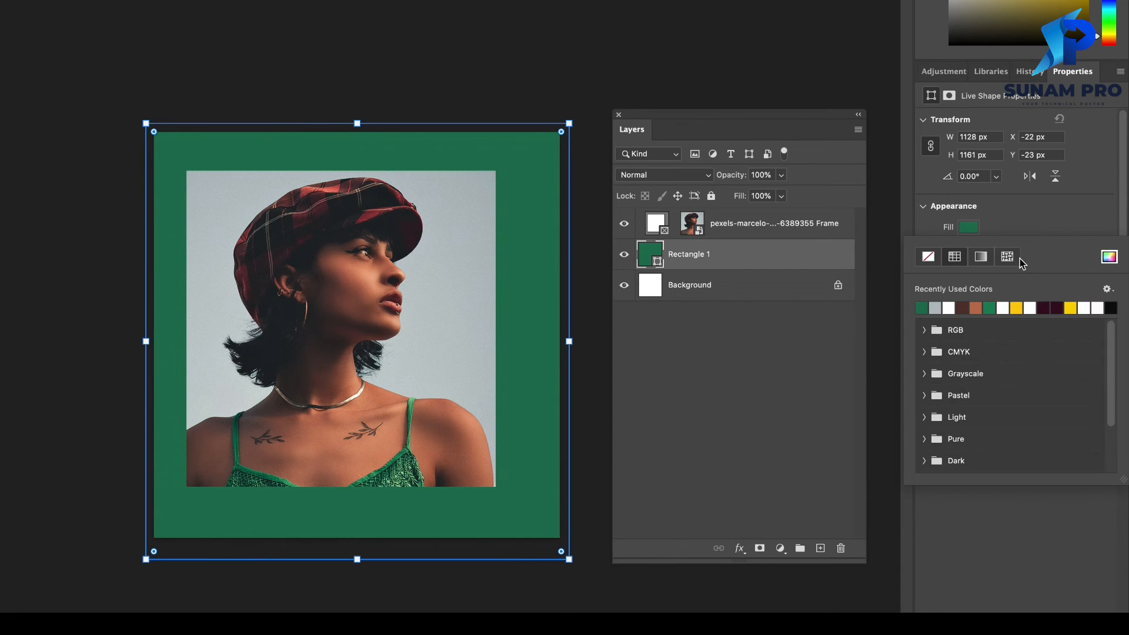
left_click(1109, 258)
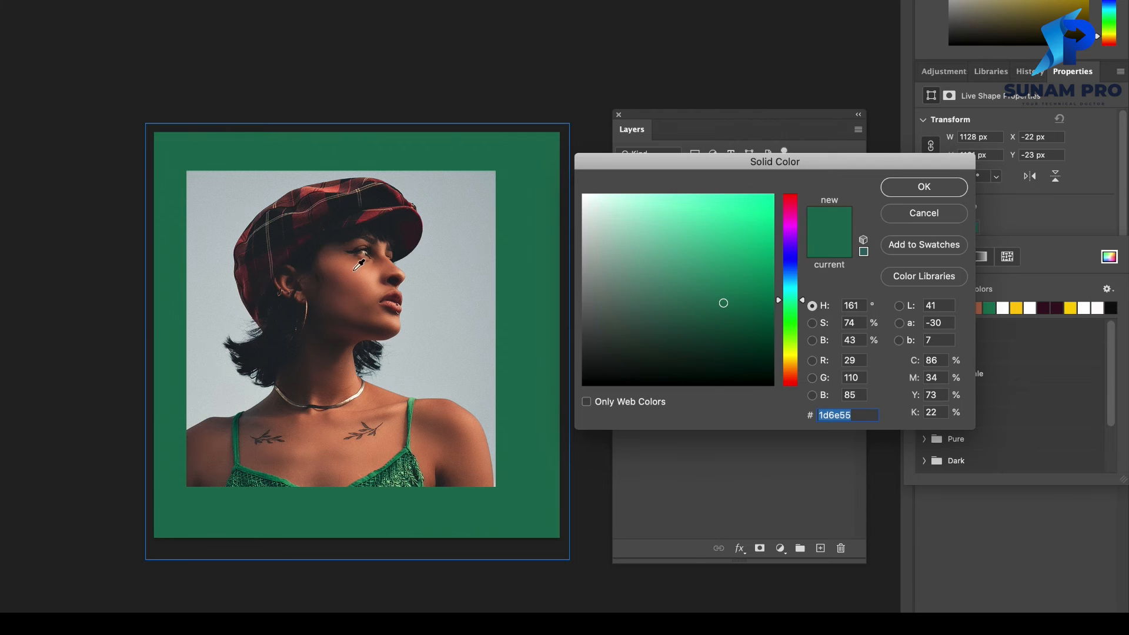
left_click(355, 300)
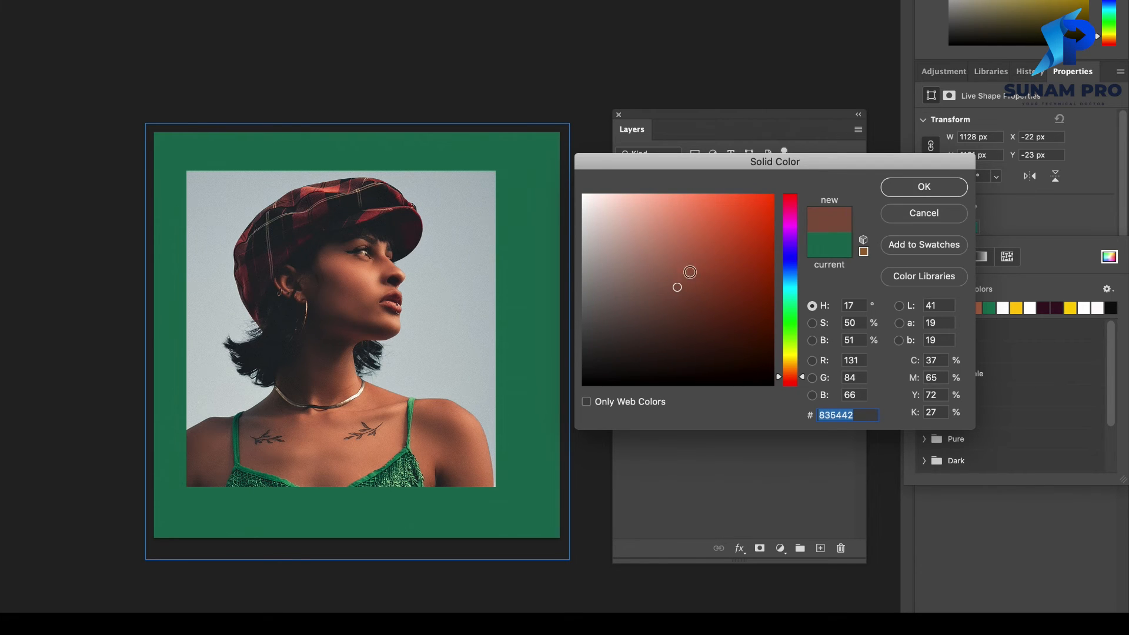
left_click(355, 305)
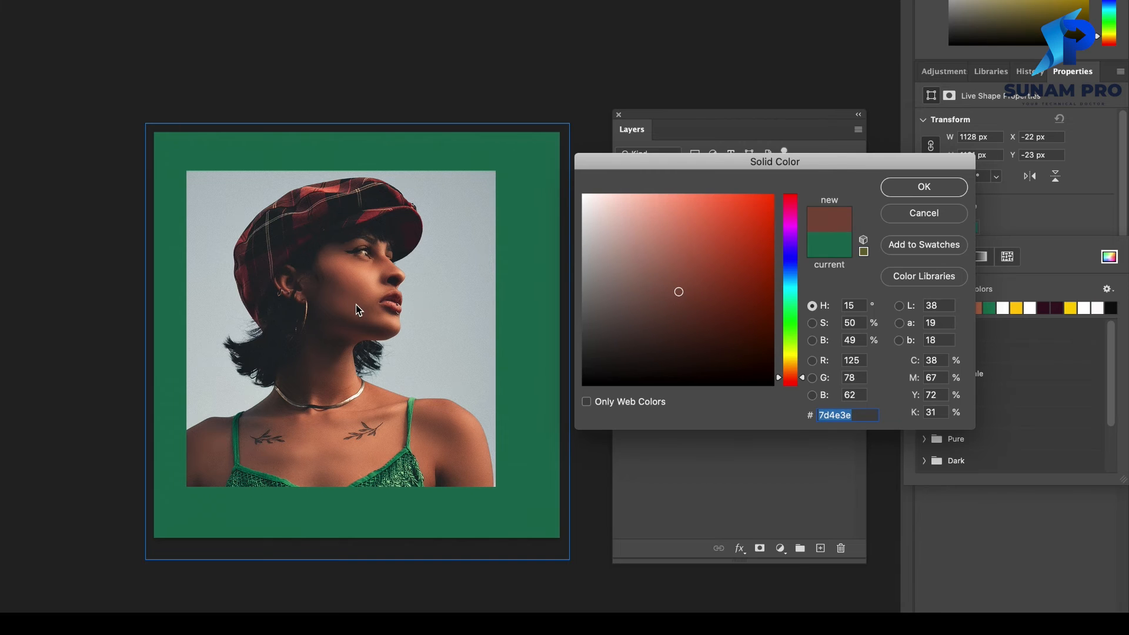
left_click(361, 279)
left_click(910, 187)
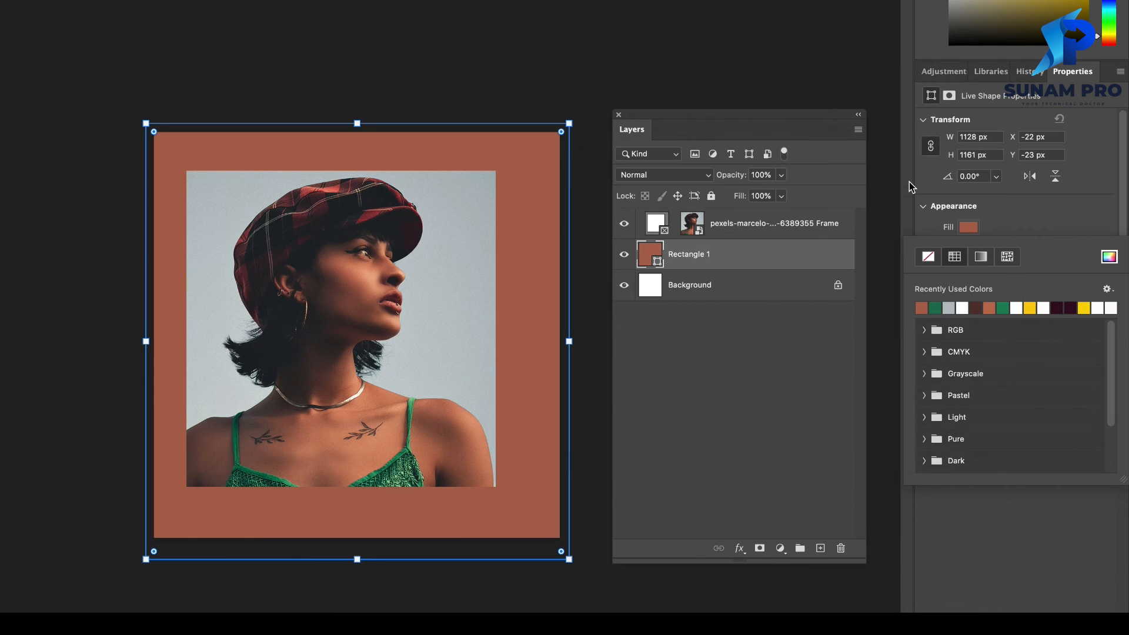
- Draw a second reddish-brown rectangle about 1128 × 1161 px at X 886, Y -218 px, behind the portrait frame, and deselect everything
left_click_drag(487, 51, 910, 485)
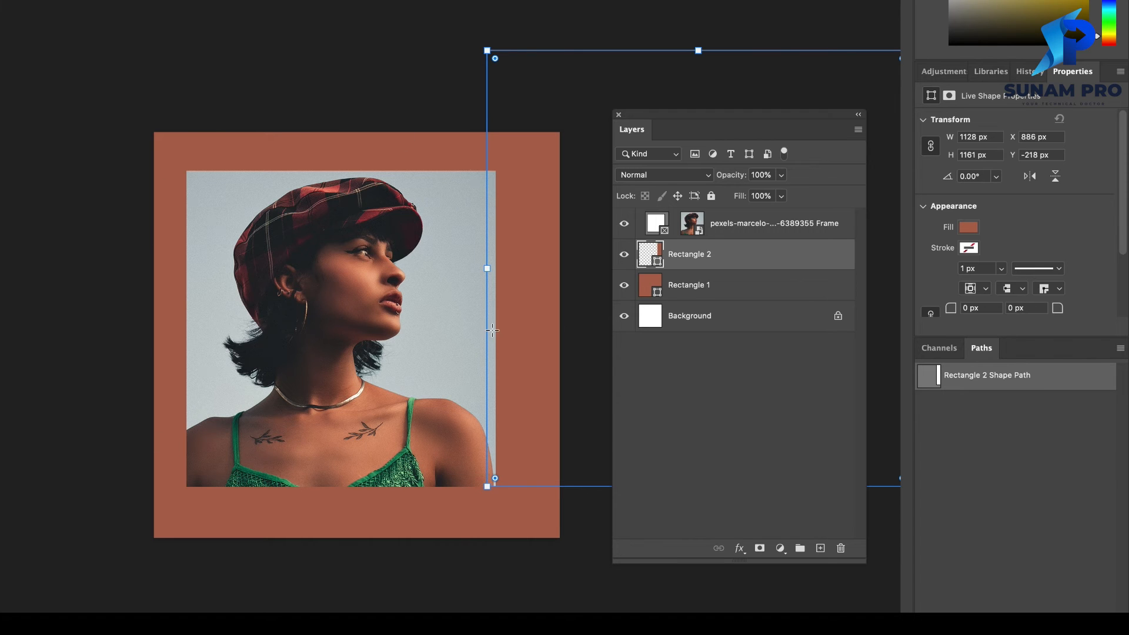
left_click(669, 288)
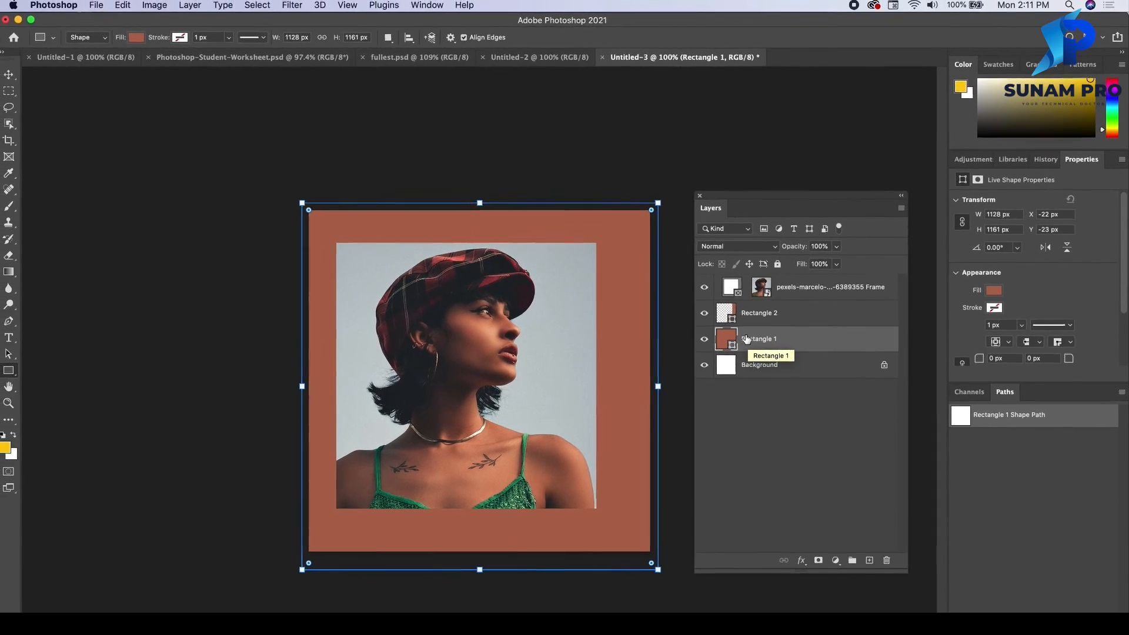
left_click(17, 342)
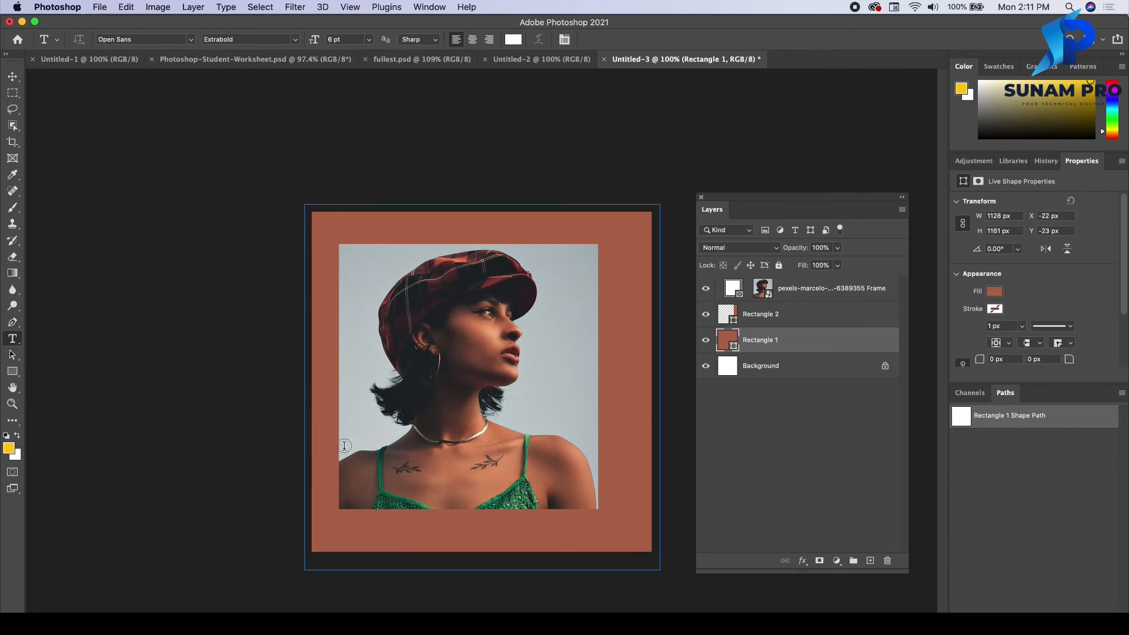
key("v")
left_click(163, 257)
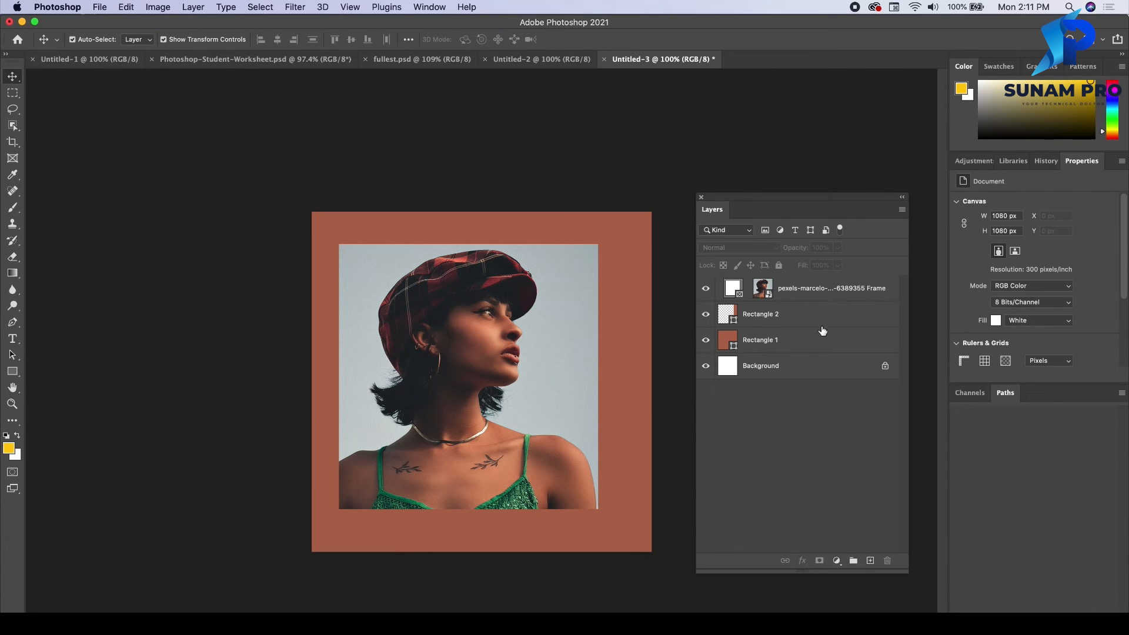
- Add the white Open Sans Extrabold text "live life to the" and enlarge it to about 18.8 pt over the portrait's lower part
left_click(12, 340)
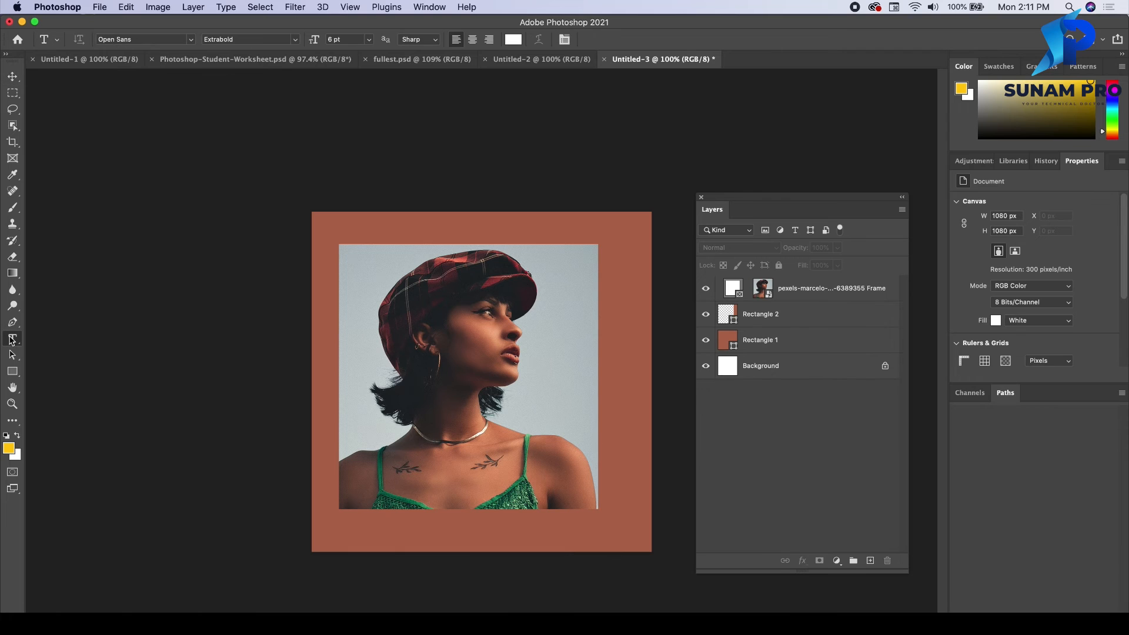
left_click(400, 537)
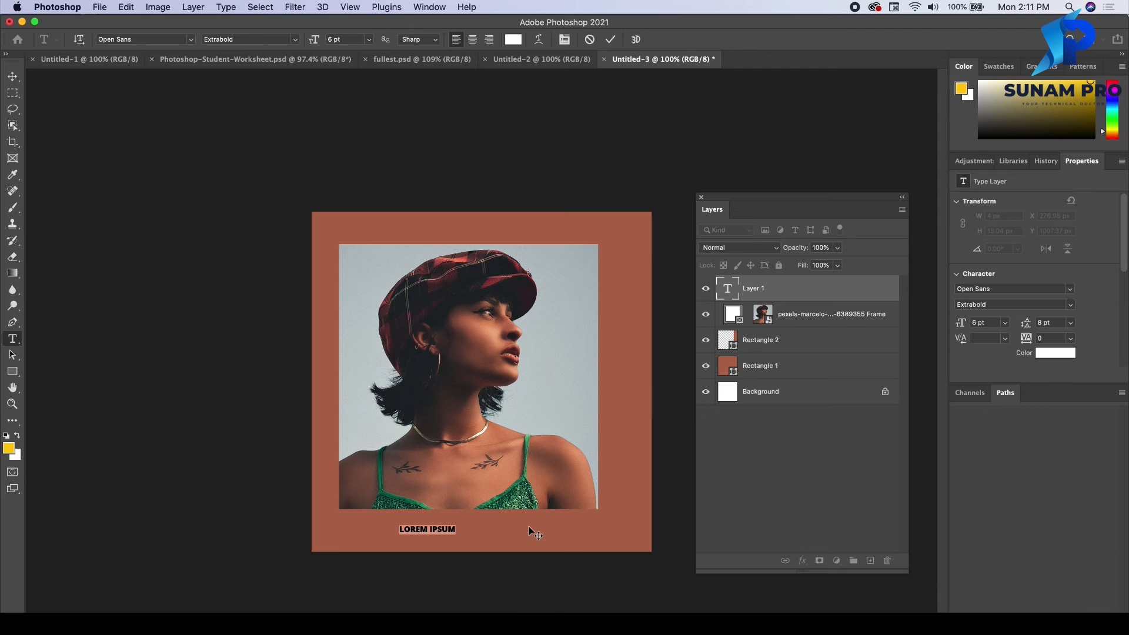
type("Jive")
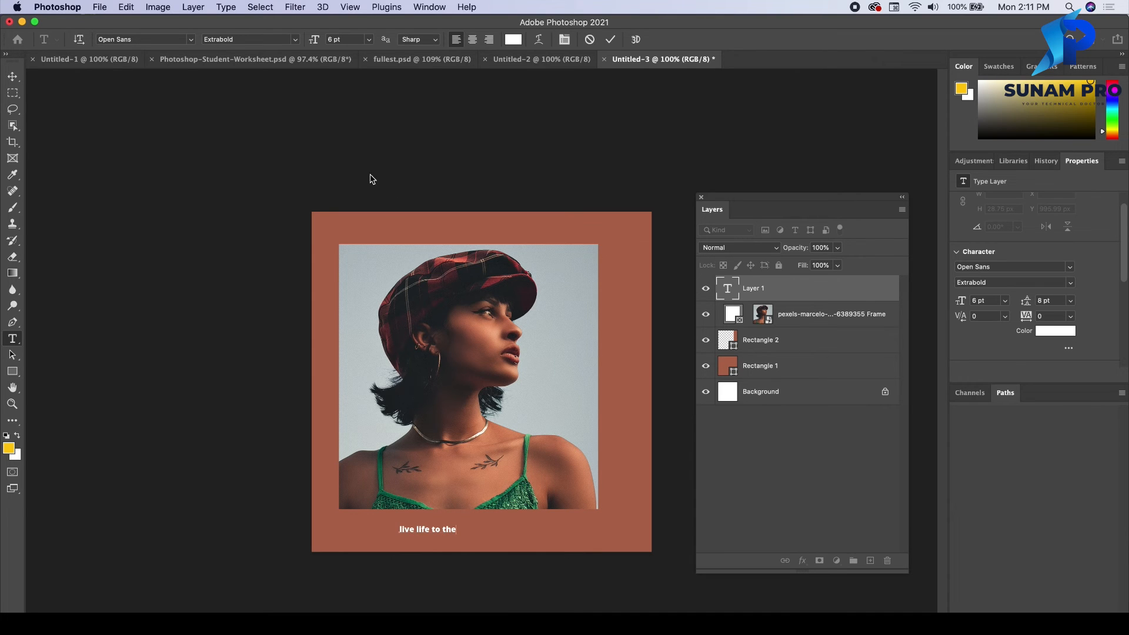
left_click(12, 76)
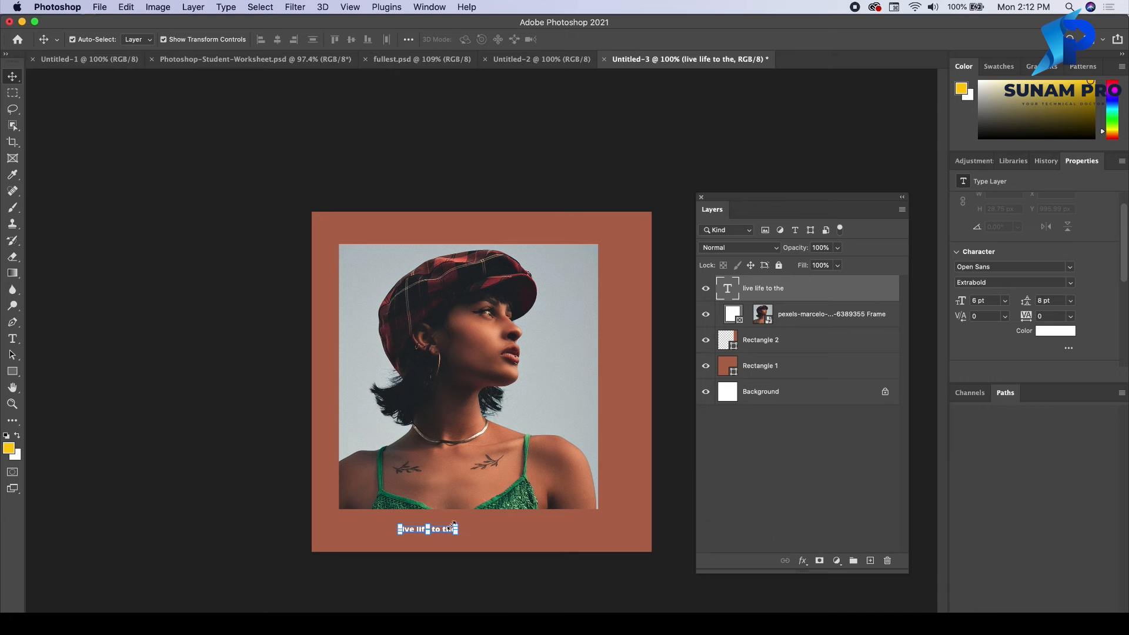
left_click_drag(457, 524, 530, 476)
key("Return")
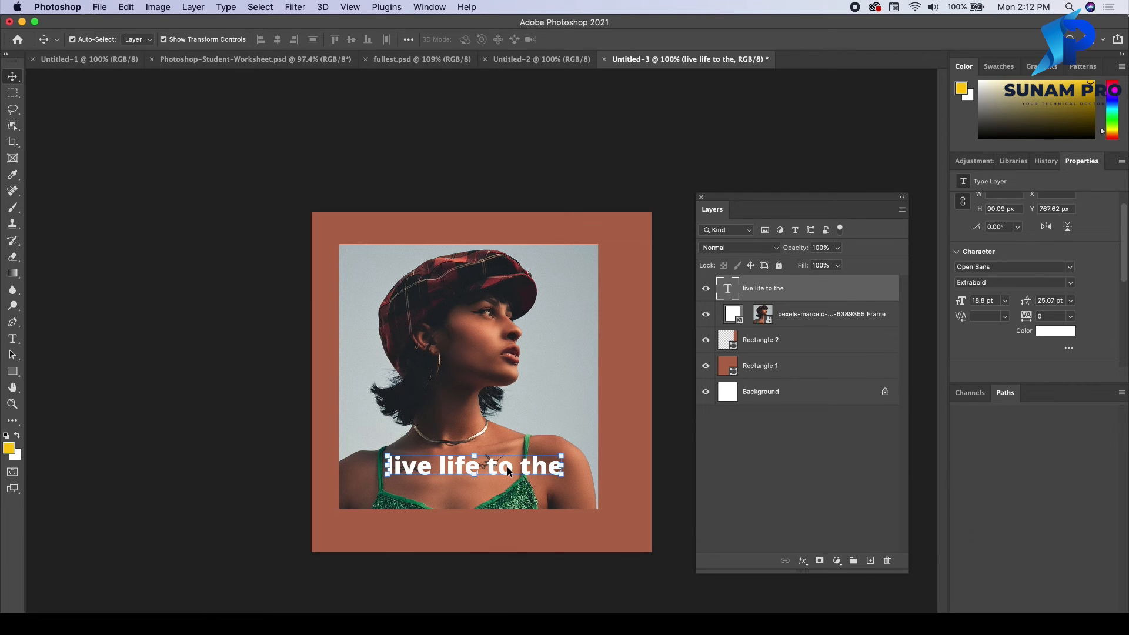
- Duplicate the "live life to the" line directly beneath itself and change the copy's text to "fullest"
left_click_drag(507, 467, 509, 497)
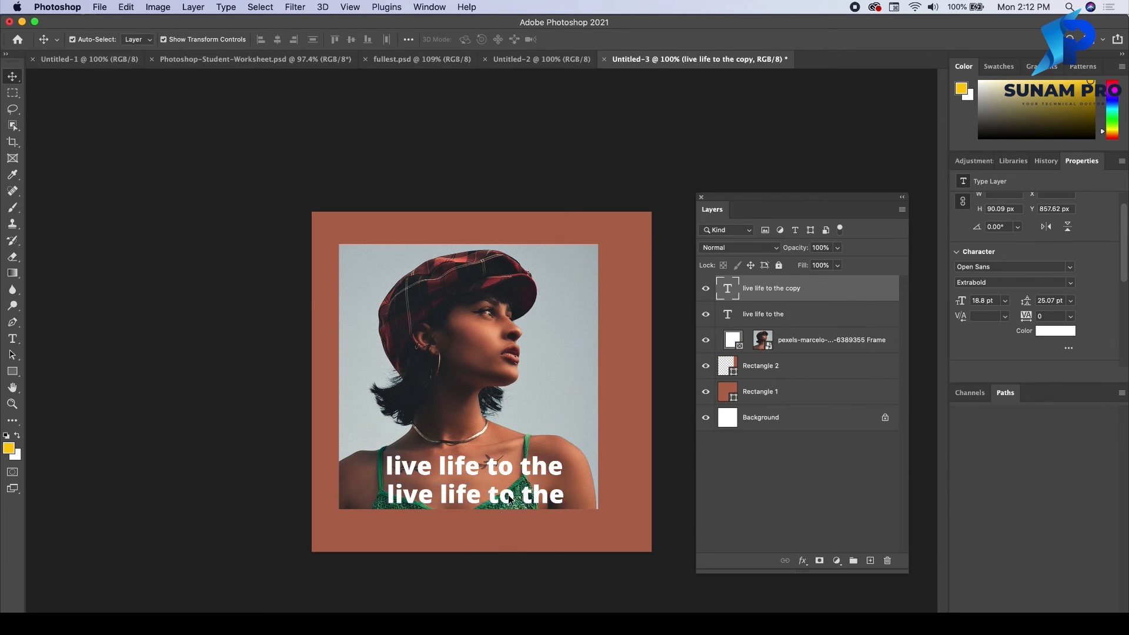
double_click(726, 290)
left_click(727, 290)
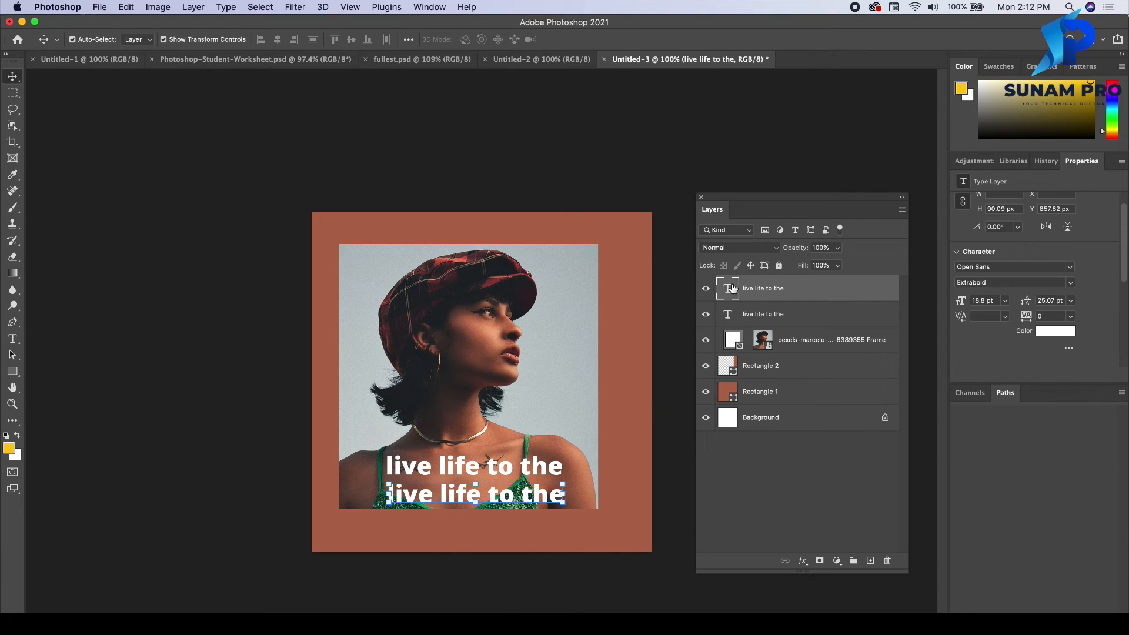
double_click(729, 289)
type("fullest")
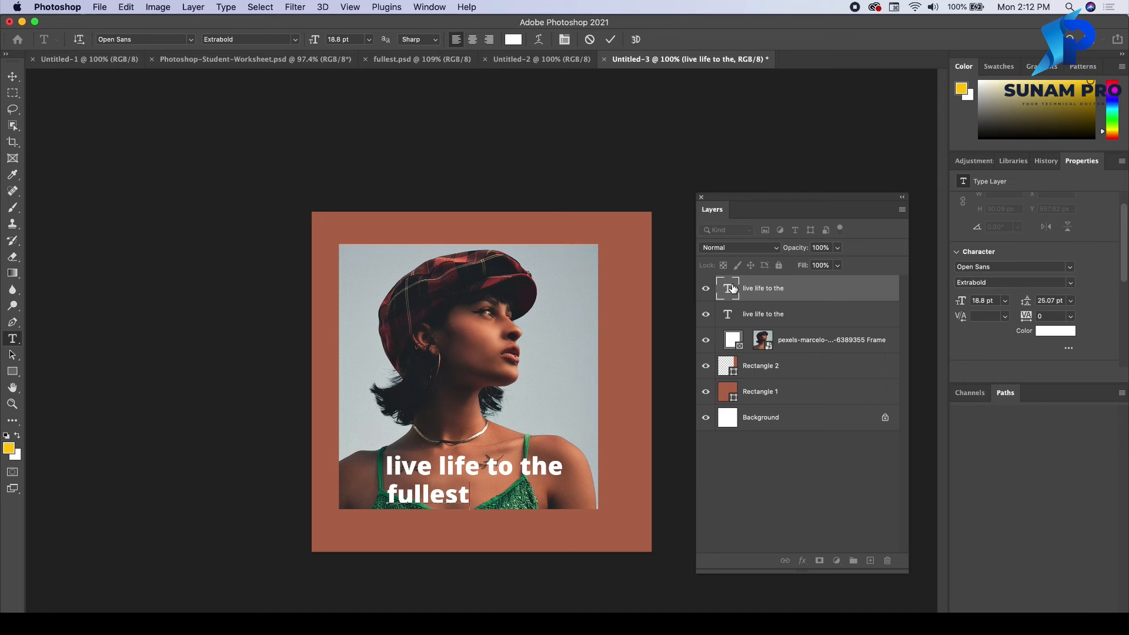
left_click(733, 289)
- Enlarge "fullest" to about 40 pt across the portrait's lower edge and shift it slightly to the right
left_click_drag(472, 482, 597, 518)
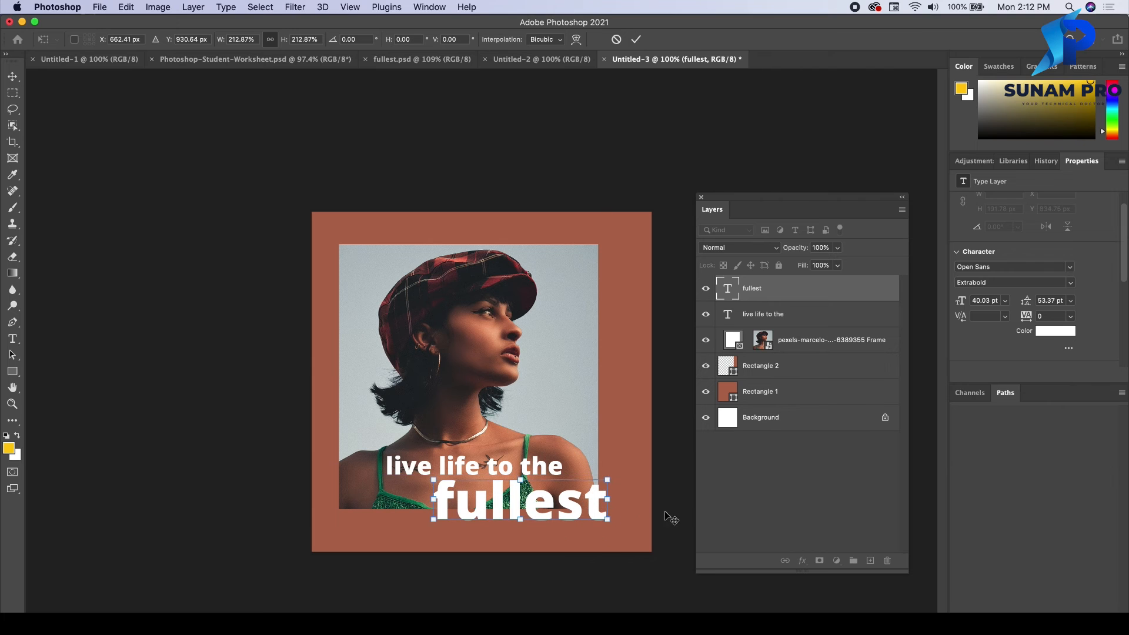
key("Return")
left_click(600, 607)
scroll(273, 231, "up", 3)
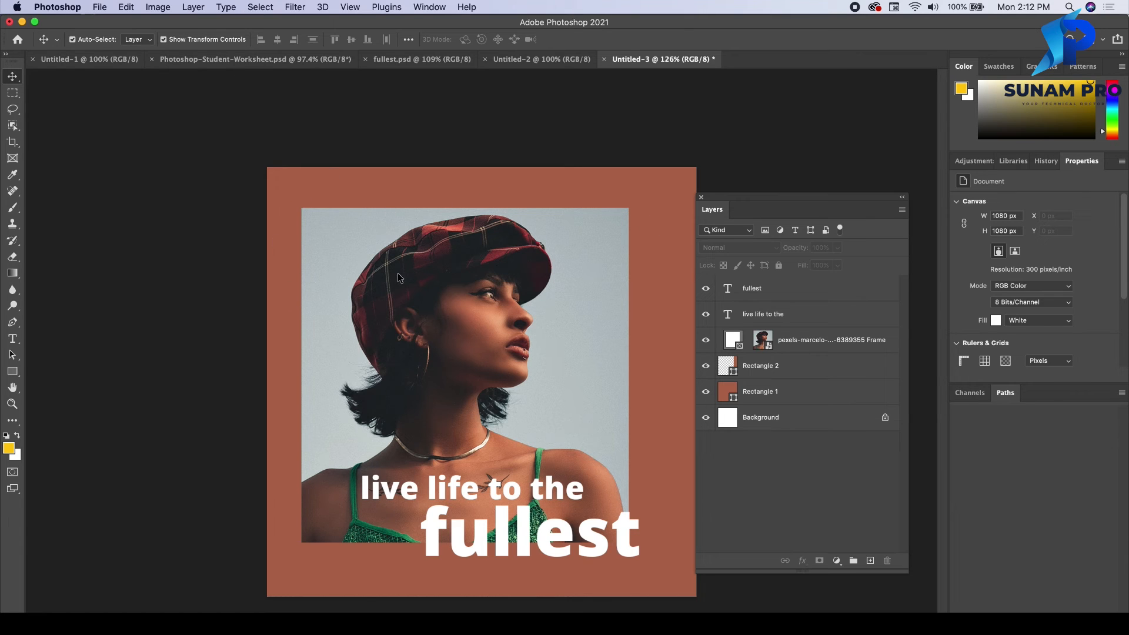
mouse_move(527, 526)
left_mouse_down()
mouse_move(499, 526)
mouse_move(559, 546)
mouse_move(543, 531)
left_mouse_up()
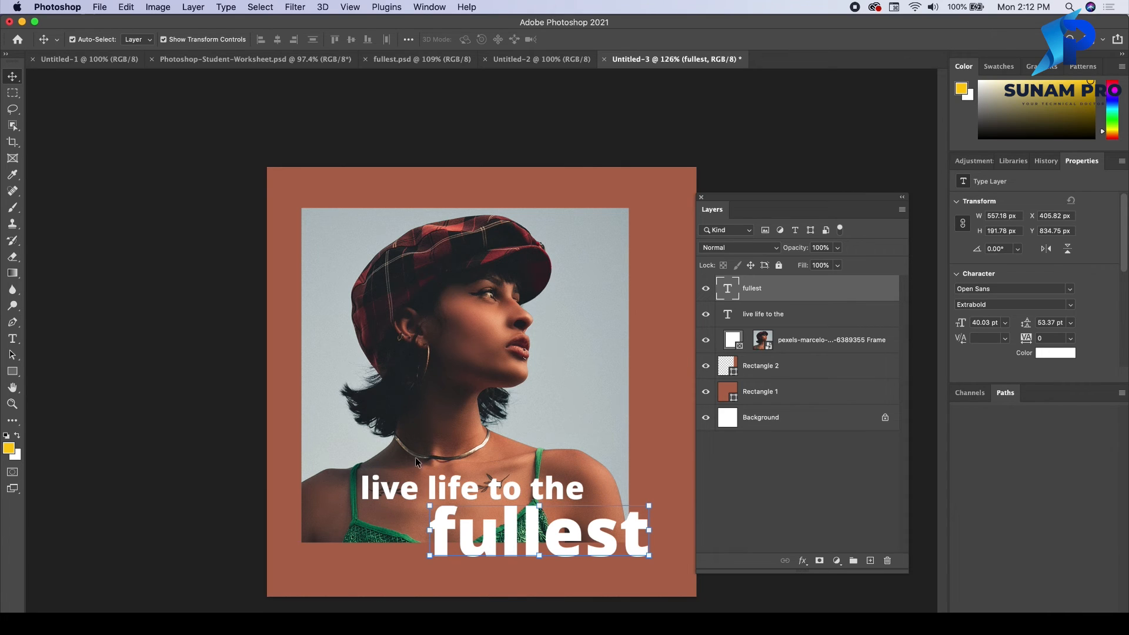
- Apply All Caps to "fullest" and move it left and slightly down so the whole word fits on the canvas
left_click(385, 497)
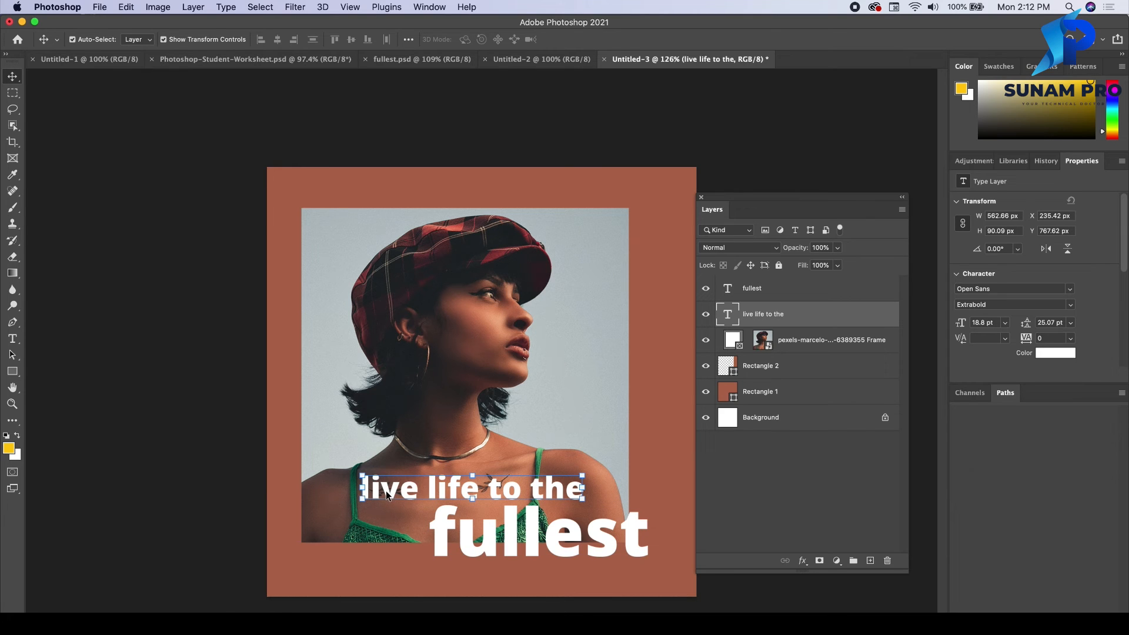
left_click(483, 545)
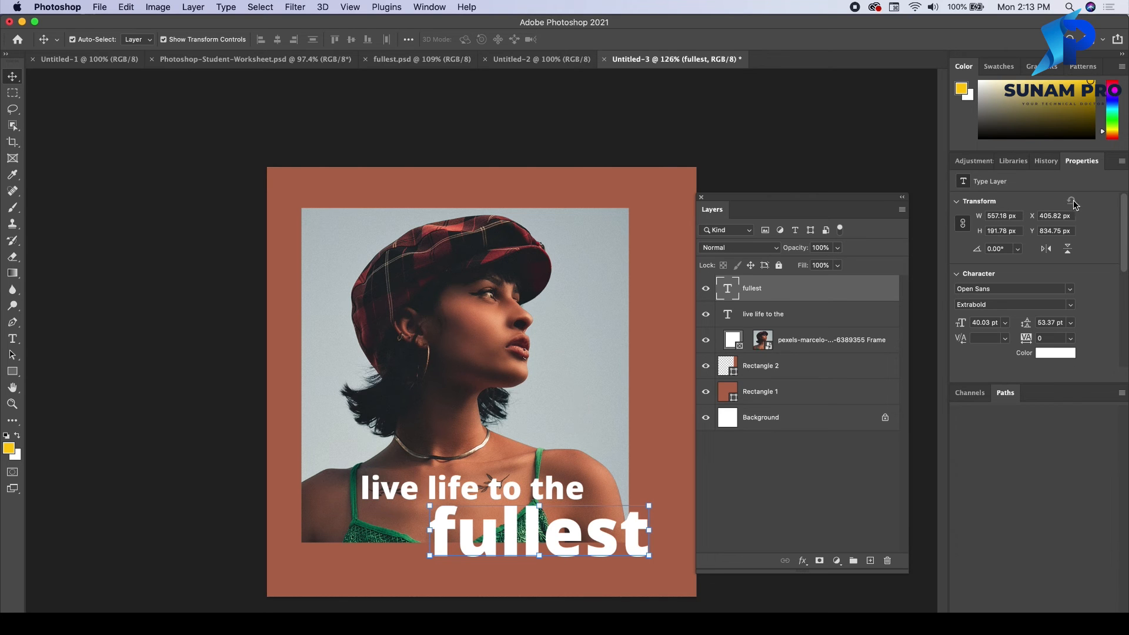
left_click_drag(1124, 217, 1124, 291)
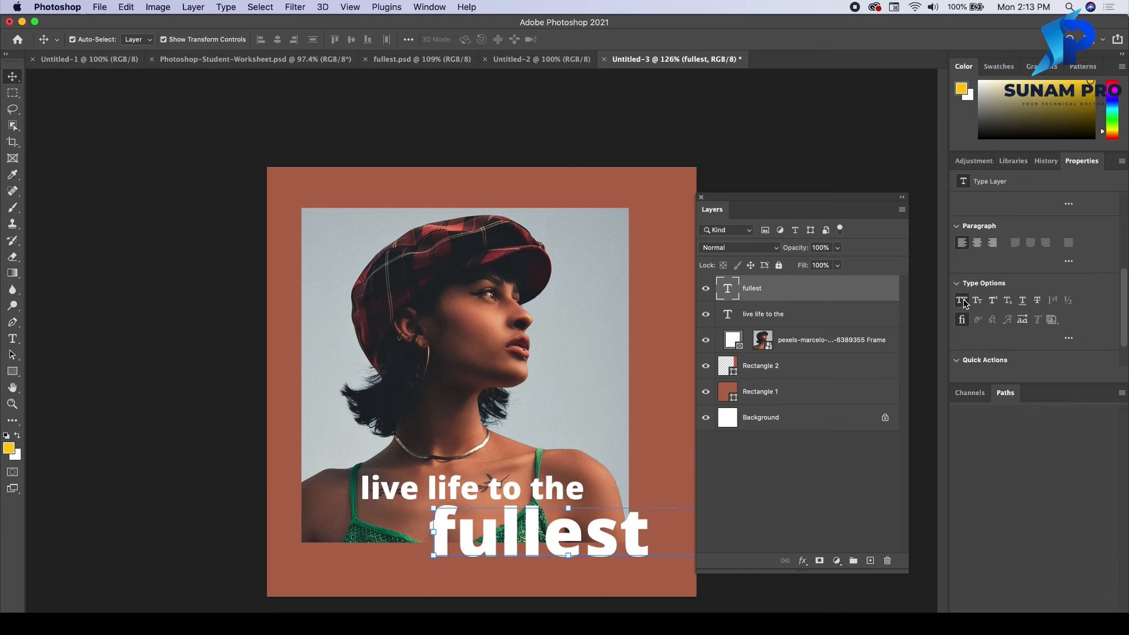
left_click(962, 301)
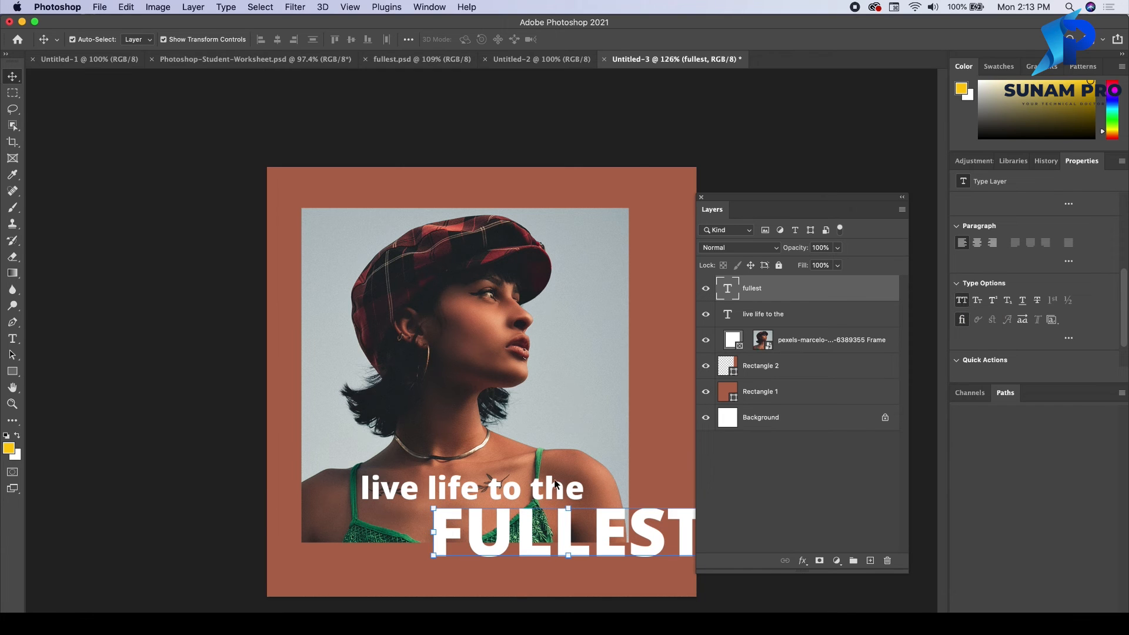
left_click_drag(660, 537, 625, 548)
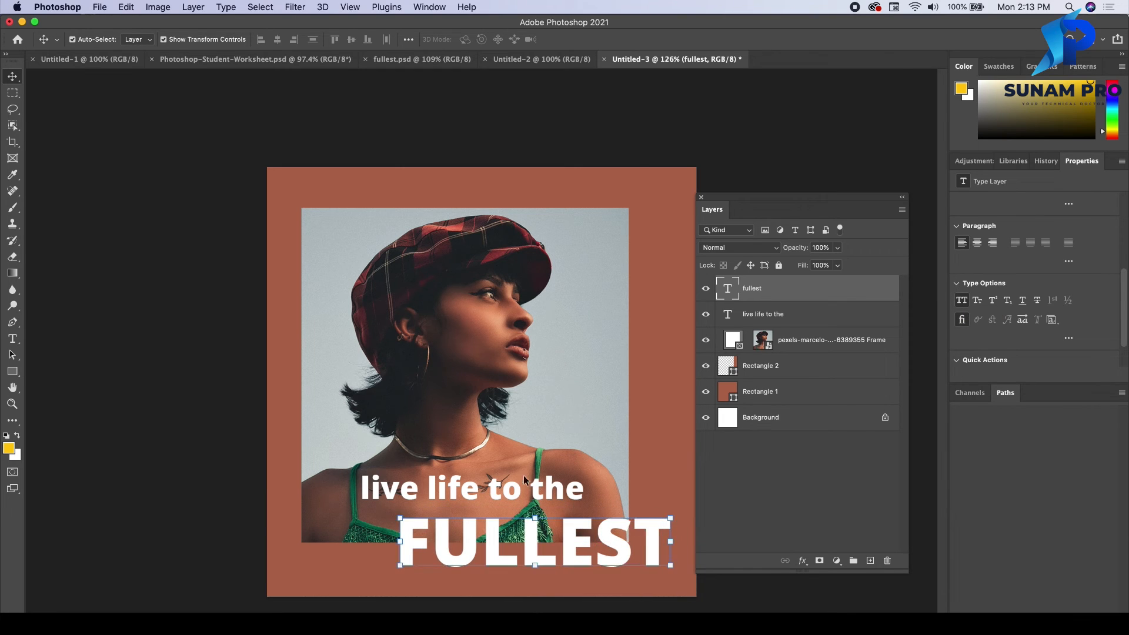
- Apply All Caps to "live life to the" and move the line slightly down, closer to "FULLEST"
left_click(500, 482)
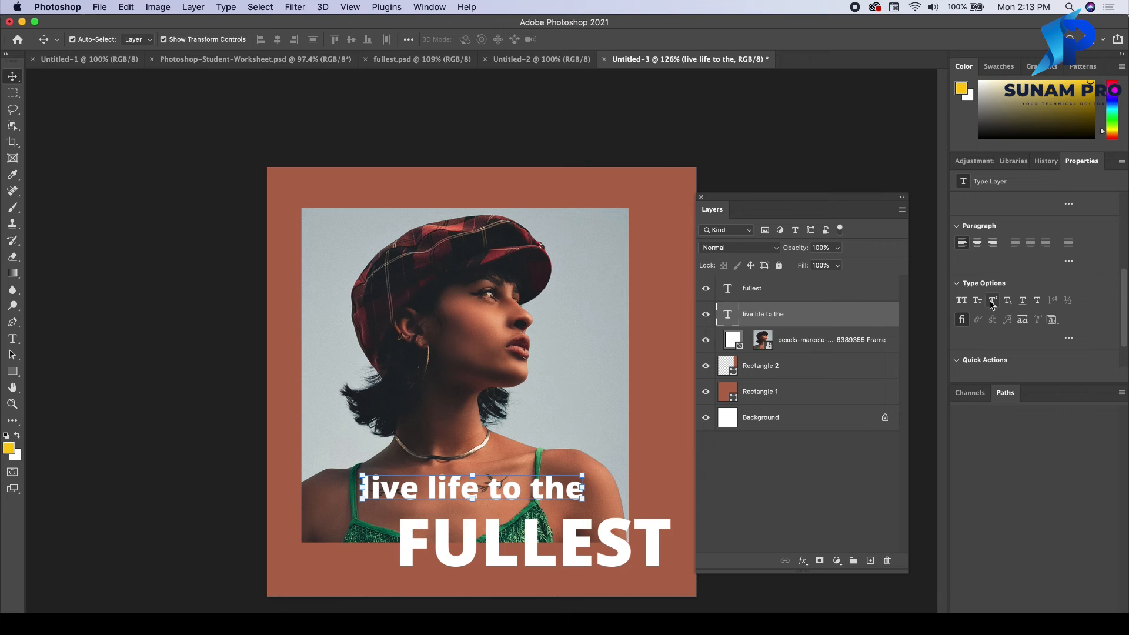
left_click(963, 302)
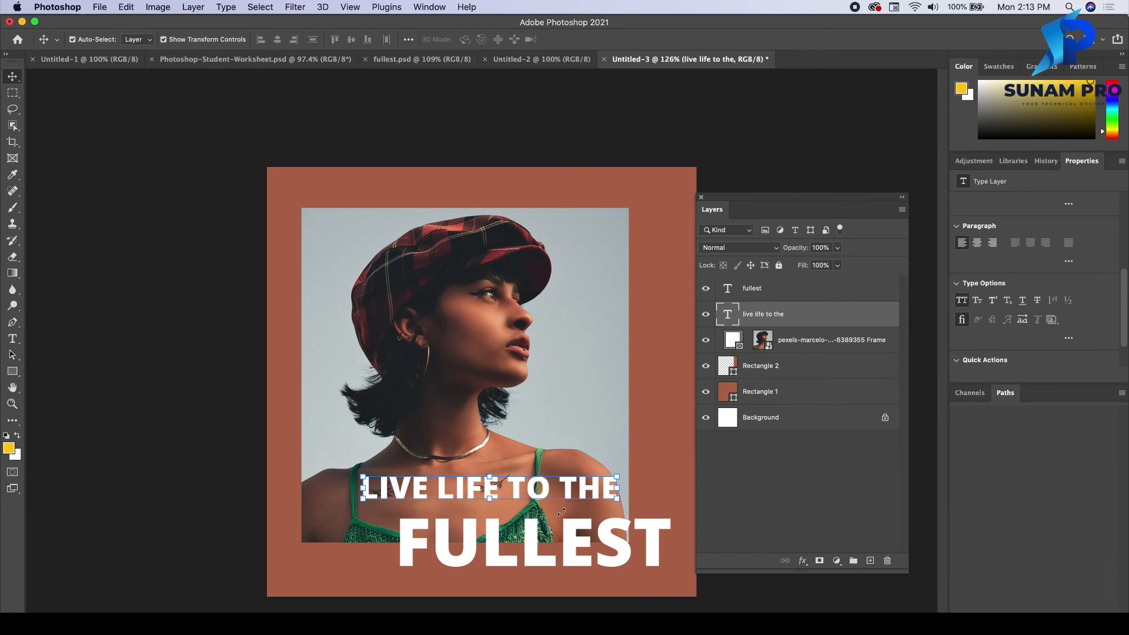
left_click_drag(579, 488, 577, 500)
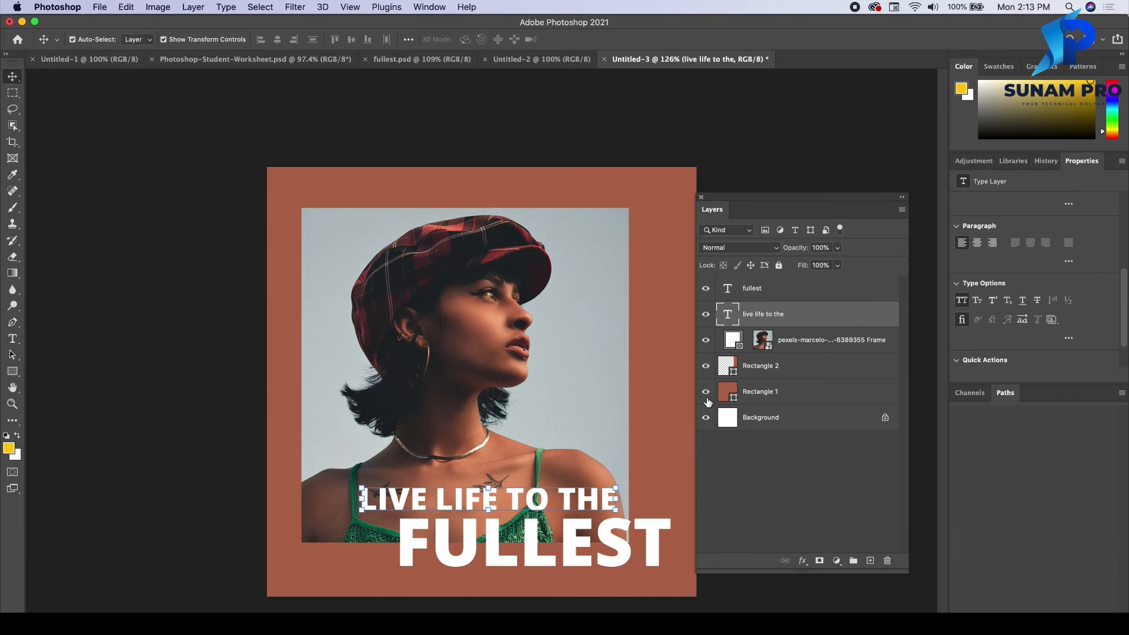
- Set the "live life to the" text to the Open Sans SemiBold style
double_click(727, 314)
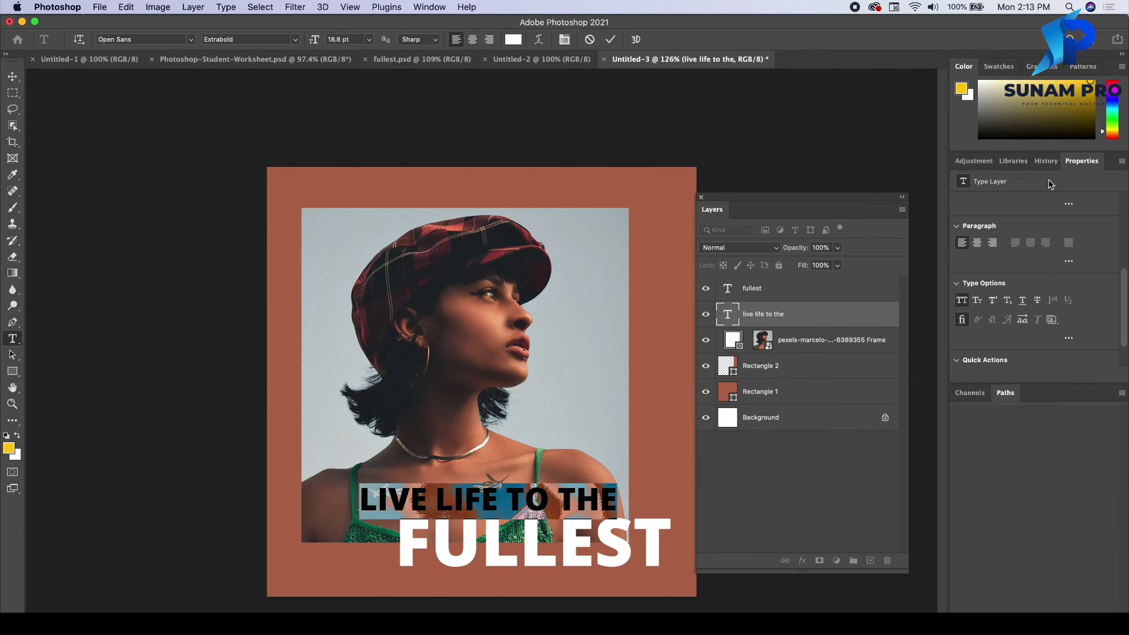
scroll(1122, 293, "up", 5)
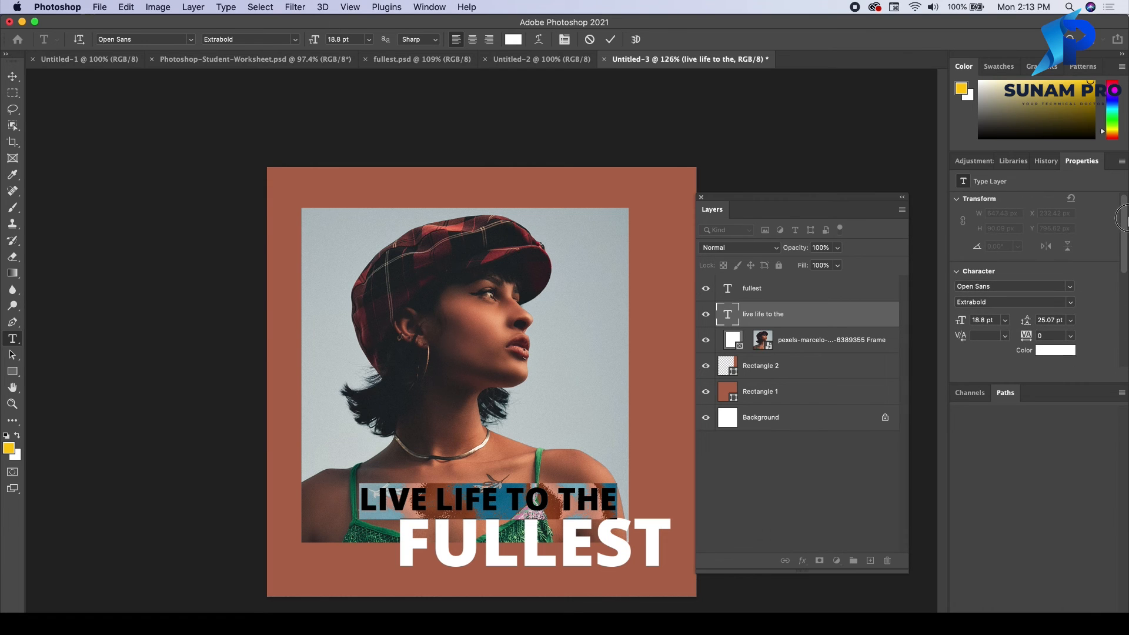
left_click(1066, 302)
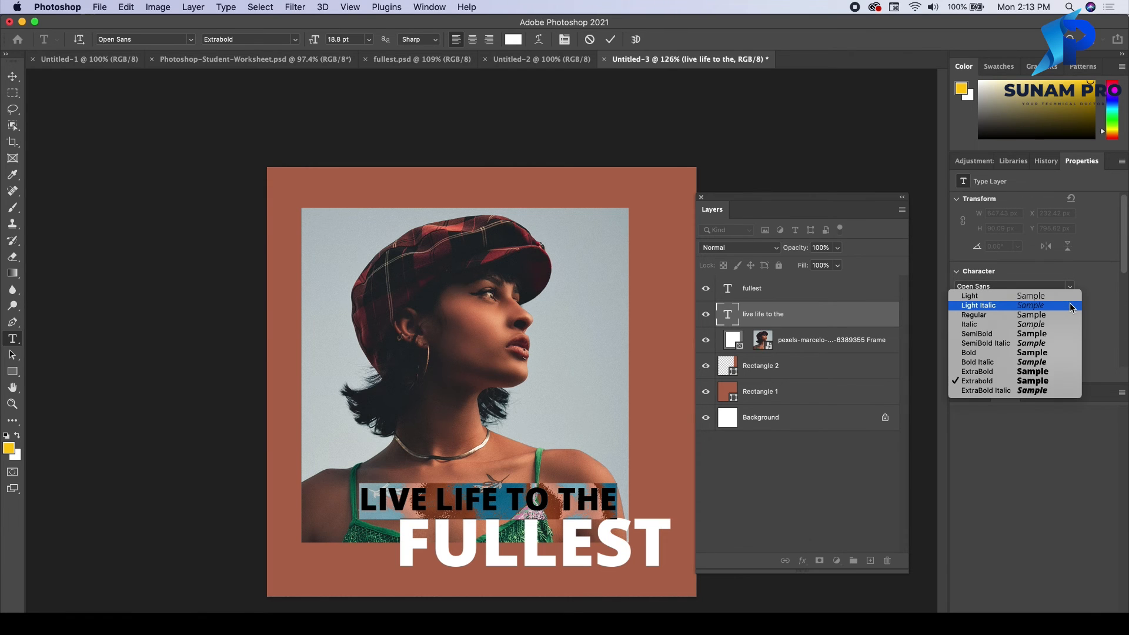
left_click(1053, 334)
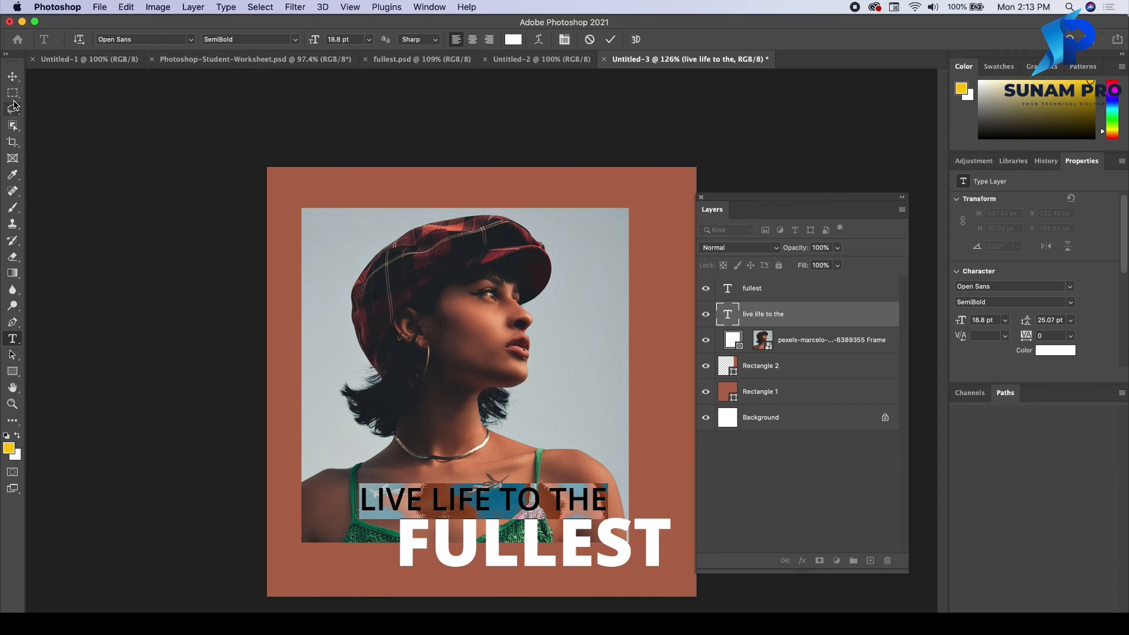
left_click(12, 77)
left_click(134, 539)
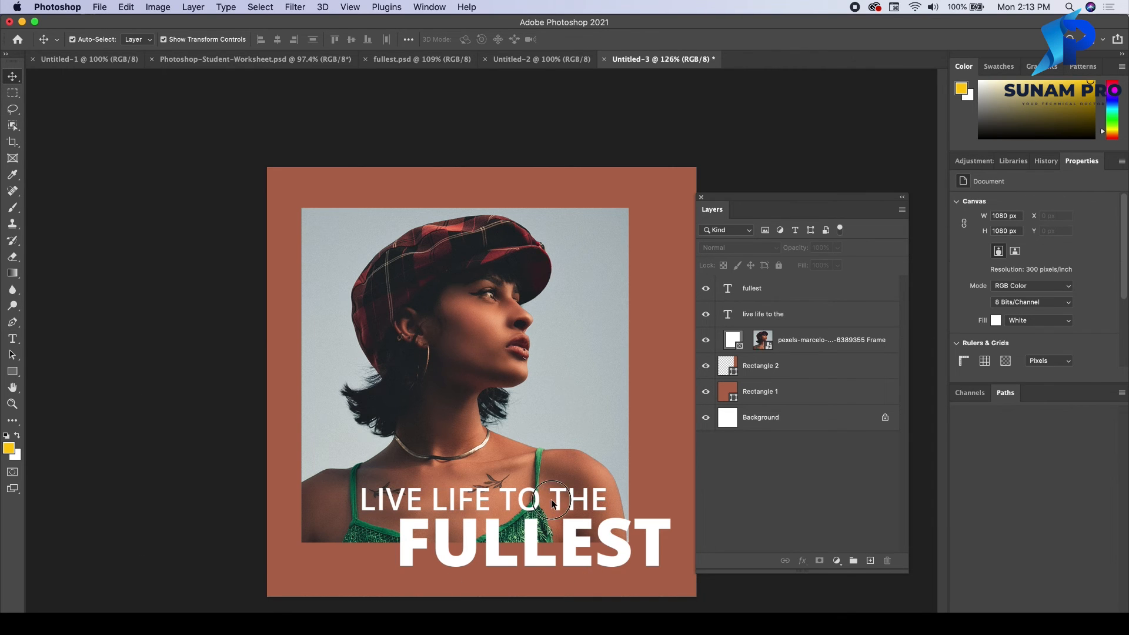
- Move "LIVE LIFE TO THE" slightly left, and shift "FULLEST" left as well
left_click_drag(552, 499, 544, 500)
mouse_move(594, 556)
left_mouse_down()
mouse_move(566, 543)
mouse_move(576, 543)
left_mouse_up()
left_click(217, 448)
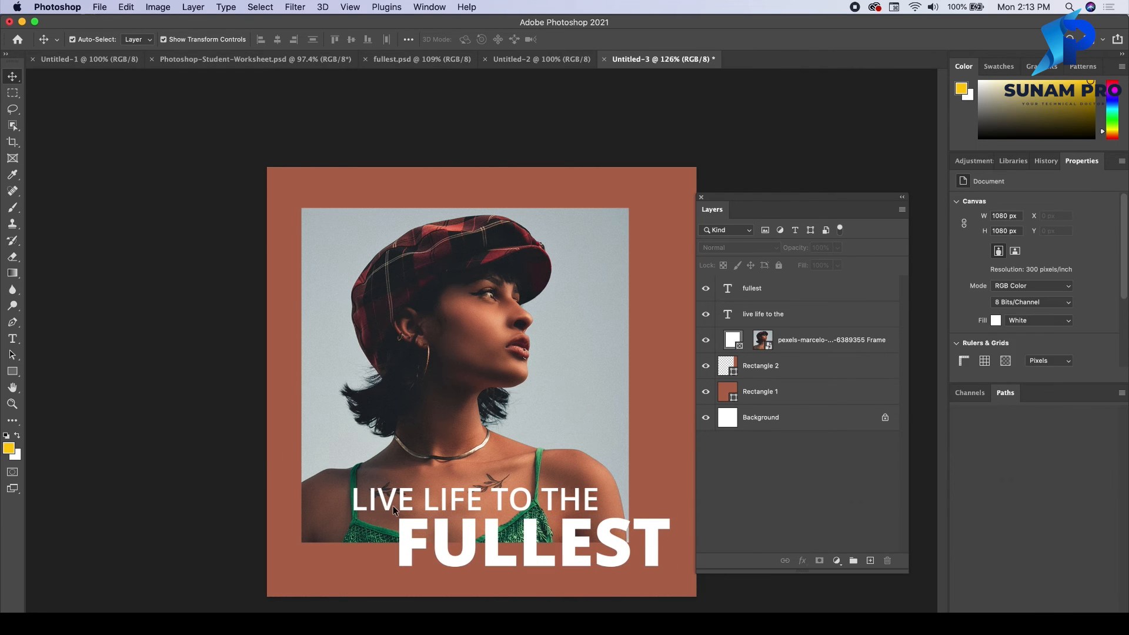
left_click_drag(393, 506, 459, 547)
left_click(142, 500)
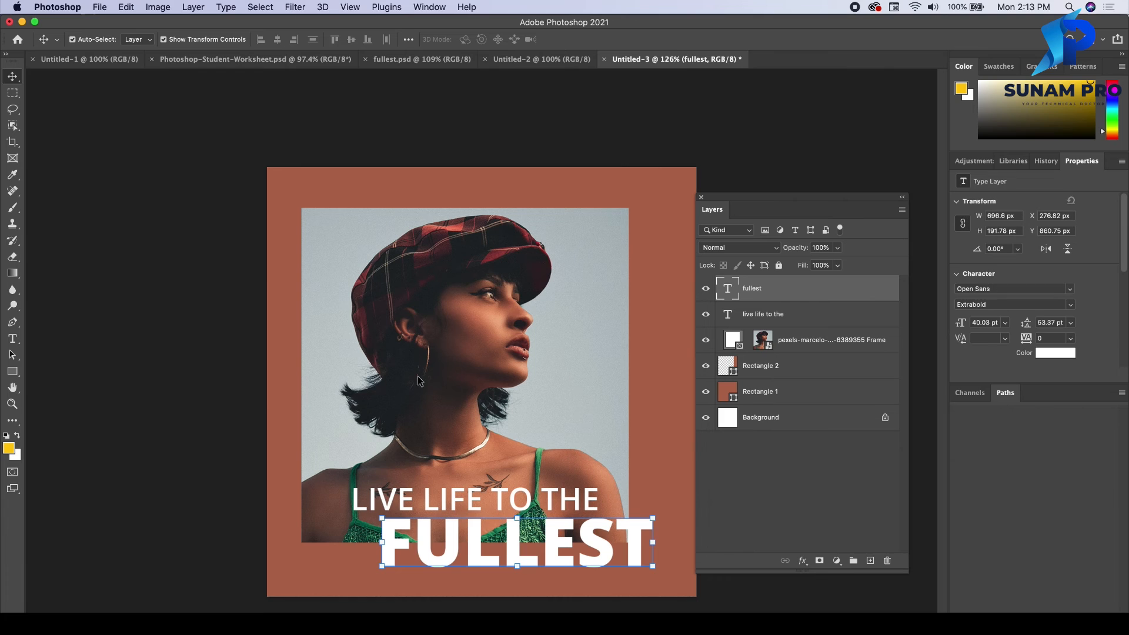
left_click(206, 414)
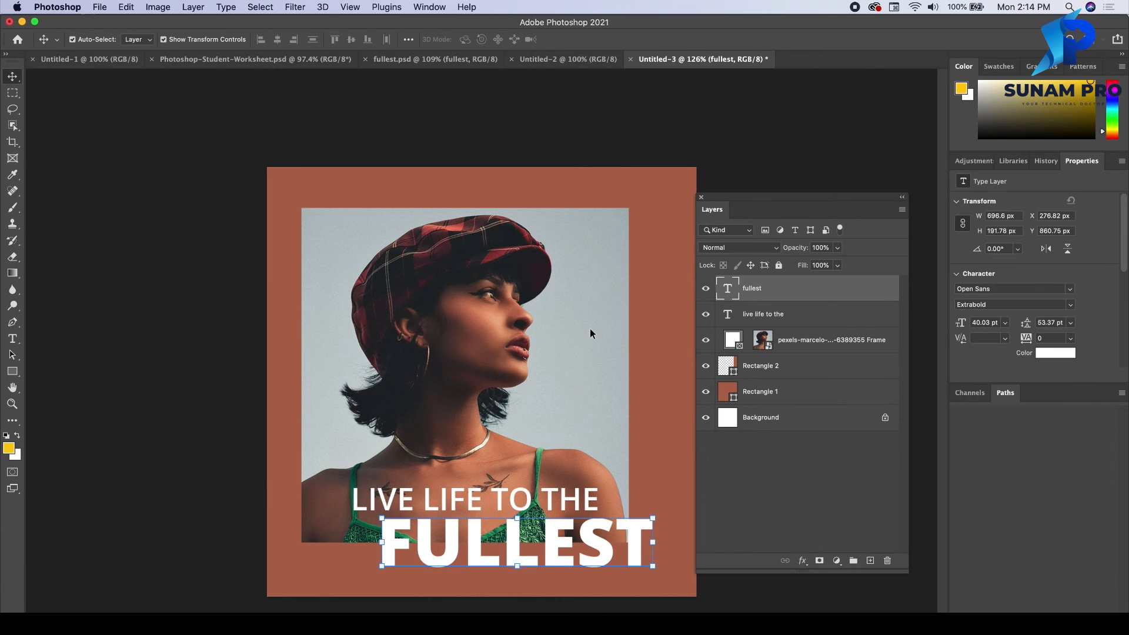
left_click(200, 433)
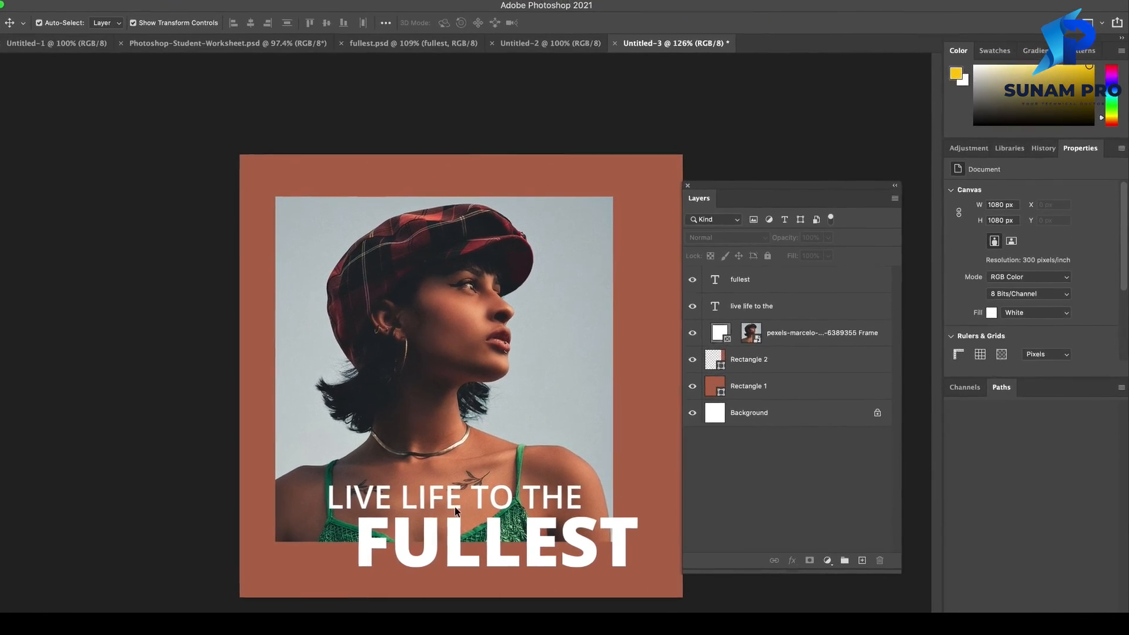
- Set the letter tracking of "live life to the" to 200
left_click(481, 500)
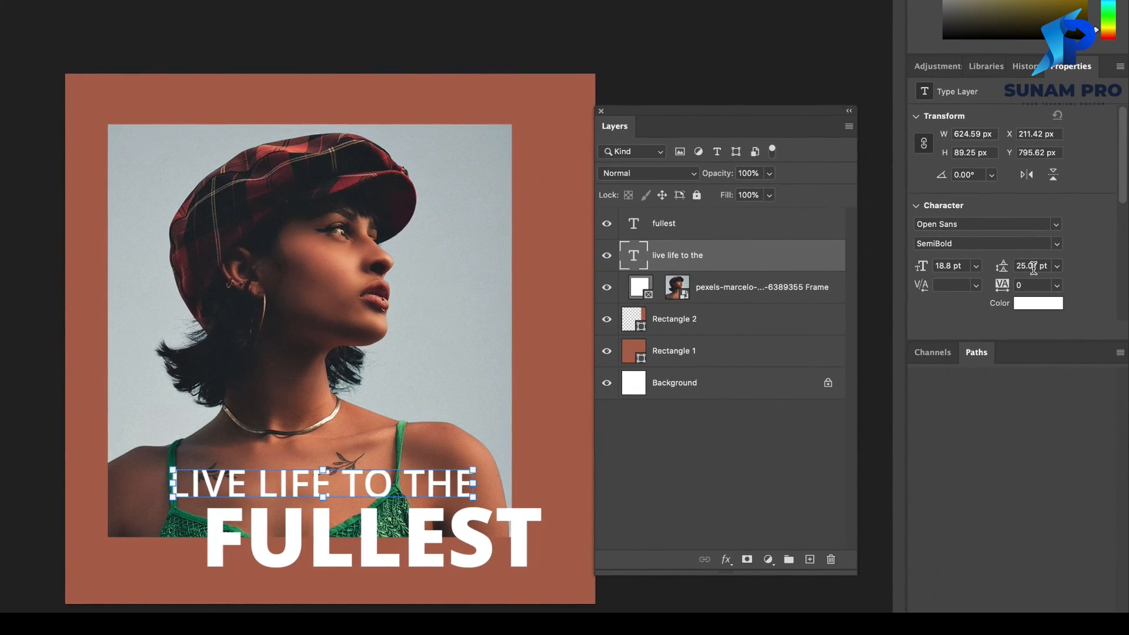
scroll(1025, 280, "down", 1)
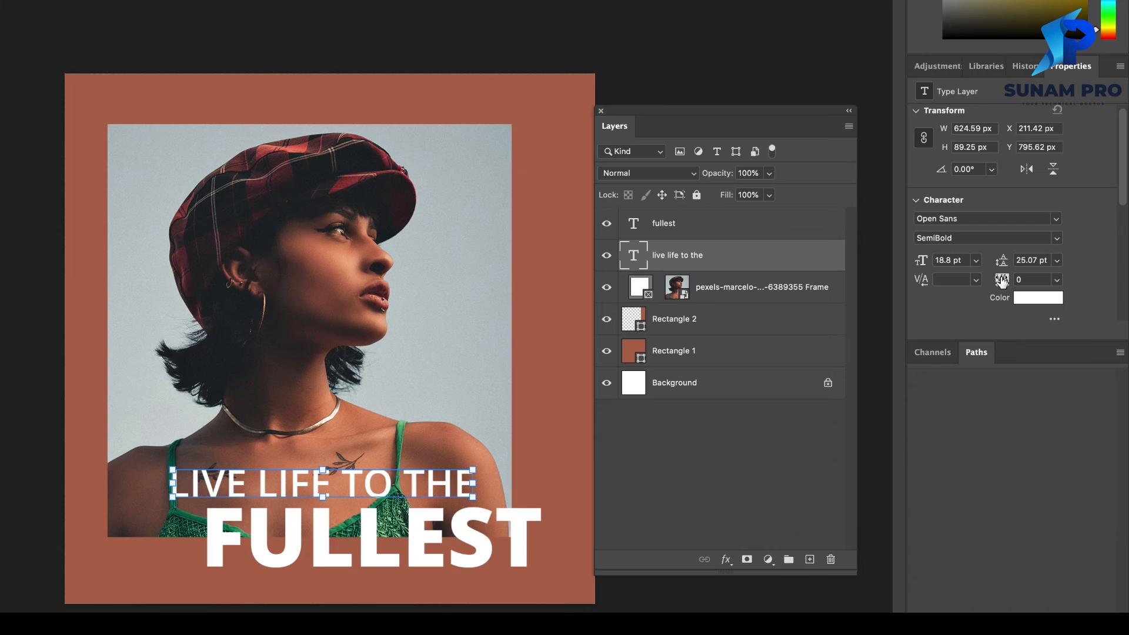
left_click(1057, 279)
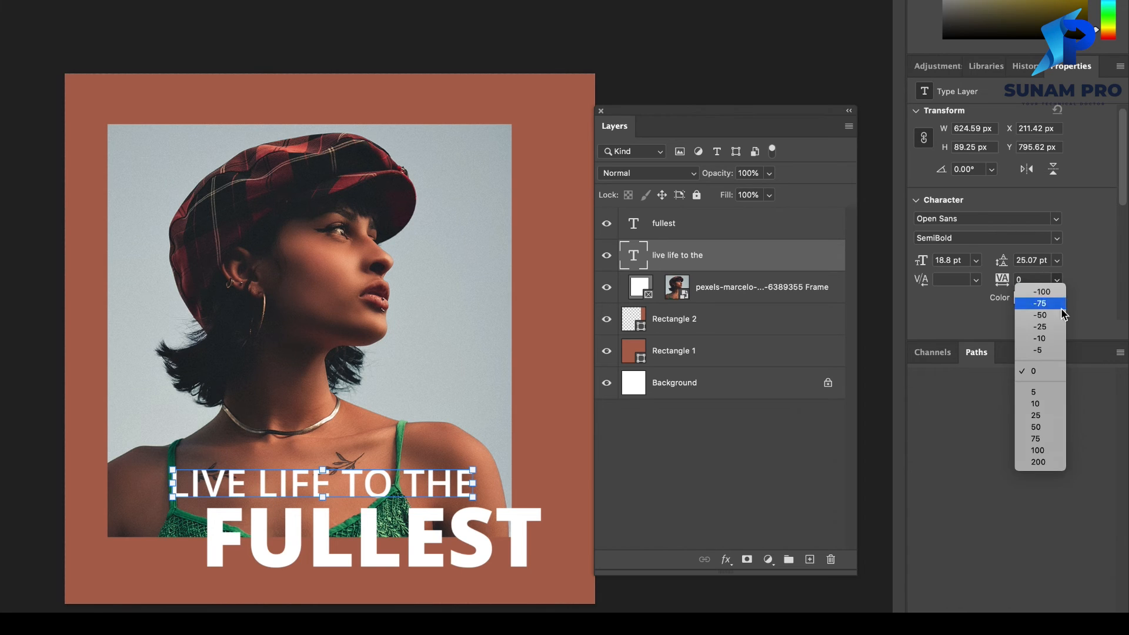
left_click(1040, 462)
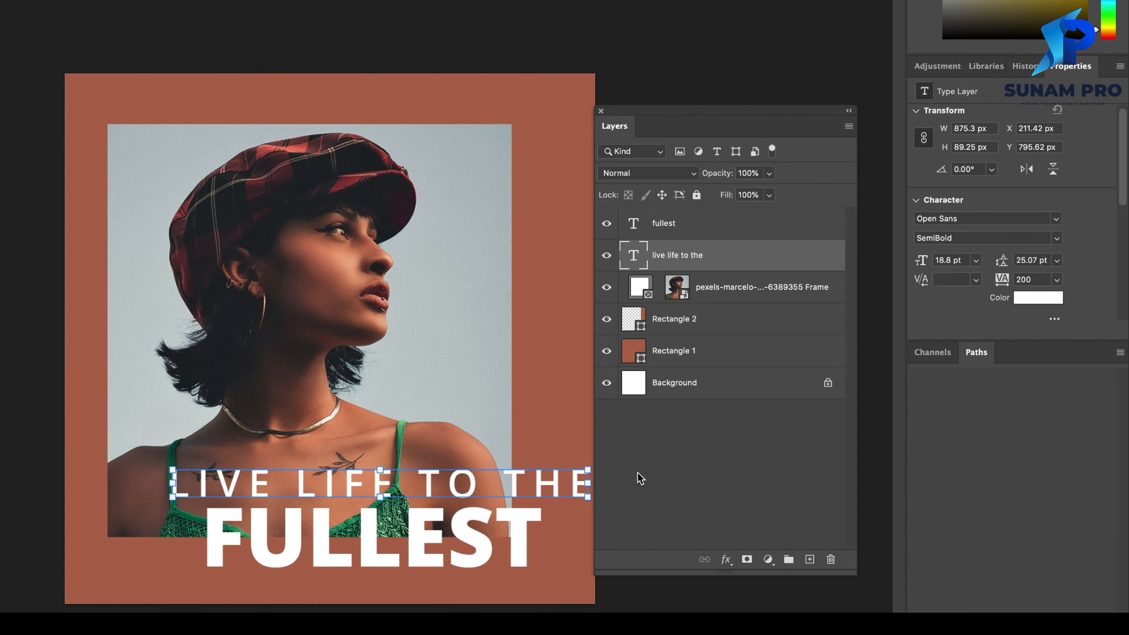
- Scale "live life to the" down to about 16 pt and move it left so it ends at the portrait's right edge
mouse_move(586, 468)
left_mouse_down()
mouse_move(566, 468)
mouse_move(582, 465)
left_mouse_up()
left_click_drag(167, 462, 224, 469)
left_click_drag(307, 485, 242, 485)
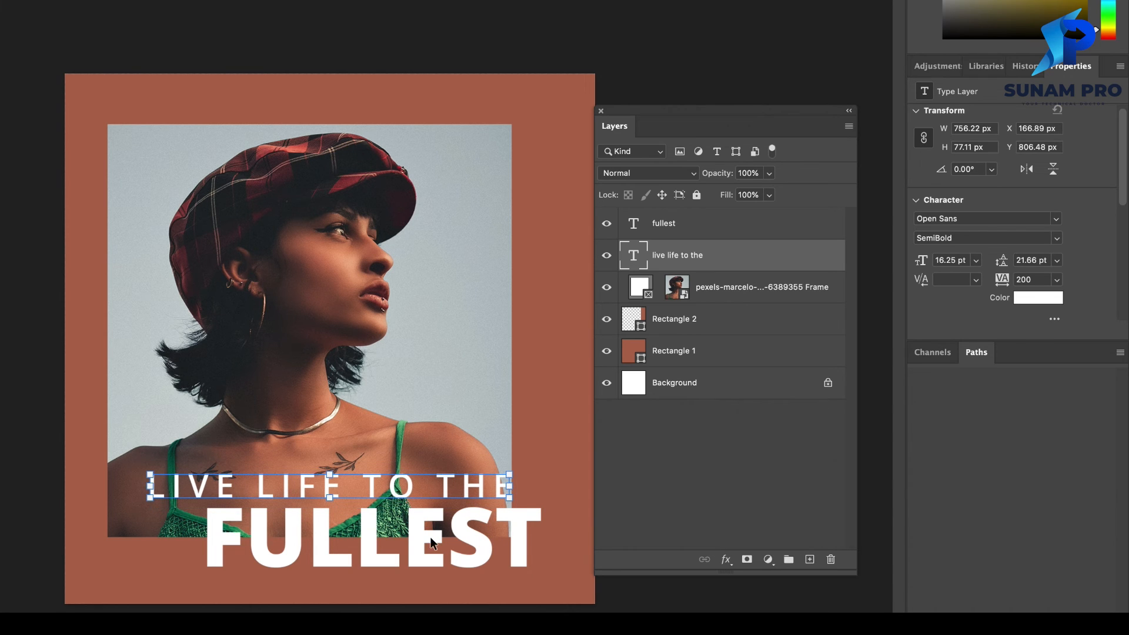
- Nudge "live life to the" 5 px to the right so its last letter lines up with the portrait's right edge
scroll(430, 538, "up", 4)
scroll(431, 538, "down", 2)
scroll(431, 537, "right", 2)
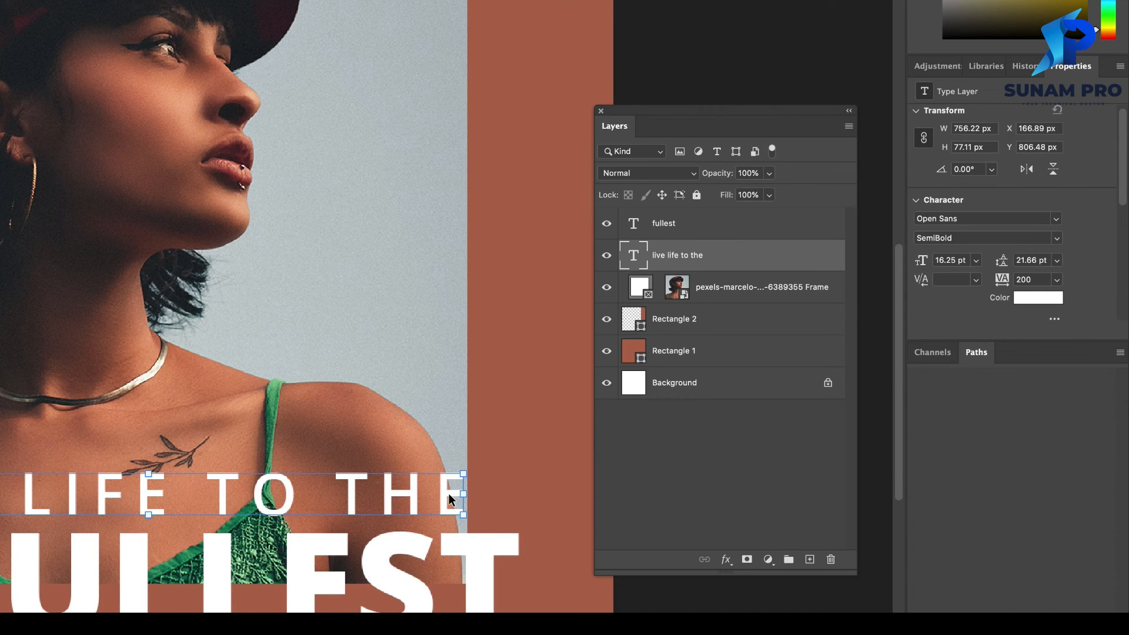
key("Right")
key("Right")
key("Right")
key("Right")
key("Right")
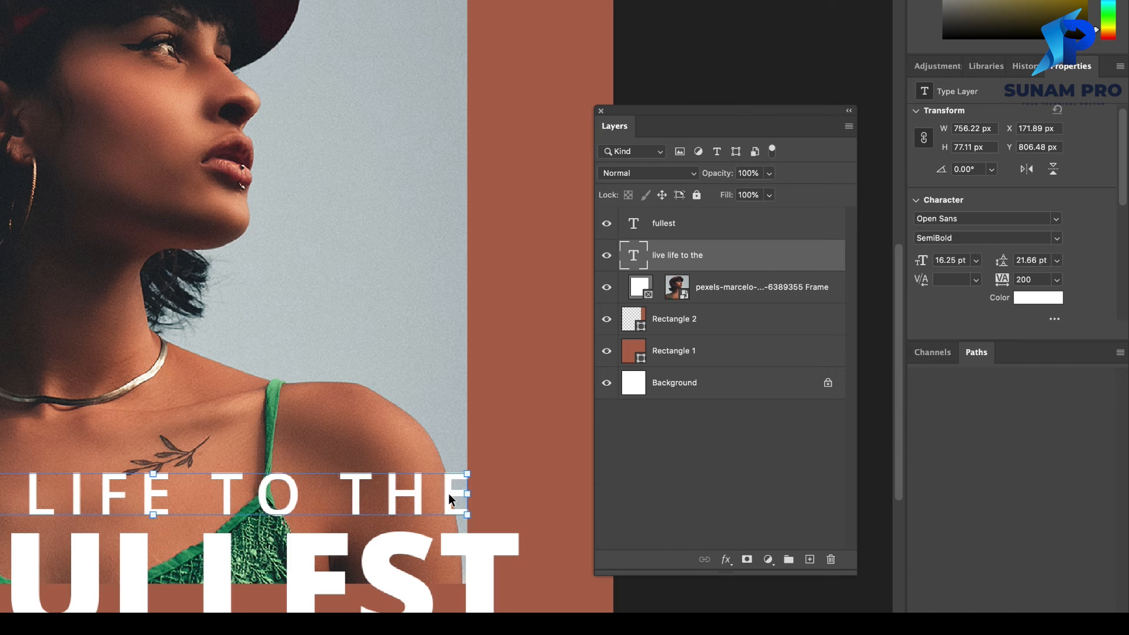
- Raise "live life to the" about 8 px above "FULLEST", fine-tuning its position so it still ends at the portrait's right edge
left_click_drag(449, 493, 426, 481)
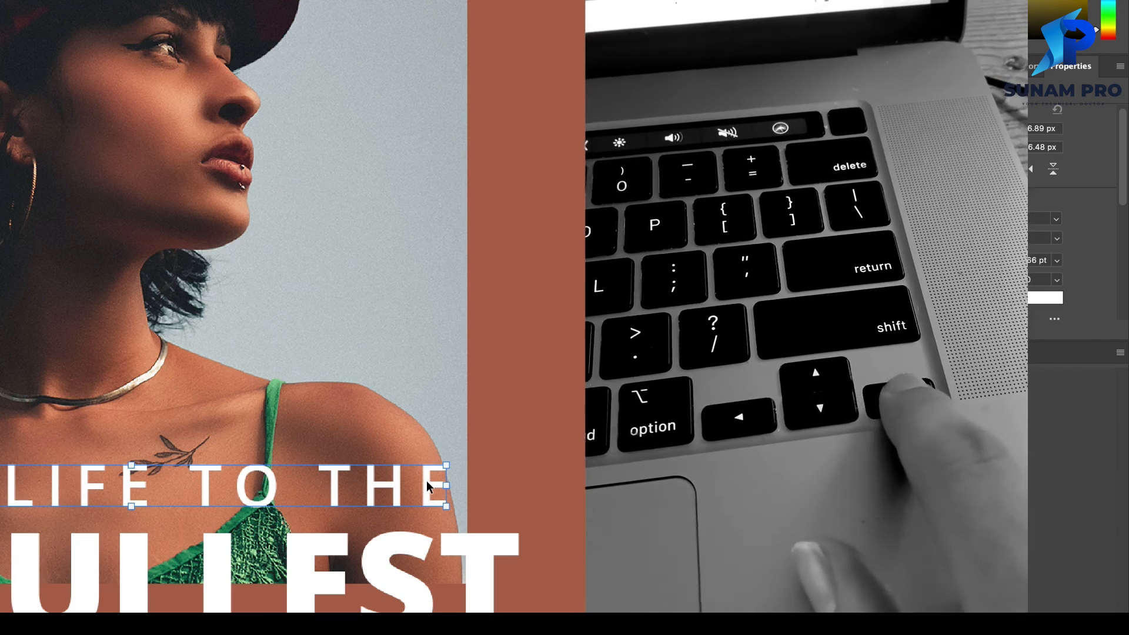
key("Right")
key("Right")
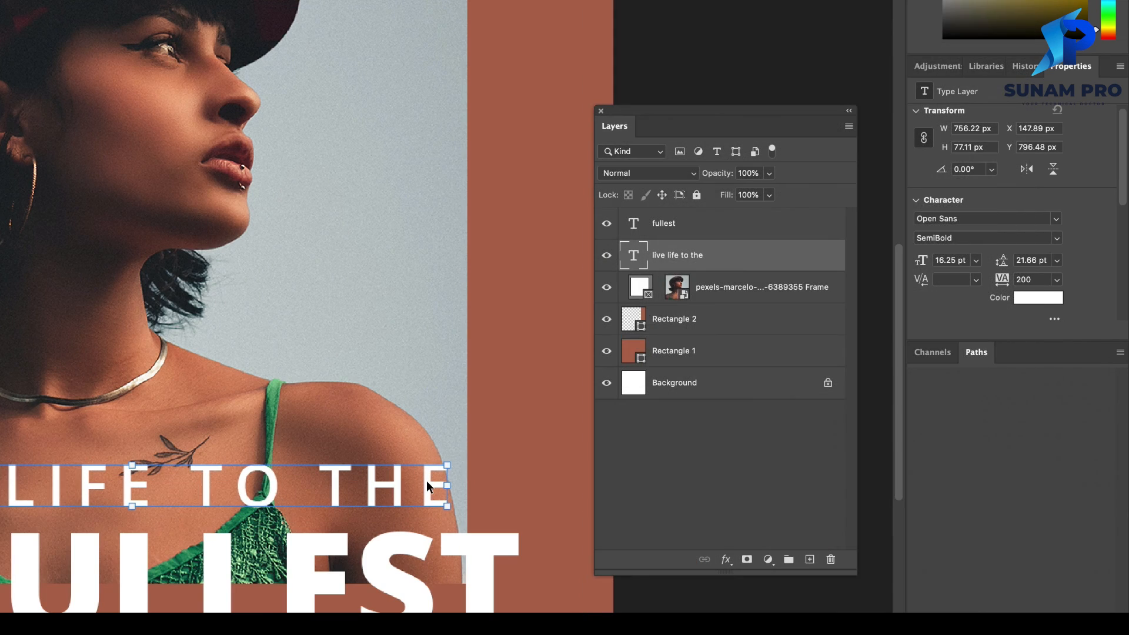
key("Right")
key("Right")
key("Right")
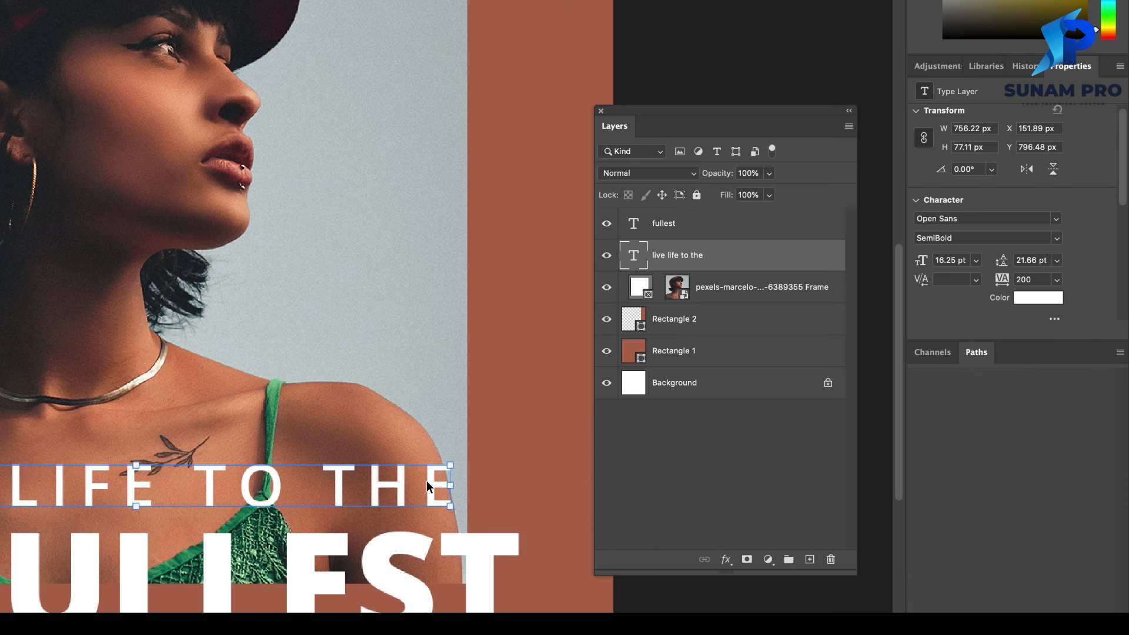
key("Right")
key("Right")
key("Right")
key("Right")
key("Right")
key("Down")
key("Down")
key("Down")
key("Down")
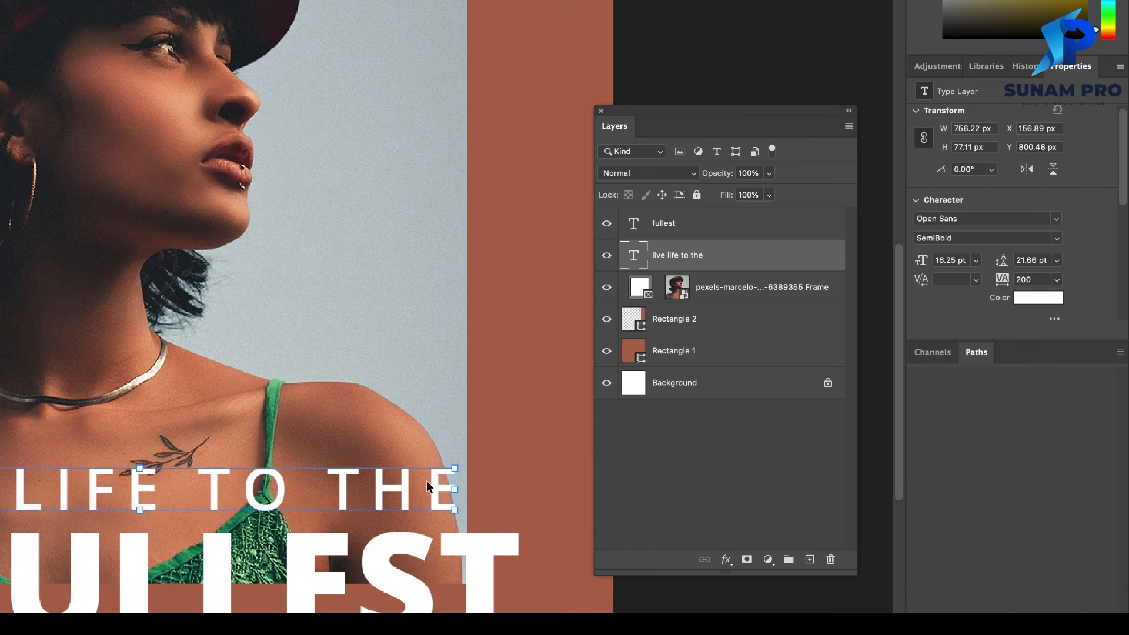
key("Up")
key("Up")
key("Right")
key("Right")
key("Right")
key("Right")
key("Right")
key("Right")
key("Right")
key("Right")
key("Right")
key("Right")
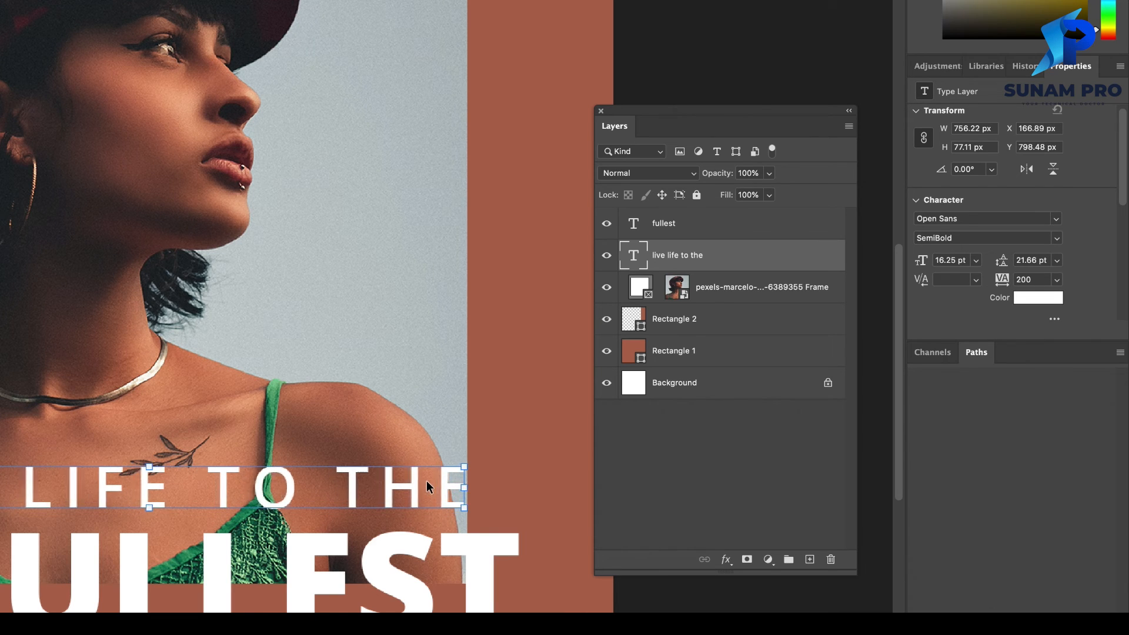
key("Right")
key("Right")
key("Right")
key("Right")
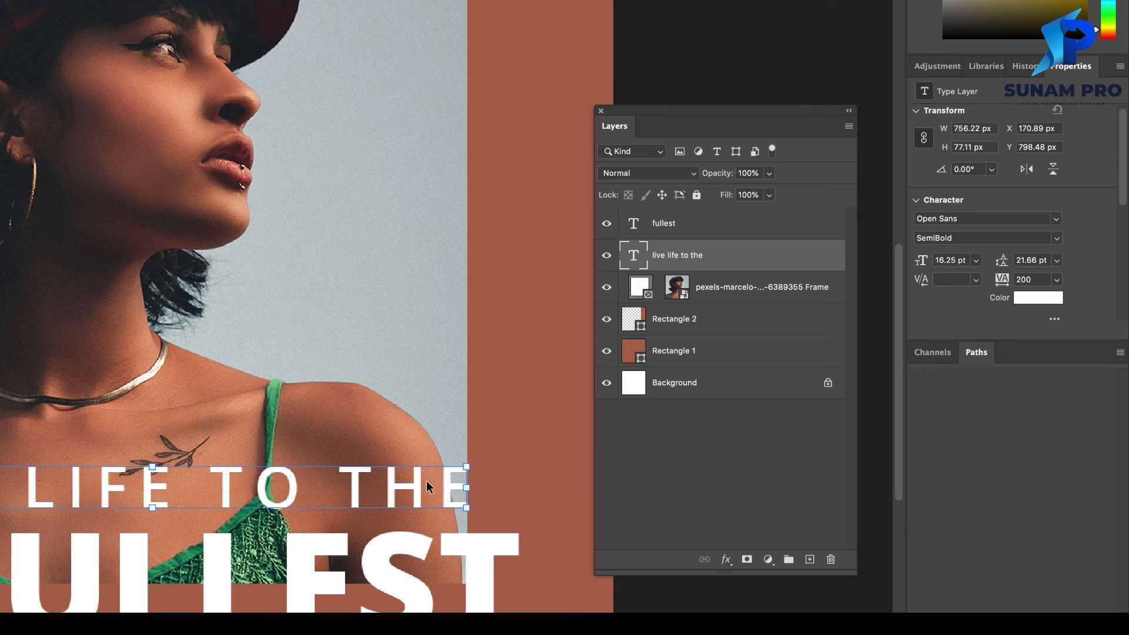
left_click(513, 349)
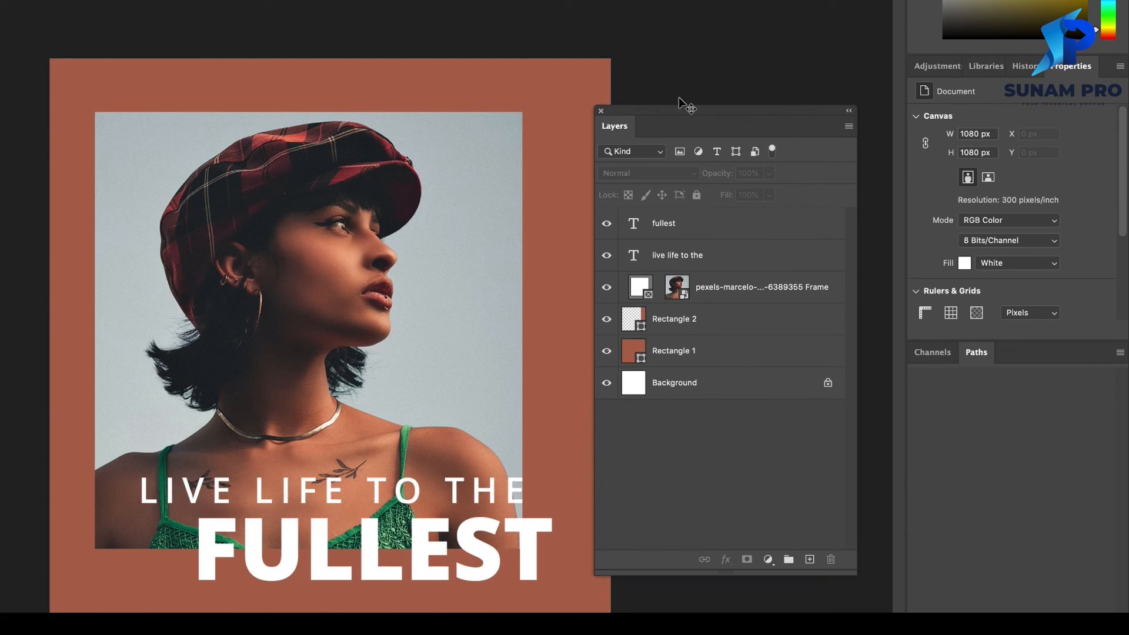
- Enlarge "FULLEST" to about 46 pt so it reaches the canvas's right edge, and nudge it slightly down
left_click_drag(663, 110, 740, 116)
left_click(549, 533)
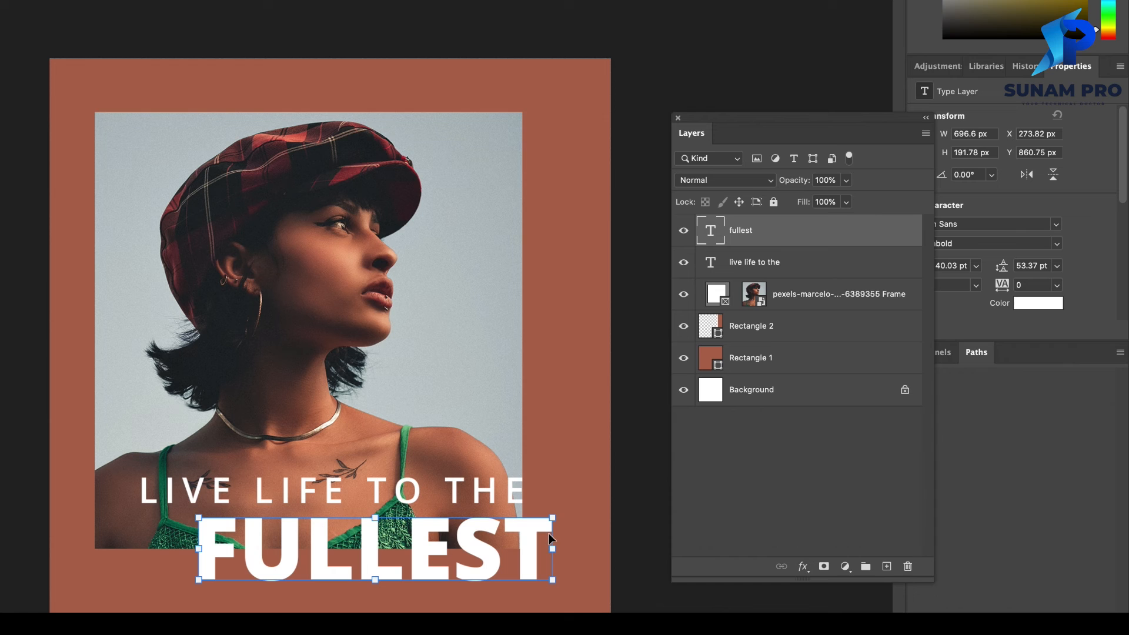
left_click_drag(553, 581, 612, 612)
key("Right")
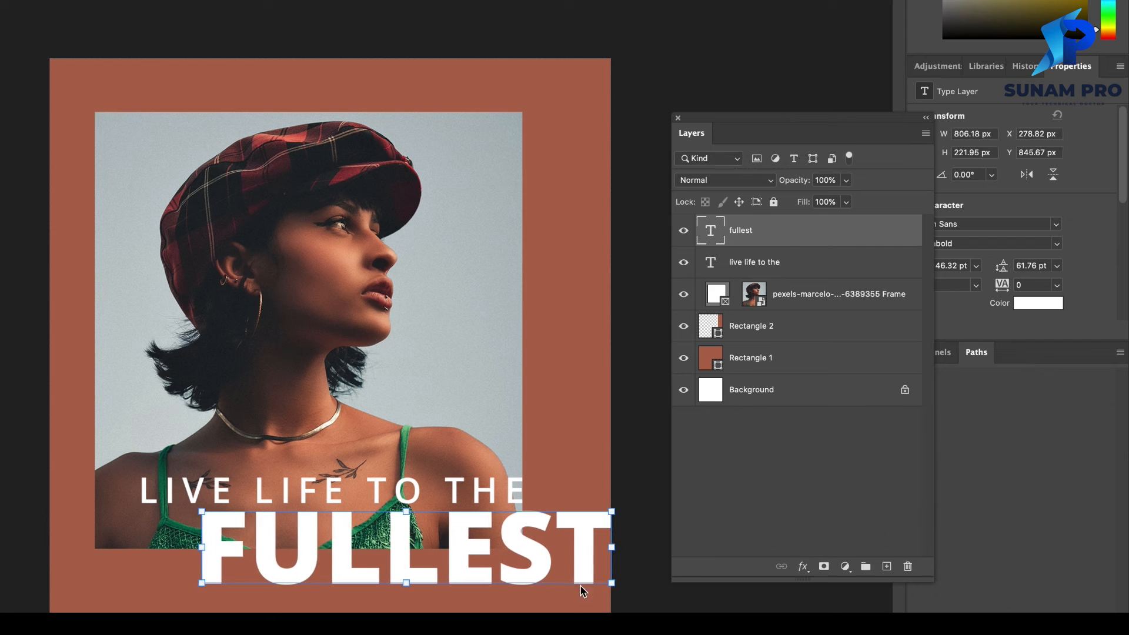
key("Down")
key("Down")
key("Down")
key("Right")
key("Down")
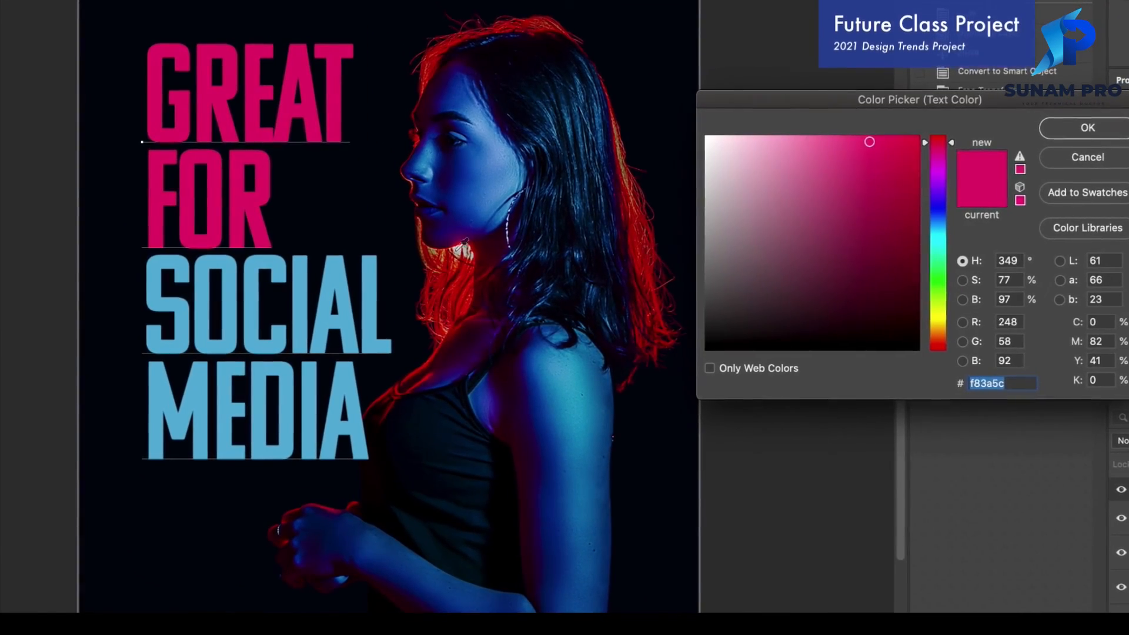
left_click(458, 300)
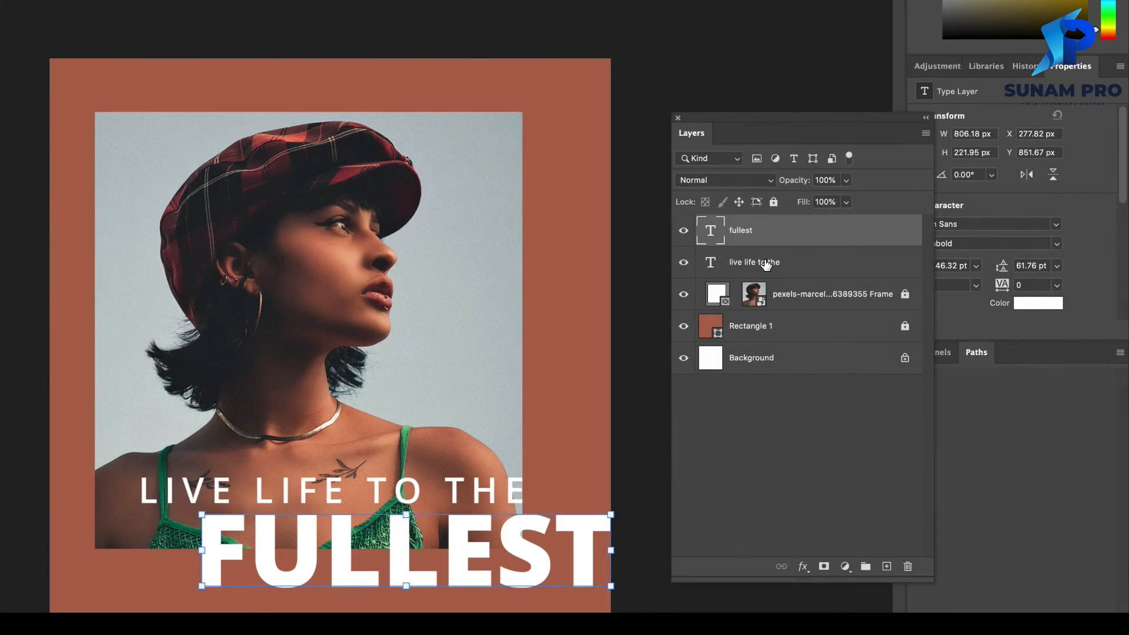
- Move both text layers below Rectangle 1 in the layer stack, and return them above the portrait frame
left_click(766, 264, "shift")
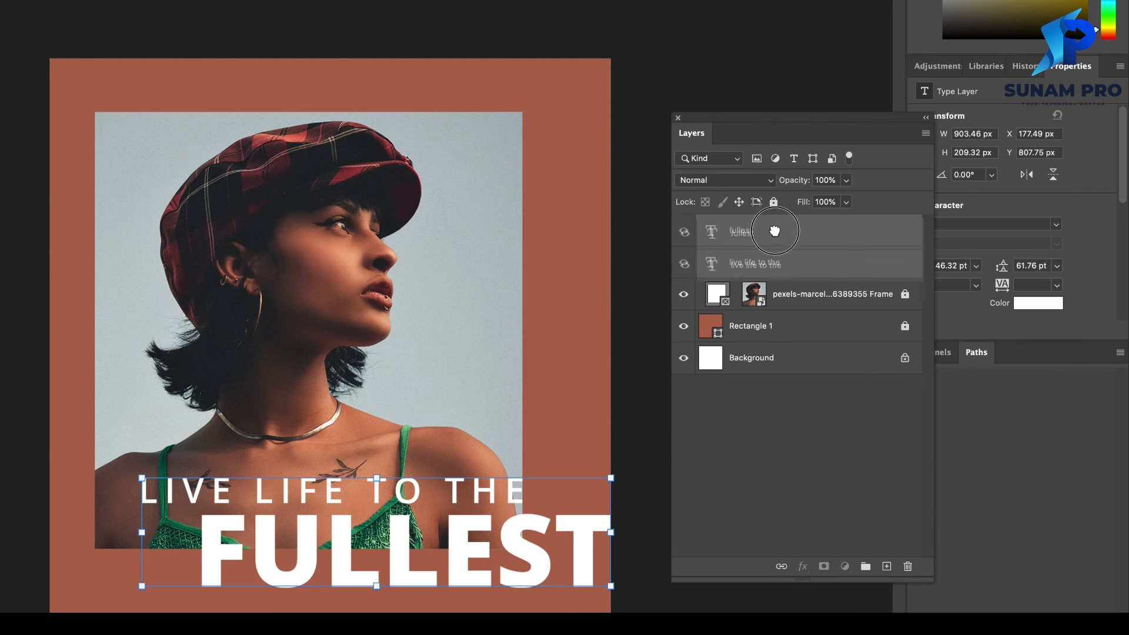
left_click_drag(773, 231, 771, 336)
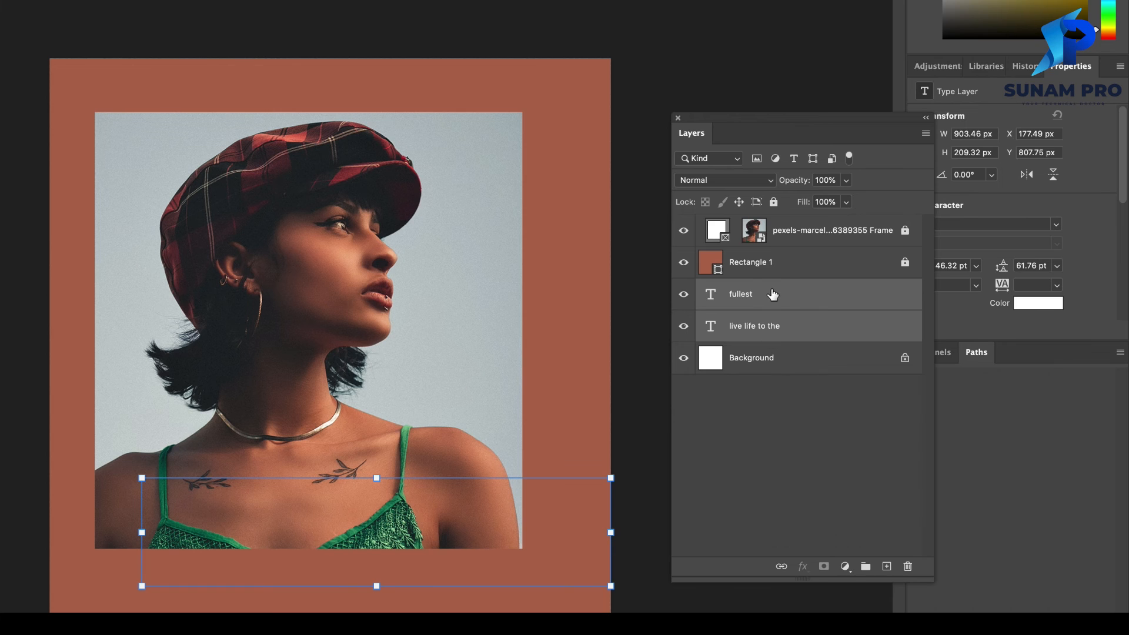
left_click_drag(773, 294, 777, 223)
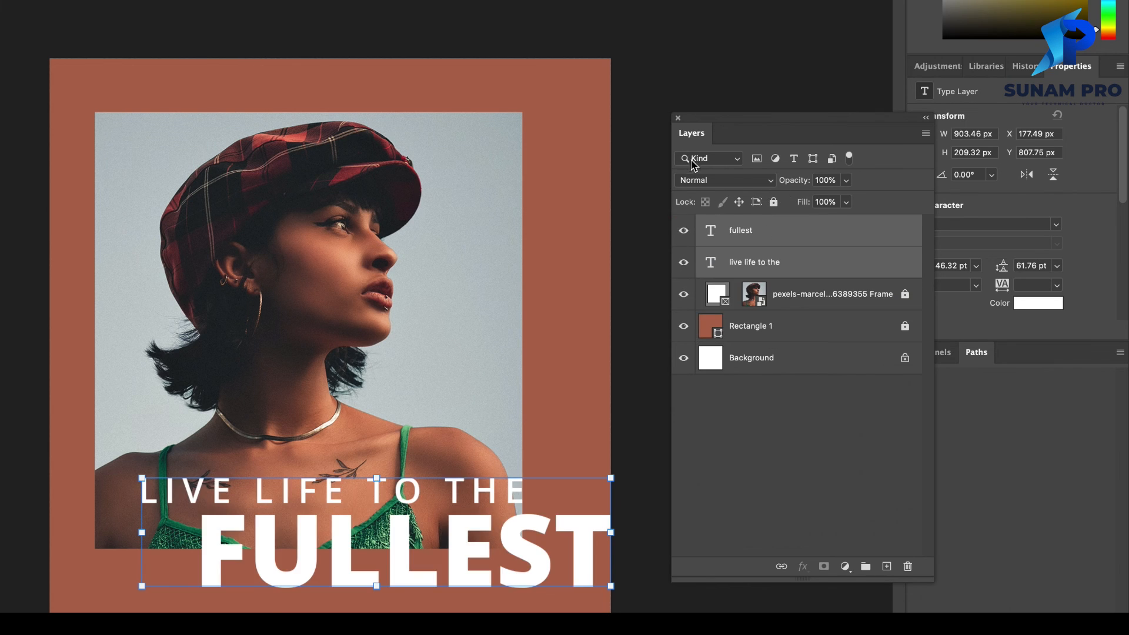
- Remove the frame from the portrait photo layer and deselect the layer
left_click(759, 302)
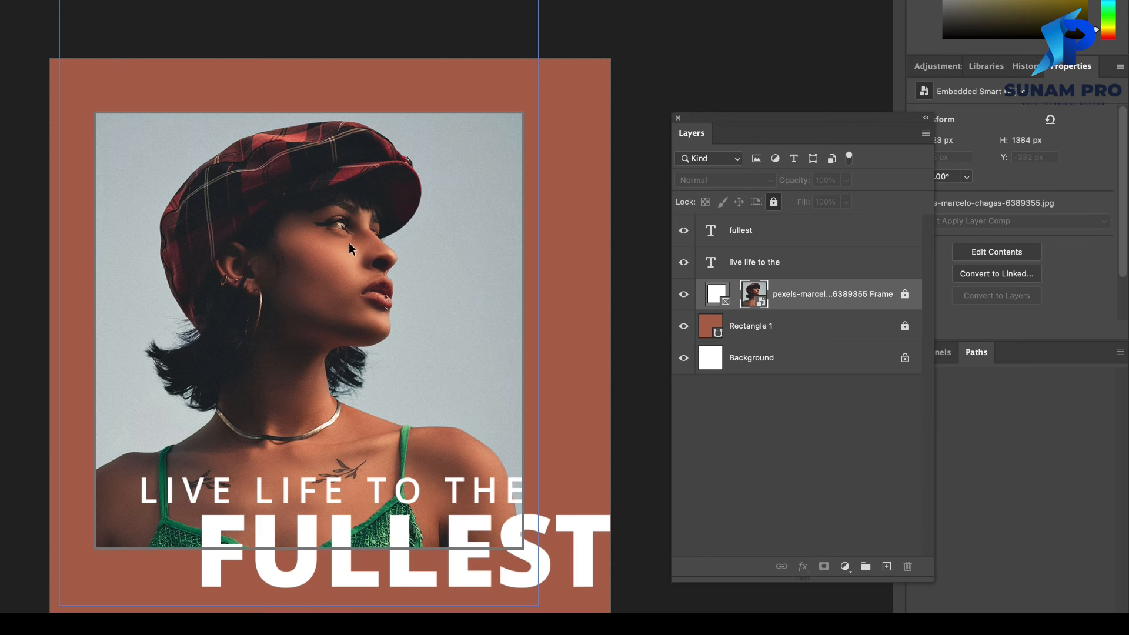
left_click(717, 294)
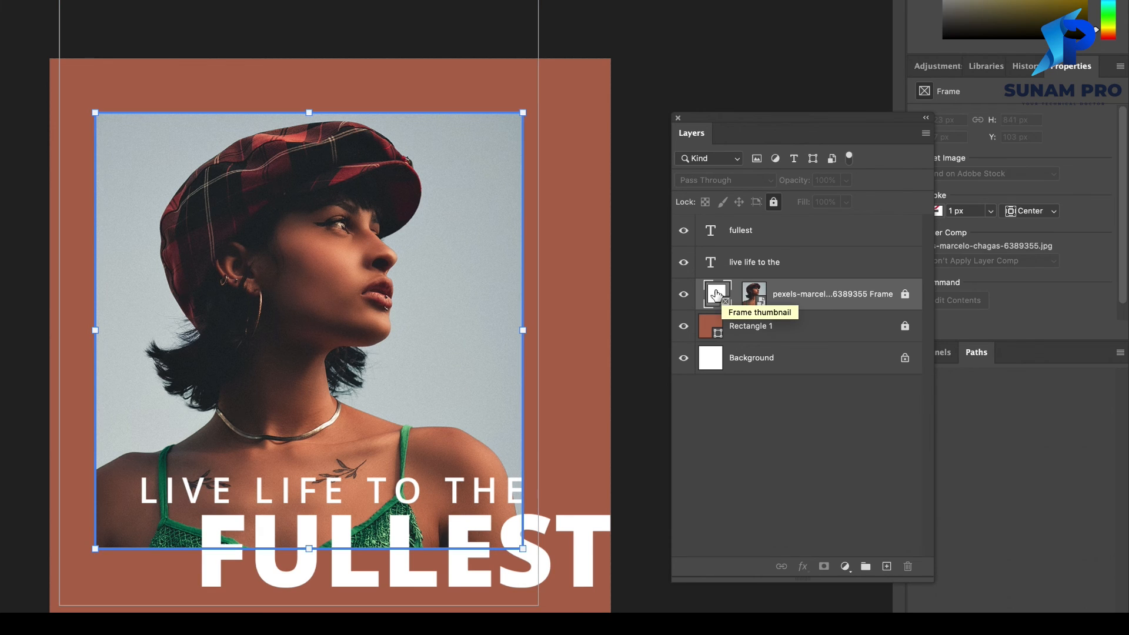
right_click(716, 295)
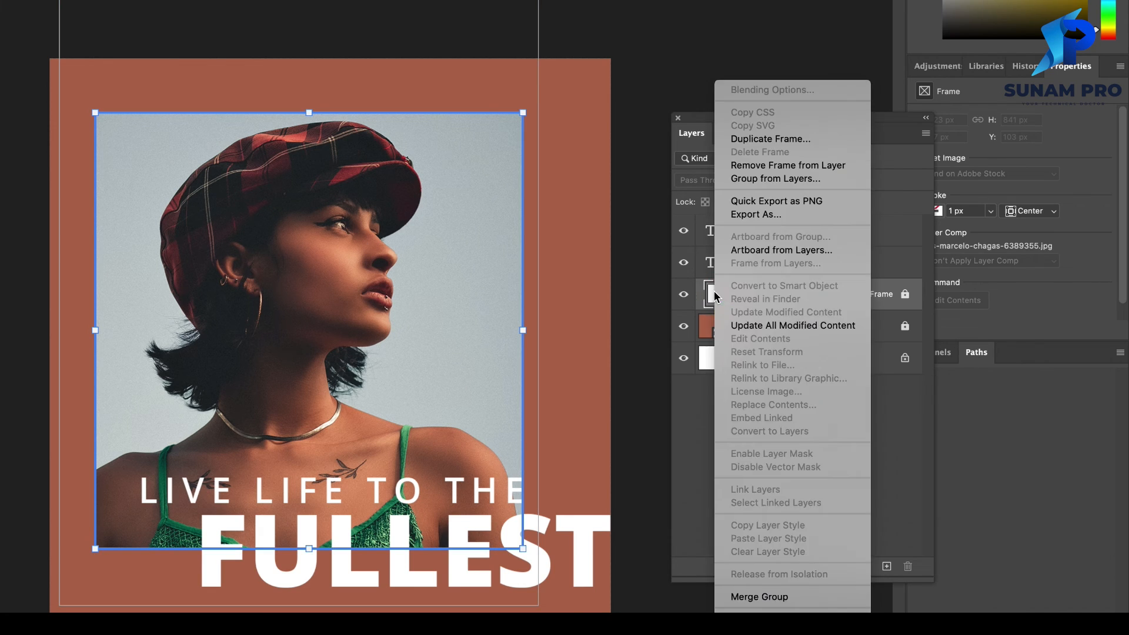
left_click(761, 165)
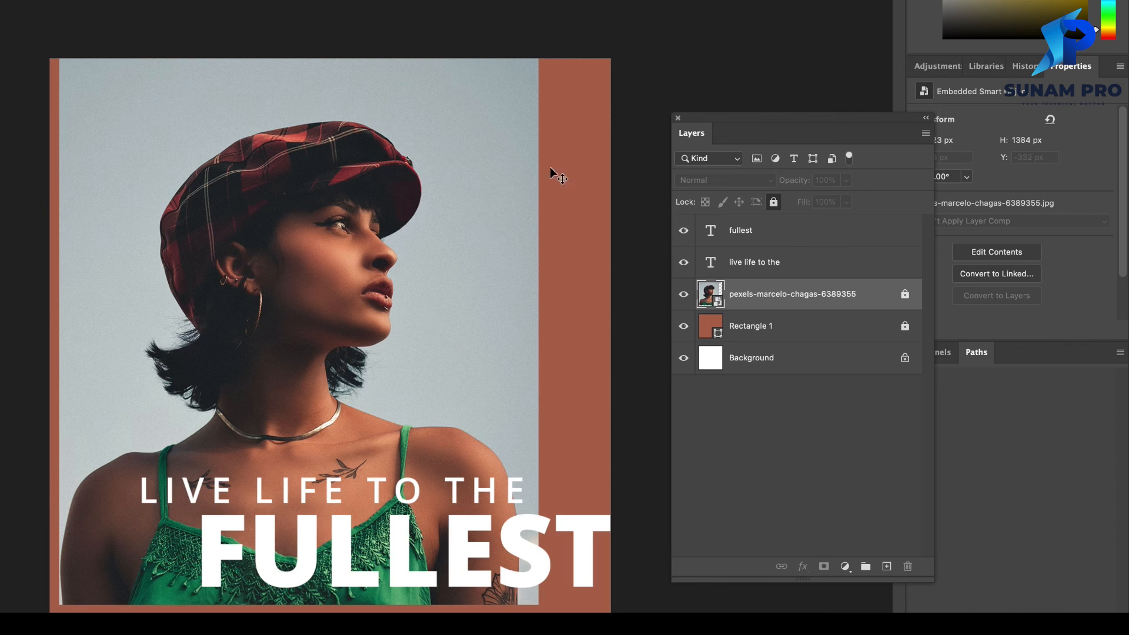
left_click_drag(428, 197, 515, 307)
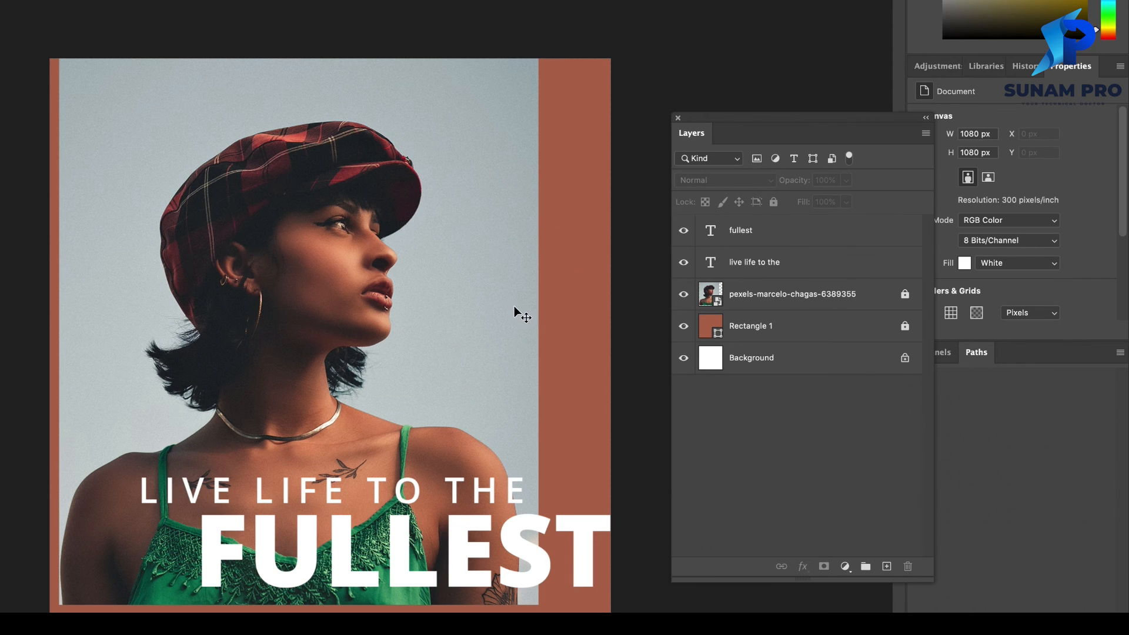
- Revert the portrait's frame removal by returning to the preceding Layer Order history state, comparing both states, and deselect the layers
left_click_drag(882, 115, 807, 122)
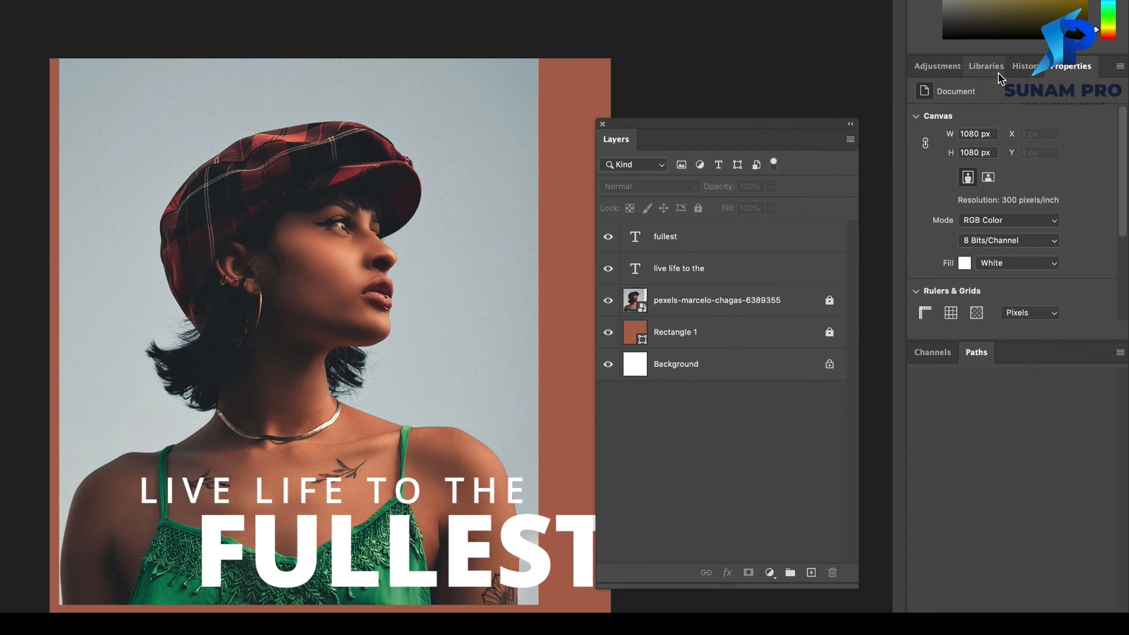
left_click(1023, 68)
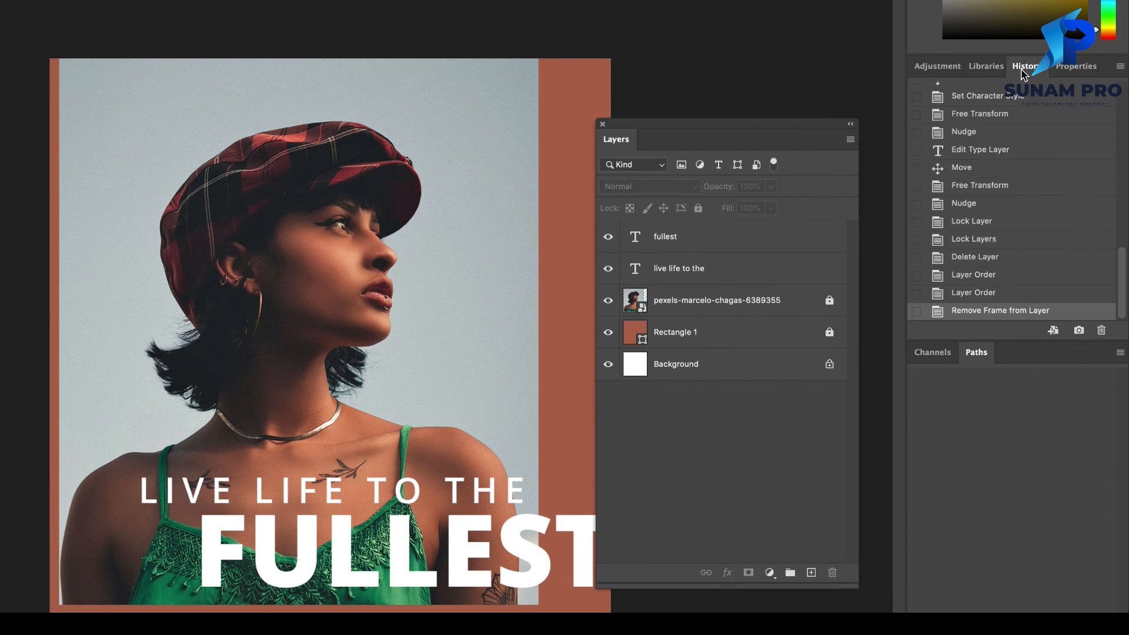
left_click(1002, 293)
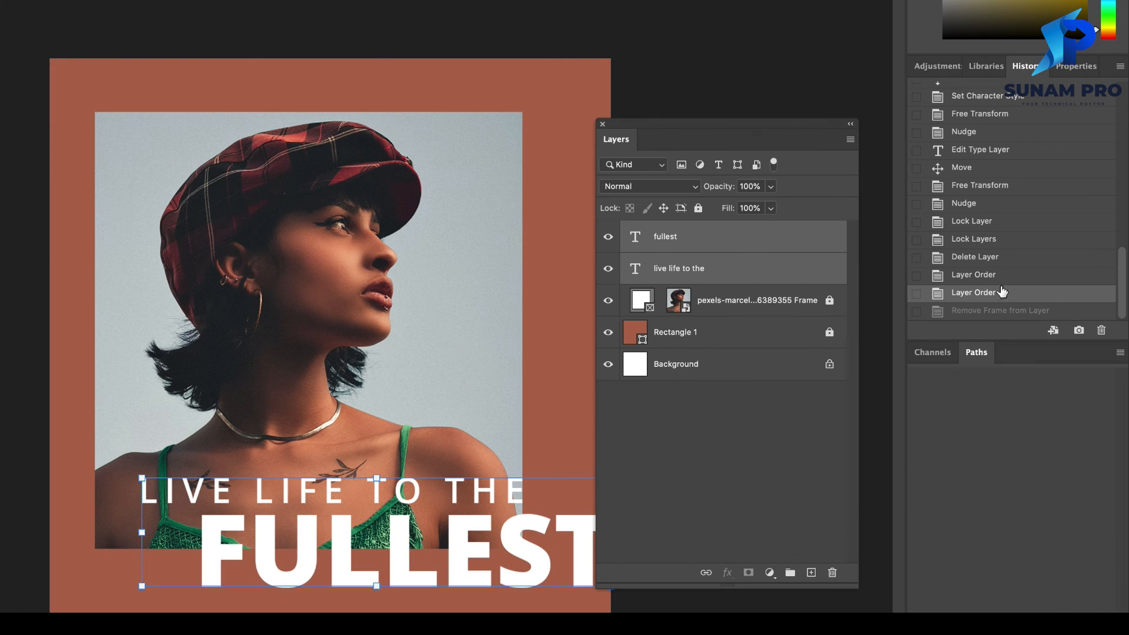
left_click(970, 307)
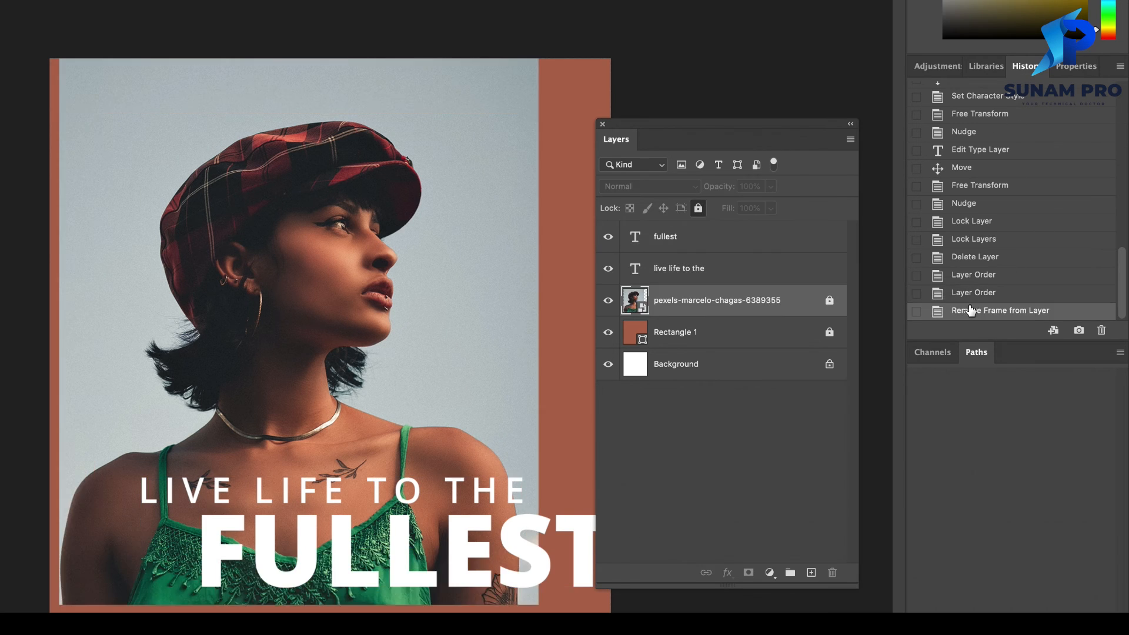
left_click(972, 297)
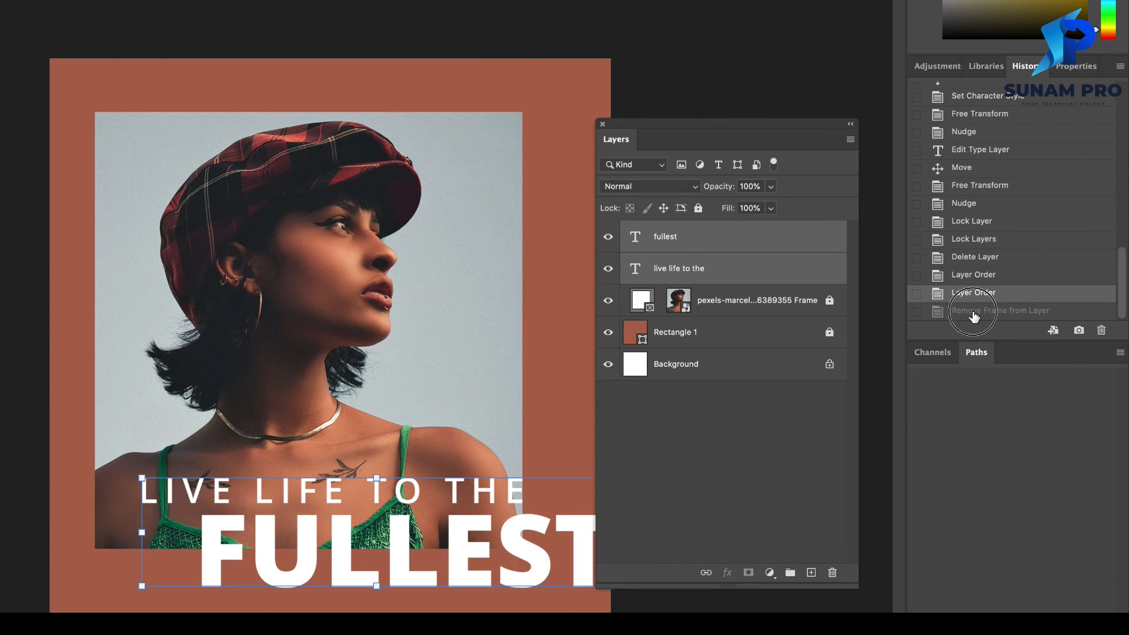
left_click(974, 312)
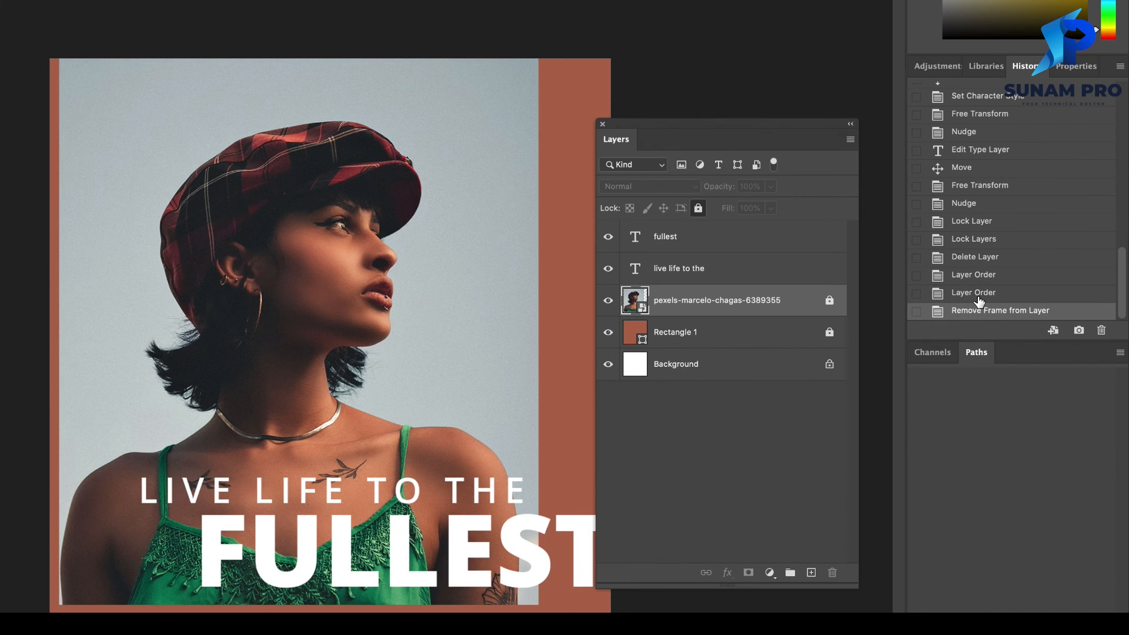
left_click(979, 294)
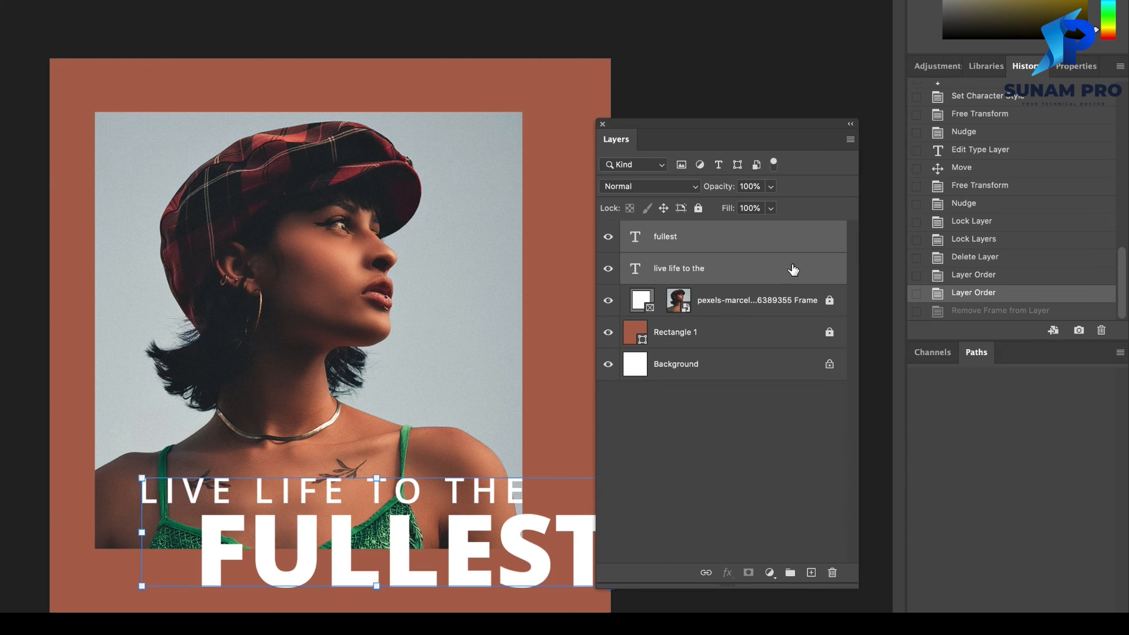
left_click(742, 429)
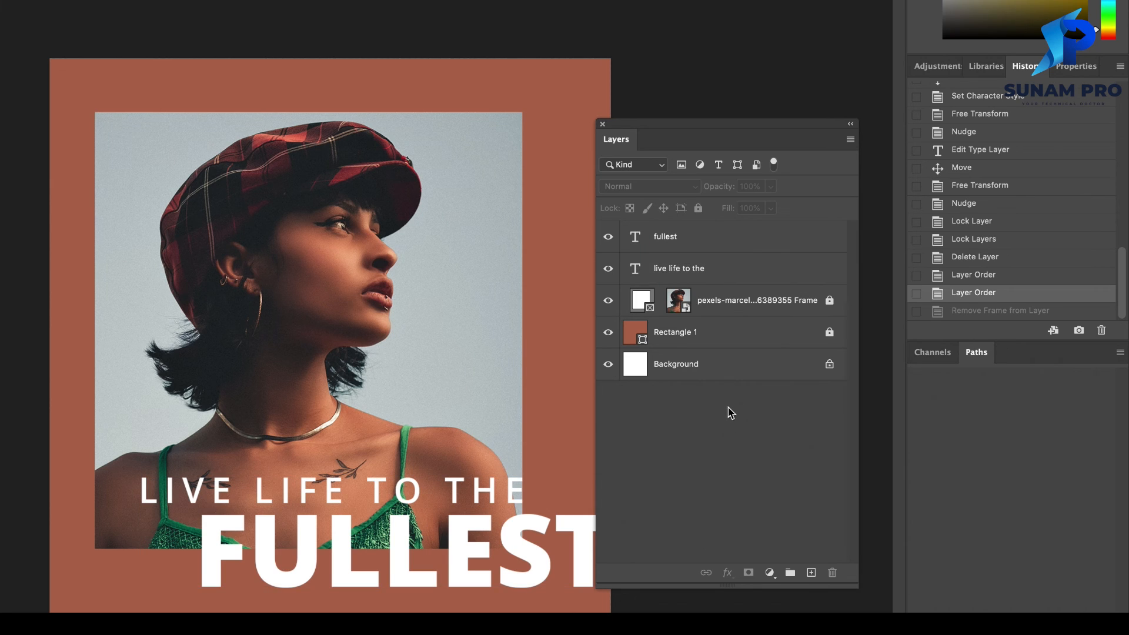
- Unlock Rectangle 1 and try a darker brown, #9f5c40, and greens sampled from the dress strap as its fill colour
left_click(705, 333)
left_click(698, 208)
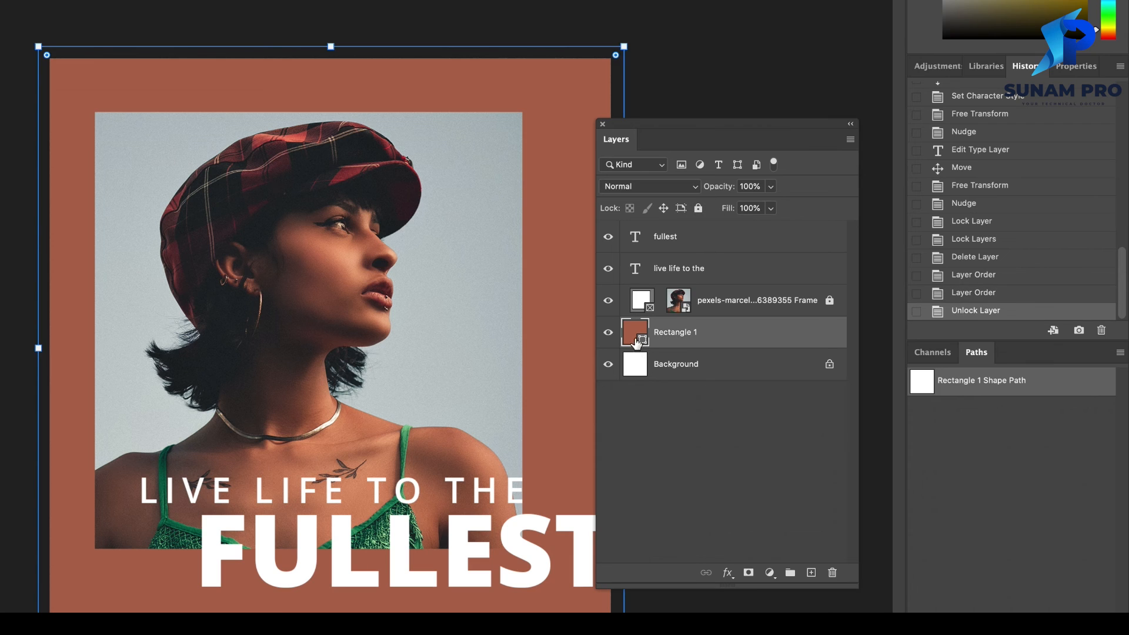
double_click(636, 334)
left_click_drag(724, 232, 682, 267)
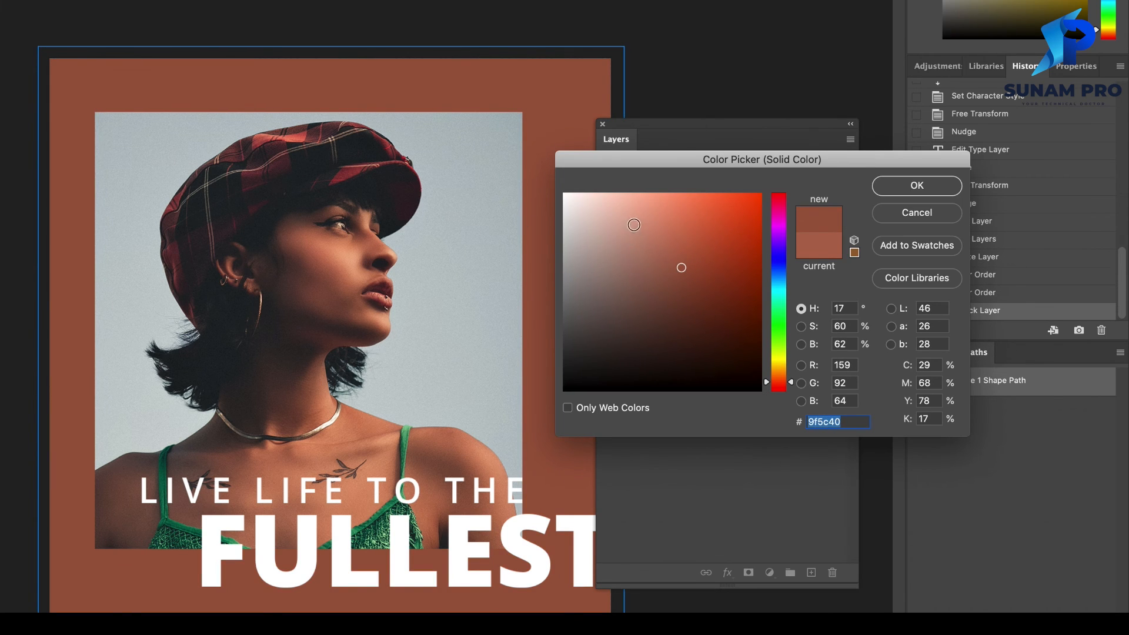
left_click(406, 444)
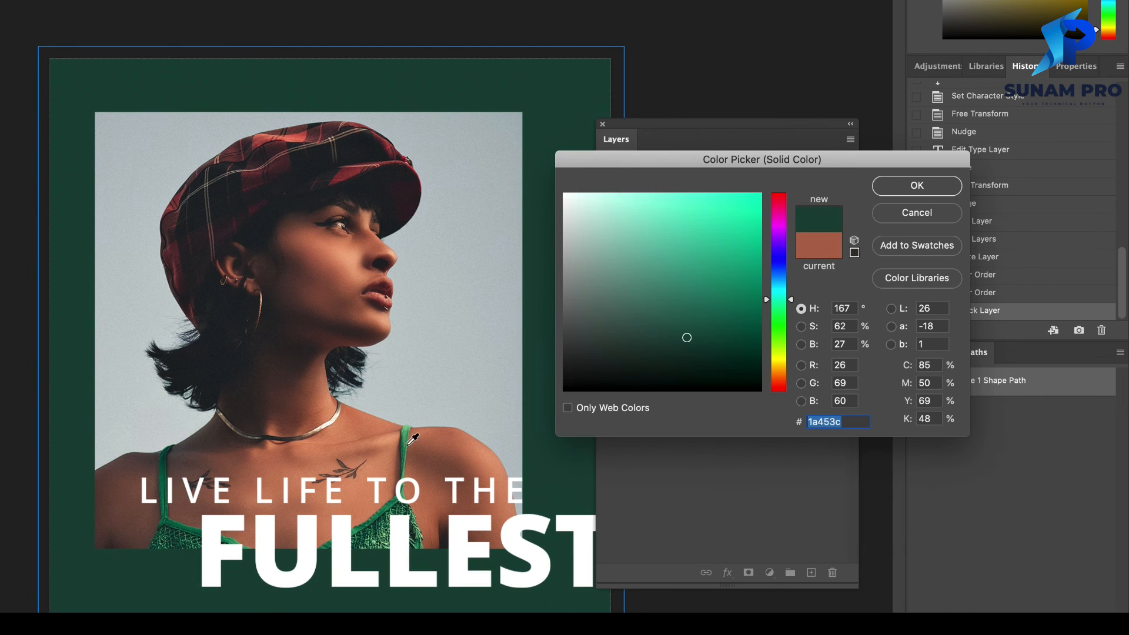
left_click(407, 434)
key("Escape")
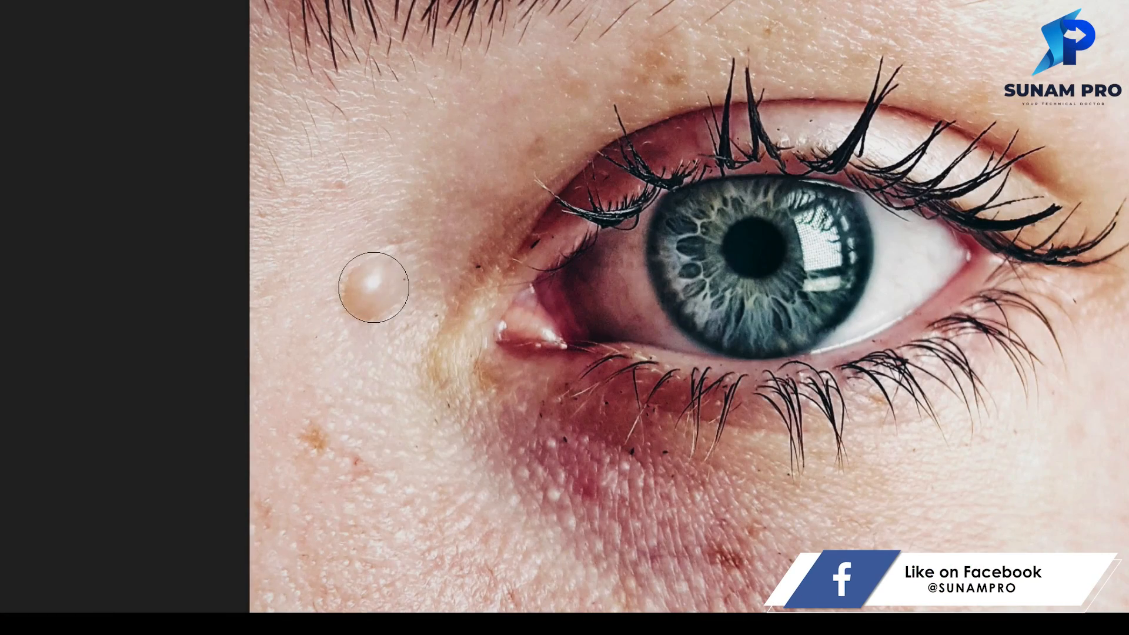
left_click(374, 287)
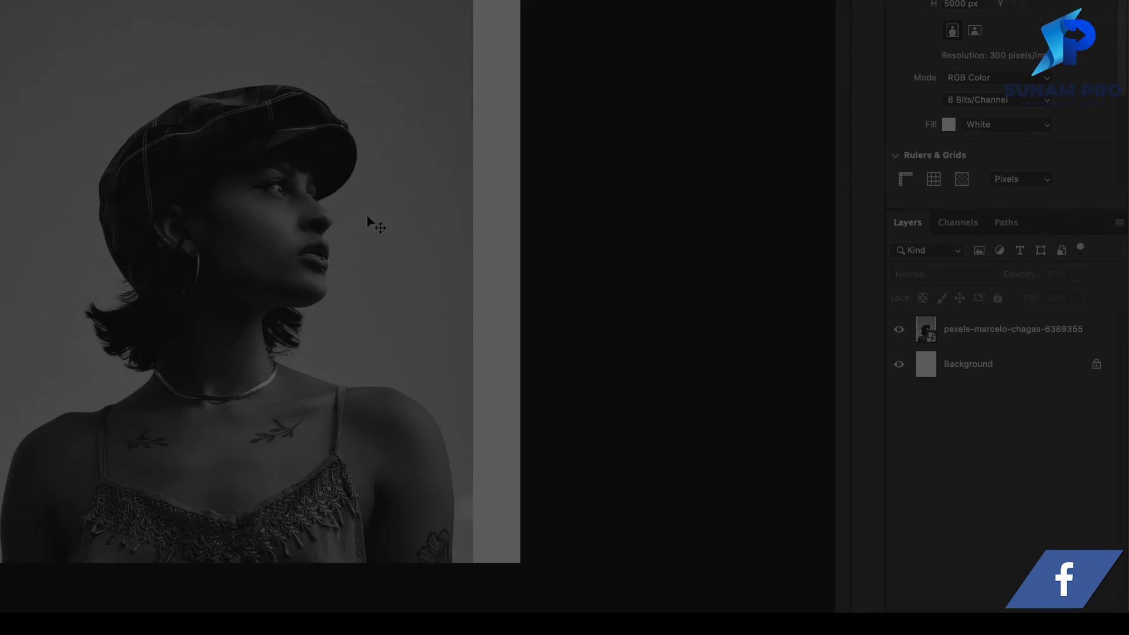
- Turn the pexels-marcelo-chagas-6389355 smart object into a regular pixel layer, and convert it back to a Smart Object
left_click(365, 214)
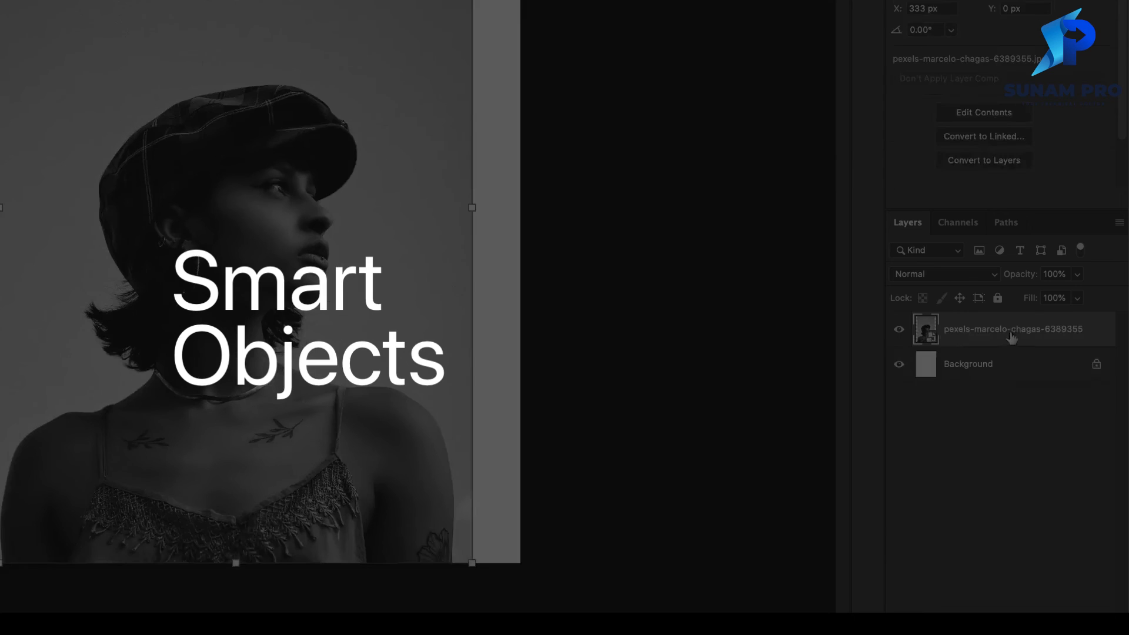
right_click(1079, 337)
left_click(882, 214)
left_click(250, 45)
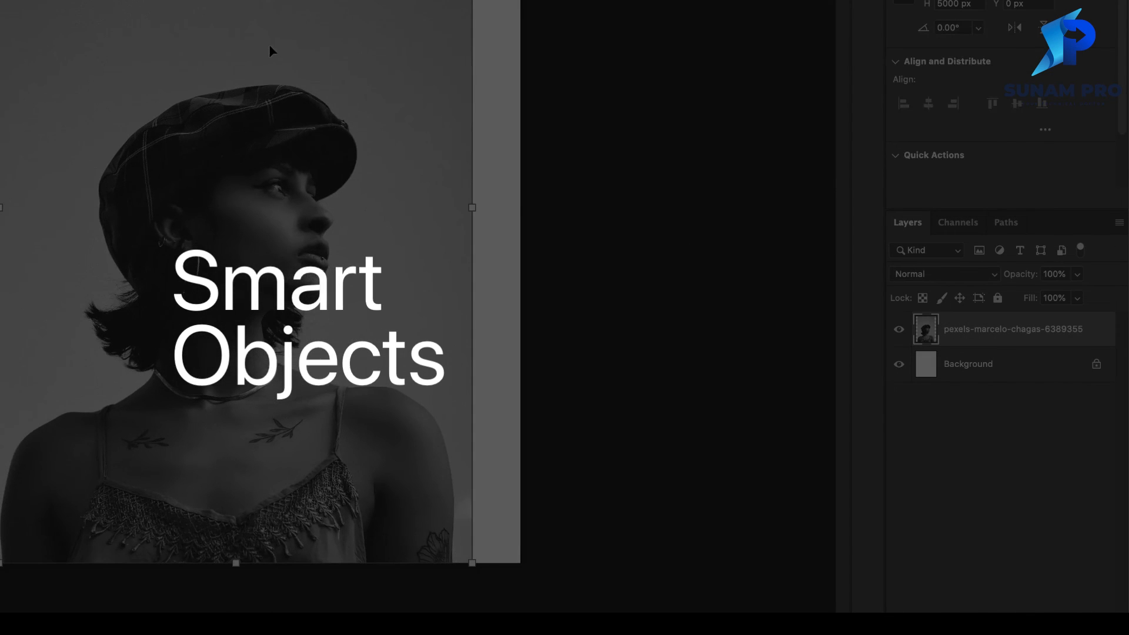
right_click(941, 333)
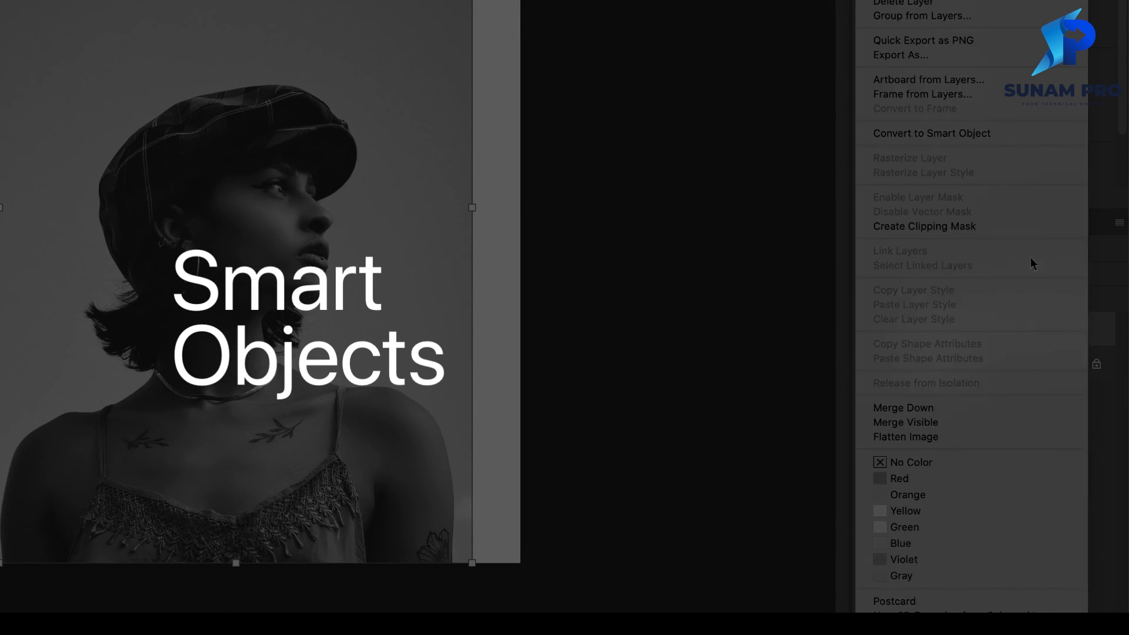
left_click(974, 139)
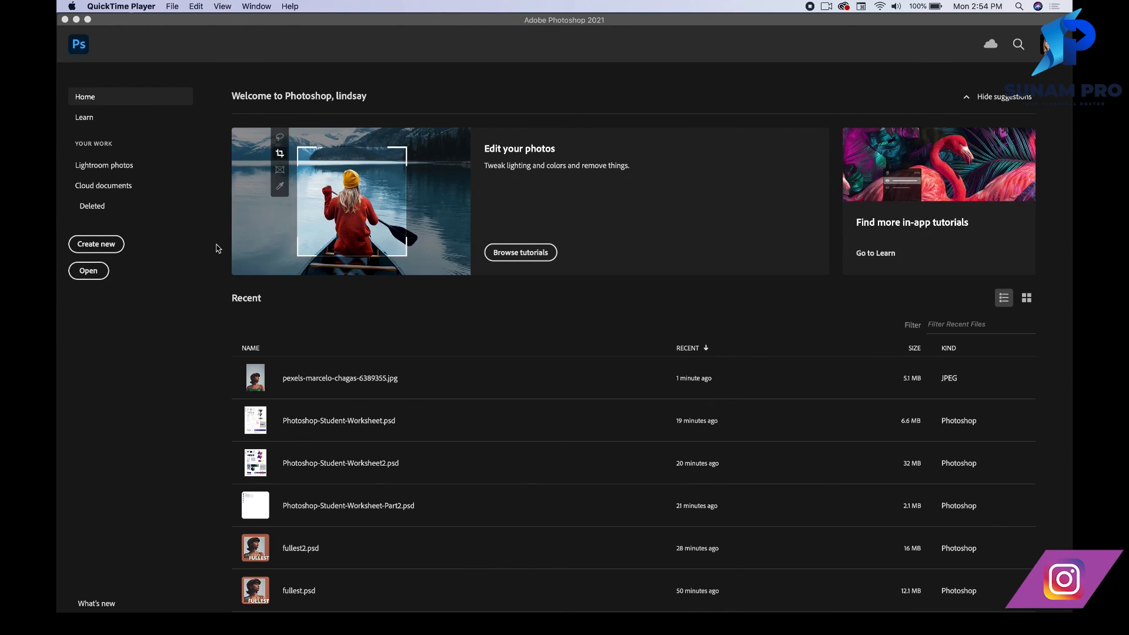
- Open pexels-marcelo-chagas-6389355.jpg from the Downloads folder in Photoshop and convert its locked background to a regular layer named Layer 0
left_click(86, 607)
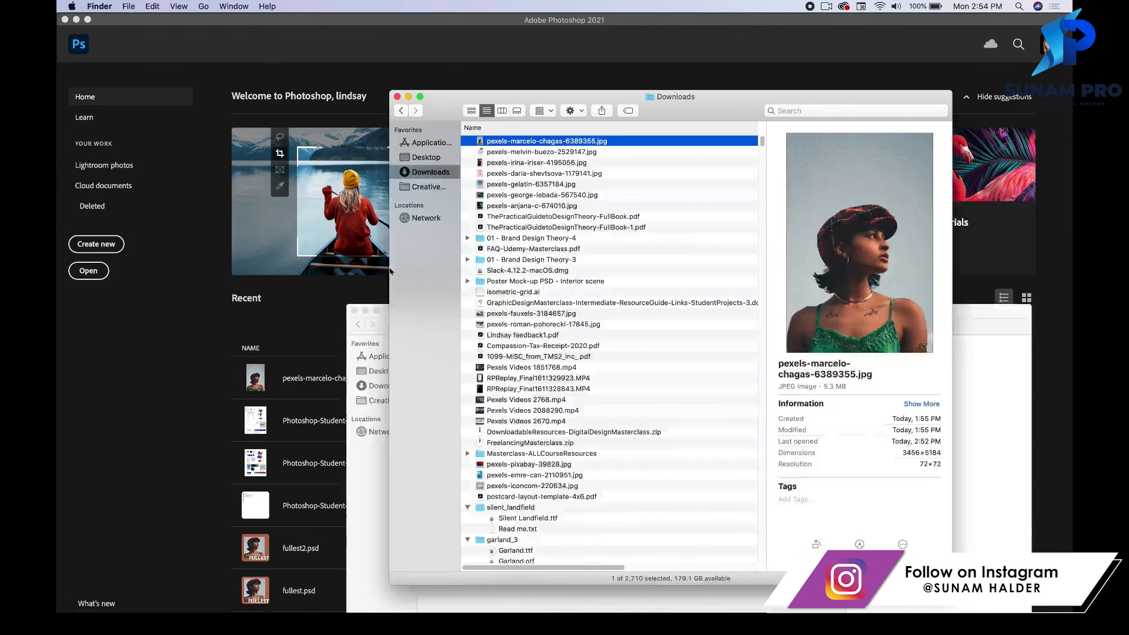
left_click_drag(496, 142, 340, 610)
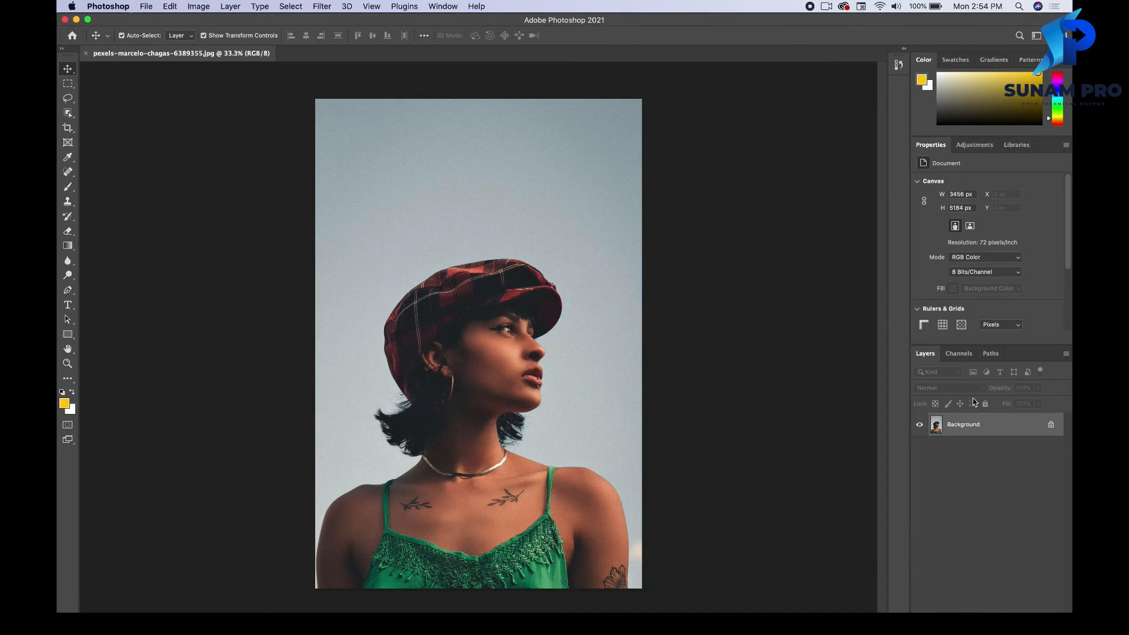
double_click(1003, 431)
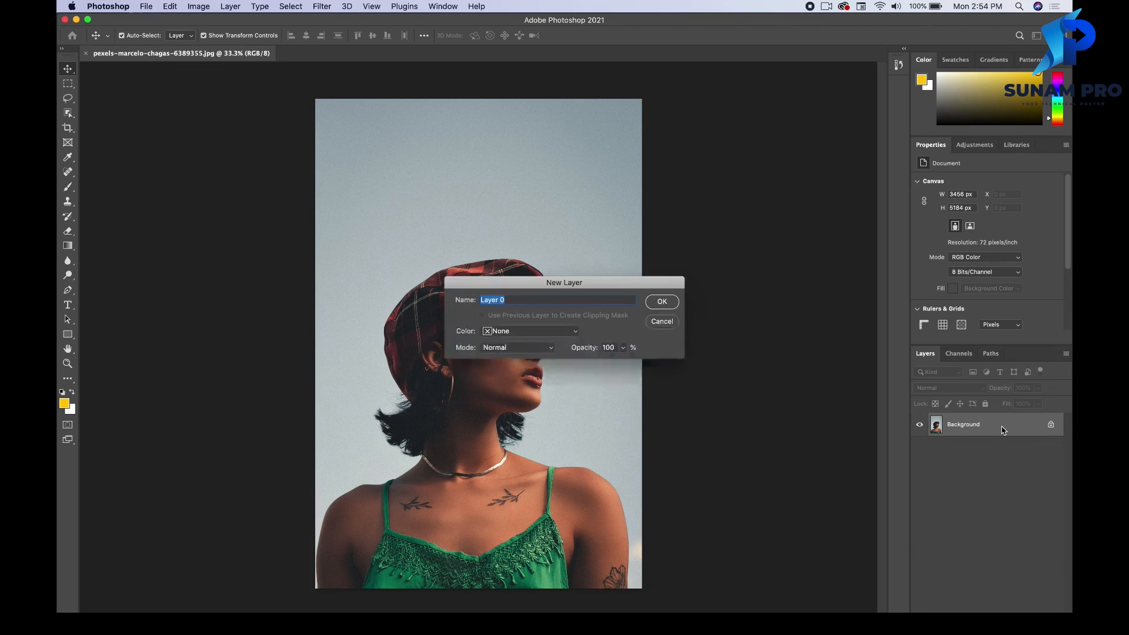
left_click(675, 304)
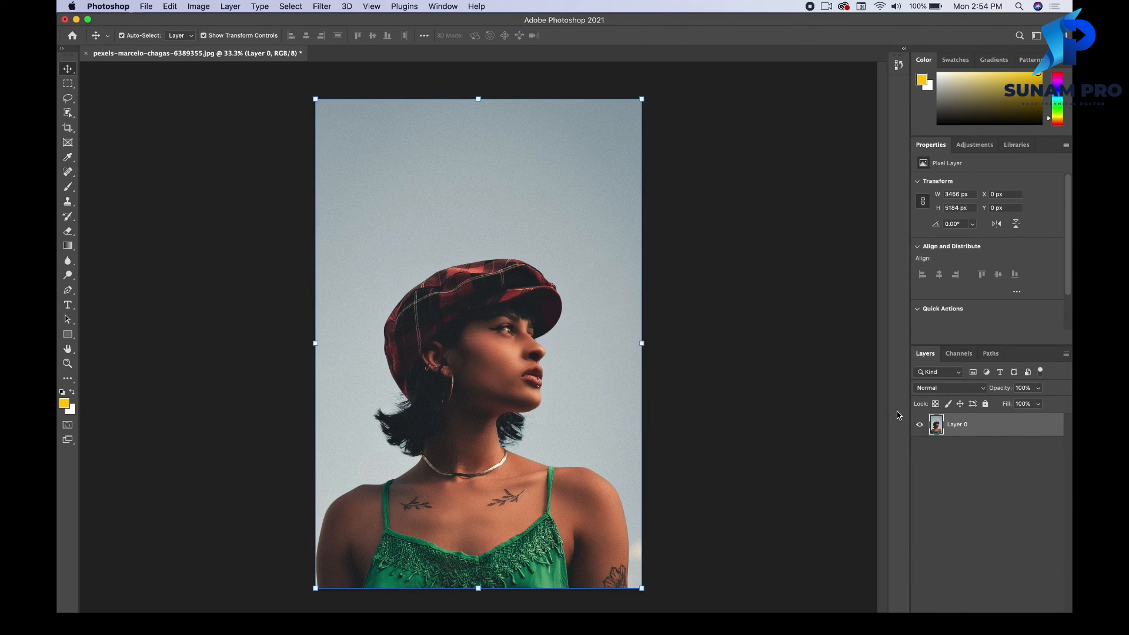
left_click(568, 307)
left_click(198, 7)
mouse_move(206, 38)
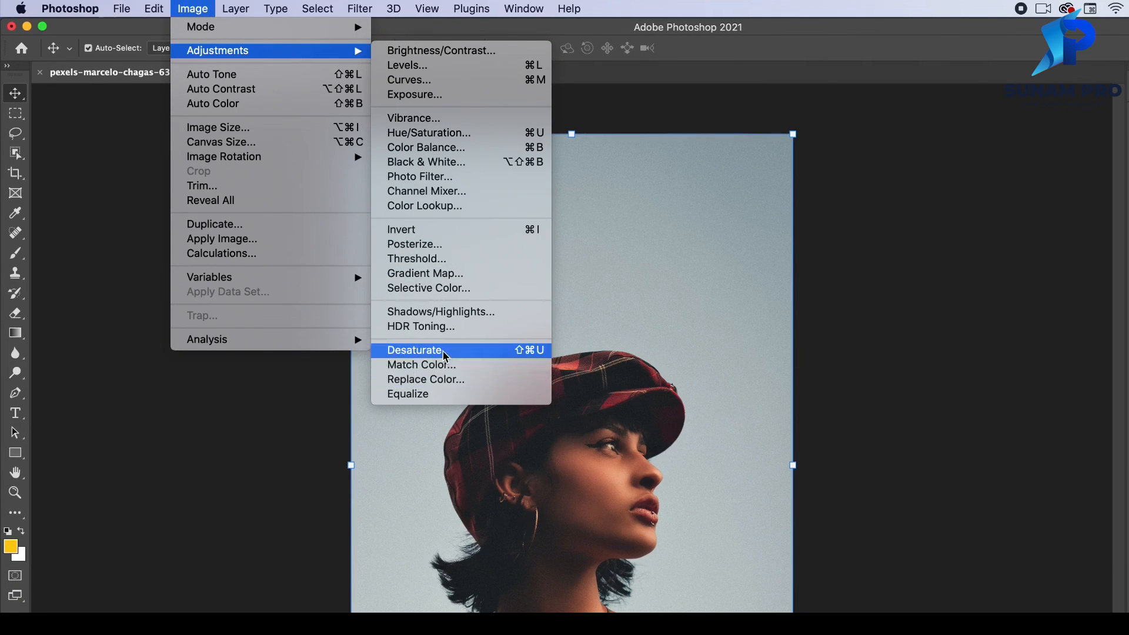
left_click(200, 5)
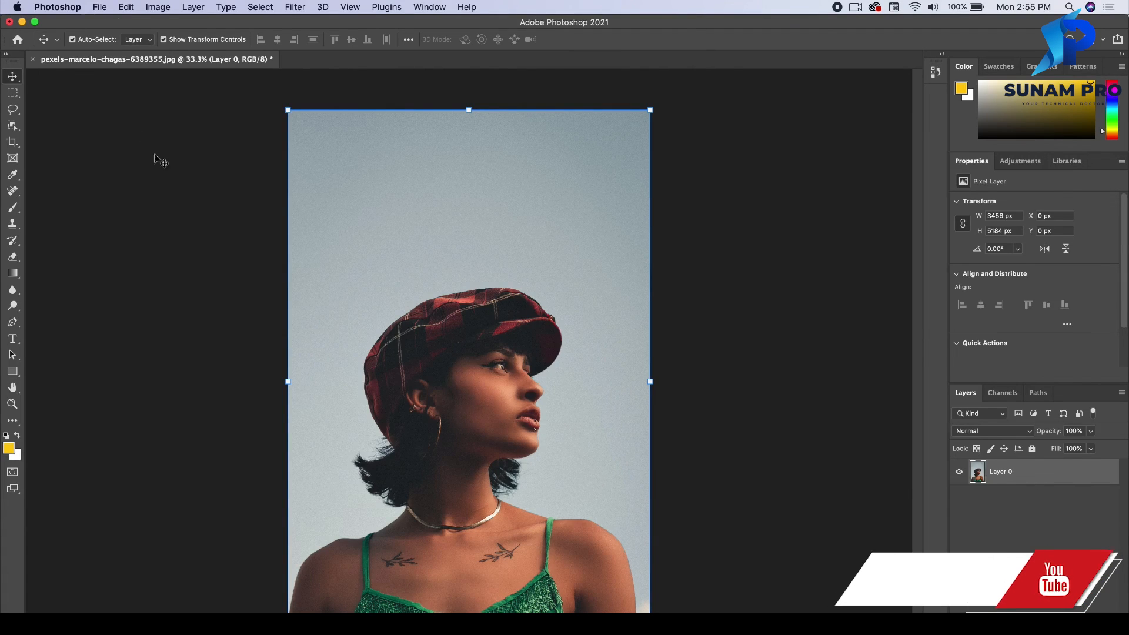
- Create a 4000 × 5000 px document at 300 ppi and place pexels-marcelo-chagas-6389355.jpg from Downloads into it as a smart object
left_click(100, 8)
left_click(109, 24)
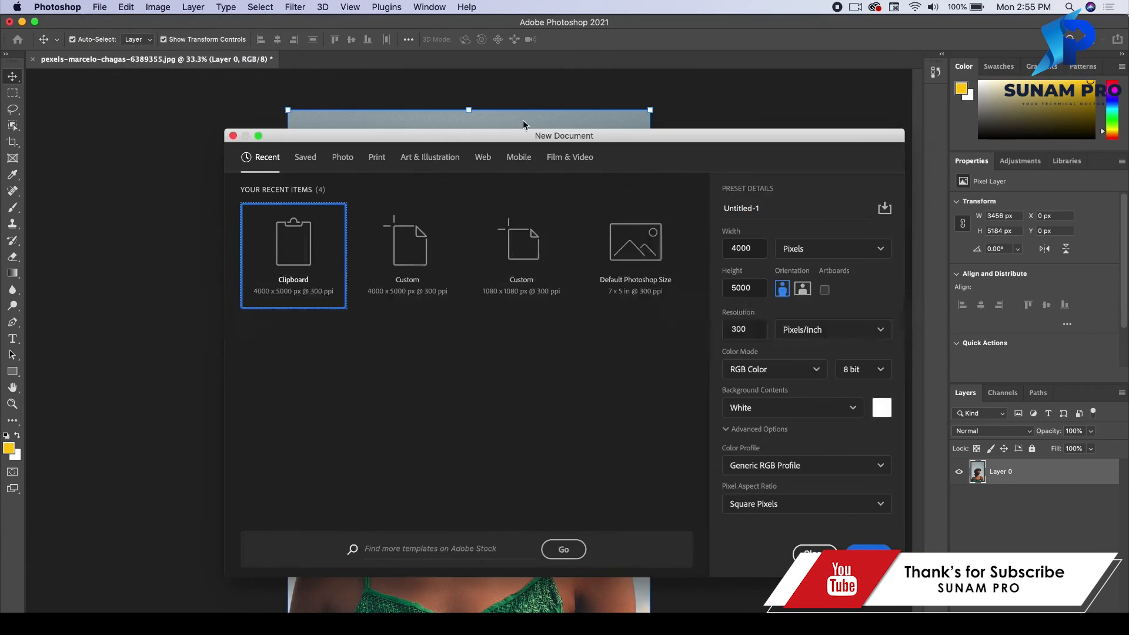
left_click(866, 552)
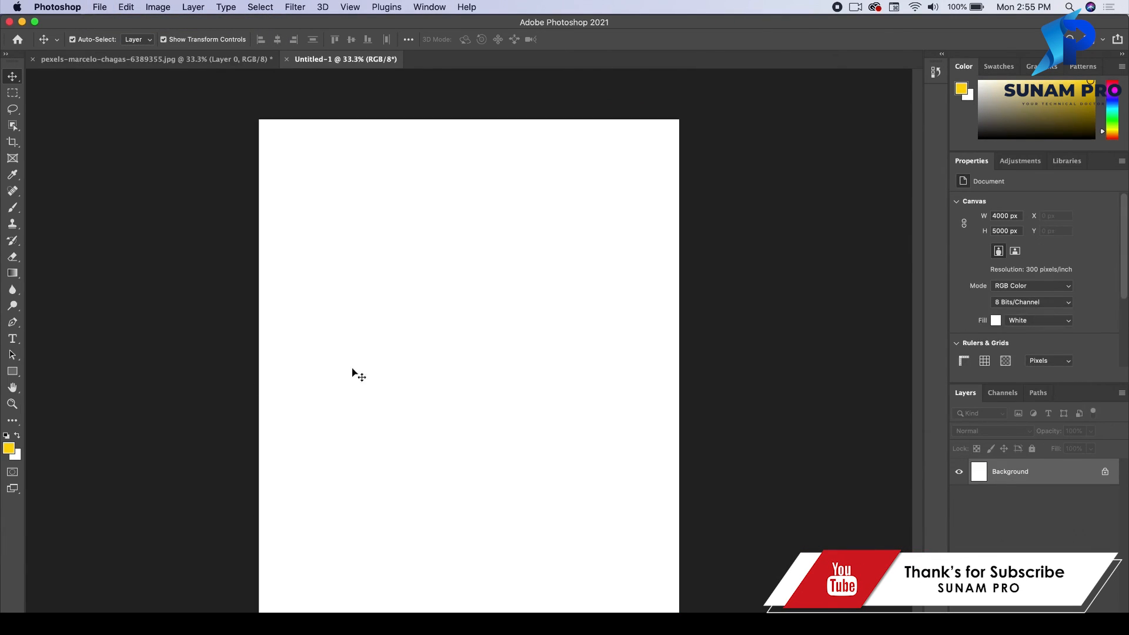
key("super+Tab")
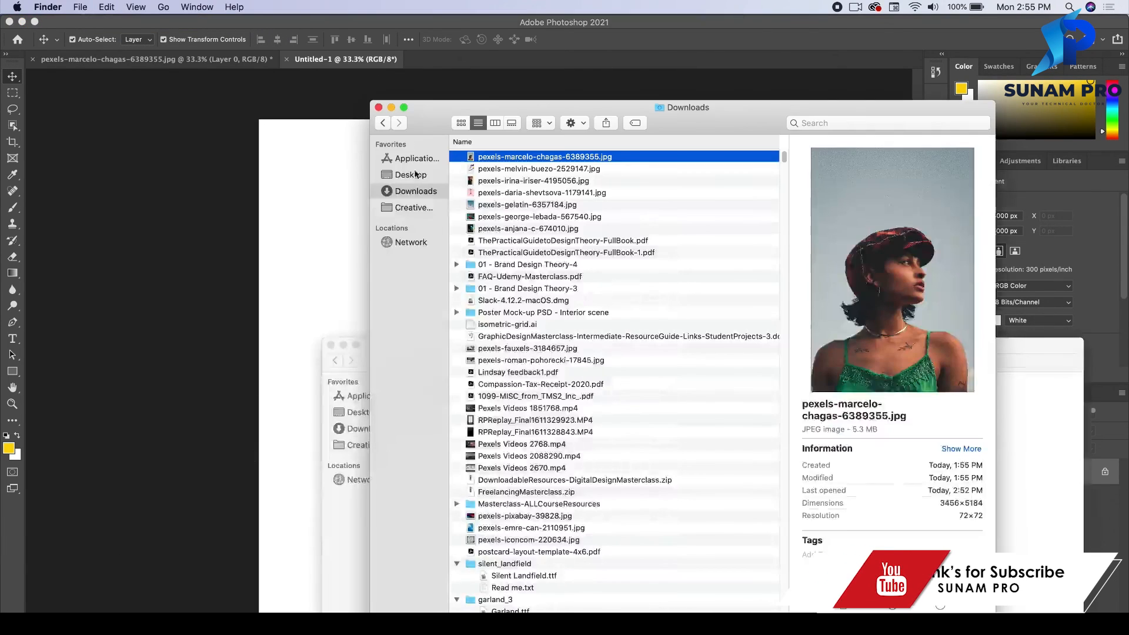
left_click_drag(489, 157, 295, 224)
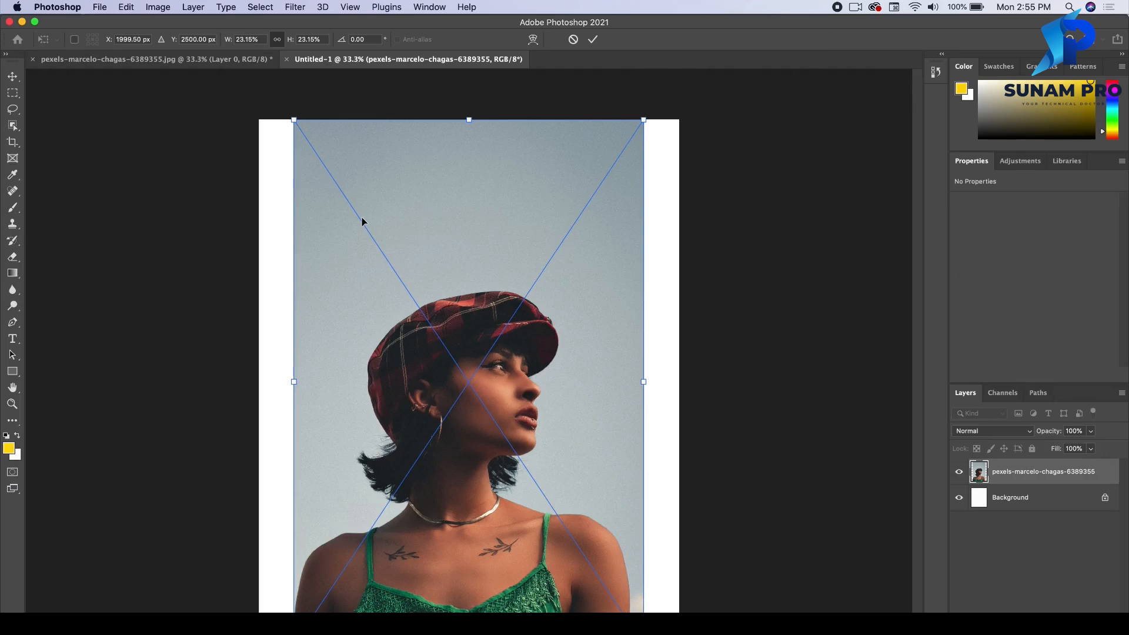
key("Return")
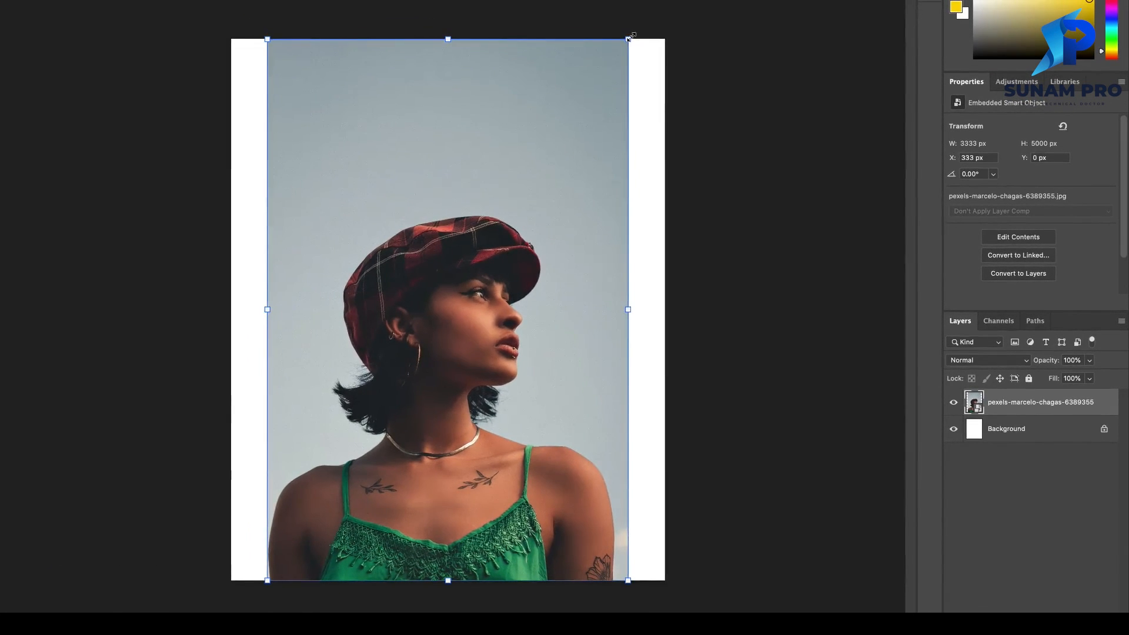
- Shrink the placed portrait smart object into the canvas's lower-left area, commit the transform, and enlarge it back to about the canvas height
left_click_drag(570, 0, 372, 260)
left_click_drag(451, 301, 341, 471)
key("Return")
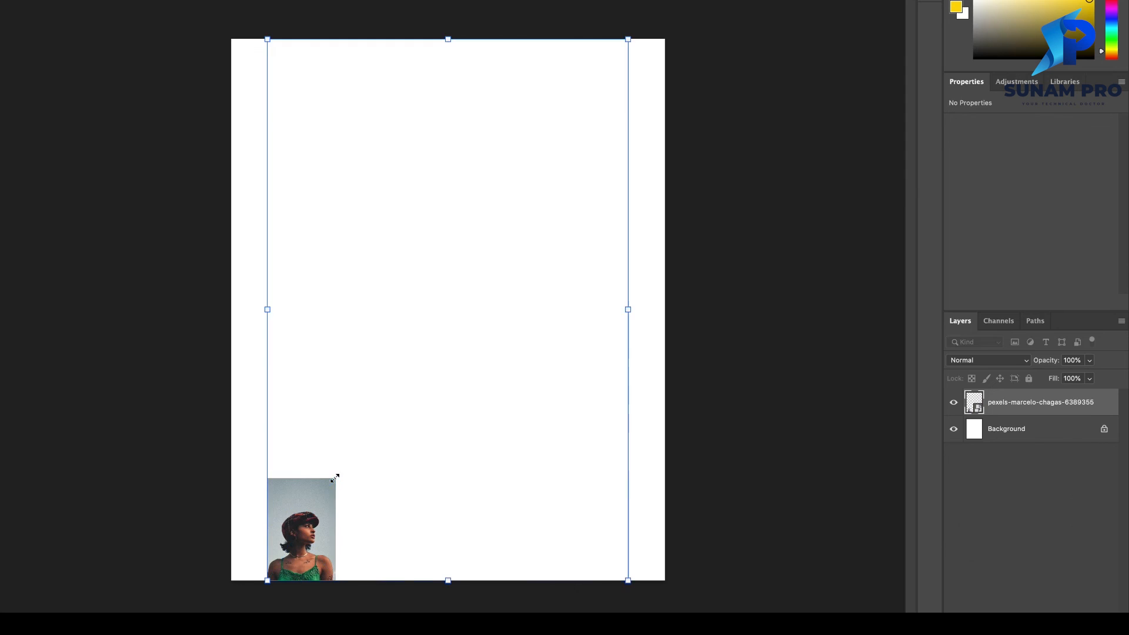
left_click_drag(333, 480, 651, 9)
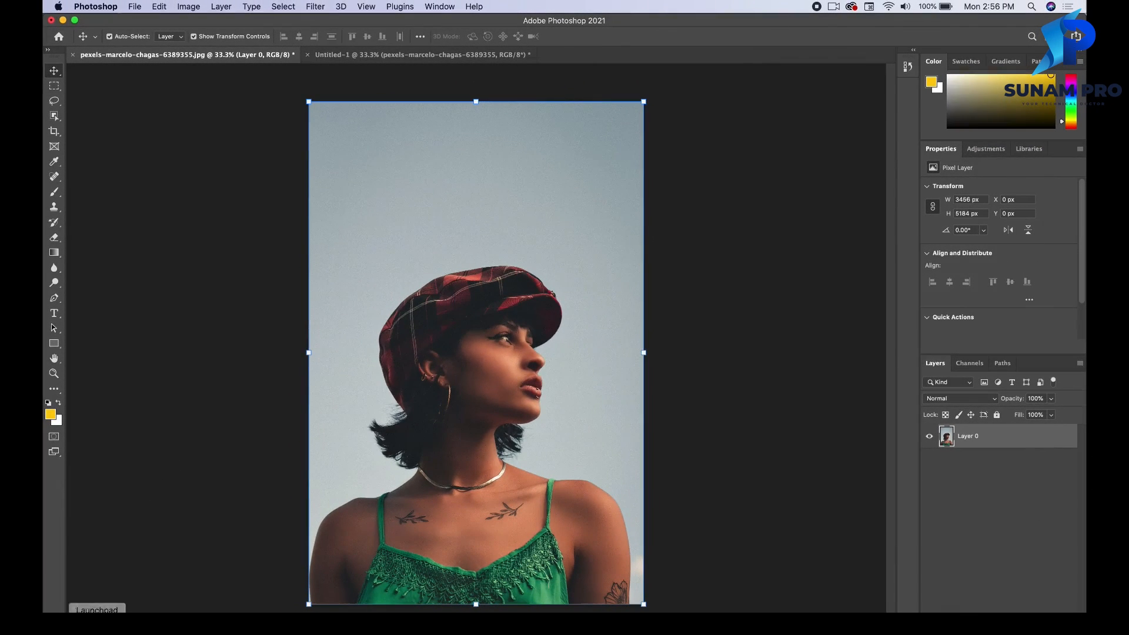
- Look up the original pexels-marcelo-chagas-6389355.jpg in the Downloads folder and return to Photoshop
left_click(74, 624)
left_click(533, 145)
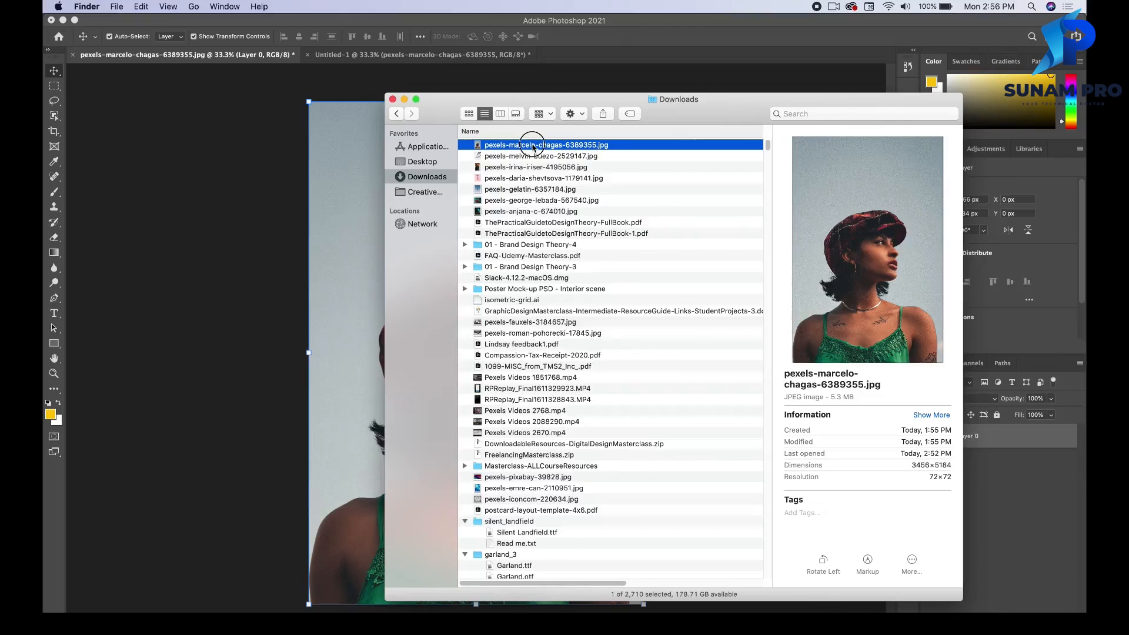
left_click_drag(533, 145, 335, 278)
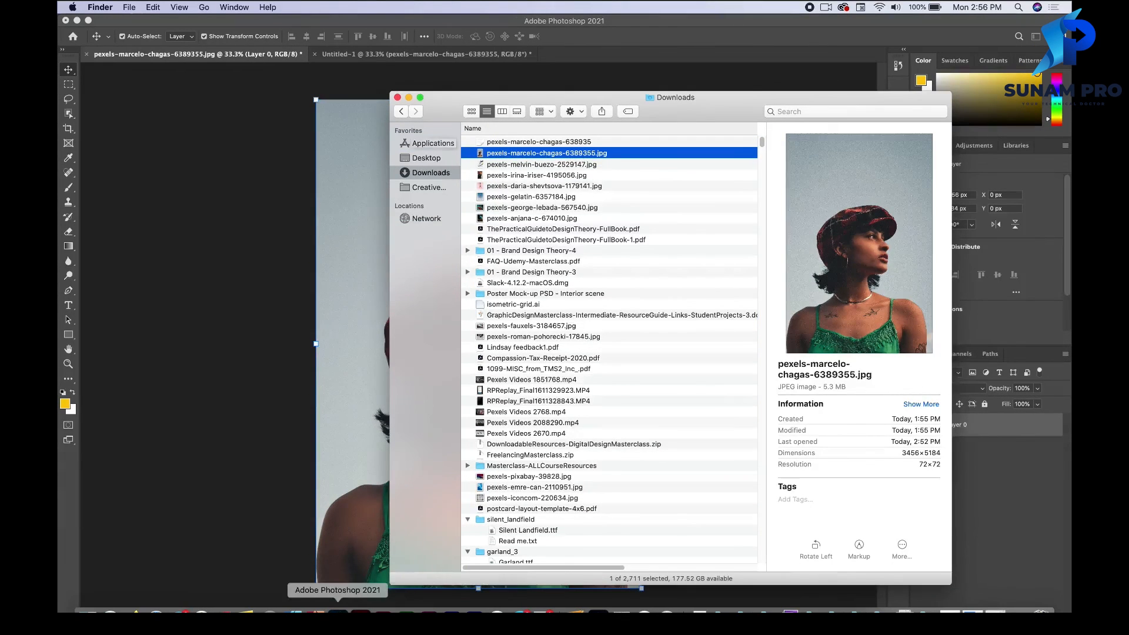
left_click(333, 614)
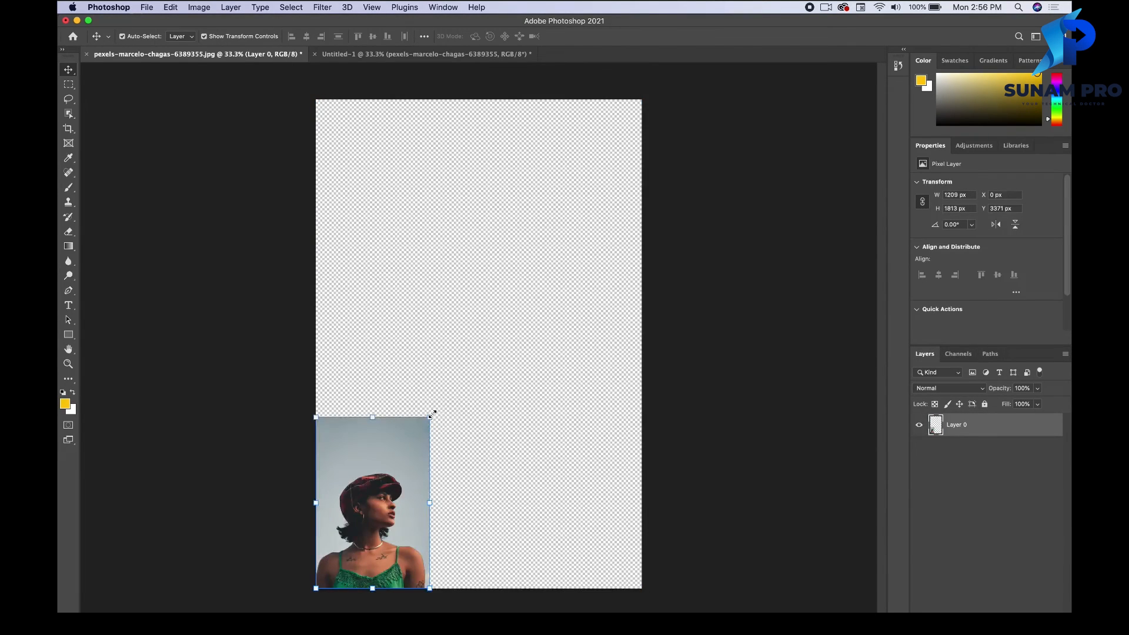
- Shrink the pixel-layer portrait to a tiny size in the canvas's lower-left corner, commit, and enlarge it back to about the canvas height
left_click_drag(430, 416, 331, 570)
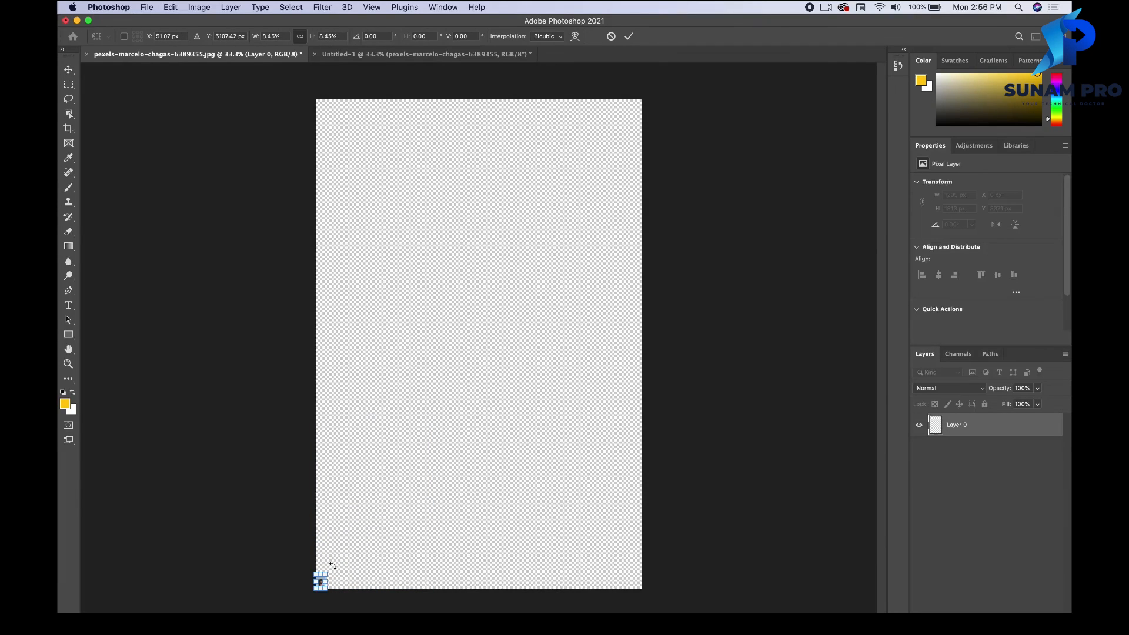
key("Return")
left_click_drag(327, 570, 632, 79)
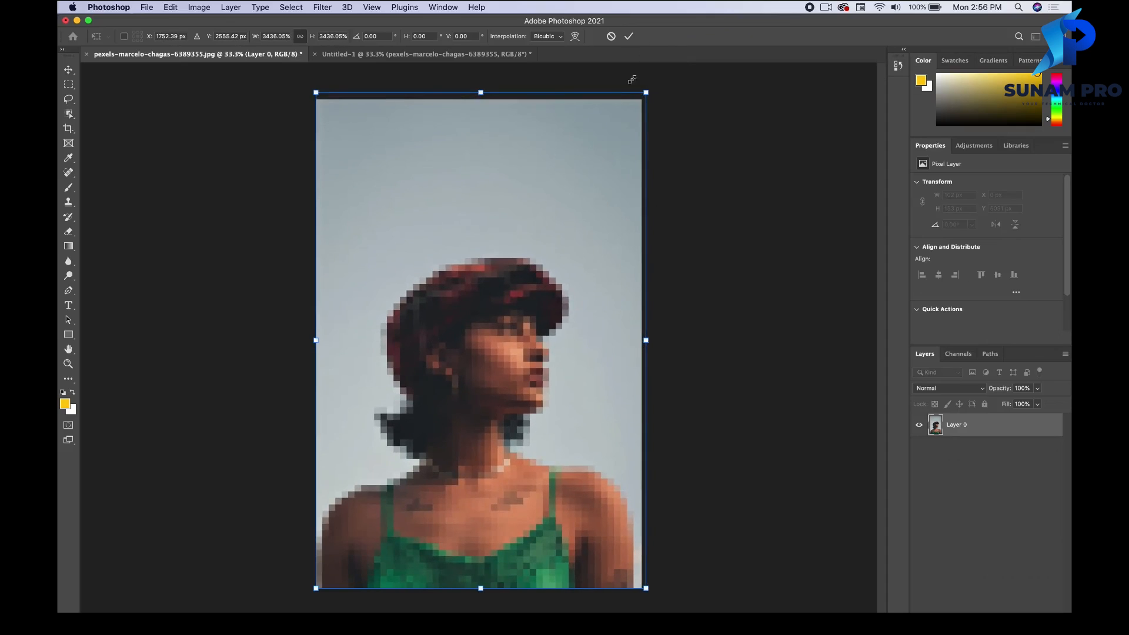
key("Return")
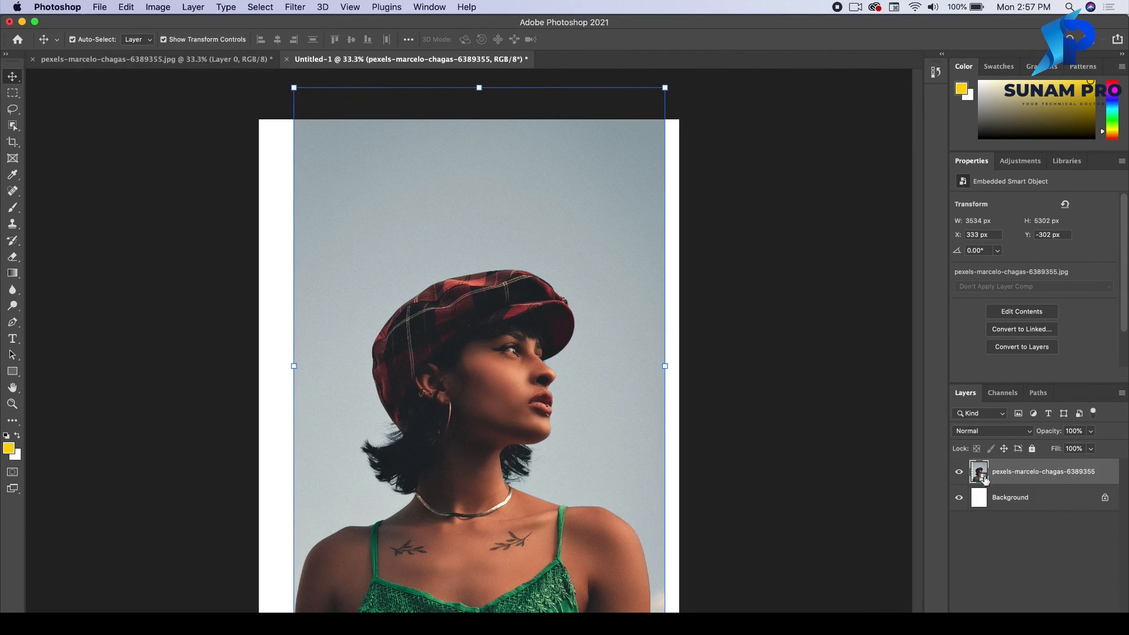
- Check which image adjustments are available for the portrait smart object in Untitled-1
left_click(157, 7)
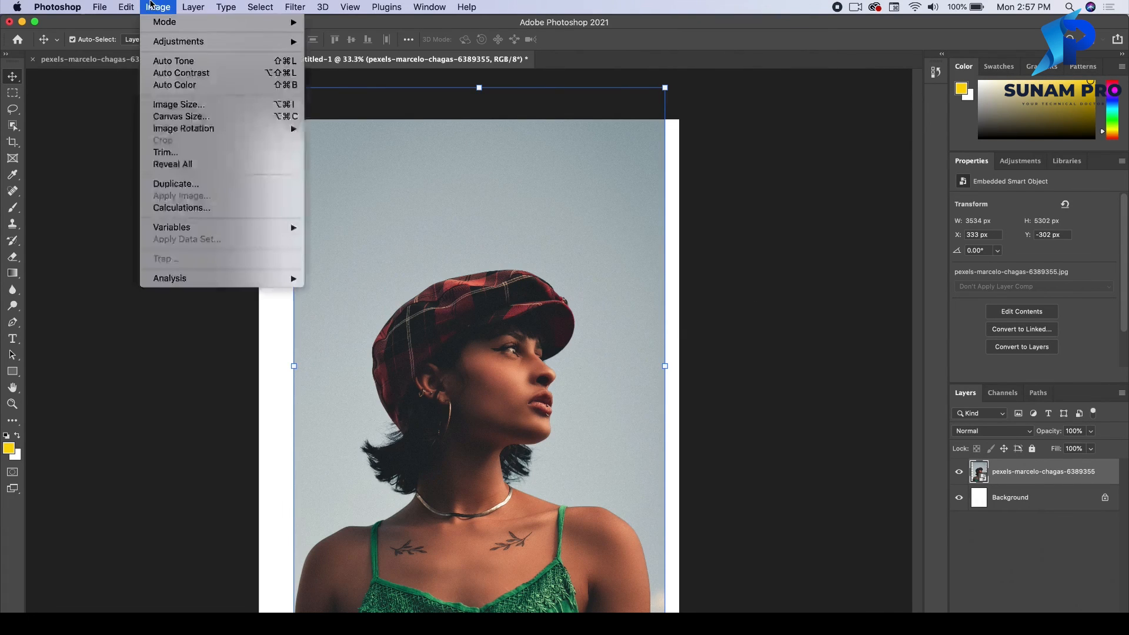
mouse_move(168, 41)
left_click(699, 310)
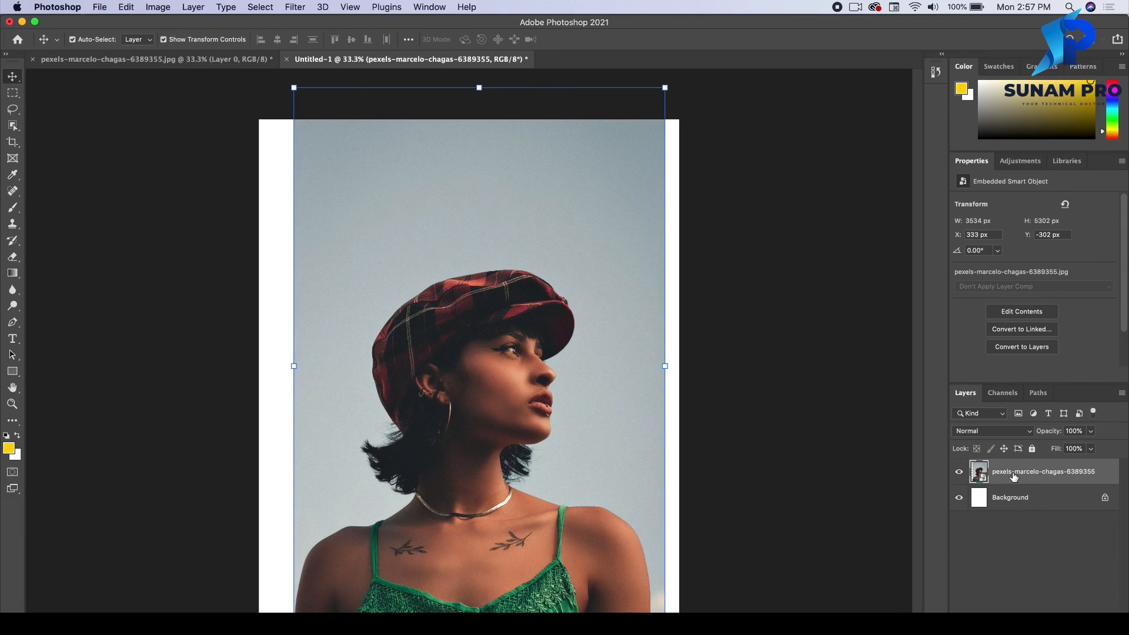
- Rasterize the portrait smart object into a pixel layer and check which image adjustments it offers
right_click(1036, 474)
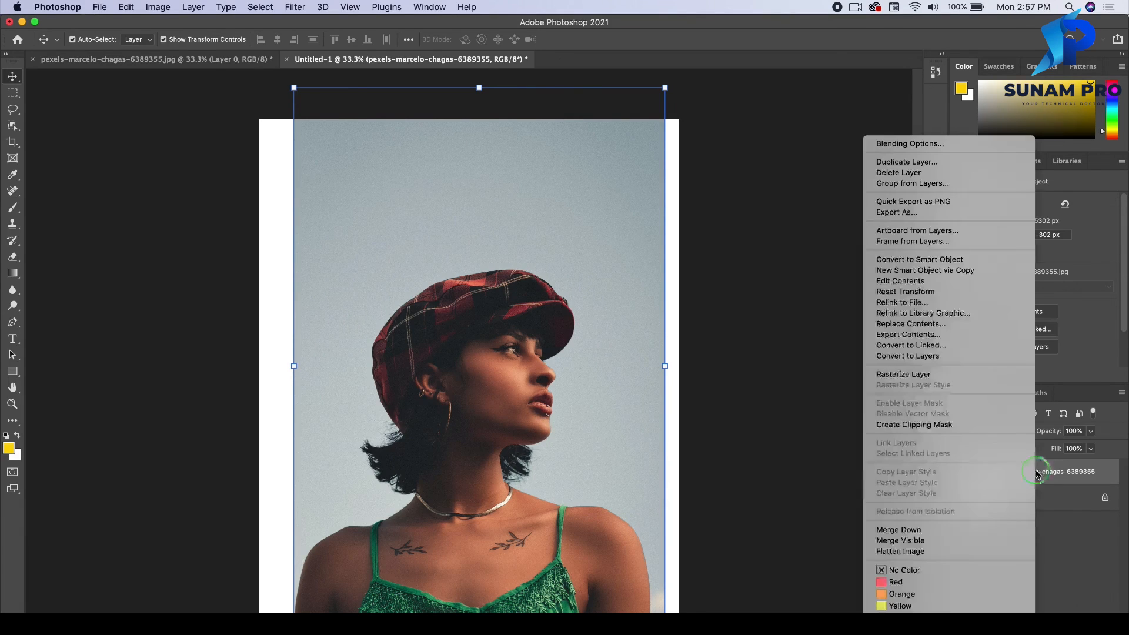
left_click(956, 375)
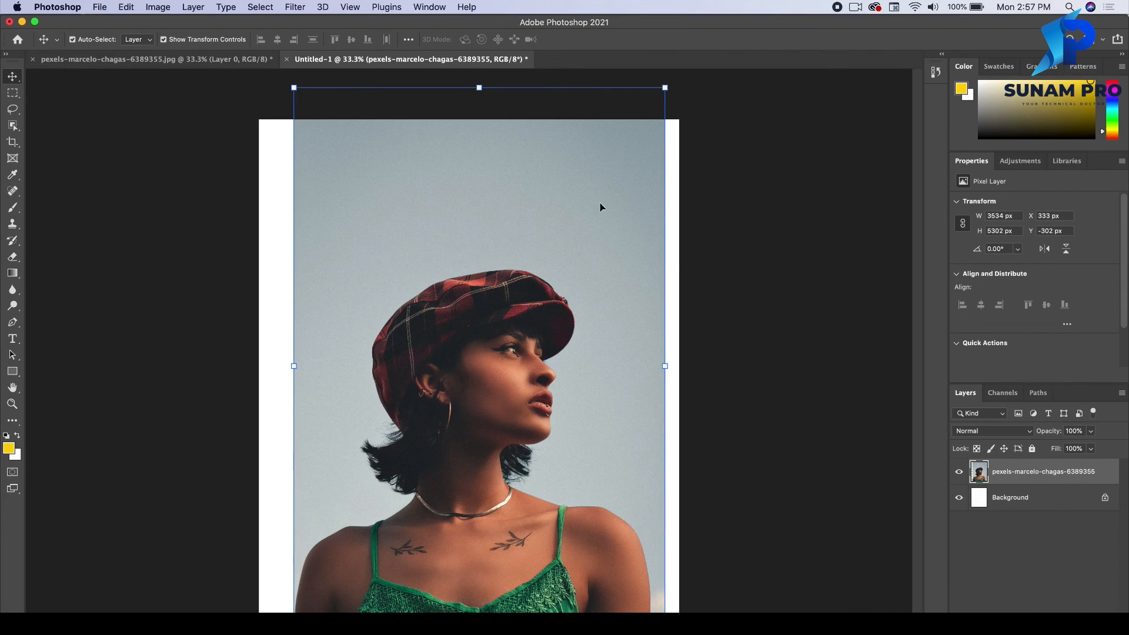
left_click(191, 6)
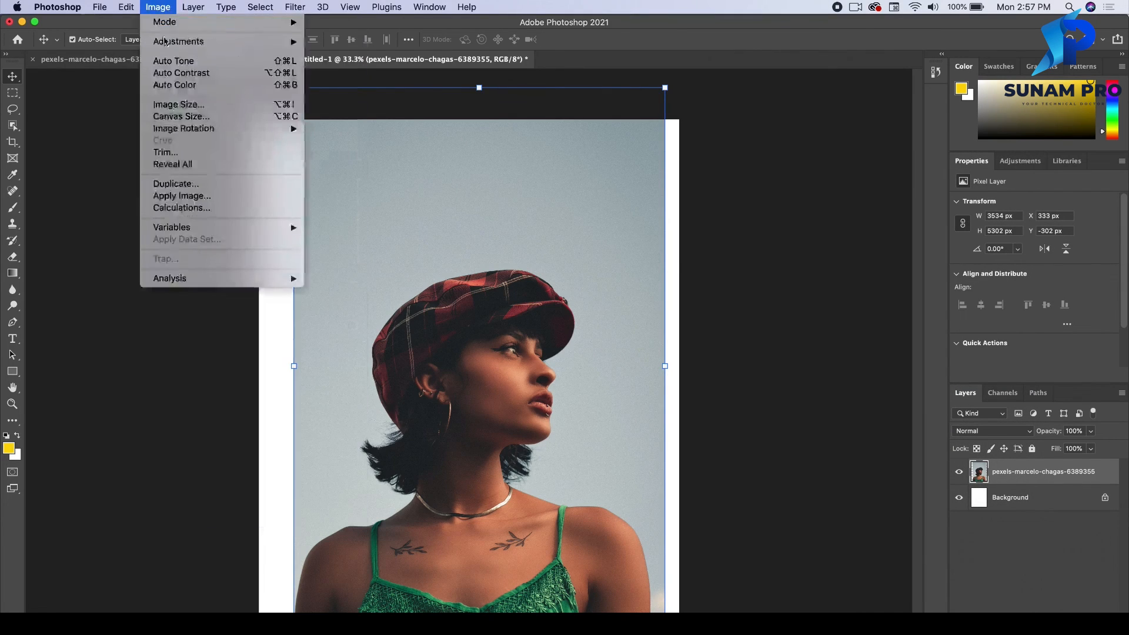
mouse_move(276, 47)
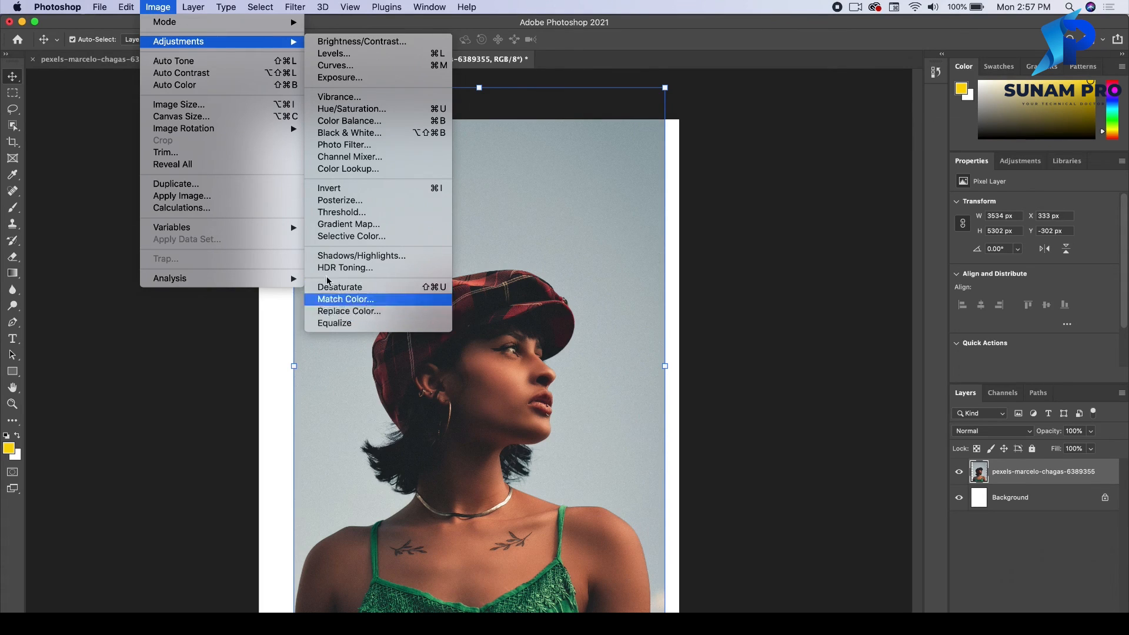
key("Escape")
key("Escape")
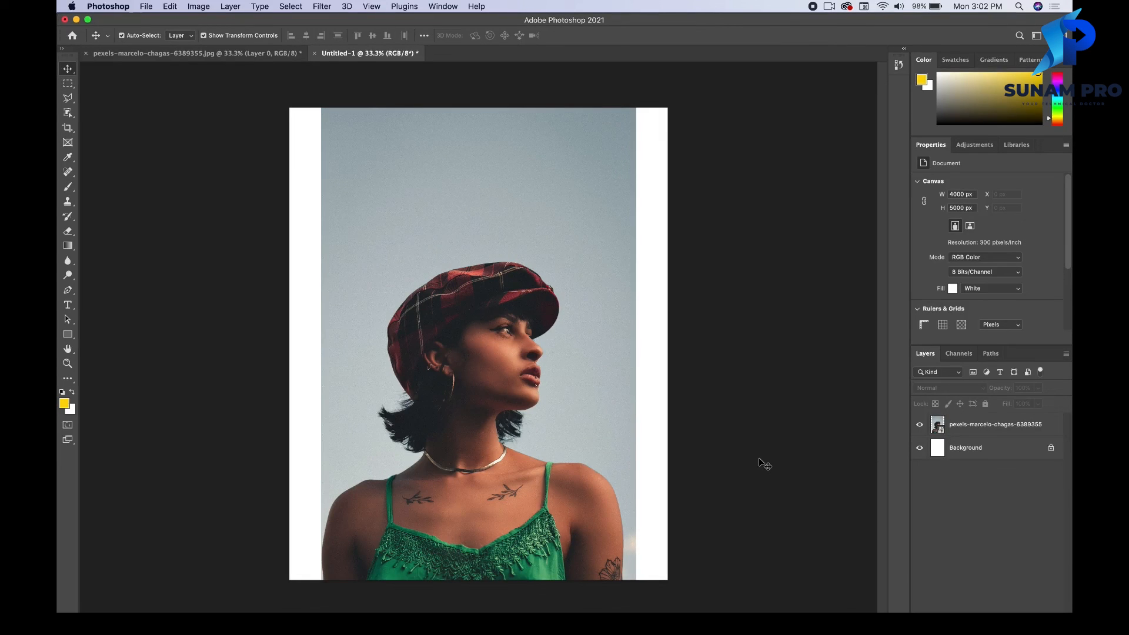
- Select the portrait smart object in Untitled-1 and rasterize it into a regular pixel layer
left_click(565, 347)
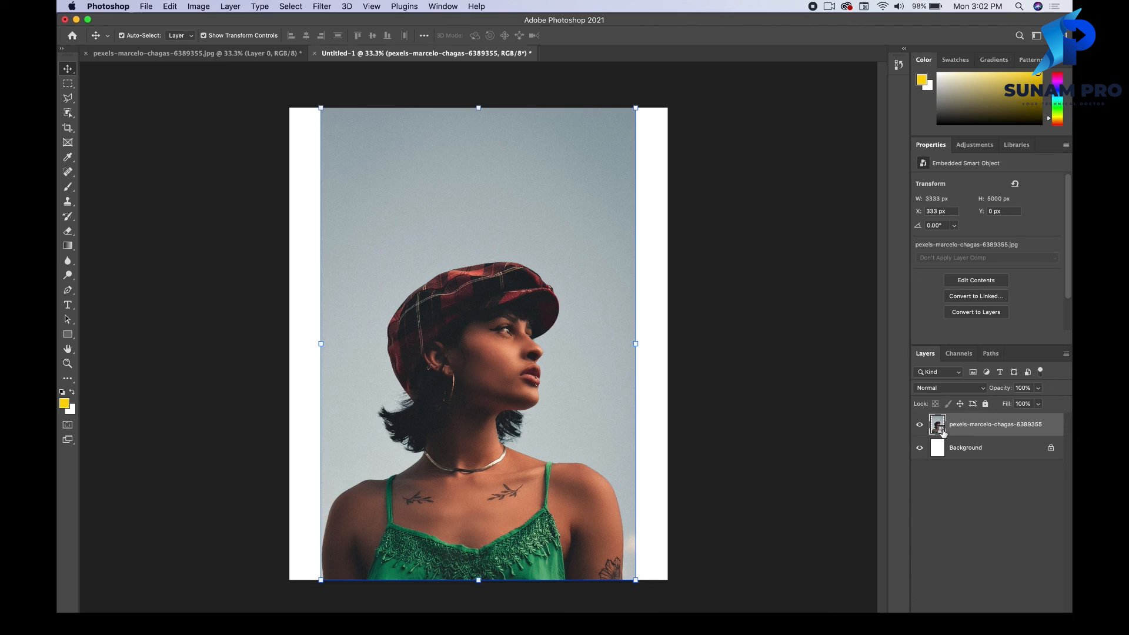
left_click(220, 58)
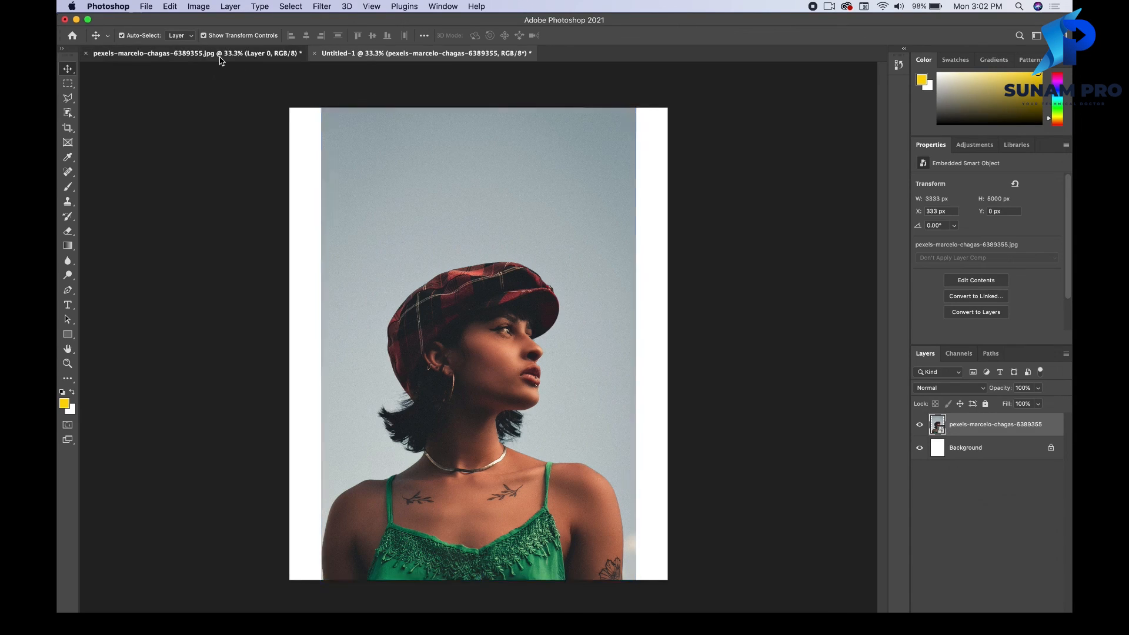
left_click(362, 53)
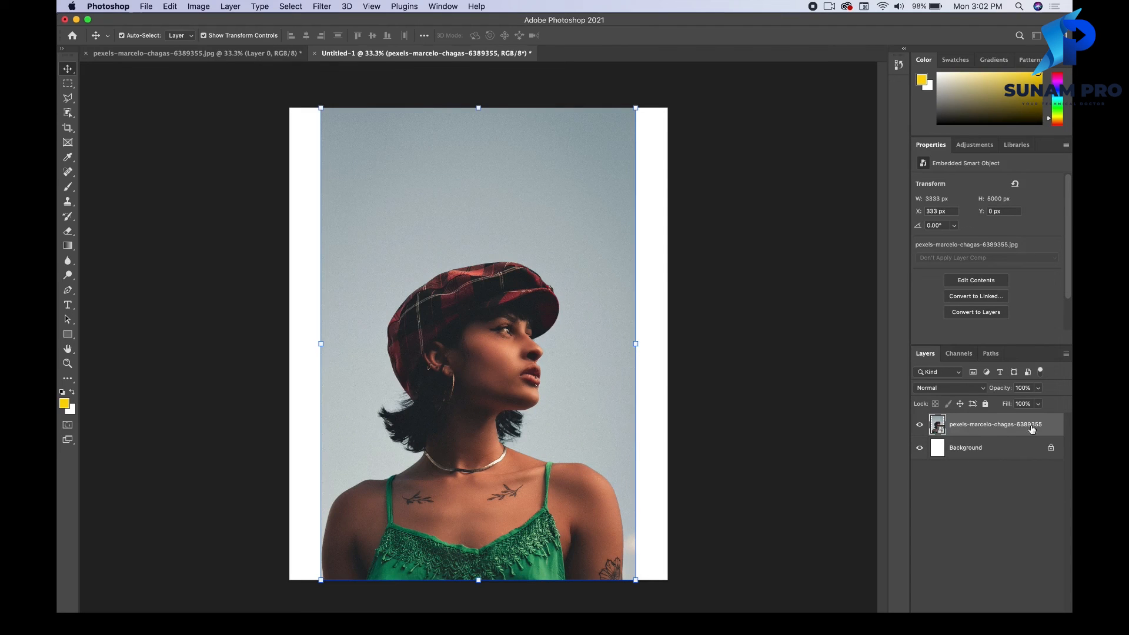
left_click(1050, 430)
right_click(1049, 430)
left_click(953, 336)
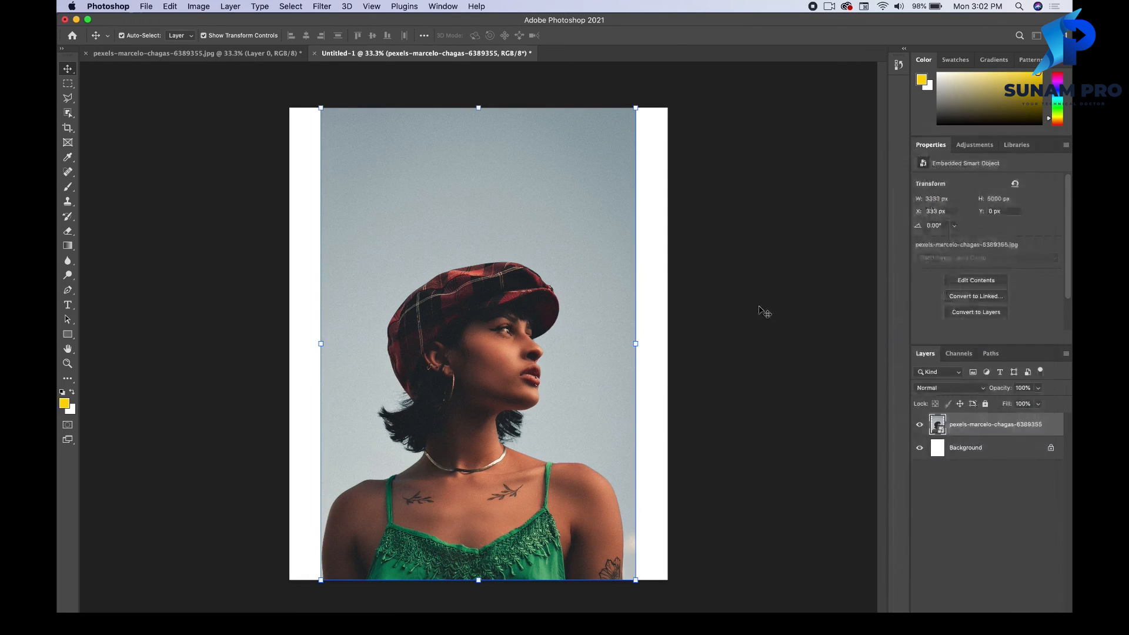
mouse_move(494, 240)
left_mouse_down()
mouse_move(544, 221)
mouse_move(501, 242)
mouse_move(492, 234)
left_mouse_up()
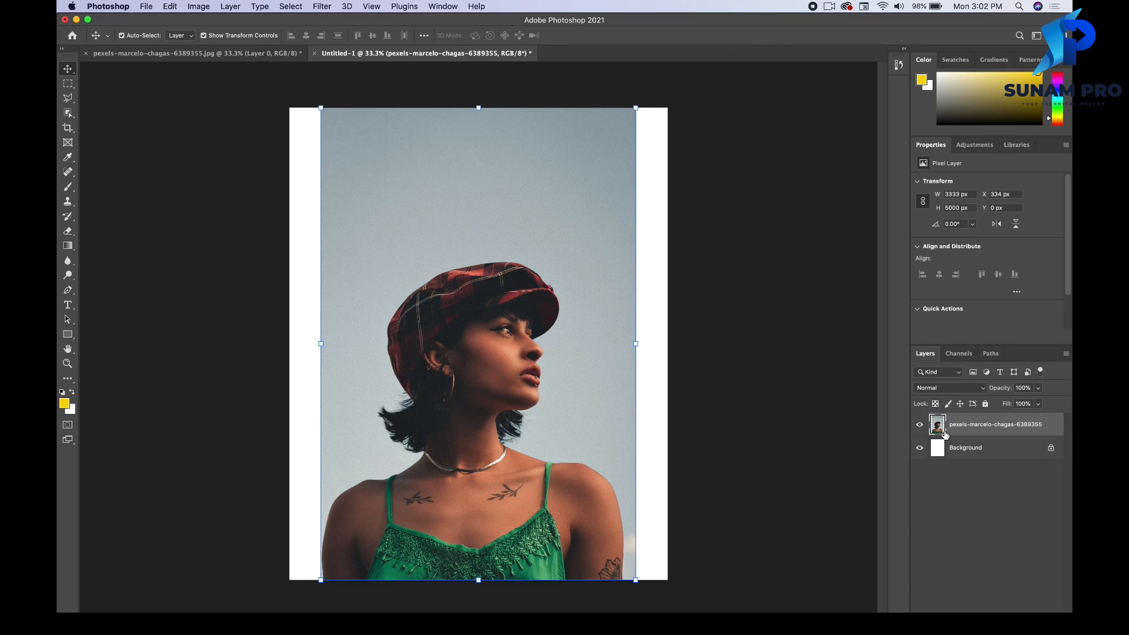
- Convert the portrait pixel layer to a smart object and enlarge it proportionally to about 3391 × 5088 px
right_click(1046, 428)
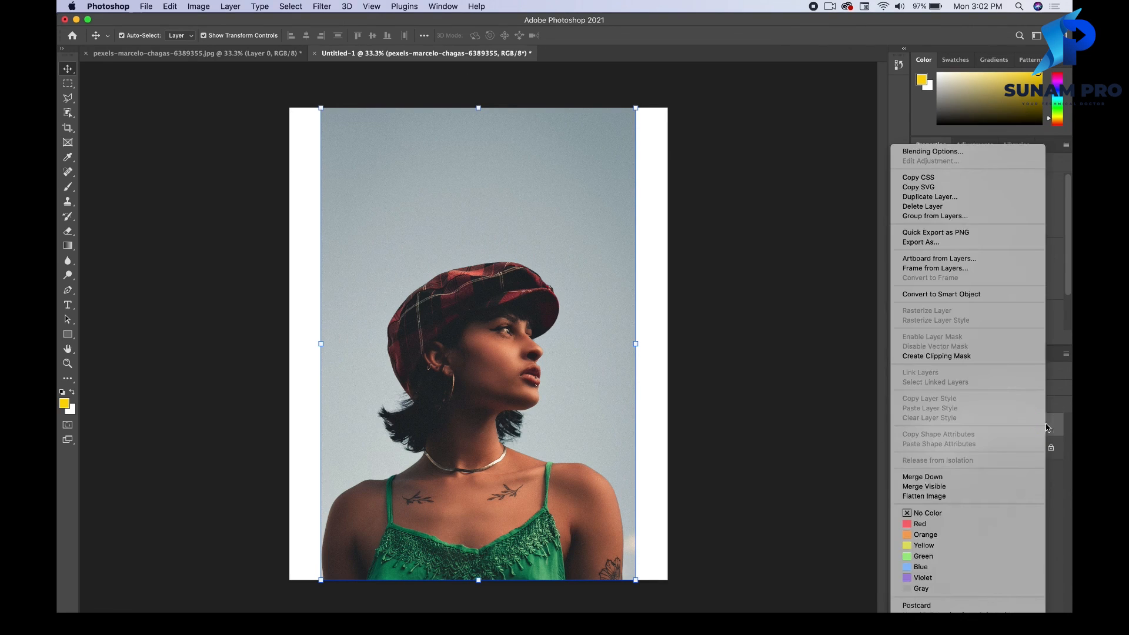
left_click(968, 295)
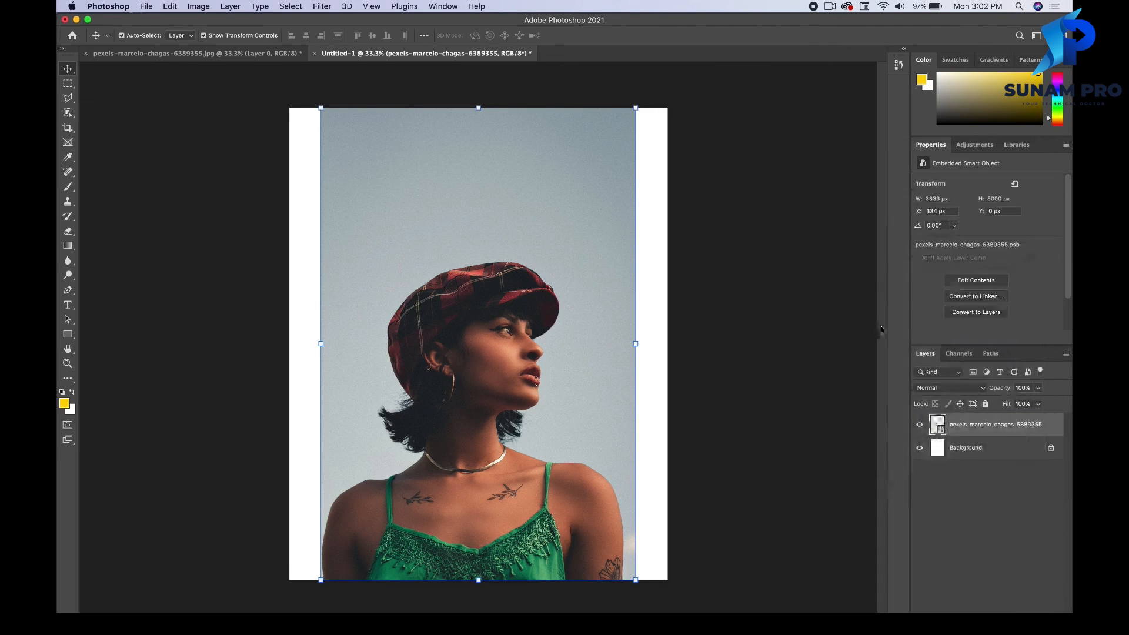
left_click_drag(635, 108, 659, 110)
key("Return")
key("Return")
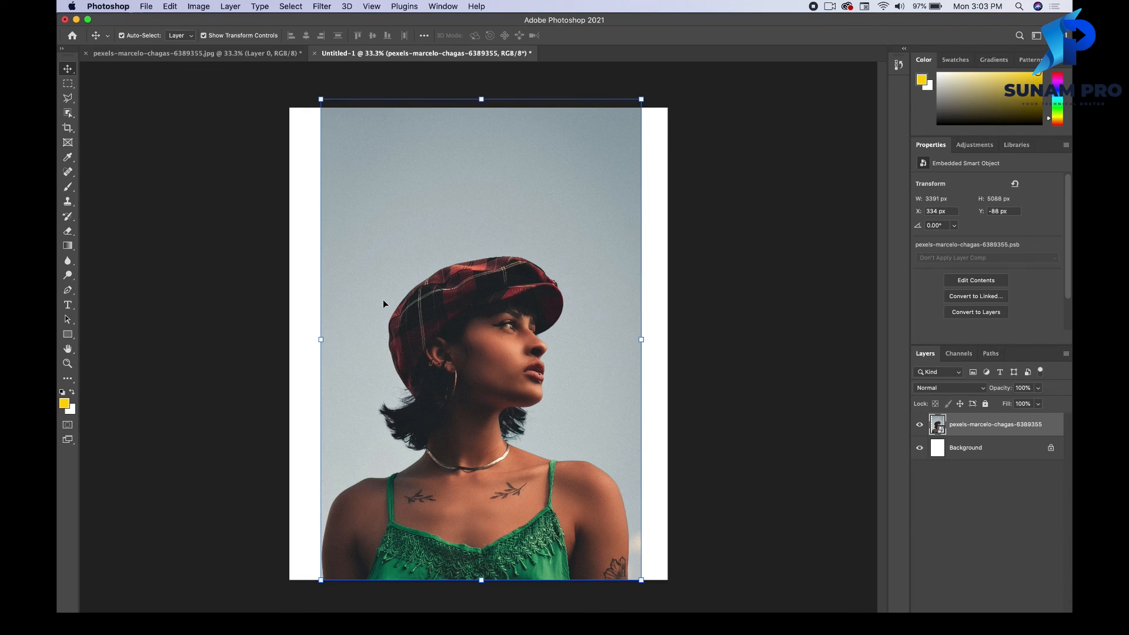
- Select the Dodge tool, consult Adobe's Work with Smart Objects page in Safari, and return to Photoshop
left_click(68, 275)
left_click_drag(68, 275, 95, 274)
key("super+Tab")
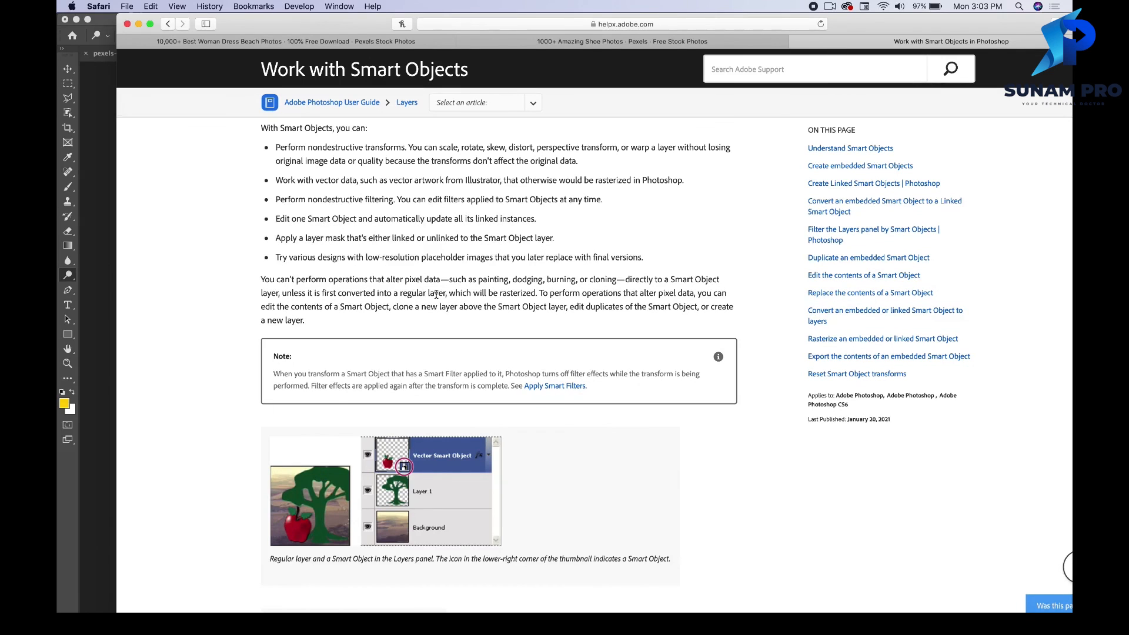
left_click(82, 237)
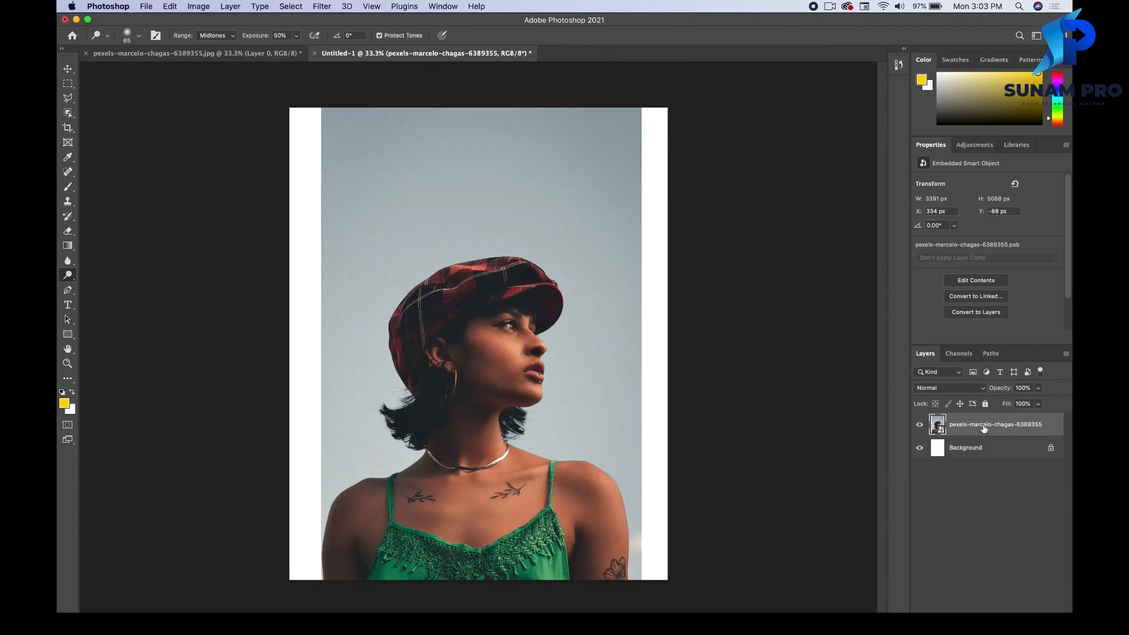
- Try to paint with the Clone Stamp tool on the sky of the portrait smart object
left_click(67, 201)
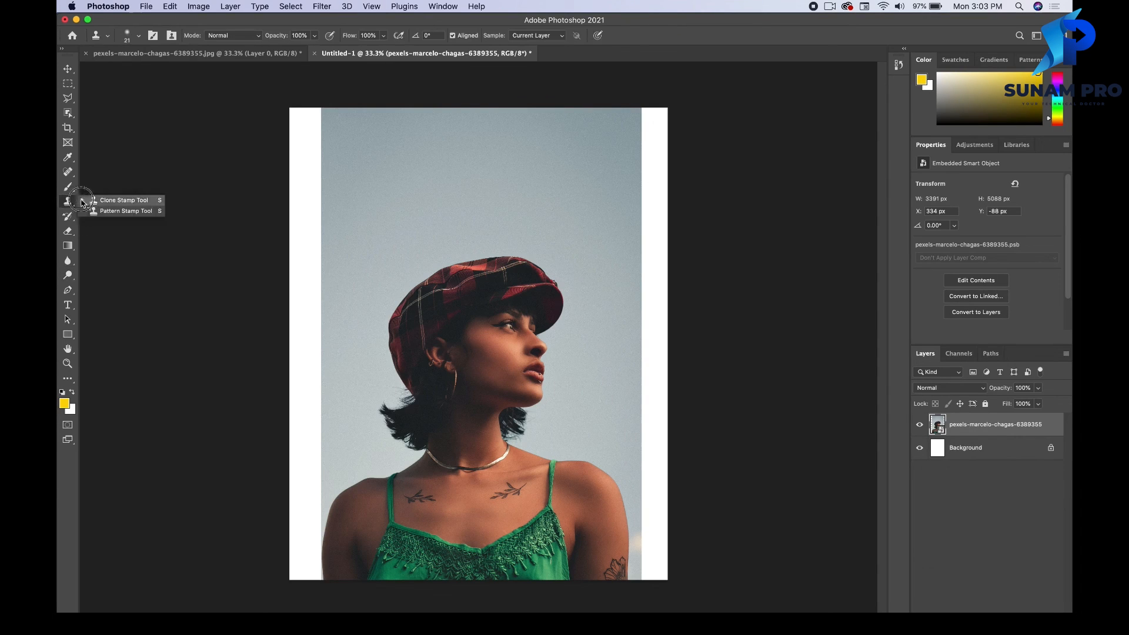
left_click(97, 196)
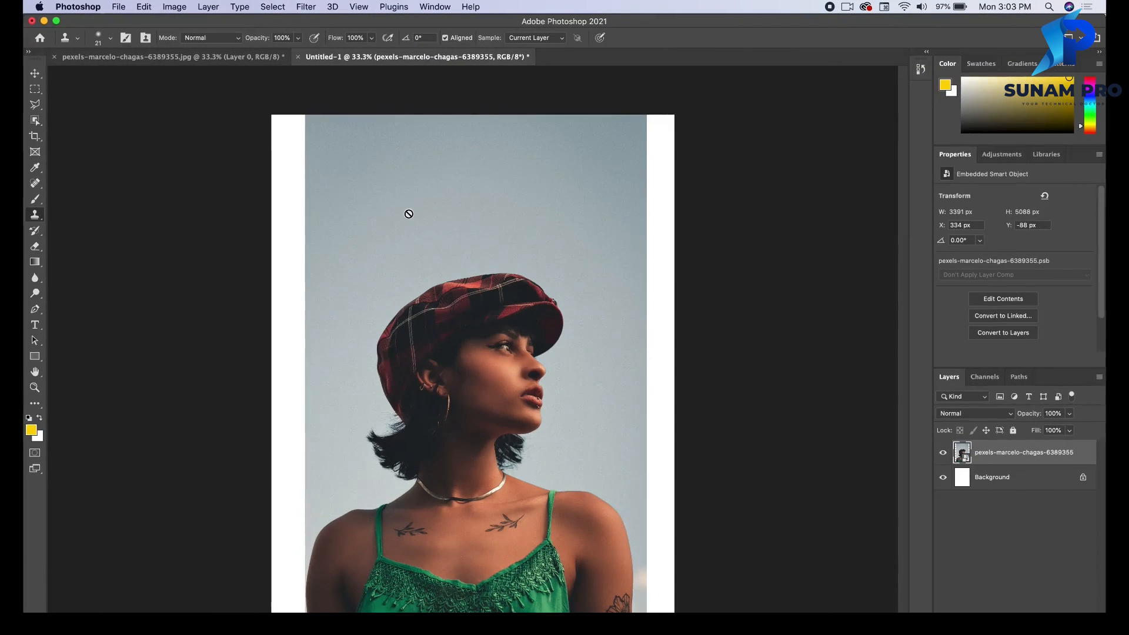
left_click(423, 221)
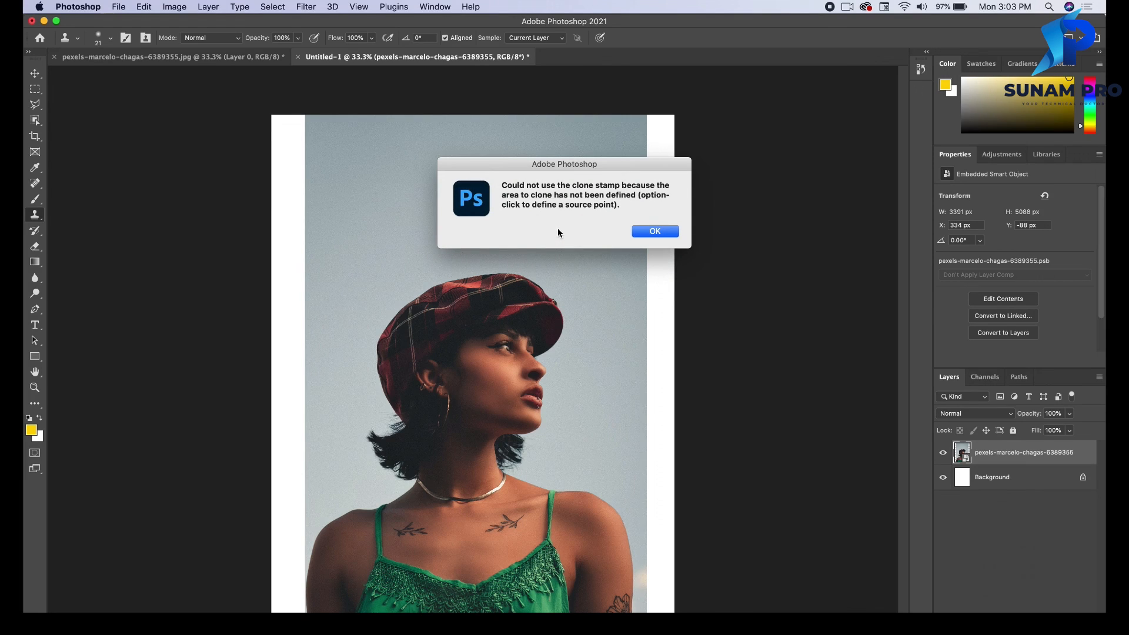
left_click(649, 233)
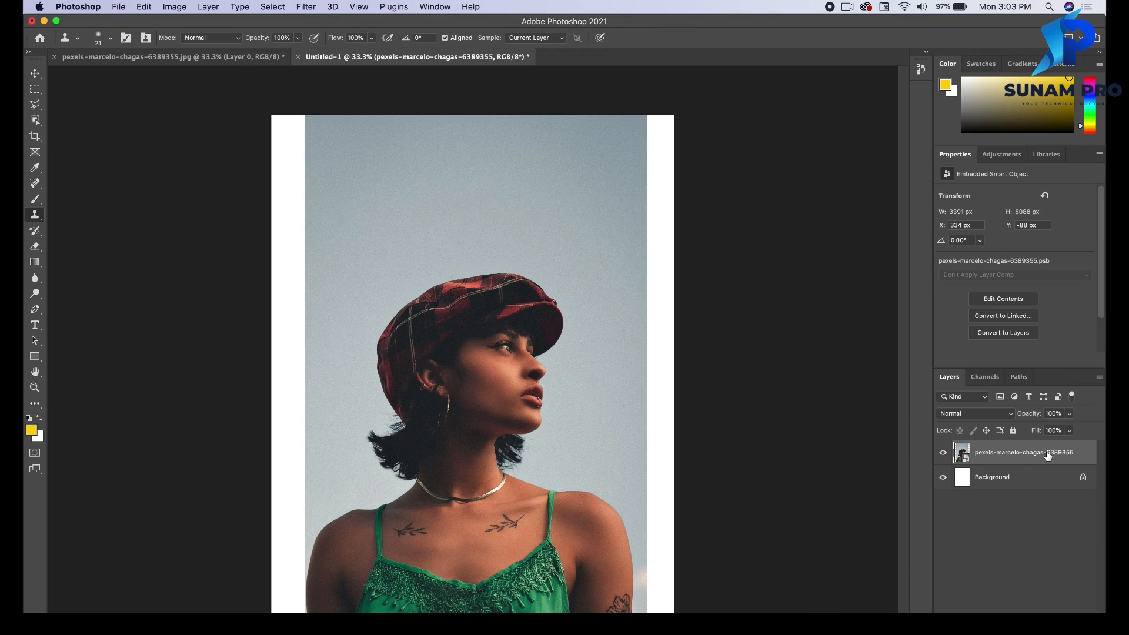
- Rasterize the portrait layer and clone part of the plaid cap into the sky above it with a 169 px Clone Stamp
right_click(1082, 453)
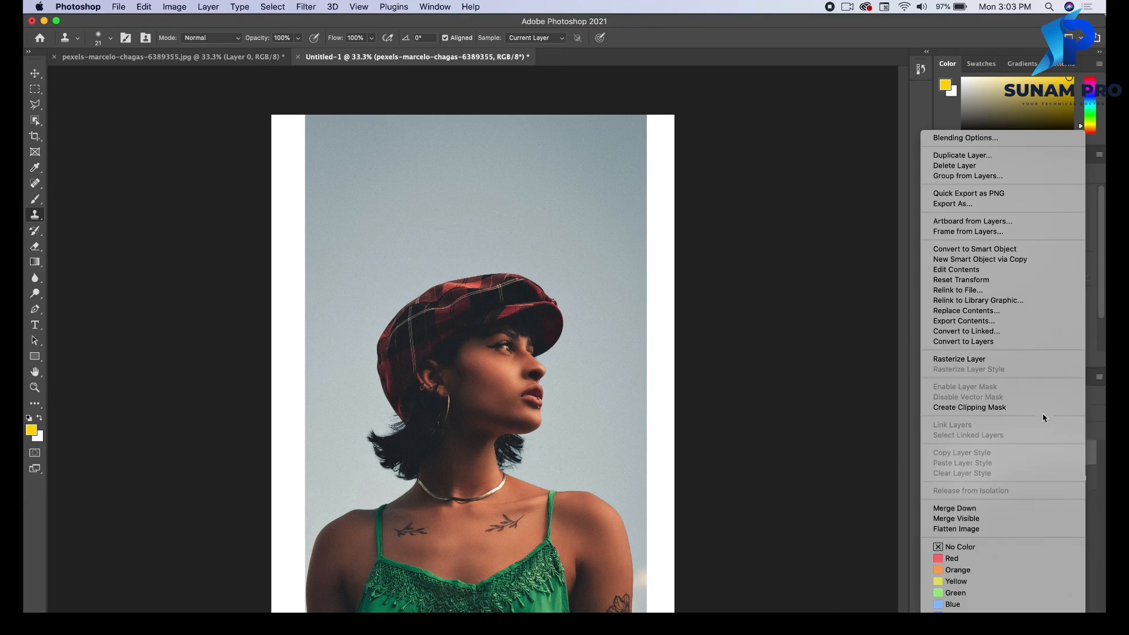
left_click(973, 359)
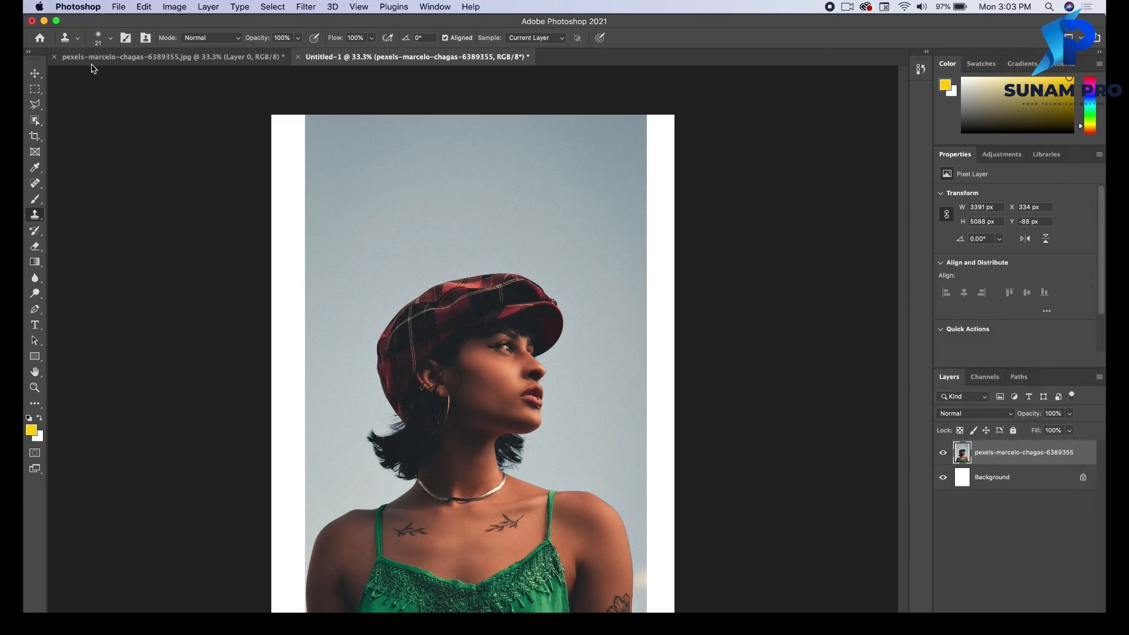
left_click(111, 37)
left_click_drag(139, 76, 142, 76)
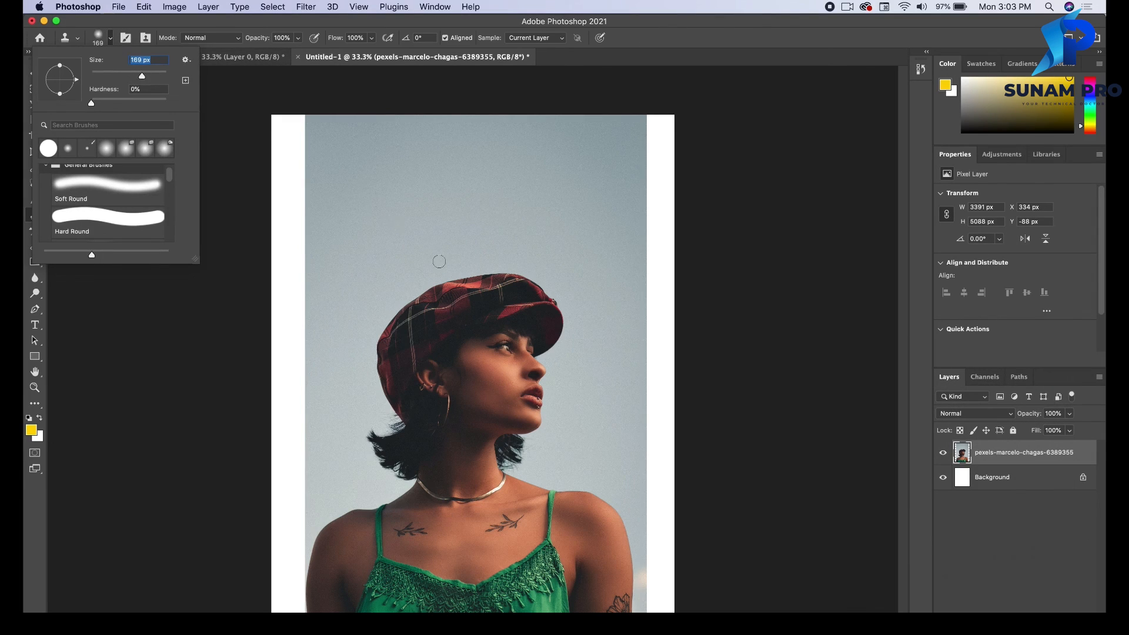
left_click(439, 261)
left_click(482, 303, "alt")
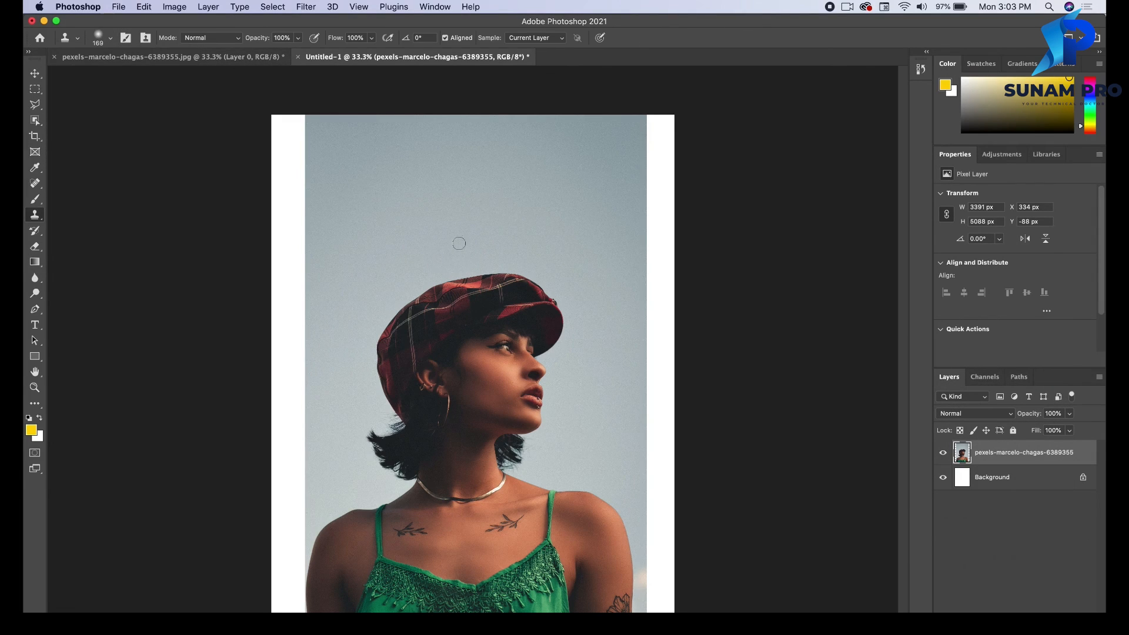
mouse_move(460, 237)
left_mouse_down()
mouse_move(479, 190)
mouse_move(472, 205)
mouse_move(484, 222)
mouse_move(446, 225)
mouse_move(457, 246)
left_mouse_up()
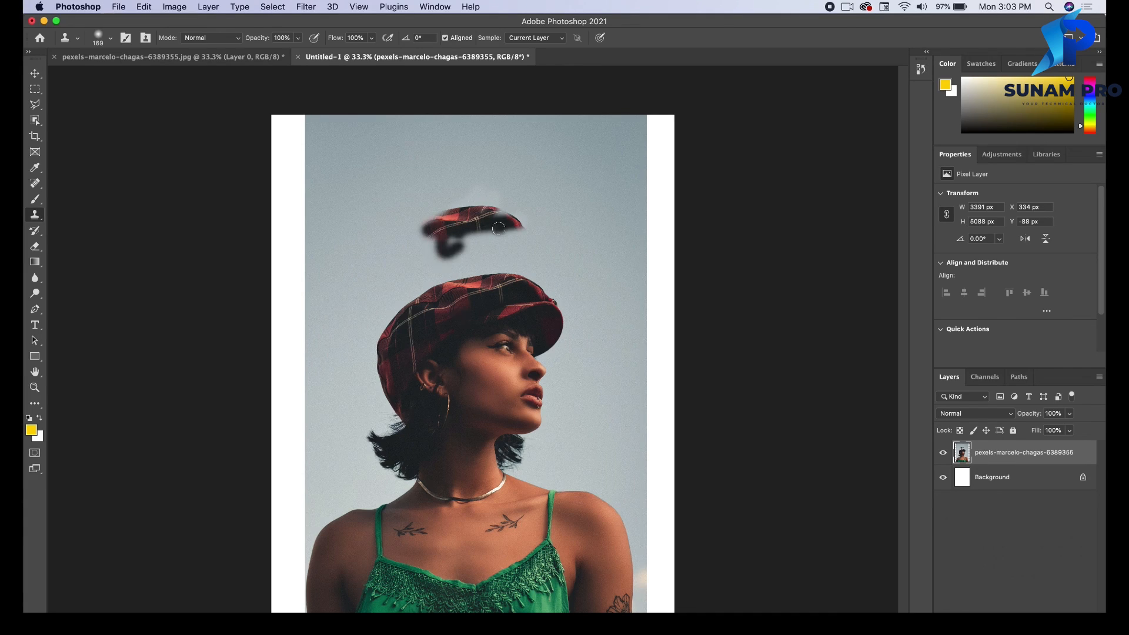
- Convert the portrait layer with the cloned cap area to a smart object
left_click(35, 73)
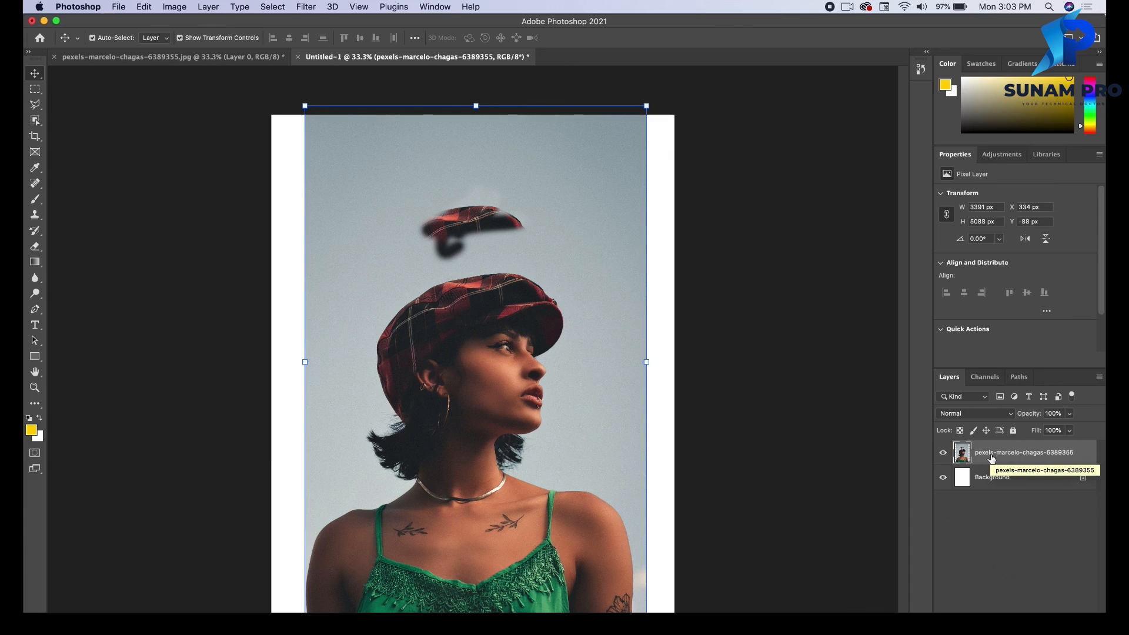
right_click(1077, 452)
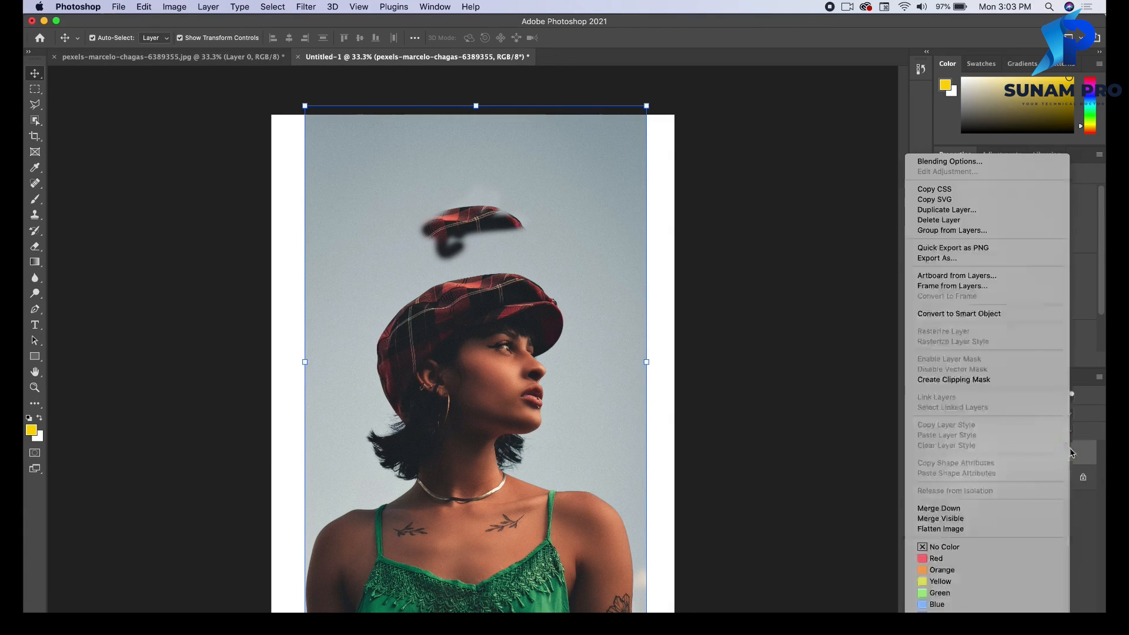
left_click(1076, 452)
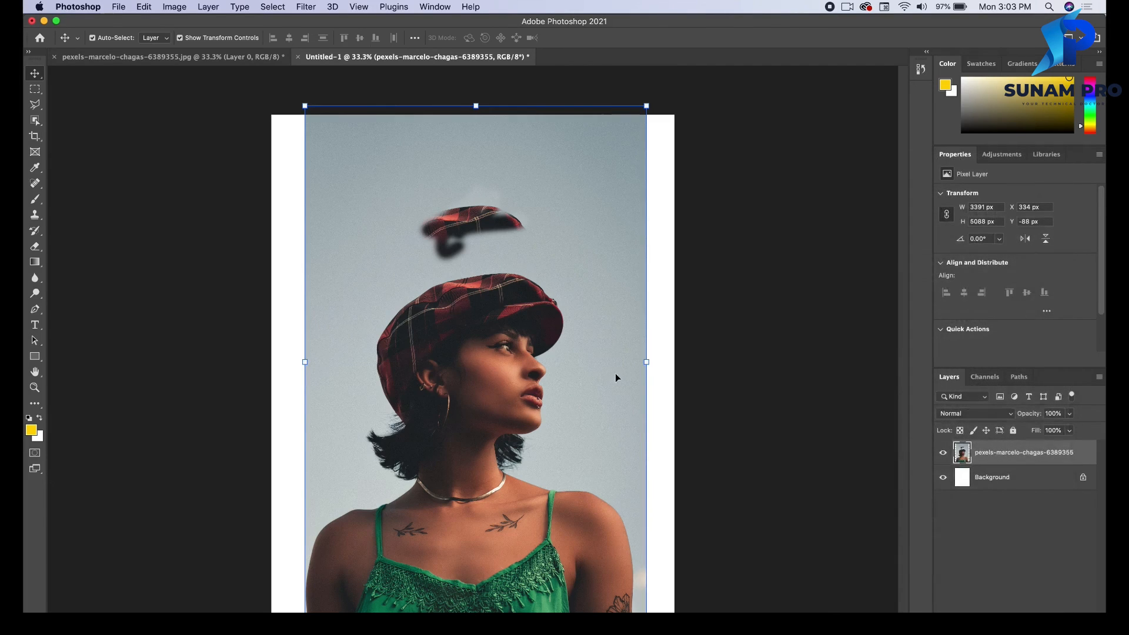
right_click(1077, 453)
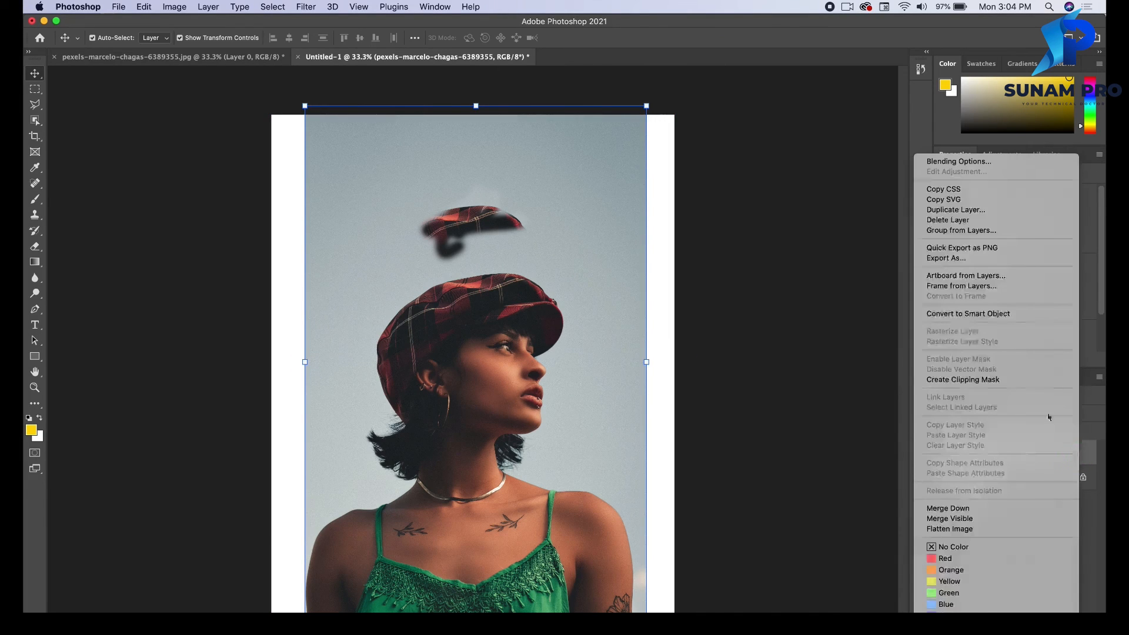
left_click(958, 318)
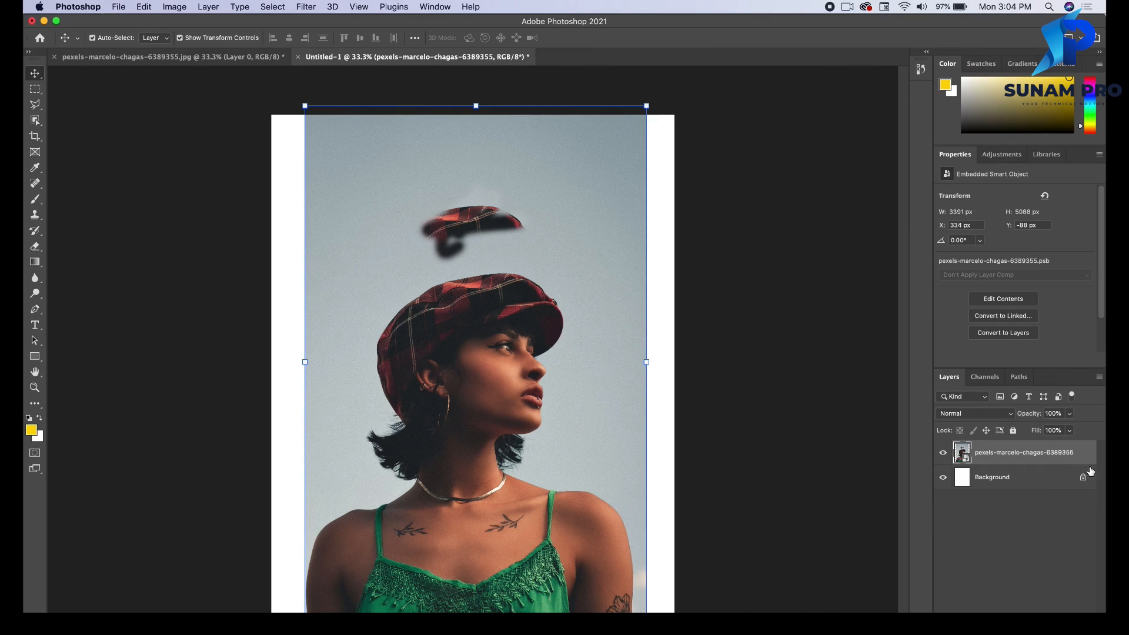
- Rasterize the retouched portrait smart object and look over the image adjustments available for the pixel layer
right_click(1085, 454)
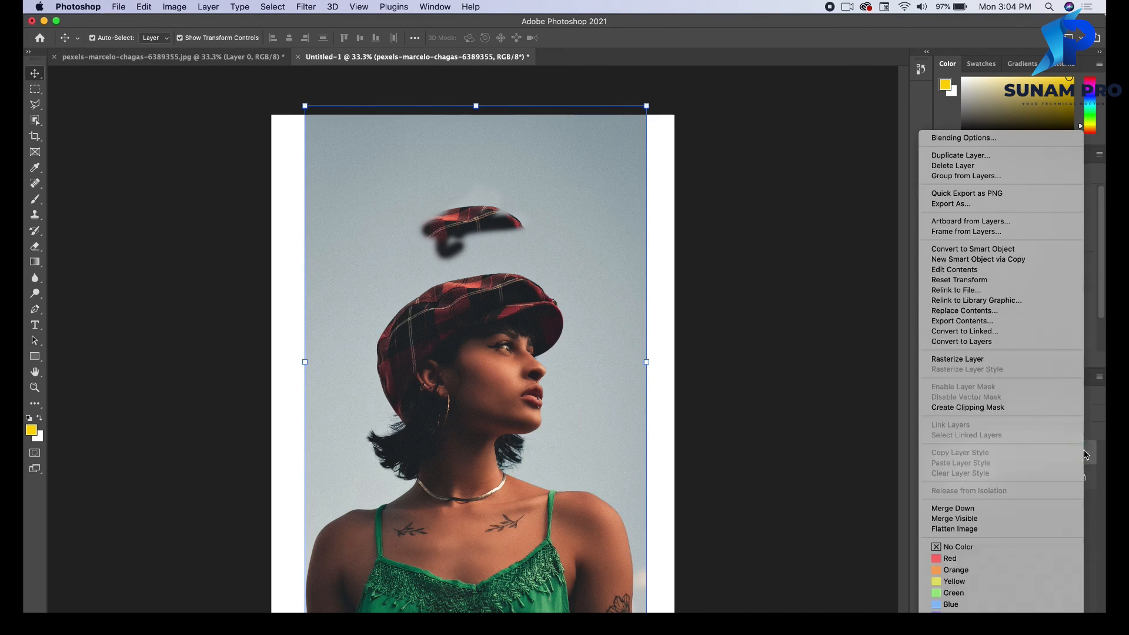
left_click(997, 363)
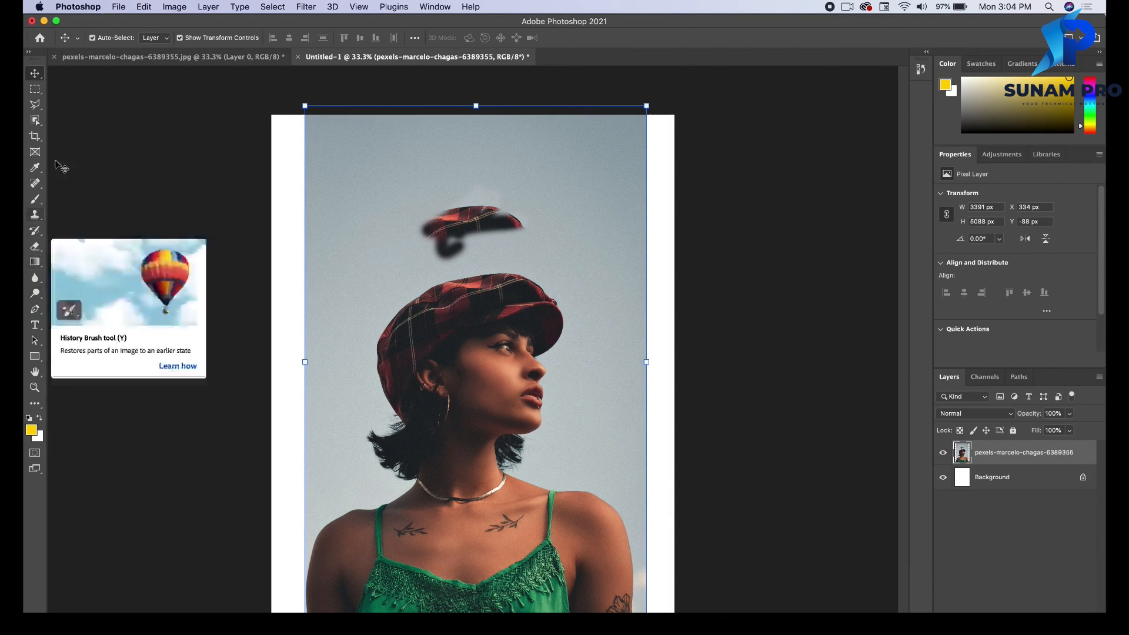
left_click(174, 6)
mouse_move(194, 40)
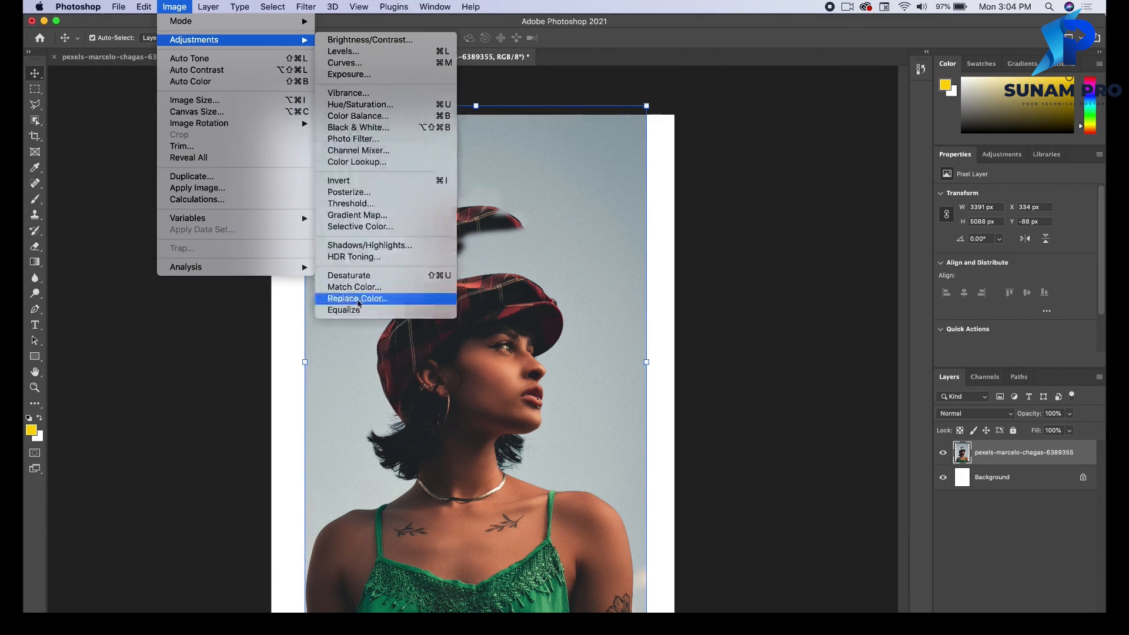
left_click(207, 316)
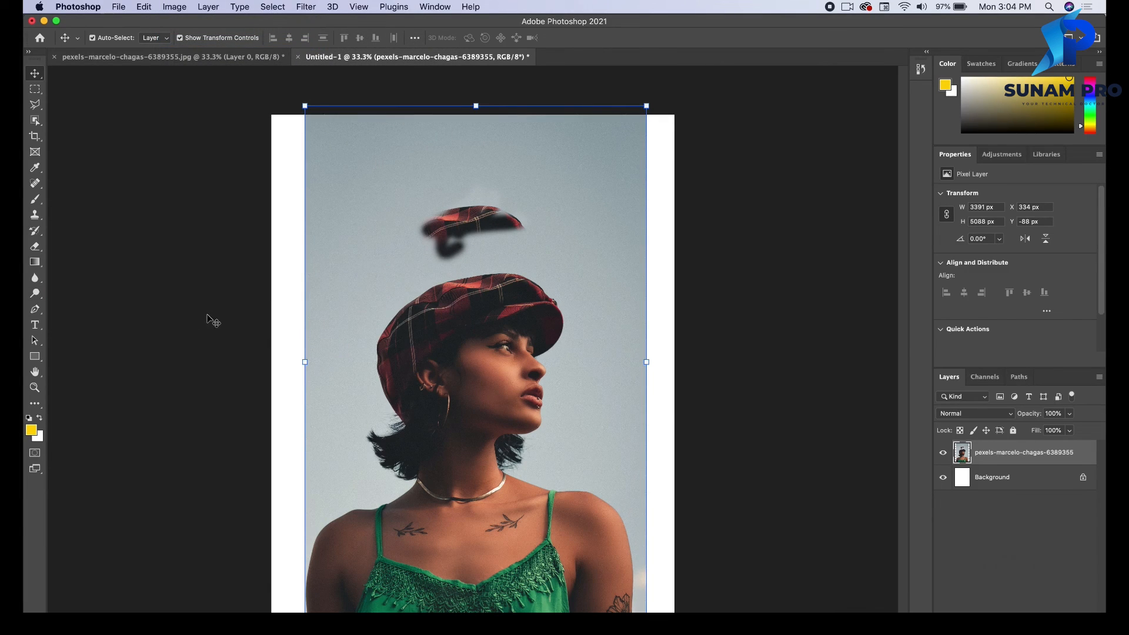